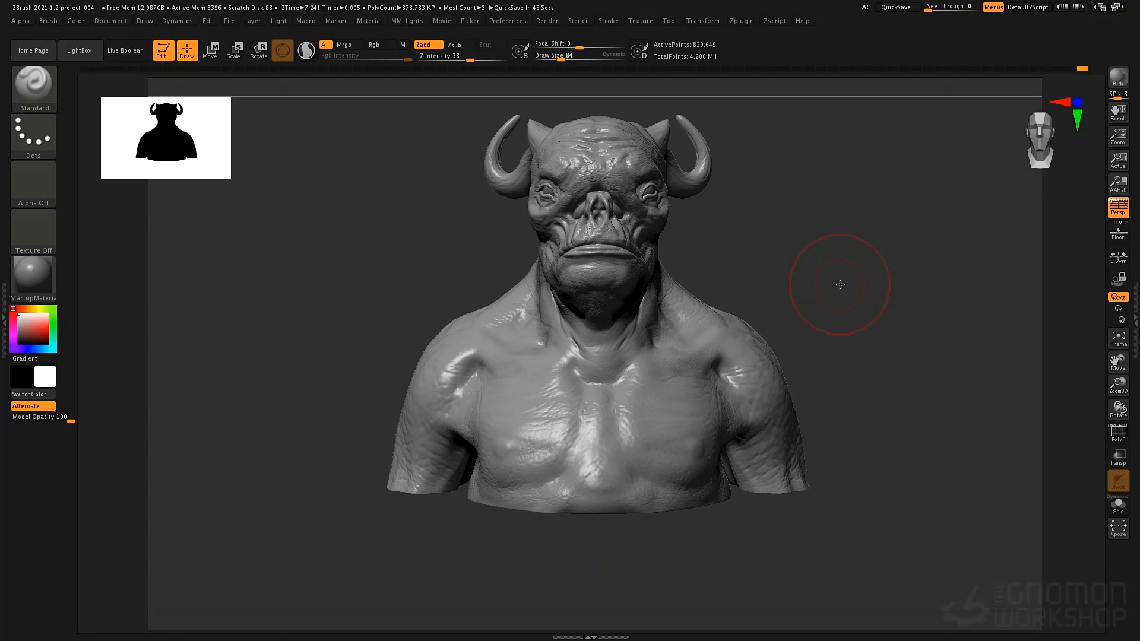
mouse_move(840, 284)
left_mouse_down()
mouse_move(778, 305)
mouse_move(813, 299)
mouse_move(843, 313)
mouse_move(800, 315)
mouse_move(837, 318)
left_mouse_up()
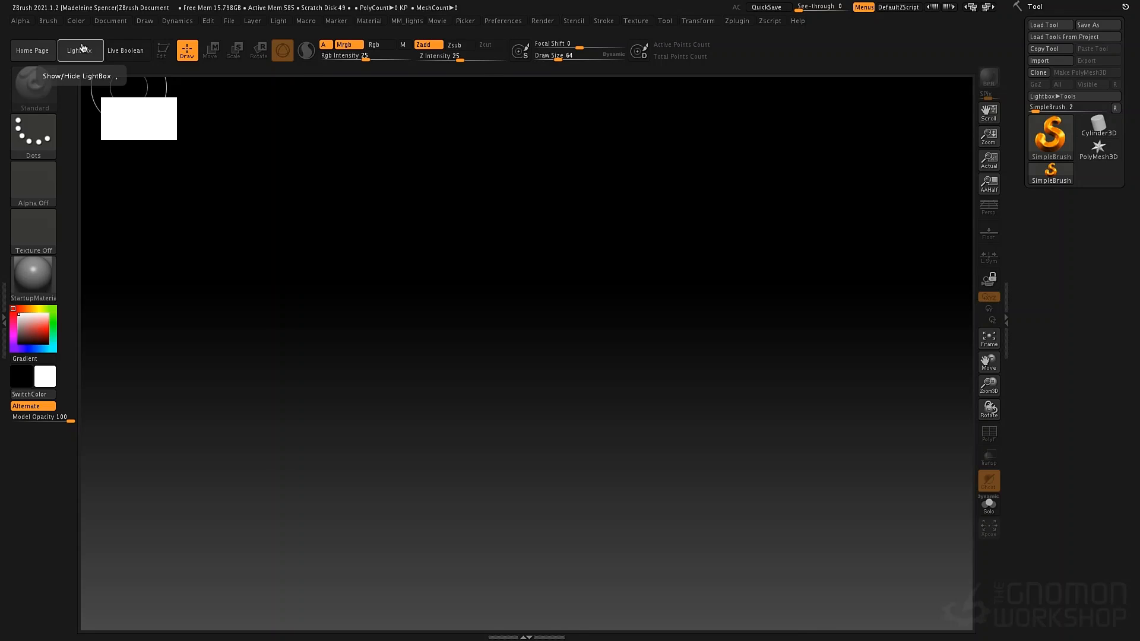
- Load the PolySphere tool from LightBox, place it on the canvas and put it in Edit mode
left_click(98, 58)
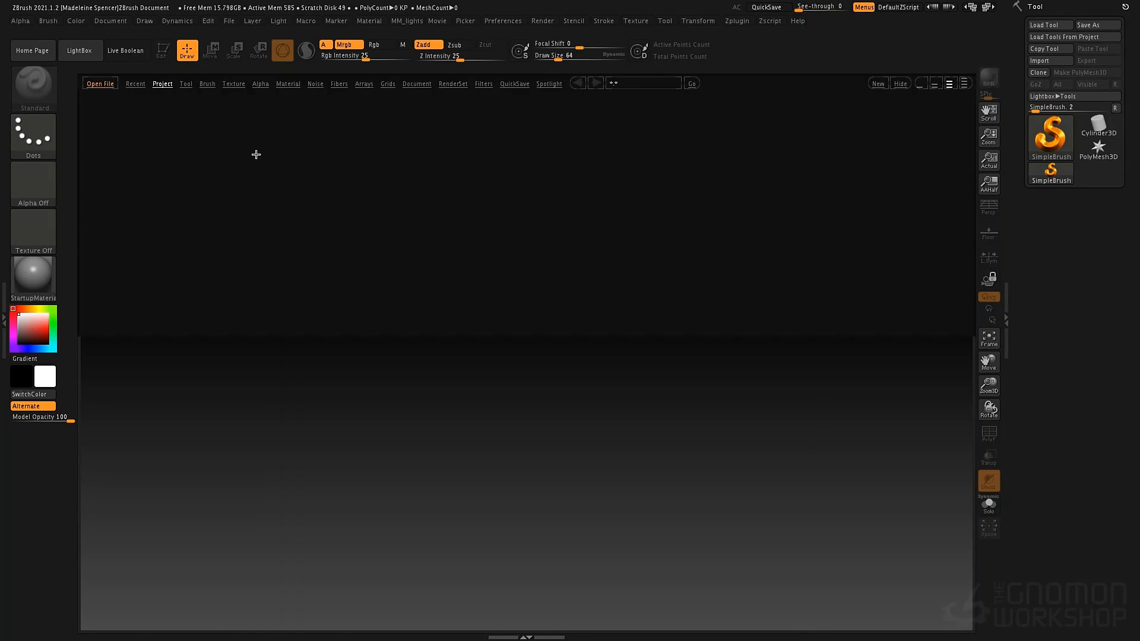
left_click(189, 84)
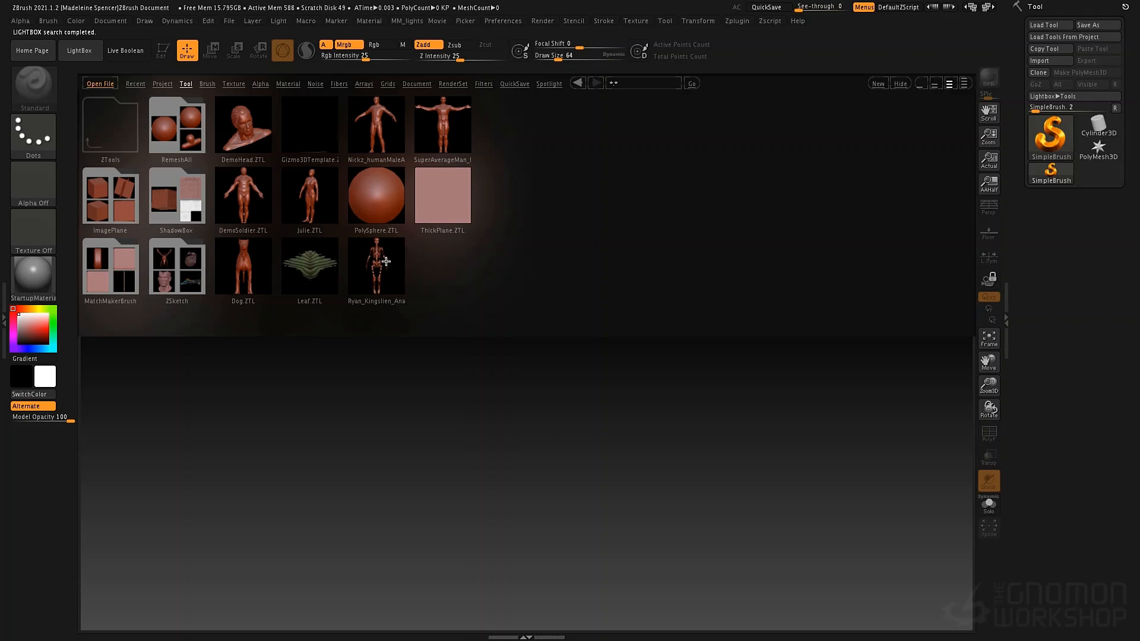
double_click(375, 195)
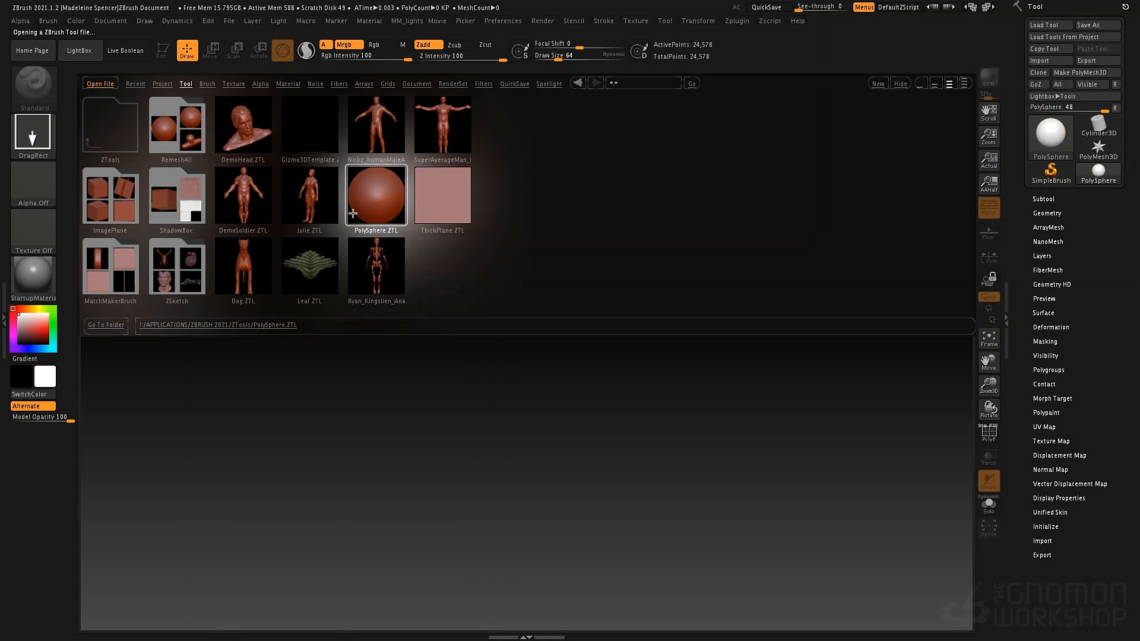
left_click(77, 45)
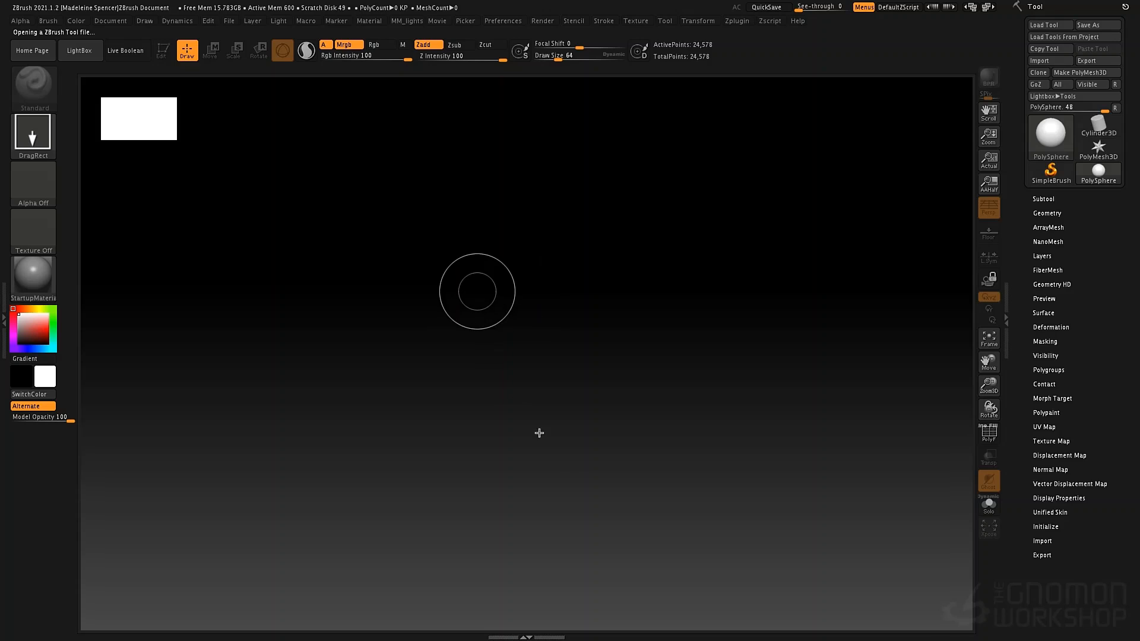
left_click_drag(476, 292, 553, 455)
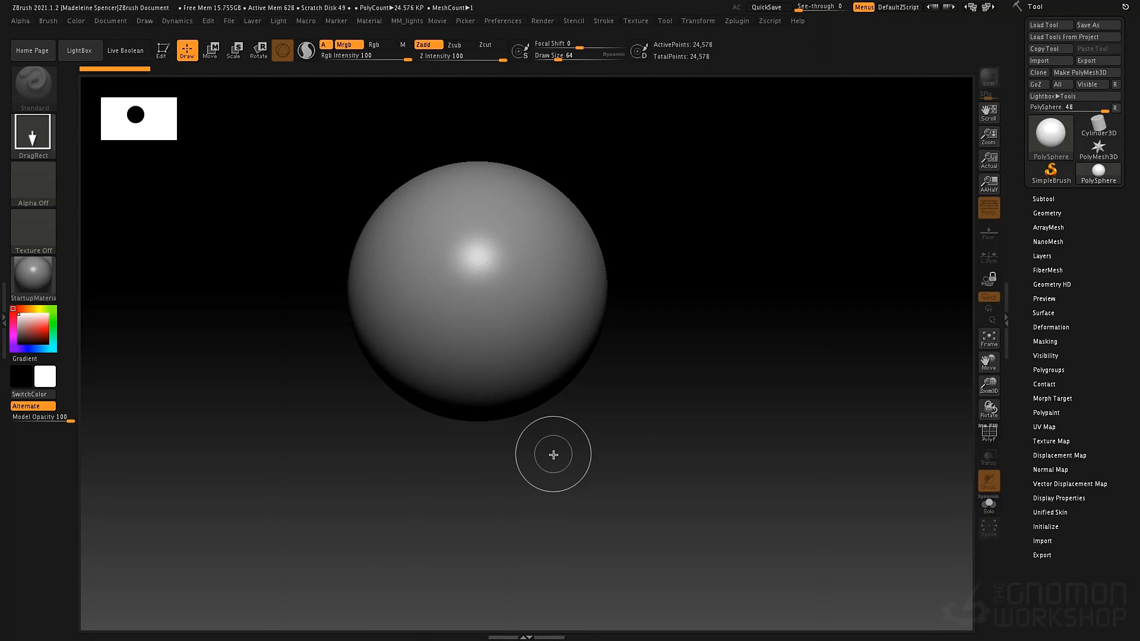
key("t")
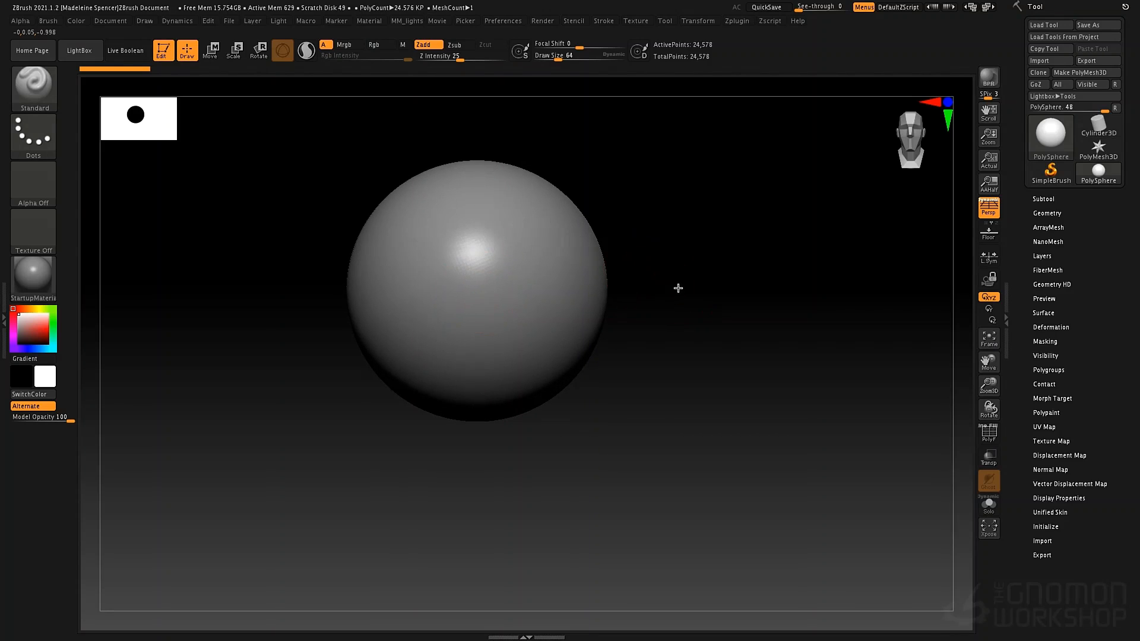
- Try a Standard brush stroke on the side of the sphere and undo it
left_click_drag(630, 278, 648, 328, "alt")
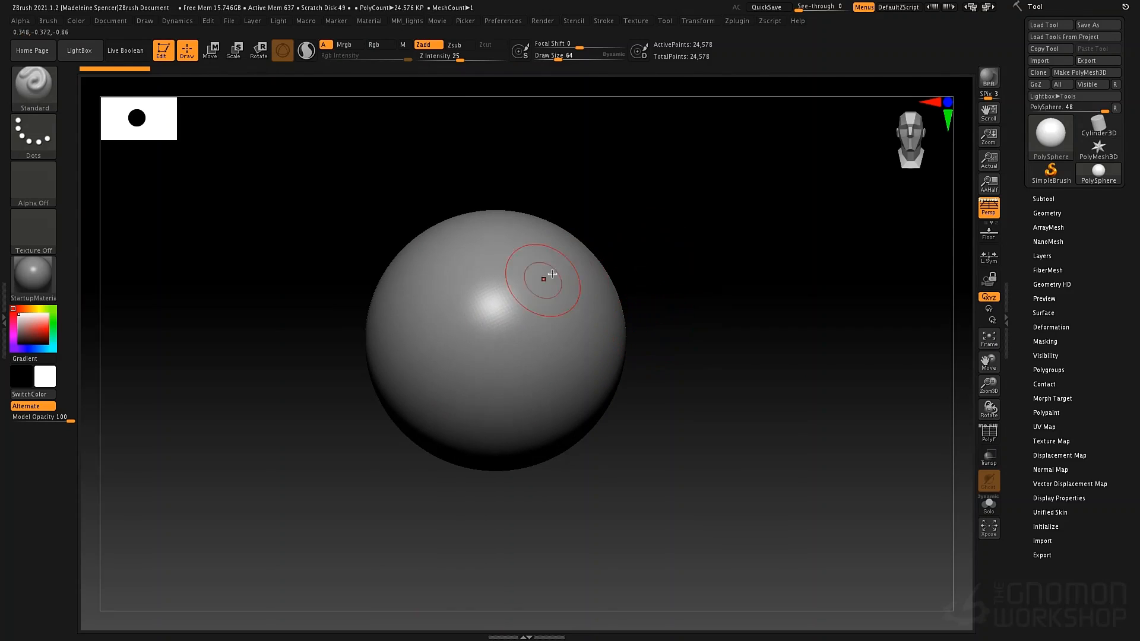
left_click_drag(542, 280, 580, 325)
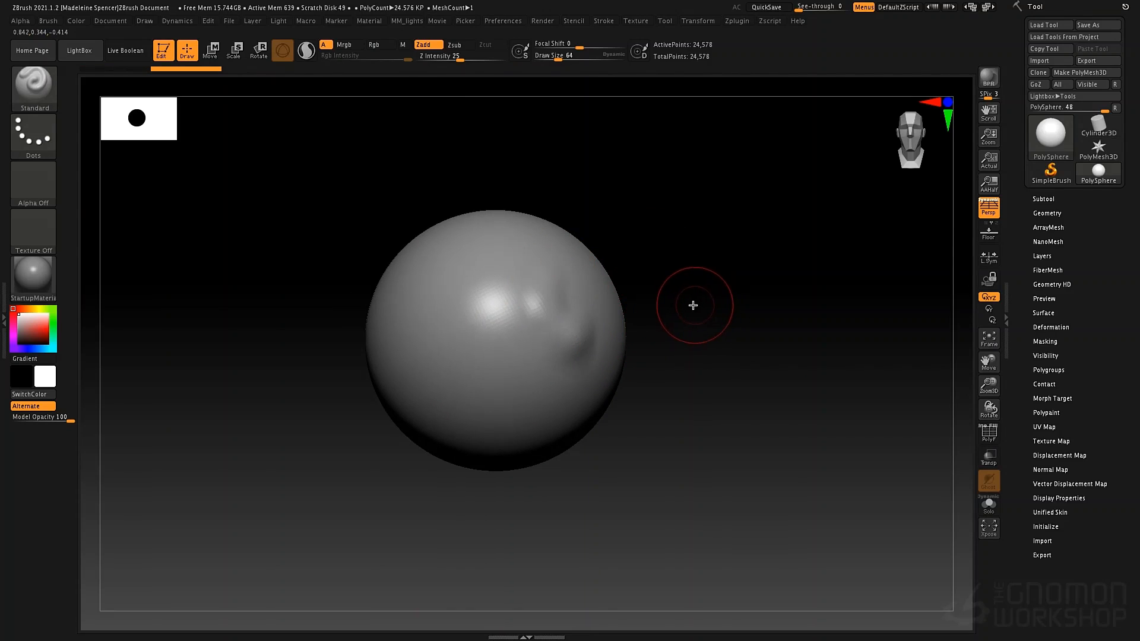
key("ctrl+z")
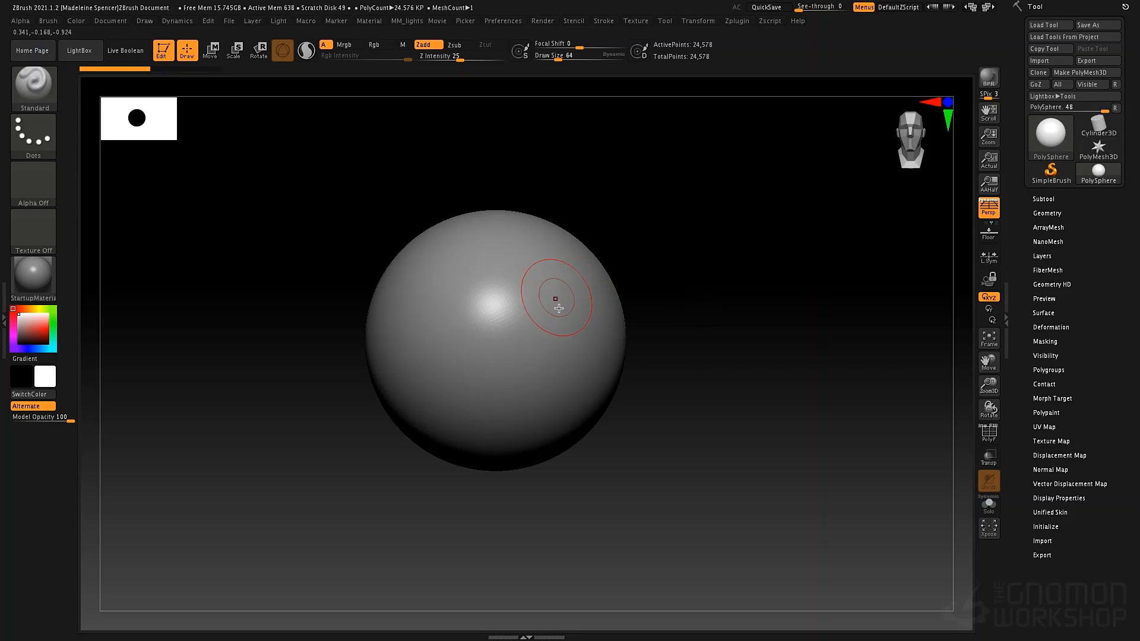
- Stretch the sphere upward and downward into an egg-shaped head using the Move brush at Draw Size 237
left_click_drag(716, 345, 710, 330, "alt")
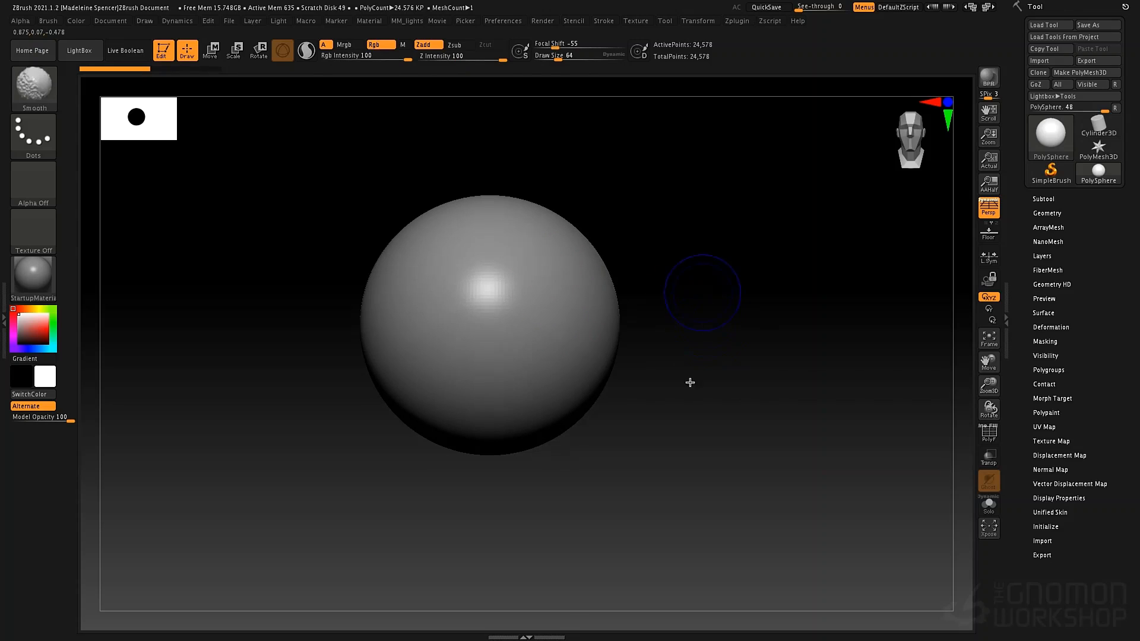
mouse_move(684, 374)
left_mouse_down("alt")
mouse_move(664, 326)
mouse_move(733, 413)
left_mouse_up("alt")
mouse_move(700, 367)
left_mouse_down("alt")
mouse_move(689, 336)
mouse_move(656, 308)
mouse_move(700, 230)
left_mouse_up("alt")
key("b")
key("m")
key("v")
key("space")
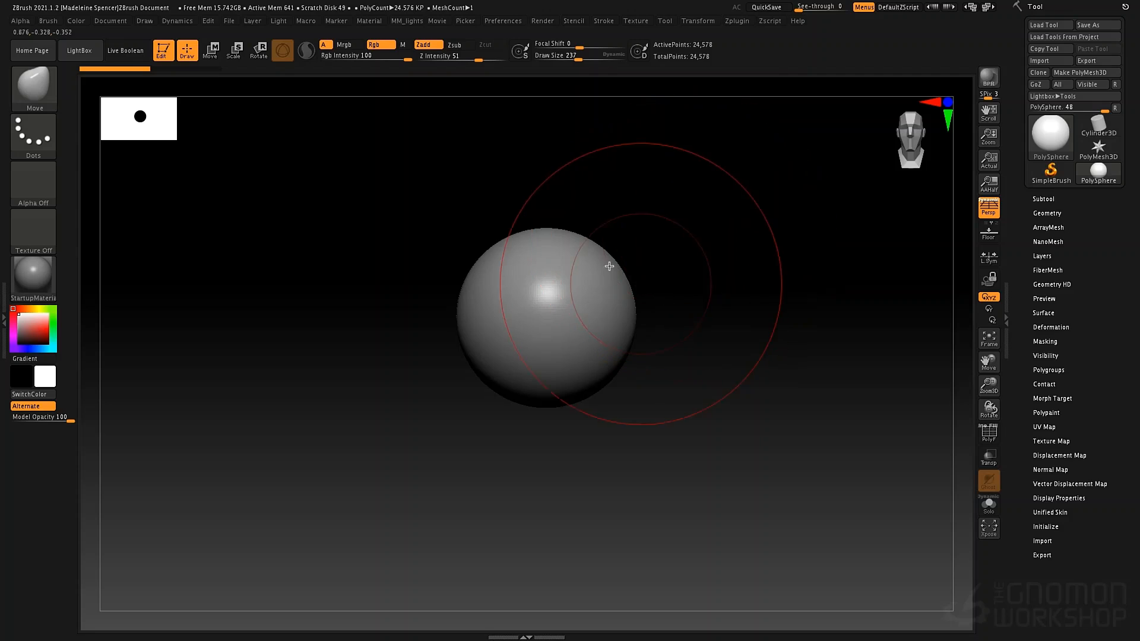
left_click_drag(601, 260, 608, 206)
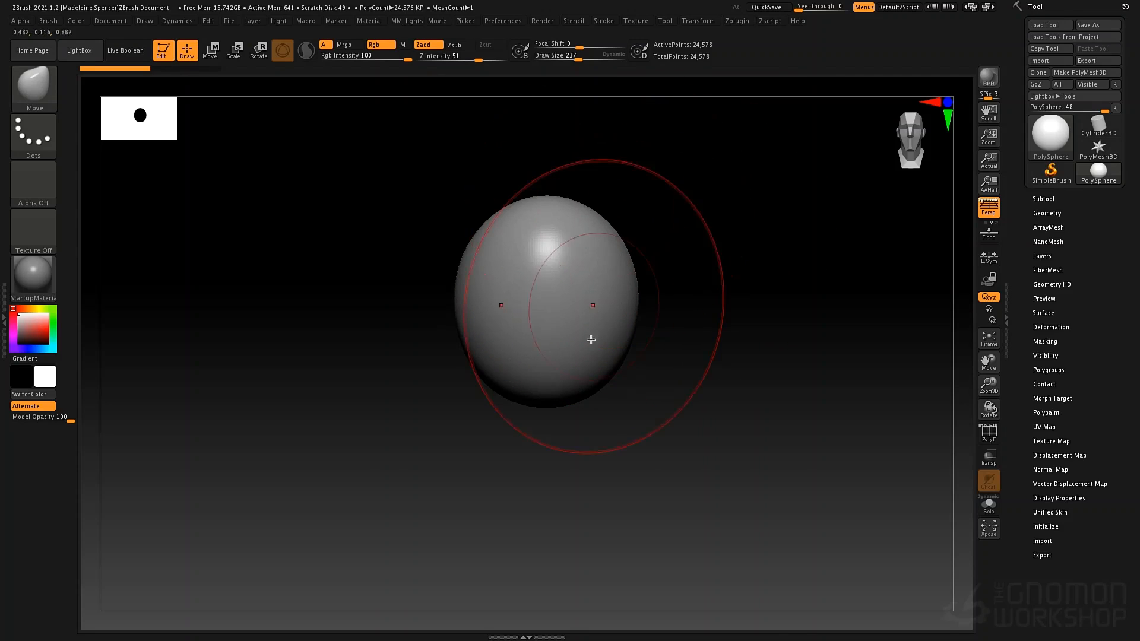
left_click_drag(585, 392, 584, 417)
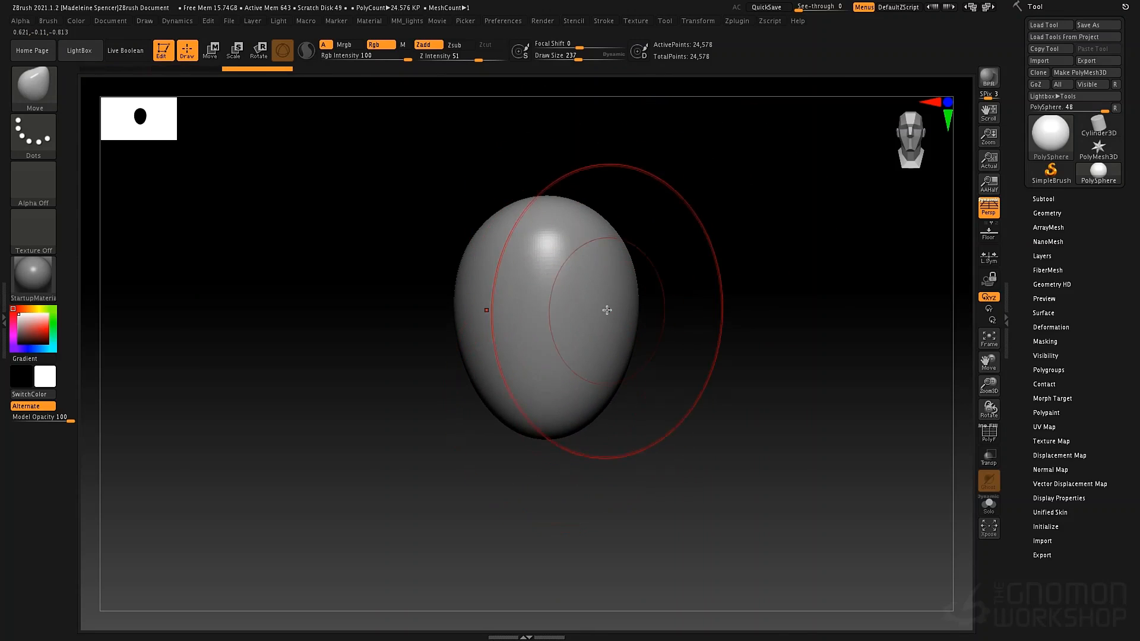
- Examine the egg-shaped head from the front and side views, comparing its silhouettes
left_click_drag(579, 310, 653, 301)
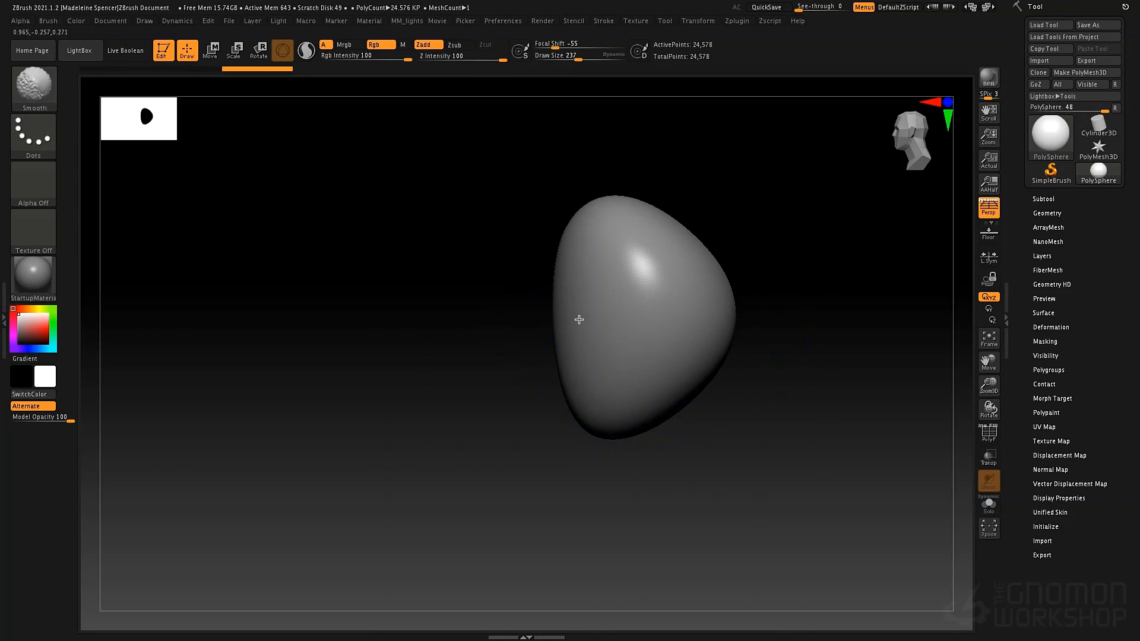
left_click_drag(324, 437, 251, 458)
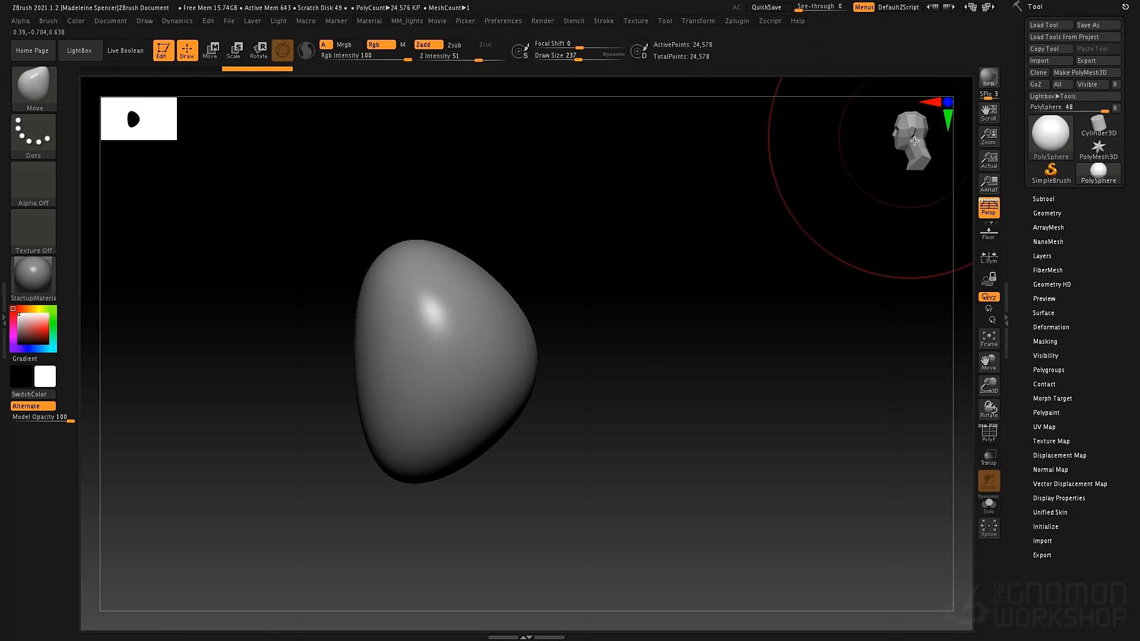
mouse_move(911, 142)
left_mouse_down()
mouse_move(935, 145)
mouse_move(908, 144)
left_mouse_up()
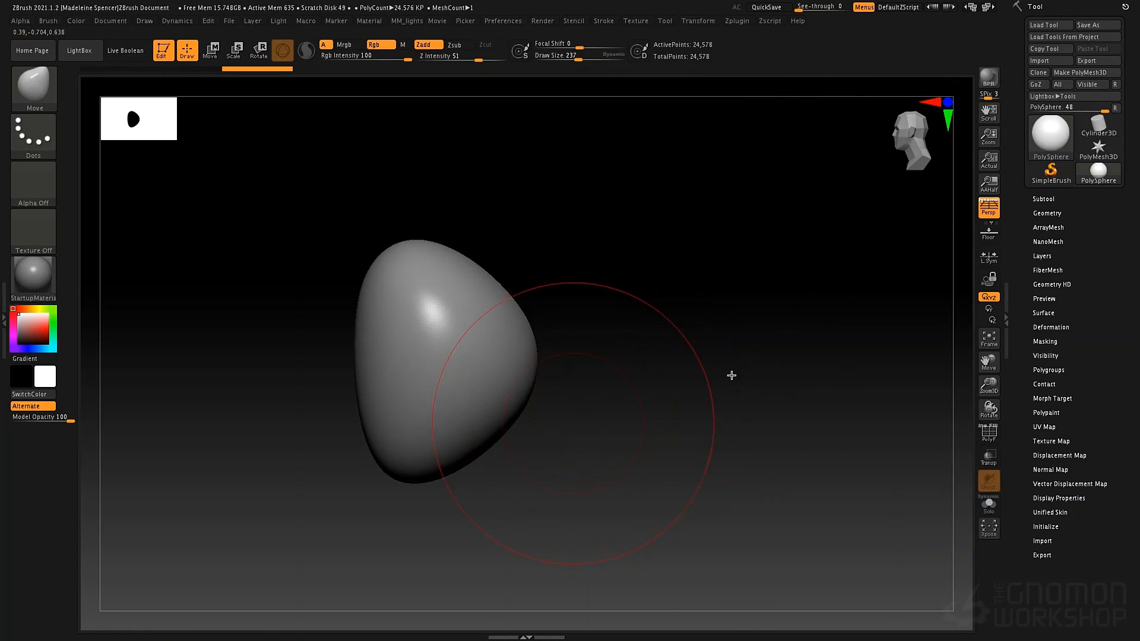
mouse_move(573, 424)
left_mouse_down("alt")
mouse_move(610, 340)
mouse_move(572, 371)
mouse_move(679, 390)
mouse_move(604, 389)
mouse_move(661, 410)
mouse_move(694, 382)
left_mouse_up("alt")
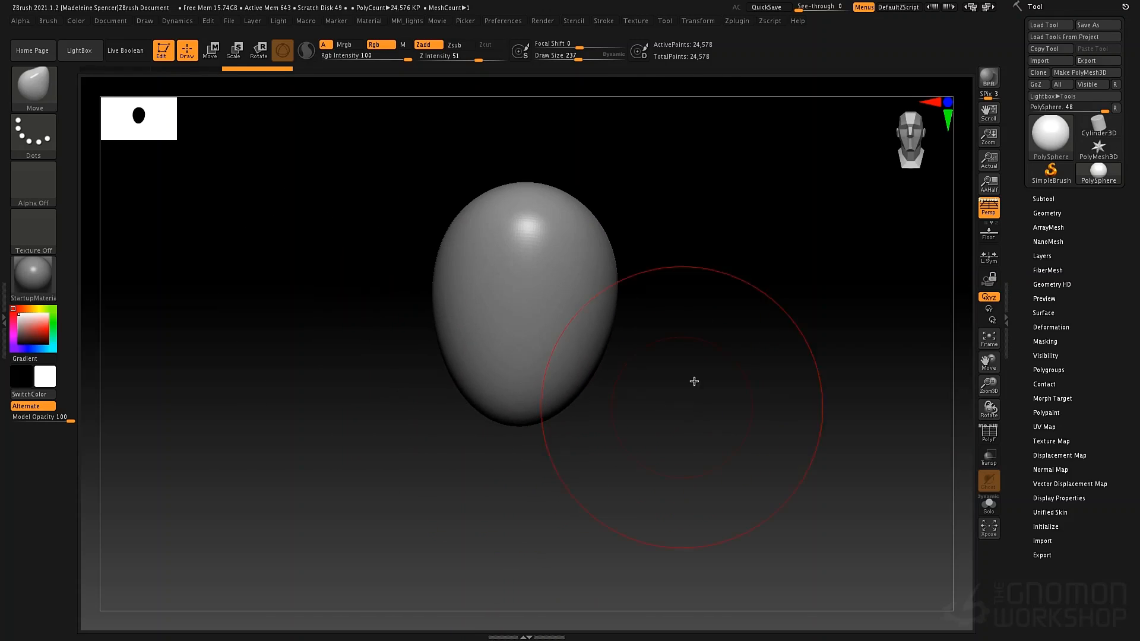
left_click_drag(802, 368, 743, 369)
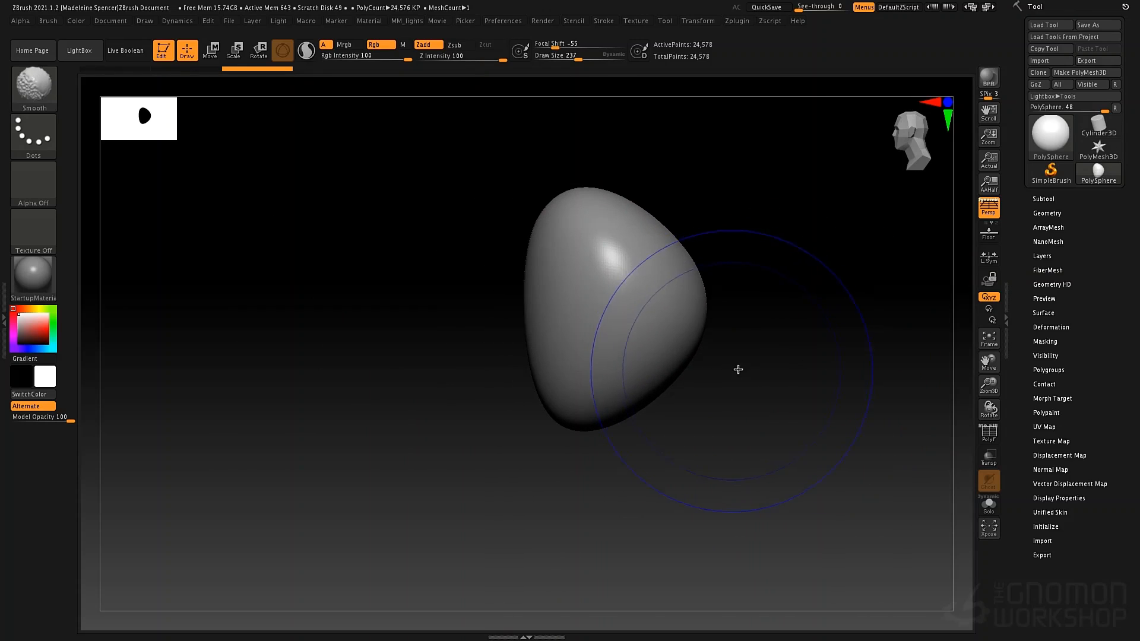
left_click_drag(701, 410, 741, 410)
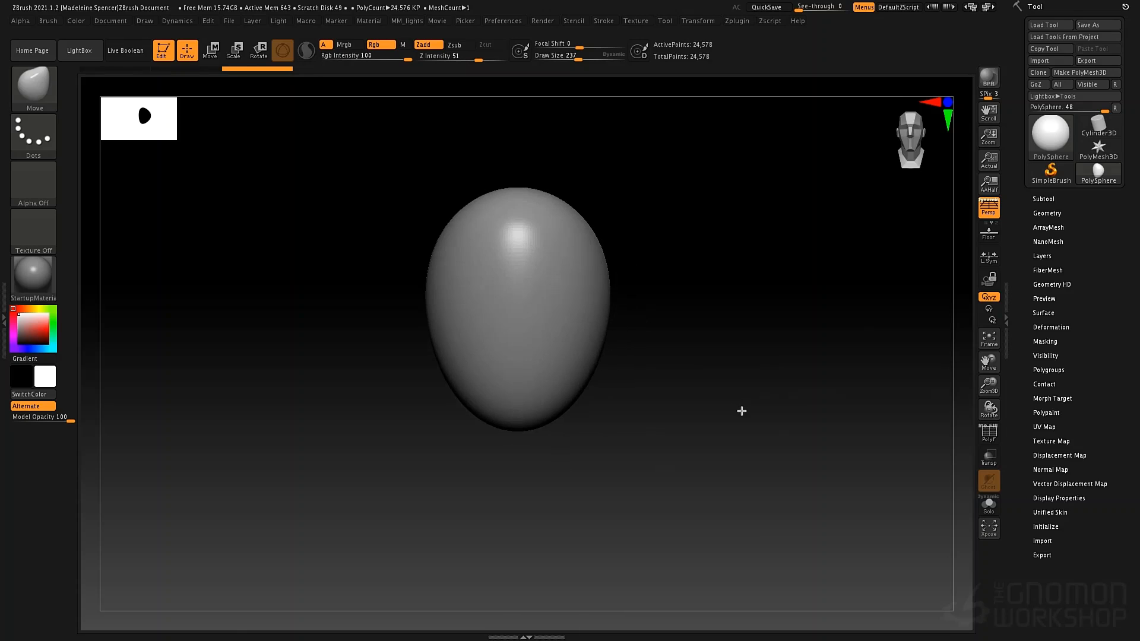
left_click_drag(814, 379, 757, 382)
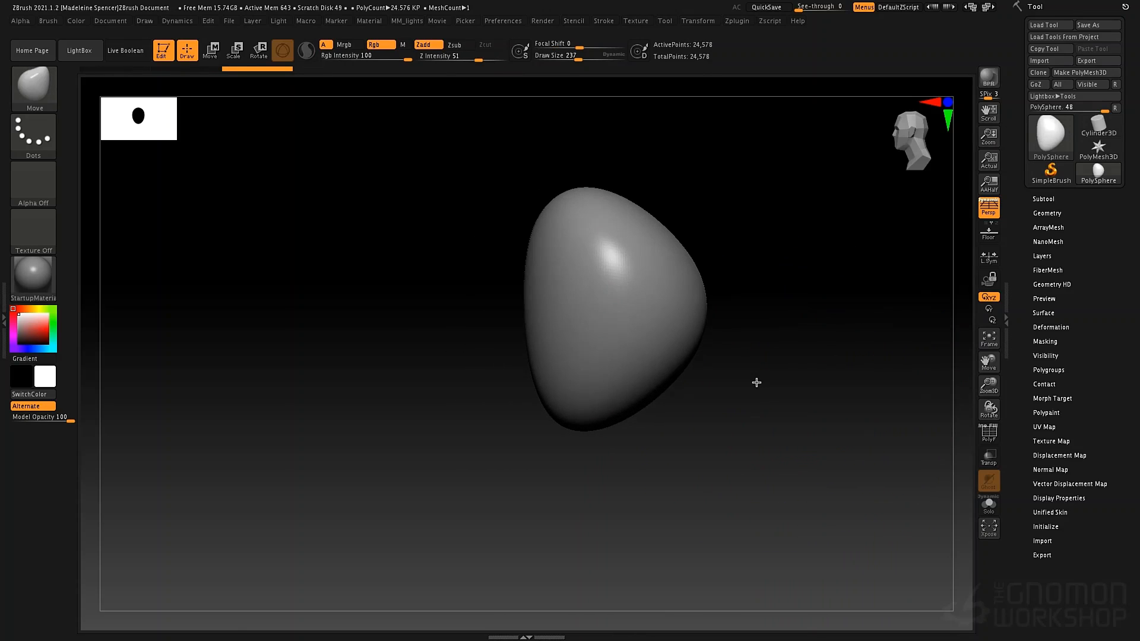
key("shift")
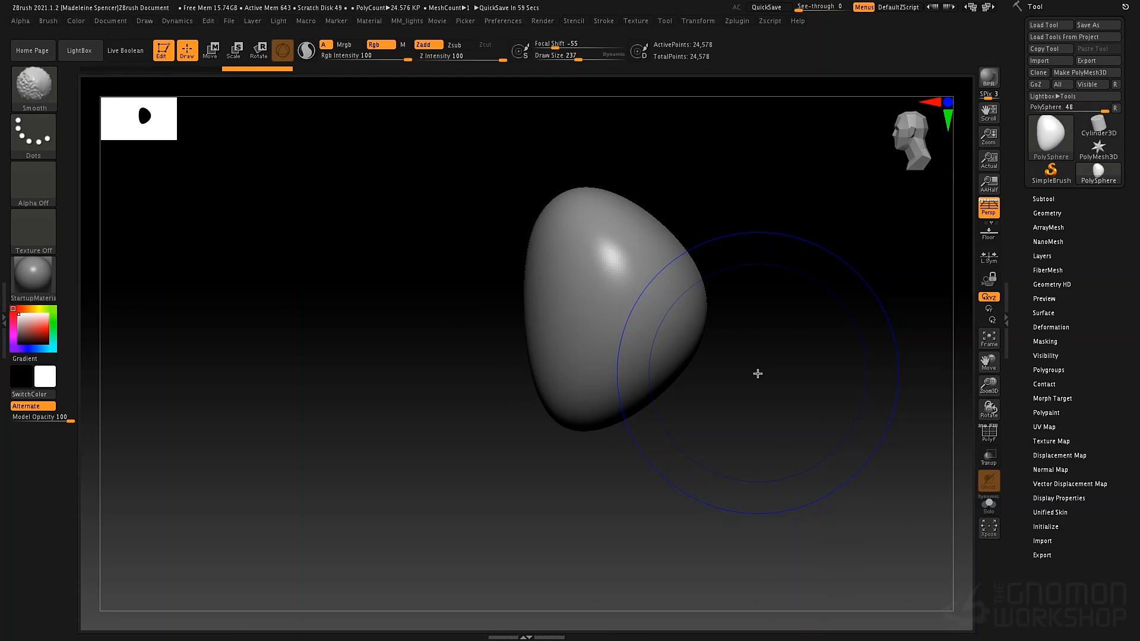
- Pull out the crown and back of the head in side view to build a fuller, rounded cranium
mouse_move(418, 474)
left_mouse_down("shift")
mouse_move(501, 478)
mouse_move(766, 389)
mouse_move(799, 410)
mouse_move(766, 402)
mouse_move(540, 432)
left_mouse_up("shift")
left_click_drag(542, 252, 550, 241)
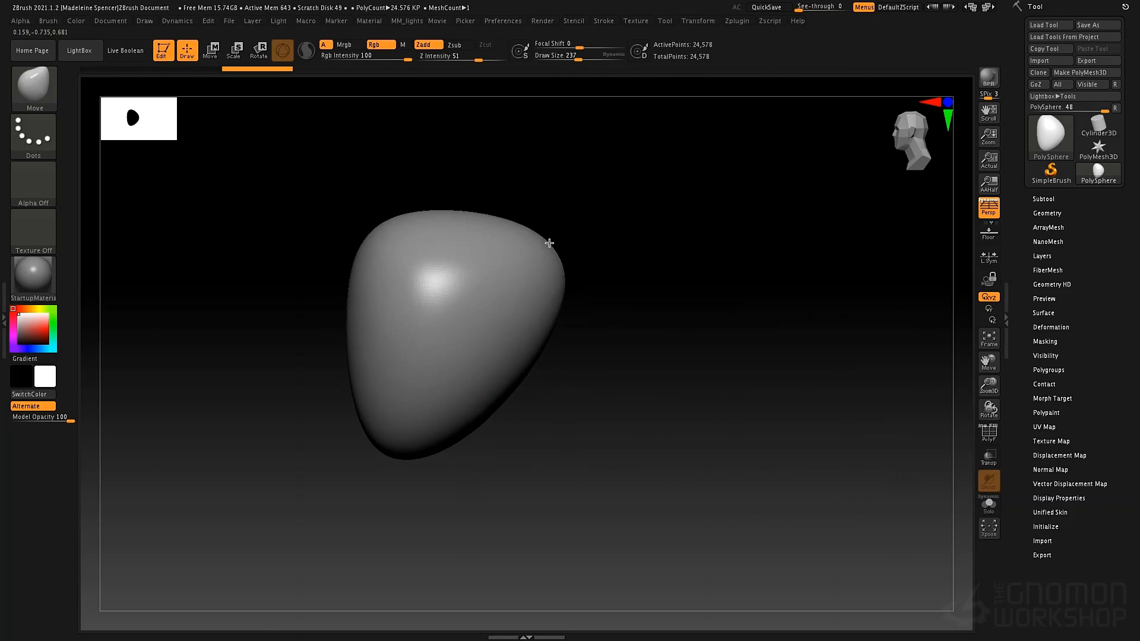
left_click_drag(466, 222, 467, 203)
left_click_drag(524, 330, 552, 363)
left_click_drag(561, 300, 569, 297)
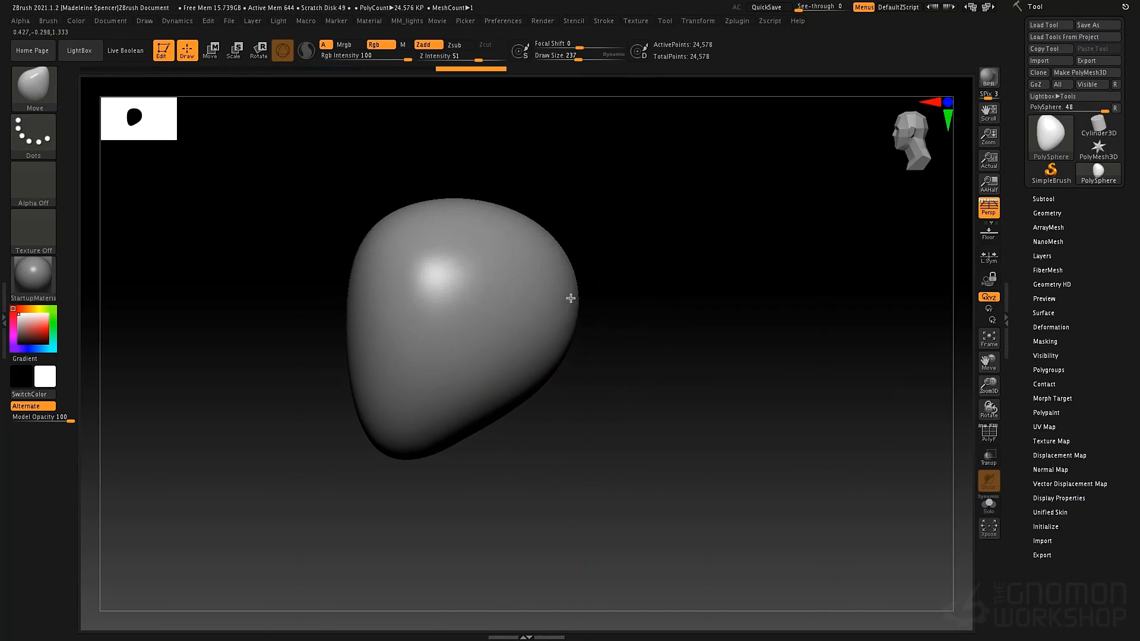
left_click_drag(509, 224, 478, 180)
- Broaden the upper sides of the head symmetrically in front view
left_click_drag(640, 245, 707, 266)
left_click_drag(512, 247, 520, 244)
left_click_drag(486, 207, 491, 197)
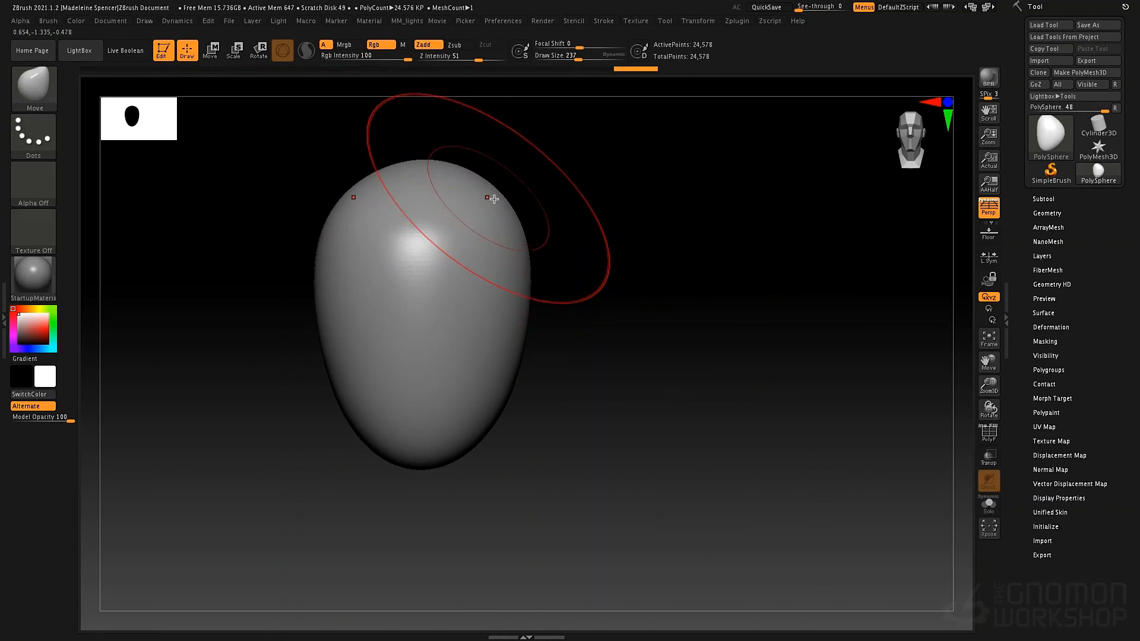
left_click_drag(513, 265, 521, 265)
- Reduce the Draw Size to 130 and reshape the lower face, pulling the muzzle area forward in side view
key("space")
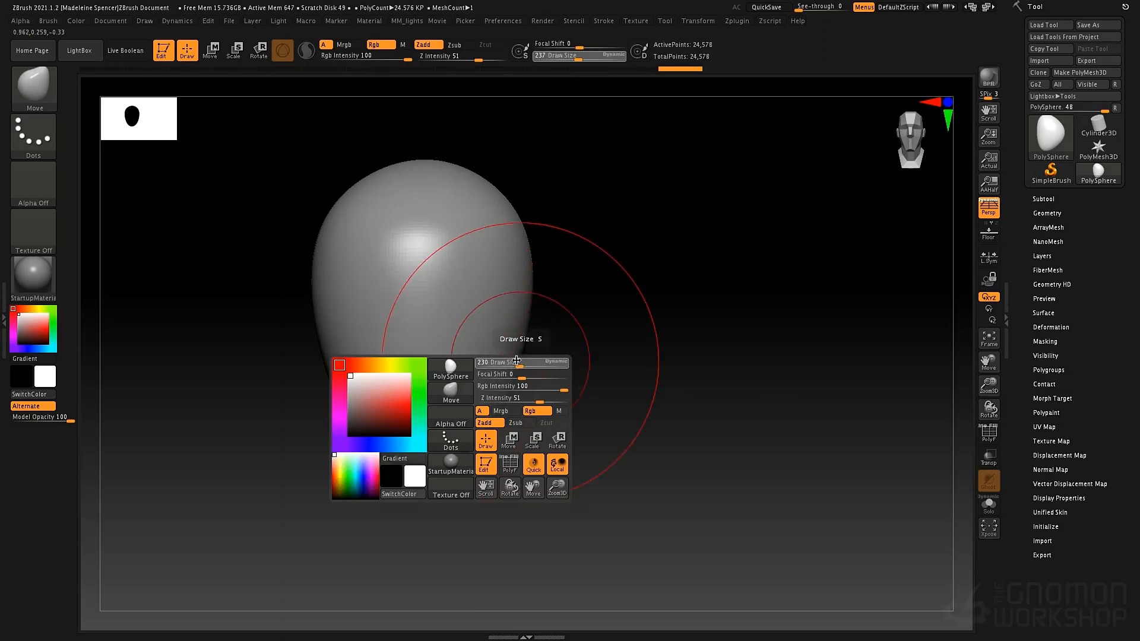
left_click_drag(524, 362, 487, 376)
left_click_drag(459, 445, 480, 419)
left_click_drag(585, 374, 524, 318)
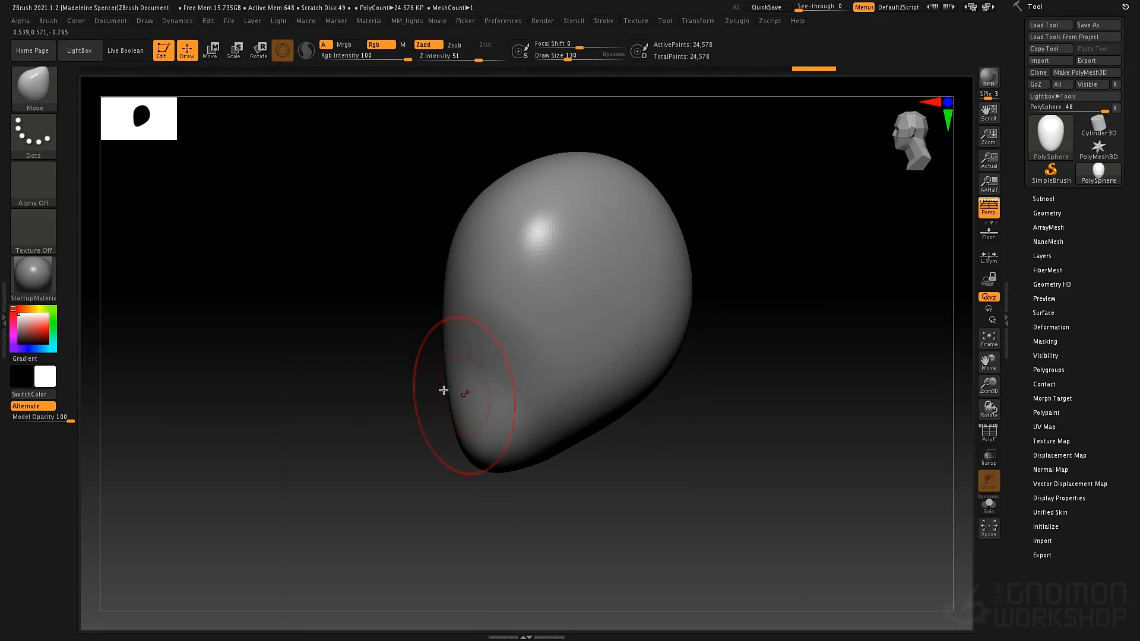
mouse_move(453, 392)
left_mouse_down()
mouse_move(435, 402)
mouse_move(444, 371)
left_mouse_up()
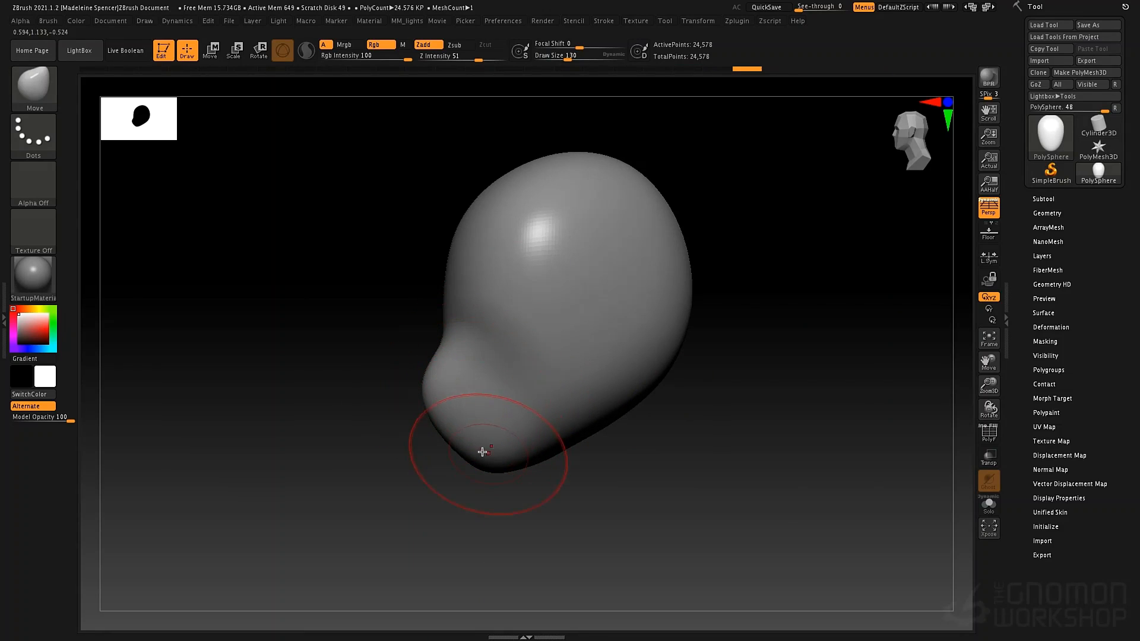
left_click_drag(546, 413, 509, 444)
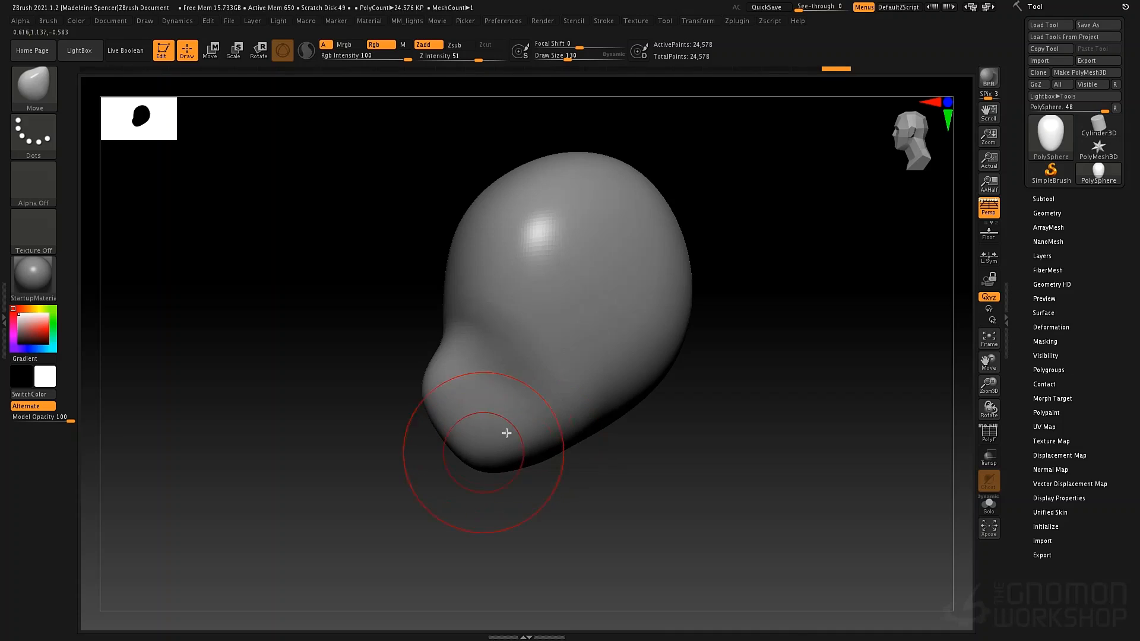
- Push in the underside of the skull behind the jaw to carve a deep hollow in side view
mouse_move(628, 401)
left_mouse_down()
mouse_move(611, 359)
mouse_move(623, 374)
mouse_move(608, 367)
left_mouse_up()
left_click_drag(660, 353, 644, 334)
mouse_move(677, 336)
left_mouse_down()
mouse_move(674, 315)
mouse_move(633, 334)
left_mouse_up()
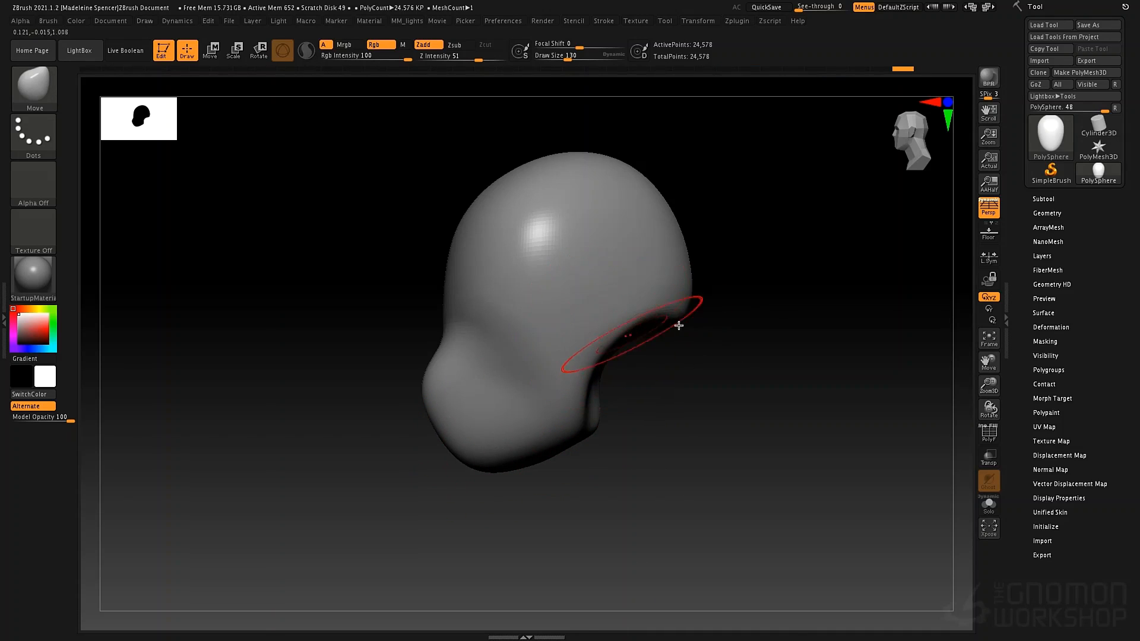
- Increase the Draw Size to 185 and pull the back and top of the cranium outward in side view
key("space")
mouse_move(687, 232)
left_mouse_down()
mouse_move(705, 225)
mouse_move(694, 228)
left_mouse_up()
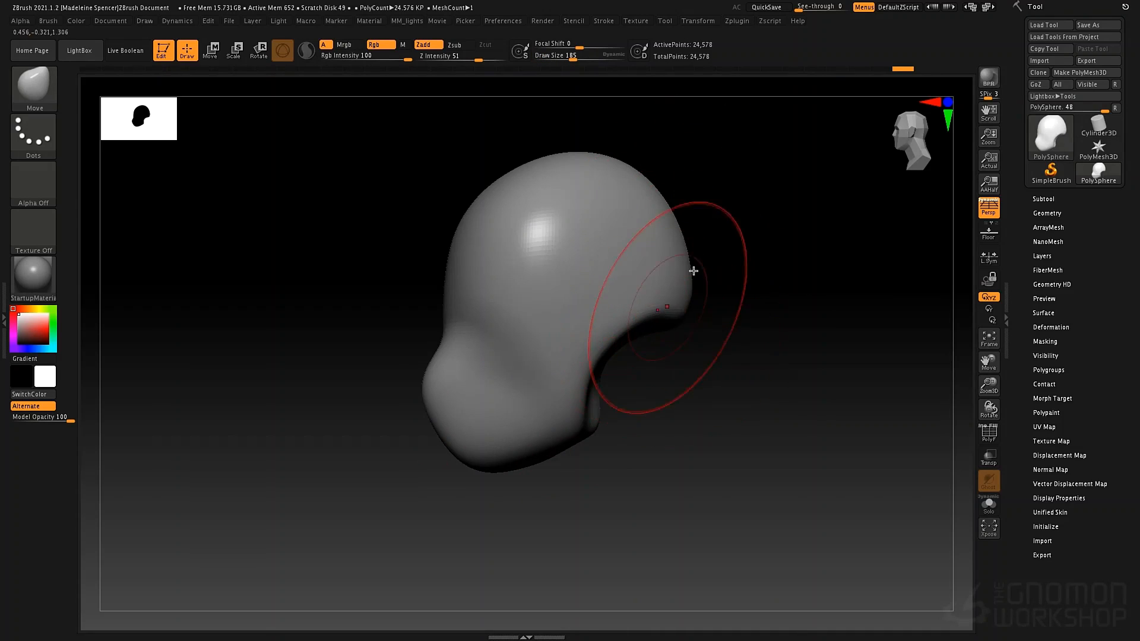
left_click_drag(694, 271, 724, 253)
mouse_move(675, 206)
left_mouse_down()
mouse_move(685, 177)
mouse_move(601, 142)
mouse_move(564, 156)
left_mouse_up()
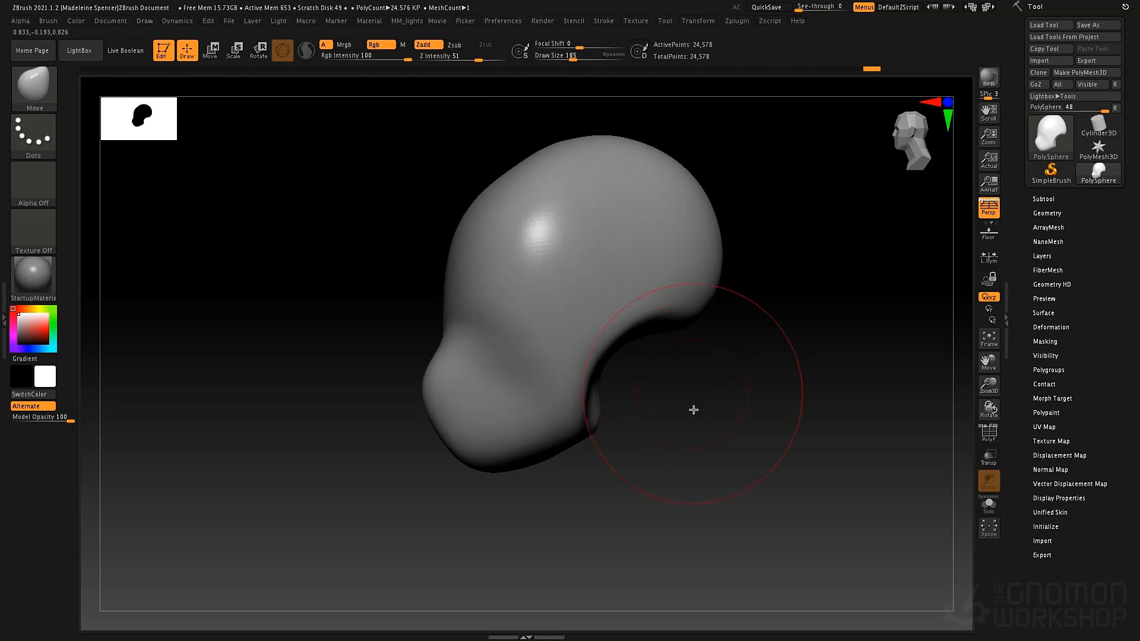
- Widen and round out the back of the skull symmetrically, working from the top view
mouse_move(684, 414)
left_mouse_down()
mouse_move(671, 384)
mouse_move(733, 349)
mouse_move(717, 421)
mouse_move(705, 348)
mouse_move(674, 460)
mouse_move(482, 261)
left_mouse_up()
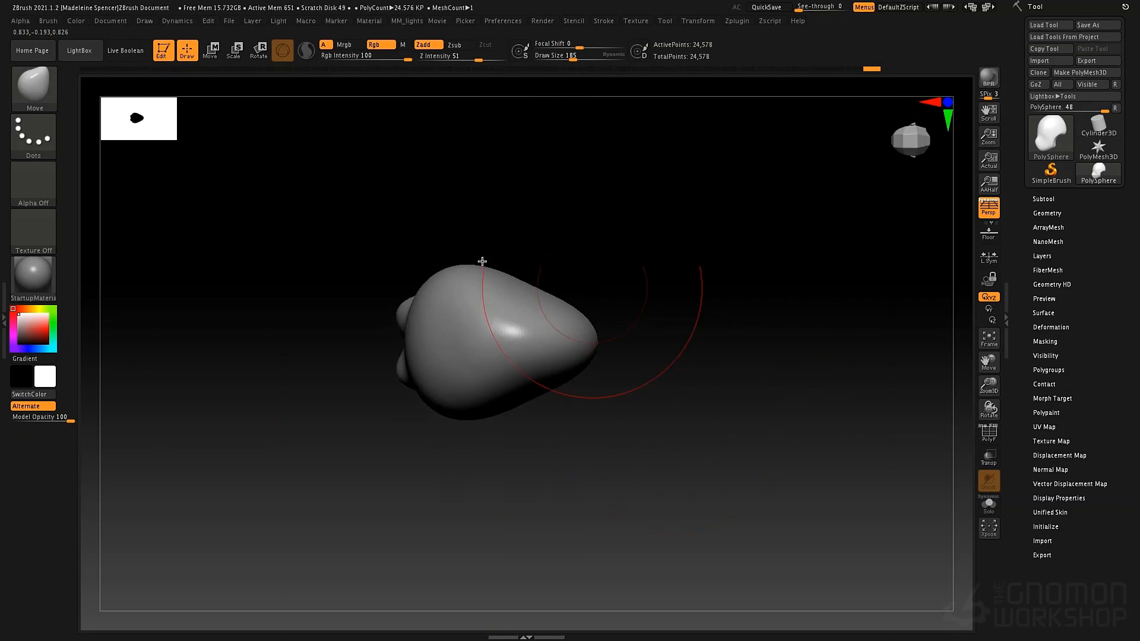
mouse_move(558, 297)
left_mouse_down()
mouse_move(562, 240)
mouse_move(570, 257)
left_mouse_up()
left_click_drag(504, 262, 506, 247)
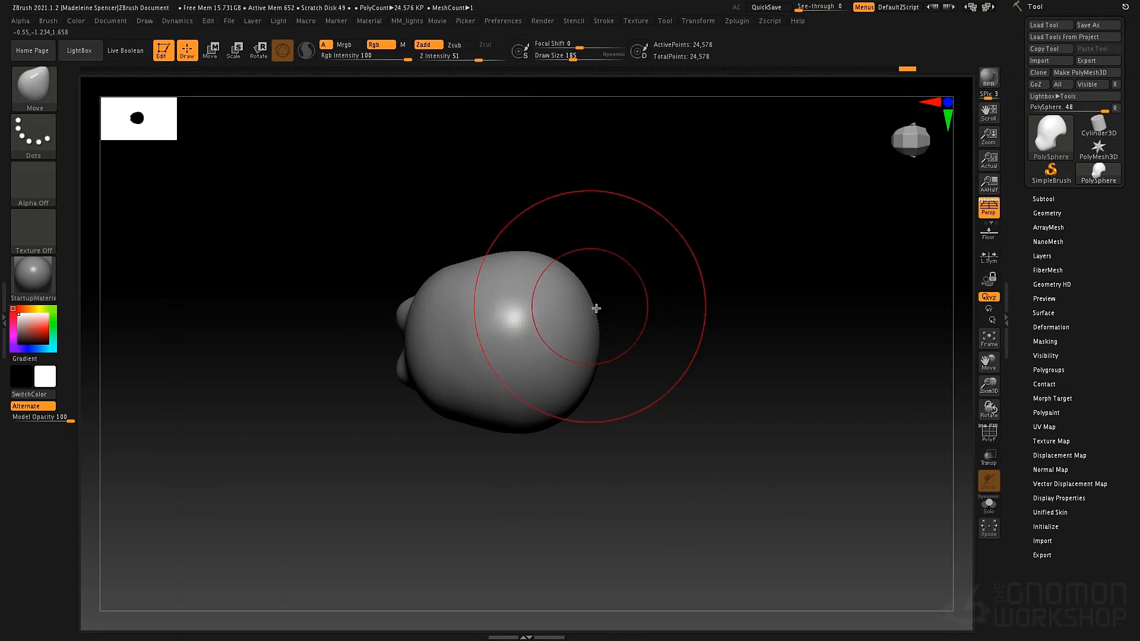
mouse_move(592, 309)
left_mouse_down()
mouse_move(610, 307)
mouse_move(608, 343)
left_mouse_up()
left_click_drag(679, 410, 682, 284, "shift")
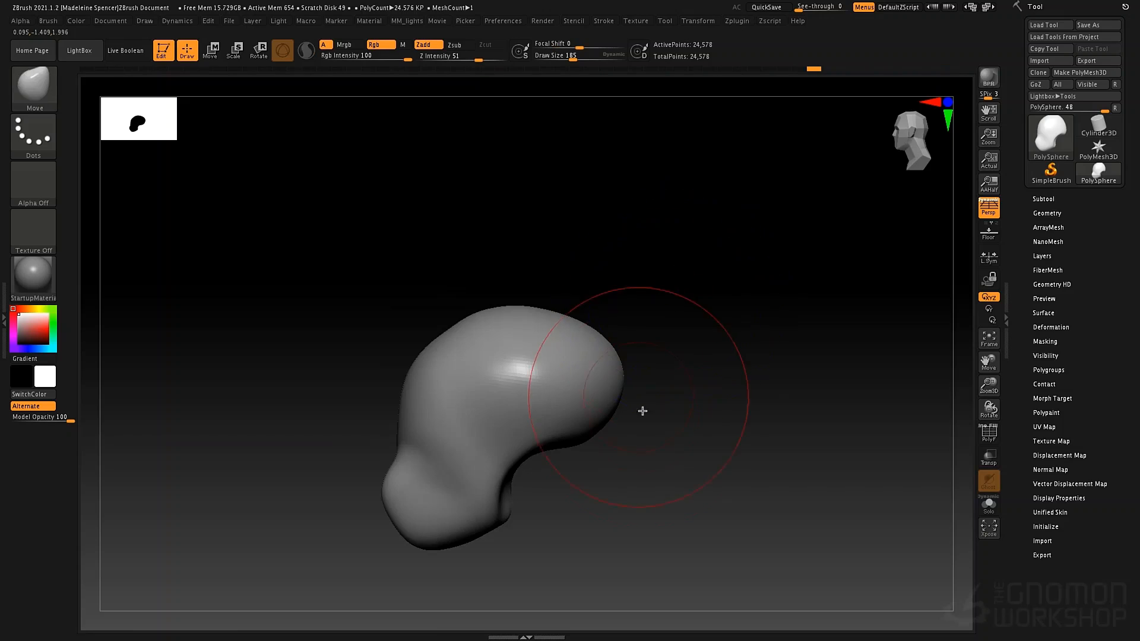
- Examine the blocked-out head from front and three-quarter angles and check its subdivision level in the Geometry settings
left_click_drag(658, 383, 677, 269, "alt")
left_click_drag(669, 389, 692, 326)
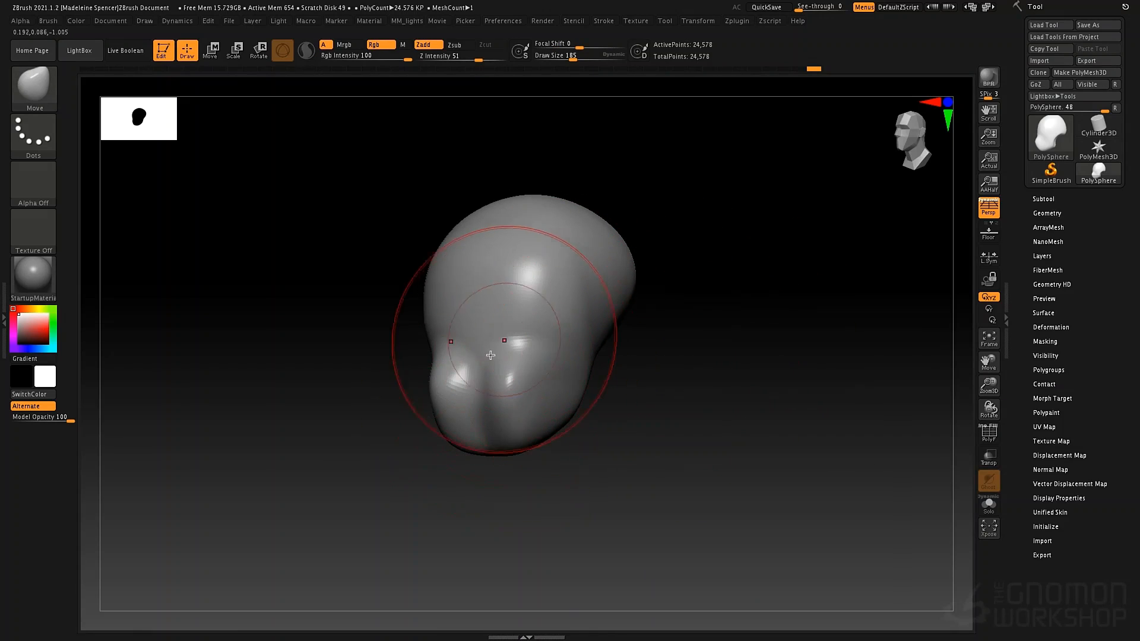
mouse_move(648, 403)
left_mouse_down()
mouse_move(614, 407)
mouse_move(629, 407)
left_mouse_up()
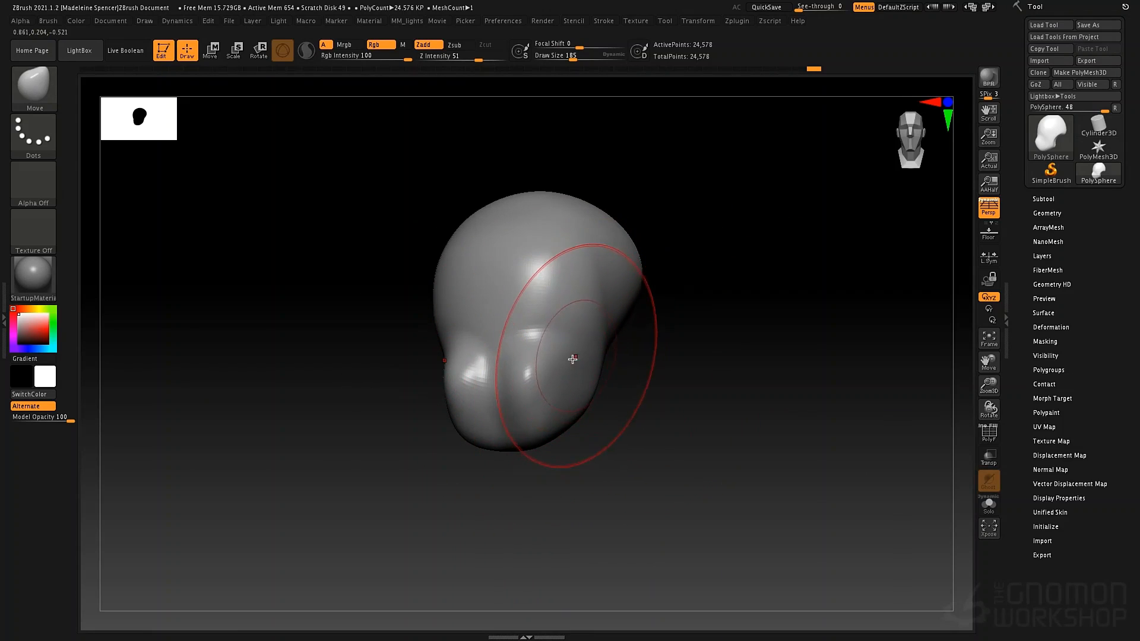
left_click_drag(683, 420, 650, 410)
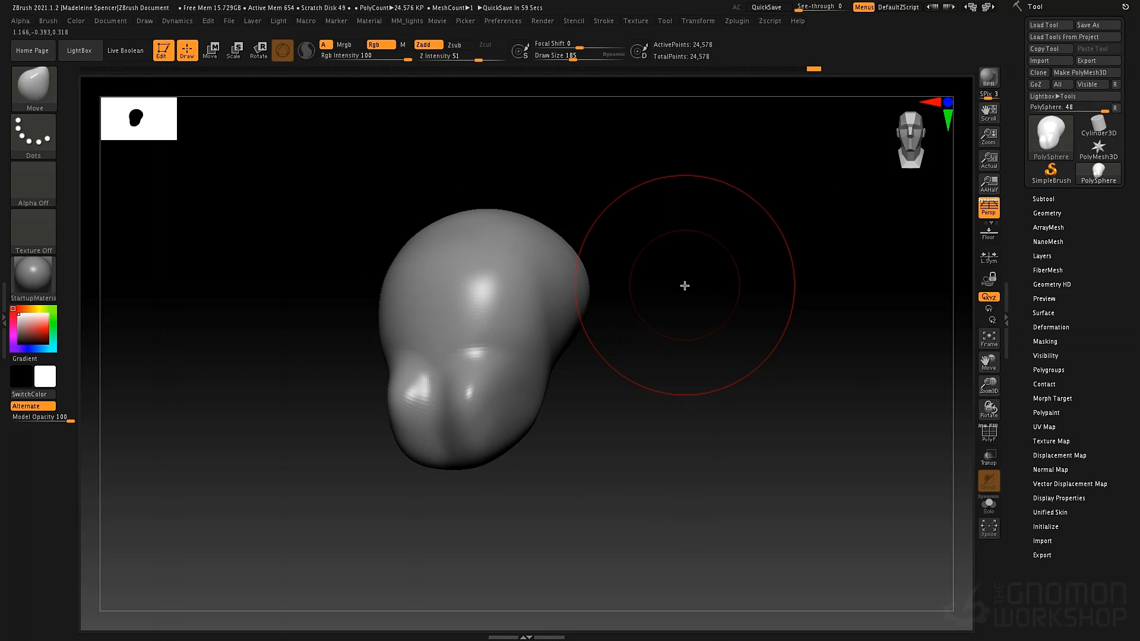
left_click(1052, 213)
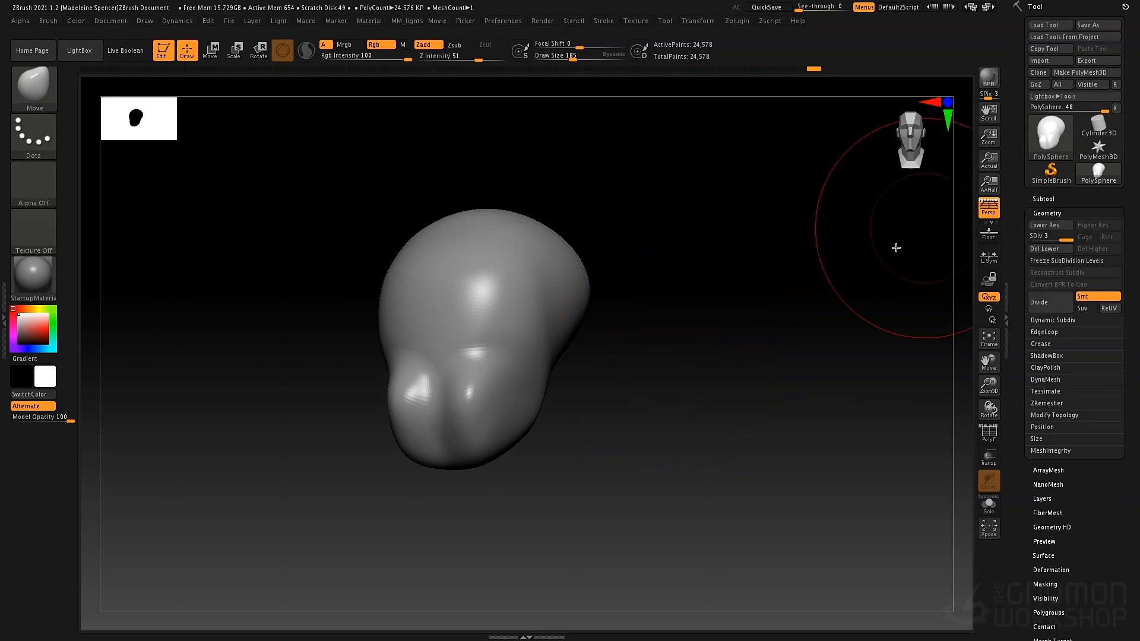
left_click_drag(1048, 238, 1067, 237)
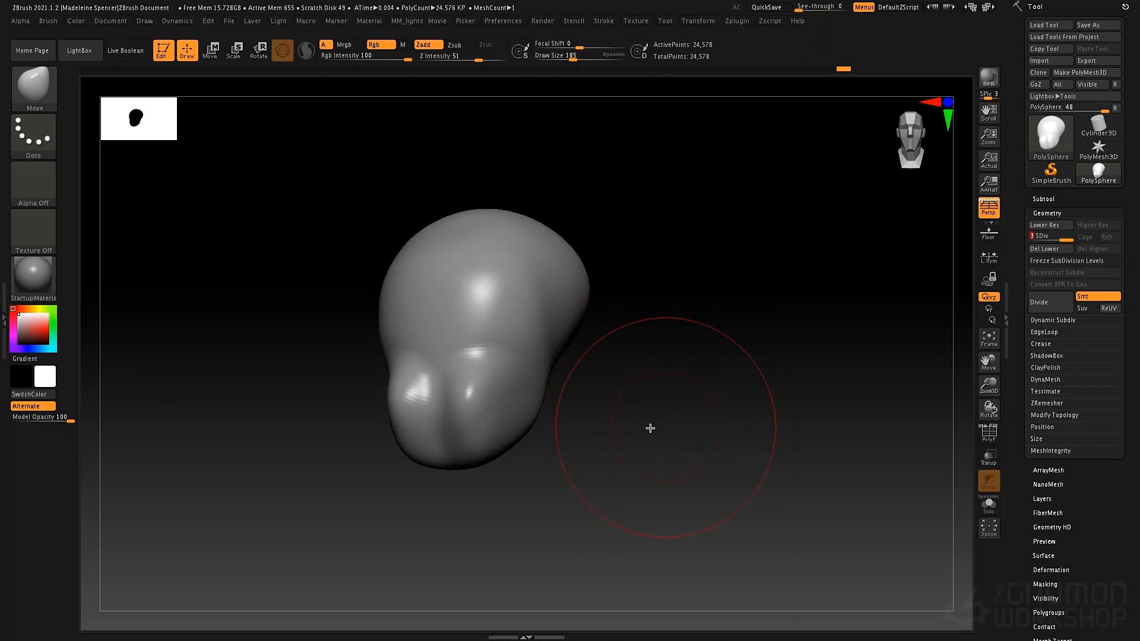
left_click_drag(652, 427, 656, 427)
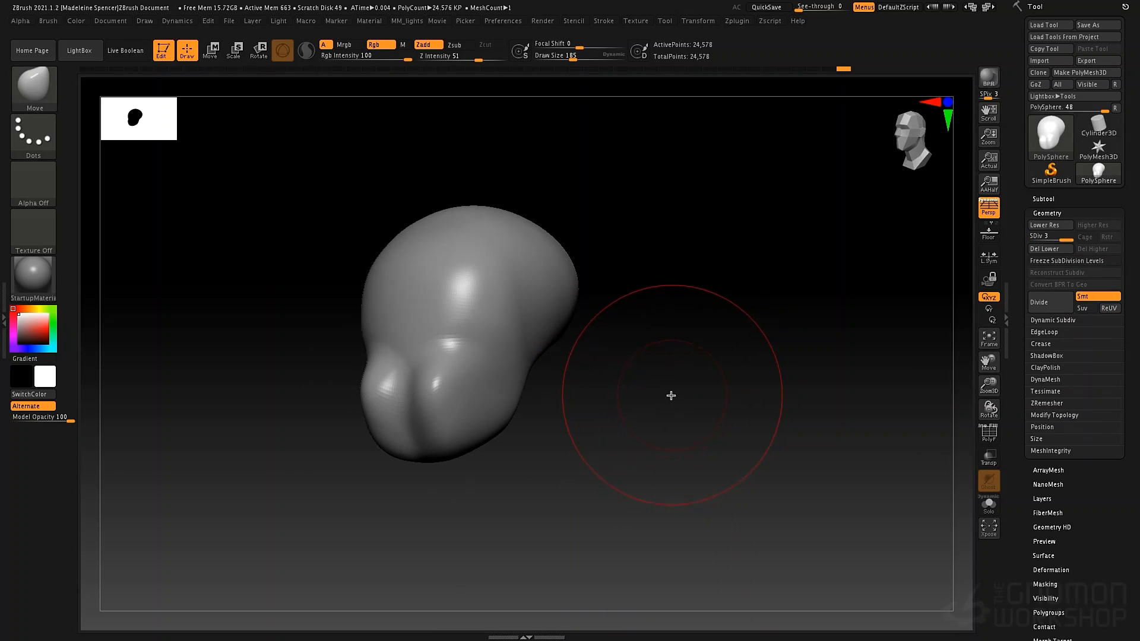
- Switch to the ClayTubes brush and set its Draw Size to 62
key("b")
key("c")
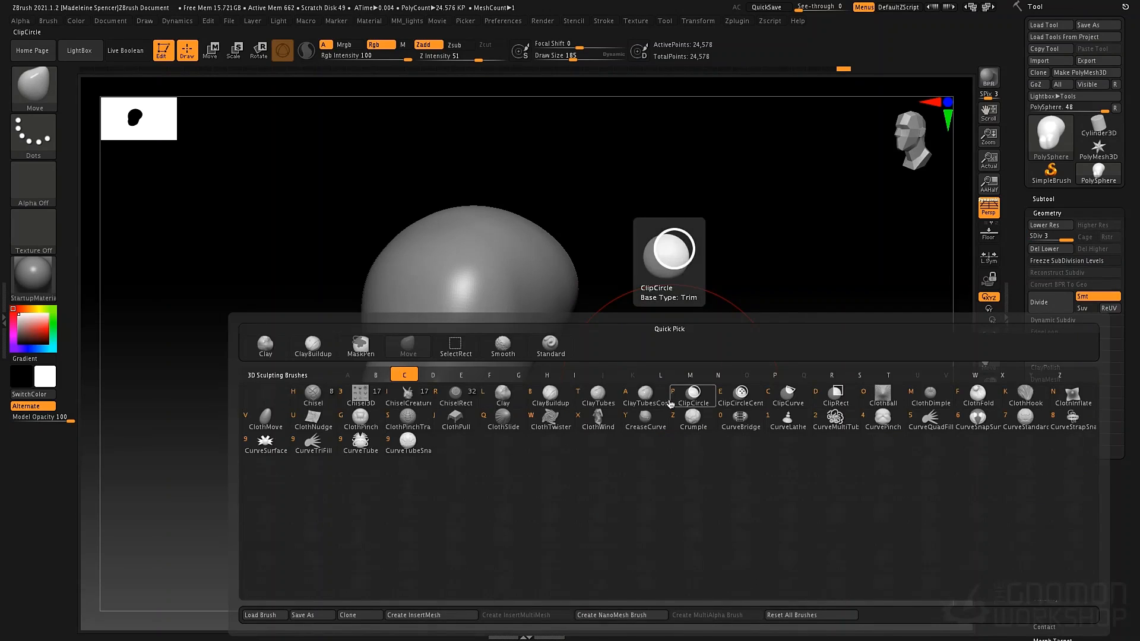
left_click(605, 406)
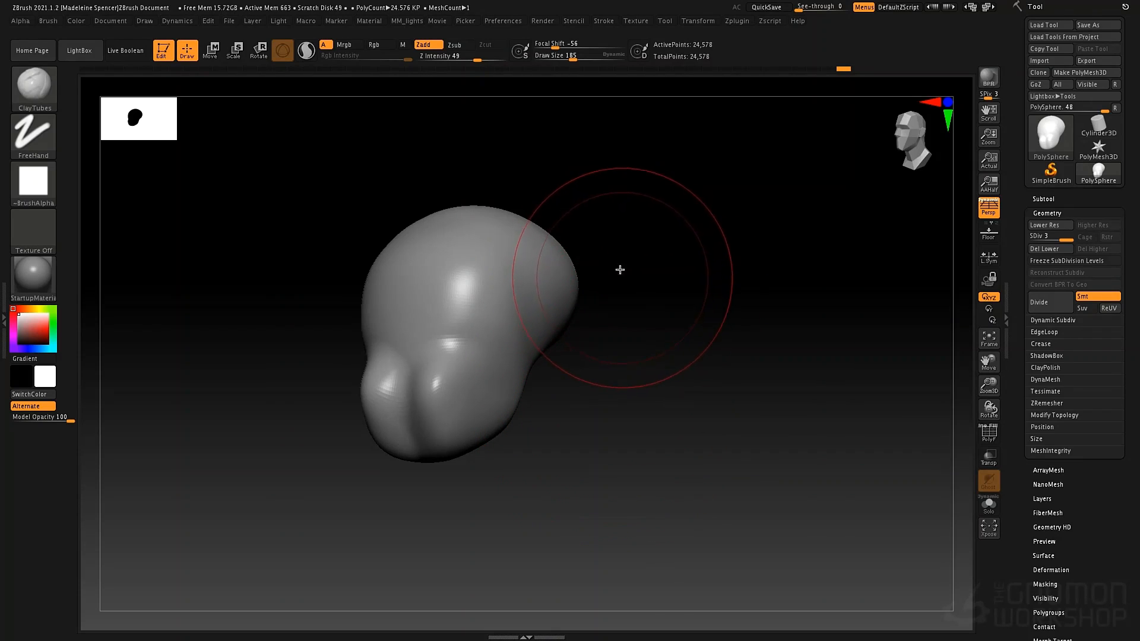
key("space")
left_click_drag(665, 179, 649, 177)
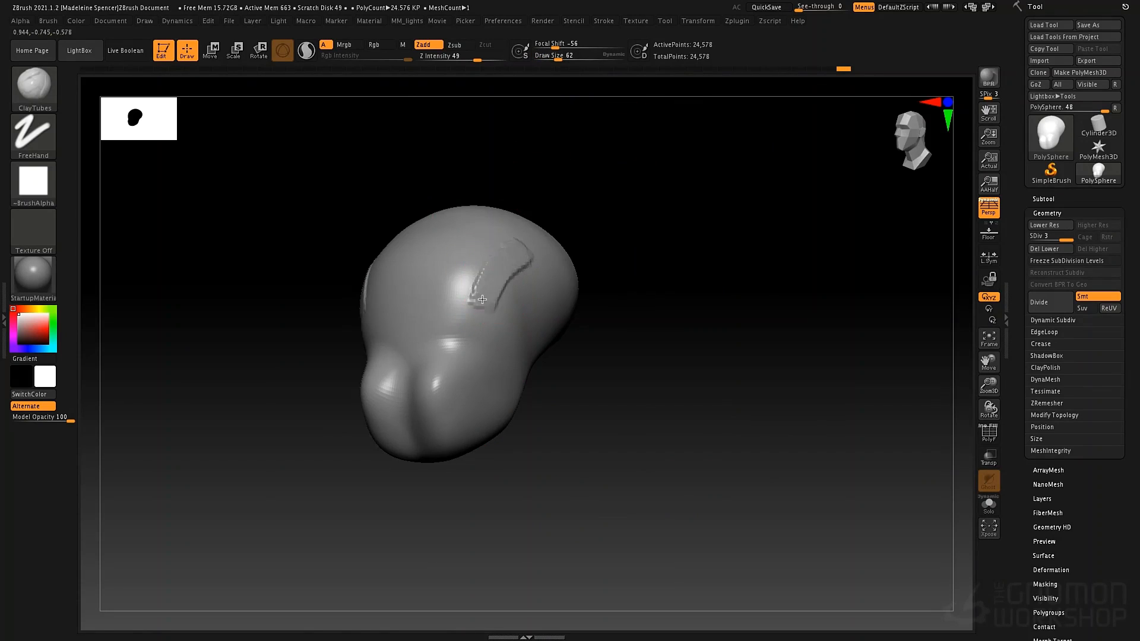
- Build up the forehead, brow, cheekbones and front of the muzzle with symmetrical ClayTubes strokes
mouse_move(482, 299)
left_mouse_down()
mouse_move(466, 350)
mouse_move(469, 297)
mouse_move(444, 310)
mouse_move(407, 255)
mouse_move(434, 291)
left_mouse_up()
mouse_move(492, 251)
left_mouse_down()
mouse_move(460, 287)
mouse_move(466, 309)
mouse_move(428, 261)
left_mouse_up()
mouse_move(409, 321)
left_mouse_down()
mouse_move(416, 355)
mouse_move(394, 386)
mouse_move(418, 352)
mouse_move(392, 380)
mouse_move(410, 427)
mouse_move(416, 416)
mouse_move(484, 402)
mouse_move(437, 387)
mouse_move(386, 415)
mouse_move(410, 439)
mouse_move(451, 424)
mouse_move(492, 383)
left_mouse_up()
left_click_drag(612, 350, 577, 356)
mouse_move(543, 389)
left_mouse_down()
mouse_move(478, 430)
mouse_move(562, 353)
mouse_move(511, 338)
mouse_move(505, 353)
mouse_move(552, 318)
mouse_move(561, 335)
mouse_move(546, 325)
mouse_move(515, 348)
left_mouse_up()
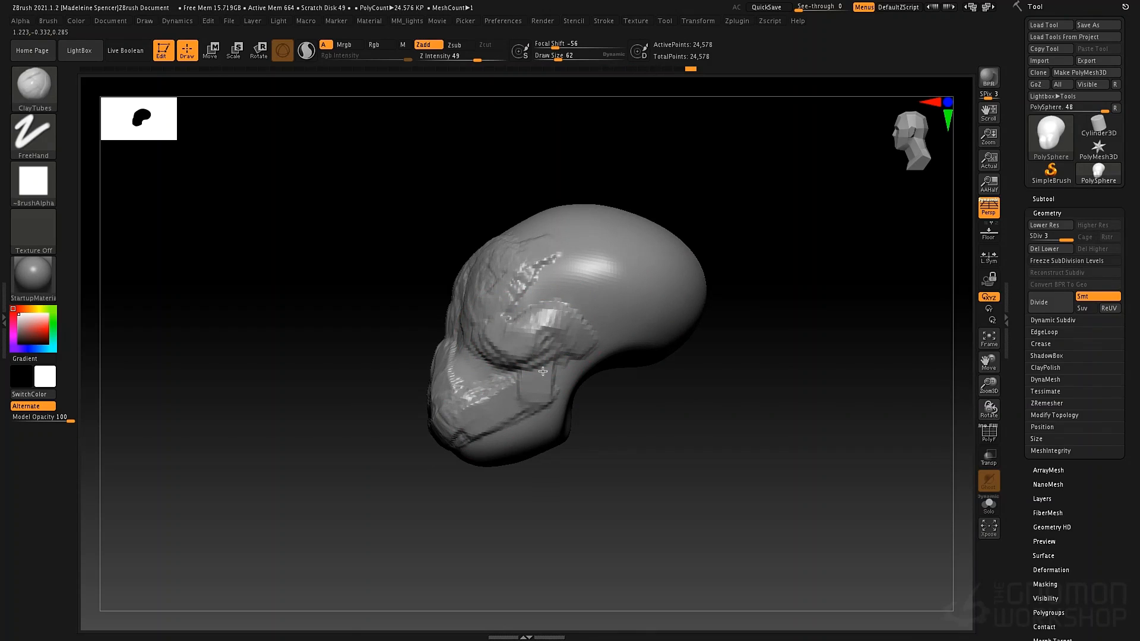
- Add clay along the jaw, the jaw hinge below the cheekbone and the front of the muzzle
mouse_move(505, 413)
left_mouse_down()
mouse_move(531, 386)
mouse_move(495, 417)
mouse_move(548, 370)
mouse_move(530, 430)
left_mouse_up()
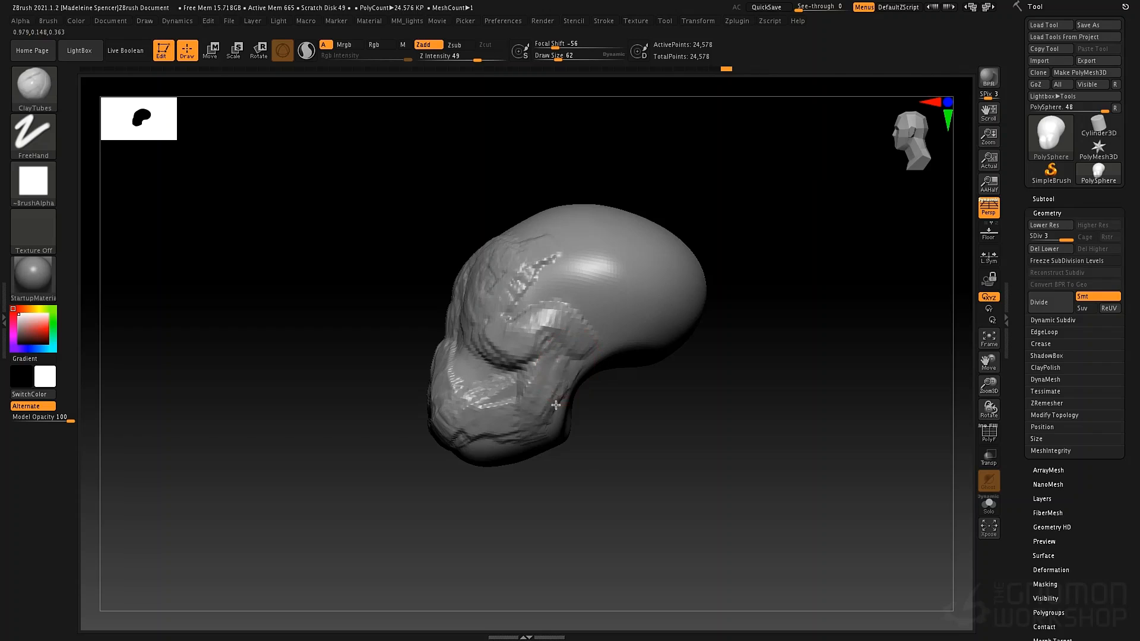
mouse_move(561, 368)
left_mouse_down()
mouse_move(494, 432)
mouse_move(548, 404)
left_mouse_up()
left_click_drag(721, 426, 764, 427)
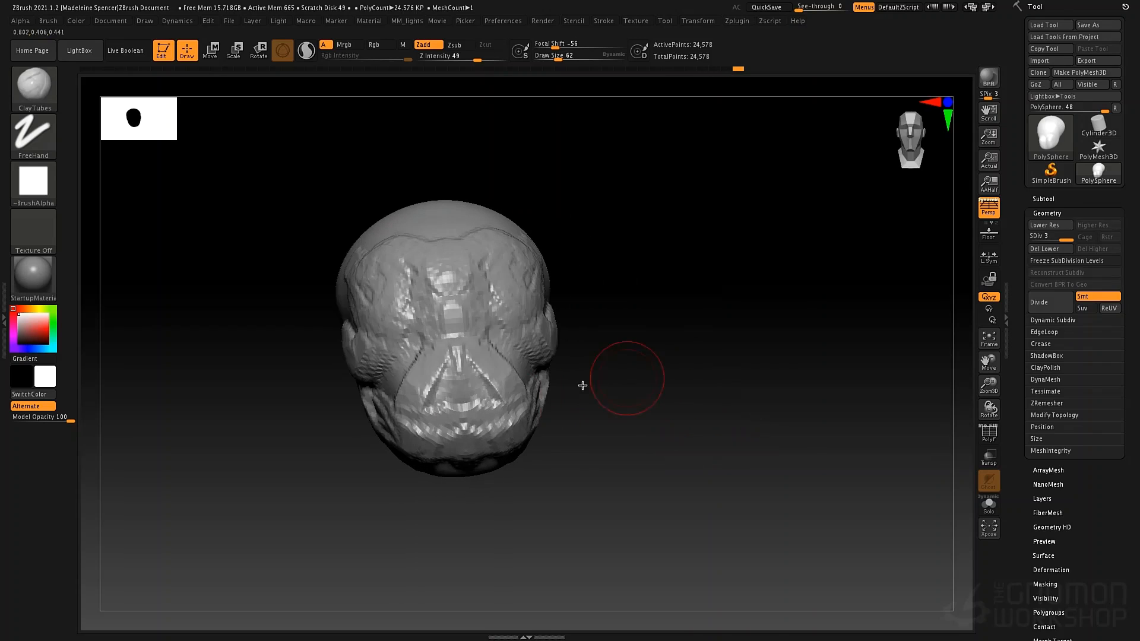
mouse_move(476, 416)
left_mouse_down()
mouse_move(488, 446)
mouse_move(484, 433)
left_mouse_up()
left_click_drag(649, 392, 578, 398)
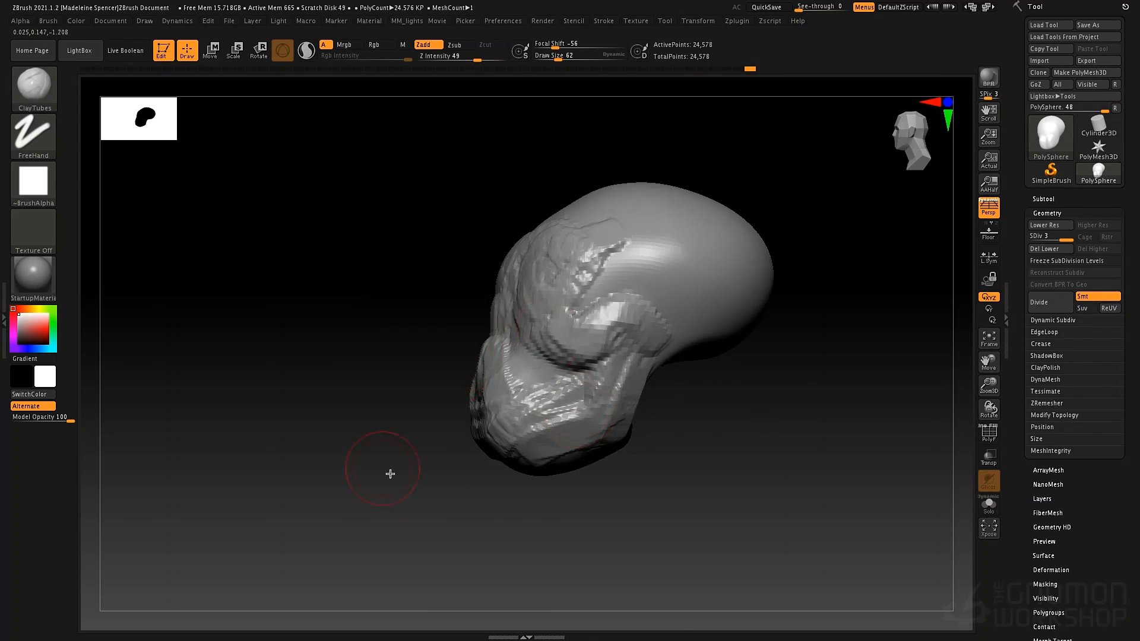
- Define the eye sockets, the inner cheekbones and the hollows beside the nose with ClayTubes strokes
left_click_drag(389, 473, 447, 470)
mouse_move(472, 375)
left_mouse_down()
mouse_move(464, 389)
mouse_move(500, 388)
mouse_move(478, 380)
mouse_move(484, 395)
mouse_move(483, 373)
mouse_move(469, 410)
mouse_move(518, 360)
mouse_move(504, 394)
mouse_move(548, 329)
left_mouse_up()
left_click_drag(740, 348, 784, 369)
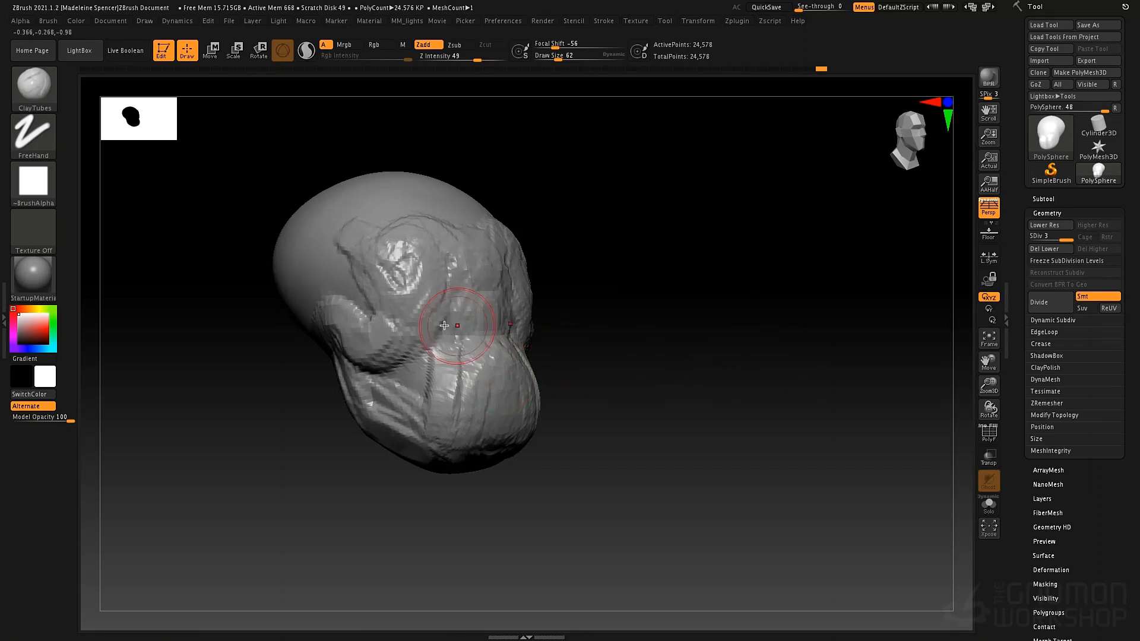
mouse_move(456, 336)
left_mouse_down()
mouse_move(430, 356)
mouse_move(444, 379)
left_mouse_up()
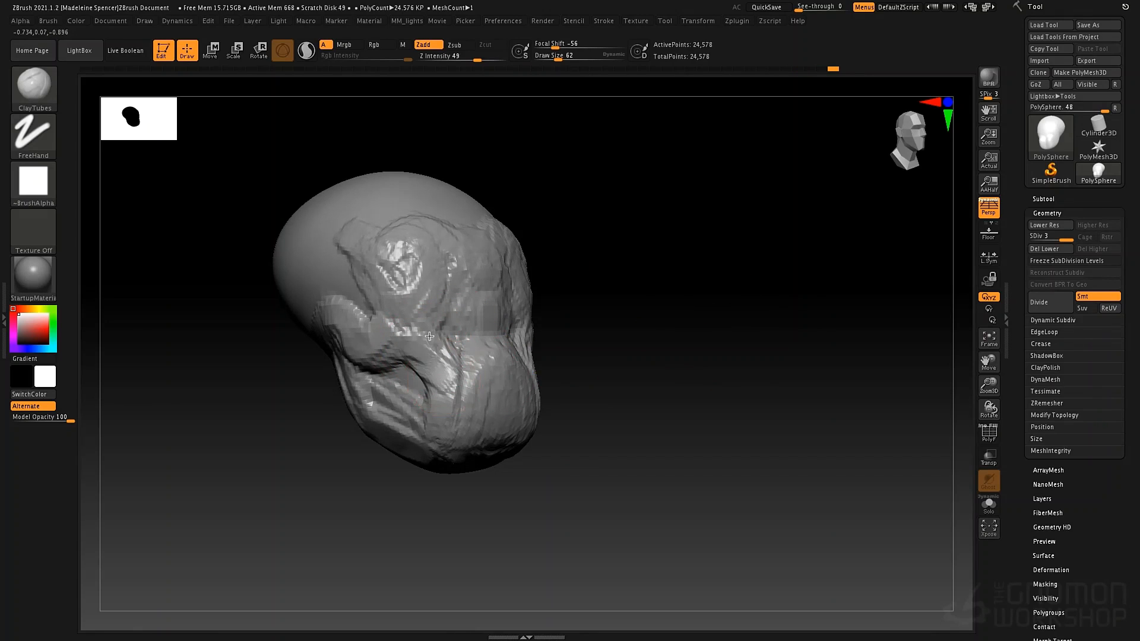
mouse_move(429, 336)
left_mouse_down()
mouse_move(469, 392)
mouse_move(496, 381)
mouse_move(493, 322)
left_mouse_up()
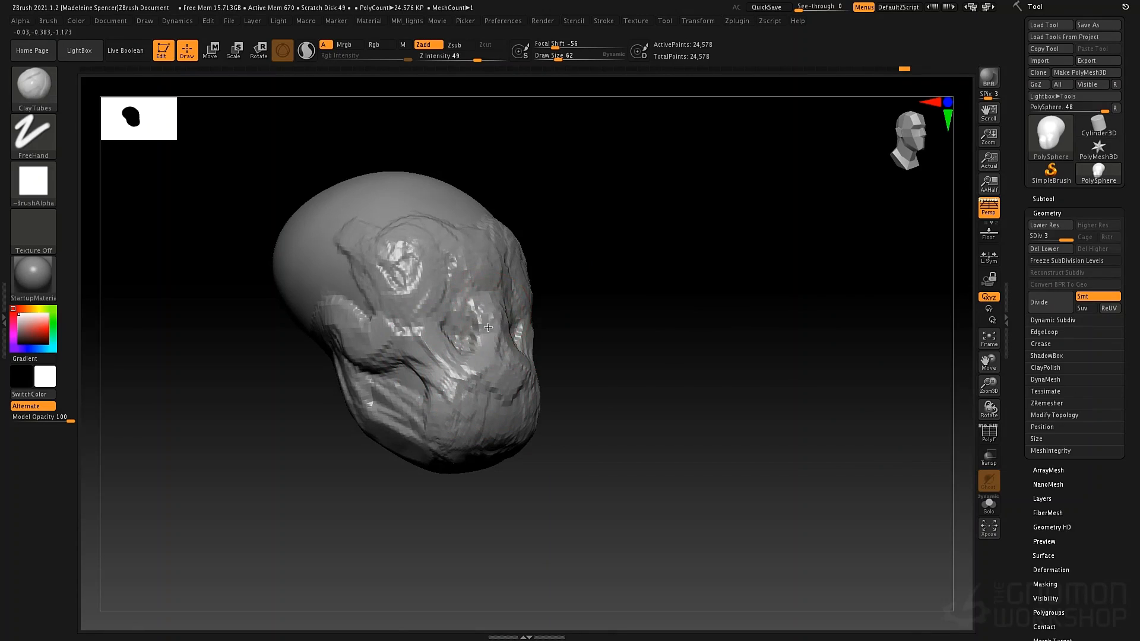
mouse_move(400, 262)
left_mouse_down()
mouse_move(376, 243)
mouse_move(388, 277)
left_mouse_up()
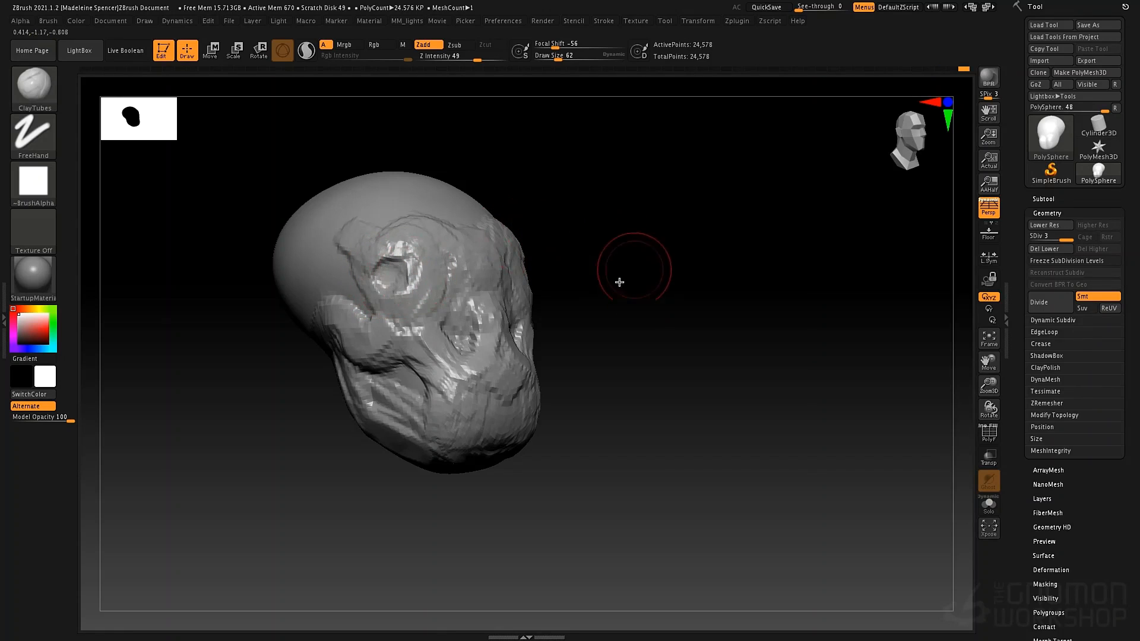
- Set the Draw Size to 65 and build up the brow and forehead around the eye sockets
left_click_drag(619, 282, 527, 266)
key("space")
left_click_drag(543, 225, 546, 226)
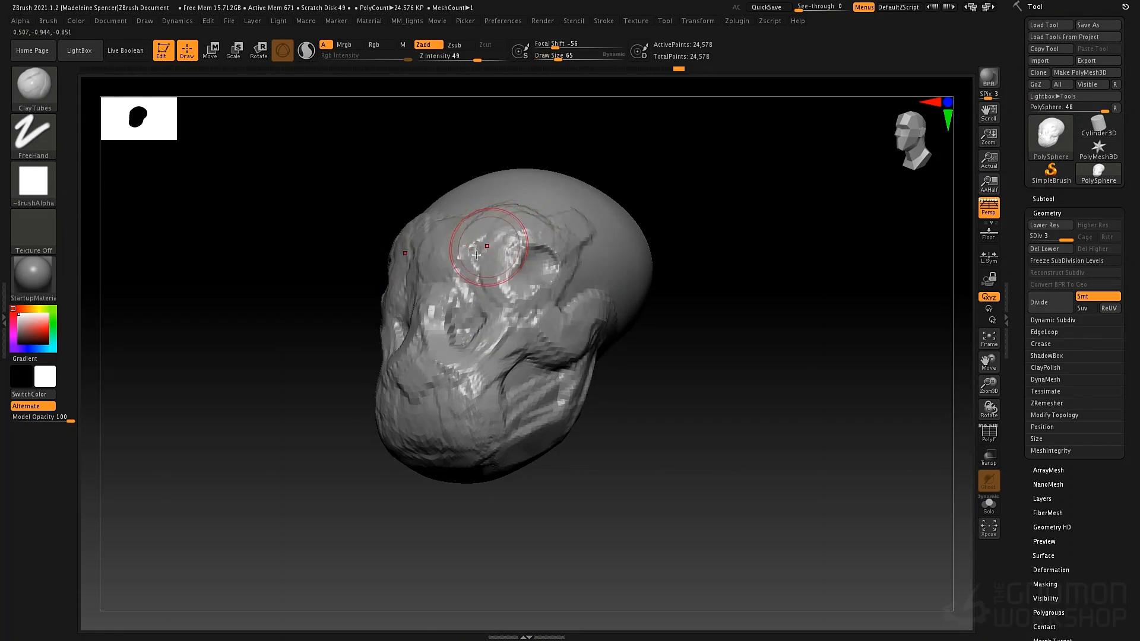
mouse_move(476, 255)
left_mouse_down()
mouse_move(484, 222)
mouse_move(472, 221)
mouse_move(523, 237)
left_mouse_up()
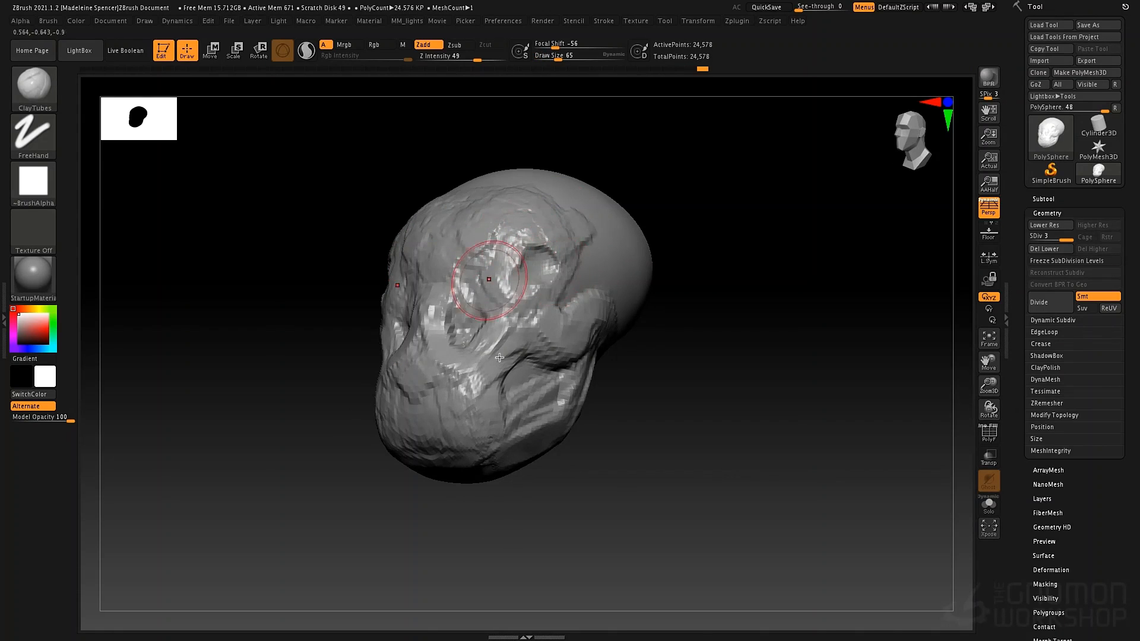
mouse_move(659, 279)
left_mouse_down()
mouse_move(646, 254)
mouse_move(636, 331)
mouse_move(536, 338)
left_mouse_up()
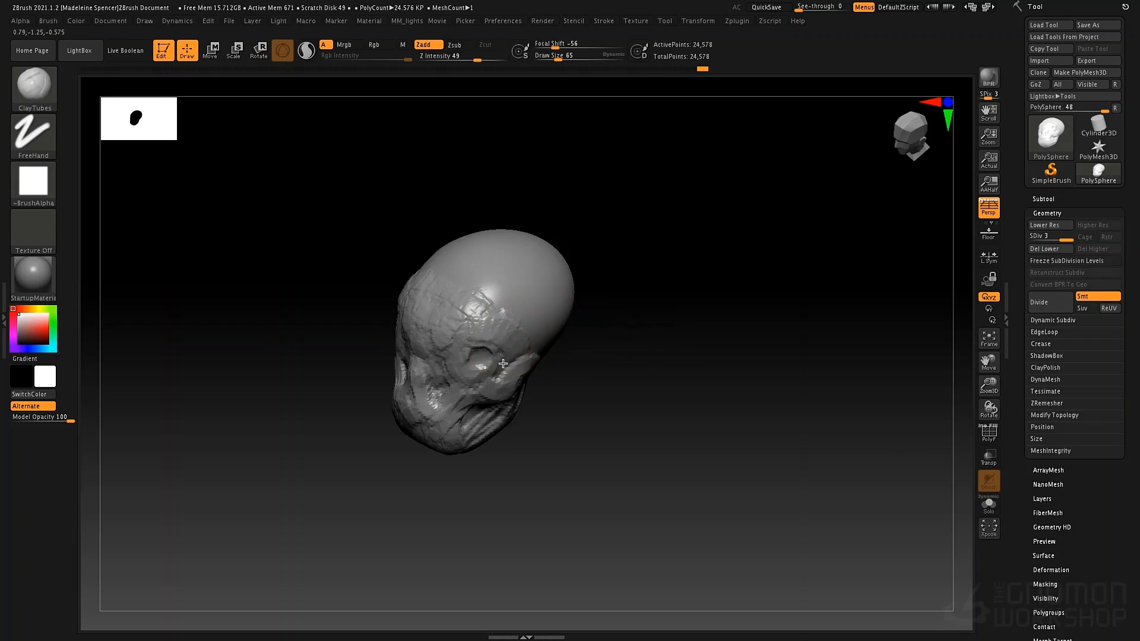
- Try covering the cranium with broad ClayTubes strokes at Draw Size 130
mouse_move(483, 304)
left_mouse_down()
mouse_move(478, 277)
mouse_move(509, 261)
mouse_move(499, 255)
mouse_move(540, 281)
left_mouse_up()
key("space")
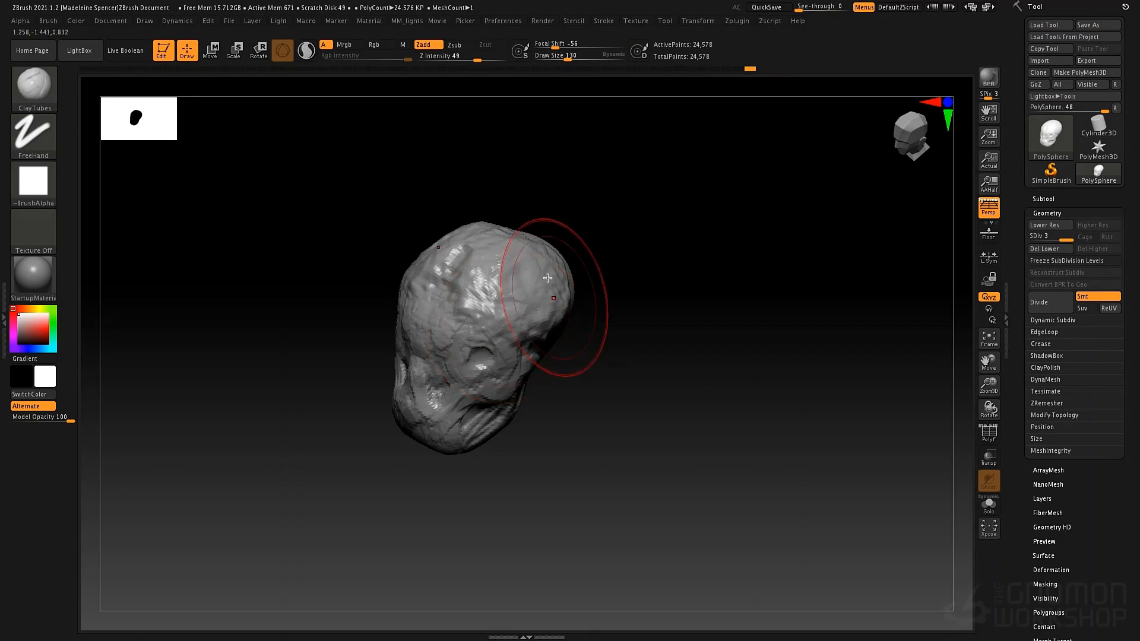
key("ctrl+z")
- Set the Draw Size to 62 and layer clay strokes over the back and sides of the cranium down to the temples
key("space")
left_click_drag(497, 248, 488, 249)
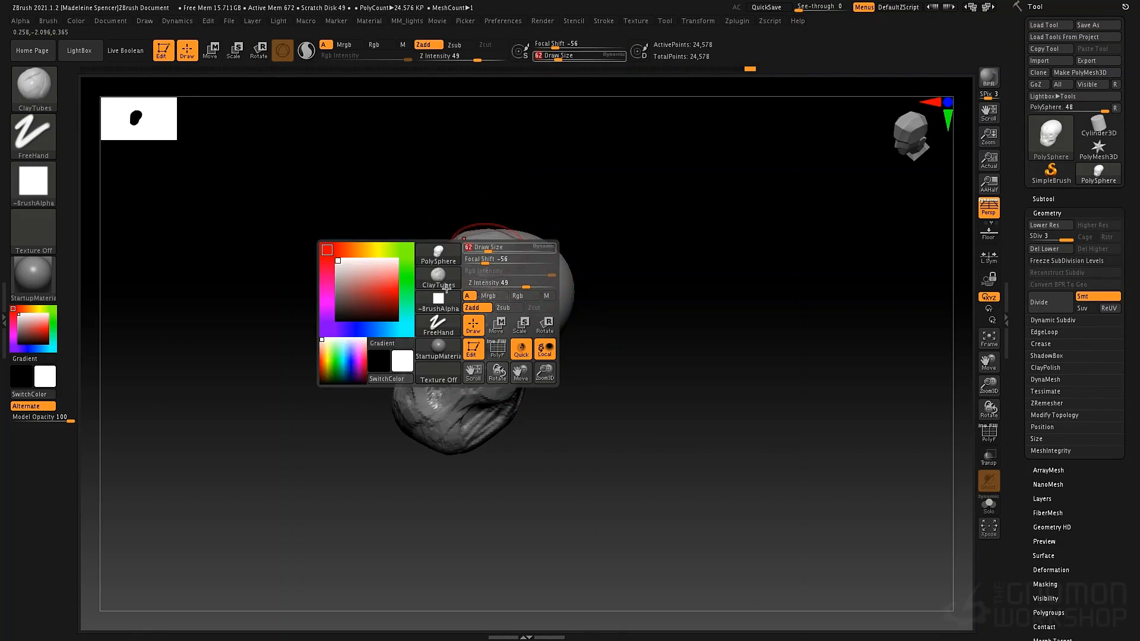
right_click_drag(535, 295, 587, 324)
mouse_move(626, 304)
left_mouse_down()
mouse_move(647, 307)
mouse_move(626, 302)
left_mouse_up()
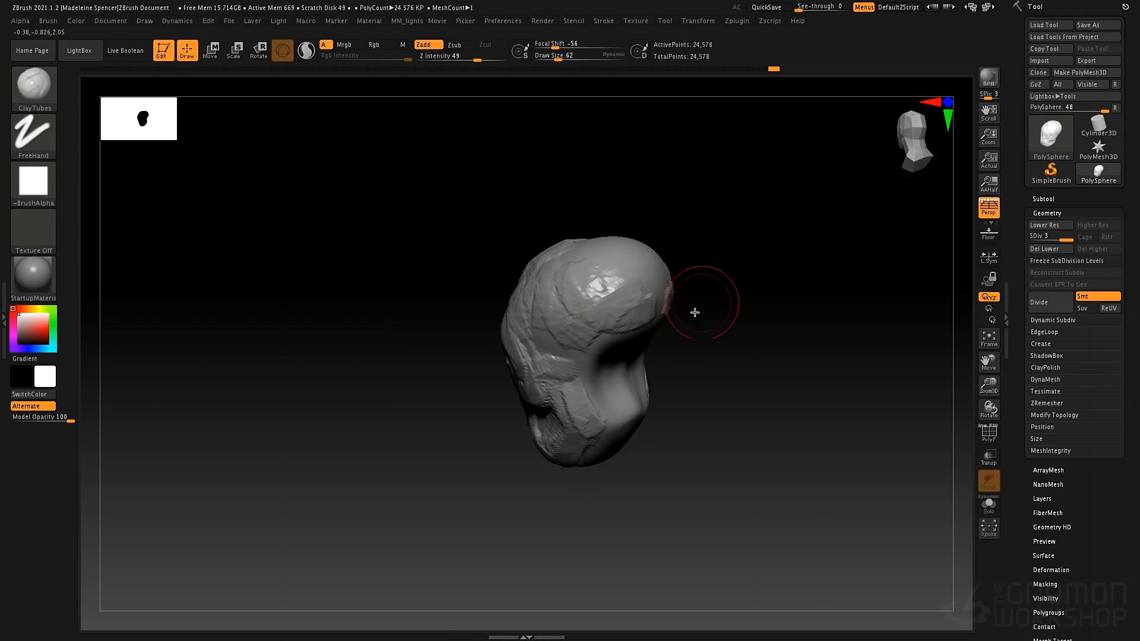
left_click_drag(697, 309, 716, 283)
mouse_move(771, 258)
left_mouse_down("alt")
mouse_move(663, 276)
mouse_move(669, 344)
mouse_move(510, 298)
left_mouse_up("alt")
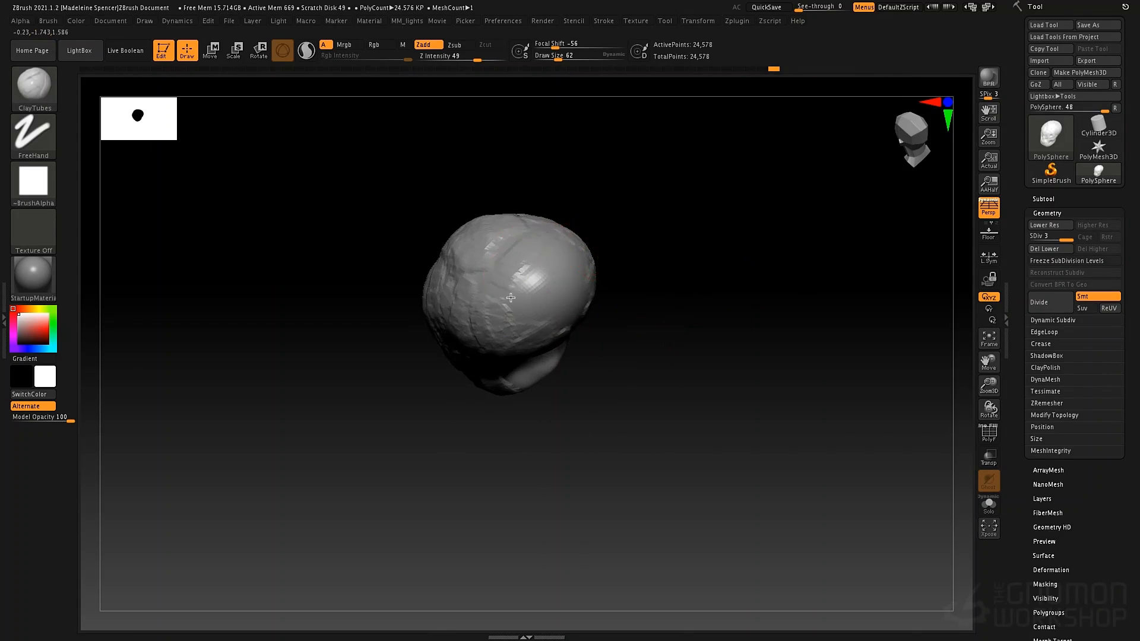
mouse_move(547, 311)
right_mouse_down()
mouse_move(656, 242)
mouse_move(518, 323)
right_mouse_up()
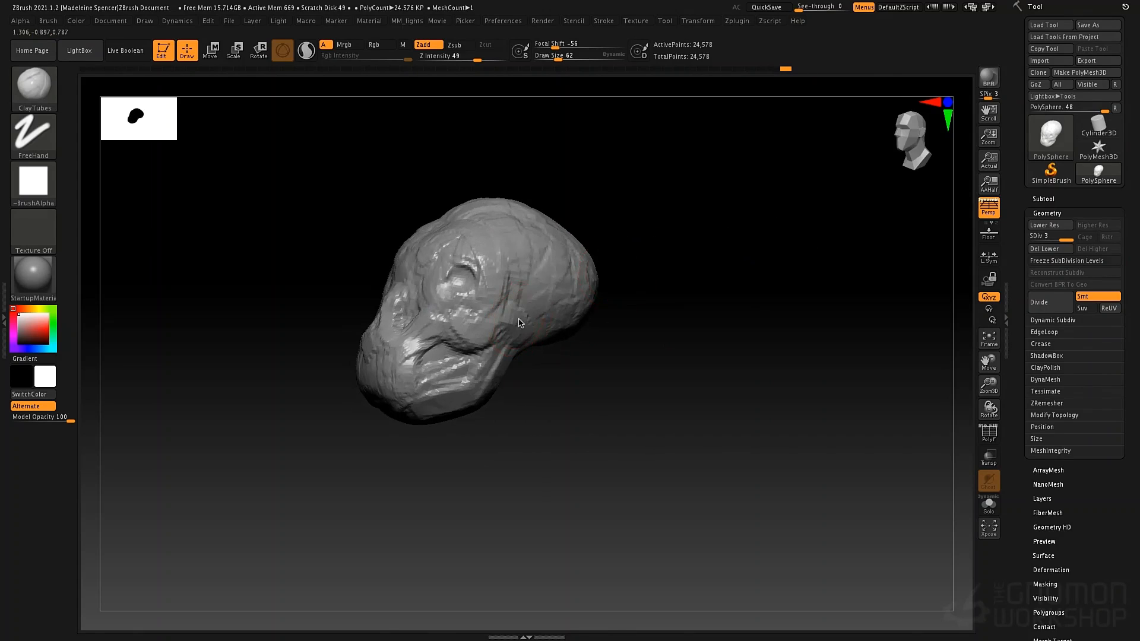
mouse_move(484, 315)
left_mouse_down()
mouse_move(447, 323)
mouse_move(463, 316)
left_mouse_up()
- Examine the head's proportions from the front and three-quarter views, toggling perspective to compare
mouse_move(612, 355)
left_mouse_down("shift")
mouse_move(633, 343)
mouse_move(660, 379)
left_mouse_up("shift")
key("p")
key("p")
key("p")
key("p")
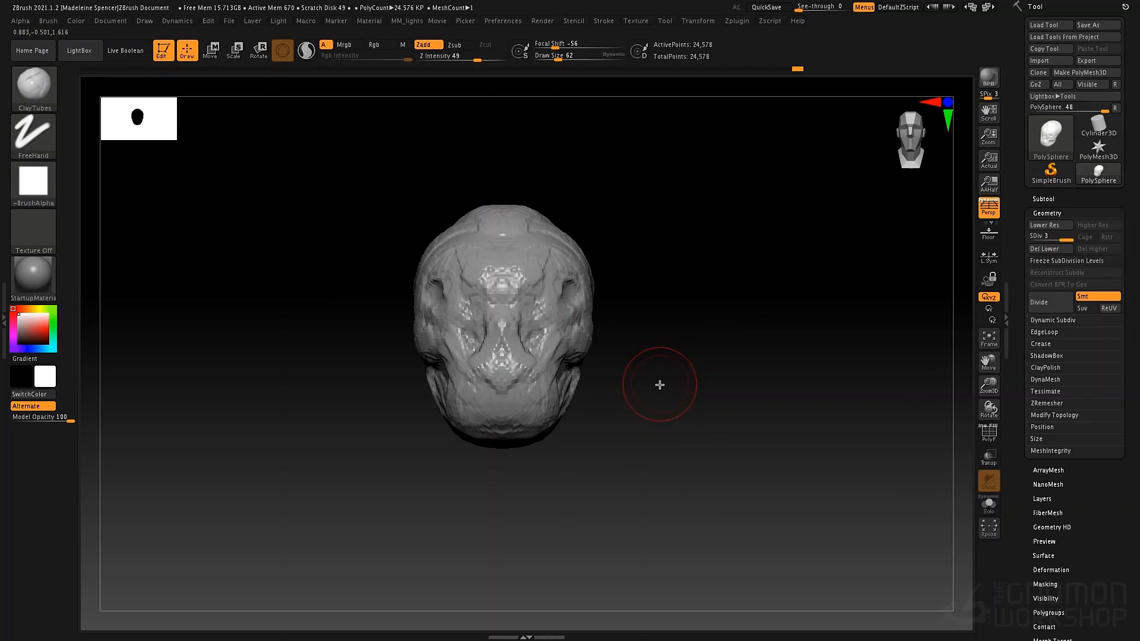
mouse_move(647, 308)
left_mouse_down()
mouse_move(733, 326)
mouse_move(653, 321)
left_mouse_up()
key("p")
key("p")
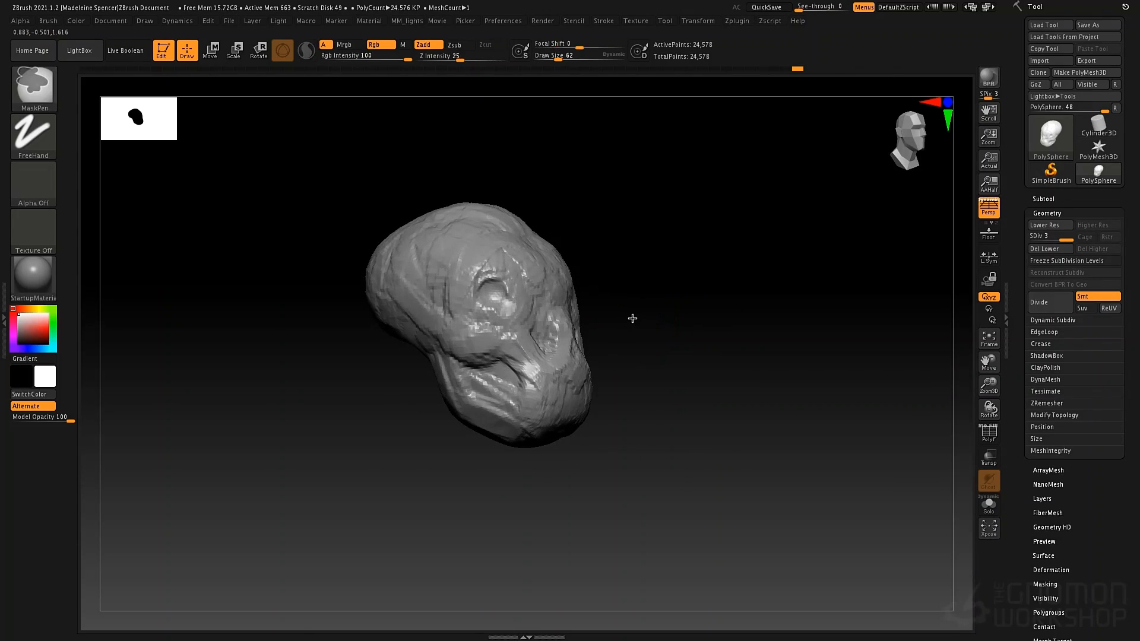
- Set the Draw Size to 32 and refine the rims of the eye sockets
key("space")
left_click_drag(640, 309, 633, 308)
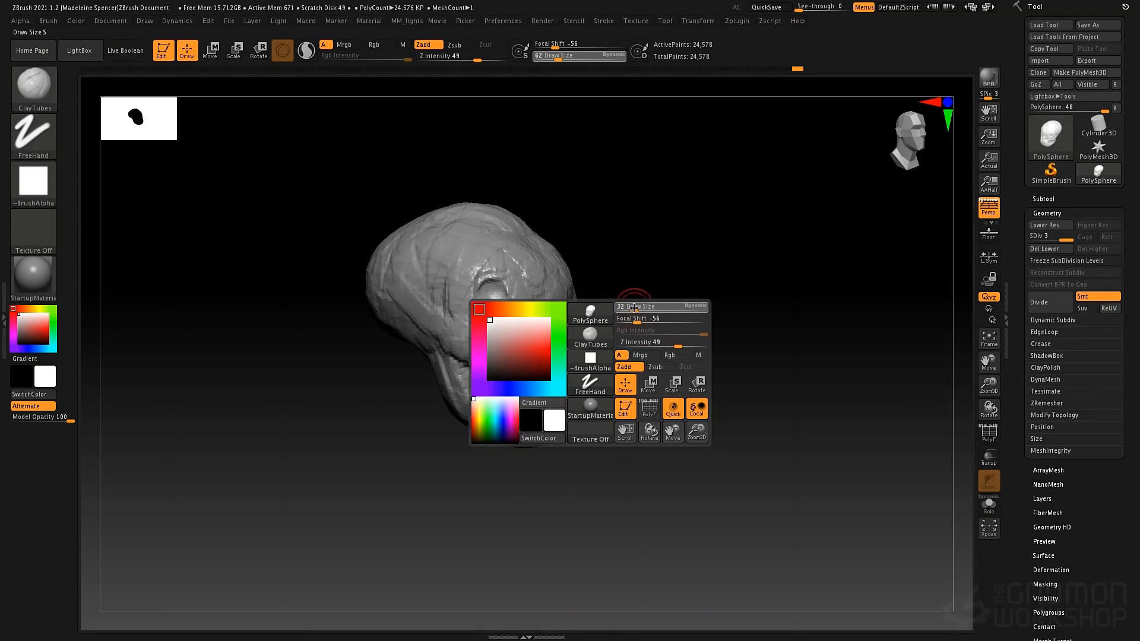
left_click_drag(679, 345, 667, 274)
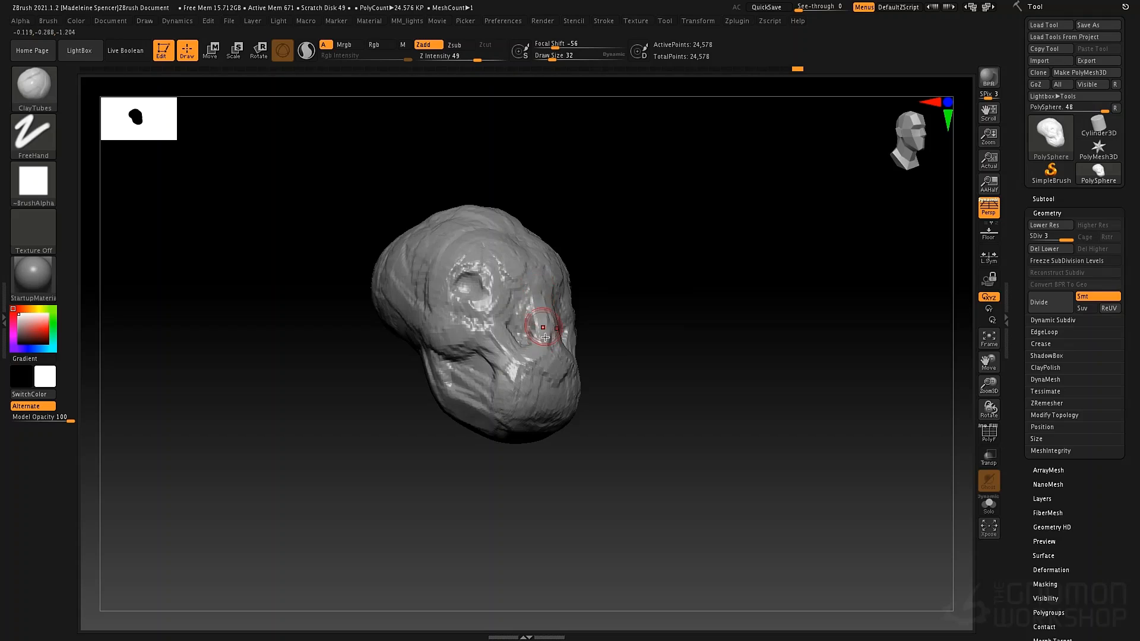
- Sculpt the nose bridge, the area around the nostrils and the upper muzzle with fine ClayTubes strokes
left_click_drag(623, 339, 565, 331)
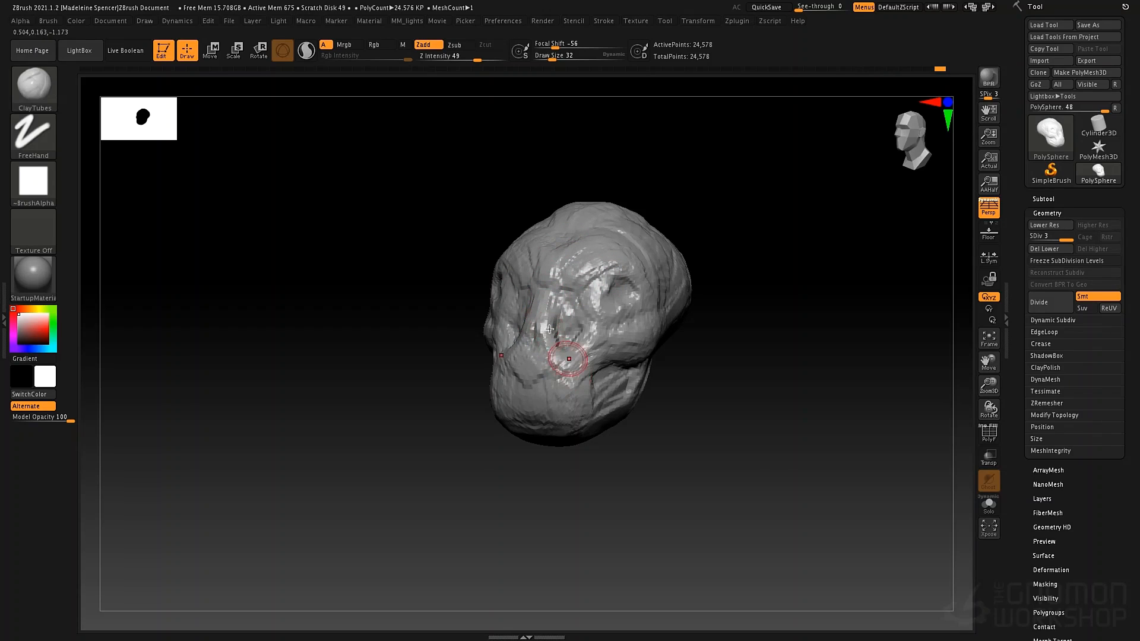
left_click_drag(547, 323, 542, 351)
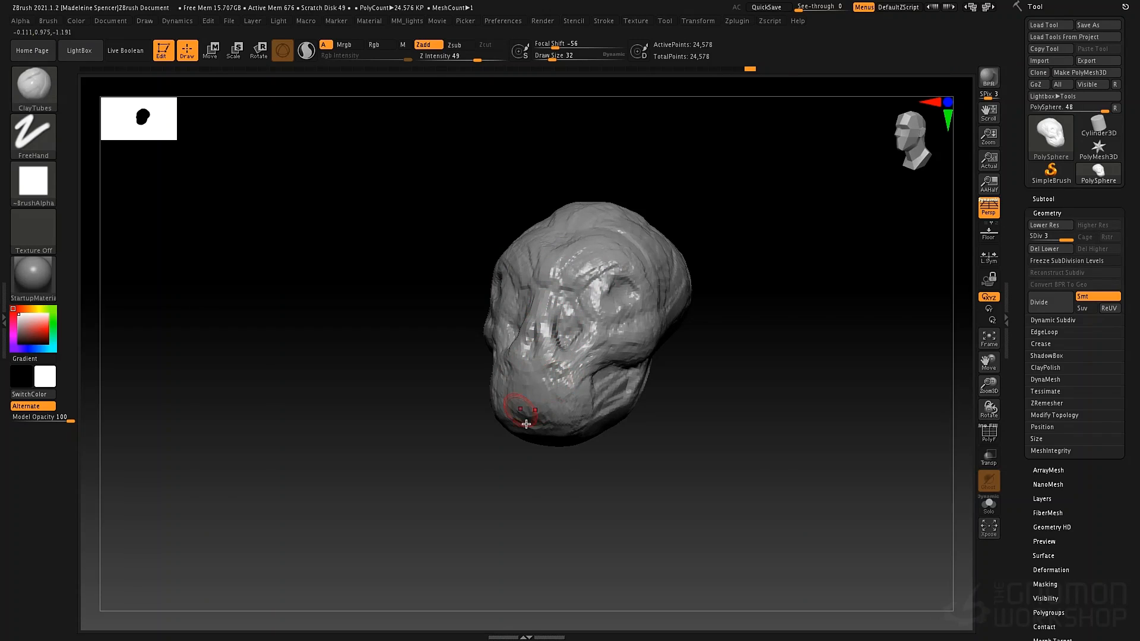
left_click_drag(523, 418, 617, 399)
- Set the Draw Size to 55 and fill out the front of the muzzle around the mouth
key("space")
left_click_drag(693, 443, 585, 390)
mouse_move(500, 428)
left_mouse_down()
mouse_move(516, 440)
mouse_move(515, 410)
left_mouse_up()
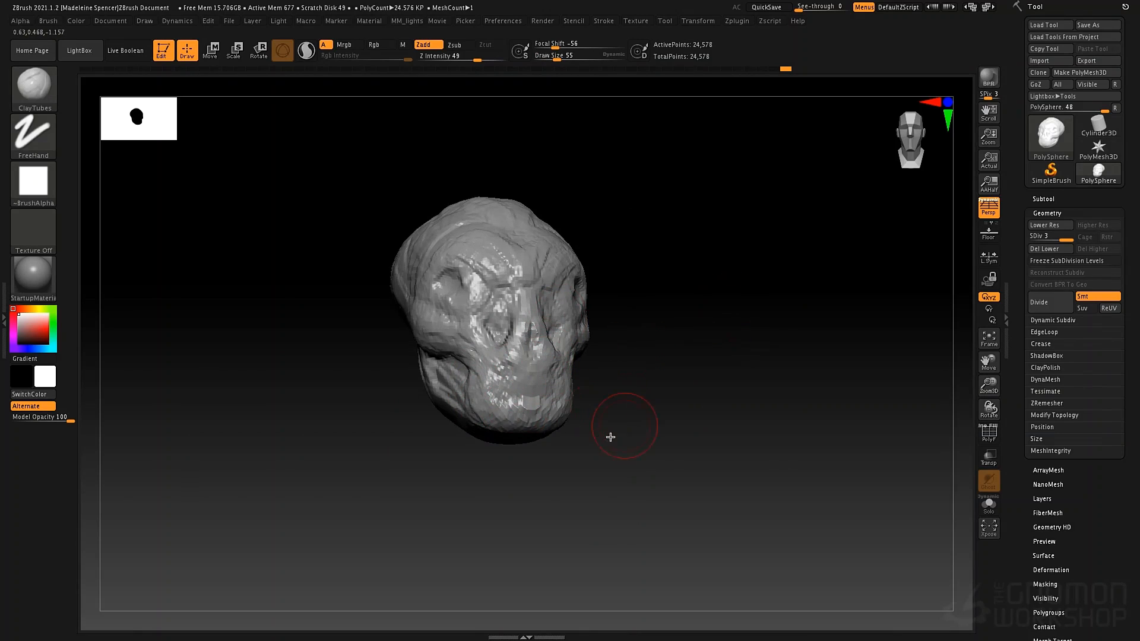
- Shape the sides of the nose and the adjoining inner cheeks symmetrically from the front view
left_click_drag(611, 437, 595, 380)
left_click_drag(559, 315, 550, 321)
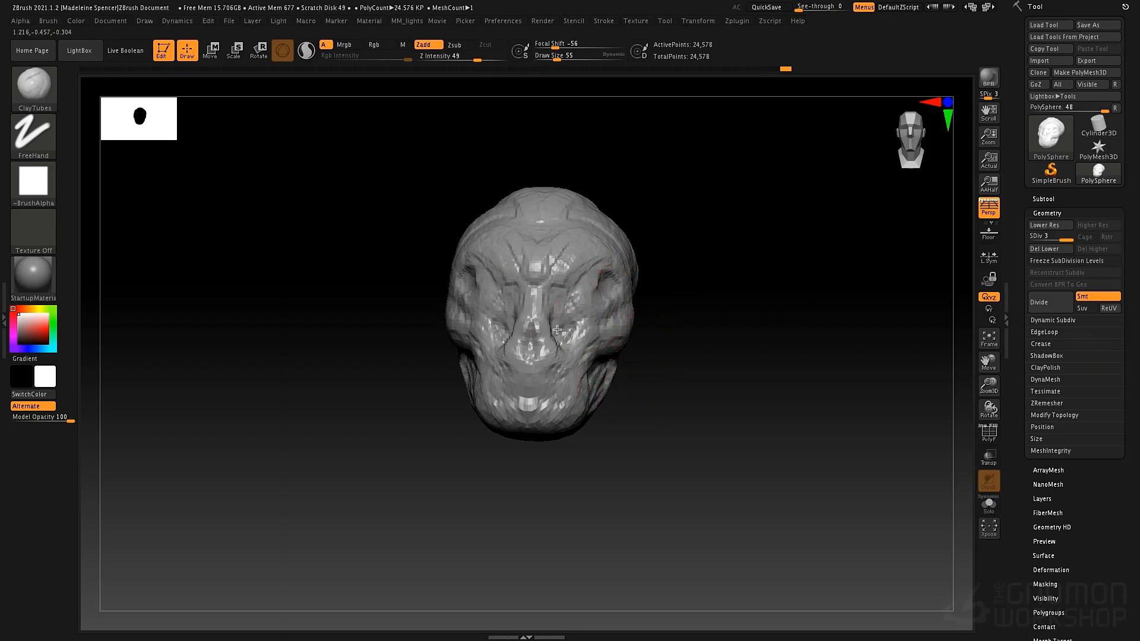
left_click_drag(552, 338, 561, 348)
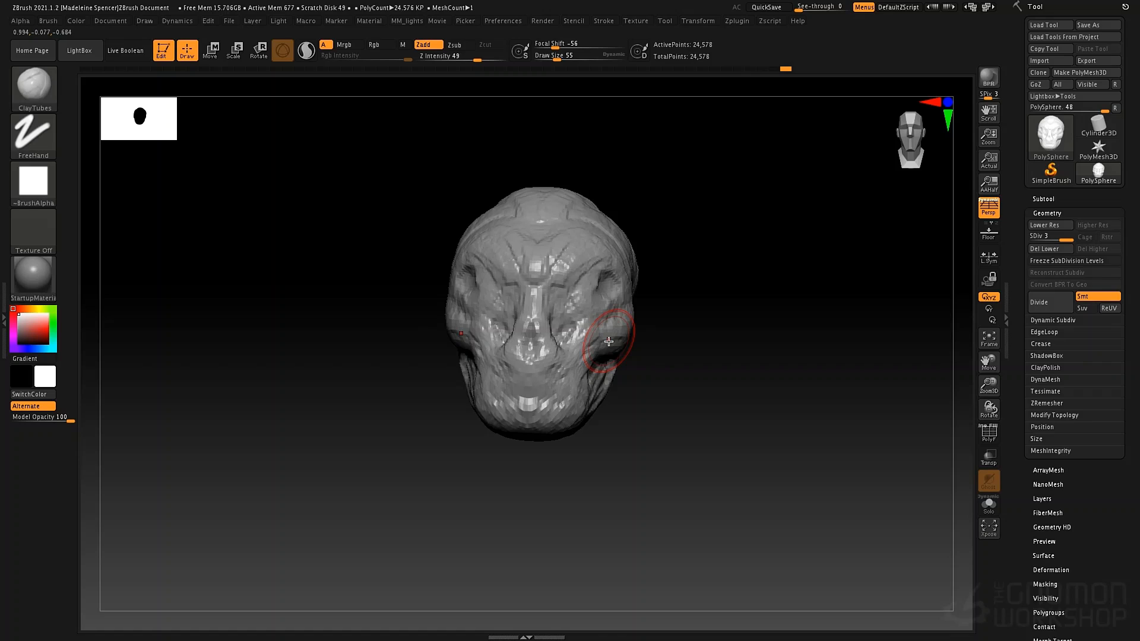
- Switch to the Move brush, set the Draw Size to 130 and reshape the sides of the jaw and the chin
key("b")
key("m")
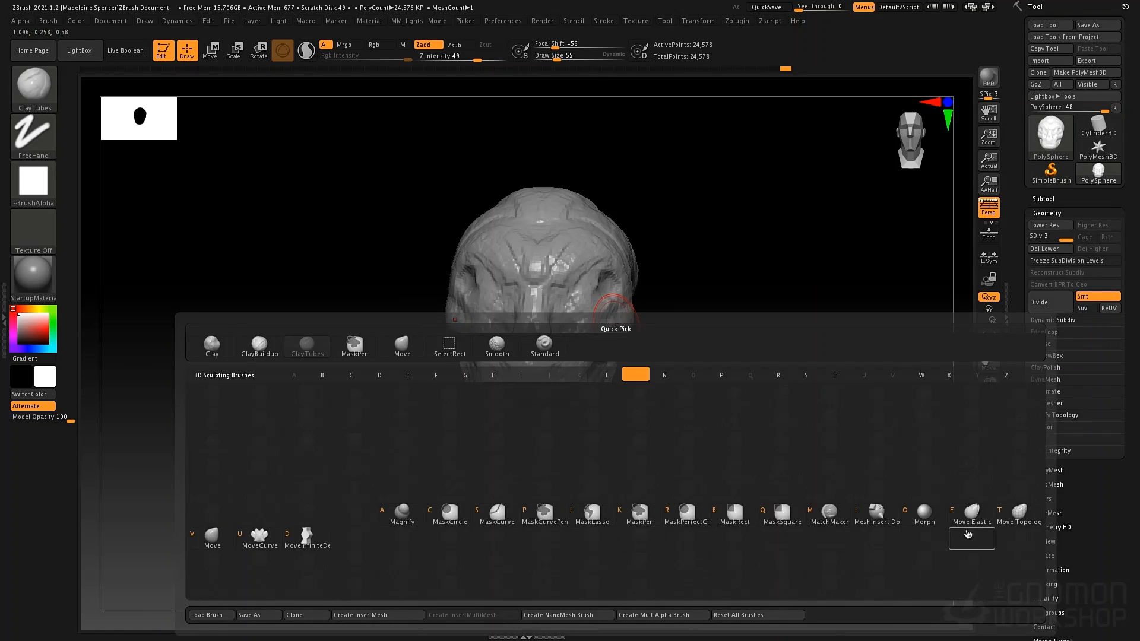
left_click(212, 545)
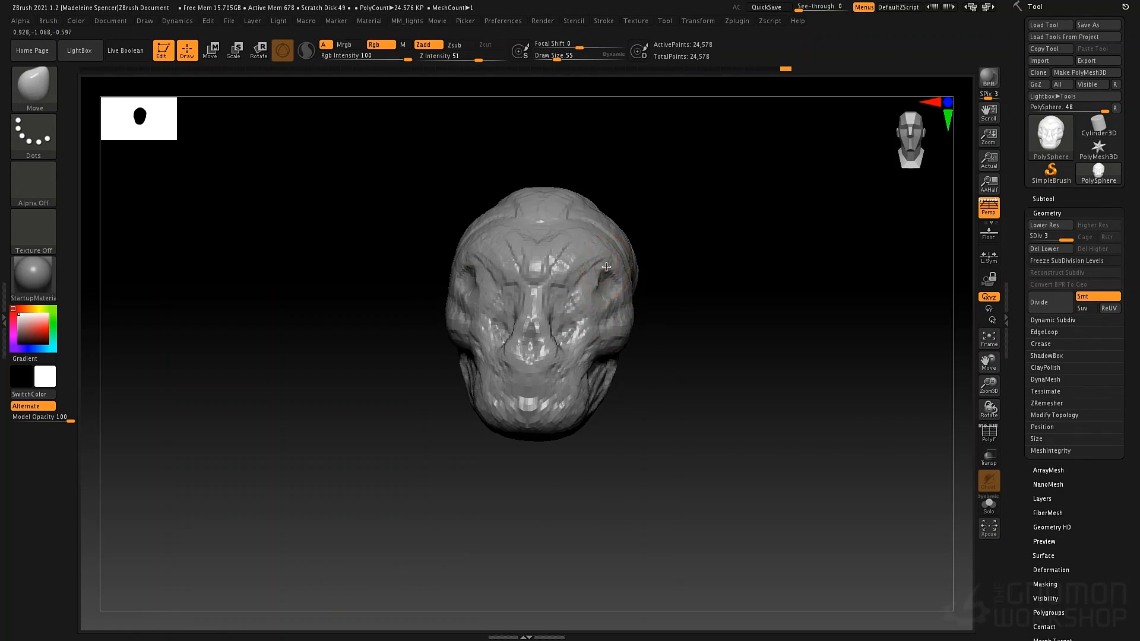
key("space")
left_click_drag(602, 288, 586, 282)
key("space")
left_click_drag(584, 370, 595, 370)
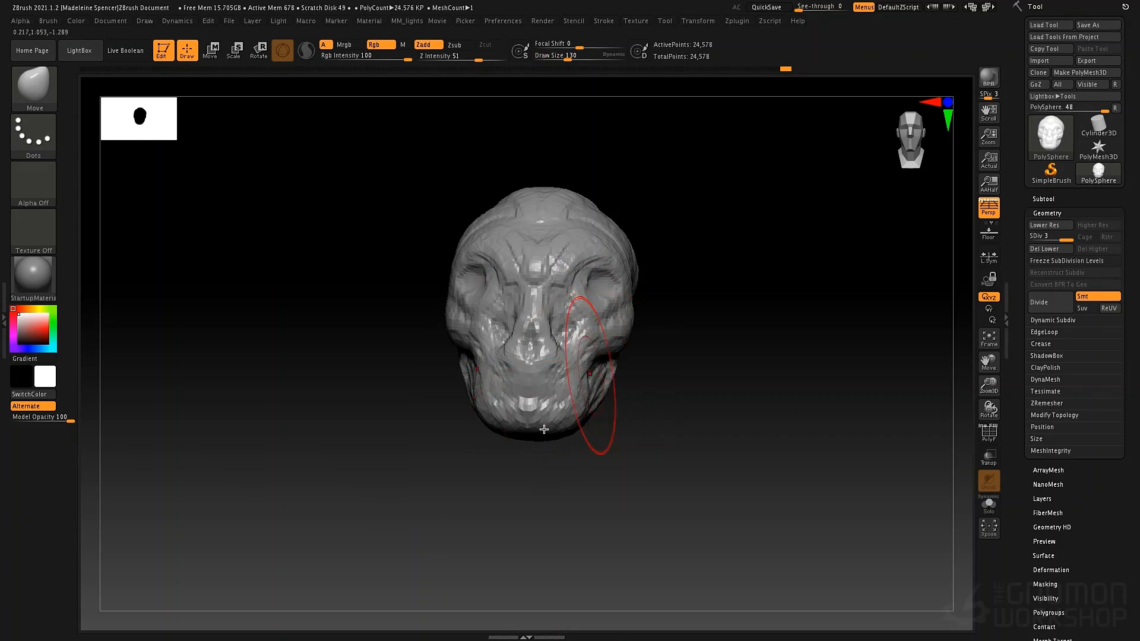
left_click_drag(545, 430, 549, 439)
left_click_drag(705, 397, 538, 388)
left_click_drag(558, 419, 554, 416)
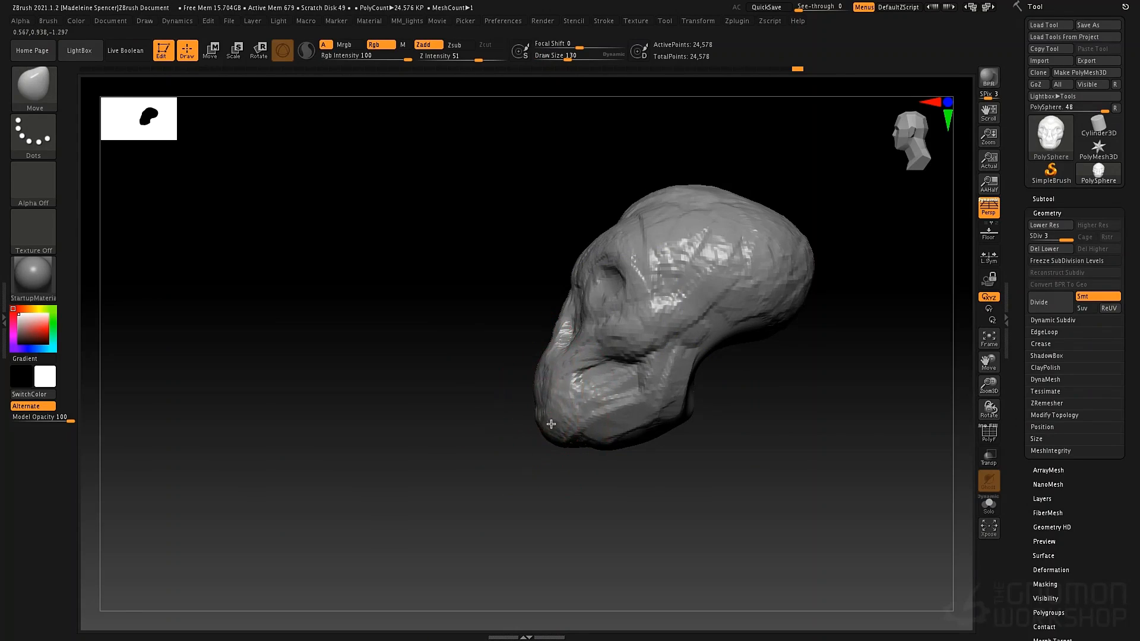
- Enlarge the silhouette thumbnail, set the Draw Size to 69 and pull the nose outward in side view
key("space")
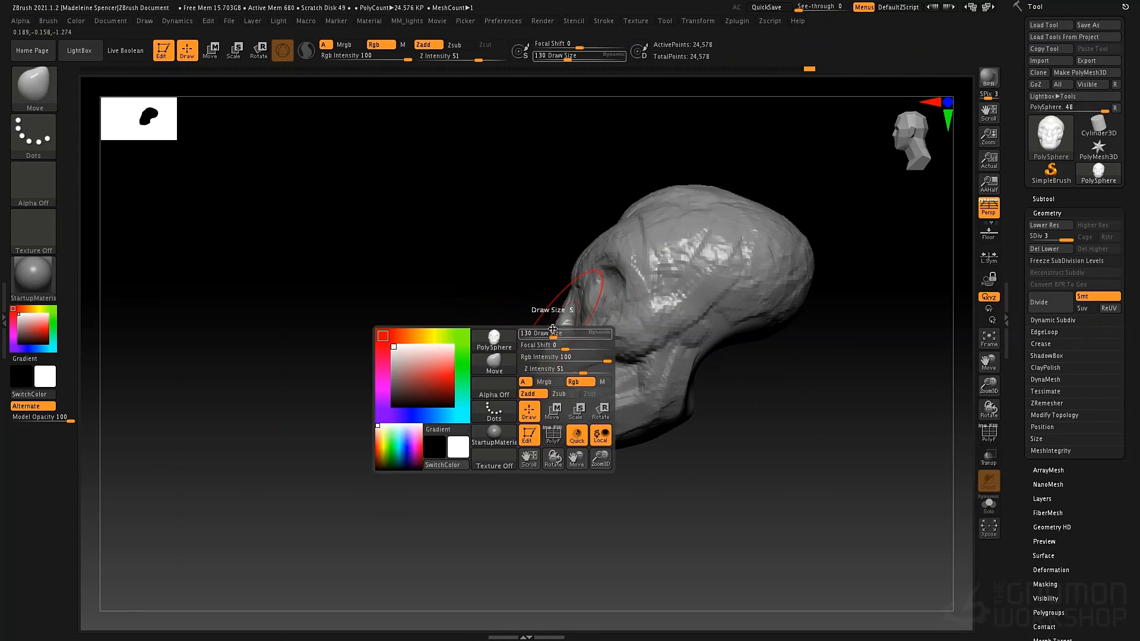
left_click_drag(552, 334, 542, 335)
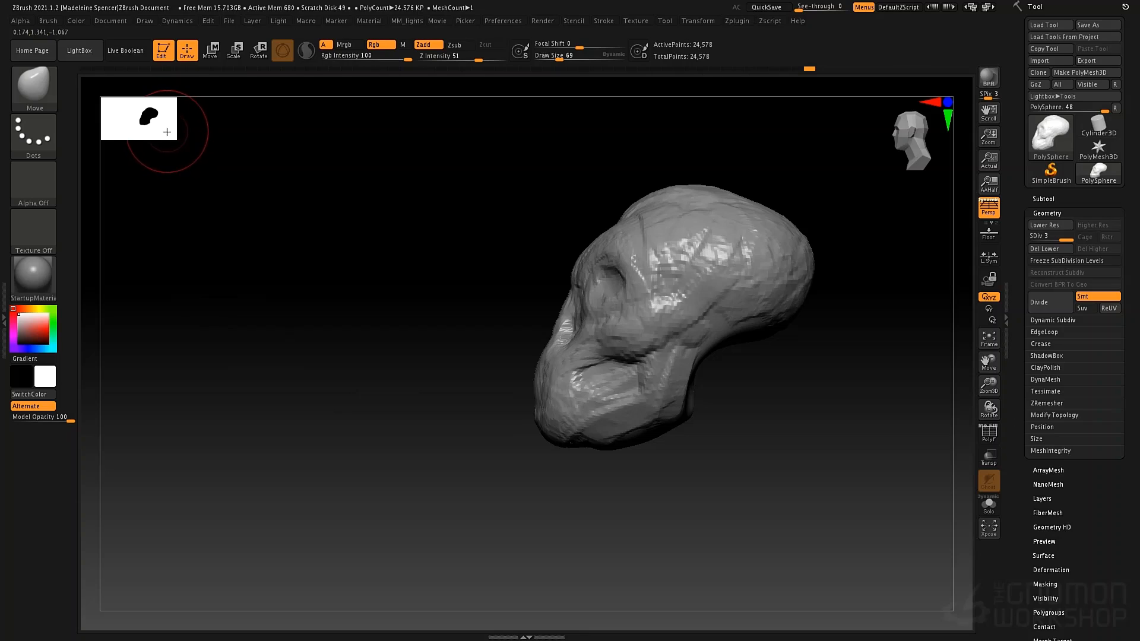
left_click_drag(168, 135, 446, 411)
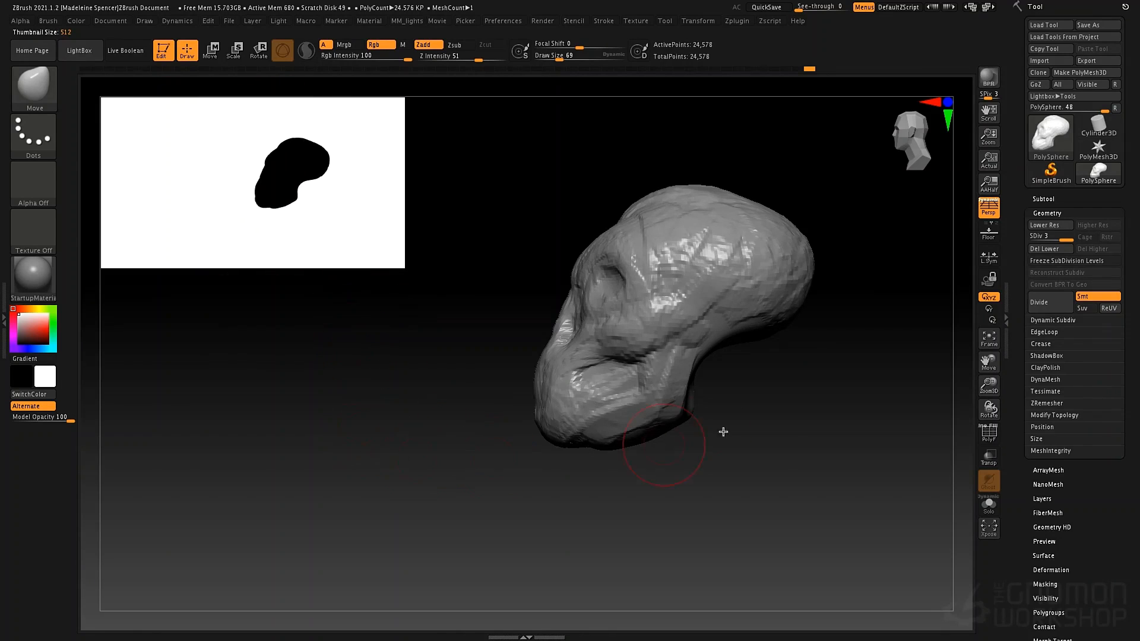
left_click_drag(773, 412, 773, 505, "alt")
left_click_drag(830, 419, 711, 480, "alt")
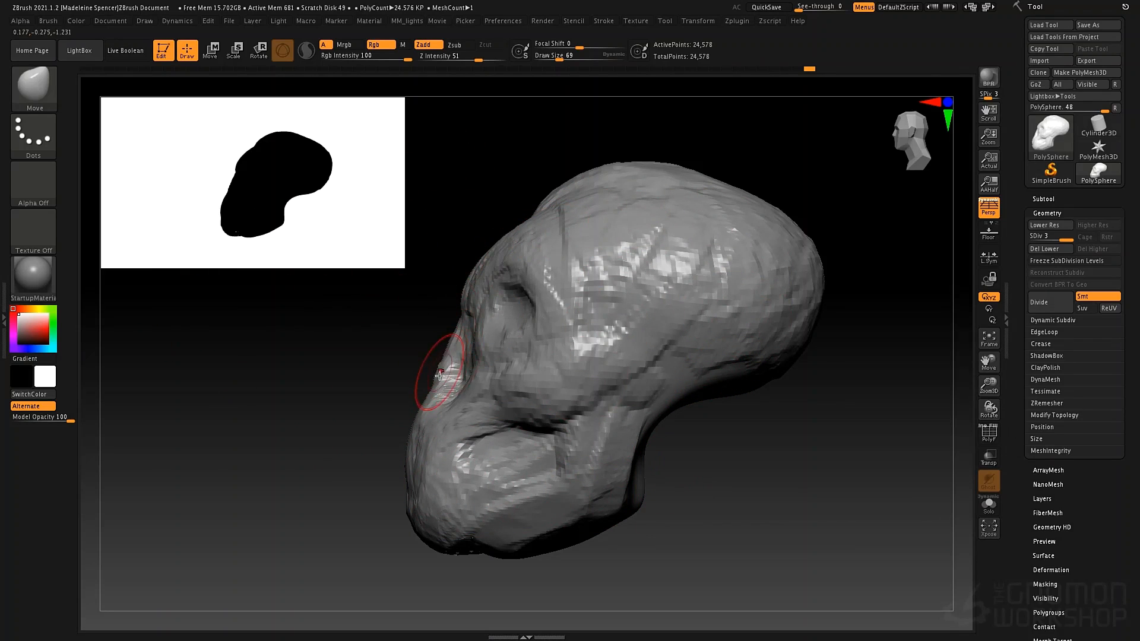
mouse_move(444, 356)
left_mouse_down()
mouse_move(435, 345)
mouse_move(428, 385)
mouse_move(435, 342)
left_mouse_up()
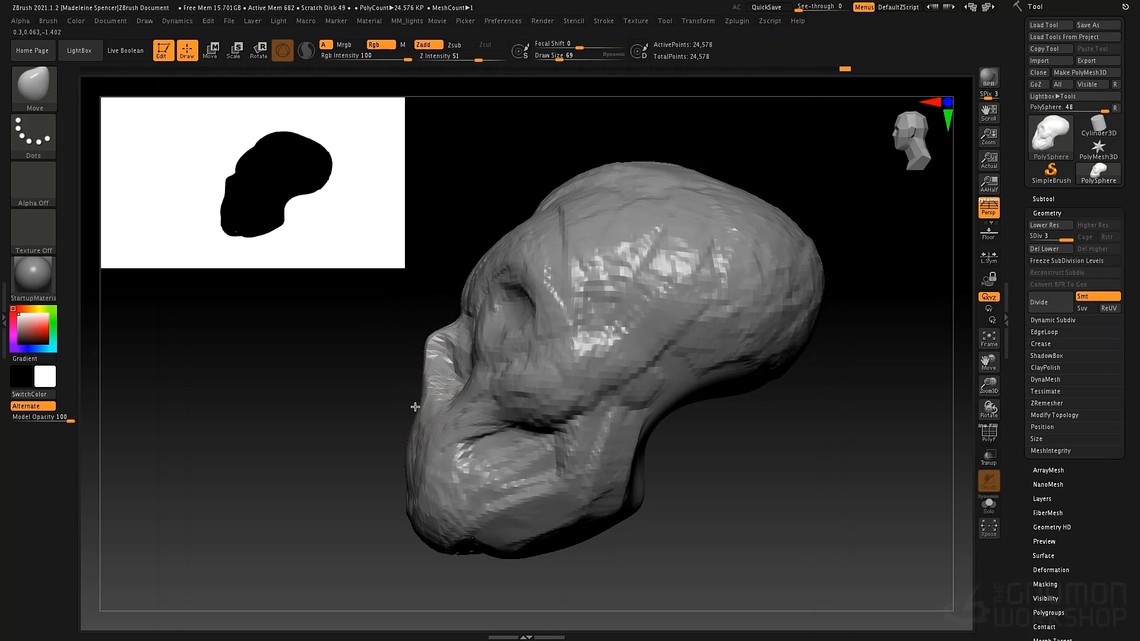
- Set the Draw Size to 125, pull the front of the muzzle forward and reshape the underside of the jaw
key("space")
mouse_move(418, 405)
left_mouse_down()
mouse_move(428, 404)
mouse_move(393, 412)
left_mouse_up()
left_click_drag(411, 475, 396, 467)
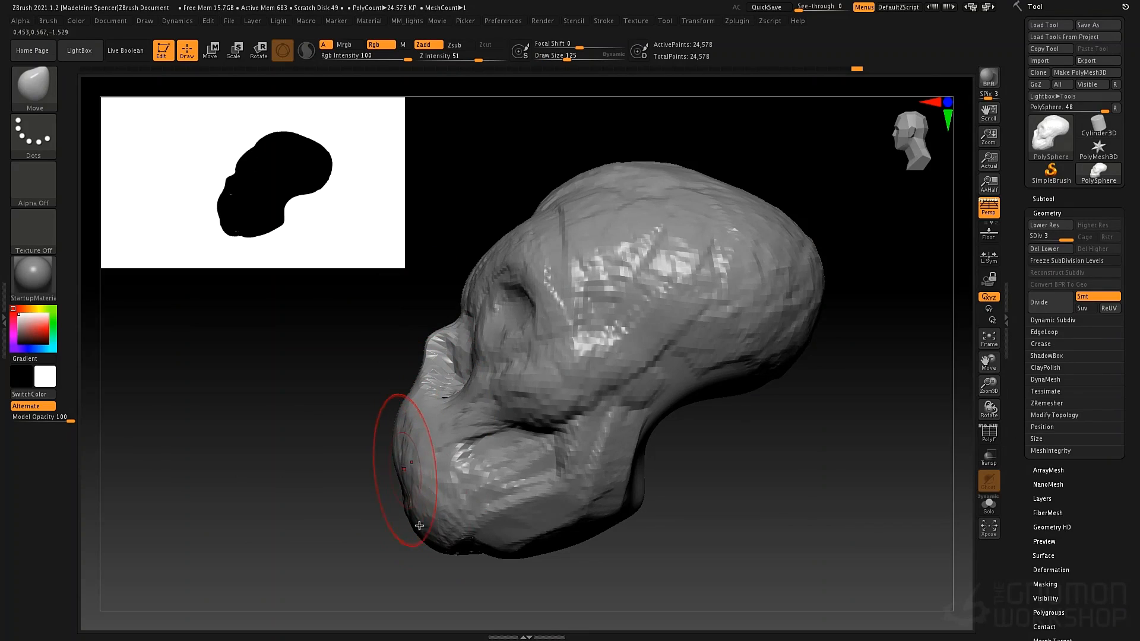
left_click_drag(421, 528, 395, 530)
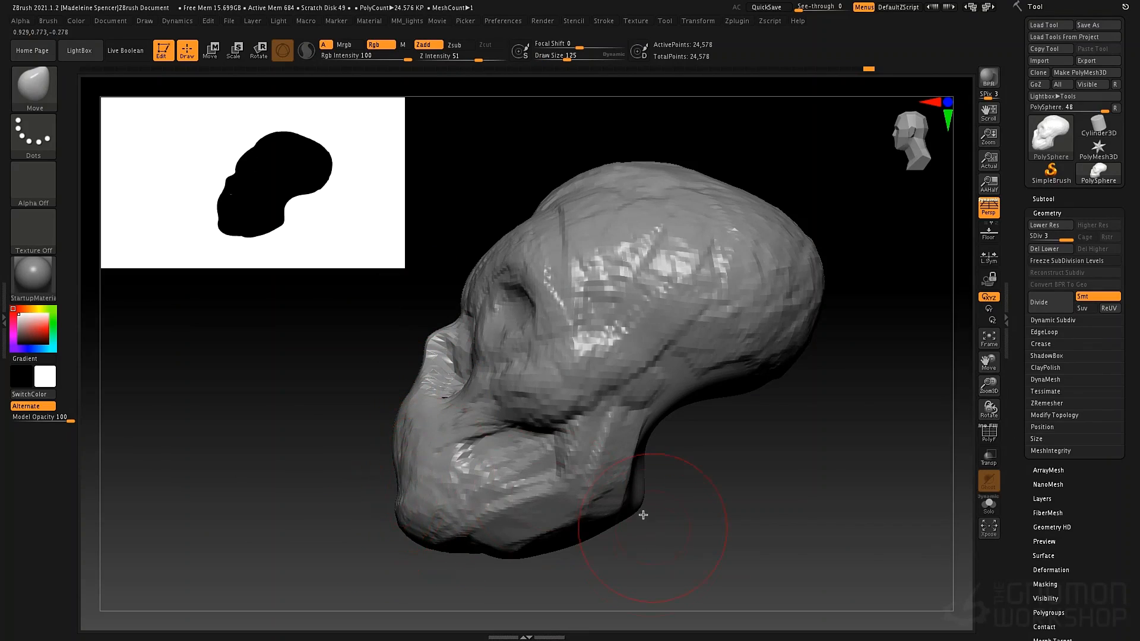
left_click_drag(609, 505, 604, 495)
mouse_move(525, 549)
left_mouse_down()
mouse_move(516, 539)
mouse_move(544, 526)
mouse_move(519, 510)
mouse_move(583, 505)
mouse_move(629, 483)
left_mouse_up()
- Set the Draw Size to 198 and pull the top of the forehead up and forward
key("space")
left_click_drag(711, 324, 716, 319)
left_click_drag(632, 173, 591, 153)
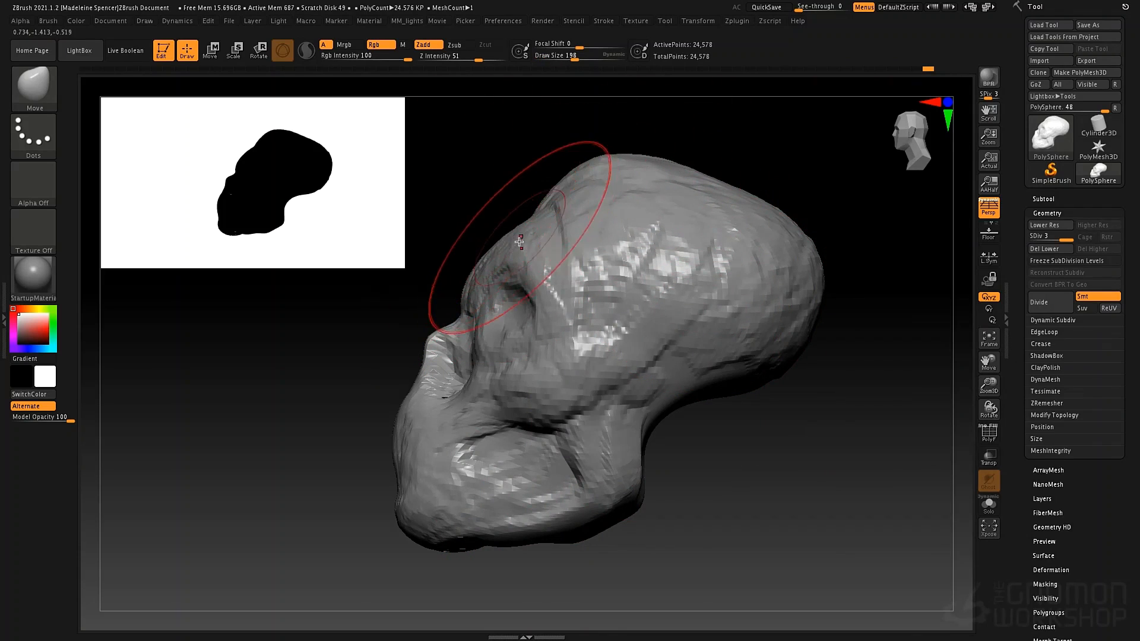
- Set the Draw Size to 140, mask the cranium and eye area, and invert the mask to protect the muzzle and jaw
key("space")
left_click_drag(639, 247, 632, 244)
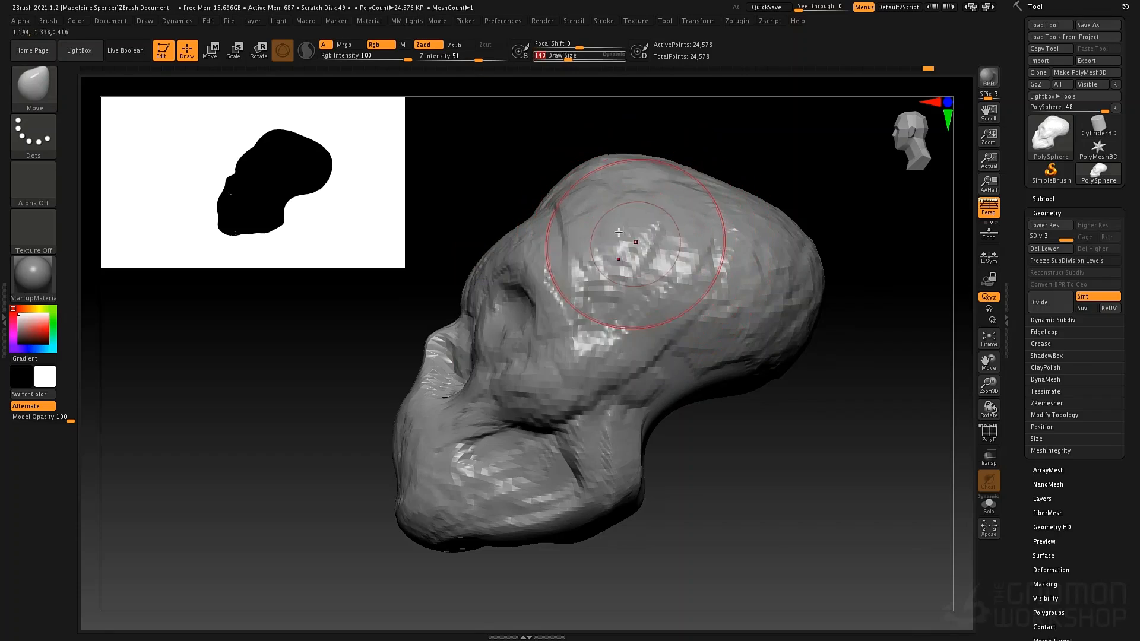
key("ctrl")
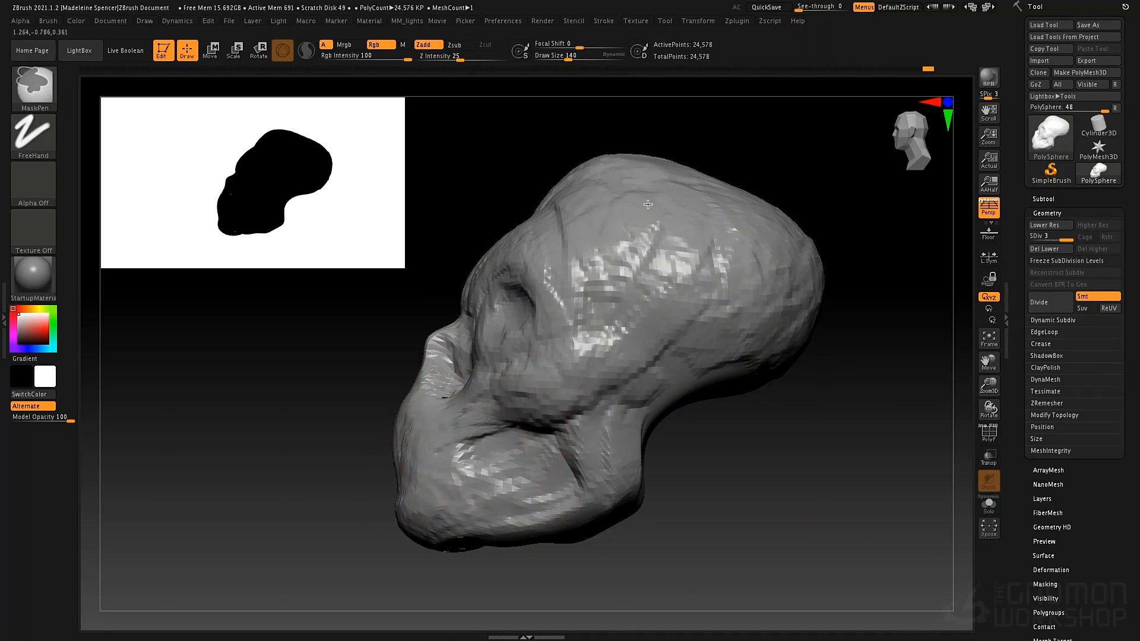
mouse_move(561, 285)
left_mouse_down("ctrl")
mouse_move(653, 196)
mouse_move(621, 263)
left_mouse_up("ctrl")
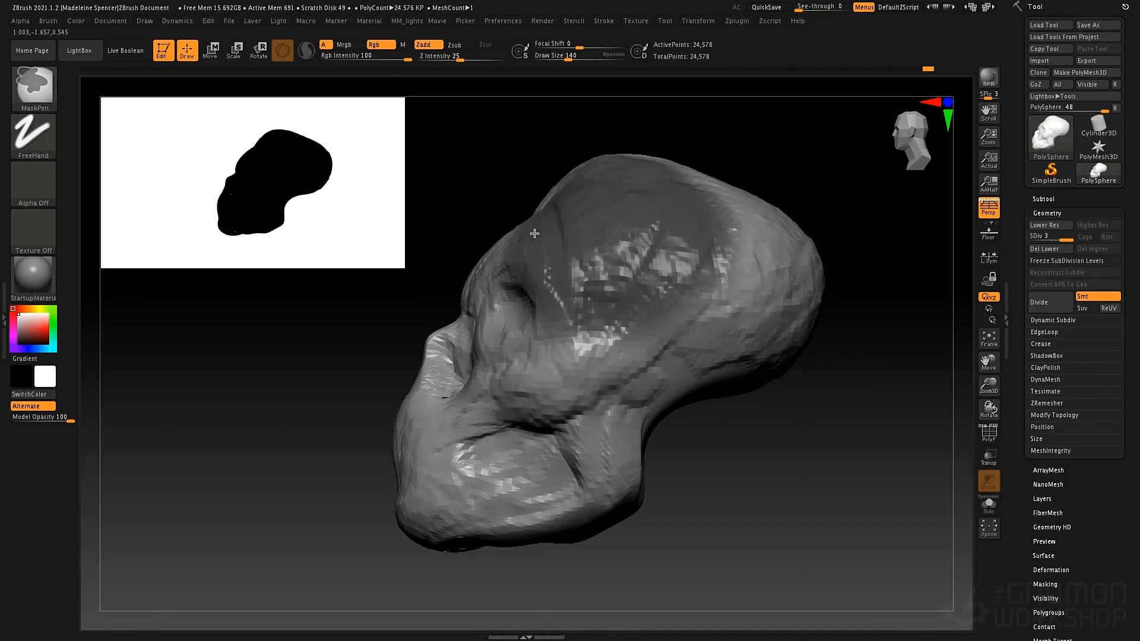
mouse_move(535, 234)
left_mouse_down("ctrl")
mouse_move(457, 332)
mouse_move(582, 416)
mouse_move(712, 333)
mouse_move(786, 252)
mouse_move(795, 290)
mouse_move(821, 298)
mouse_move(653, 272)
left_mouse_up("ctrl")
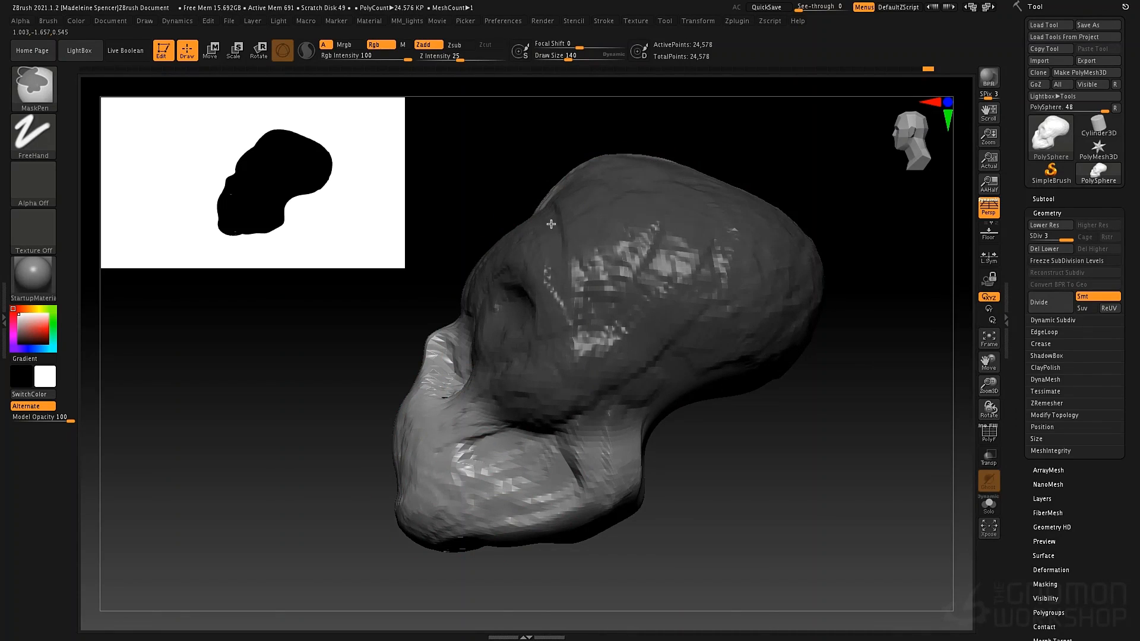
left_click_drag(550, 224, 570, 184, "ctrl")
mouse_move(496, 116)
left_mouse_down("ctrl")
mouse_move(814, 301)
mouse_move(878, 398)
mouse_move(893, 403)
left_mouse_up("ctrl")
mouse_move(764, 479)
left_mouse_down()
mouse_move(827, 496)
mouse_move(758, 481)
left_mouse_up()
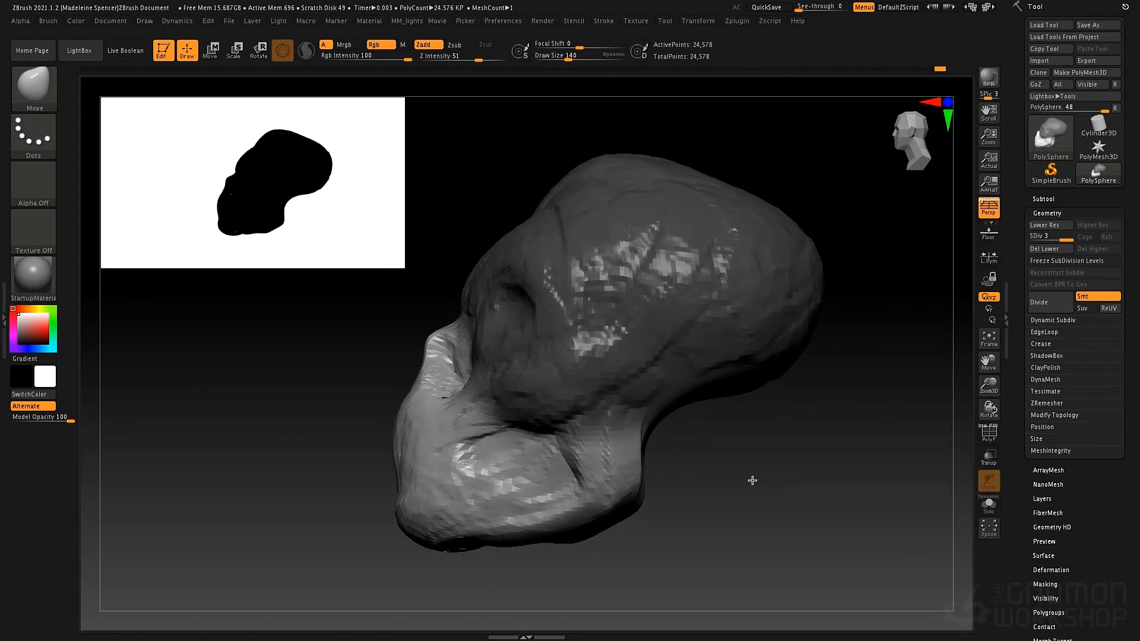
left_click(740, 478, "ctrl")
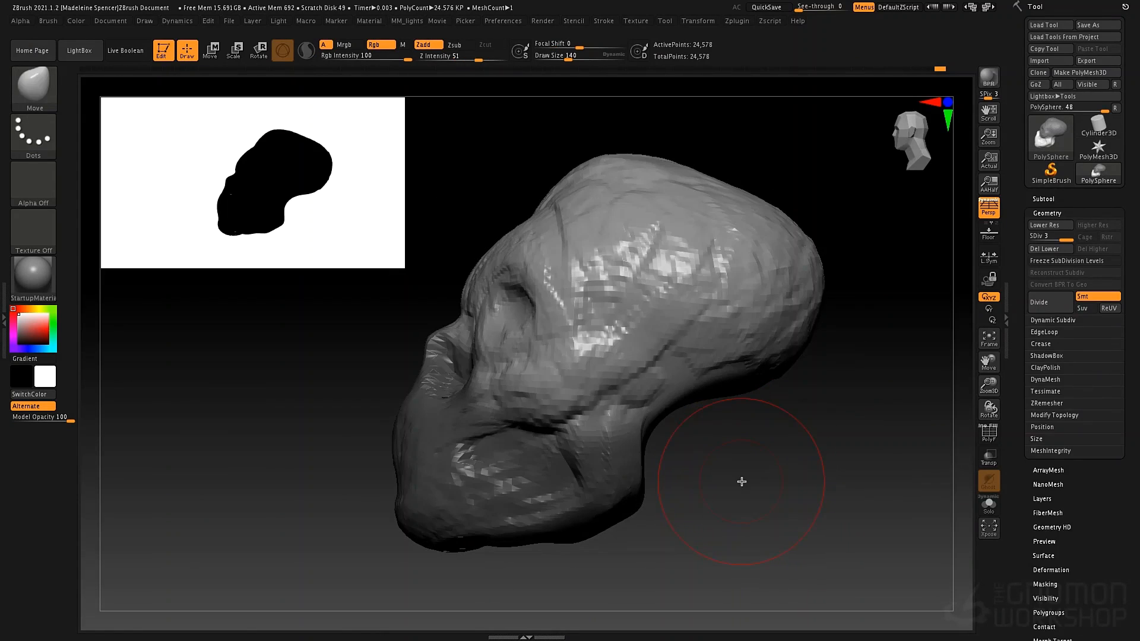
- Raise the top of the unmasked cranium and pull in the back of the skull to round it
mouse_move(734, 489)
left_mouse_down("alt")
mouse_move(705, 417)
mouse_move(690, 460)
mouse_move(737, 458)
mouse_move(654, 486)
mouse_move(617, 426)
mouse_move(636, 509)
mouse_move(633, 427)
mouse_move(646, 471)
left_mouse_up("alt")
left_click_drag(741, 410, 704, 513, "alt")
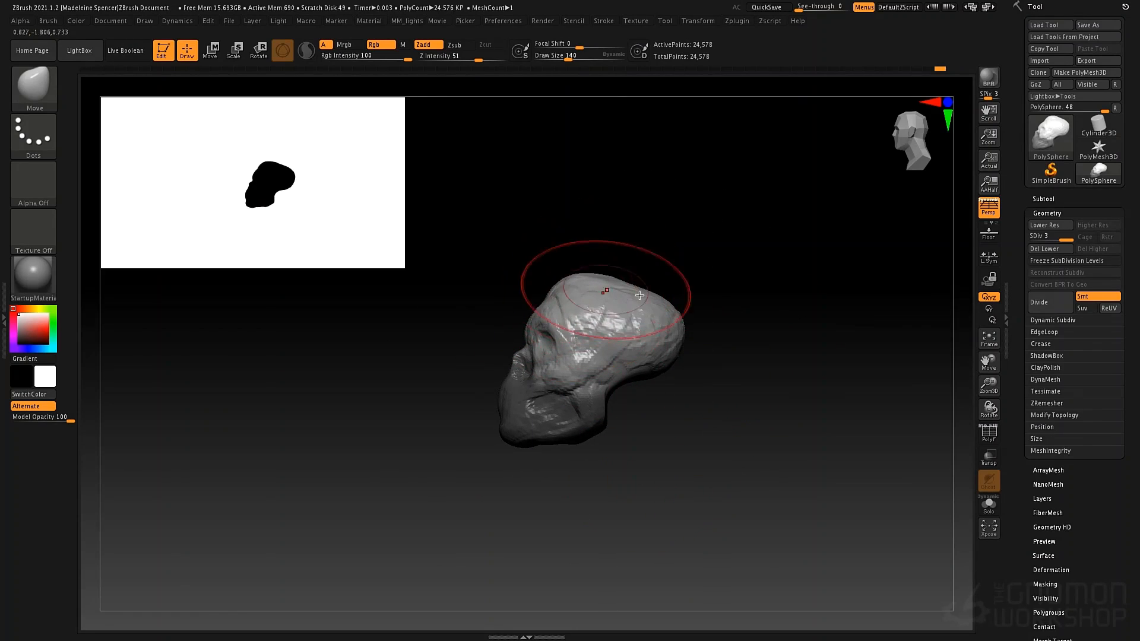
left_click_drag(628, 272, 632, 258)
left_click_drag(676, 332, 651, 349)
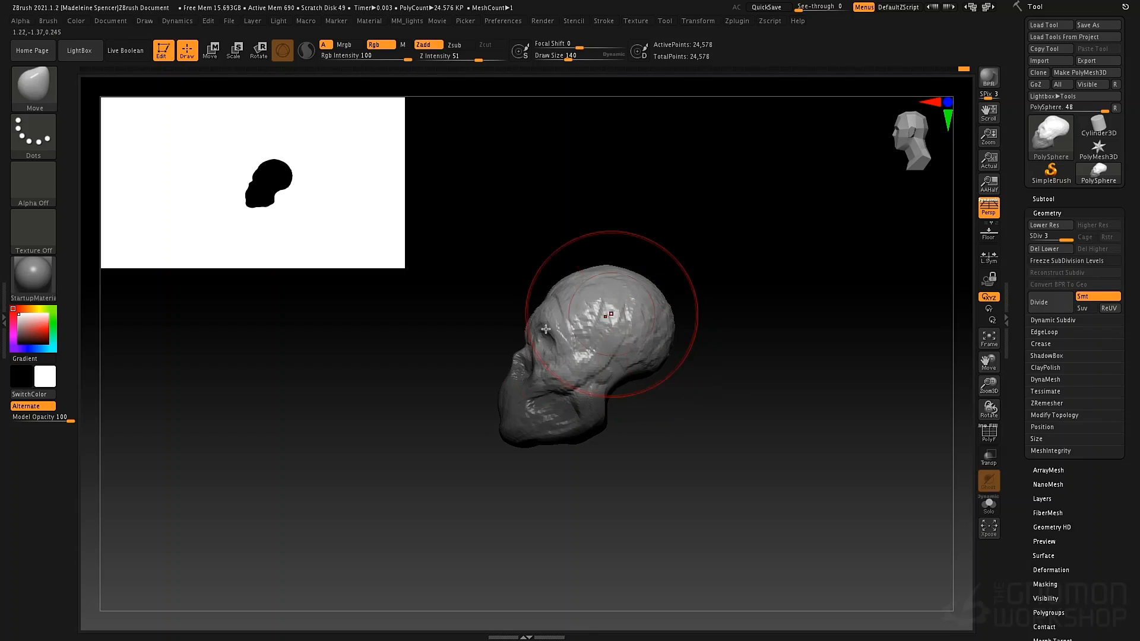
left_click_drag(540, 300, 665, 288)
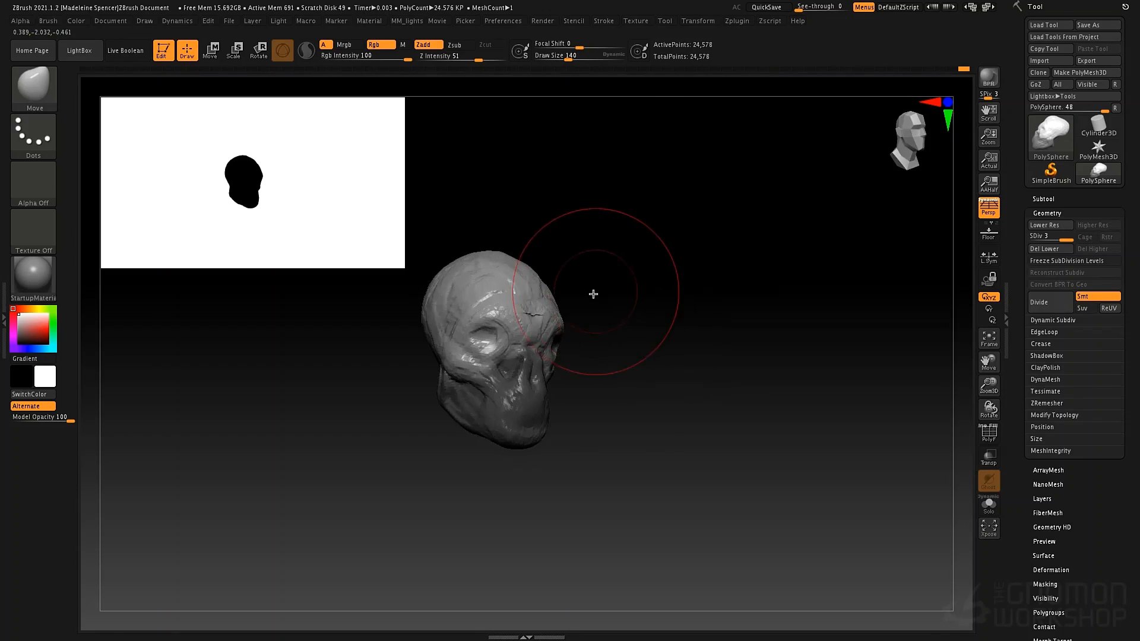
left_click_drag(593, 293, 659, 294)
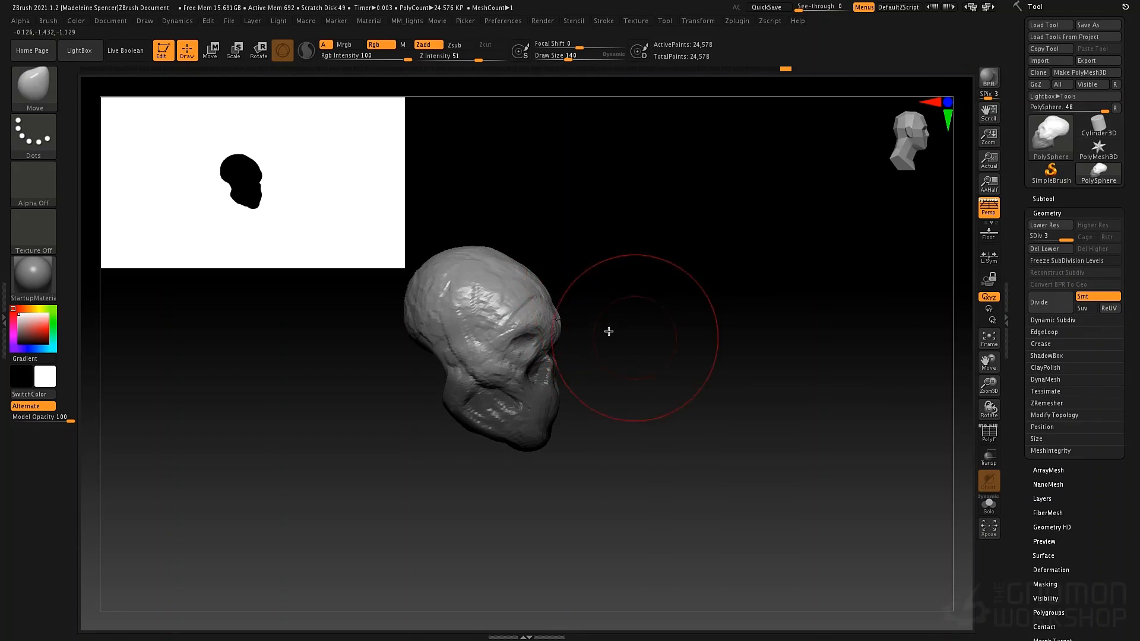
left_click_drag(608, 331, 556, 389)
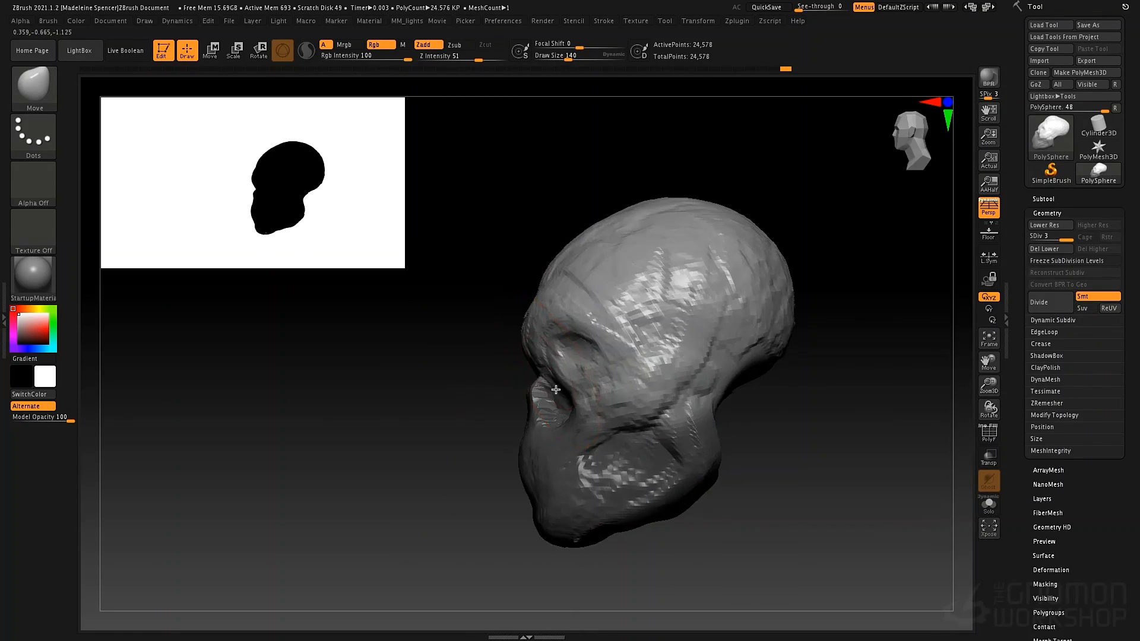
- Set the Draw Size to 93 and reshape the brow ridge and the area between the eyes with the Move brush
right_click_drag(556, 389, 555, 374)
key("space")
left_click(553, 374)
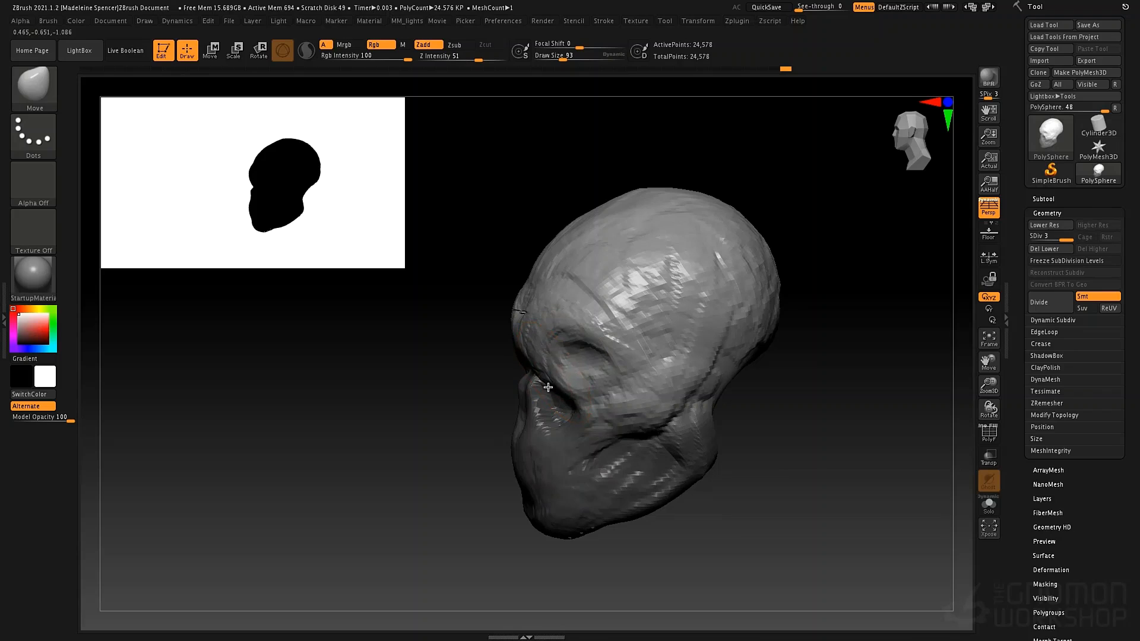
left_click_drag(501, 380, 662, 369)
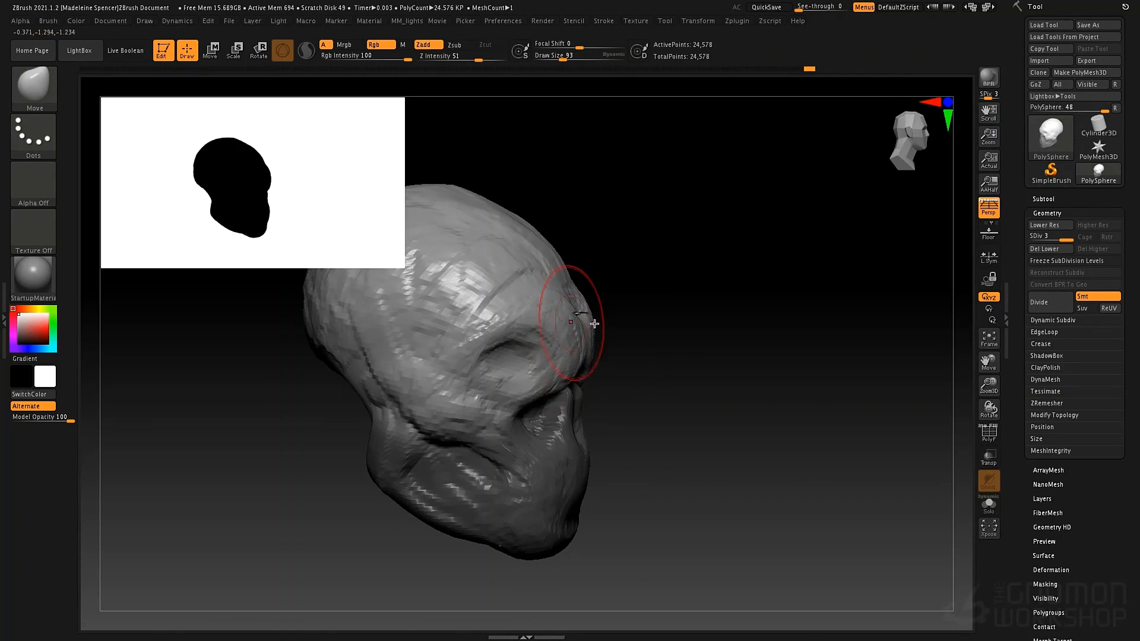
left_click_drag(594, 323, 656, 311)
left_click_drag(606, 356, 615, 332)
mouse_move(823, 368)
left_mouse_down()
mouse_move(794, 394)
mouse_move(714, 376)
mouse_move(736, 369)
mouse_move(727, 352)
left_mouse_up()
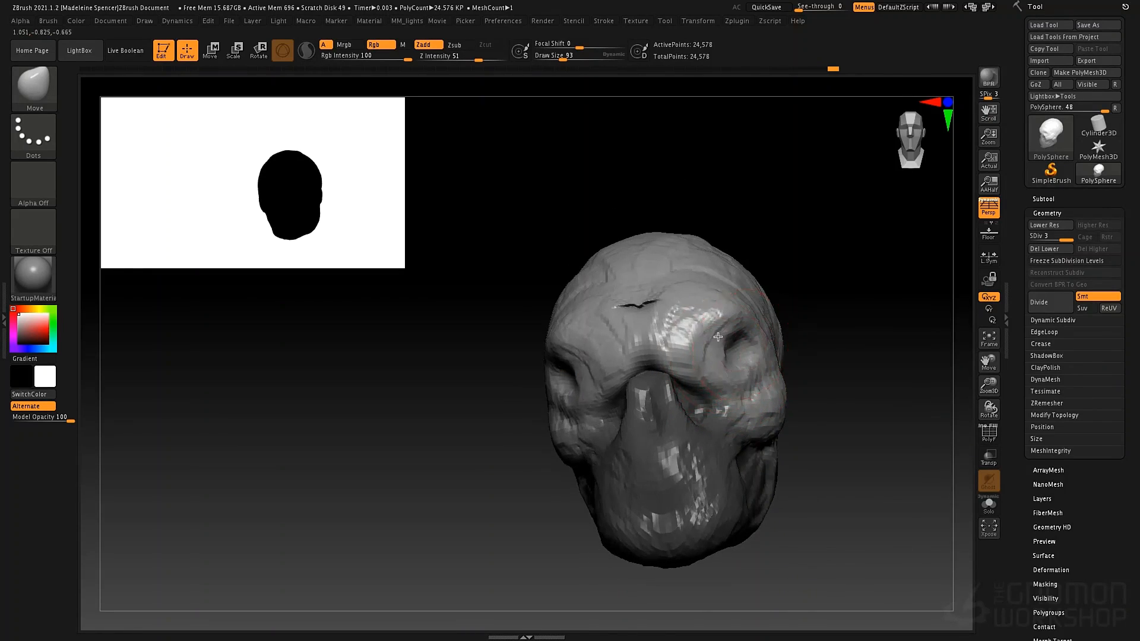
- Set the Draw Size to 43, switch to ClayTubes and build up the eye socket rim and the area just below it
mouse_move(790, 349)
right_mouse_down()
mouse_move(743, 346)
mouse_move(763, 361)
mouse_move(763, 347)
mouse_move(729, 377)
mouse_move(721, 321)
mouse_move(675, 331)
right_mouse_up()
key("space")
left_click_drag(651, 338, 646, 337)
right_click_drag(637, 343, 669, 349)
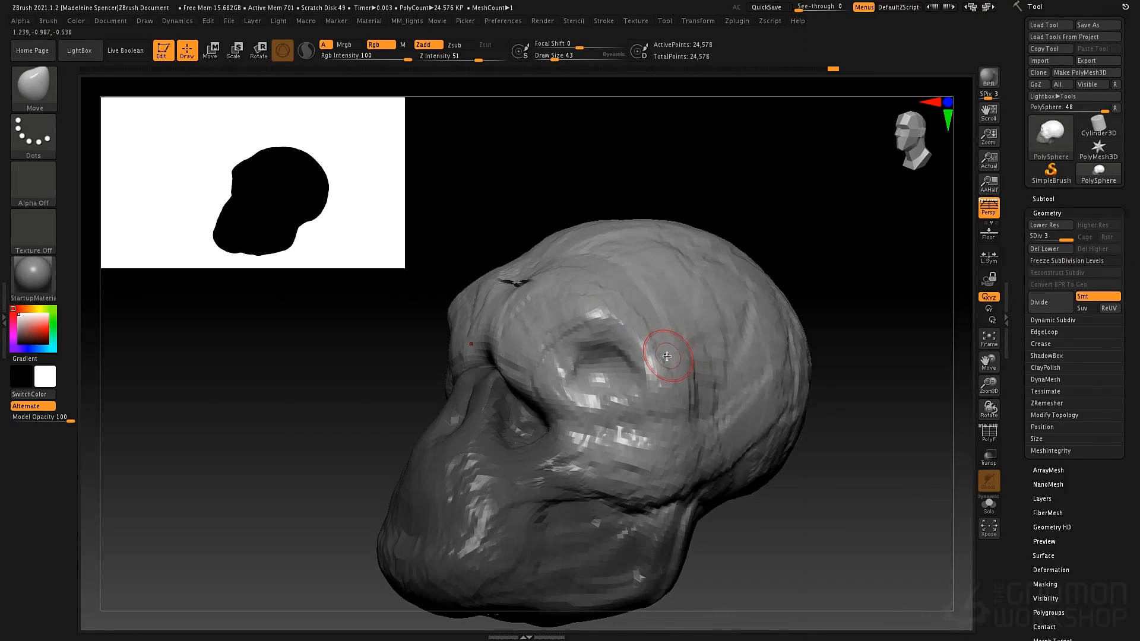
key("b")
key("c")
key("t")
key("b")
key("c")
key("t")
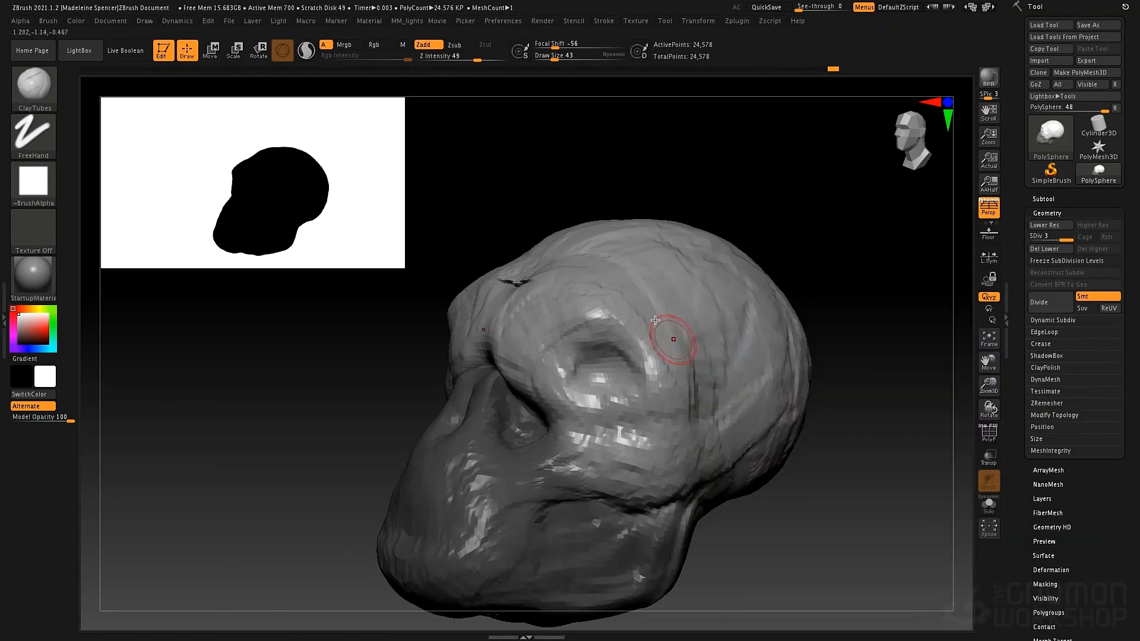
mouse_move(557, 343)
left_mouse_down()
mouse_move(618, 334)
mouse_move(645, 362)
left_mouse_up()
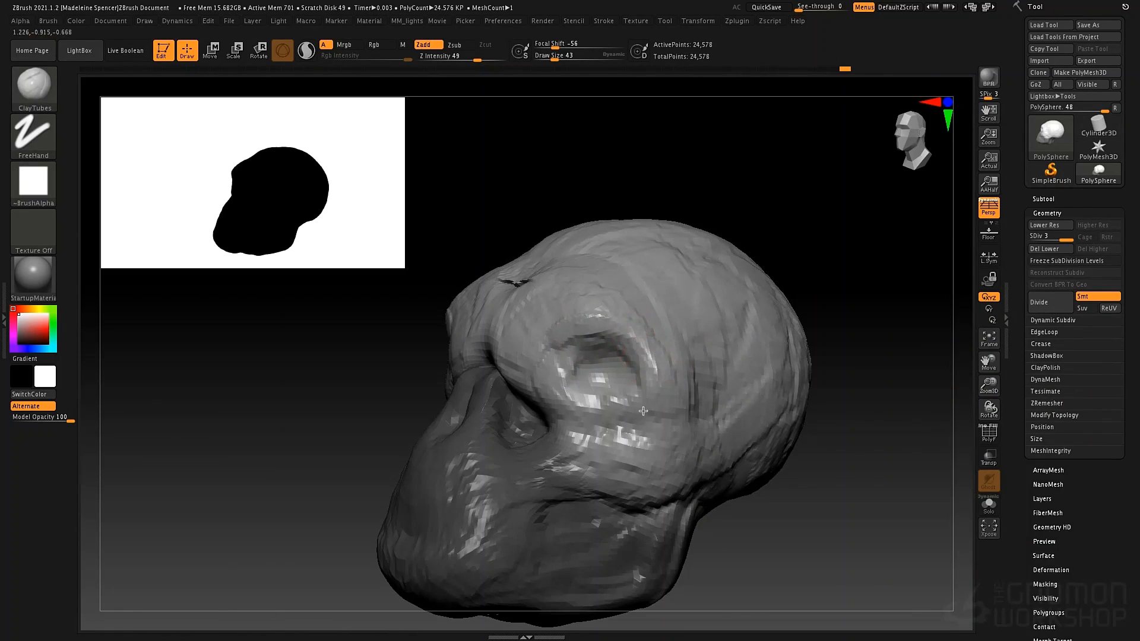
mouse_move(646, 443)
left_mouse_down()
mouse_move(606, 442)
mouse_move(670, 446)
left_mouse_up()
mouse_move(585, 410)
left_mouse_down()
mouse_move(644, 435)
mouse_move(613, 424)
left_mouse_up()
- Add ClayTubes strokes along the outer and upper rim of the eye socket
right_click_drag(712, 378, 606, 325)
left_click_drag(599, 316, 624, 356)
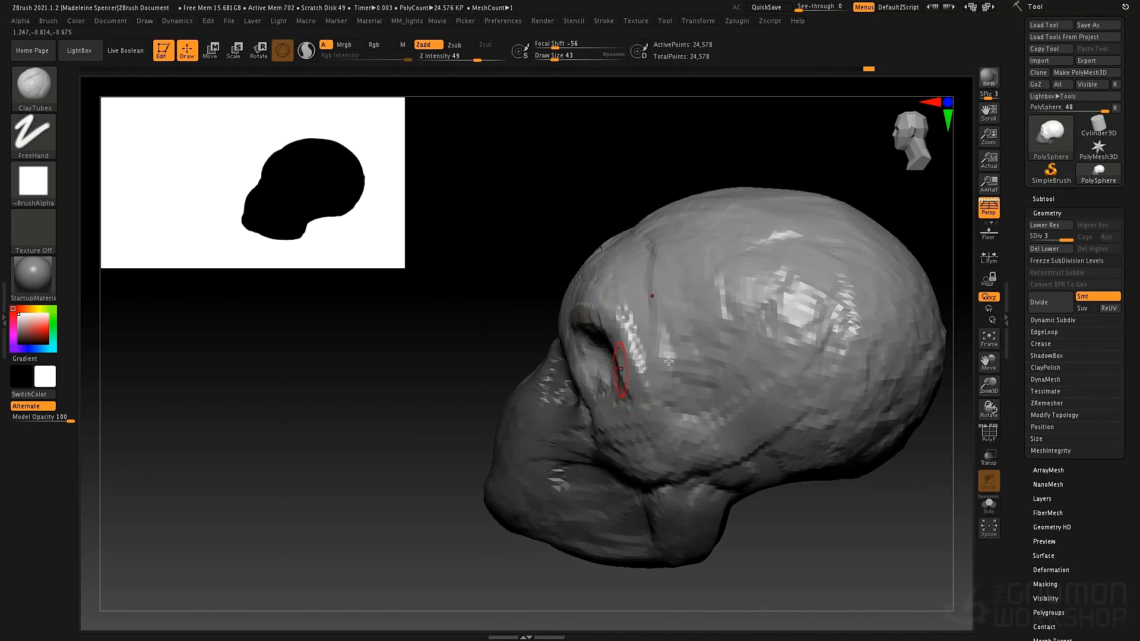
right_click_drag(668, 361, 607, 350)
mouse_move(580, 324)
left_mouse_down()
mouse_move(532, 348)
mouse_move(522, 317)
left_mouse_up()
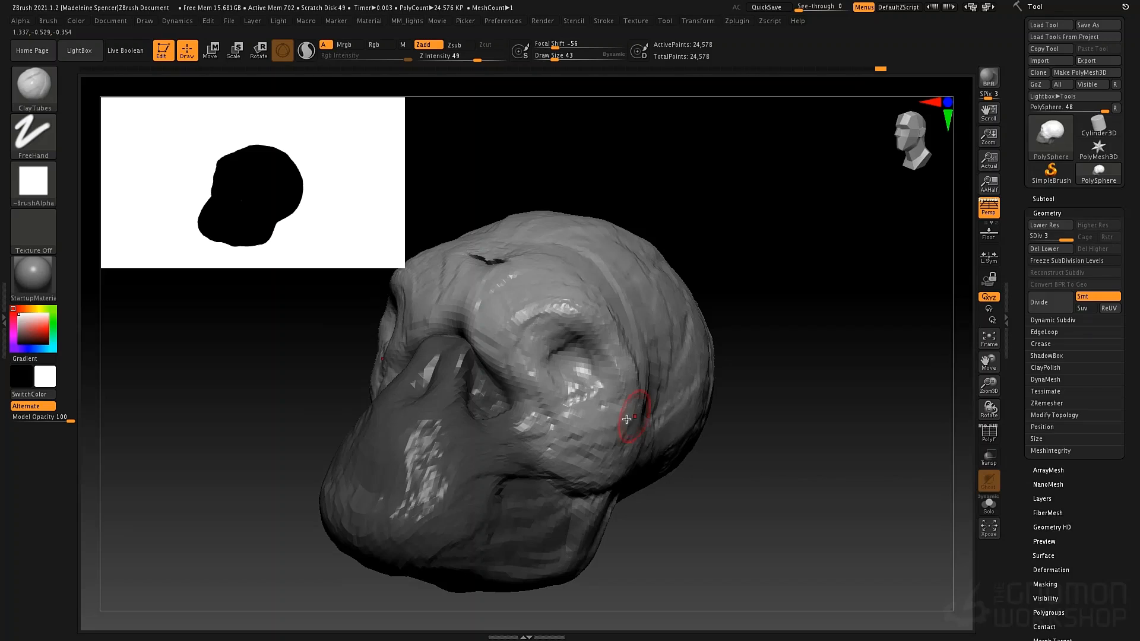
- Build up the cheekbone beneath and behind the eye socket with ClayTubes strokes
left_click_drag(627, 419, 575, 449)
right_click_drag(658, 494, 569, 407)
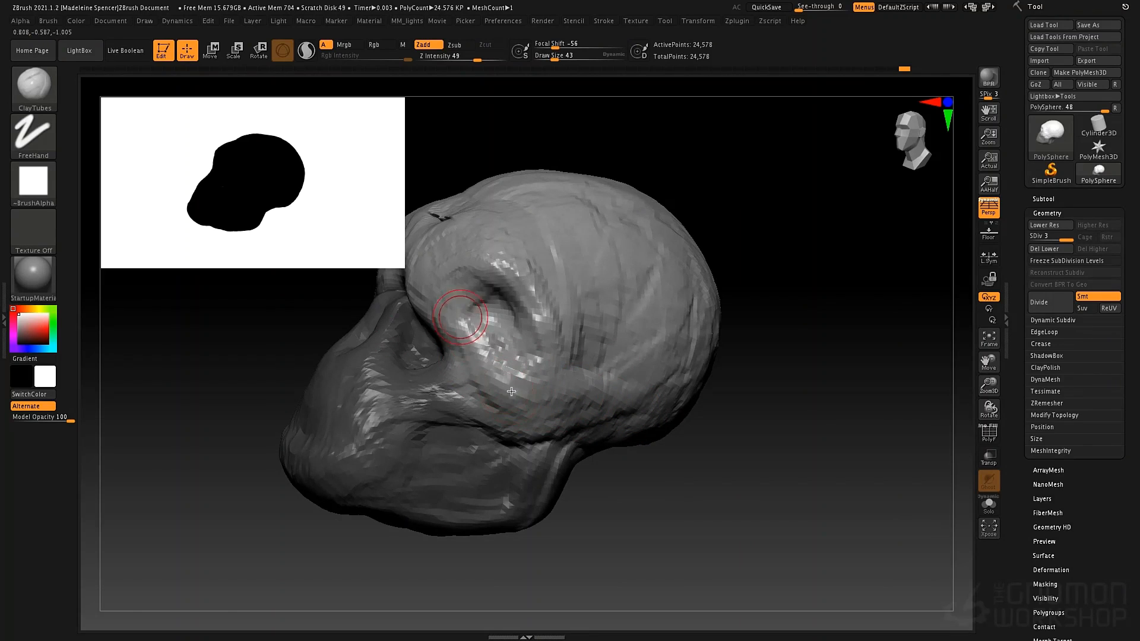
left_click_drag(460, 317, 591, 398)
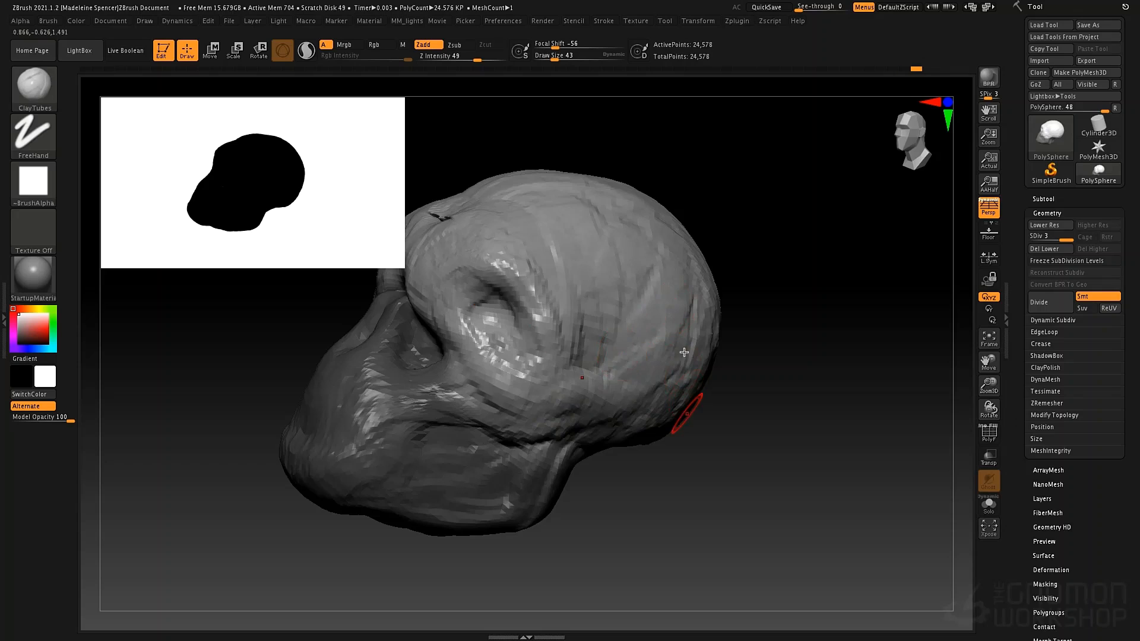
mouse_move(684, 352)
left_mouse_down("alt")
mouse_move(685, 420)
mouse_move(730, 387)
mouse_move(813, 388)
left_mouse_up("alt")
left_click_drag(653, 446, 661, 260, "alt")
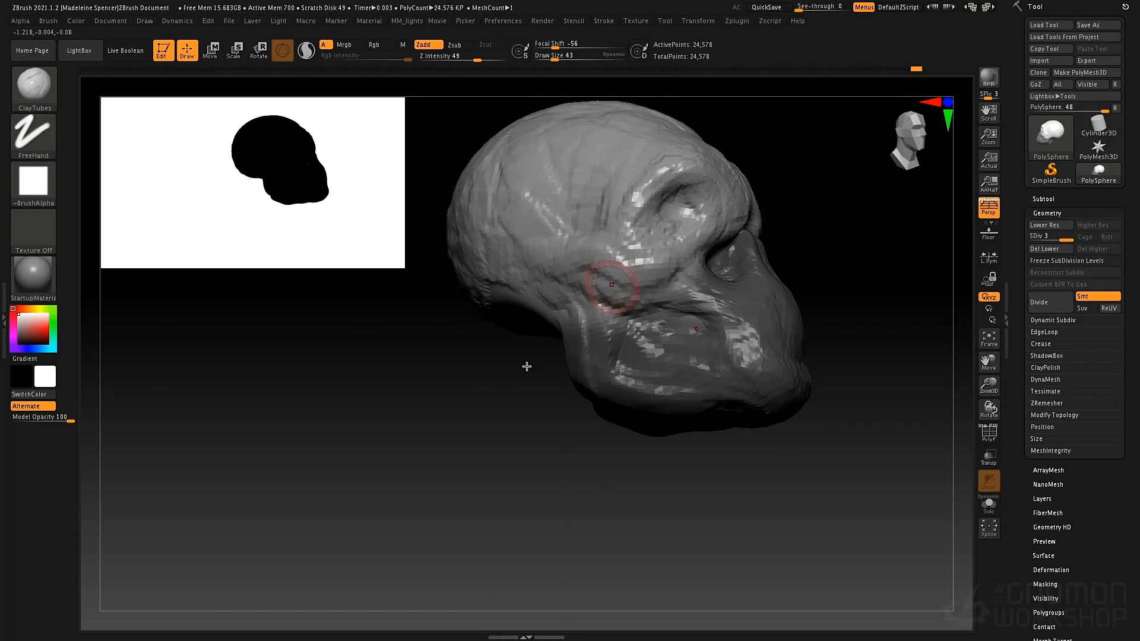
left_click_drag(527, 366, 481, 363, "alt")
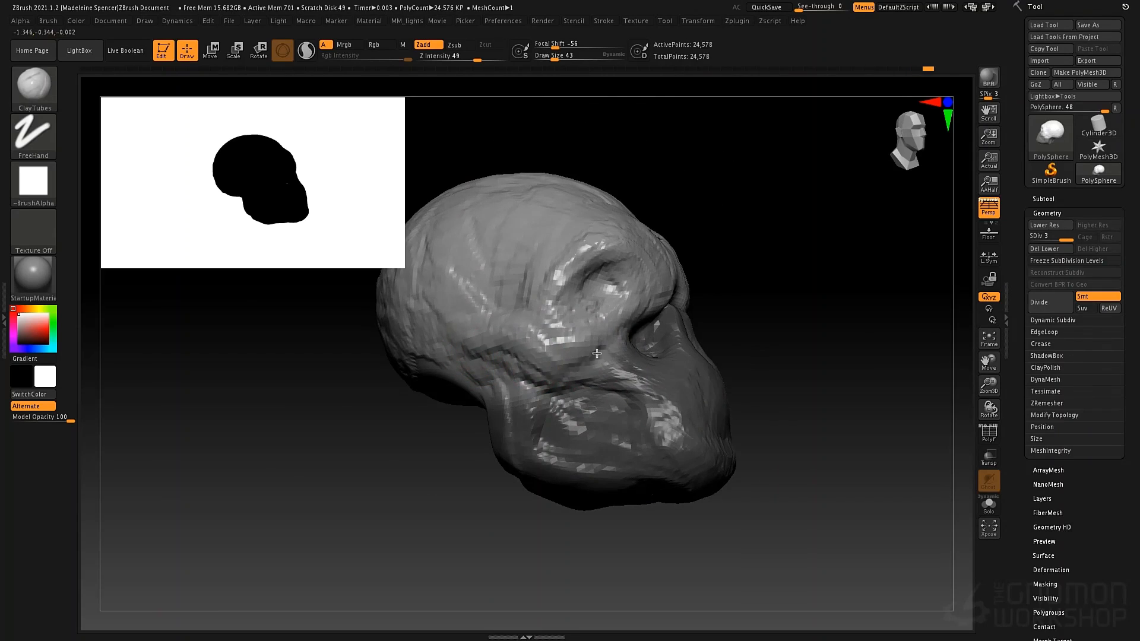
- Add ClayTubes strokes along the cheekbone on the other side, from the outer eye rim toward the back of the cheek
left_click_drag(597, 354, 564, 354)
mouse_move(549, 311)
left_mouse_down()
mouse_move(564, 265)
mouse_move(601, 261)
left_mouse_up()
right_click_drag(625, 295, 558, 285)
left_click_drag(630, 308, 672, 292)
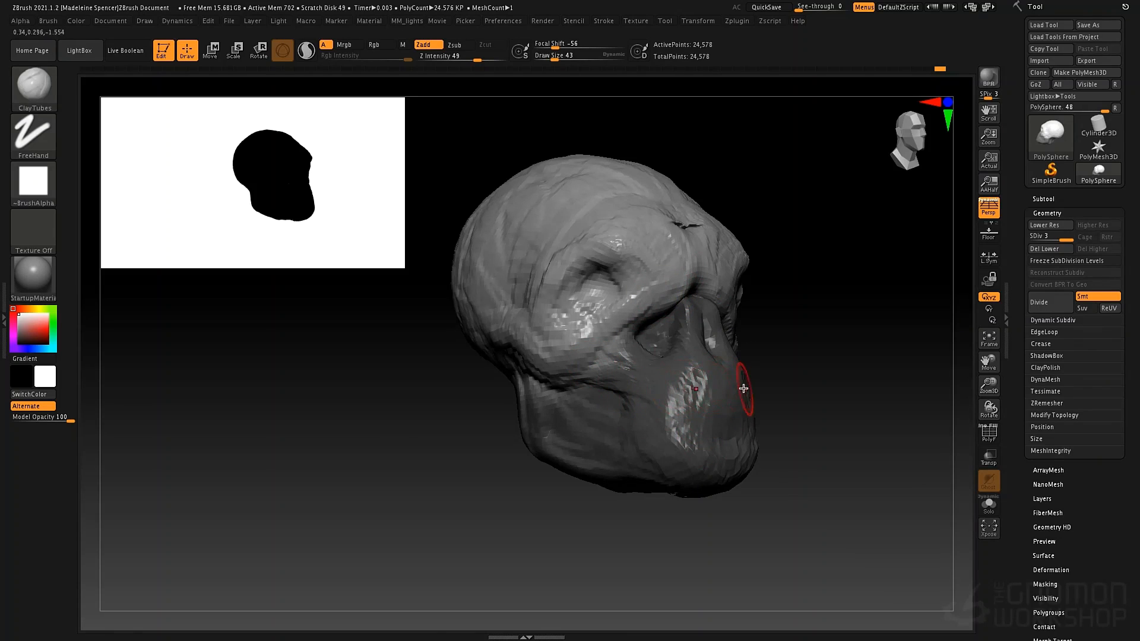
left_click_drag(352, 501, 671, 381)
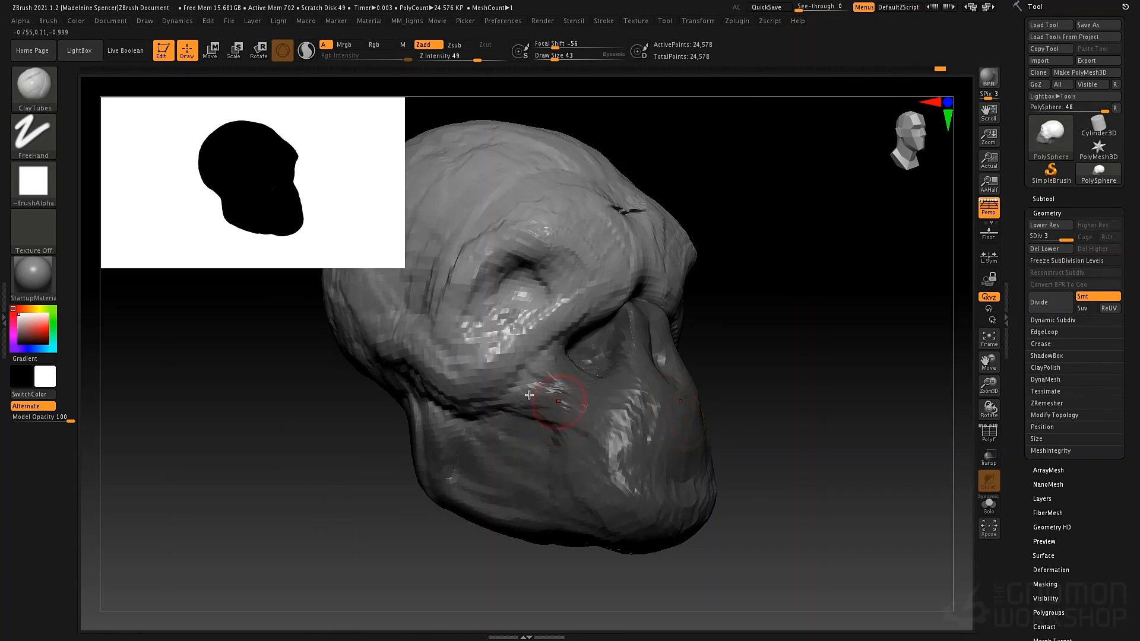
mouse_move(528, 371)
left_mouse_down()
mouse_move(437, 363)
mouse_move(460, 347)
mouse_move(394, 340)
left_mouse_up()
- Add ClayTubes strokes over the brow, set the Draw Size to 88 and thicken the brow ridge above the eye socket
left_click_drag(485, 265, 512, 235)
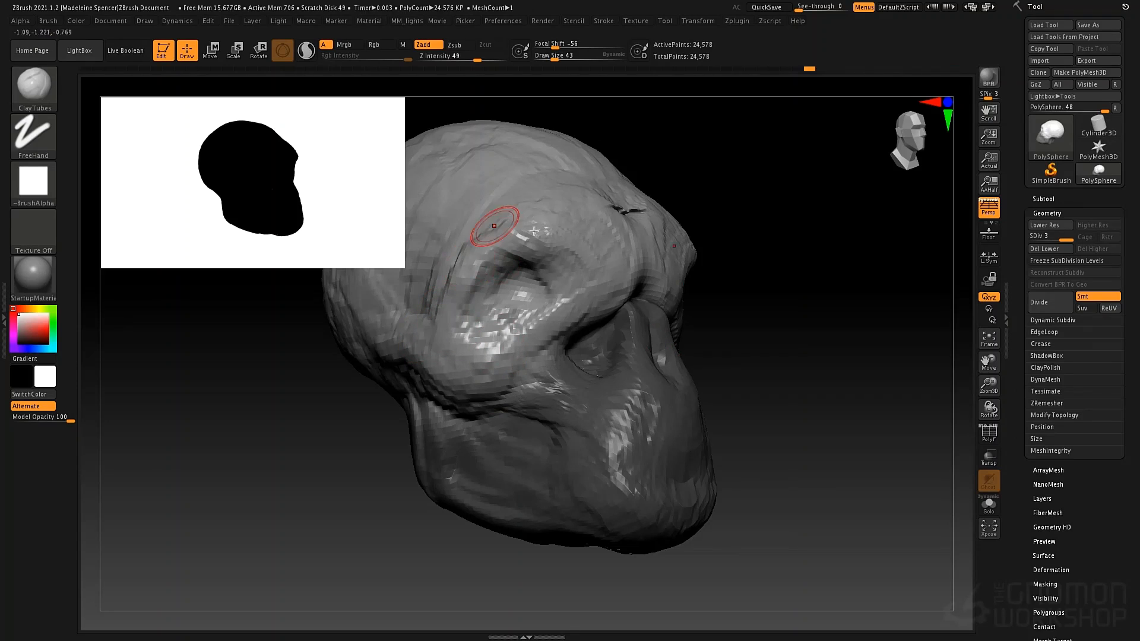
mouse_move(594, 290)
left_mouse_down()
mouse_move(564, 272)
mouse_move(615, 248)
left_mouse_up()
key("space")
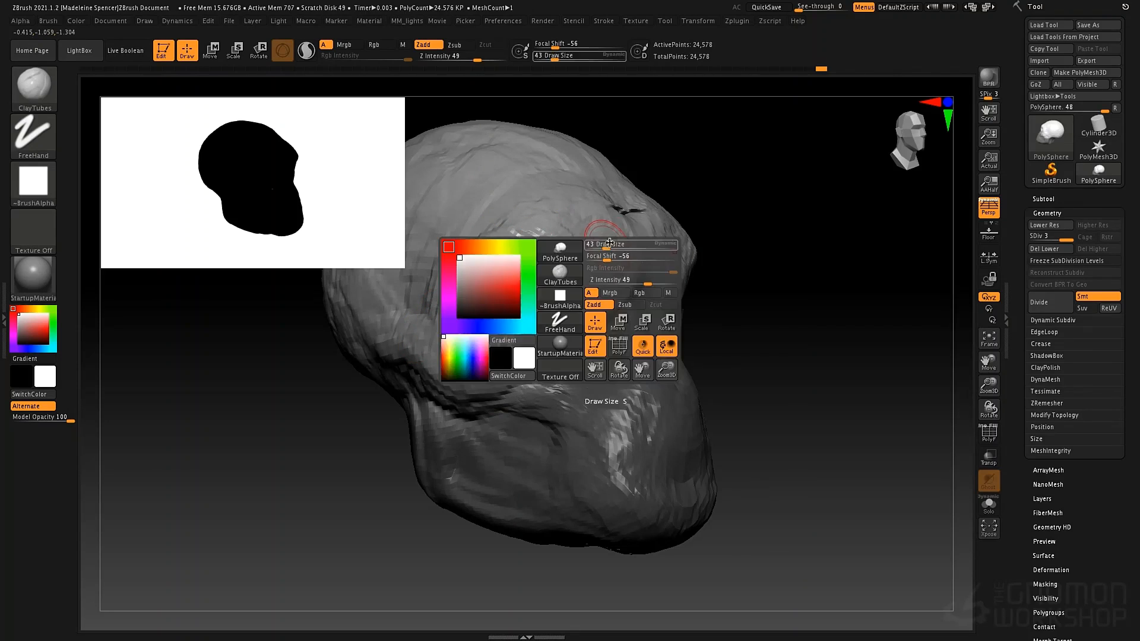
left_click_drag(550, 196, 604, 235)
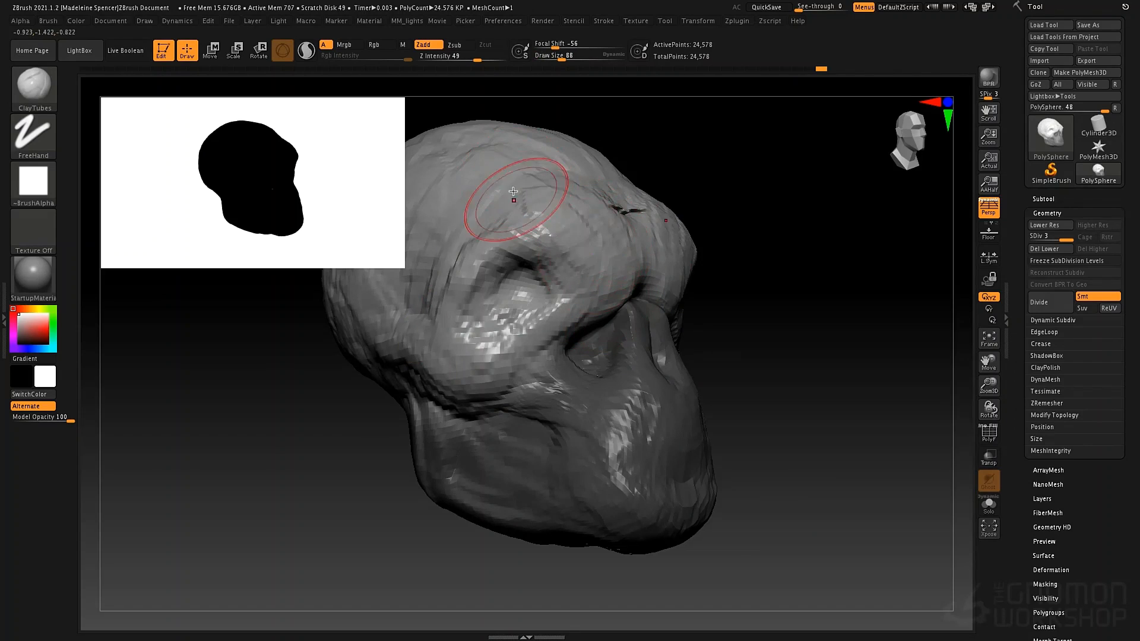
left_click_drag(511, 200, 539, 227)
left_click_drag(730, 355, 705, 356)
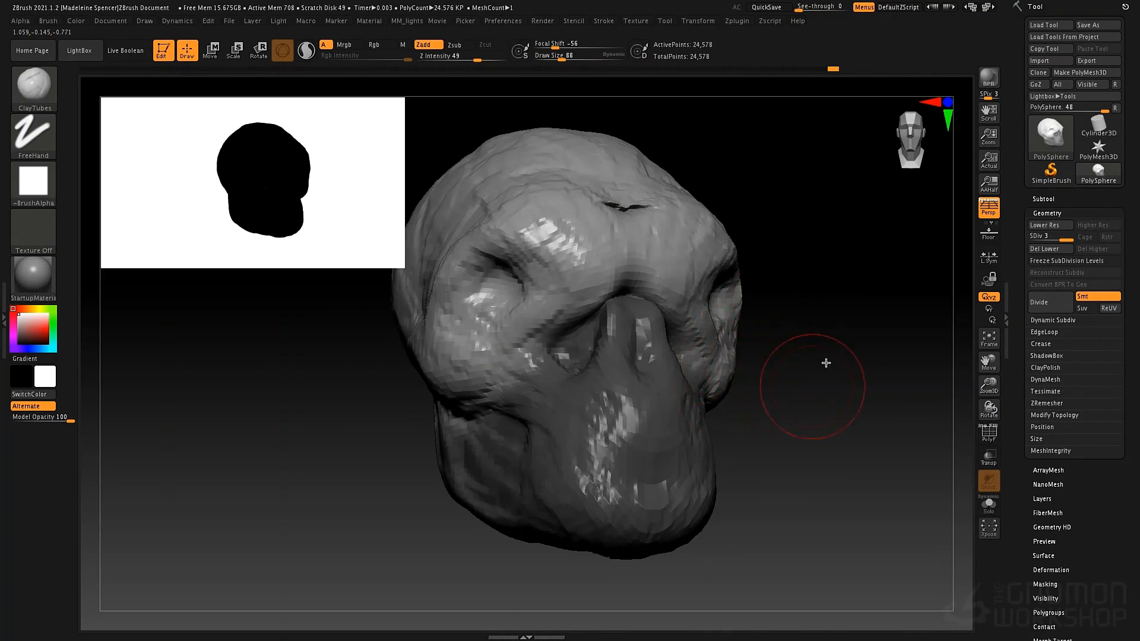
mouse_move(801, 432)
left_mouse_down()
mouse_move(760, 415)
mouse_move(766, 386)
mouse_move(768, 410)
left_mouse_up()
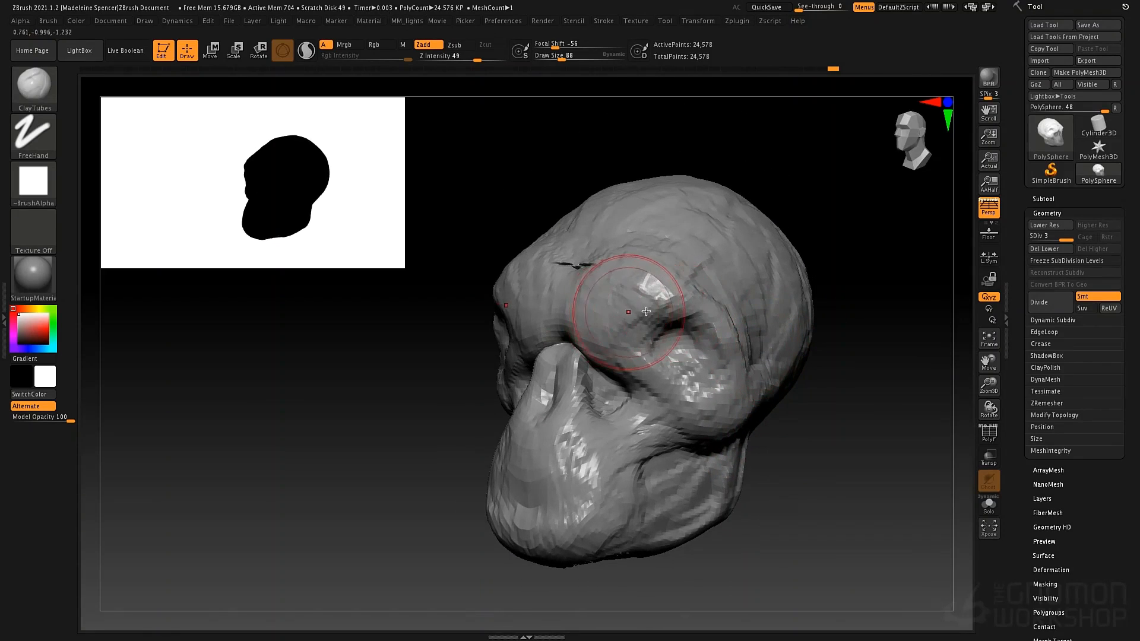
- Try smoothing the brow, forehead and eye socket with the Smooth brush at full strength
key("shift")
mouse_move(604, 248)
left_mouse_down("shift")
mouse_move(572, 254)
mouse_move(584, 247)
left_mouse_up("shift")
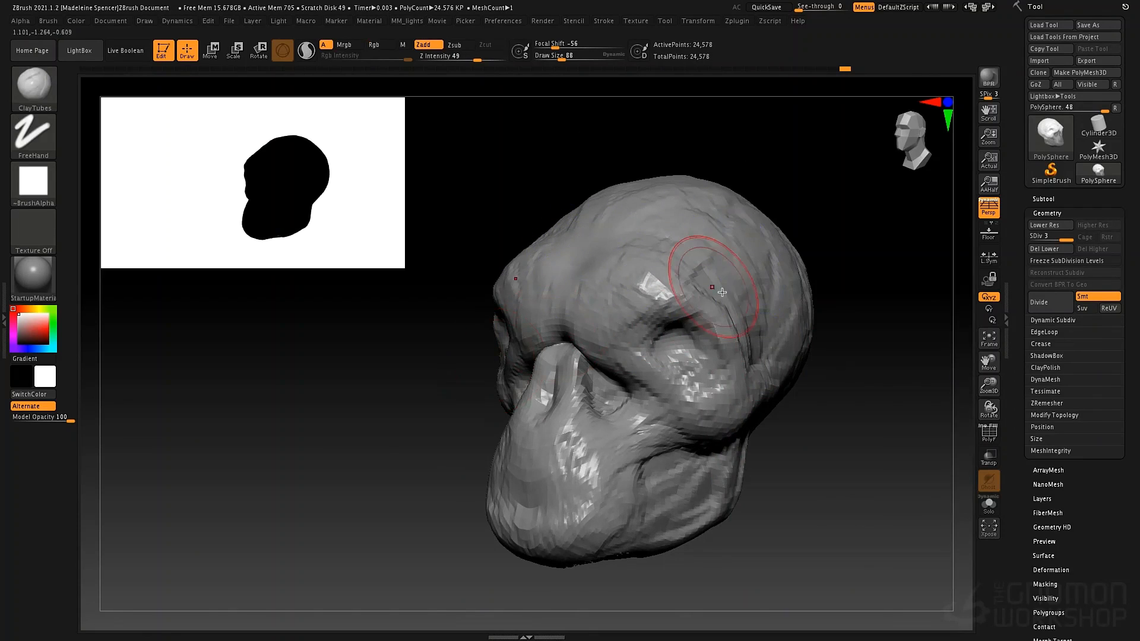
mouse_move(665, 303)
left_mouse_down("shift")
mouse_move(672, 285)
mouse_move(776, 272)
mouse_move(737, 292)
left_mouse_up("shift")
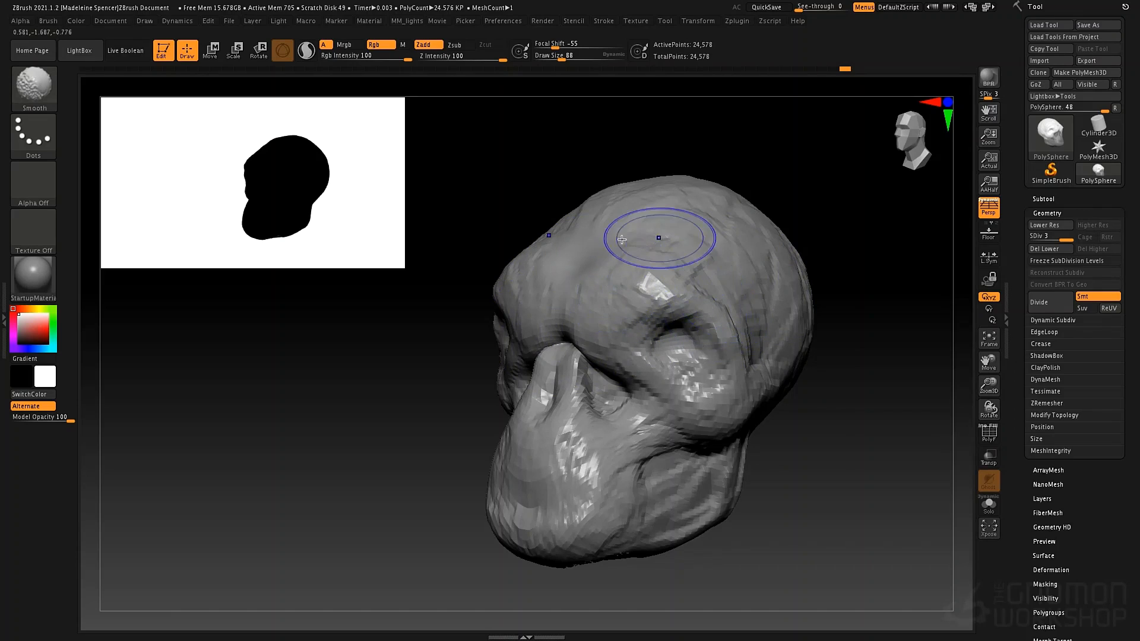
mouse_move(603, 287)
left_mouse_down("shift")
mouse_move(683, 288)
mouse_move(703, 384)
mouse_move(634, 323)
left_mouse_up("shift")
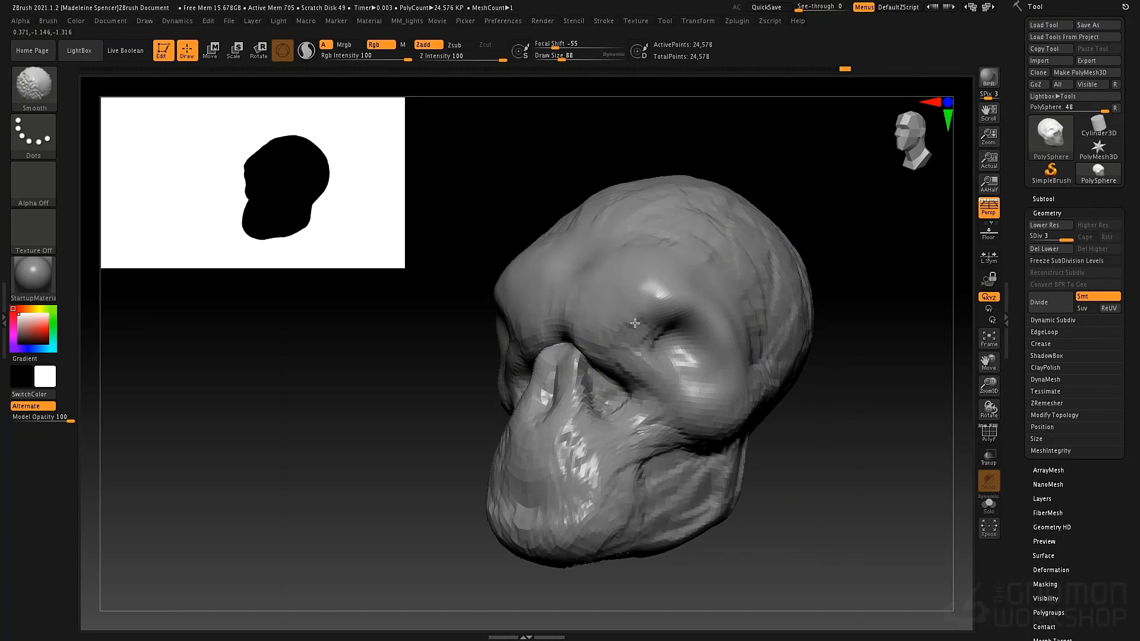
left_click_drag(727, 346, 706, 369, "shift")
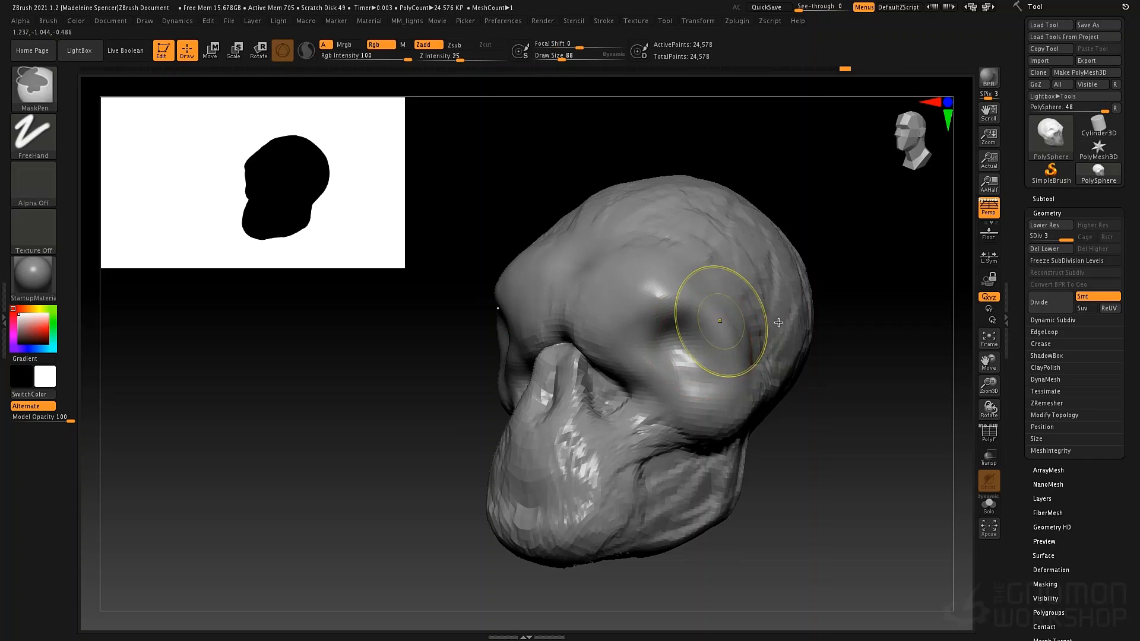
key("ctrl+z")
- Set the Smooth brush's Z Intensity to 18 and soften the brow, cheek and muzzle surfaces
key("shift")
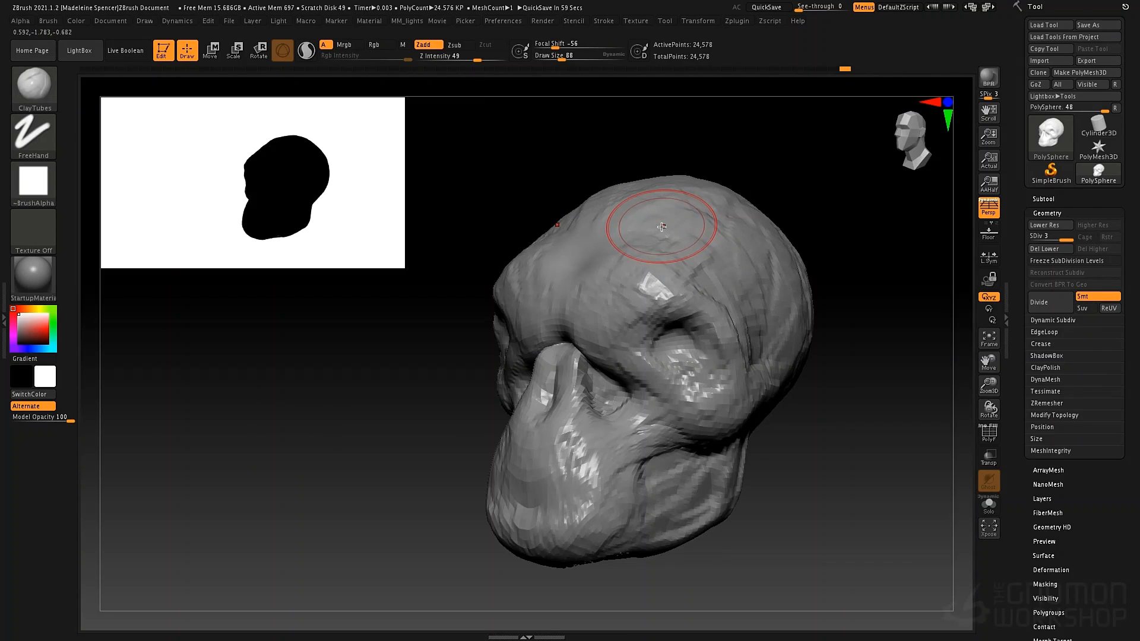
key("shift")
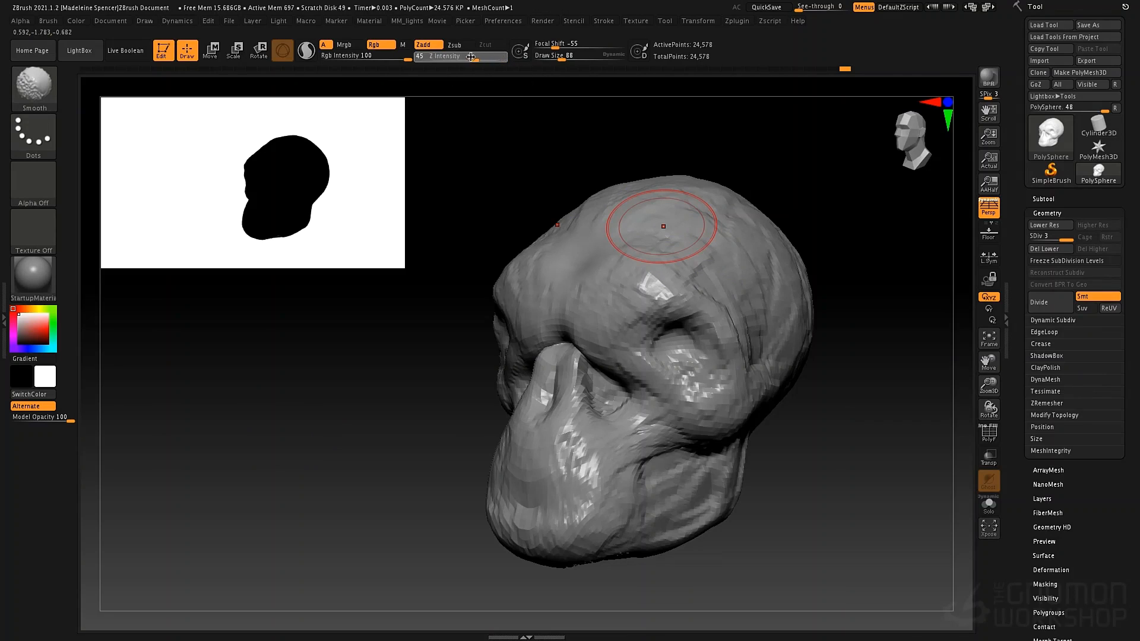
left_click_drag(455, 62, 450, 64, "shift")
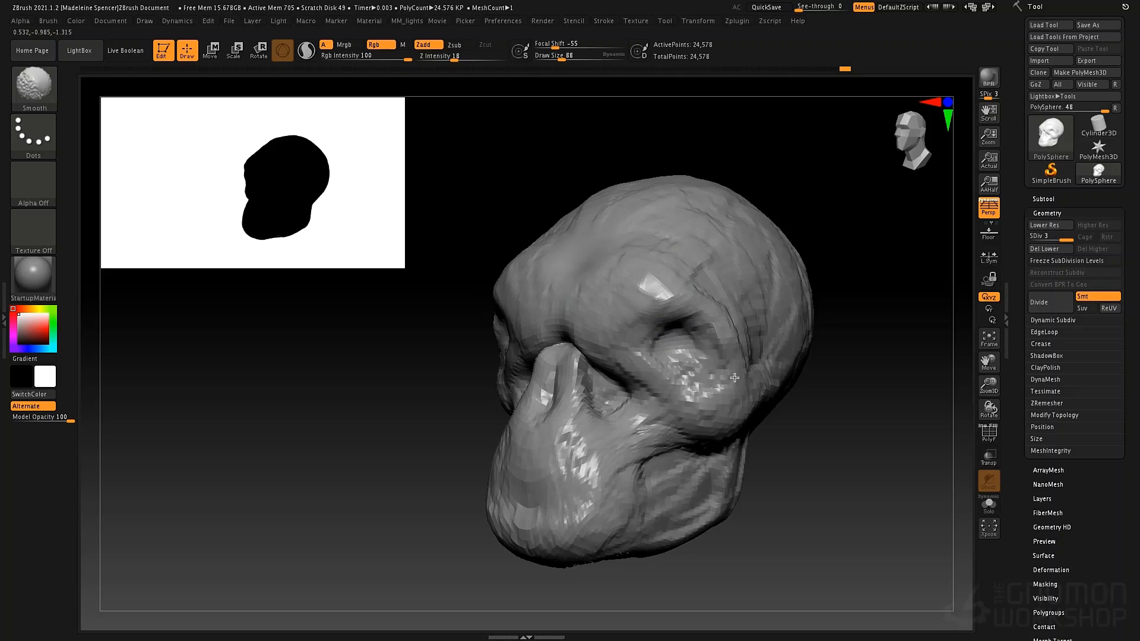
left_click_drag(664, 392, 517, 511, "shift")
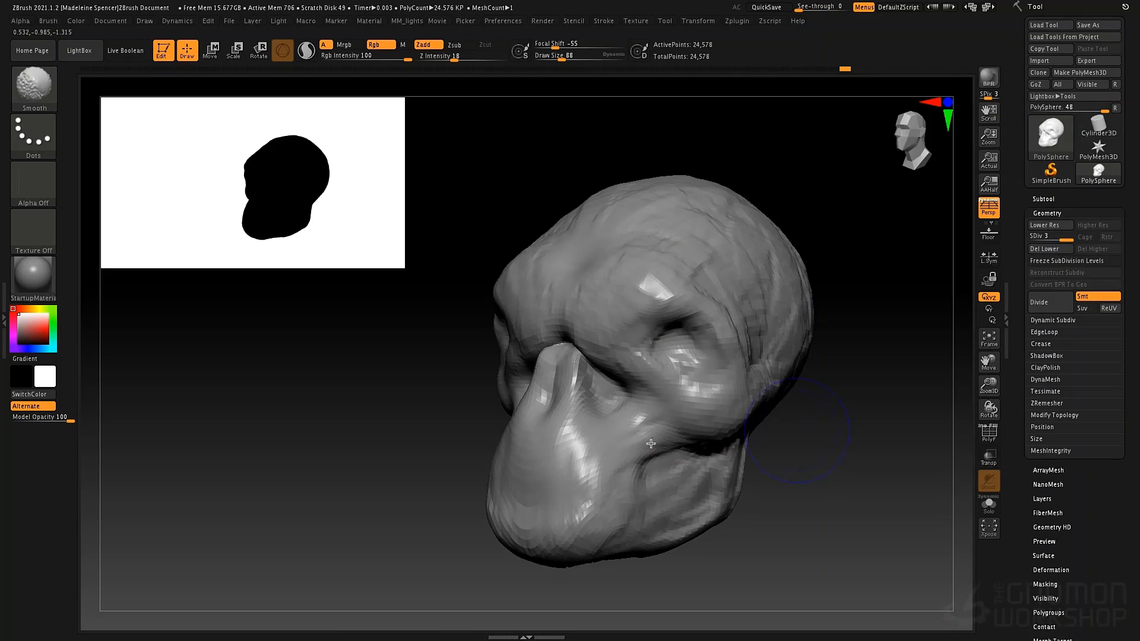
- Set the Draw Size to 40 and refine the back of the cheekbone and the temple with ClayTubes
left_click_drag(349, 529, 628, 465)
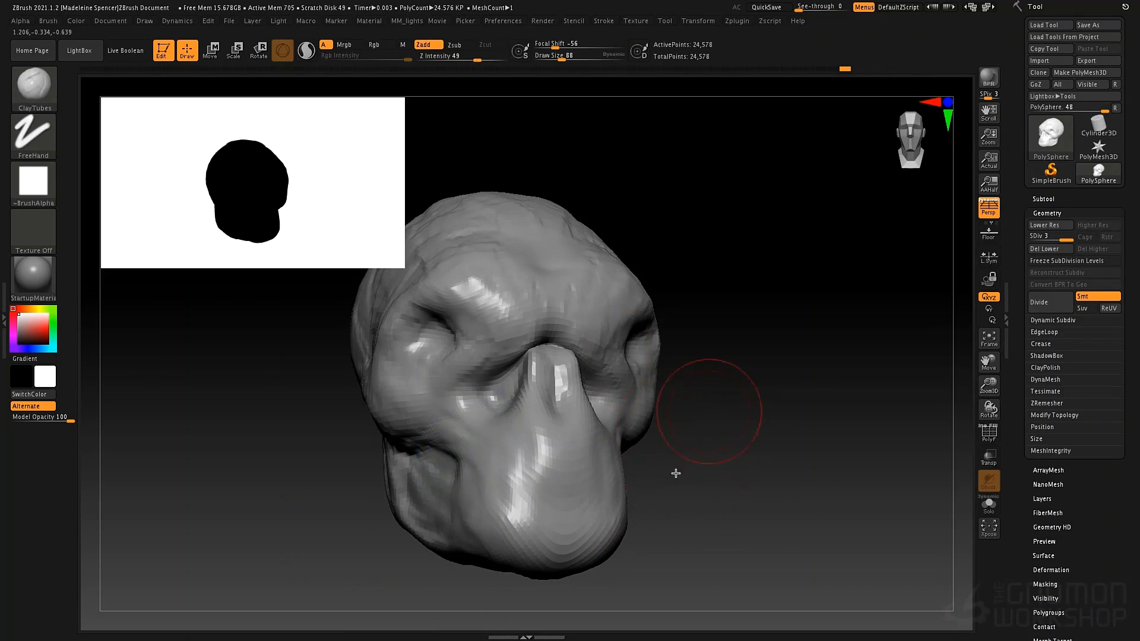
mouse_move(707, 445)
left_mouse_down("alt")
mouse_move(723, 419)
mouse_move(606, 382)
mouse_move(633, 389)
left_mouse_up("alt")
key("space")
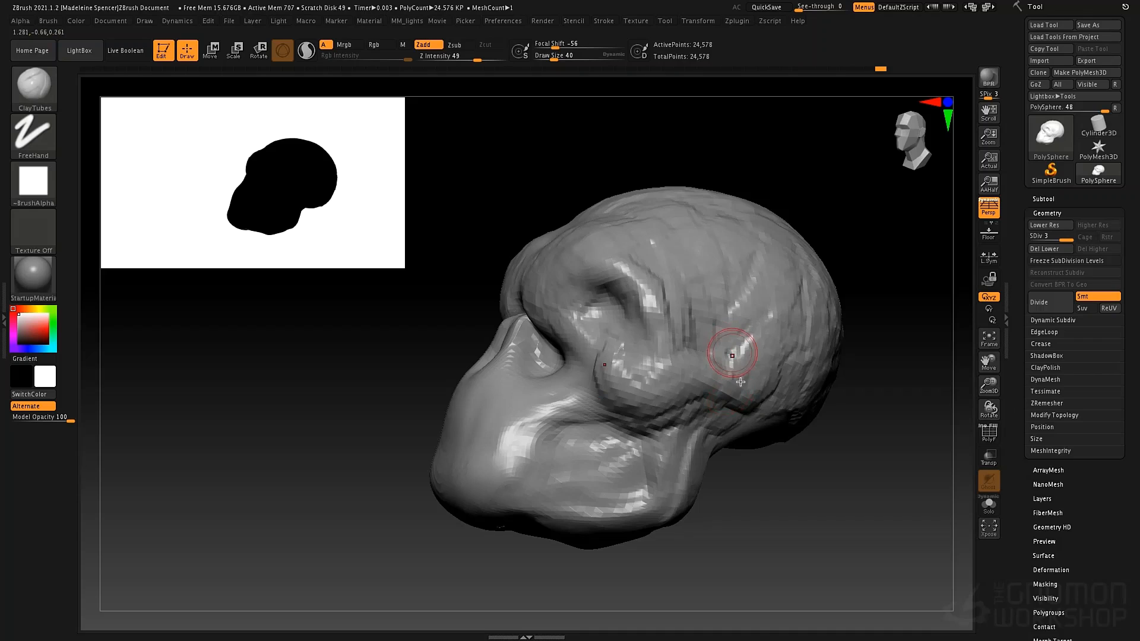
right_click_drag(741, 382, 749, 410)
mouse_move(654, 267)
left_mouse_down()
mouse_move(614, 218)
mouse_move(661, 226)
left_mouse_up()
- Set the Draw Size to 76 and add ClayTubes volume to the upper forehead and temple
key("space")
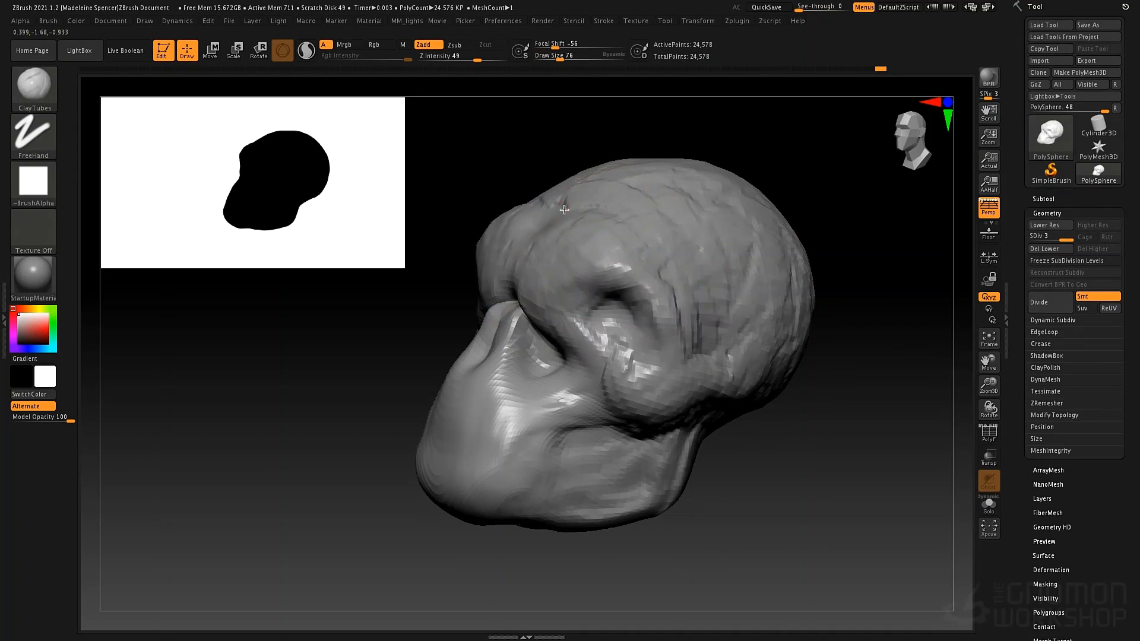
left_click_drag(564, 209, 587, 193)
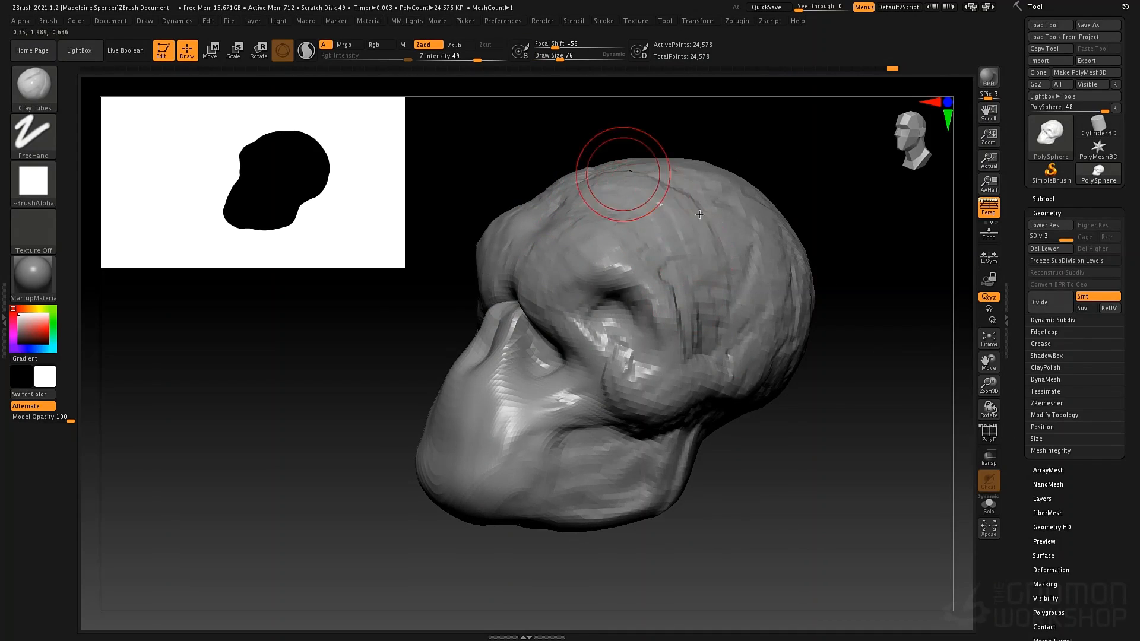
left_click_drag(699, 267, 713, 318)
right_click_drag(712, 318, 790, 298)
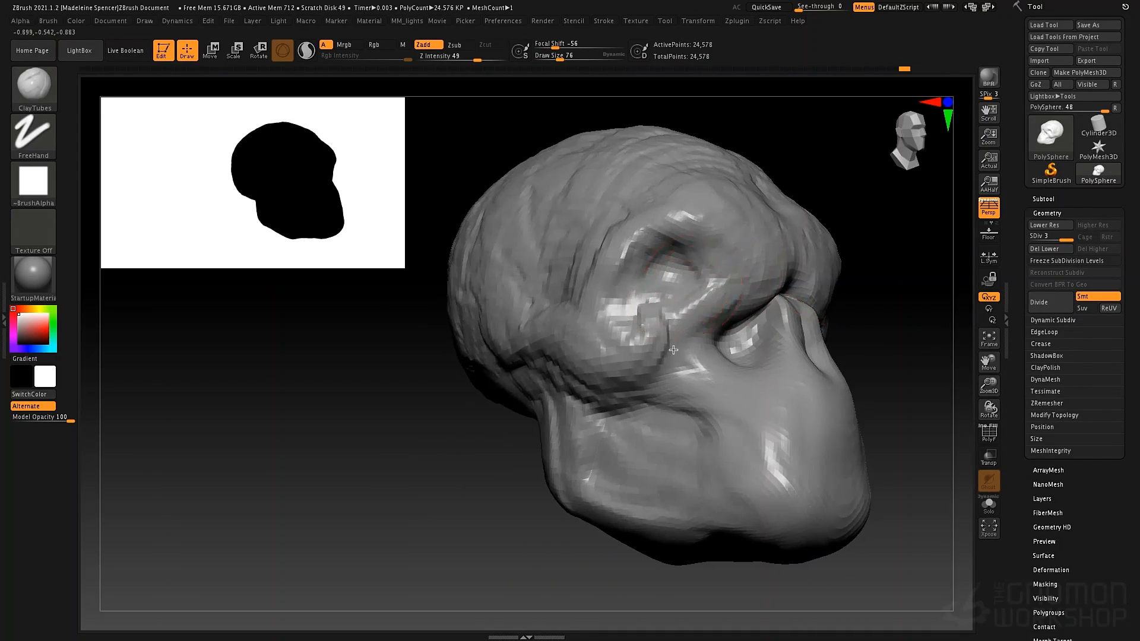
mouse_move(694, 285)
right_mouse_down("alt")
mouse_move(673, 350)
mouse_move(641, 354)
right_mouse_up("alt")
- Fill out the forehead above the brow ridge with broad ClayTubes strokes from several angles
mouse_move(745, 227)
left_mouse_down()
mouse_move(611, 244)
mouse_move(594, 261)
left_mouse_up()
mouse_move(762, 187)
left_mouse_down()
mouse_move(671, 185)
mouse_move(605, 237)
left_mouse_up()
mouse_move(706, 131)
left_mouse_down()
mouse_move(643, 178)
mouse_move(609, 171)
left_mouse_up()
mouse_move(594, 359)
right_mouse_down("alt")
mouse_move(488, 389)
mouse_move(557, 355)
right_mouse_up("alt")
right_click_drag(751, 358, 811, 350, "alt")
left_click_drag(610, 215, 632, 183)
mouse_move(576, 208)
left_mouse_down()
mouse_move(586, 199)
mouse_move(537, 240)
left_mouse_up()
mouse_move(606, 160)
left_mouse_down()
mouse_move(487, 181)
mouse_move(543, 158)
mouse_move(495, 216)
left_mouse_up()
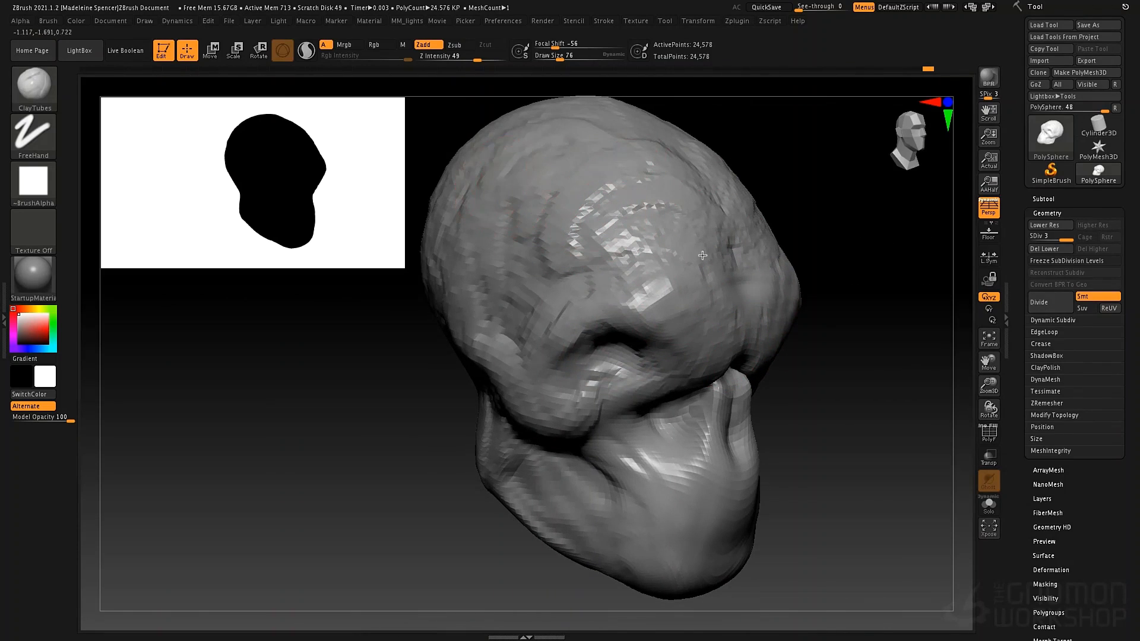
right_click_drag(704, 340, 641, 324)
mouse_move(771, 270)
left_mouse_down()
mouse_move(744, 282)
mouse_move(754, 283)
left_mouse_up()
- Switch to the DamStandard brush, set the Draw Size to 49 and carve wrinkle creases across the forehead and brow
key("b")
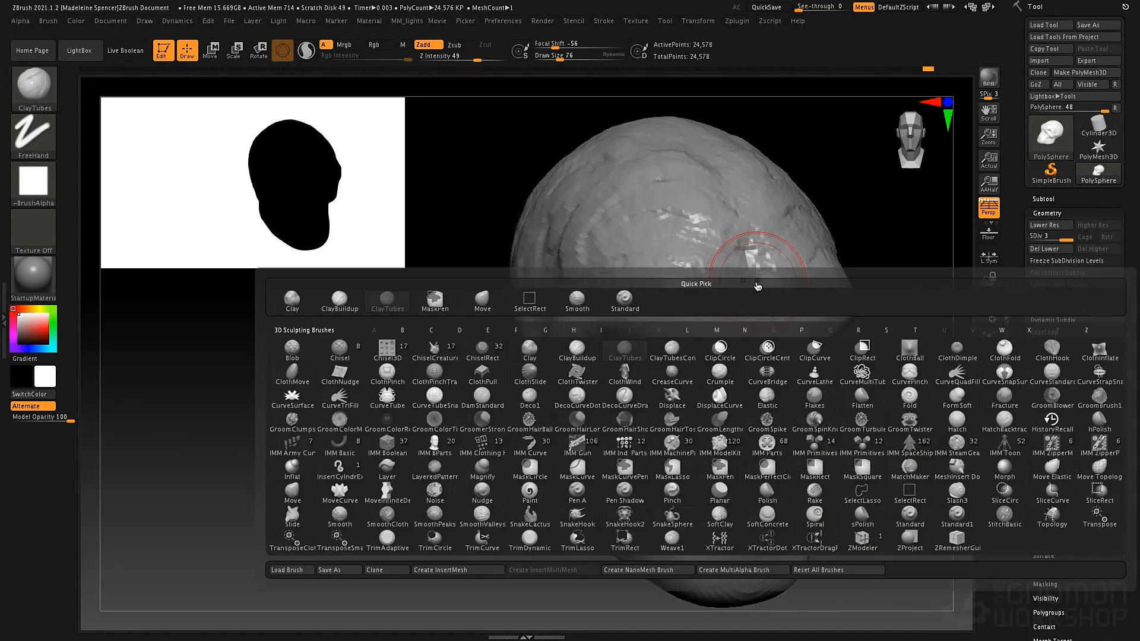
key("d")
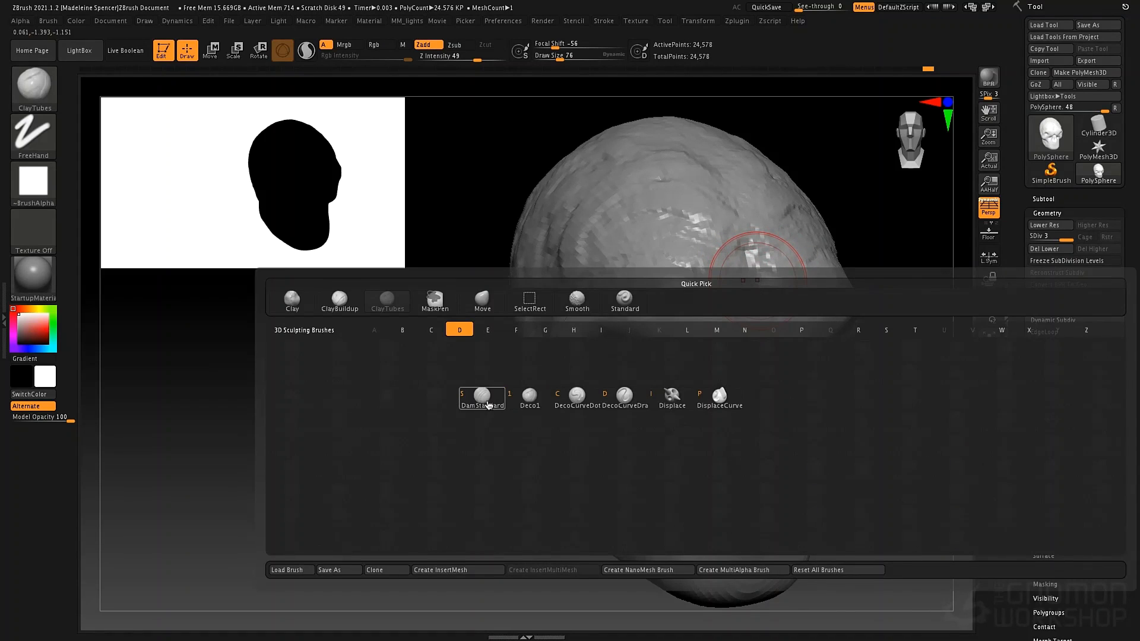
left_click(487, 406)
key("space")
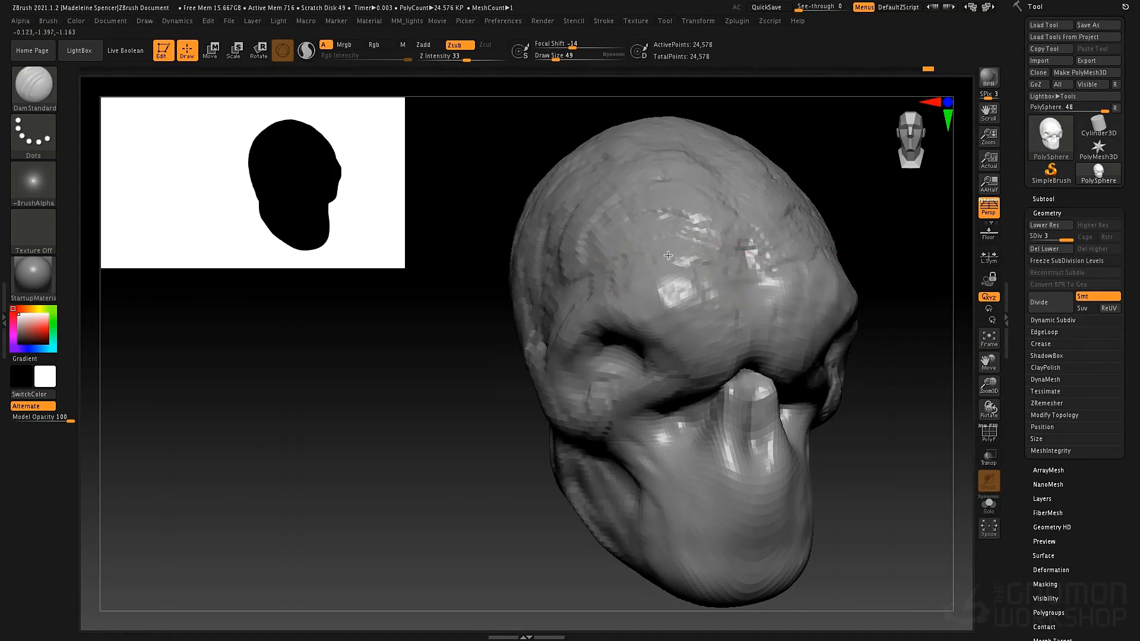
left_click_drag(668, 256, 726, 269)
mouse_move(746, 247)
left_mouse_down()
mouse_move(676, 231)
mouse_move(707, 238)
left_mouse_up()
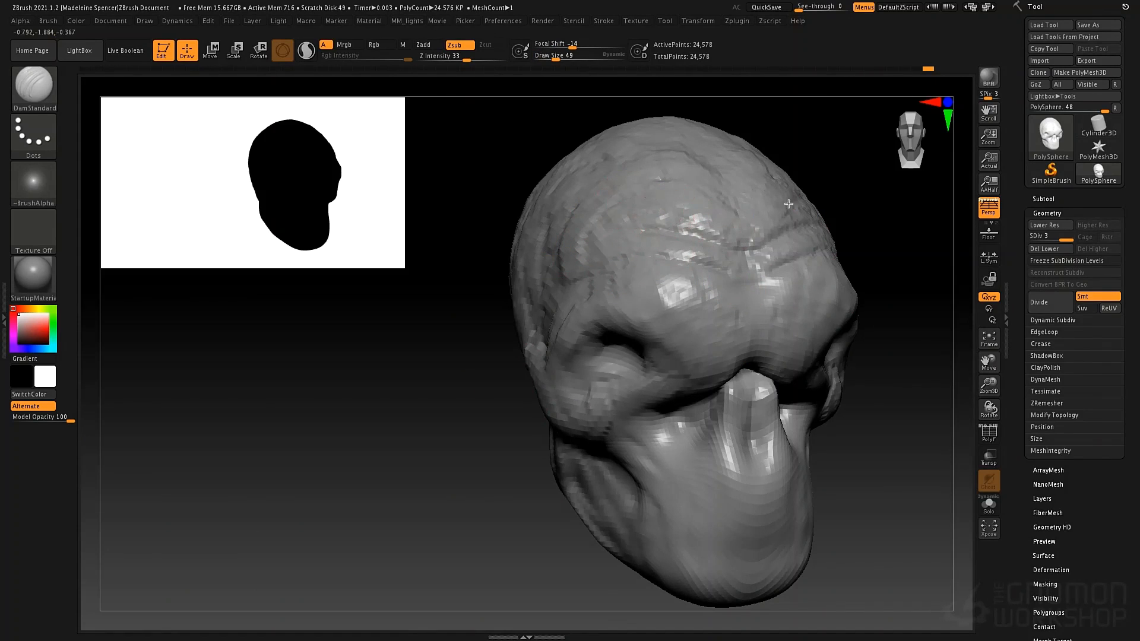
left_click_drag(754, 209, 621, 192)
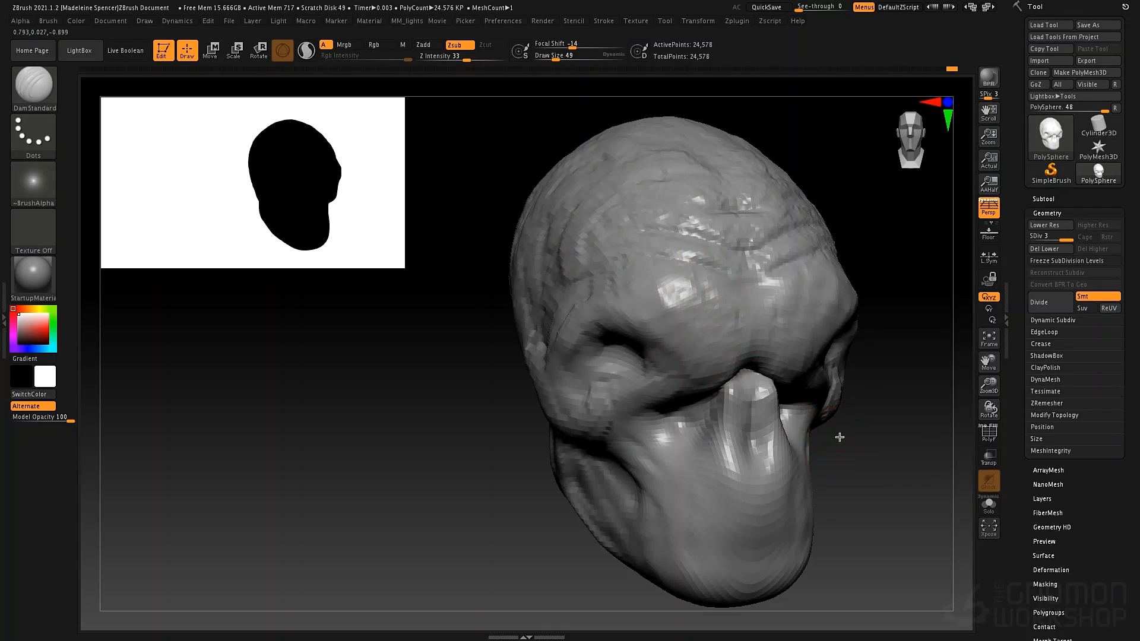
mouse_move(826, 432)
left_mouse_down()
mouse_move(695, 417)
mouse_move(686, 297)
left_mouse_up()
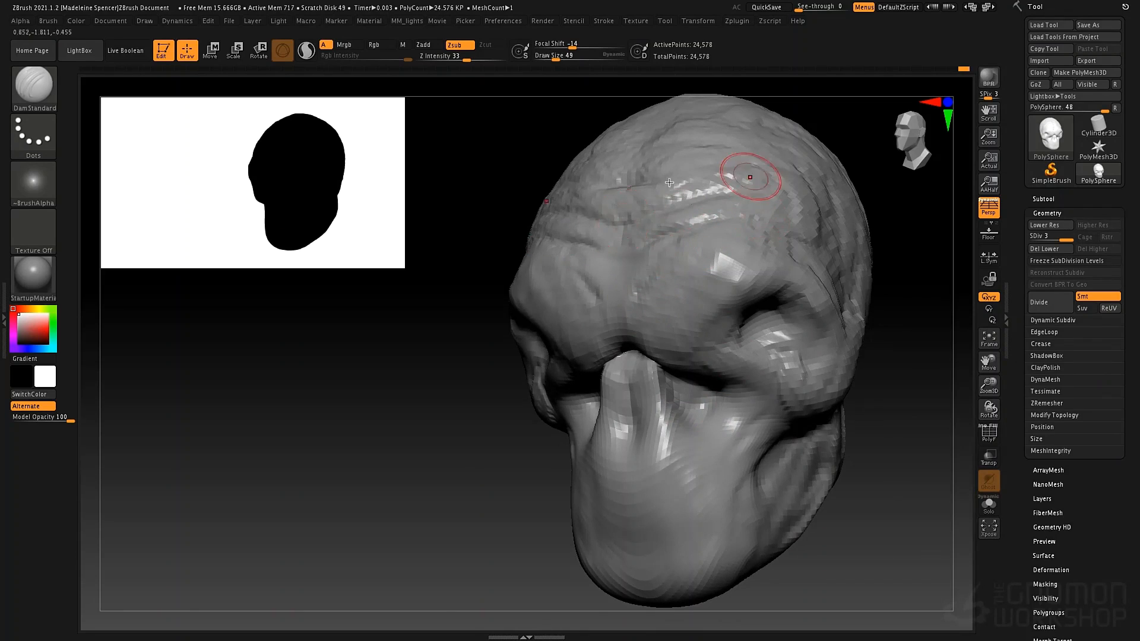
- Carve the inside edge of the eye socket with DamStandard to define a rounded eyeball form
mouse_move(751, 349)
right_mouse_down()
mouse_move(743, 387)
mouse_move(741, 261)
right_mouse_up()
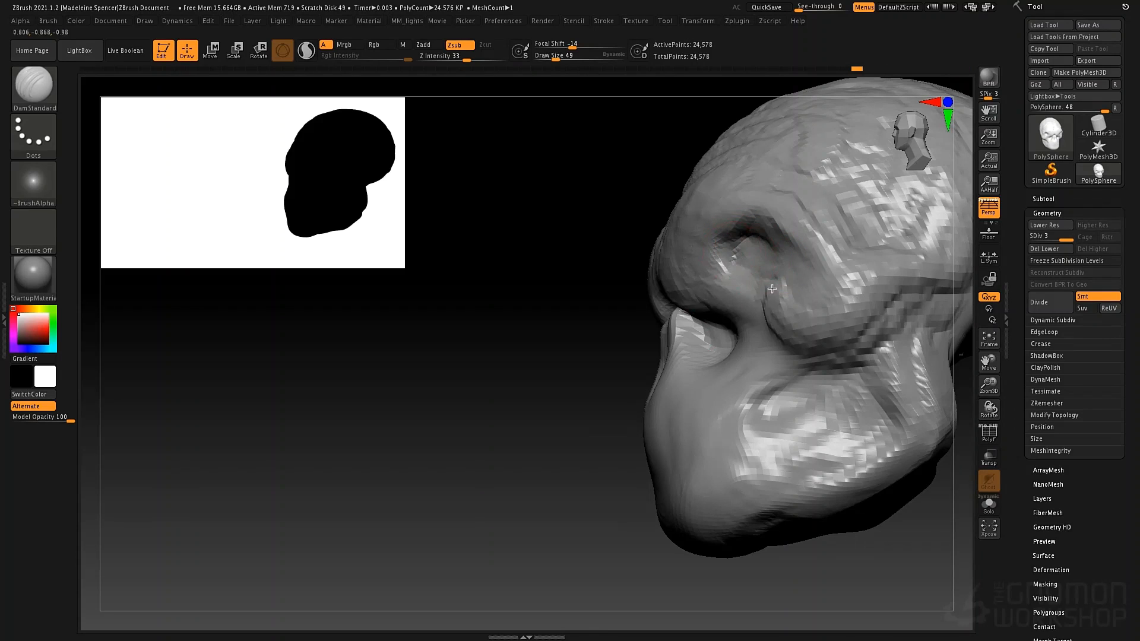
left_click_drag(647, 342, 656, 331)
right_click_drag(618, 312, 593, 308)
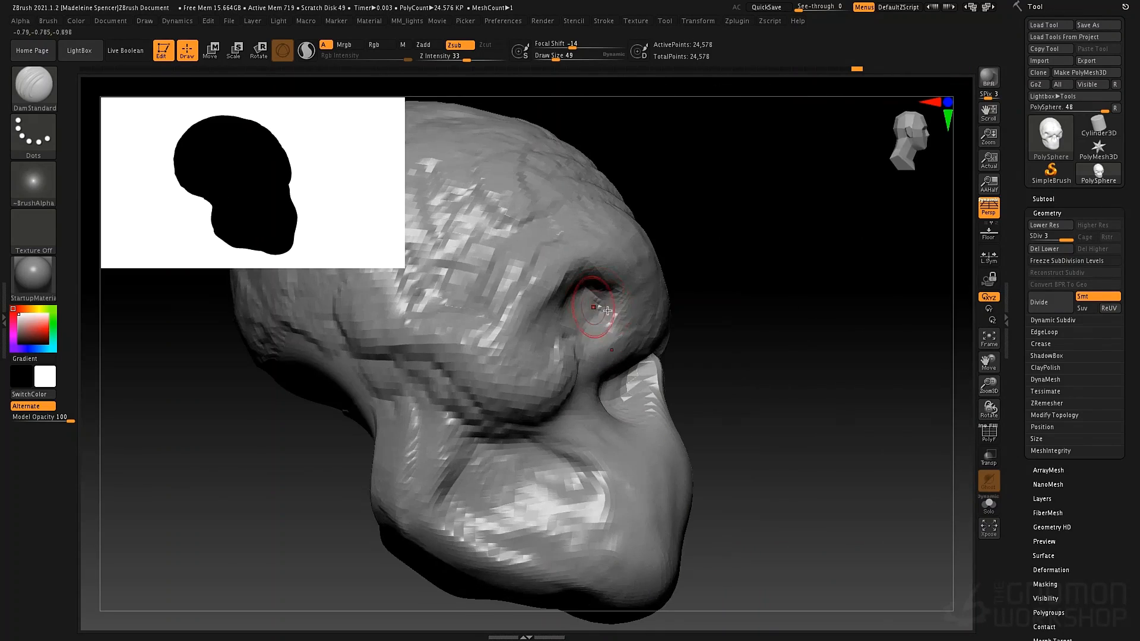
mouse_move(545, 328)
left_mouse_down()
mouse_move(562, 287)
mouse_move(563, 335)
left_mouse_up()
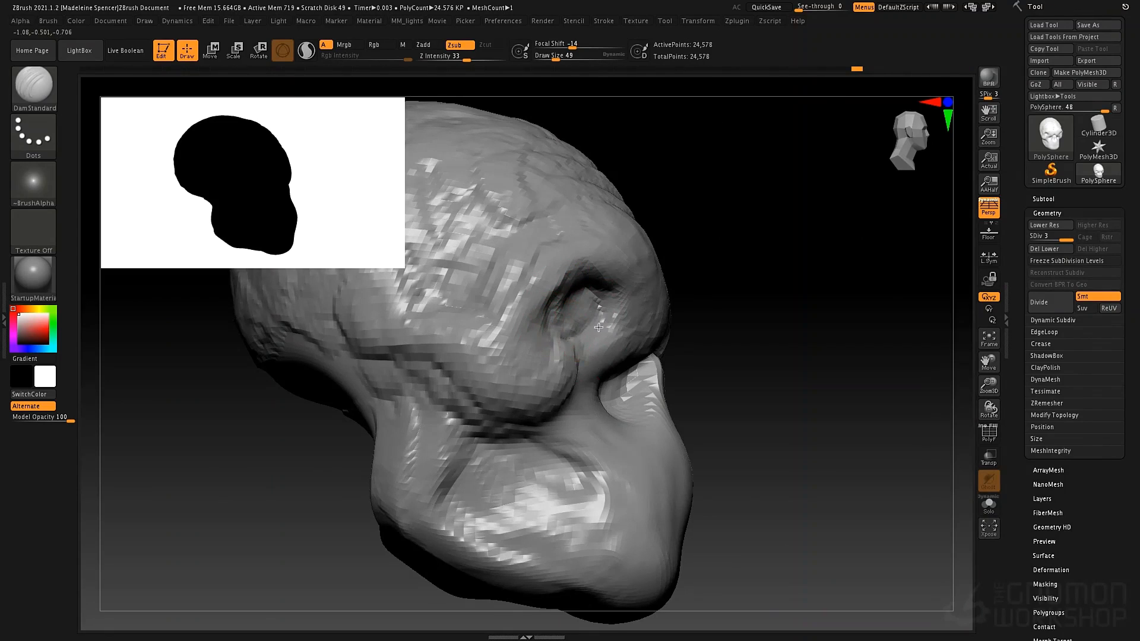
- Carve DamStandard grooves down the side of the jaw beneath the cheekbone
mouse_move(527, 429)
left_mouse_down()
mouse_move(498, 463)
mouse_move(558, 500)
left_mouse_up()
mouse_move(517, 456)
left_mouse_down()
mouse_move(570, 503)
mouse_move(567, 480)
mouse_move(546, 507)
left_mouse_up()
right_click_drag(634, 441, 546, 438)
right_click_drag(714, 421, 646, 428, "alt")
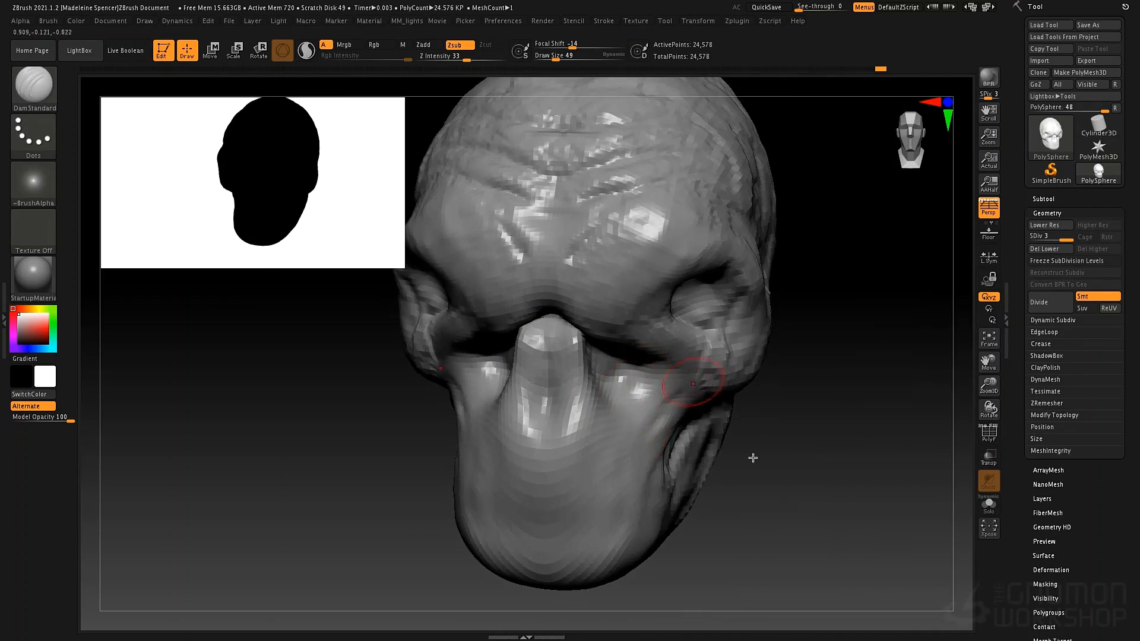
- Carve a horizontal mouth crease across the front of the muzzle below the nose with DamStandard
right_click_drag(751, 457, 594, 433)
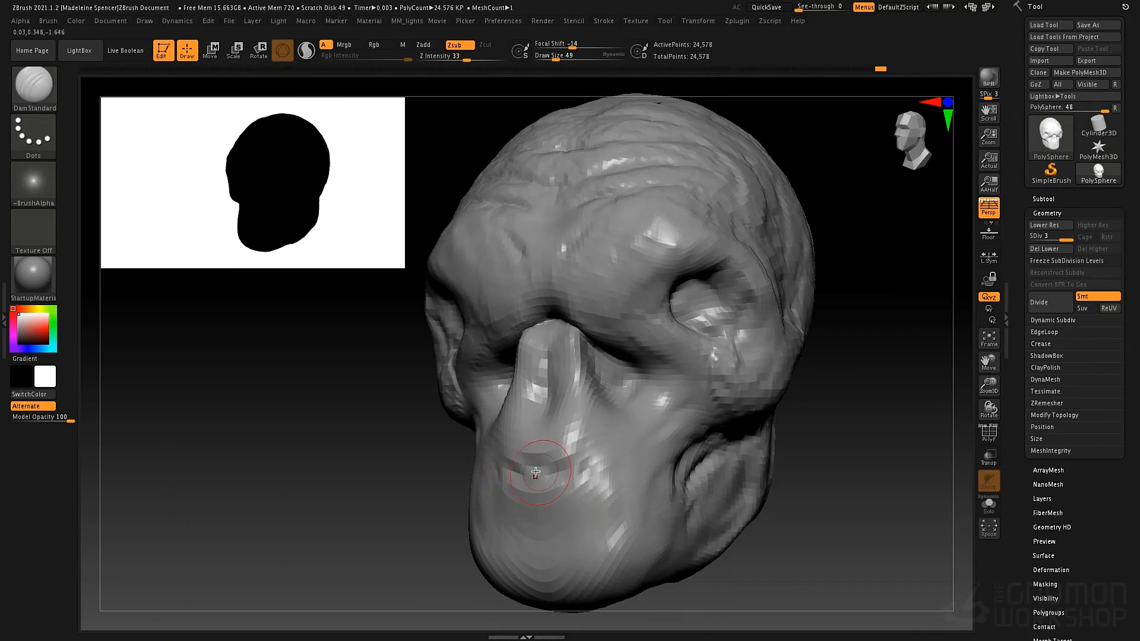
left_click_drag(496, 471, 634, 479)
right_click_drag(725, 456, 639, 433, "ctrl")
right_click_drag(734, 436, 694, 455, "alt")
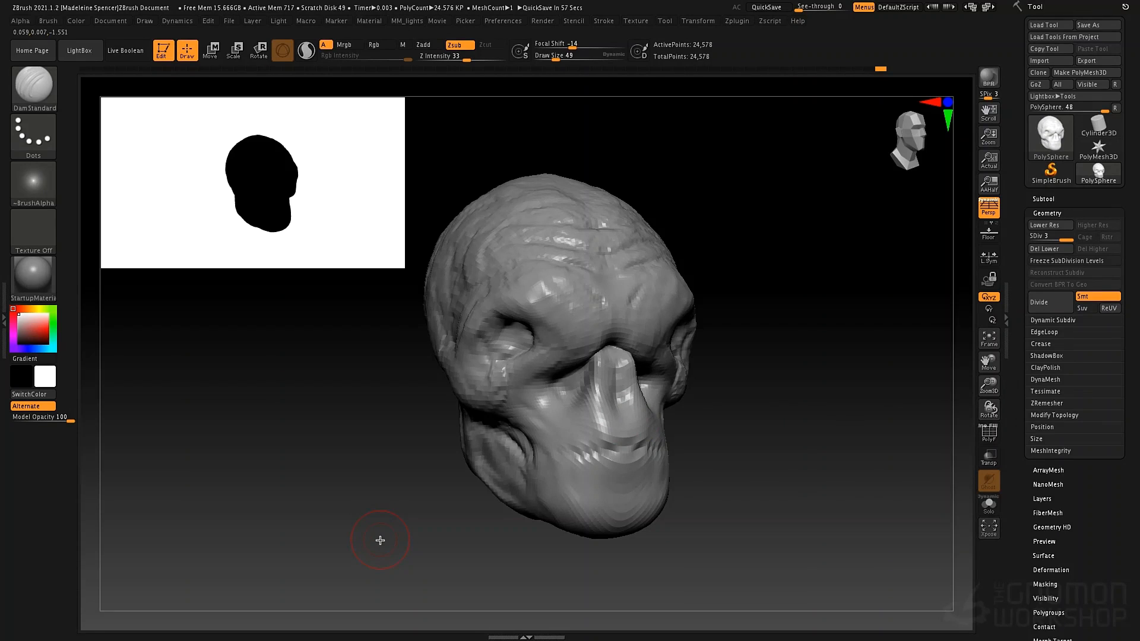
- Examine the head's wireframe at subdivision levels 1, 2 and 3, returning to level 3 and the plain shaded display
left_click(1032, 236)
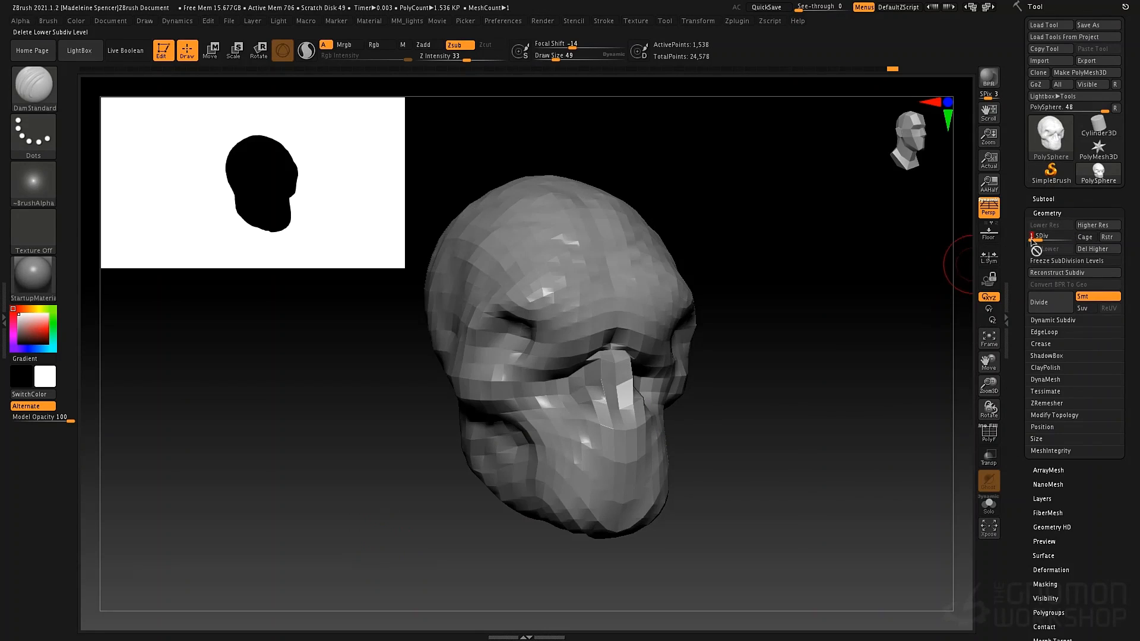
left_click_drag(1079, 242, 1005, 240)
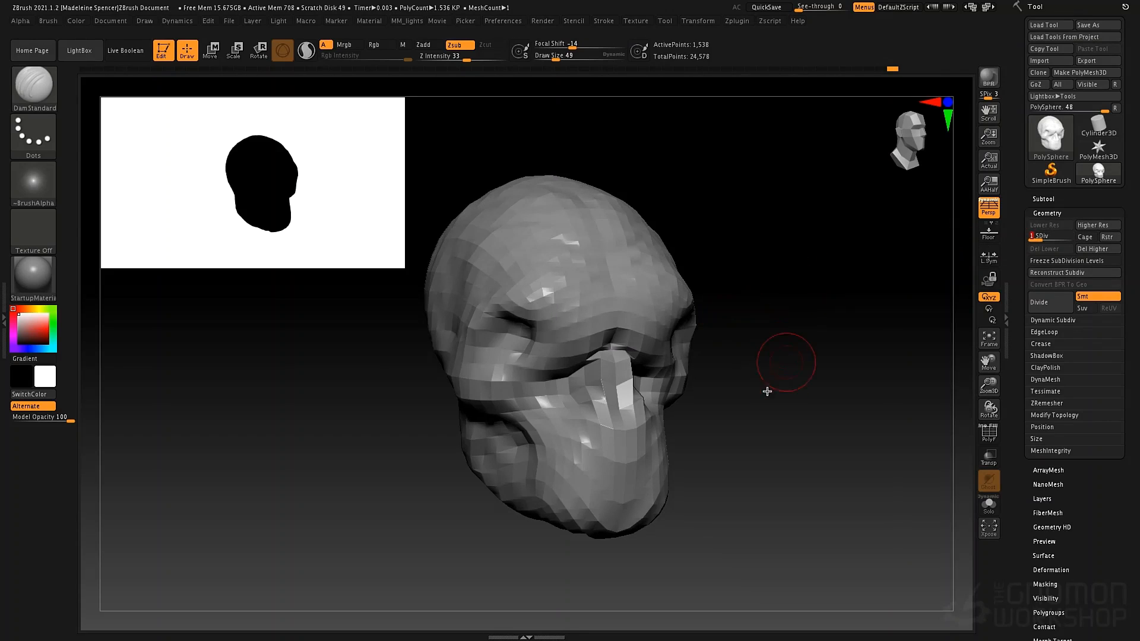
key("shift+f")
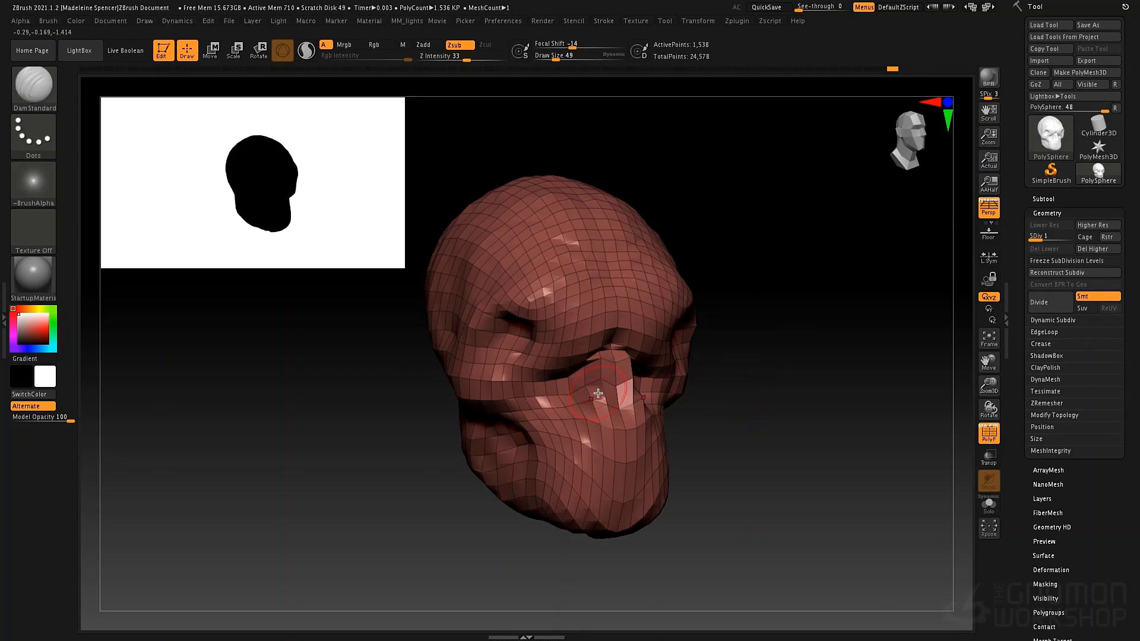
key("d")
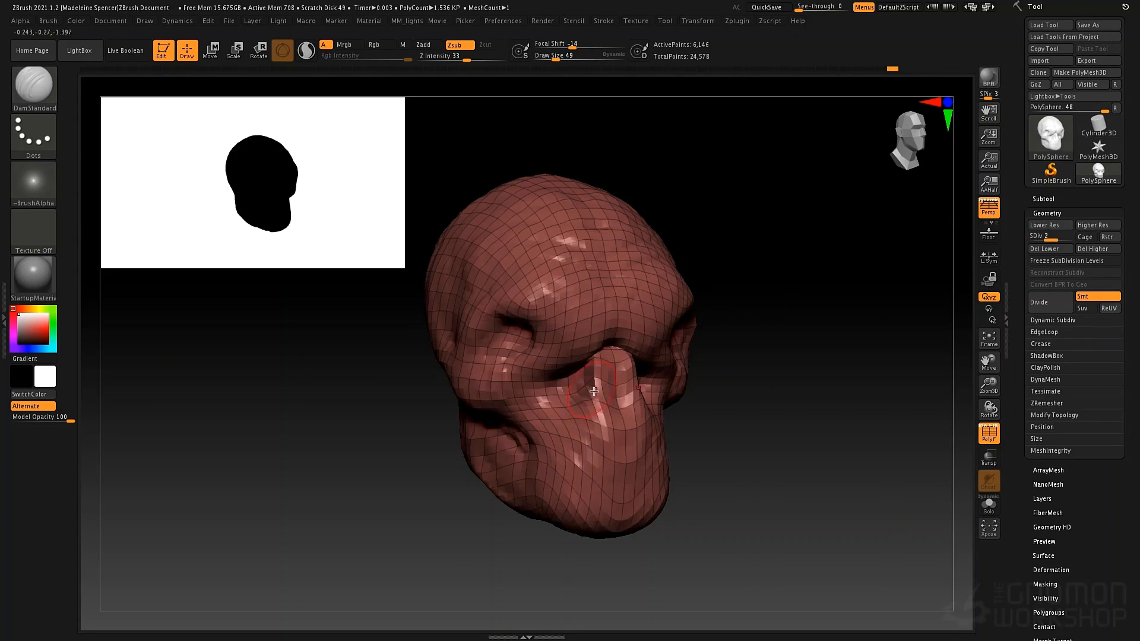
key("d")
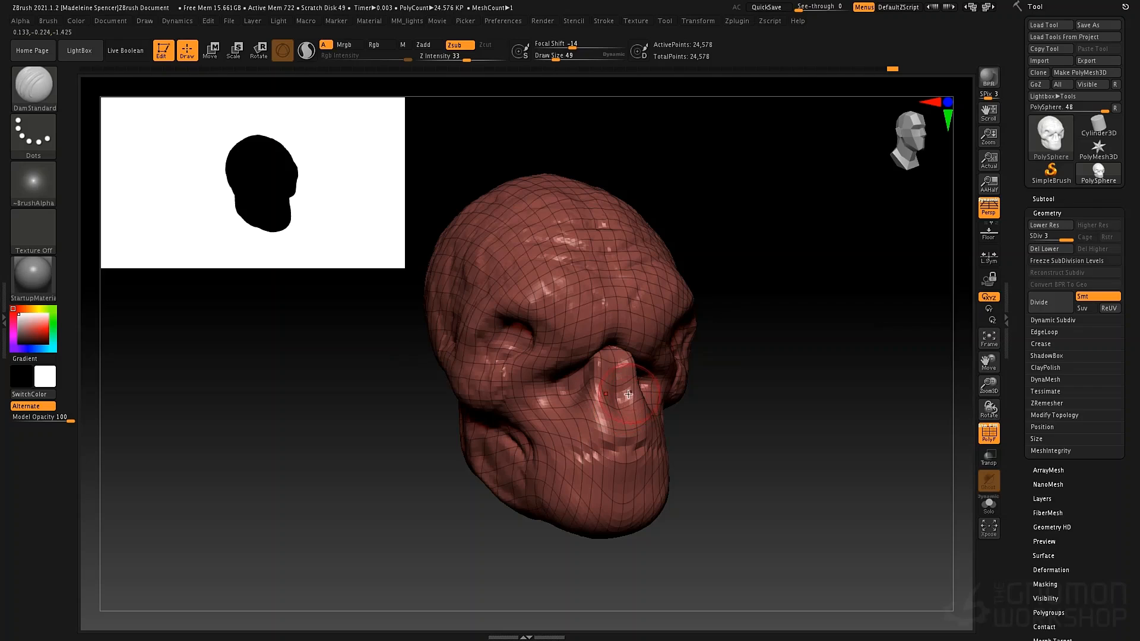
key("shift+d")
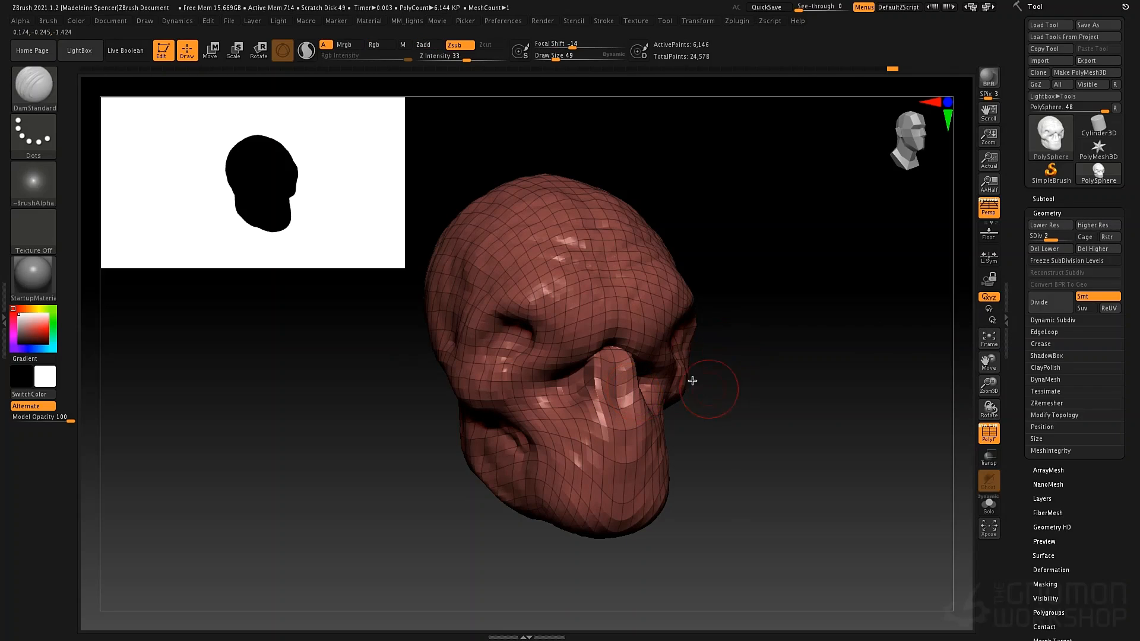
key("d")
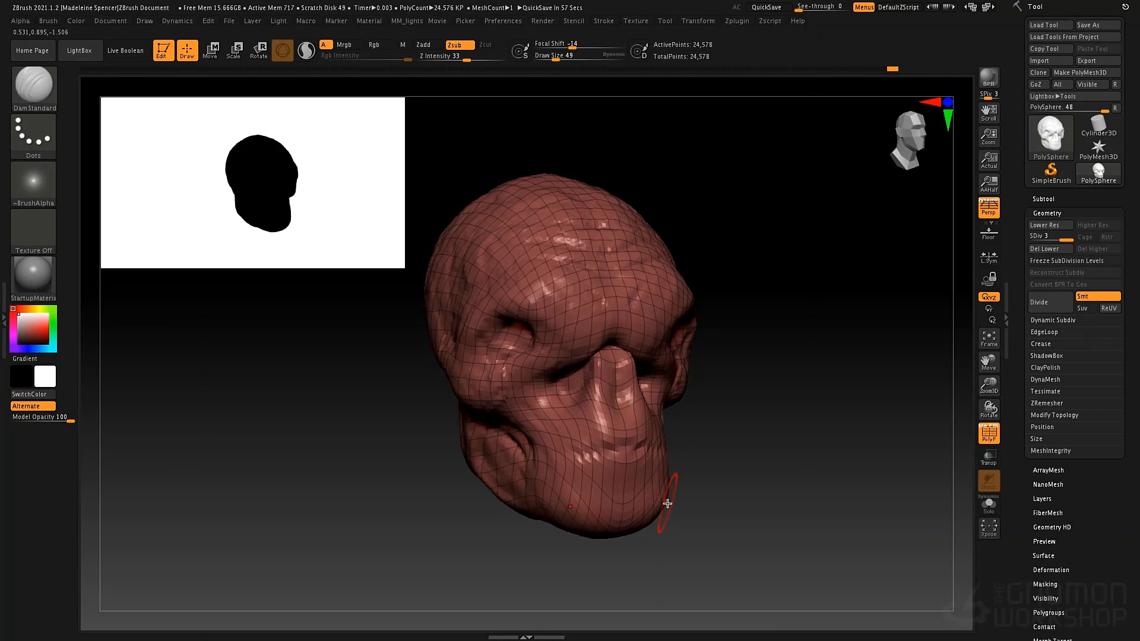
key("shift")
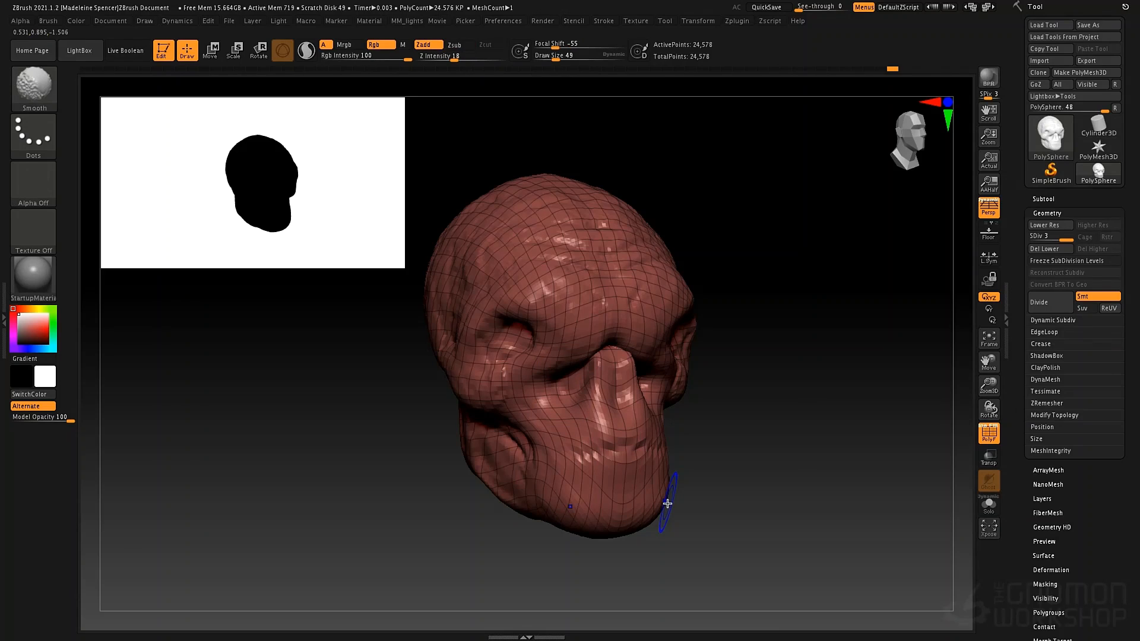
key("shift+f")
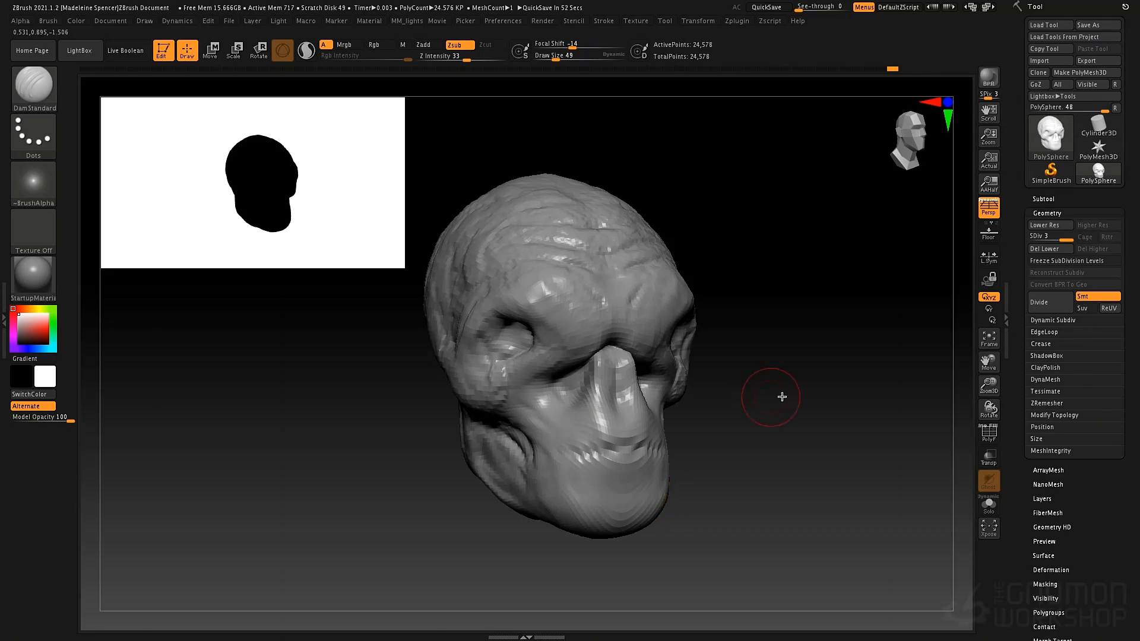
- Mask the underside of the skull where the neck attaches, and invert the mask to protect the rest of the head
mouse_move(782, 396)
left_mouse_down()
mouse_move(748, 410)
mouse_move(776, 423)
left_mouse_up()
left_click_drag(680, 433, 758, 461)
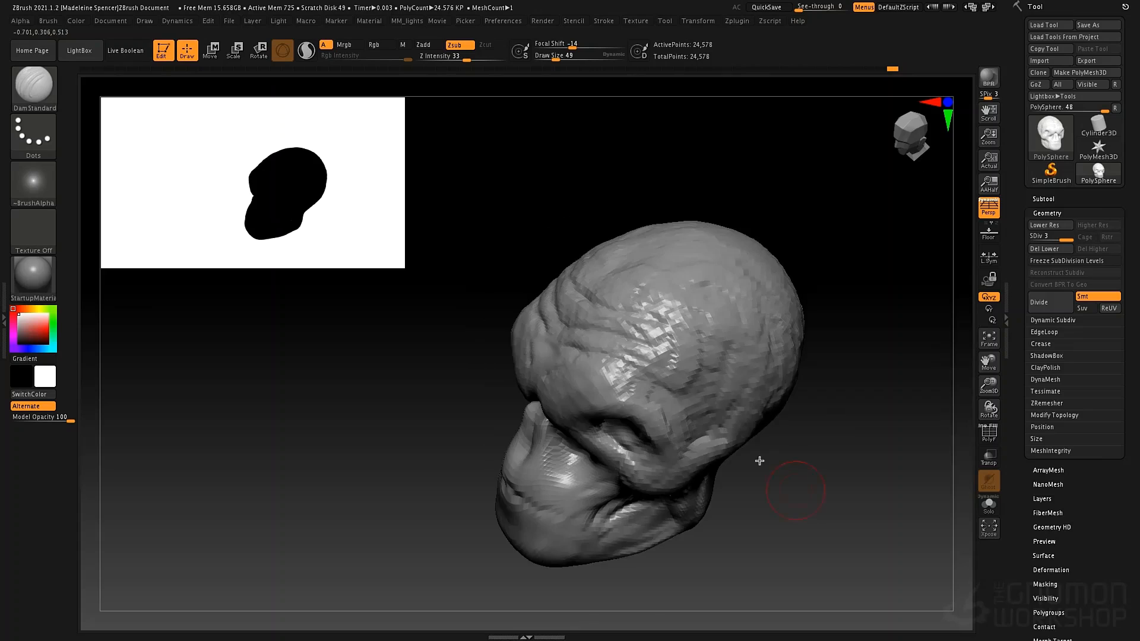
left_click_drag(781, 394, 678, 375)
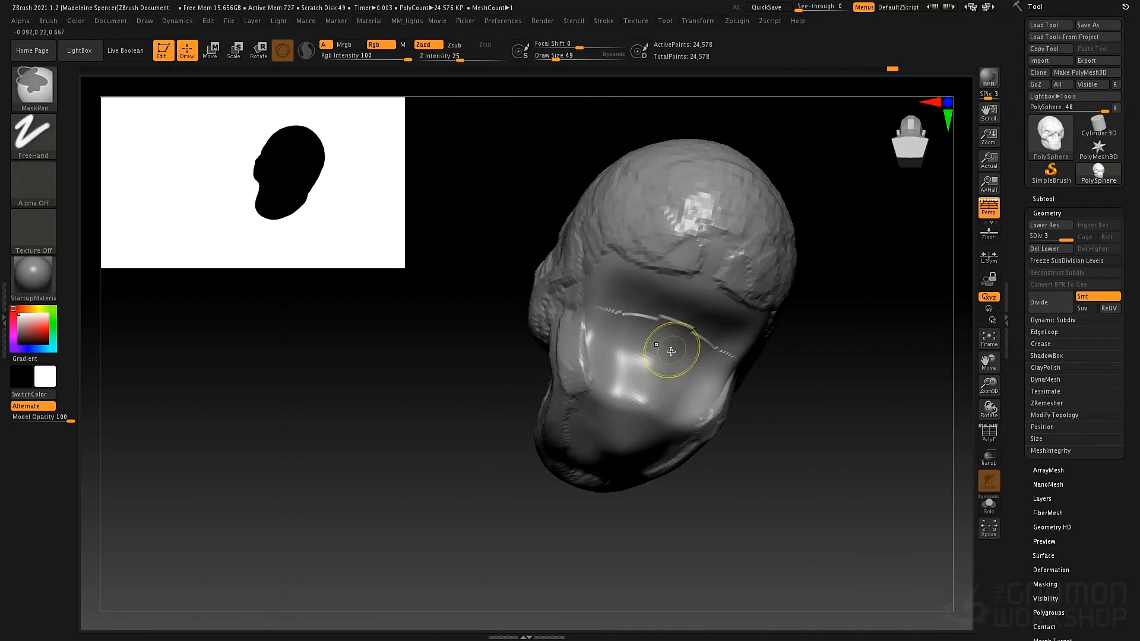
key("ctrl")
mouse_move(609, 345)
left_mouse_down("ctrl")
mouse_move(636, 297)
mouse_move(700, 308)
mouse_move(626, 426)
mouse_move(707, 267)
mouse_move(697, 289)
mouse_move(601, 353)
mouse_move(695, 358)
mouse_move(625, 383)
left_mouse_up("ctrl")
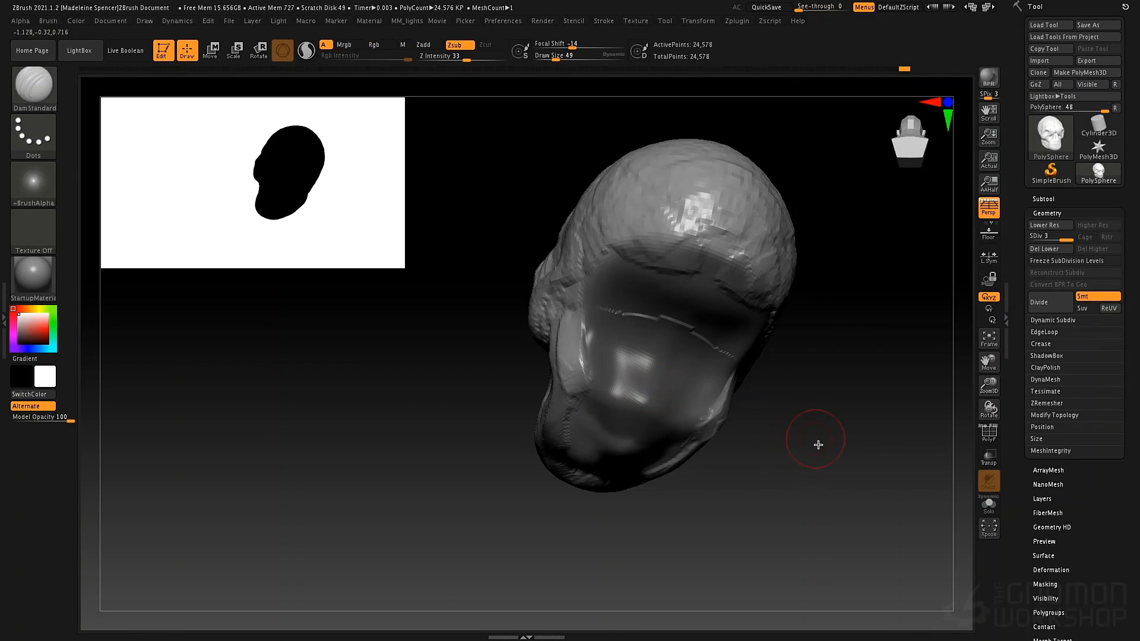
left_click(770, 440, "ctrl")
- Switch to the Move brush with Draw Size 477 and pull the unmasked underside down into a long neck
left_click_drag(768, 476, 784, 443, "alt")
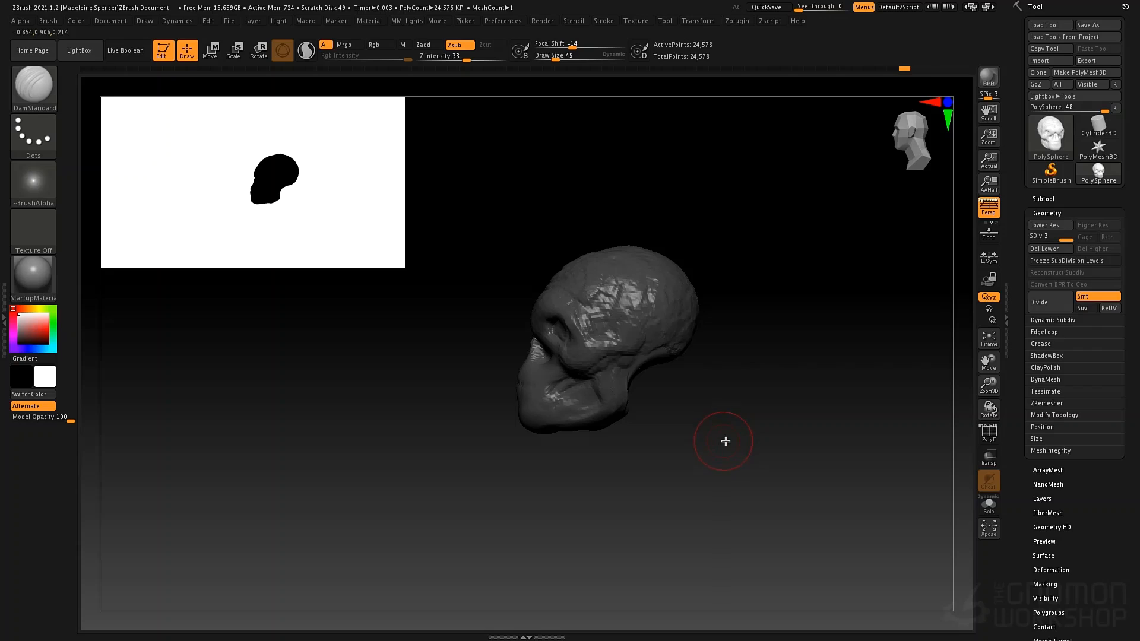
key("b")
key("m")
key("v")
key("space")
left_click_drag(711, 407, 752, 410)
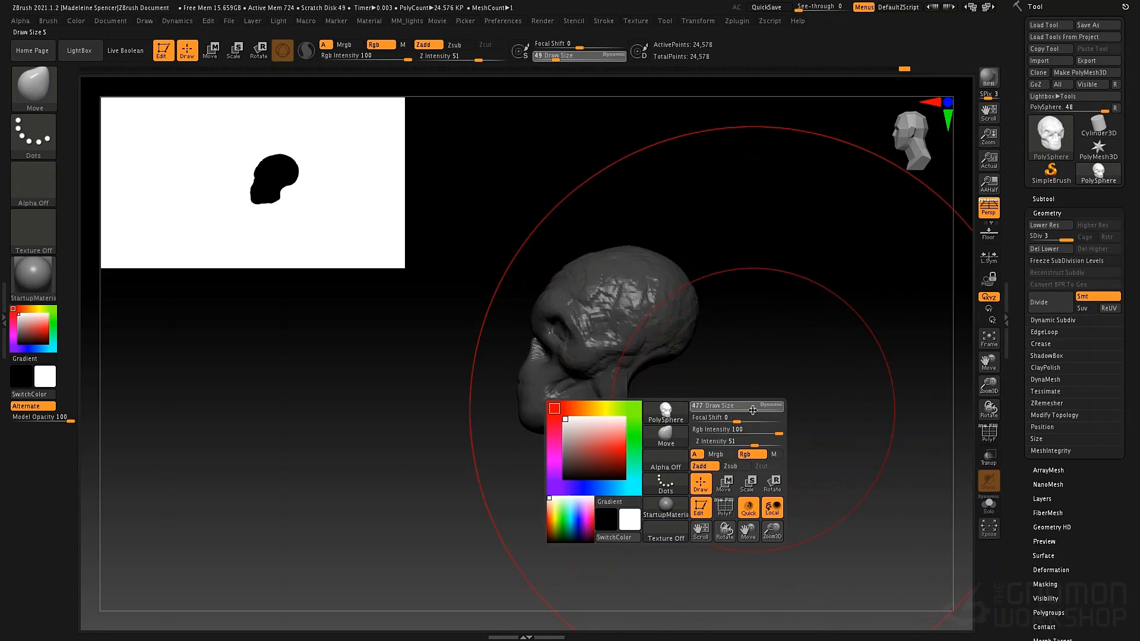
mouse_move(644, 410)
left_mouse_down()
mouse_move(687, 509)
mouse_move(677, 473)
mouse_move(657, 477)
left_mouse_up()
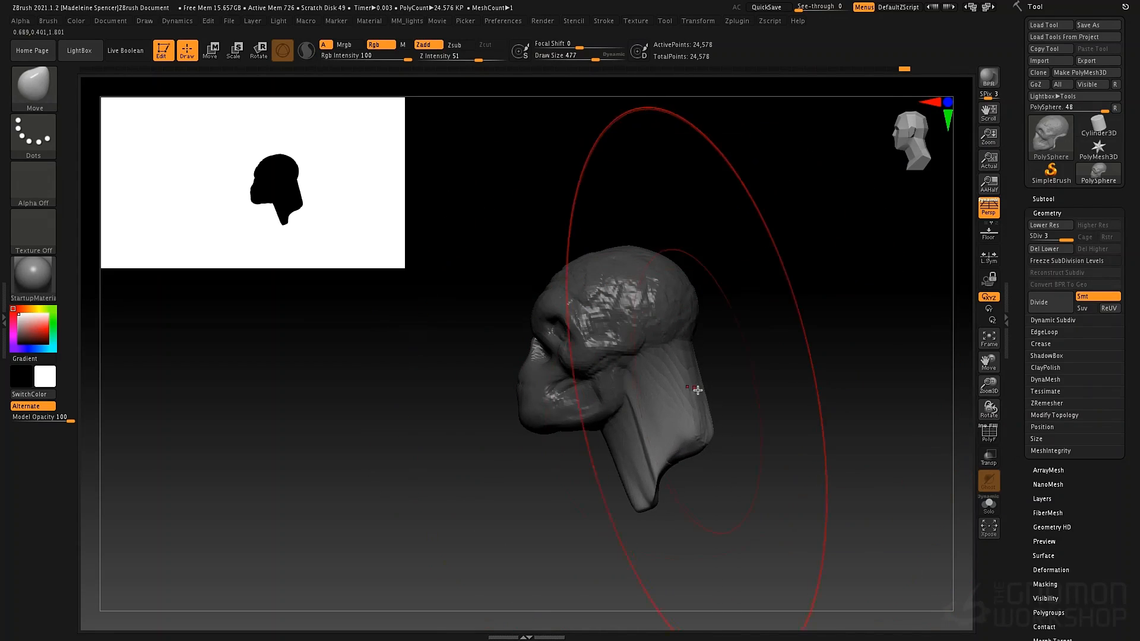
- Inspect the stretched neck polygons in wireframe and reduce the Move brush's Draw Size to 88
key("shift+f")
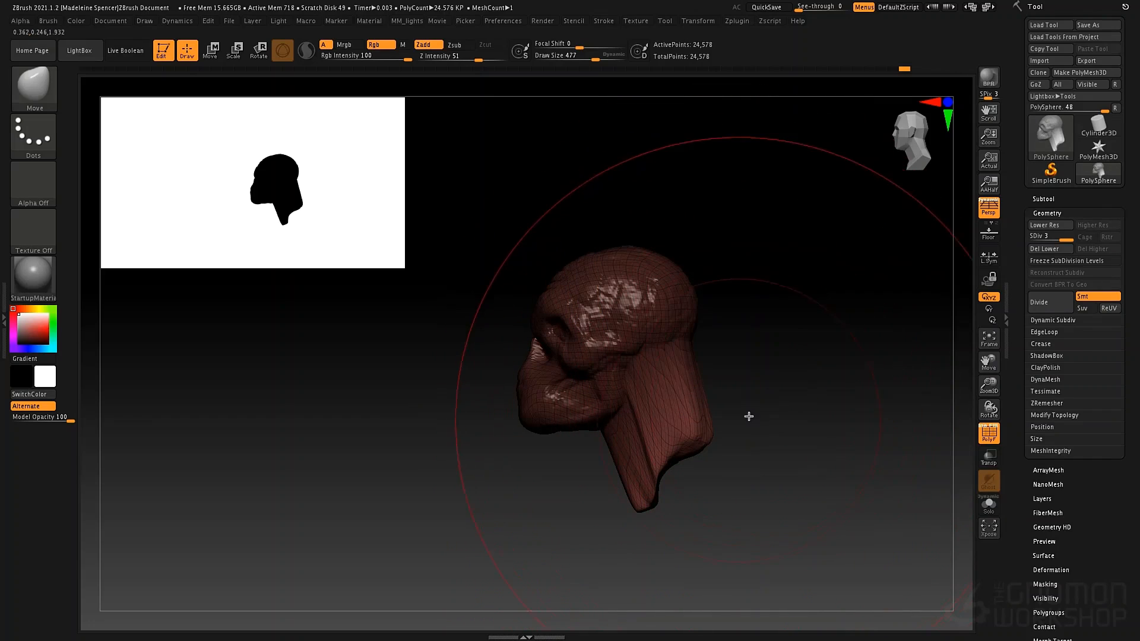
key("space")
left_click_drag(778, 383, 733, 390)
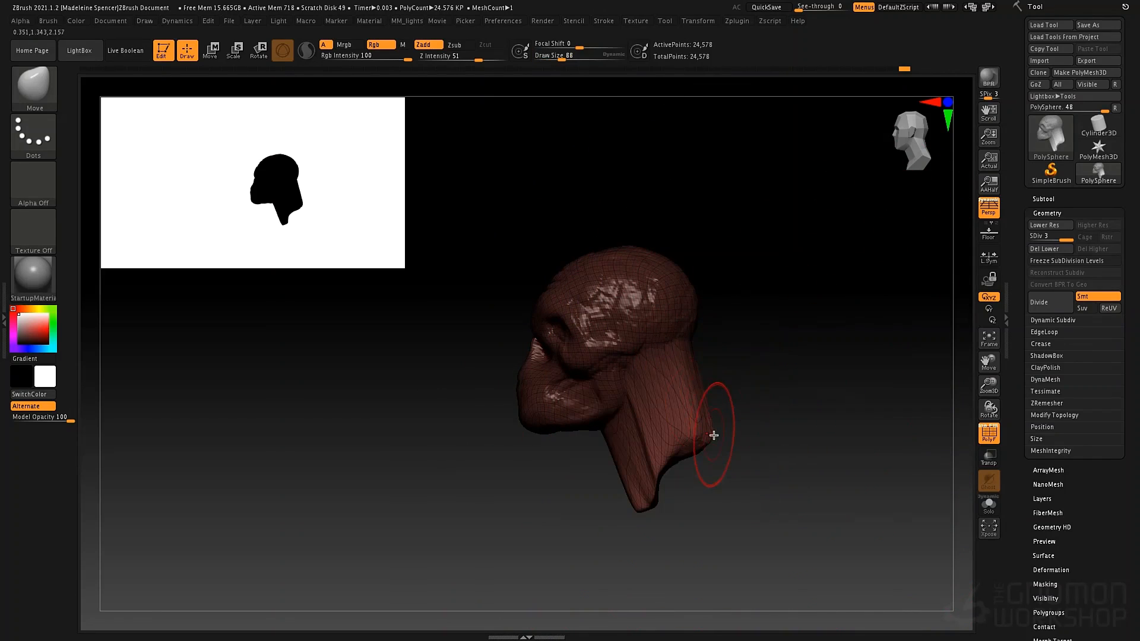
key("shift+f")
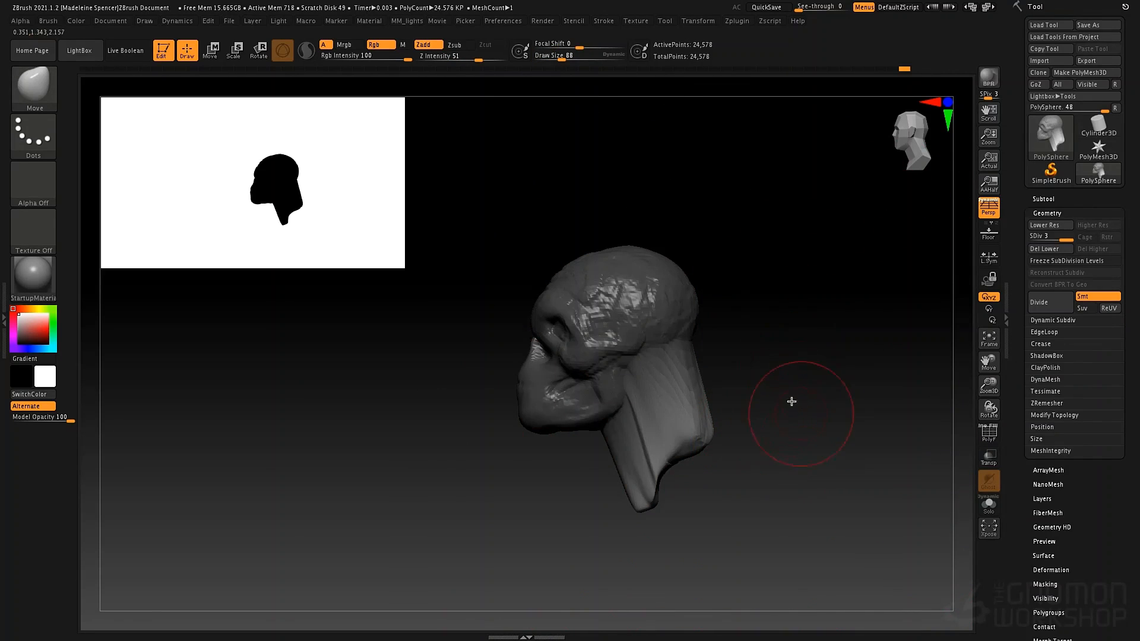
- Clear the mask and convert the head to DynaMesh at resolution 128 without freezing the subdivision levels
mouse_move(791, 402)
left_mouse_down()
mouse_move(715, 374)
mouse_move(682, 332)
left_mouse_up()
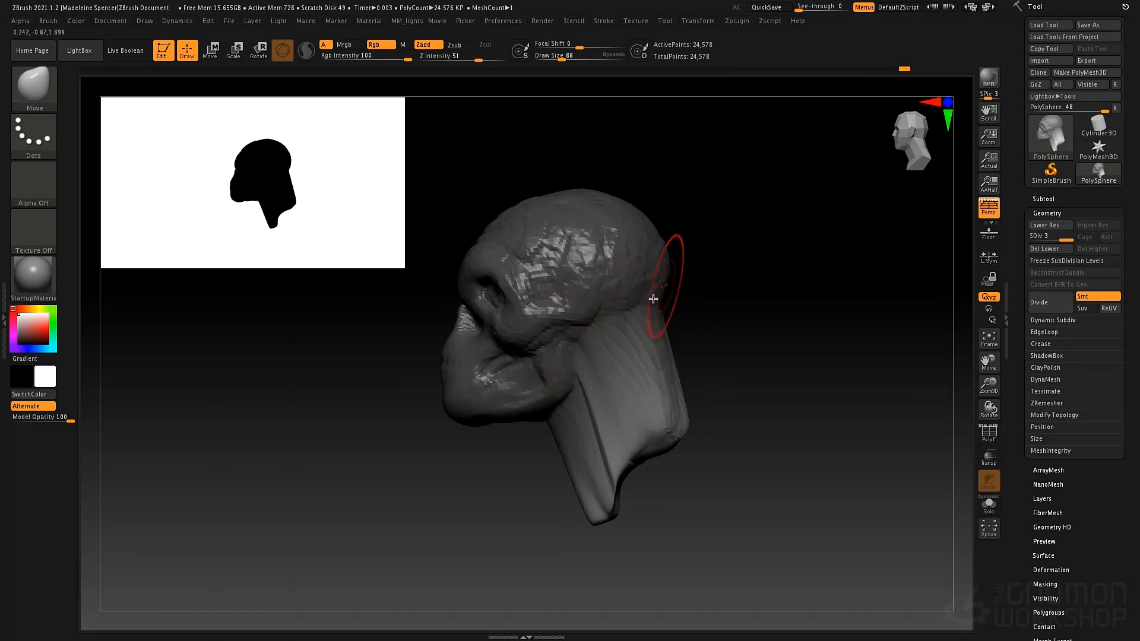
left_click_drag(779, 366, 810, 571, "ctrl")
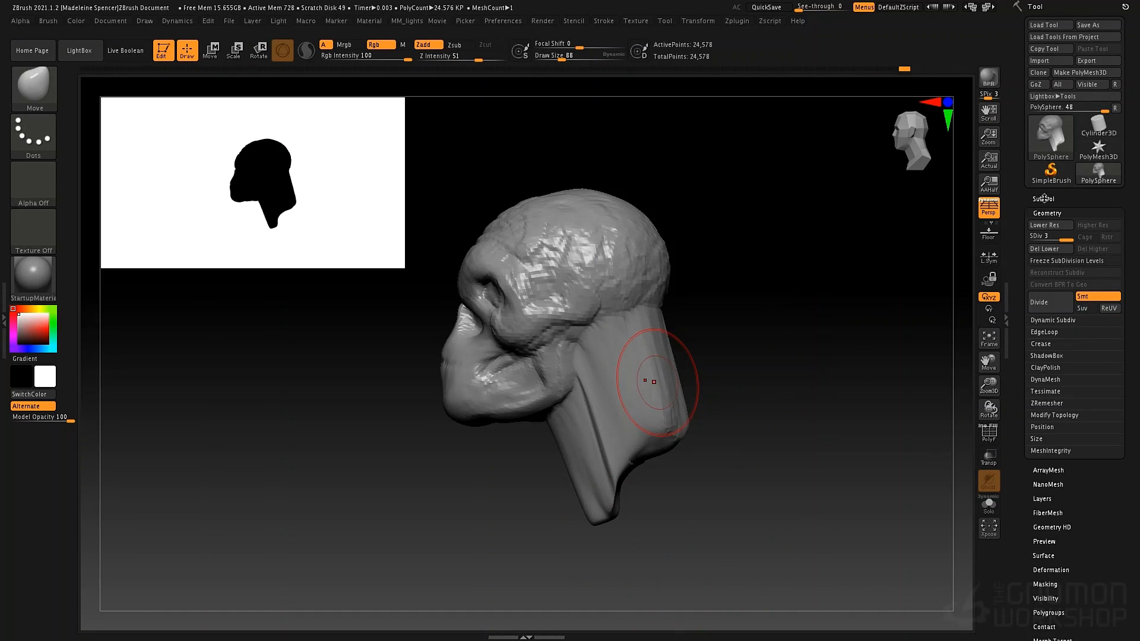
left_click(1054, 381)
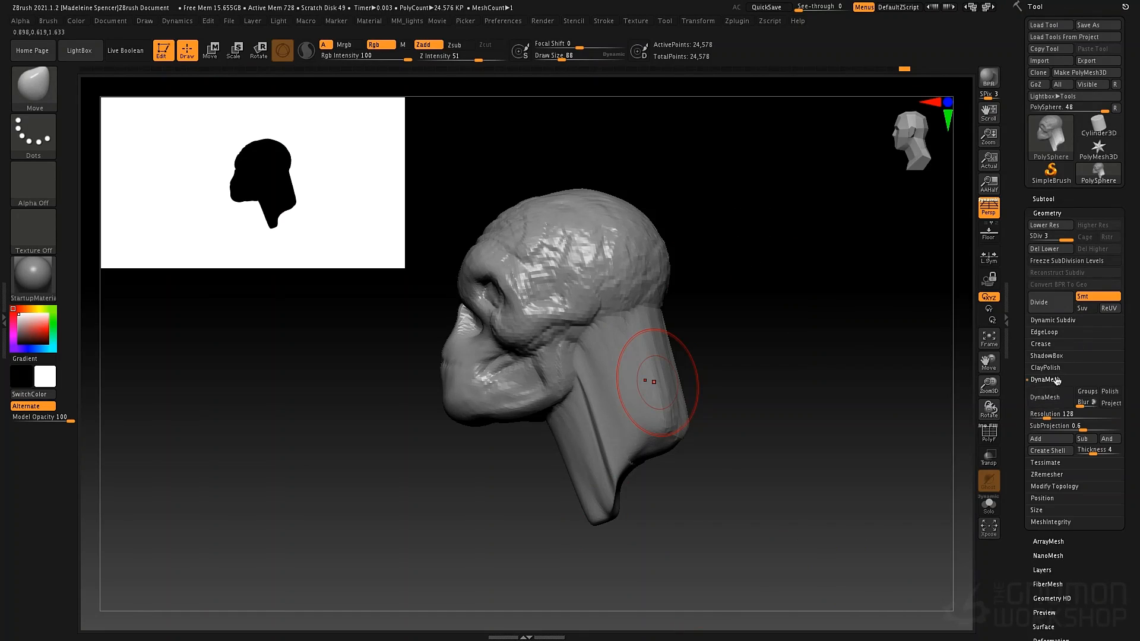
left_click(1048, 414)
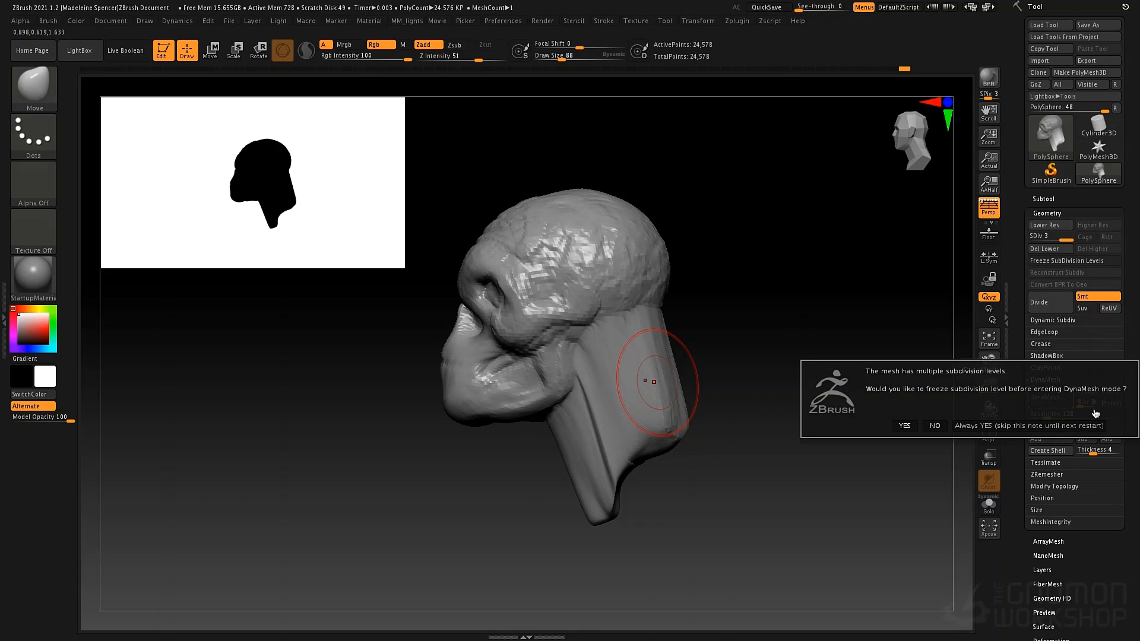
left_click(935, 426)
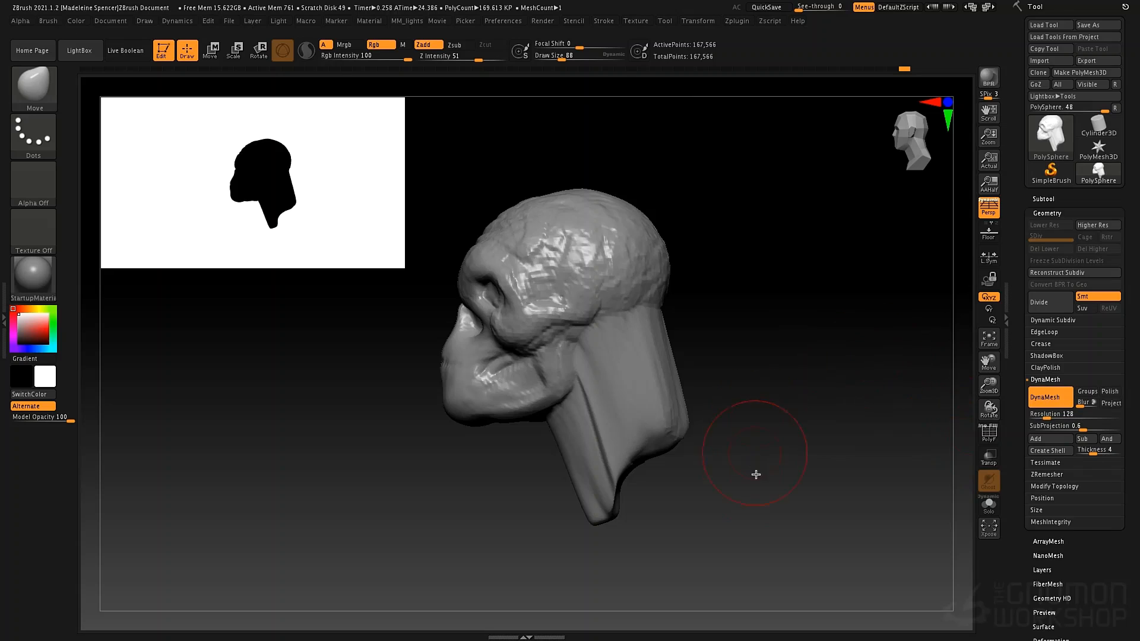
- Compare the wireframe before and after the DynaMesh conversion by undoing and redoing it, keeping the DynaMesh version
left_click_drag(756, 473, 828, 488)
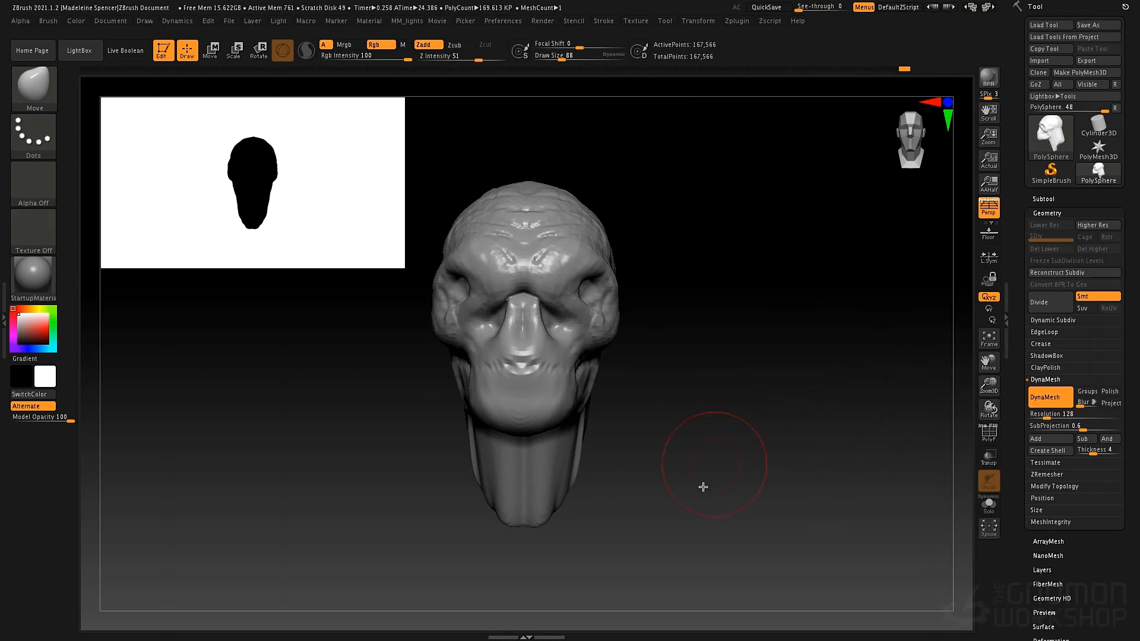
left_click_drag(700, 483, 834, 439)
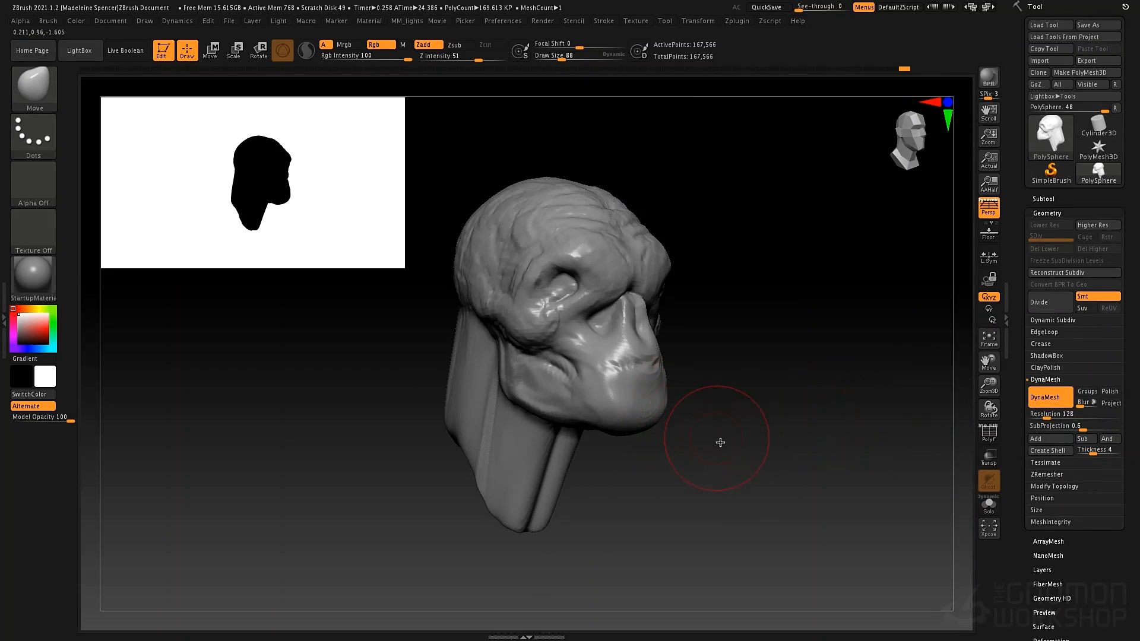
key("shift+f")
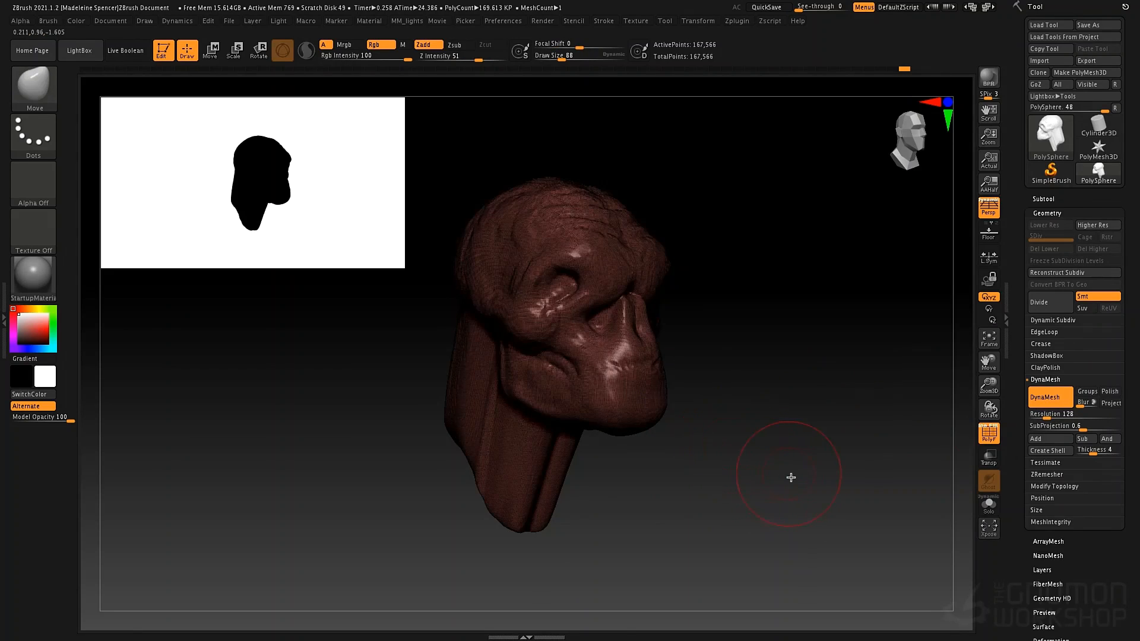
left_click_drag(790, 477, 688, 499)
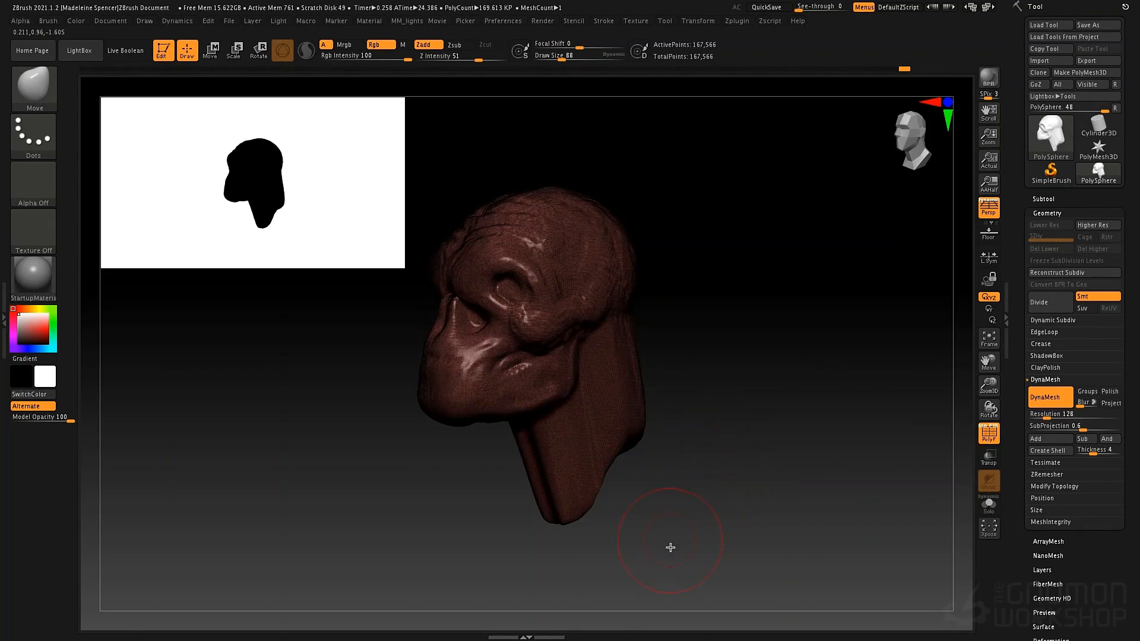
key("ctrl+z")
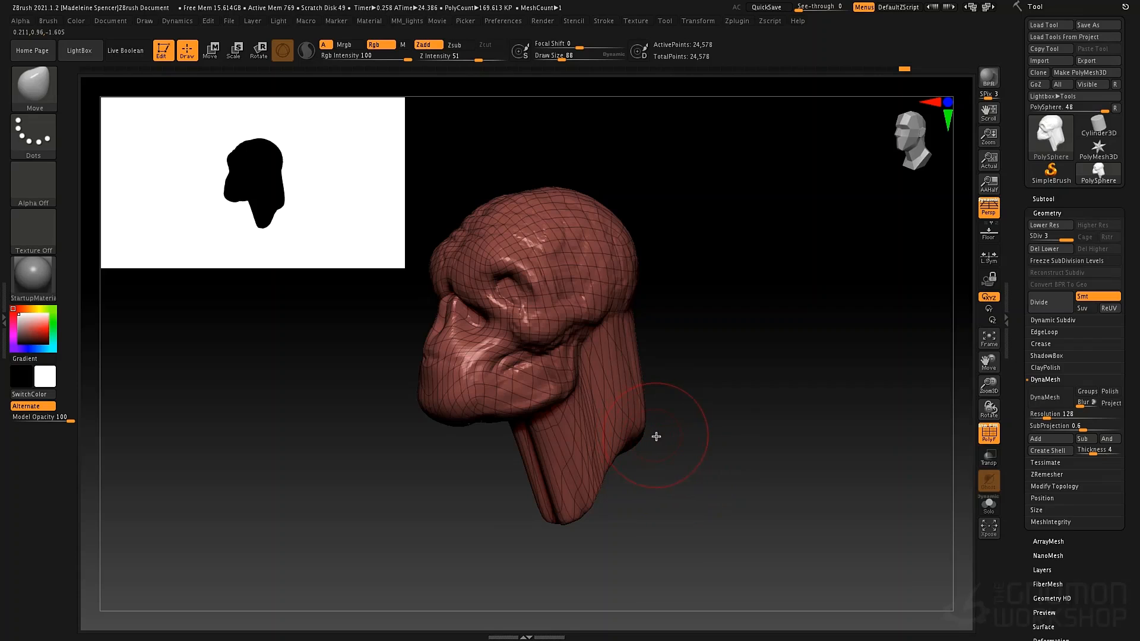
key("ctrl+shift+z")
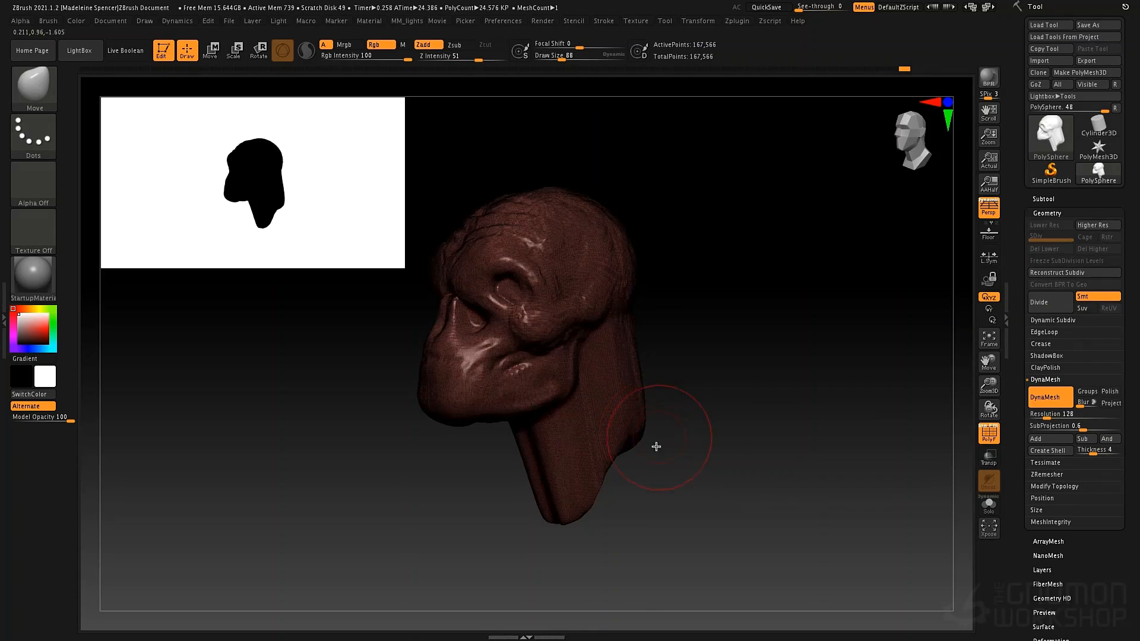
- Examine the remeshed polygon distribution up close on the skull, cheek and neck, and restore the plain shaded display
right_click_drag(585, 283, 627, 512, "ctrl")
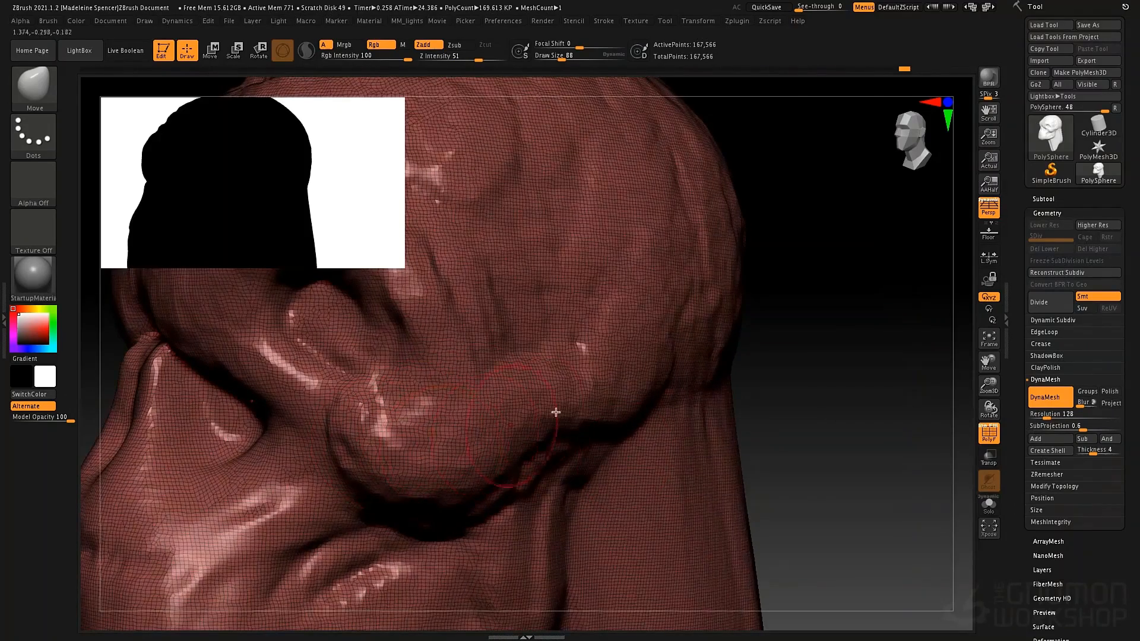
right_click_drag(795, 437, 769, 397, "ctrl")
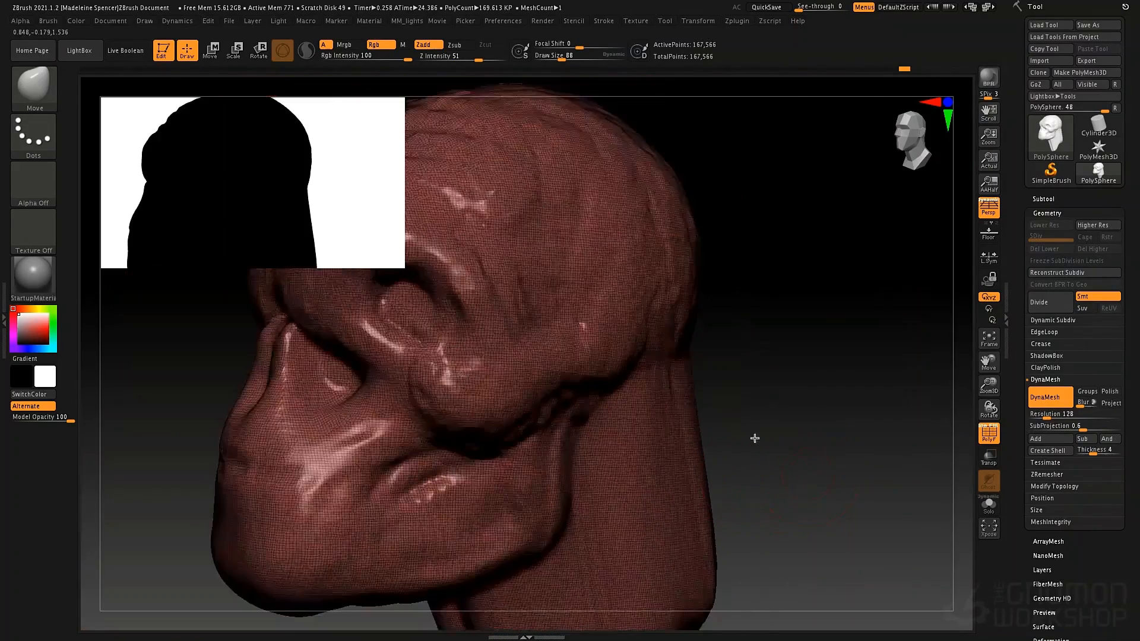
right_click_drag(757, 493, 797, 423, "alt")
right_click_drag(762, 458, 733, 475, "ctrl")
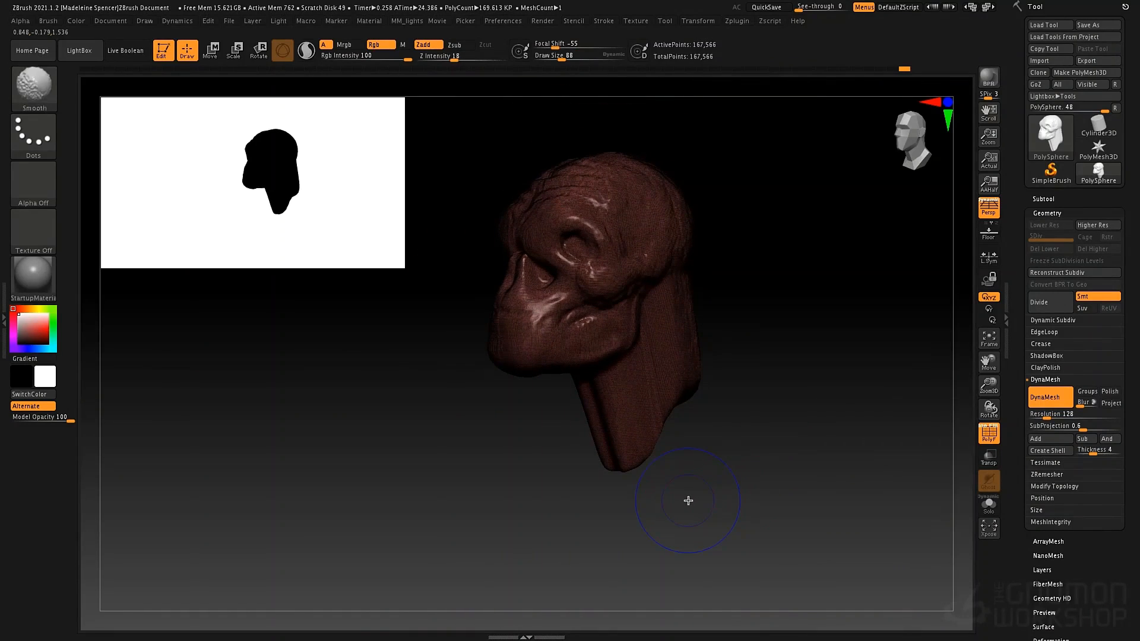
key("shift+f")
left_click_drag(732, 373, 689, 463)
key("ctrl")
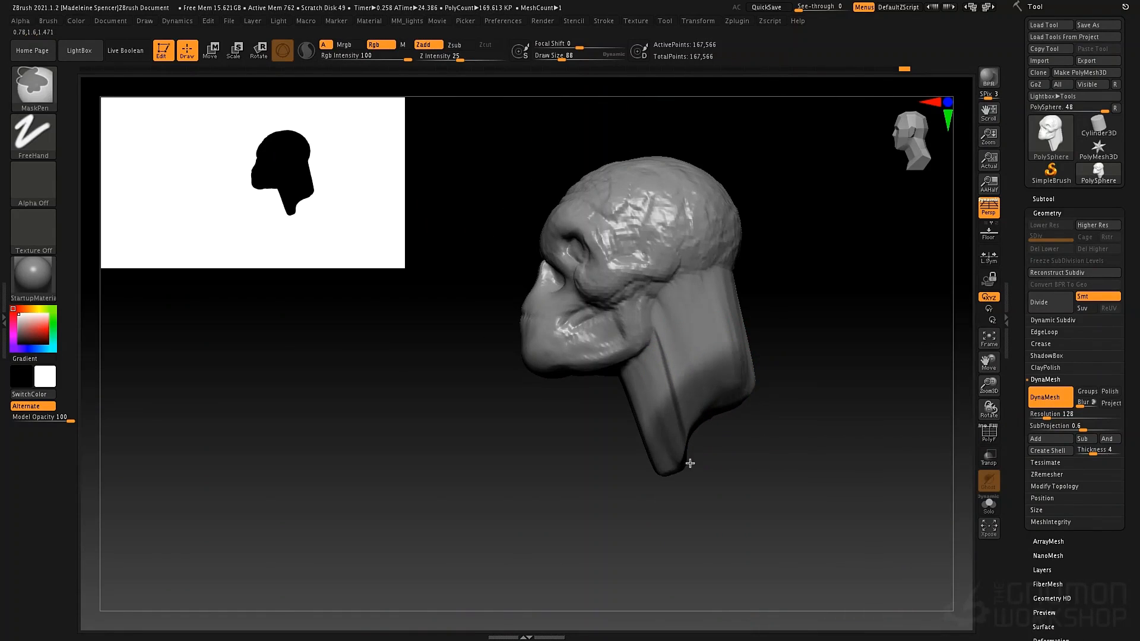
- Mask the lower part of the neck and invert the mask so the head is protected and the neck base stays editable
mouse_move(713, 416)
left_mouse_down("ctrl")
mouse_move(678, 466)
mouse_move(605, 441)
left_mouse_up("ctrl")
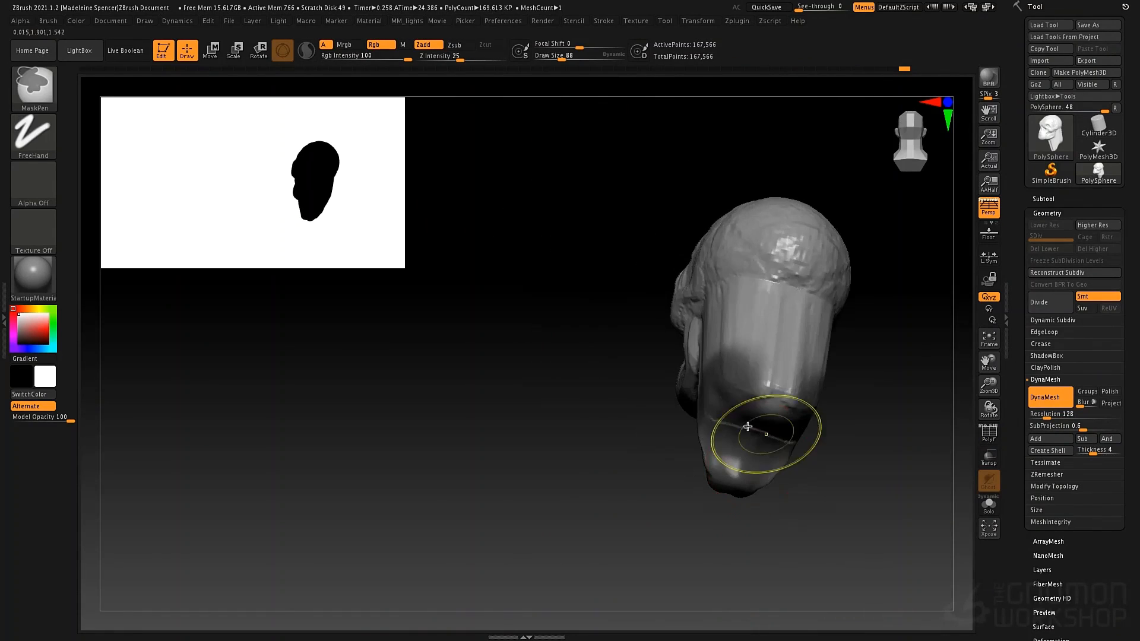
mouse_move(761, 435)
left_mouse_down("ctrl")
mouse_move(735, 448)
mouse_move(754, 432)
mouse_move(766, 392)
left_mouse_up("ctrl")
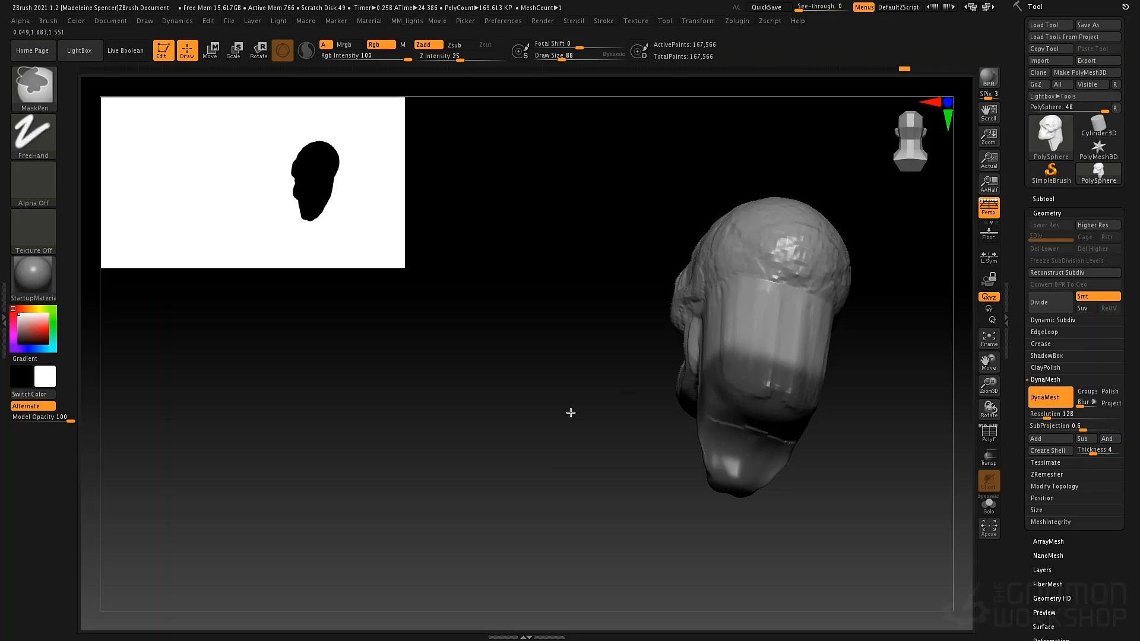
left_click(557, 475, "ctrl")
mouse_move(555, 475)
left_mouse_down()
mouse_move(539, 499)
mouse_move(501, 499)
mouse_move(508, 473)
left_mouse_up()
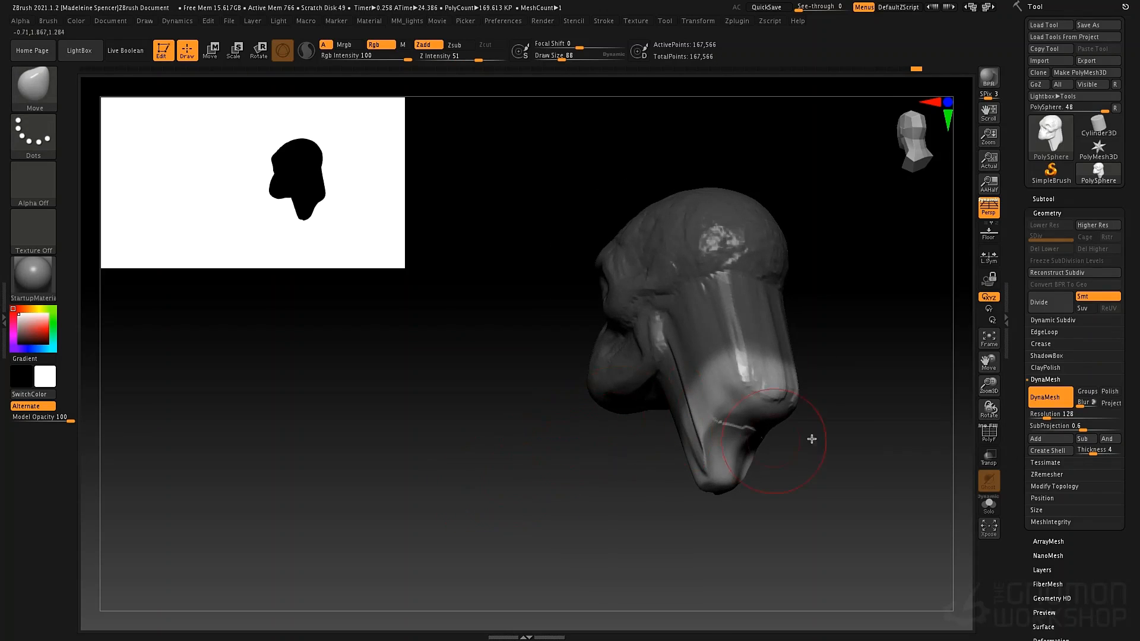
- With the Move brush at Draw Size 223, pull the unmasked neck base outward and down into broad shoulders and a chest
left_click_drag(650, 492, 692, 478)
key("space")
left_click_drag(782, 425, 918, 501)
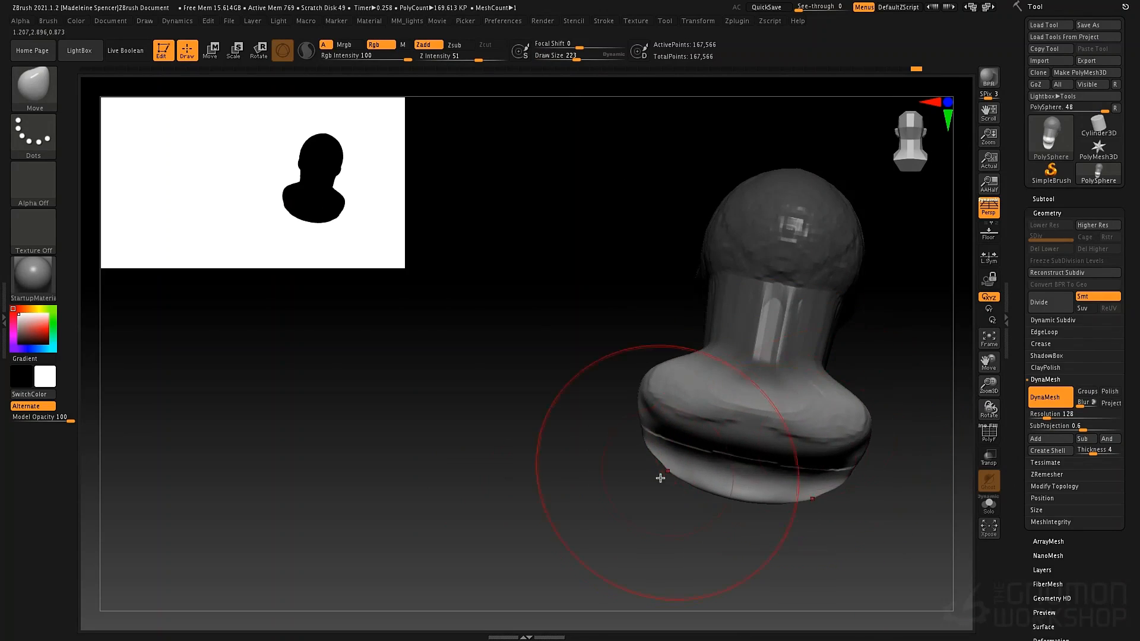
left_click_drag(661, 470, 706, 485)
left_click_drag(575, 536, 570, 554)
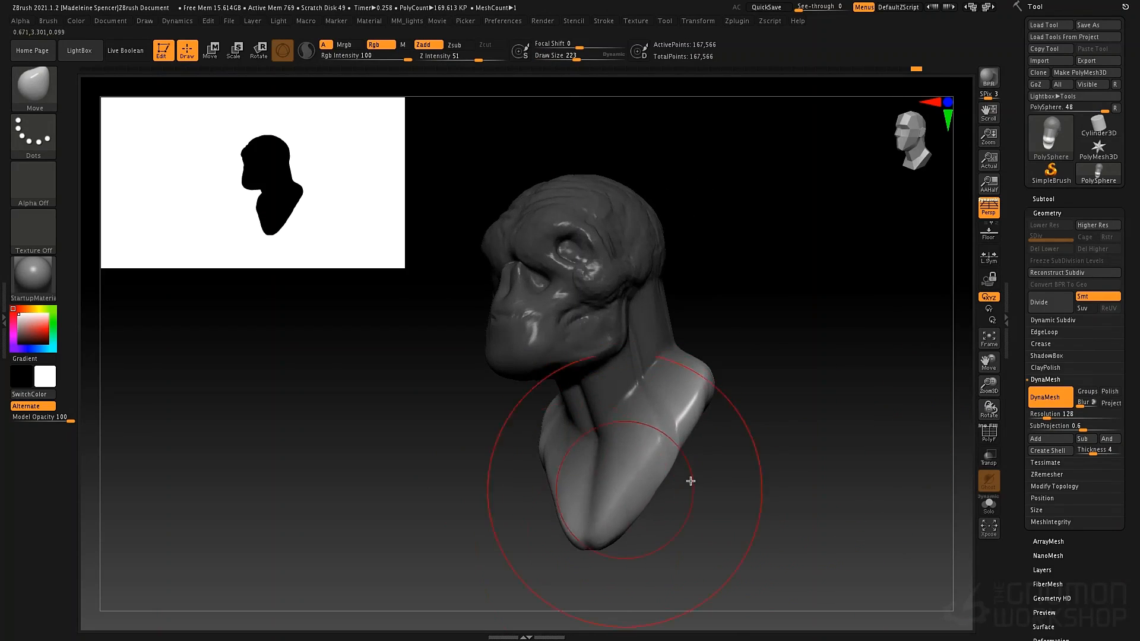
left_click_drag(693, 481, 766, 484)
left_click_drag(646, 476, 670, 489)
mouse_move(667, 444)
left_mouse_down()
mouse_move(750, 433)
mouse_move(570, 414)
mouse_move(521, 425)
left_mouse_up()
left_click_drag(753, 415, 659, 422)
- Display the wireframe on the stretched bust, reduce the Draw Size to 106 and clear the mask
key("shift")
key("shift+f")
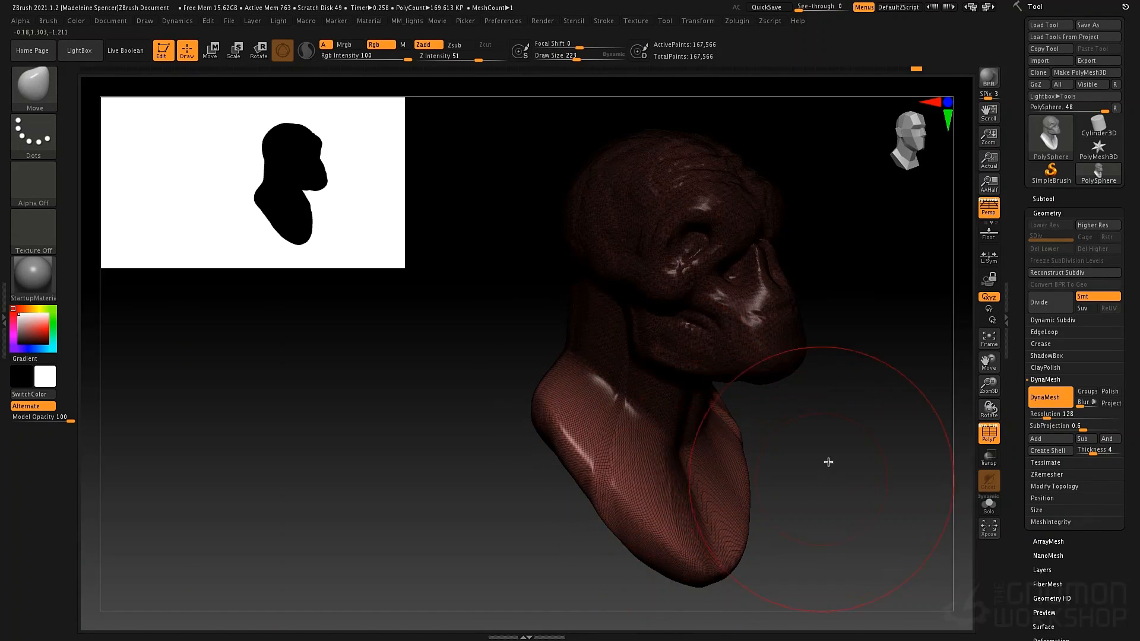
key("space")
mouse_move(825, 419)
left_mouse_down()
mouse_move(812, 420)
mouse_move(877, 609)
left_mouse_up()
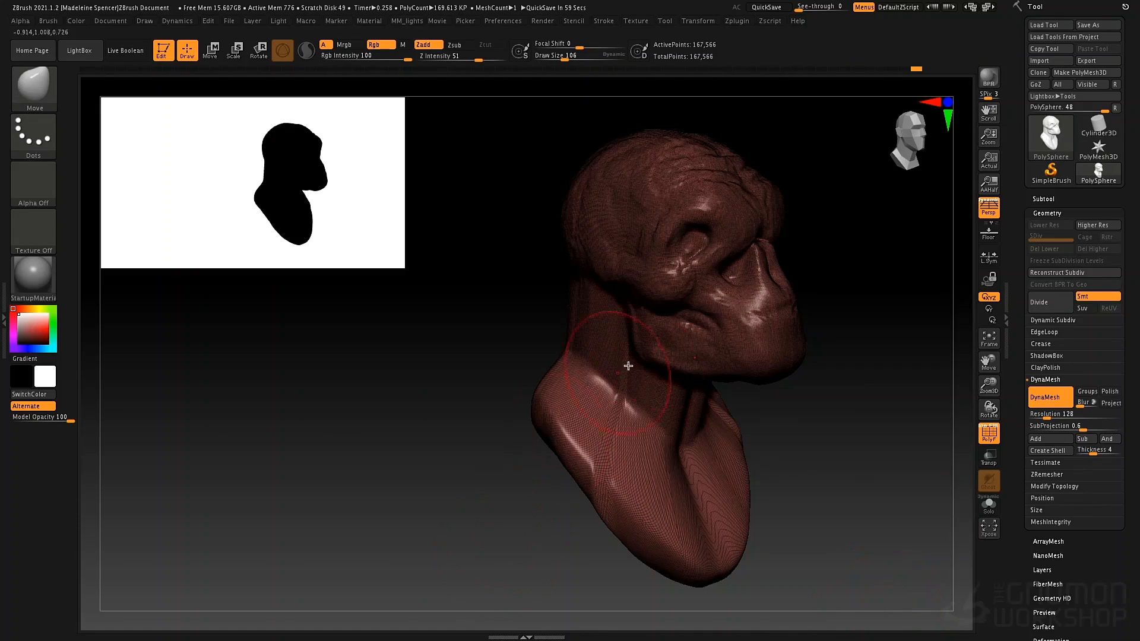
- Try smoothing the side of the skull around the eye socket and undo it
mouse_move(667, 263)
left_mouse_down("shift")
mouse_move(656, 221)
mouse_move(696, 300)
mouse_move(663, 209)
left_mouse_up("shift")
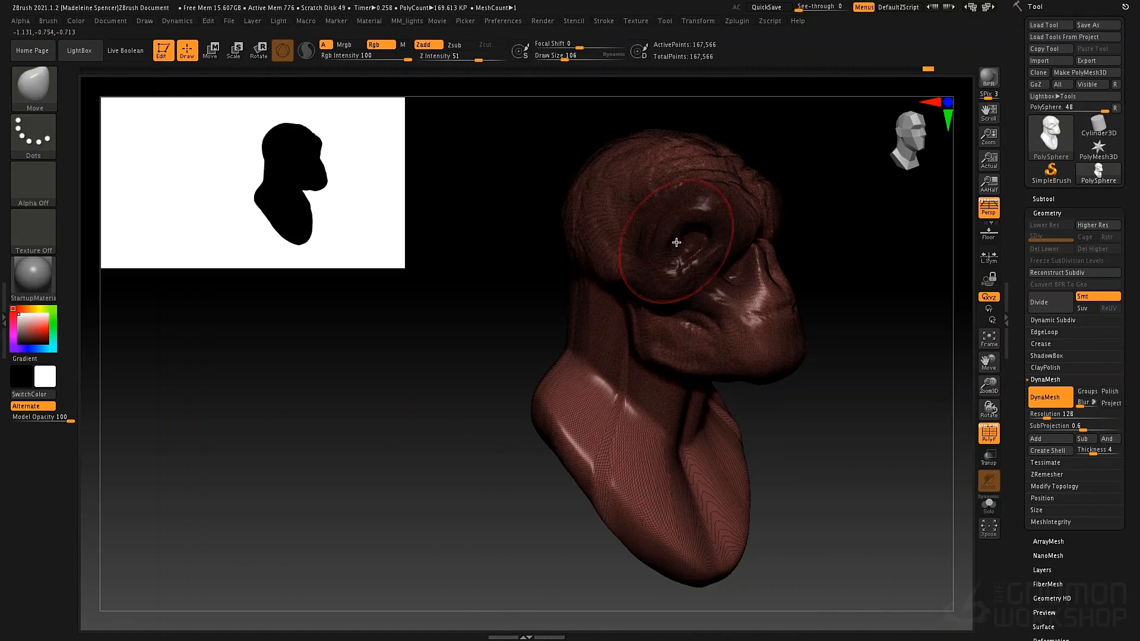
key("ctrl+z")
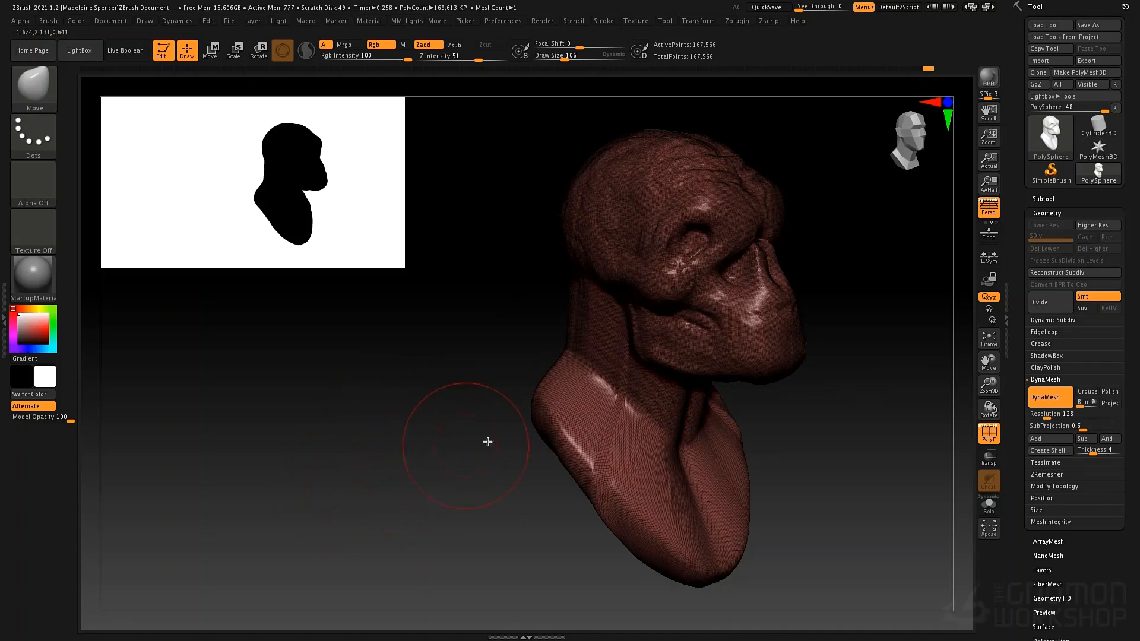
- Remesh the bust with DynaMesh at resolution 128 and hide the wireframe
key("ctrl")
left_click_drag(233, 573, 236, 570, "ctrl")
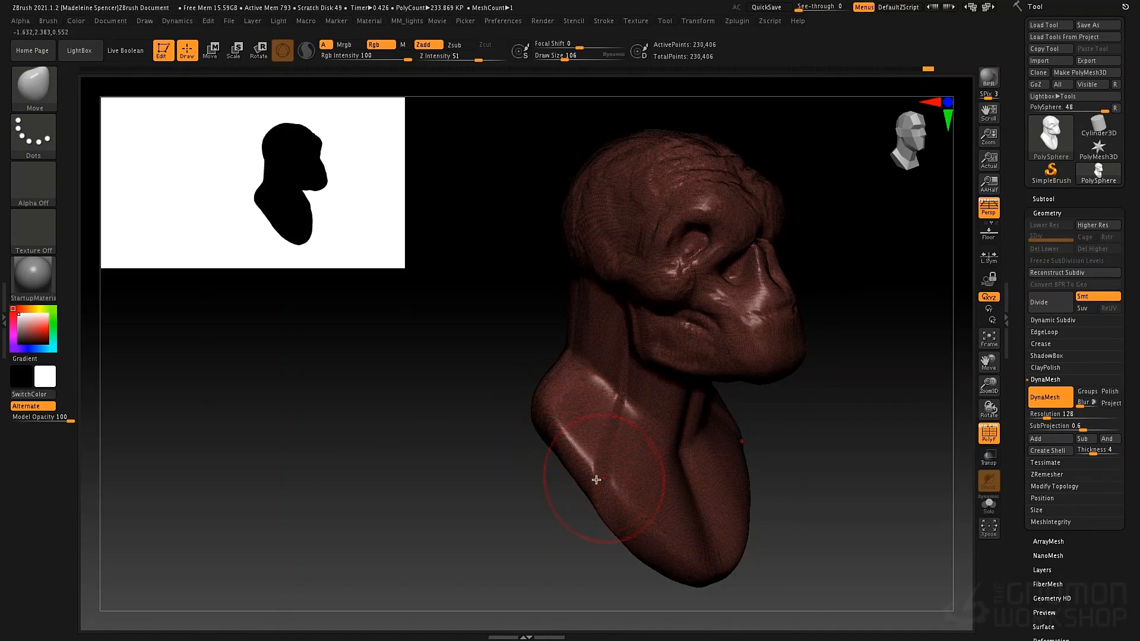
left_click_drag(445, 520, 388, 545, "shift")
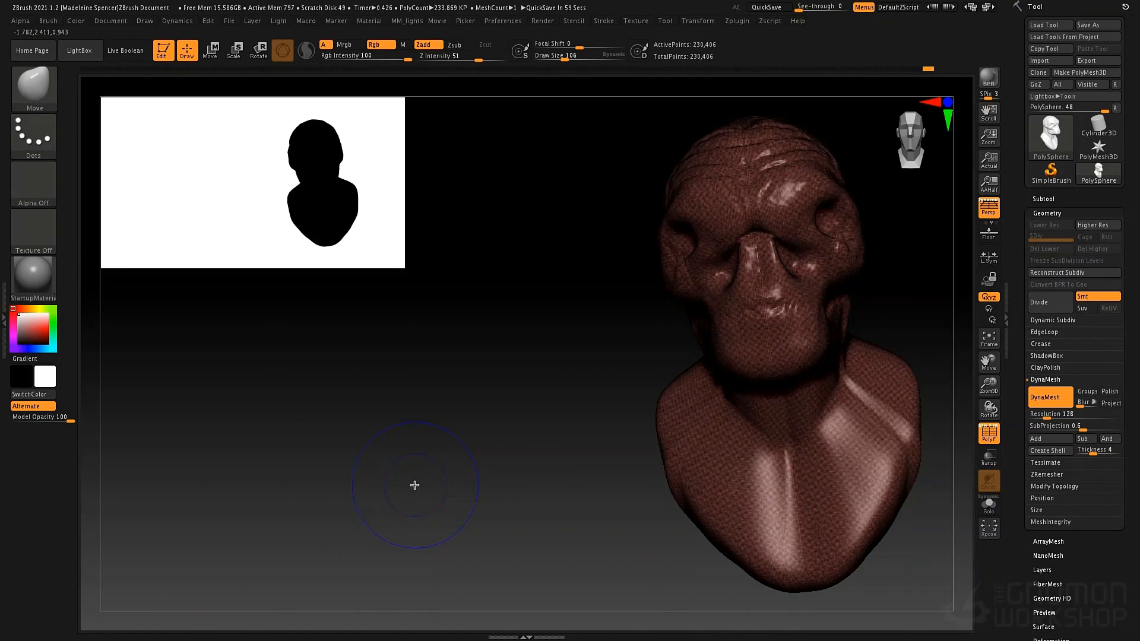
key("shift+f")
- Reduce the brush Draw Size to 65 for working around the neck and the back of the skull
left_click_drag(472, 491, 326, 455, "alt")
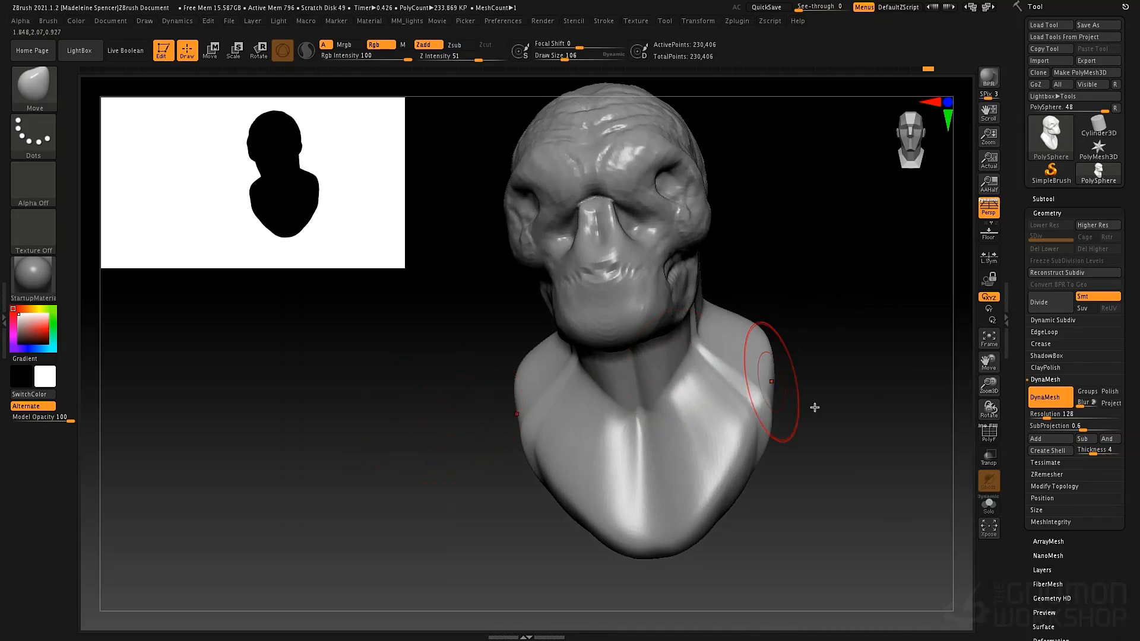
left_click_drag(814, 407, 676, 445)
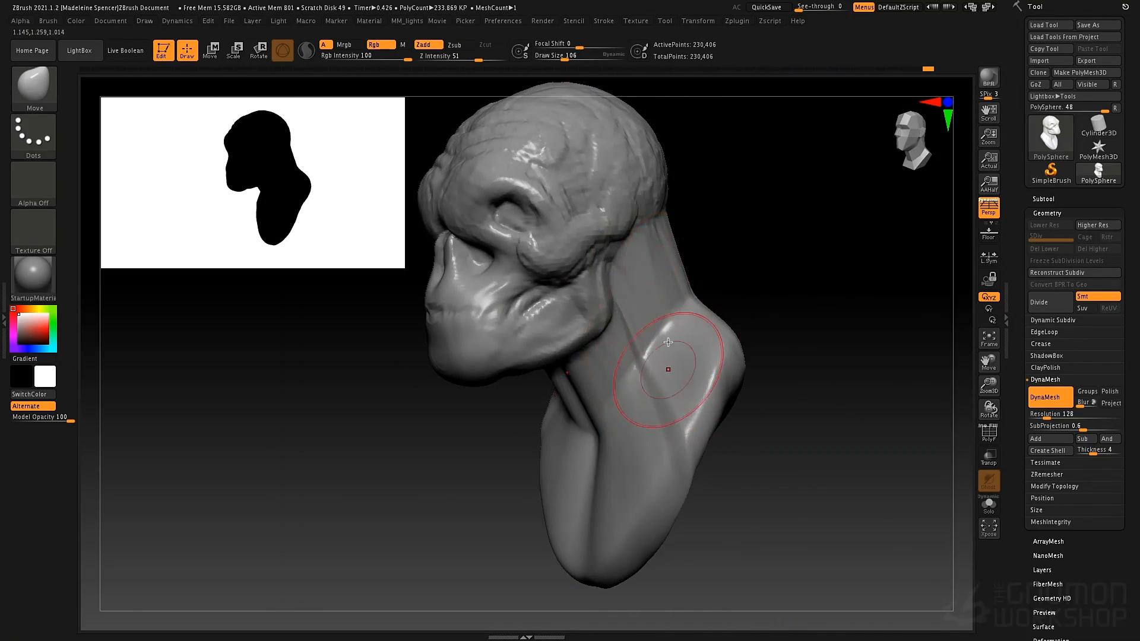
key("space")
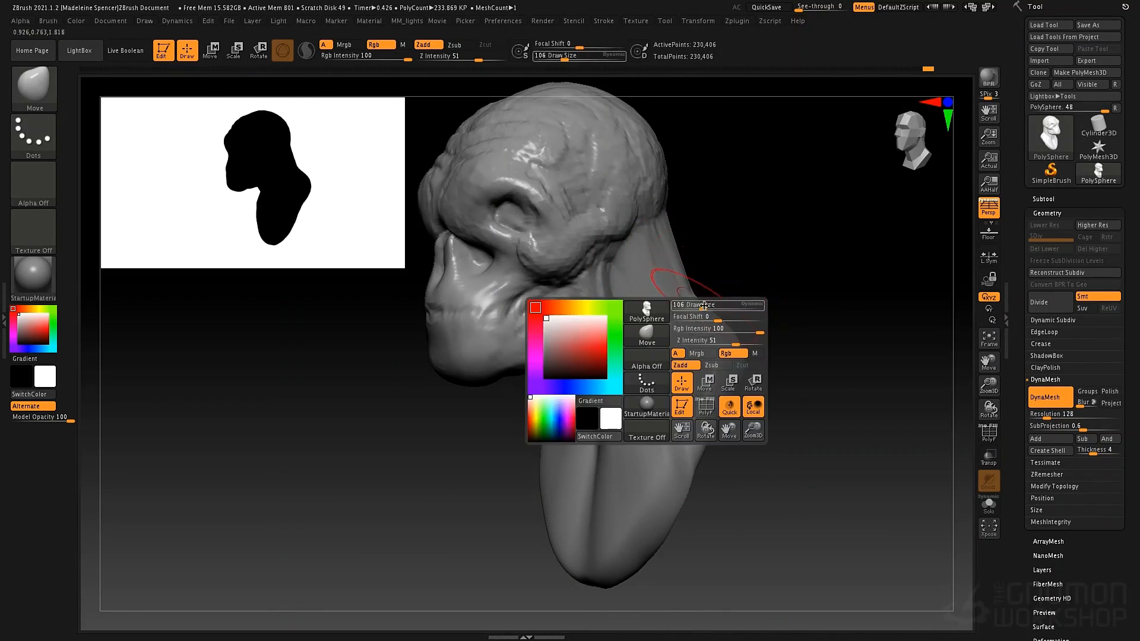
left_click_drag(719, 305, 696, 304)
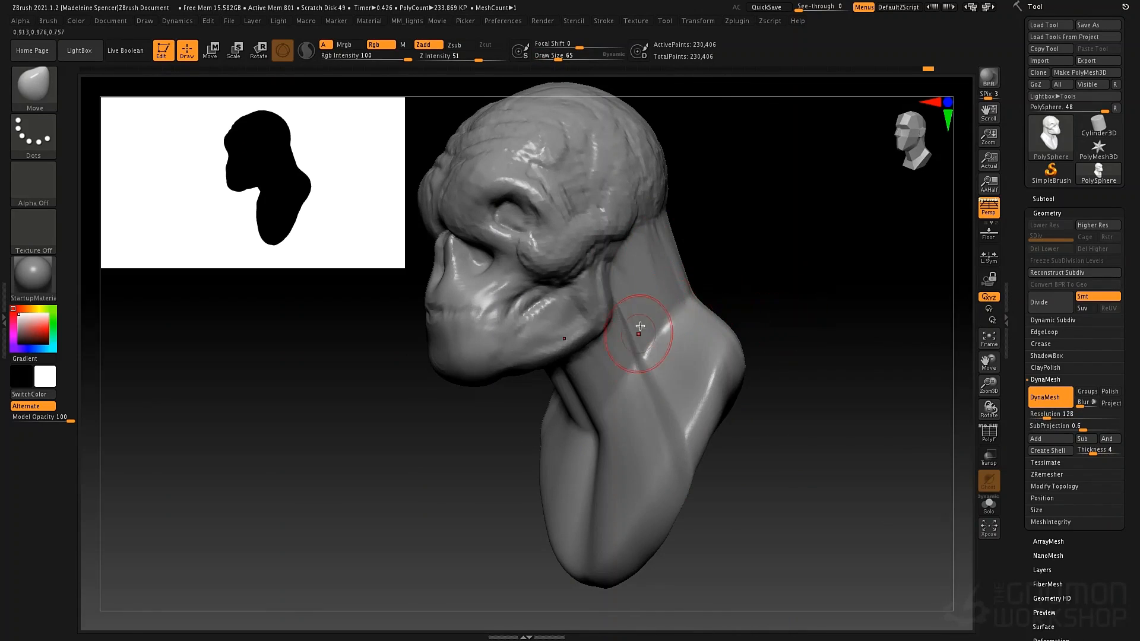
key("shift")
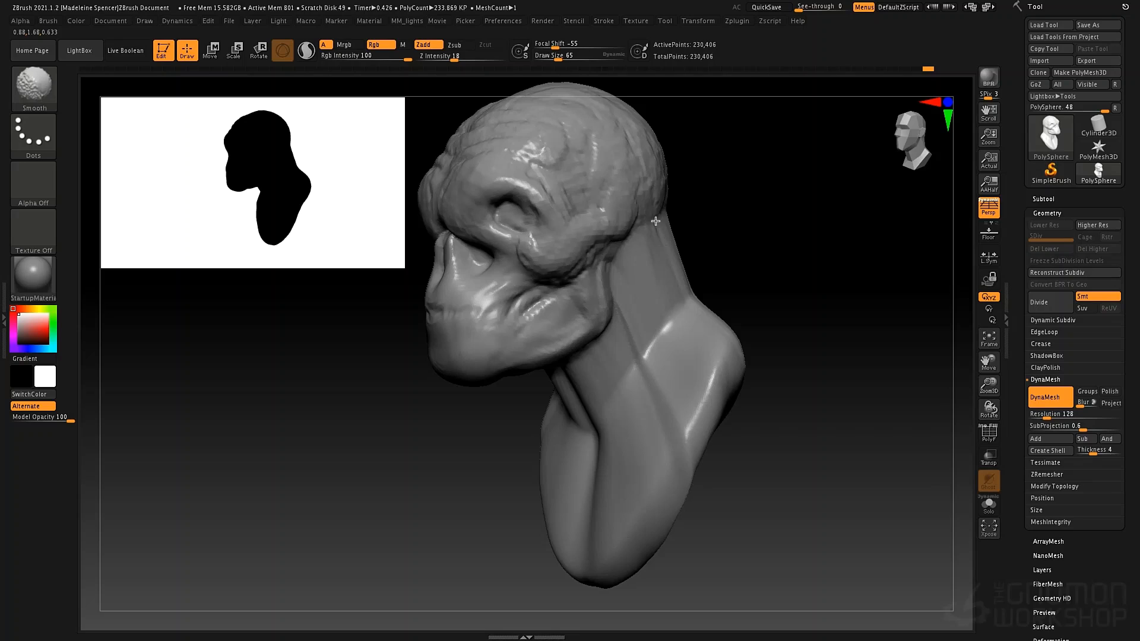
mouse_move(738, 318)
left_mouse_down()
mouse_move(764, 310)
mouse_move(736, 376)
mouse_move(750, 333)
left_mouse_up()
- Using ClayTubes with Focal Shift -5, build up volume across the back of the skull and along its lower rim above the neck
key("b")
key("c")
key("t")
key("space")
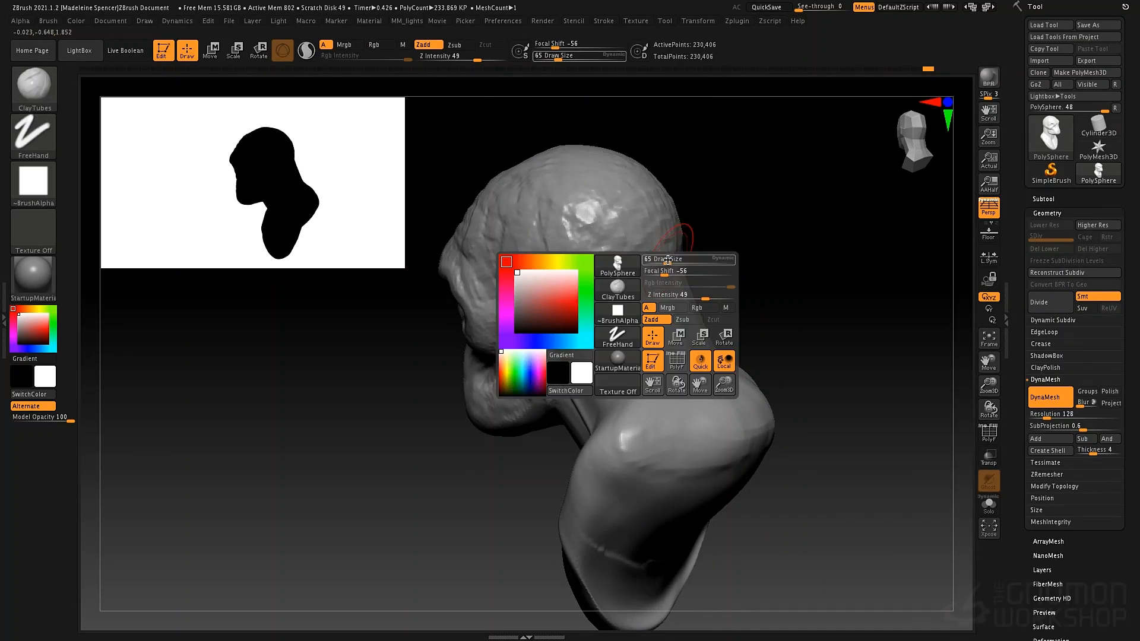
left_click(687, 271)
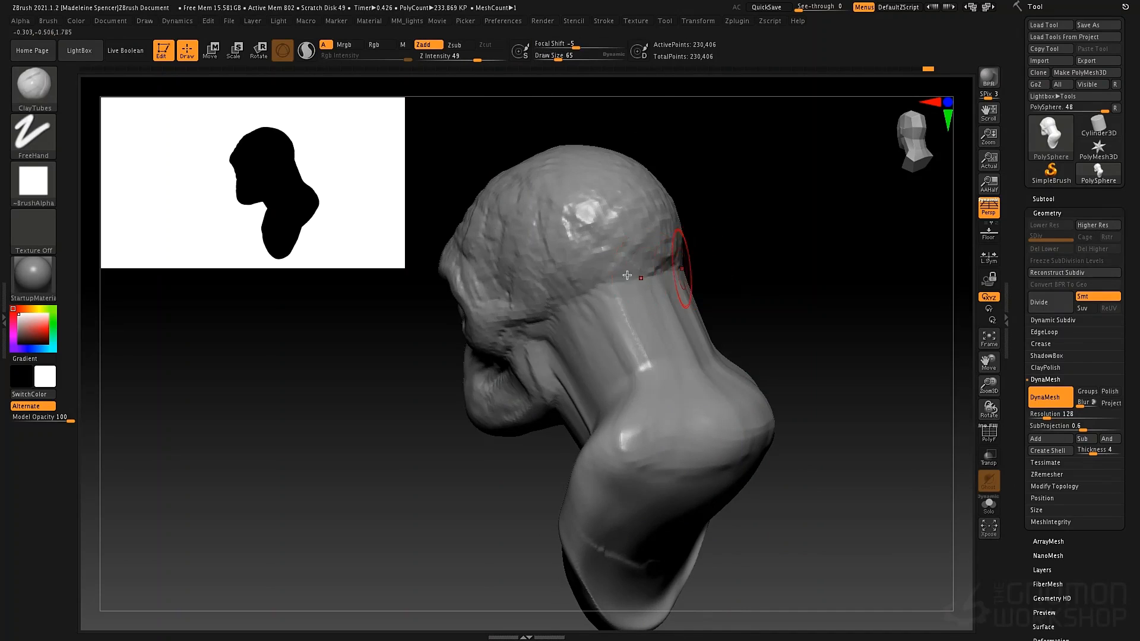
mouse_move(627, 275)
left_mouse_down()
mouse_move(654, 279)
mouse_move(580, 286)
left_mouse_up()
mouse_move(661, 272)
left_mouse_down()
mouse_move(583, 282)
mouse_move(659, 262)
mouse_move(585, 262)
left_mouse_up()
mouse_move(666, 248)
left_mouse_down()
mouse_move(620, 257)
mouse_move(652, 263)
left_mouse_up()
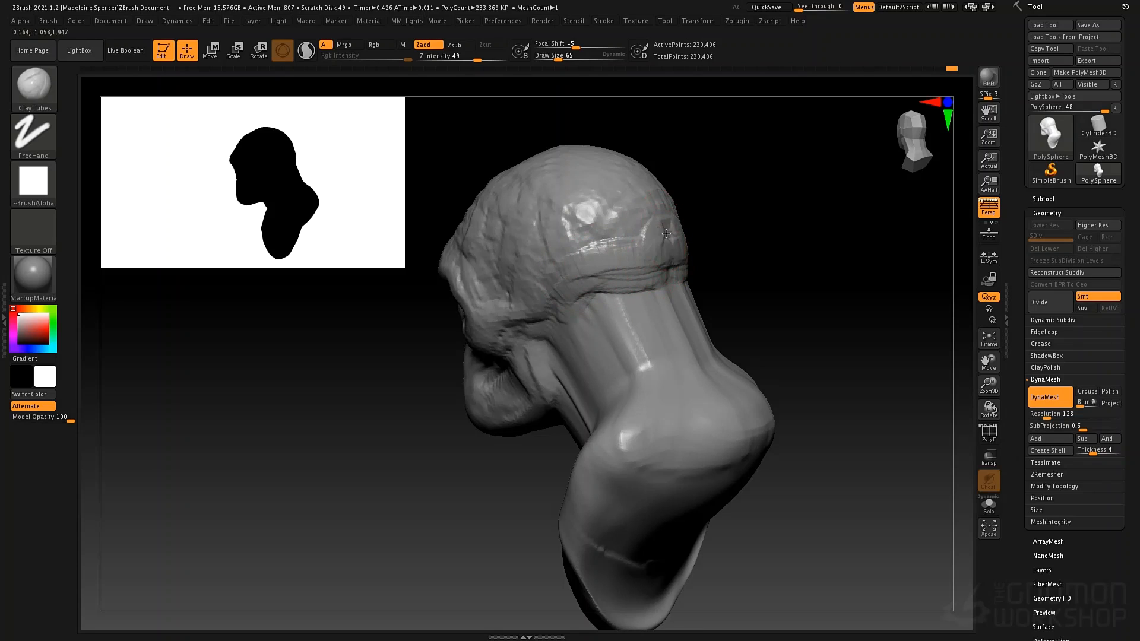
mouse_move(654, 203)
left_mouse_down()
mouse_move(666, 228)
mouse_move(651, 256)
mouse_move(655, 185)
mouse_move(617, 252)
mouse_move(655, 191)
mouse_move(641, 168)
mouse_move(604, 246)
mouse_move(598, 204)
mouse_move(606, 237)
mouse_move(675, 238)
left_mouse_up()
left_click_drag(631, 181, 674, 252)
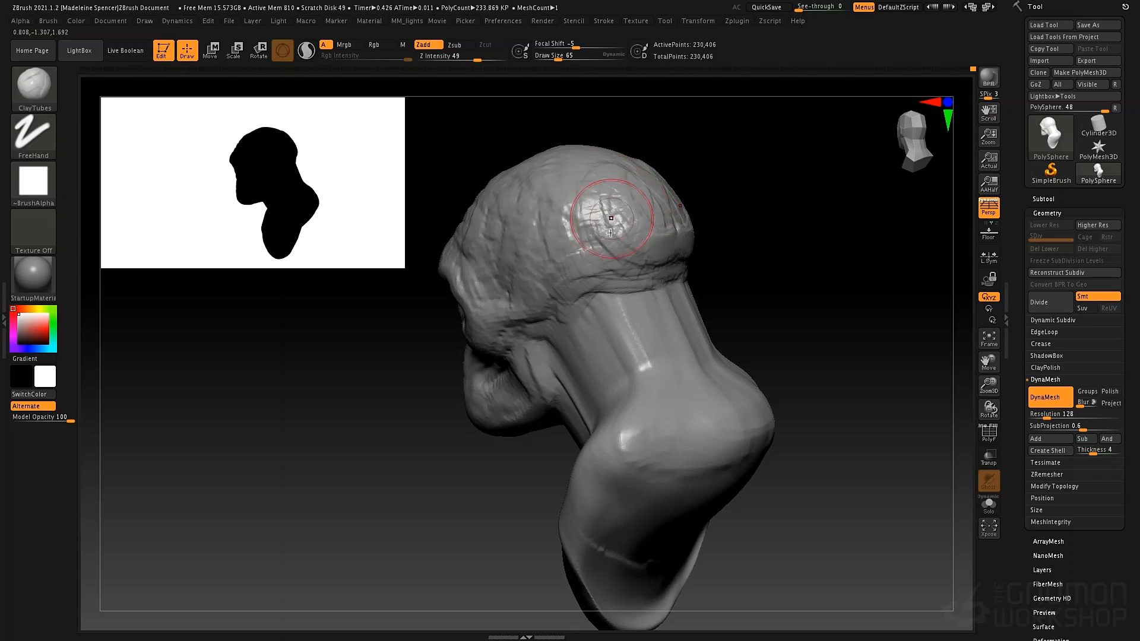
left_click_drag(606, 214, 675, 254)
mouse_move(617, 181)
left_mouse_down()
mouse_move(671, 237)
mouse_move(600, 171)
mouse_move(600, 251)
left_mouse_up()
mouse_move(564, 163)
left_mouse_down()
mouse_move(573, 241)
mouse_move(620, 258)
left_mouse_up()
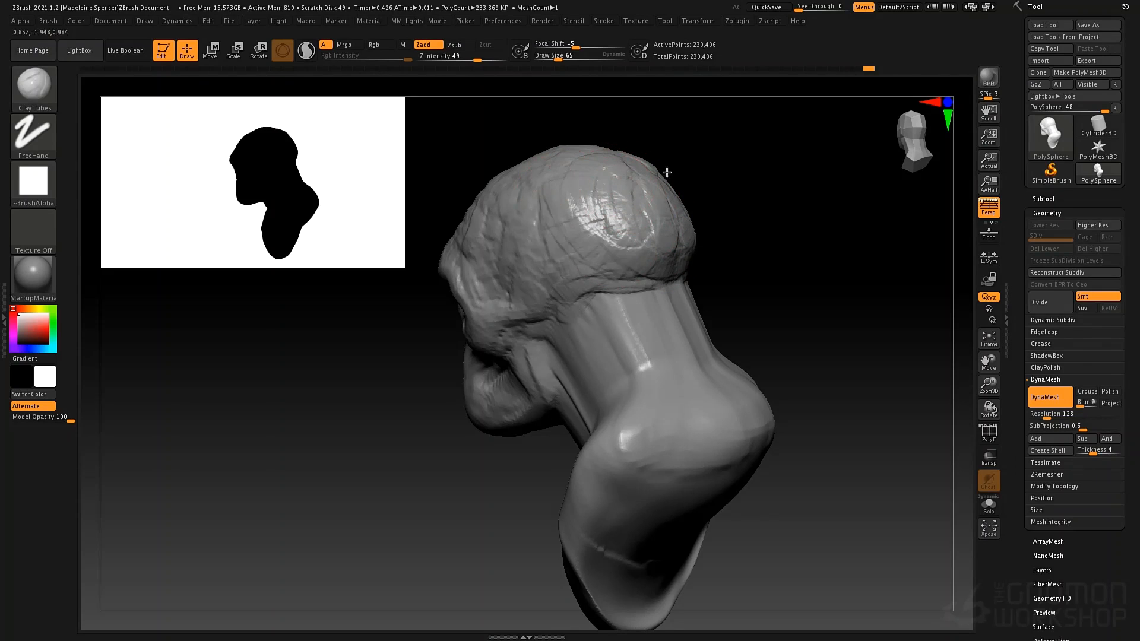
- Lay ClayTubes strokes from behind the jaw down to the front of the collar to form the side neck muscles
left_click_drag(704, 234, 666, 270)
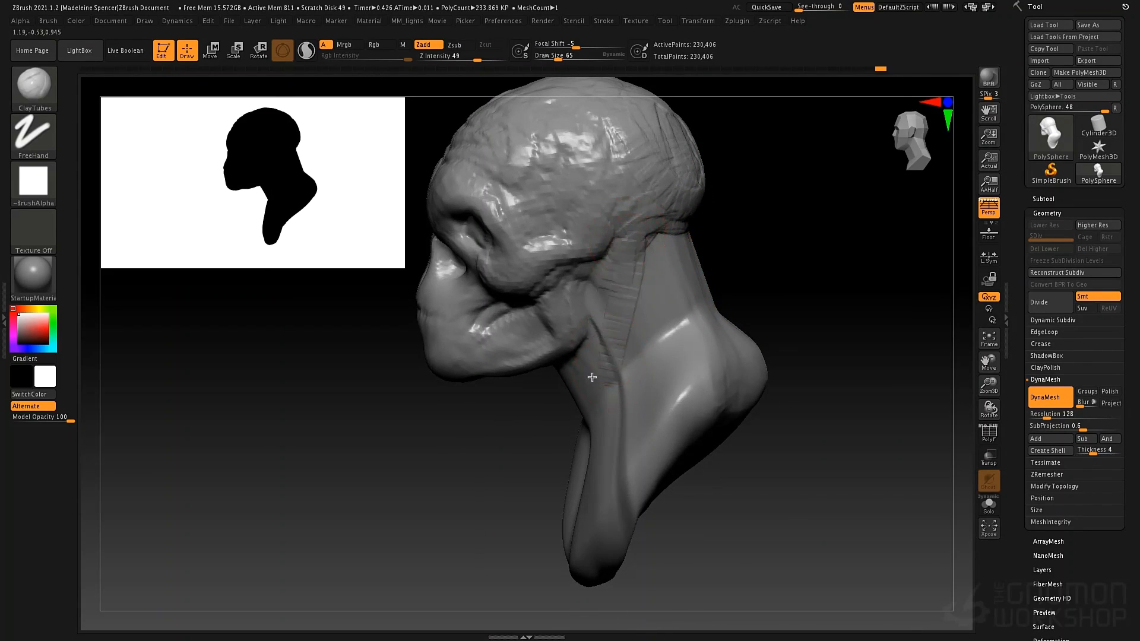
left_click_drag(592, 377, 618, 287)
left_click_drag(623, 235, 575, 427)
left_click_drag(488, 452, 594, 460)
mouse_move(596, 318)
left_mouse_down()
mouse_move(536, 450)
mouse_move(519, 439)
mouse_move(524, 467)
left_mouse_up()
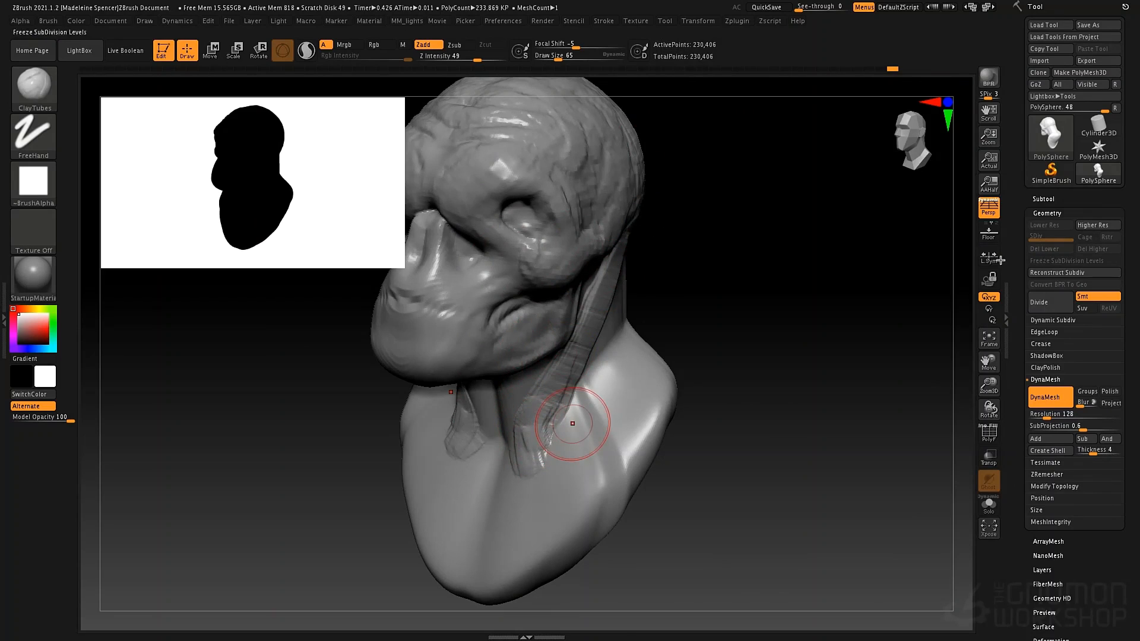
mouse_move(523, 423)
left_mouse_down()
mouse_move(511, 464)
mouse_move(552, 466)
left_mouse_up()
left_click_drag(571, 404, 557, 460)
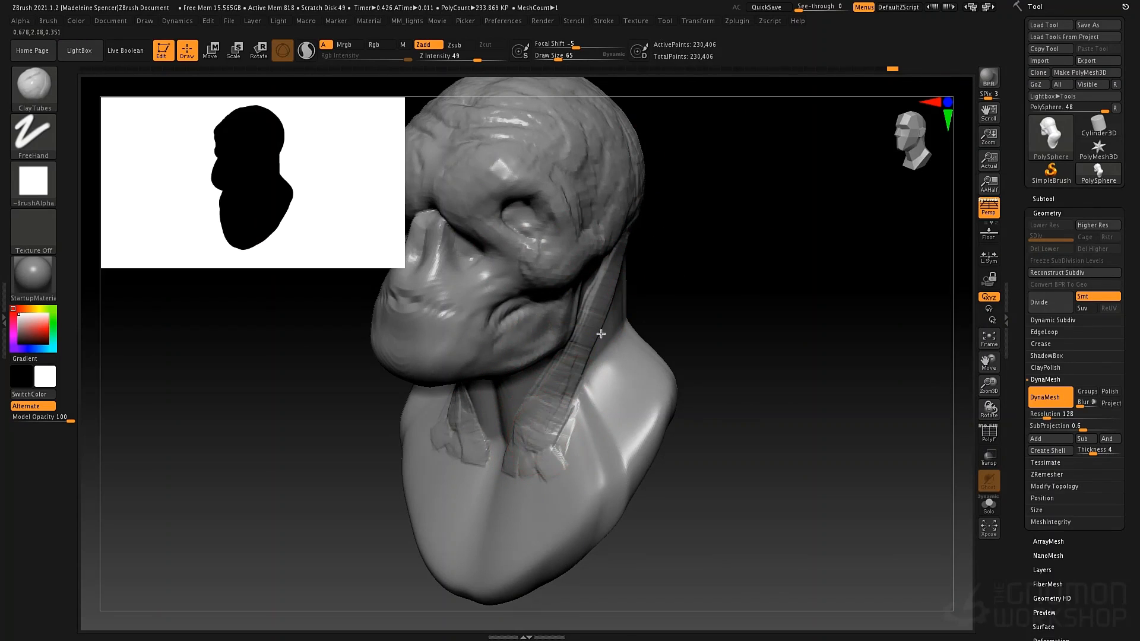
left_click_drag(601, 334, 555, 422)
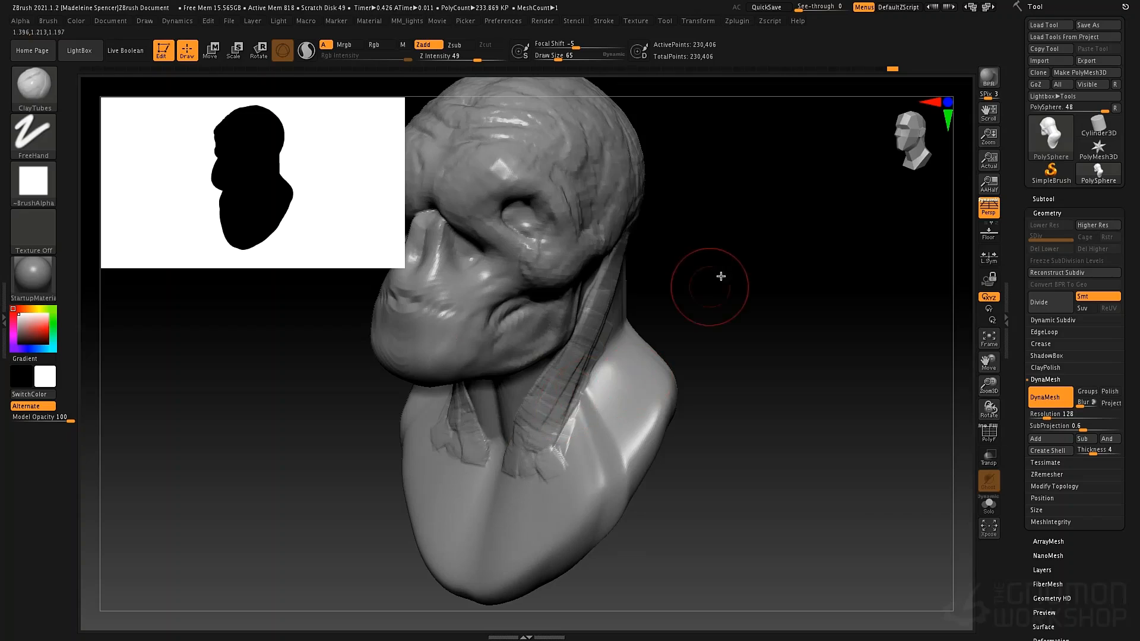
- Thicken the side neck muscle with more ClayTubes strokes from the skull base to the throat
left_click_drag(720, 272, 614, 288)
left_click_drag(602, 332, 619, 269)
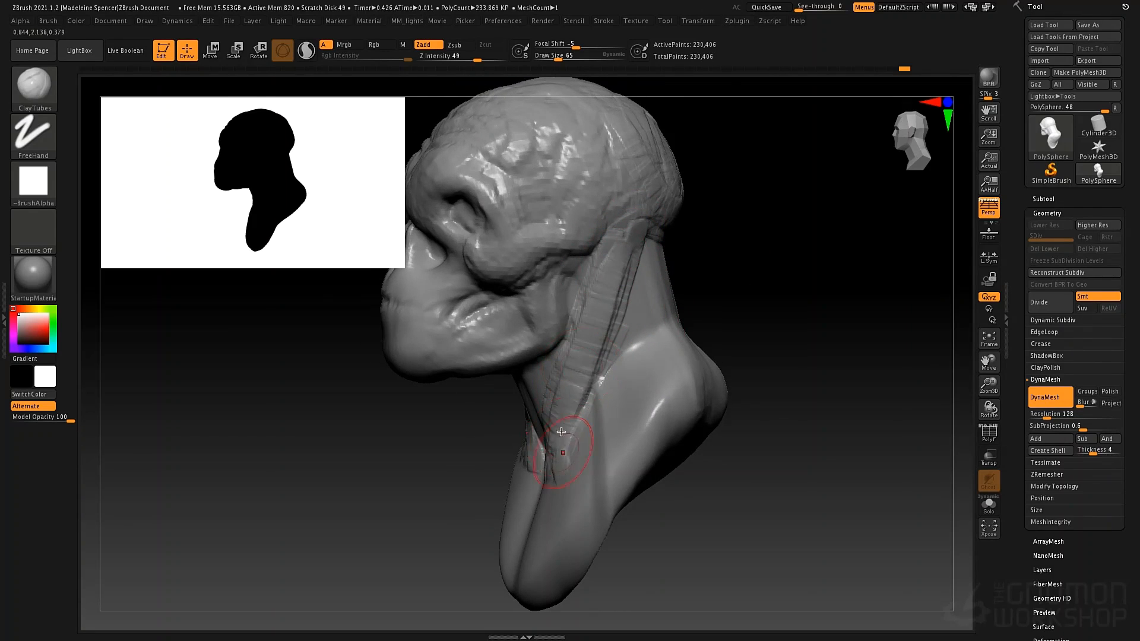
left_click_drag(469, 441, 553, 429)
mouse_move(561, 389)
left_mouse_down()
mouse_move(519, 477)
mouse_move(524, 457)
left_mouse_up()
mouse_move(672, 280)
left_mouse_down()
mouse_move(636, 288)
mouse_move(576, 372)
left_mouse_up()
- Set the Draw Size to 101 and smooth the clay strokes along the neck muscle
key("space")
key("shift")
left_click_drag(599, 320, 538, 466, "shift")
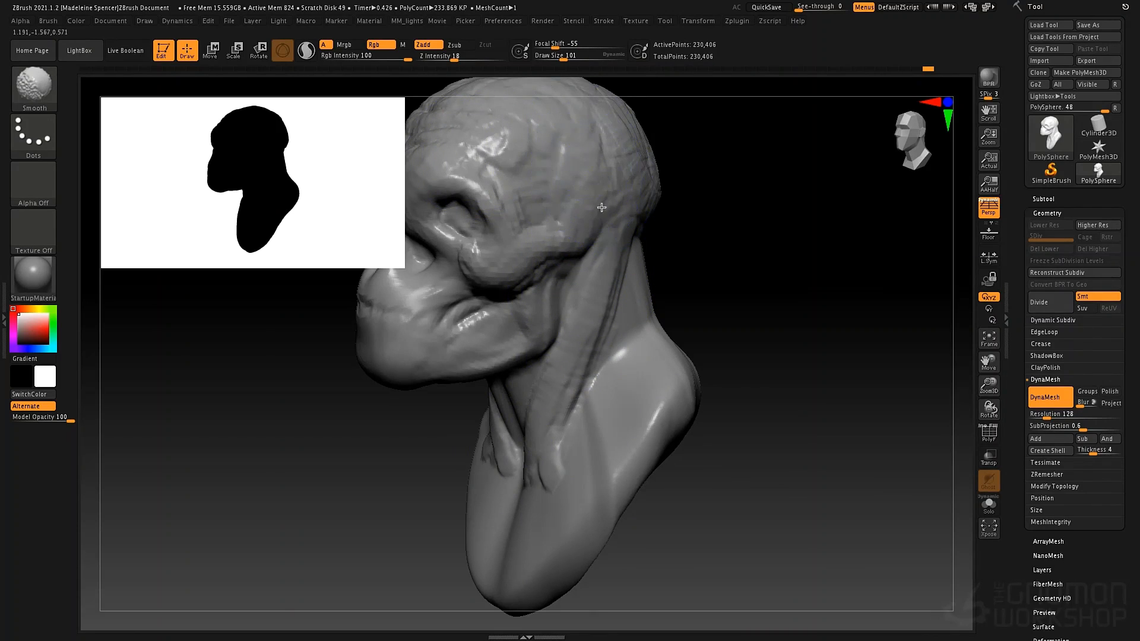
mouse_move(614, 272)
left_mouse_down("shift")
mouse_move(576, 375)
mouse_move(580, 367)
left_mouse_up("shift")
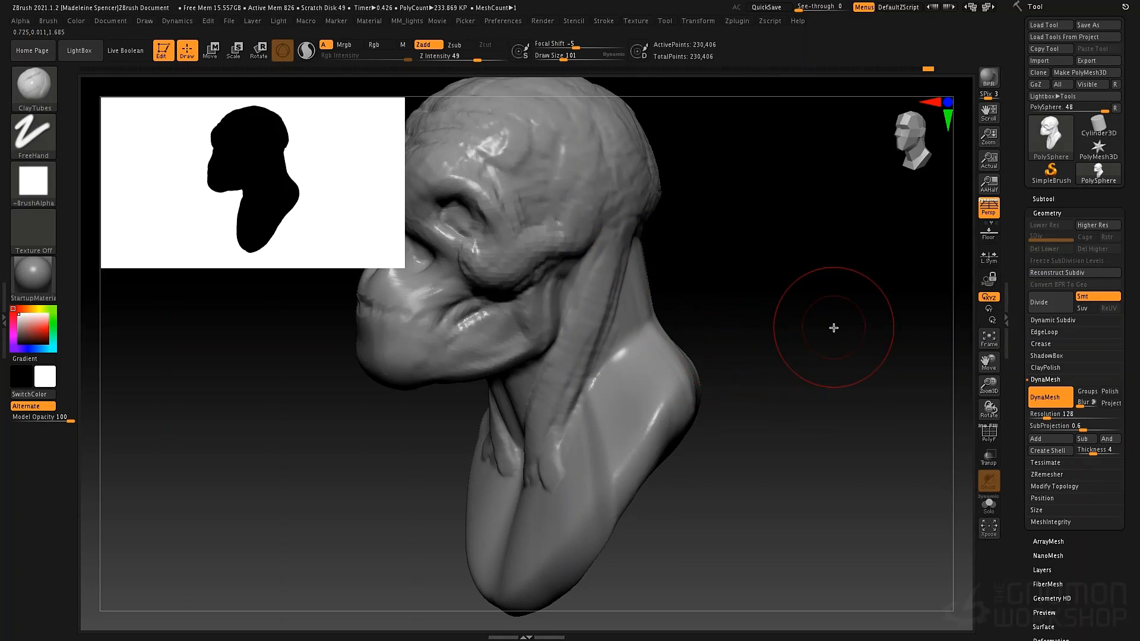
- Examine the whole bust from the side and three-quarter views, and check the polygon density in wireframe against the DynaMesh resolution
mouse_move(757, 454)
left_mouse_down()
mouse_move(746, 473)
mouse_move(717, 471)
mouse_move(755, 387)
left_mouse_up()
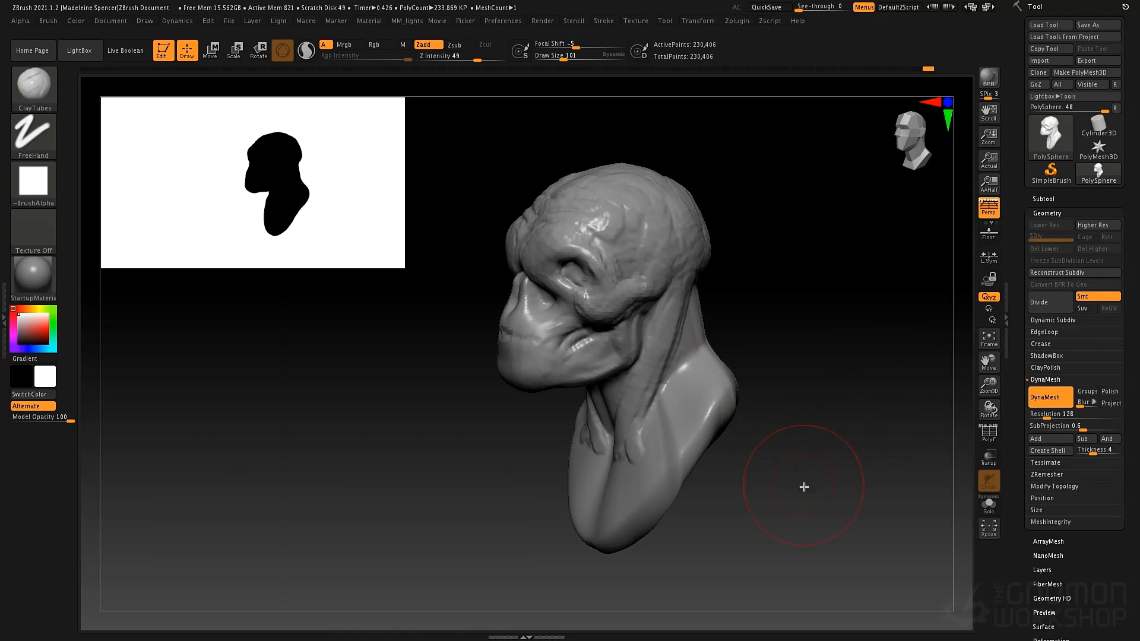
mouse_move(804, 483)
left_mouse_down()
mouse_move(824, 474)
mouse_move(817, 458)
left_mouse_up()
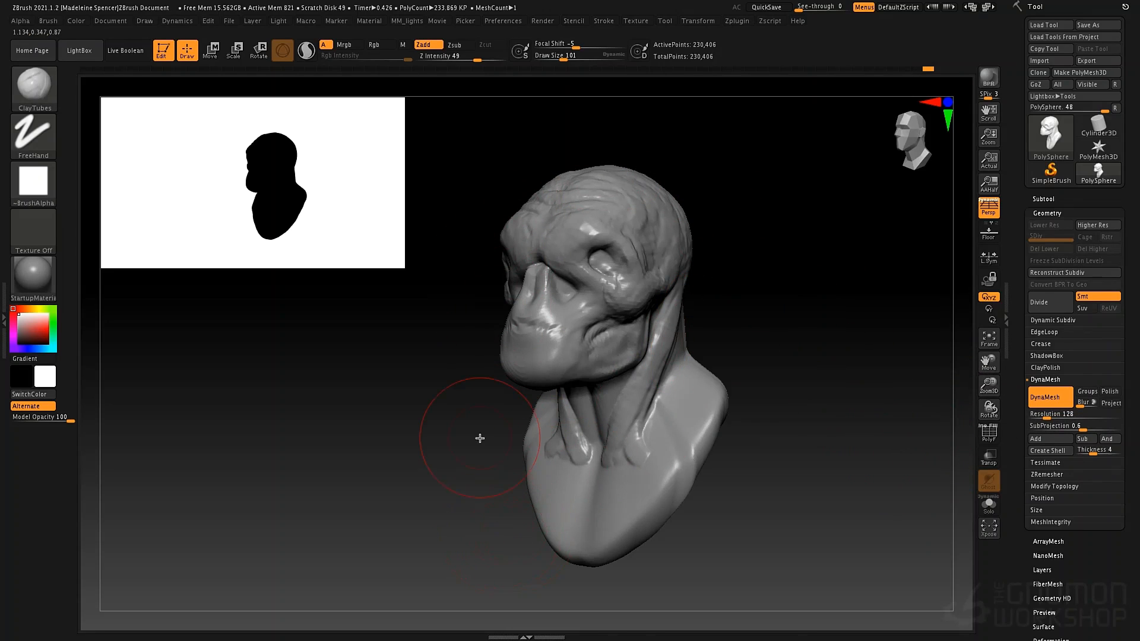
left_click(1033, 414)
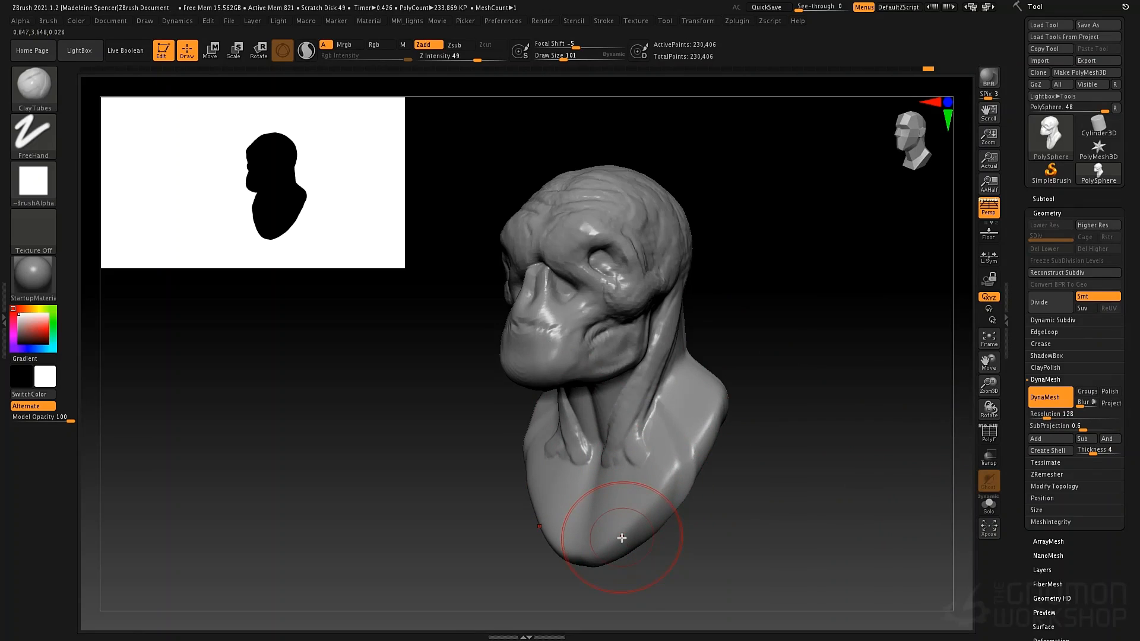
left_click(1047, 414)
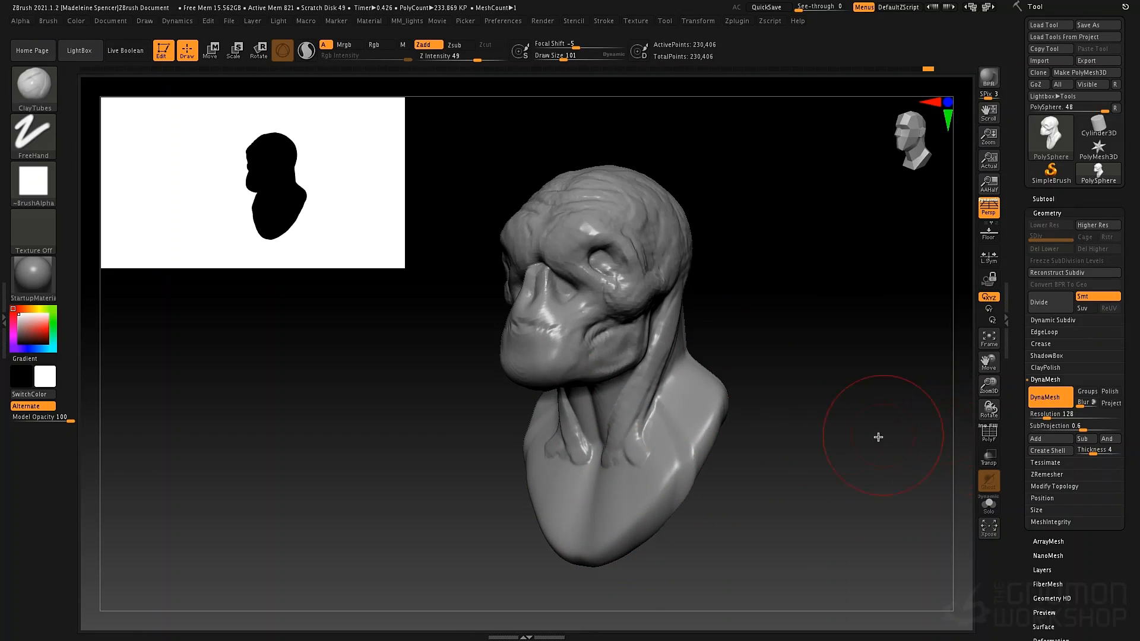
key("shift+f")
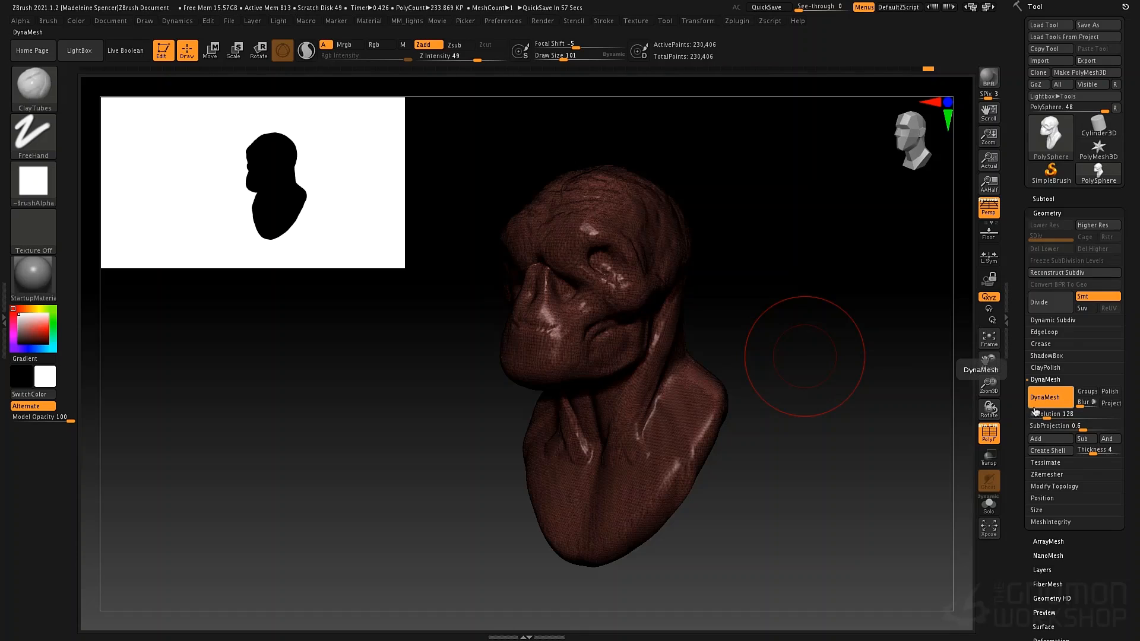
key("shift+f")
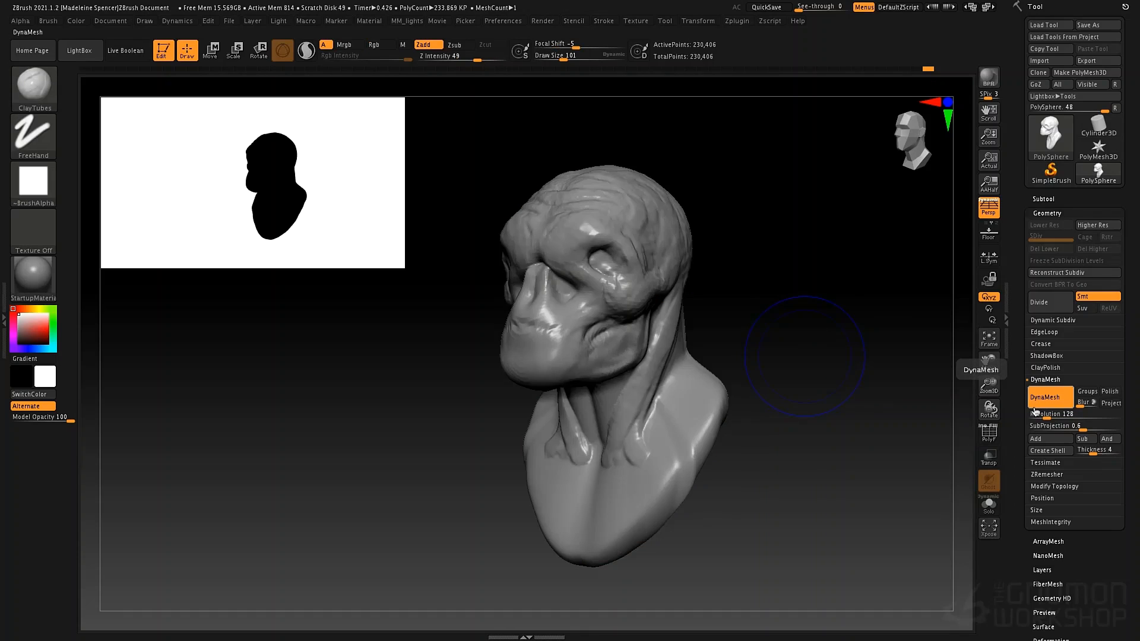
- Set the Draw Size to 40 and lay a ClayTubes stroke along the collarbone from the neck base towards the shoulder
mouse_move(766, 301)
left_mouse_down()
mouse_move(680, 367)
mouse_move(669, 362)
left_mouse_up()
right_click(680, 367)
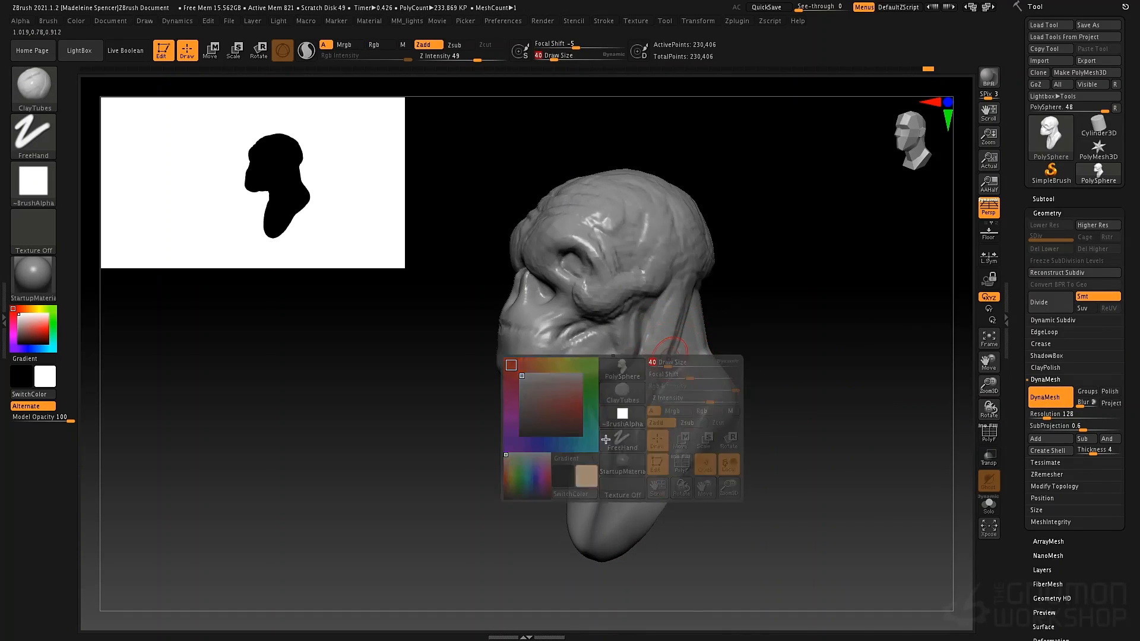
left_click_drag(617, 452, 665, 431)
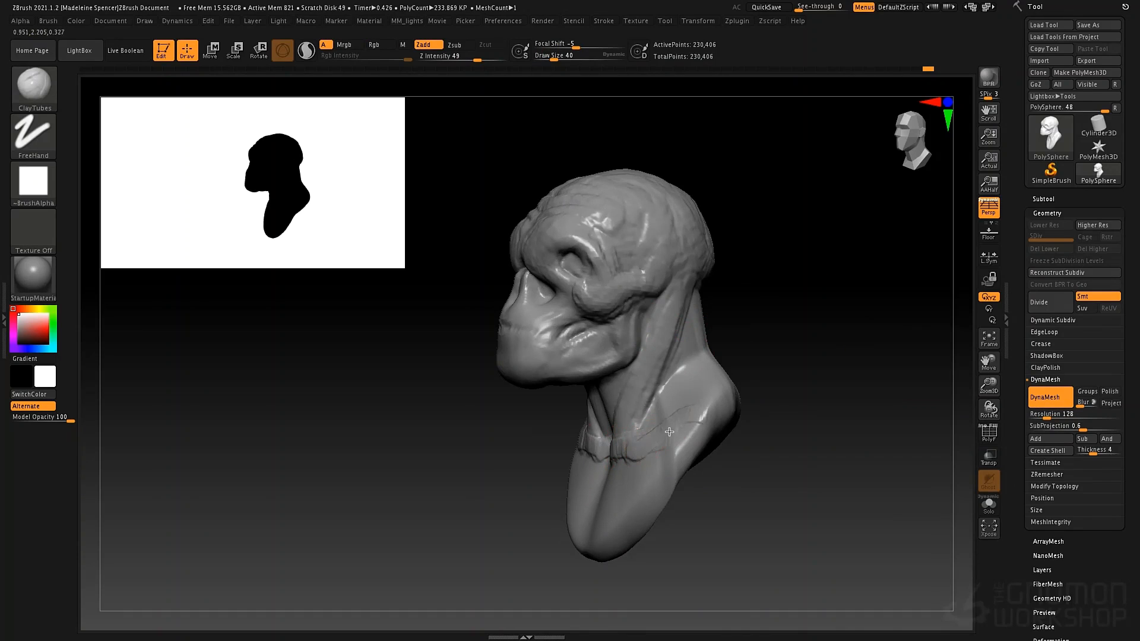
- Set the Draw Size to 80 and build up the ridge of the shoulders across the upper back with ClayTubes
mouse_move(813, 409)
left_mouse_down()
mouse_move(715, 399)
mouse_move(781, 436)
left_mouse_up()
right_click(715, 399)
mouse_move(690, 418)
left_mouse_down()
mouse_move(792, 440)
mouse_move(819, 425)
left_mouse_up()
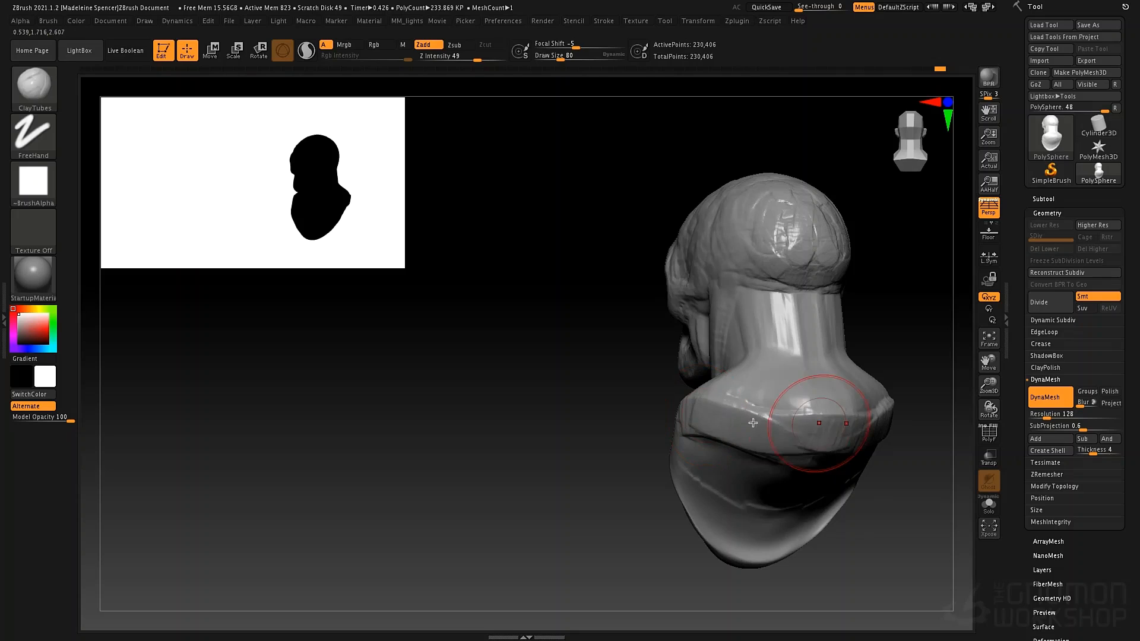
mouse_move(721, 437)
left_mouse_down()
mouse_move(816, 445)
mouse_move(778, 415)
left_mouse_up()
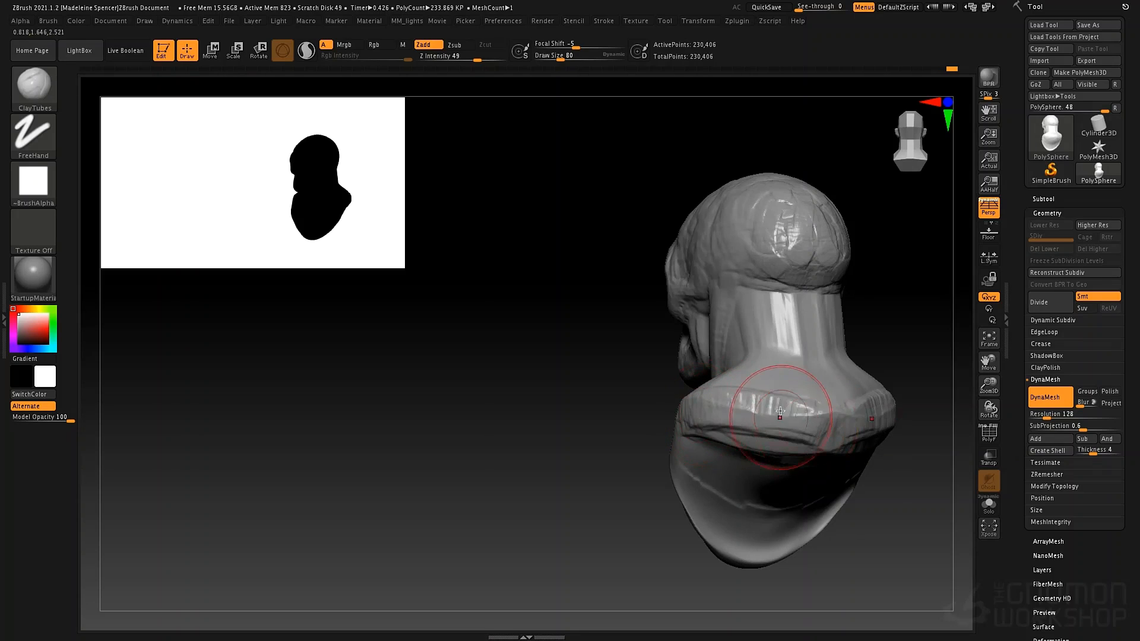
left_click_drag(659, 412, 763, 409)
left_click_drag(689, 436, 723, 422)
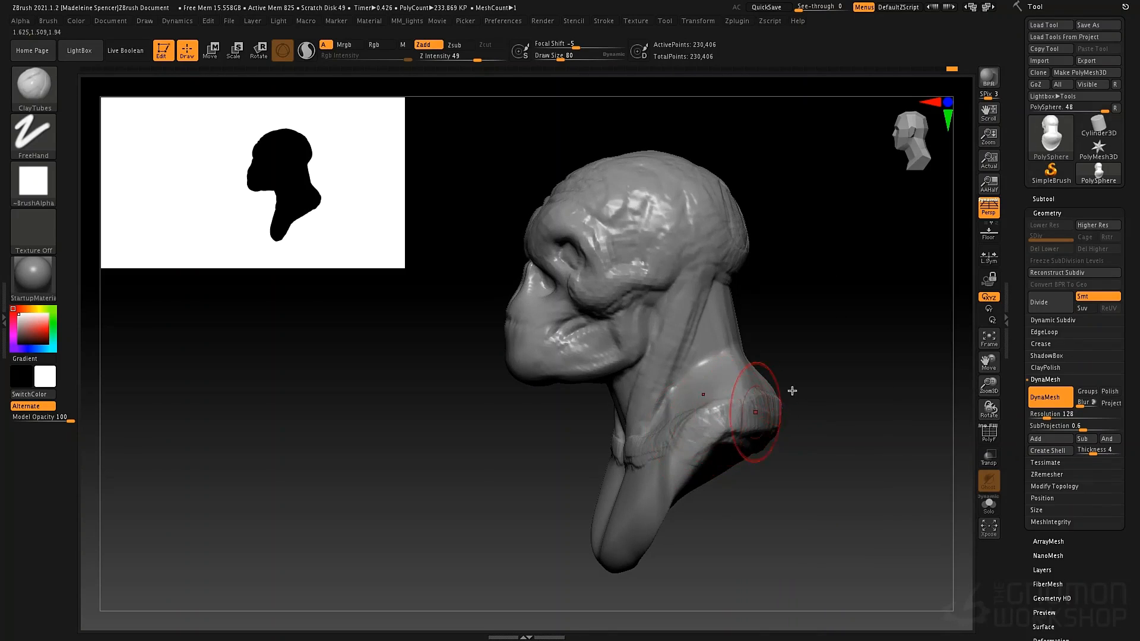
- Fill out the chest muscles below the collarbones with overlapping ClayTubes strokes running outward from the breastbone
left_click_drag(791, 389, 776, 375)
left_click_drag(724, 432, 748, 339, "alt")
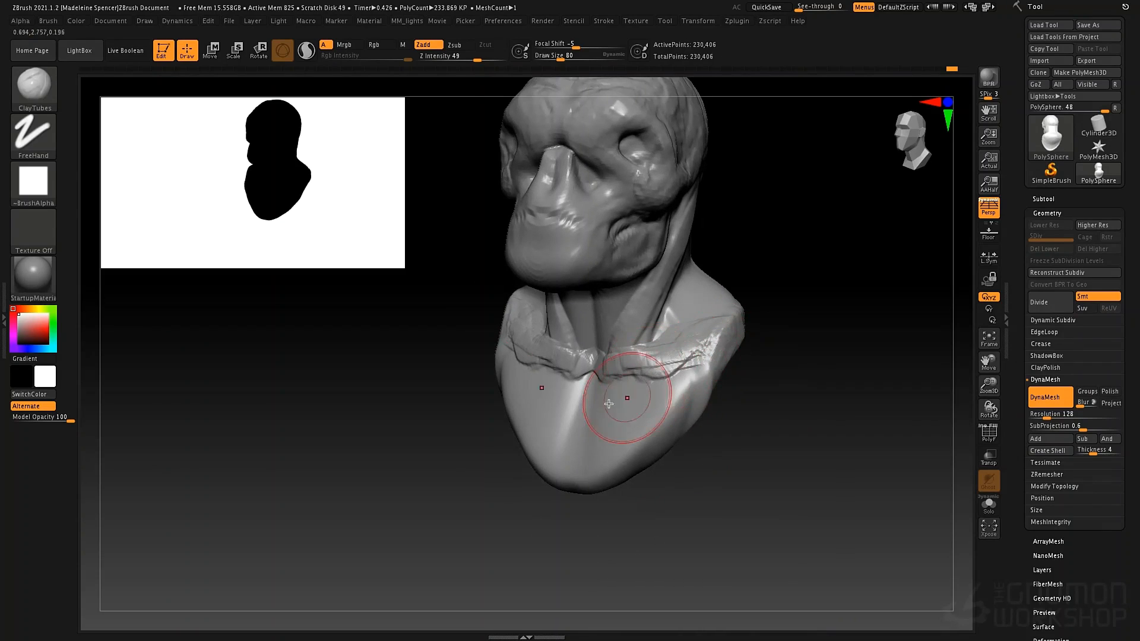
mouse_move(623, 384)
left_mouse_down()
mouse_move(698, 371)
mouse_move(613, 416)
mouse_move(652, 419)
mouse_move(696, 396)
left_mouse_up()
left_click_drag(621, 454, 682, 422)
left_click_drag(595, 418, 683, 442)
mouse_move(599, 395)
left_mouse_down()
mouse_move(674, 412)
mouse_move(646, 438)
mouse_move(675, 443)
left_mouse_up()
mouse_move(618, 371)
left_mouse_down()
mouse_move(647, 386)
mouse_move(659, 440)
mouse_move(608, 444)
left_mouse_up()
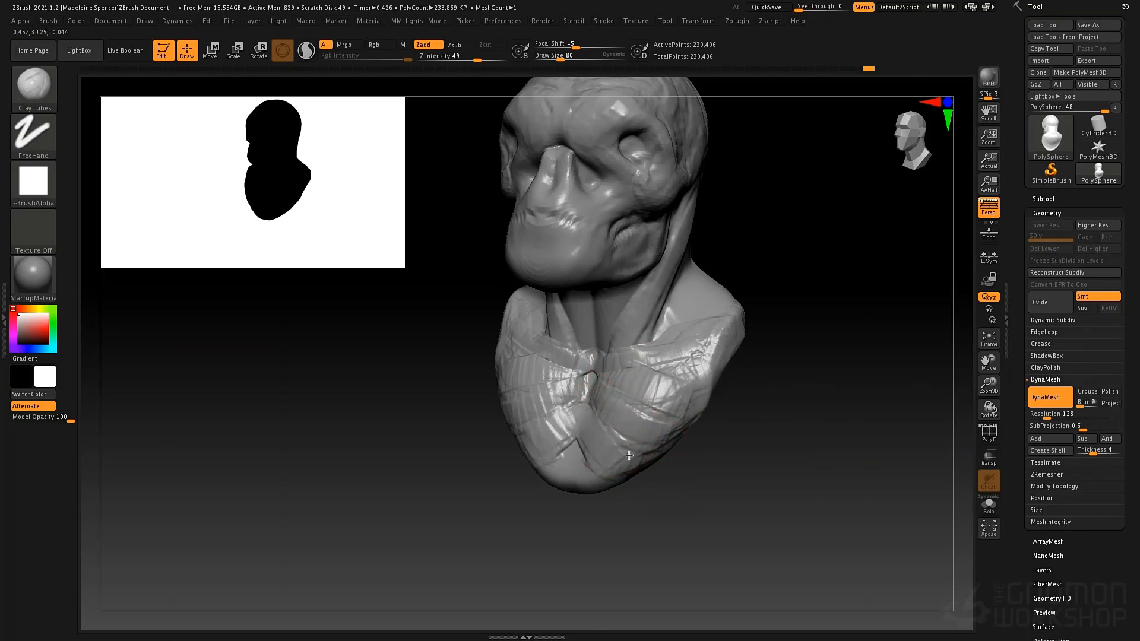
mouse_move(633, 403)
right_mouse_down("alt")
mouse_move(604, 457)
mouse_move(605, 388)
right_mouse_up("alt")
mouse_move(597, 396)
left_mouse_down()
mouse_move(562, 437)
mouse_move(584, 487)
left_mouse_up()
mouse_move(600, 409)
left_mouse_down()
mouse_move(615, 453)
mouse_move(613, 366)
mouse_move(644, 356)
left_mouse_up()
left_click_drag(695, 389, 664, 361)
- Set the Draw Size to 52 and reinforce the side neck muscle with ClayTubes from behind the jaw down to the collarbone
mouse_move(723, 392)
right_mouse_down("alt")
mouse_move(715, 451)
mouse_move(629, 442)
right_mouse_up("alt")
key("space")
left_click_drag(692, 297, 687, 296)
left_click_drag(711, 207, 642, 382)
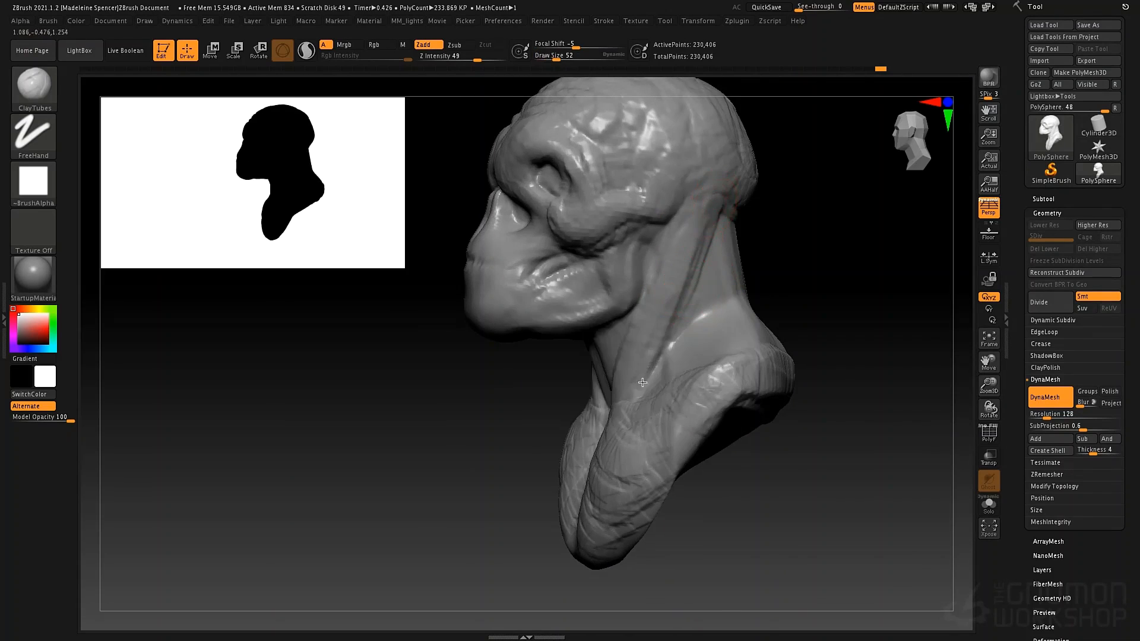
left_click_drag(683, 232, 625, 358)
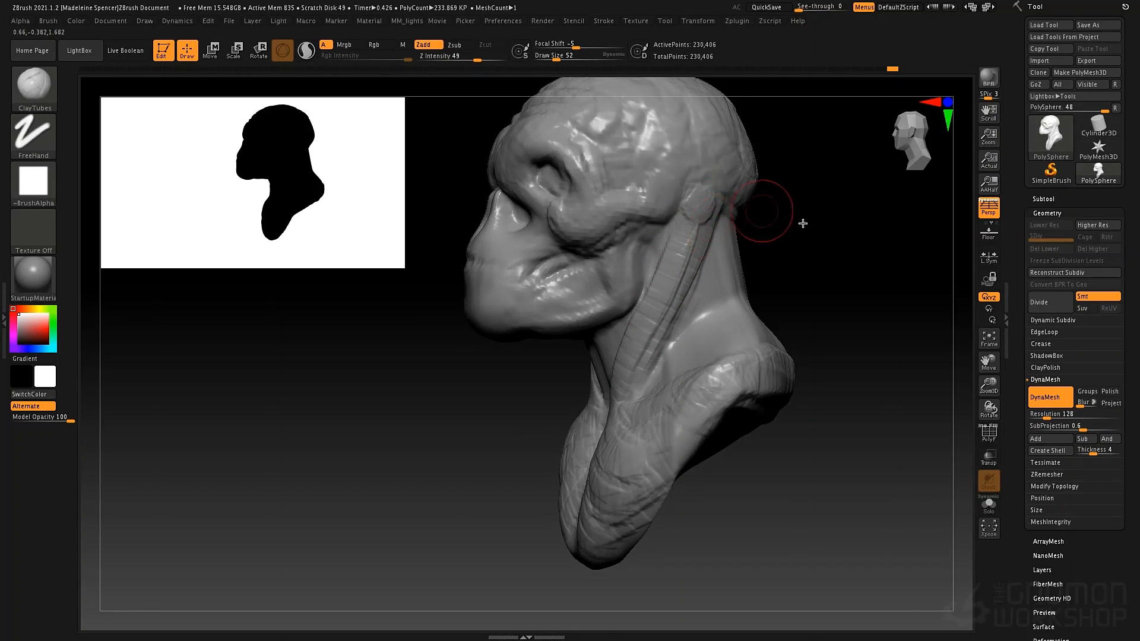
- Build up the underside of the jaw and the front of the throat with ClayTubes strokes
right_click_drag(839, 231, 864, 234, "shift")
right_click_drag(750, 310, 583, 372)
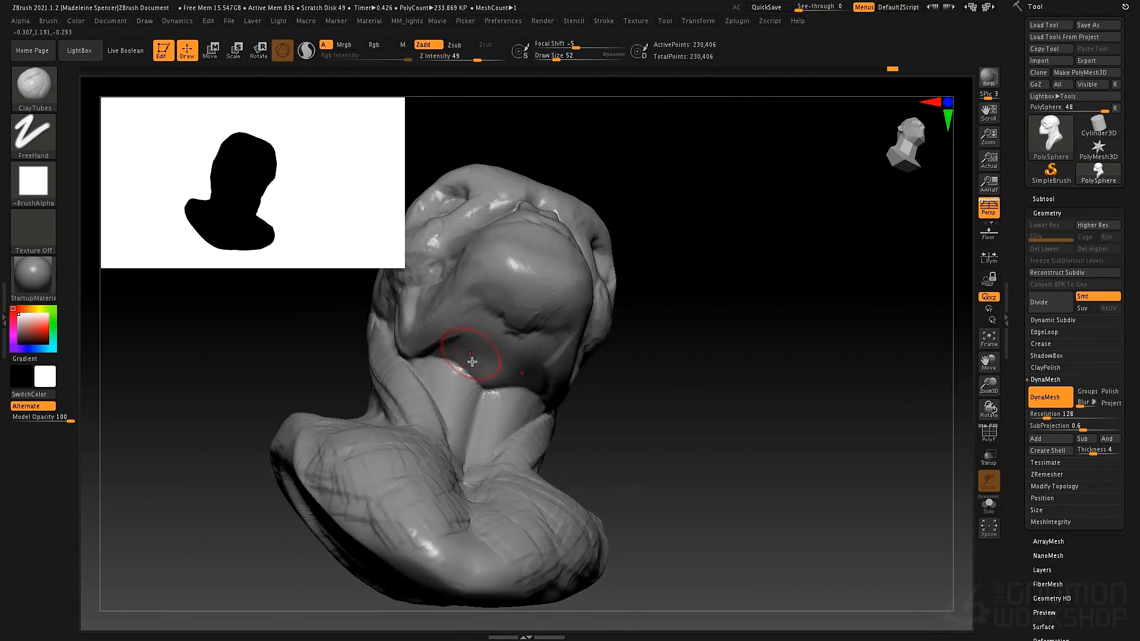
mouse_move(472, 361)
left_mouse_down()
mouse_move(463, 376)
mouse_move(535, 394)
mouse_move(451, 351)
mouse_move(468, 367)
mouse_move(522, 333)
mouse_move(491, 310)
left_mouse_up()
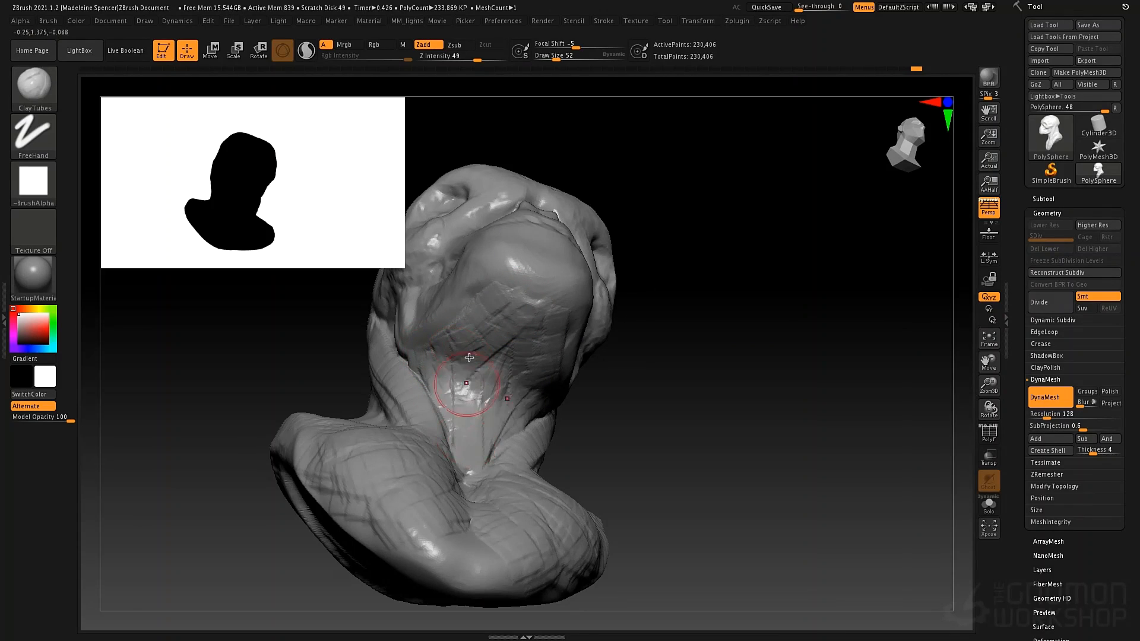
left_click_drag(476, 456, 475, 467)
- Switch to the Move brush and adjust the throat contour under the jaw, ending with a Draw Size of 69
mouse_move(564, 416)
right_mouse_down()
mouse_move(511, 383)
mouse_move(483, 385)
right_mouse_up()
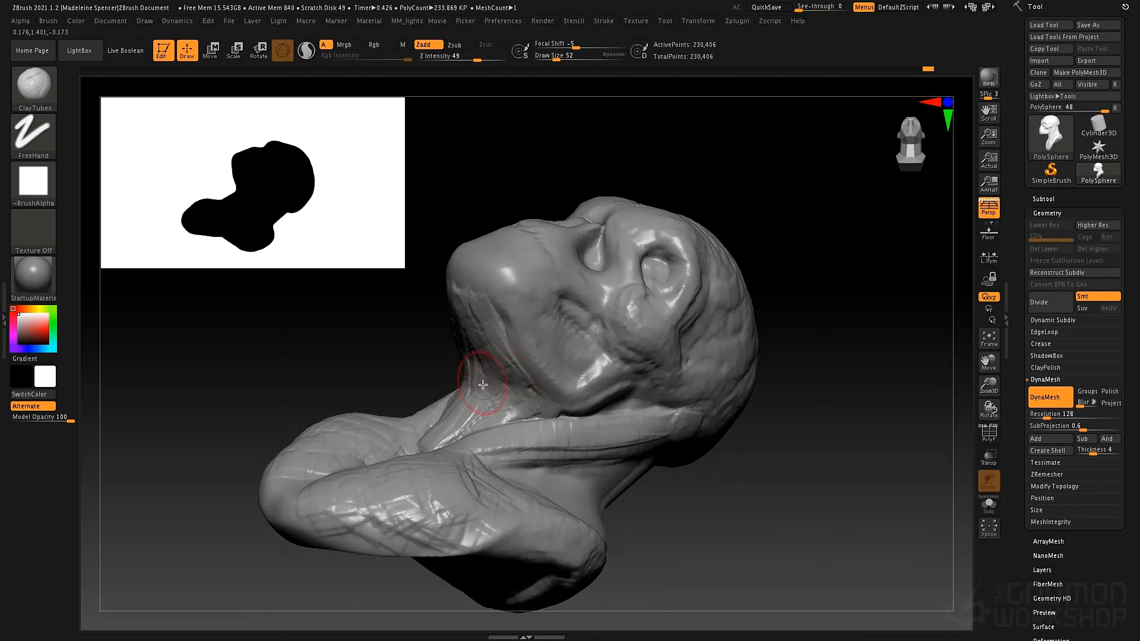
key("b")
key("m")
key("v")
key("space")
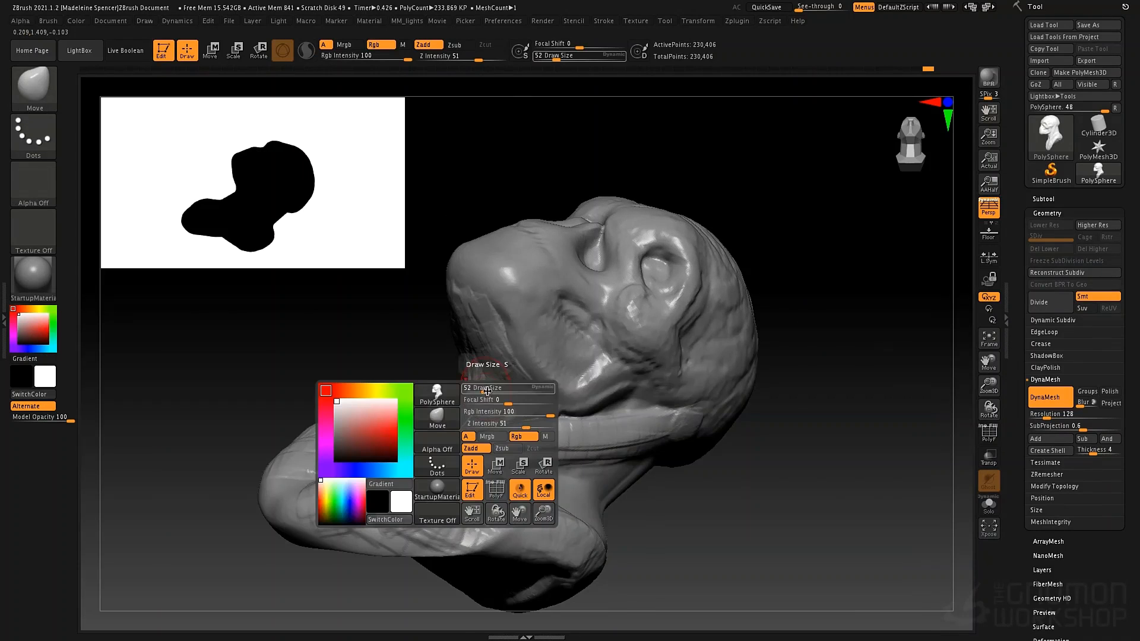
left_click_drag(489, 391, 495, 391)
mouse_move(494, 382)
right_mouse_down()
mouse_move(476, 380)
mouse_move(489, 382)
right_mouse_up()
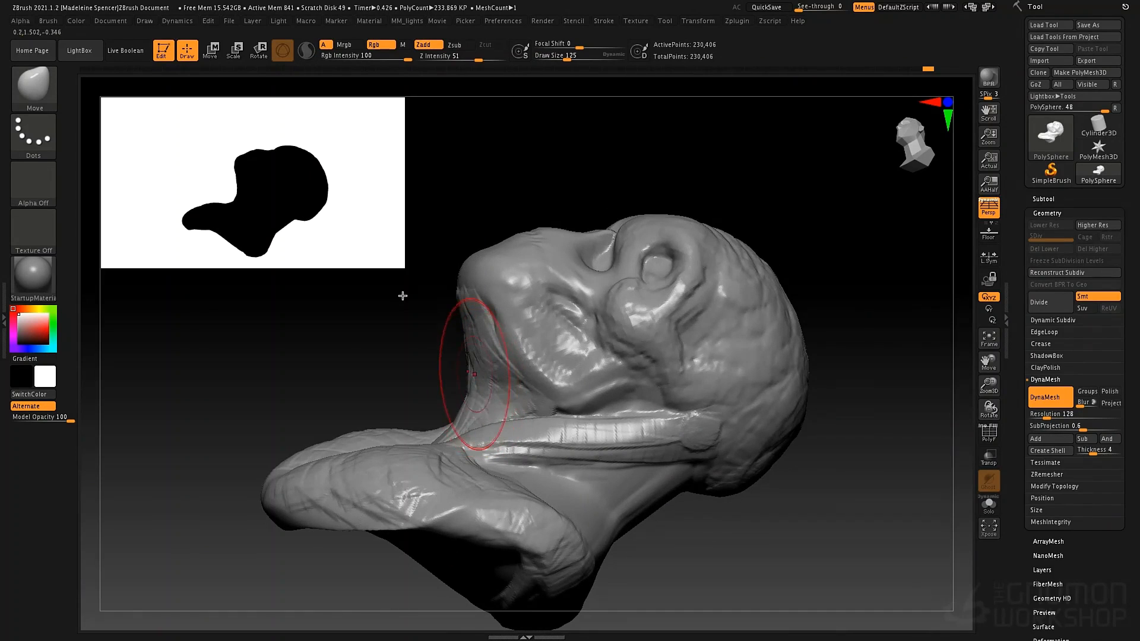
right_click_drag(804, 503, 748, 382)
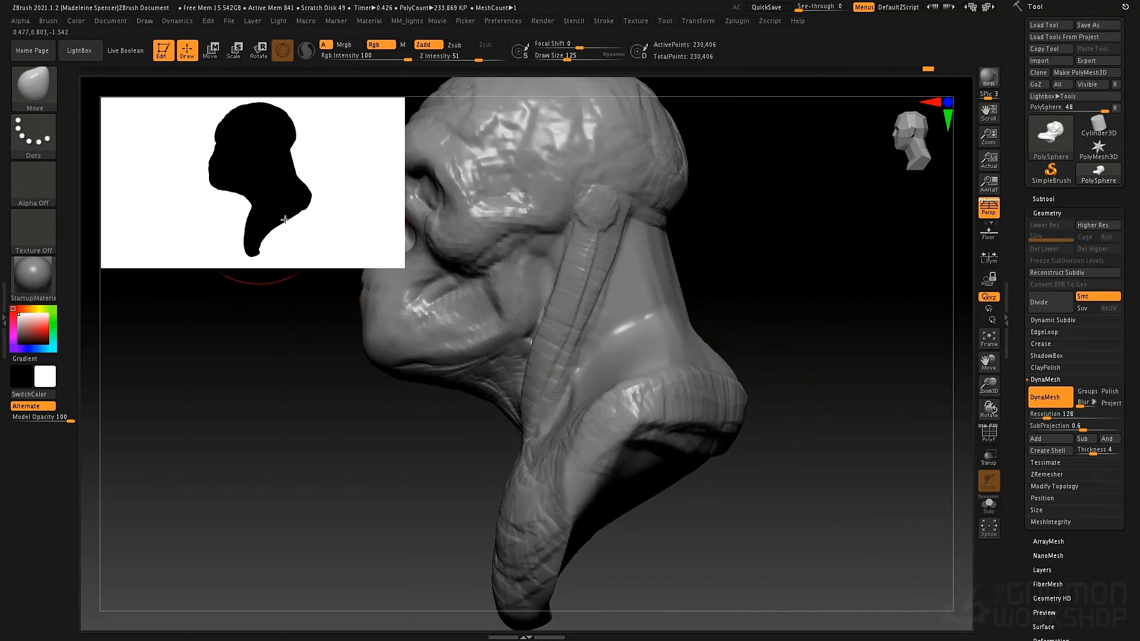
key("space")
left_click_drag(445, 376, 433, 376)
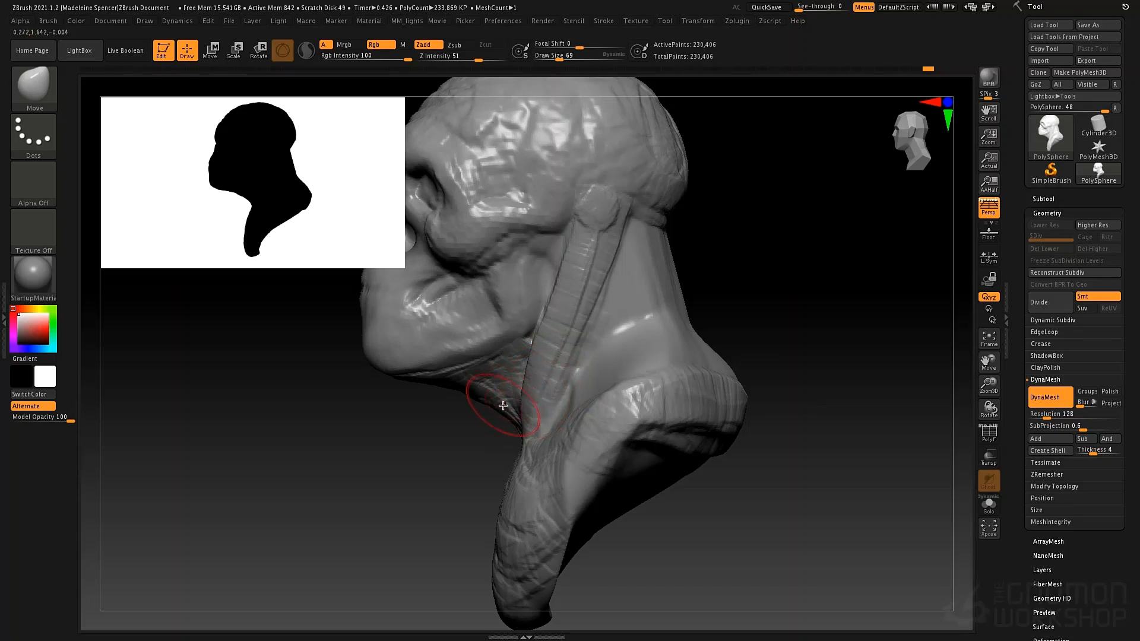
left_click_drag(503, 405, 505, 410)
- Set the Draw Size to 162 and reshape the back contour of the neck with the Move brush
key("space")
left_click_drag(548, 363, 573, 340)
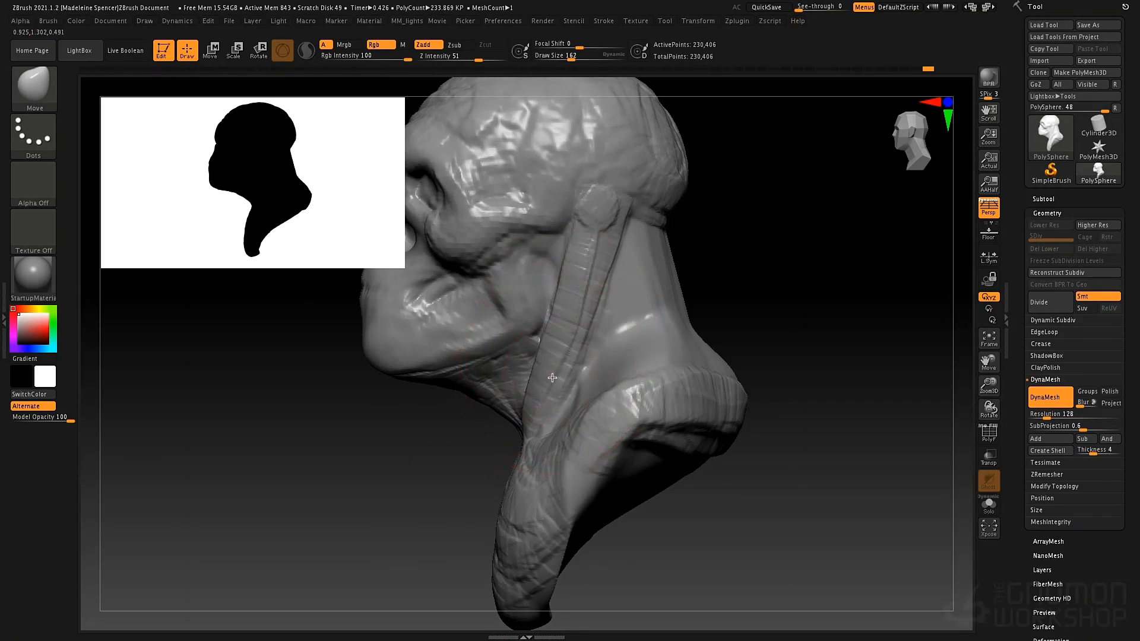
mouse_move(662, 267)
left_mouse_down()
mouse_move(692, 229)
mouse_move(730, 229)
mouse_move(713, 280)
mouse_move(715, 261)
mouse_move(660, 304)
left_mouse_up()
- Switch to ClayTubes at Draw Size 80 and lay muscle strokes down the back of the neck from the skull base to the shoulders
key("b")
key("c")
key("t")
key("space")
left_click_drag(746, 285, 626, 315)
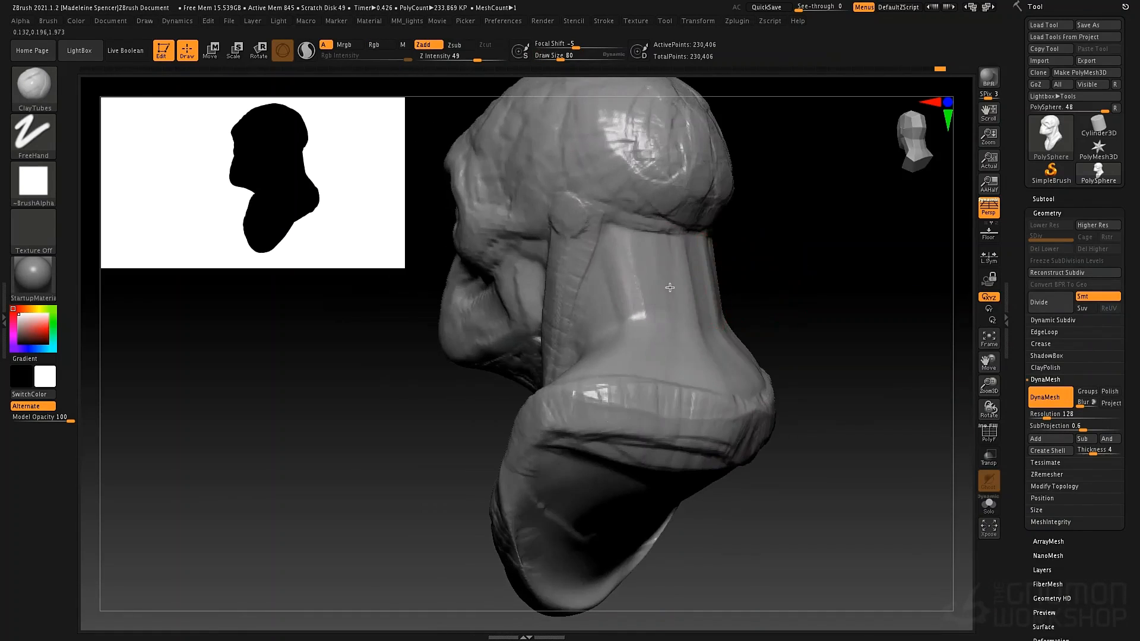
mouse_move(663, 270)
left_mouse_down()
mouse_move(666, 237)
mouse_move(680, 242)
mouse_move(680, 333)
mouse_move(713, 379)
mouse_move(766, 389)
left_mouse_up()
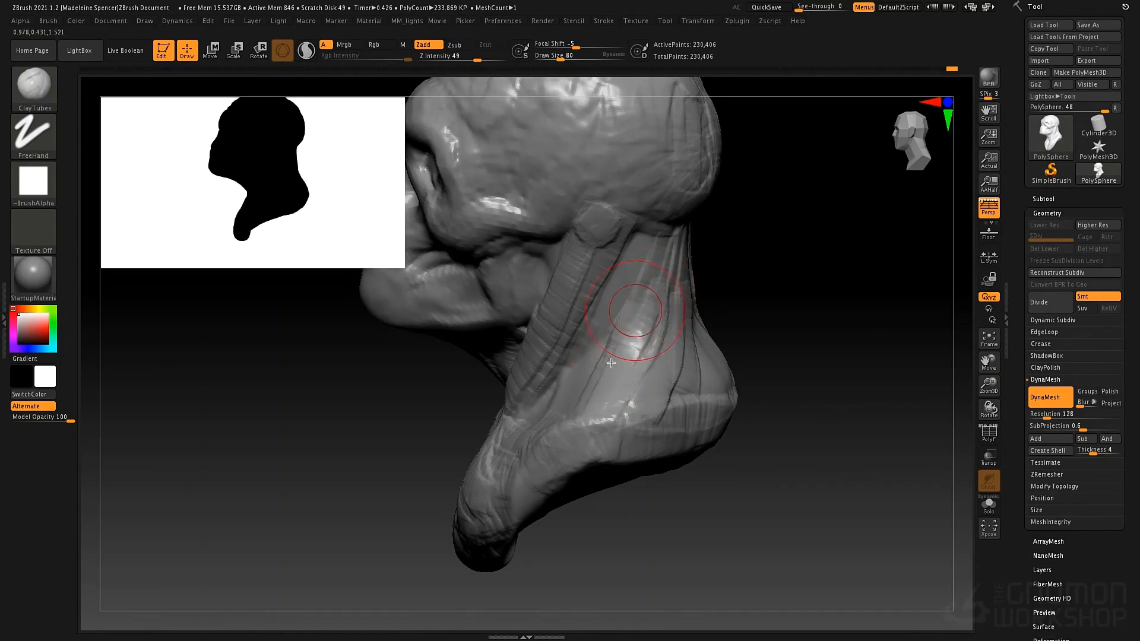
- Add ClayTubes strokes between the side neck muscle and the nape to form the muscle sloping down to the shoulder
left_click_drag(640, 343, 646, 321)
left_click_drag(661, 271, 656, 413)
mouse_move(677, 240)
left_mouse_down()
mouse_move(675, 416)
mouse_move(671, 307)
left_mouse_up()
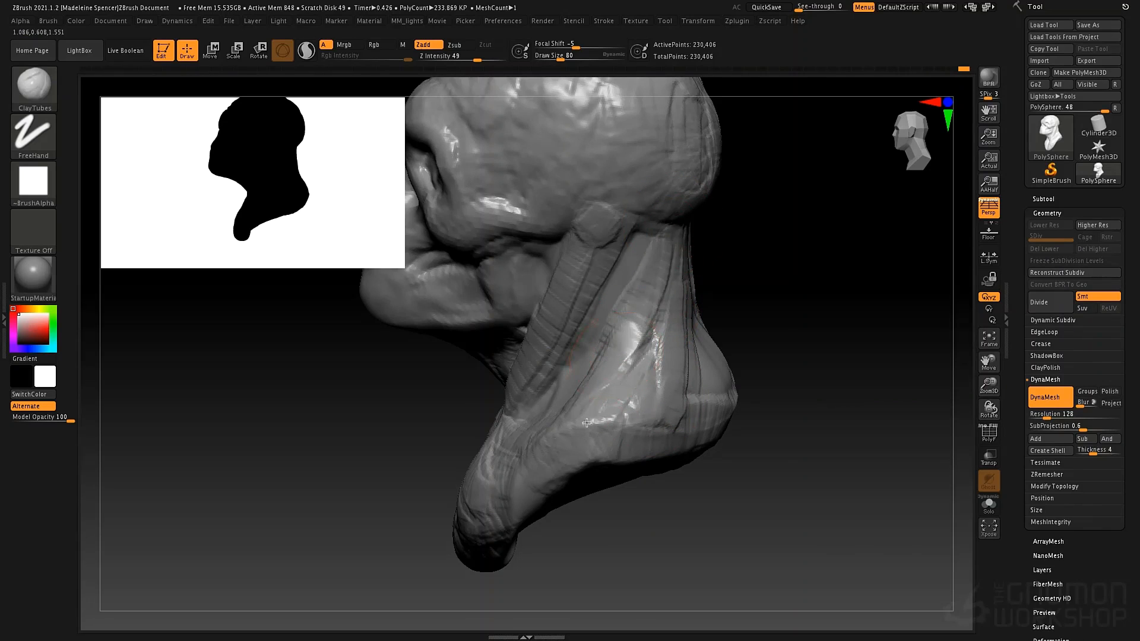
mouse_move(692, 386)
left_mouse_down()
mouse_move(667, 326)
mouse_move(711, 382)
mouse_move(529, 399)
mouse_move(544, 412)
mouse_move(447, 372)
mouse_move(654, 356)
mouse_move(625, 379)
mouse_move(623, 333)
mouse_move(664, 316)
mouse_move(643, 339)
left_mouse_up()
- Switch to DamStandard at Draw Size 37 and carve the nostrils and the line of the mouth
key("space")
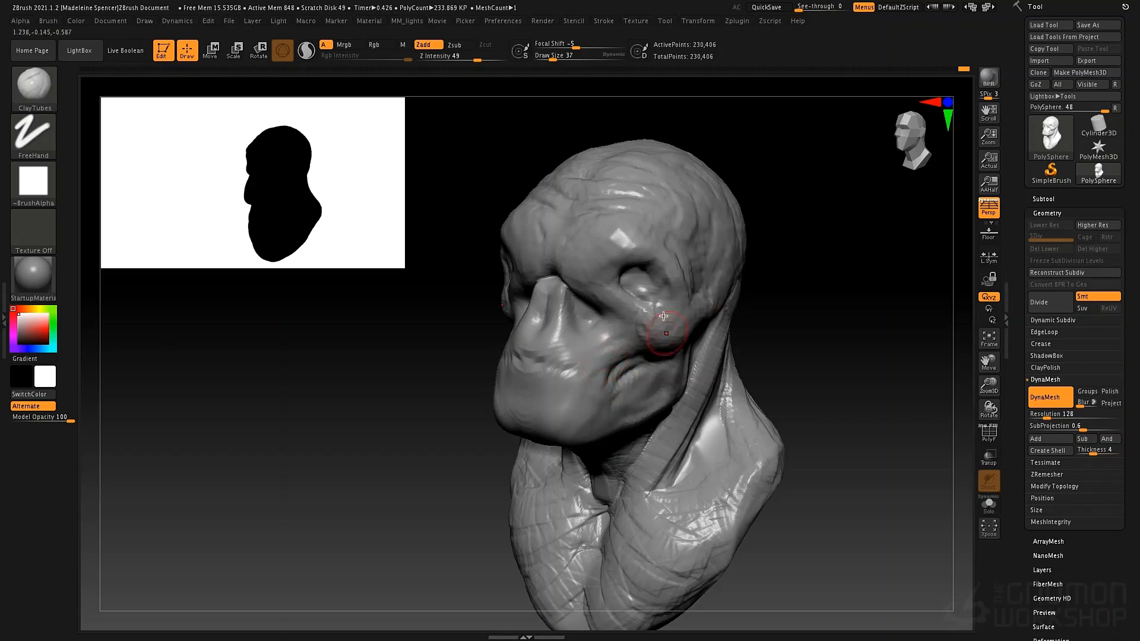
key("b")
key("d")
key("s")
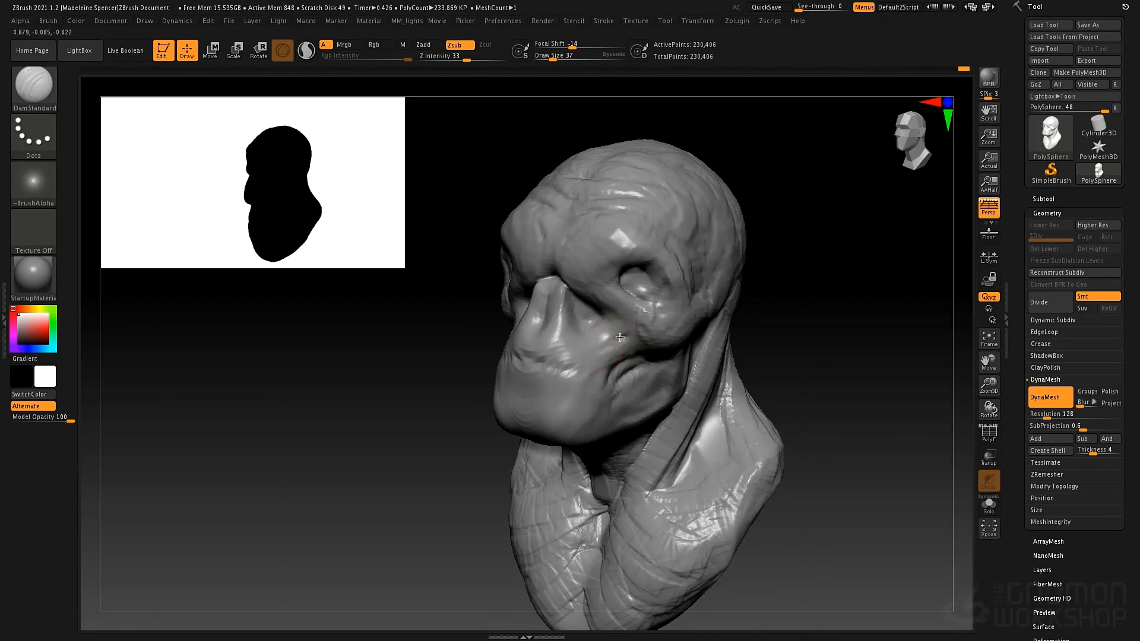
left_click_drag(738, 331, 763, 326)
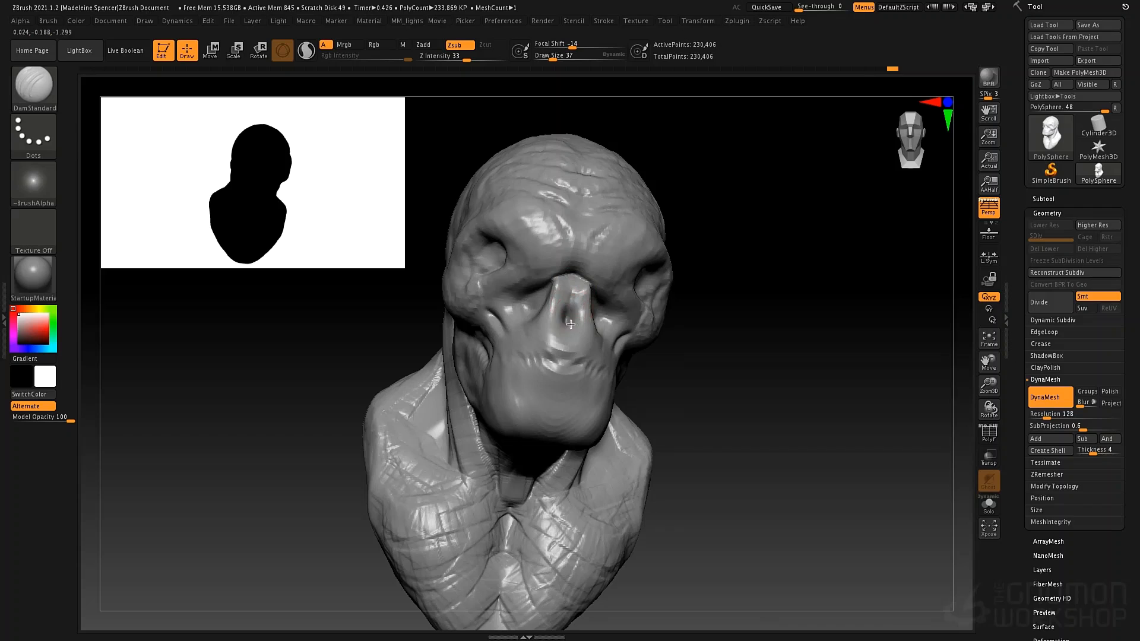
left_click_drag(732, 338, 689, 309)
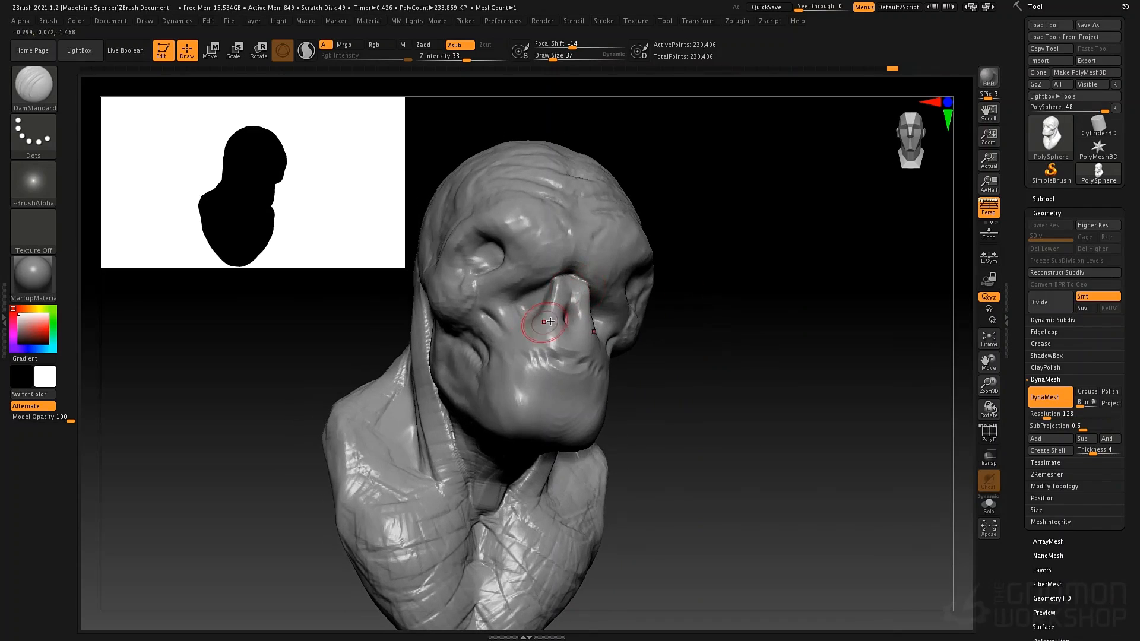
mouse_move(546, 330)
left_mouse_down()
mouse_move(539, 364)
mouse_move(504, 372)
left_mouse_up()
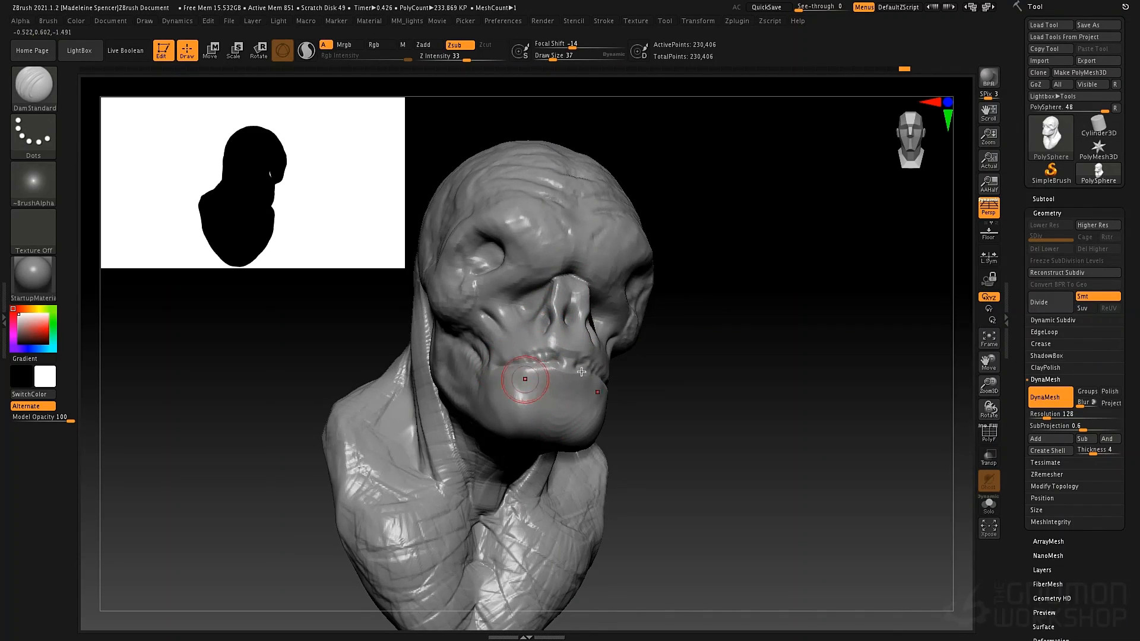
- Set the Draw Size to 21 and extend the mouth line back into the corner of the mouth with DamStandard
mouse_move(677, 377)
left_mouse_down()
mouse_move(569, 367)
mouse_move(636, 395)
left_mouse_up()
key("space")
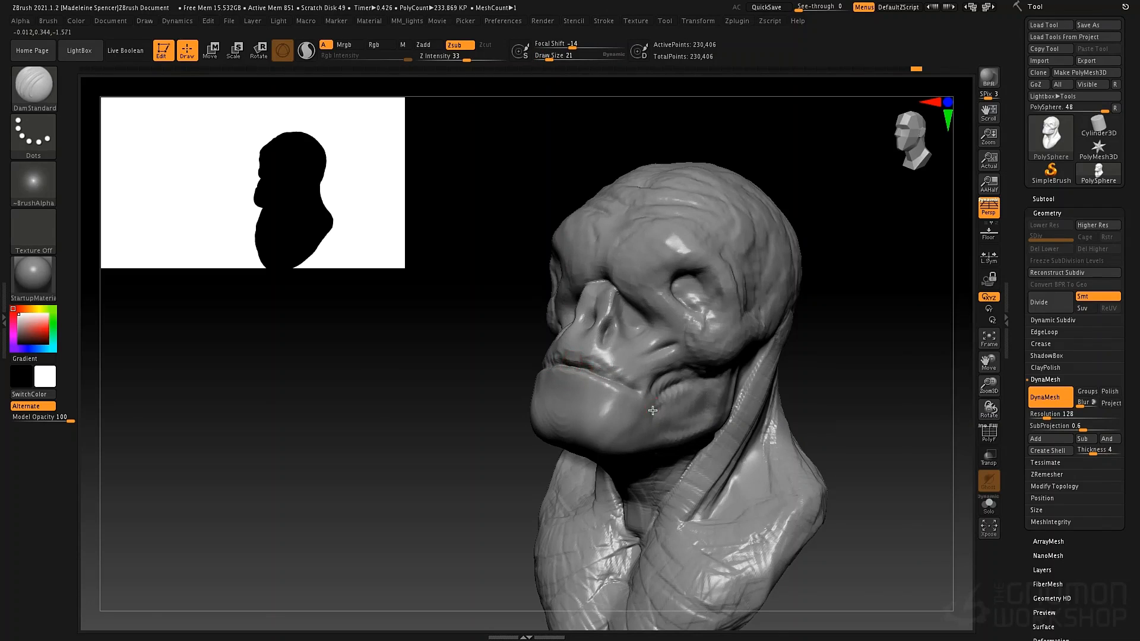
right_click_drag(620, 393, 552, 380)
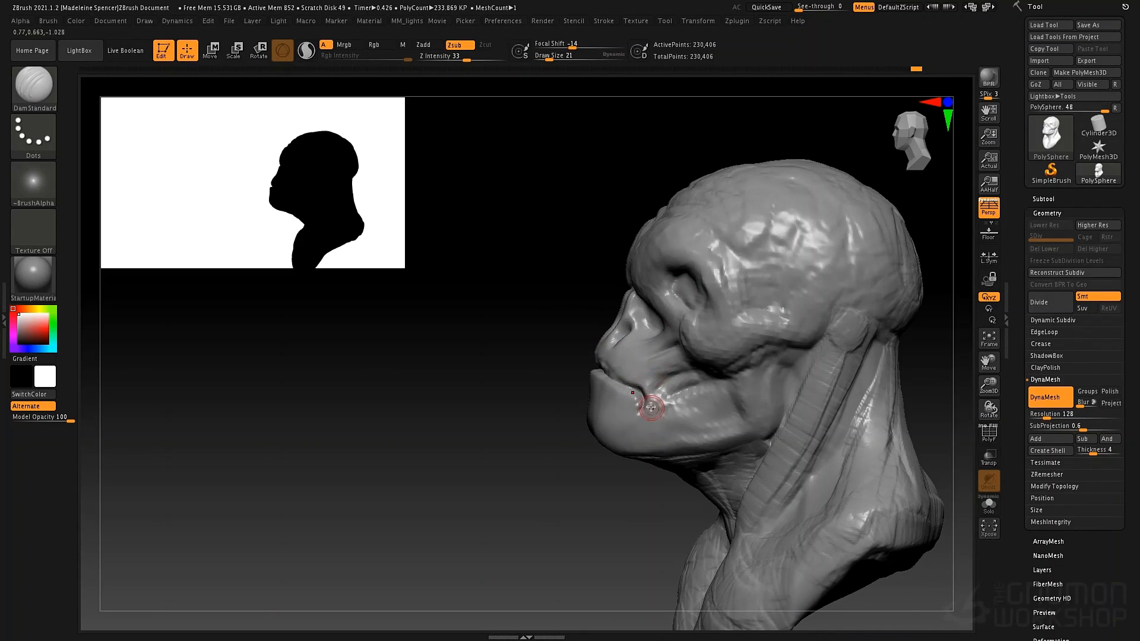
- Switch to ClayTubes with Draw Size 34, turn its alpha off and set the Focal Shift to 20
key("b")
key("c")
key("t")
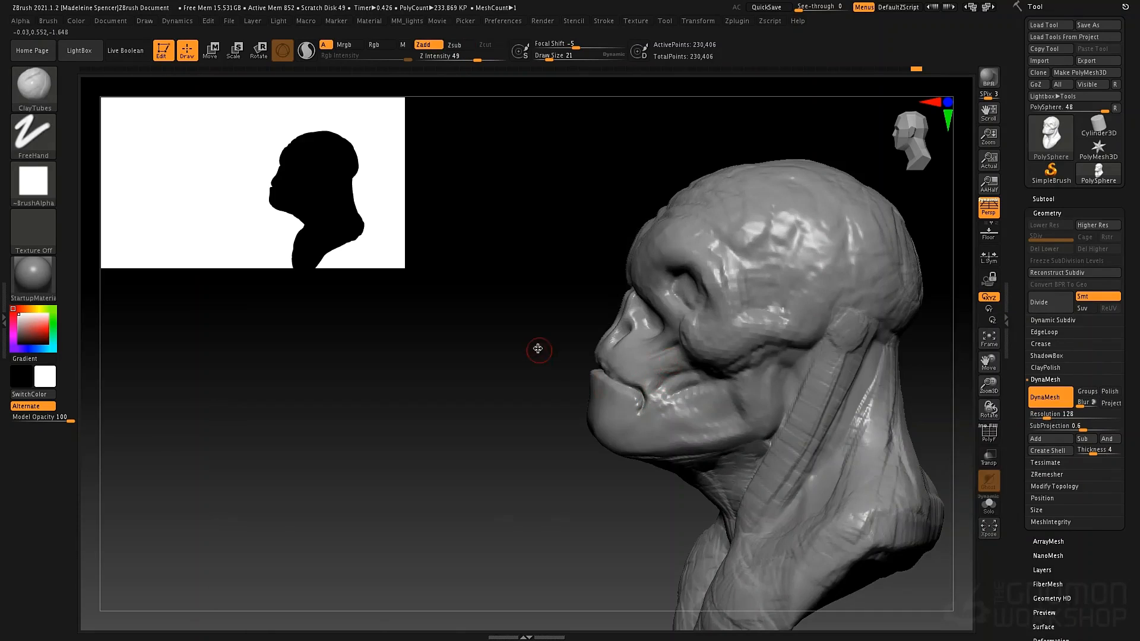
key("space")
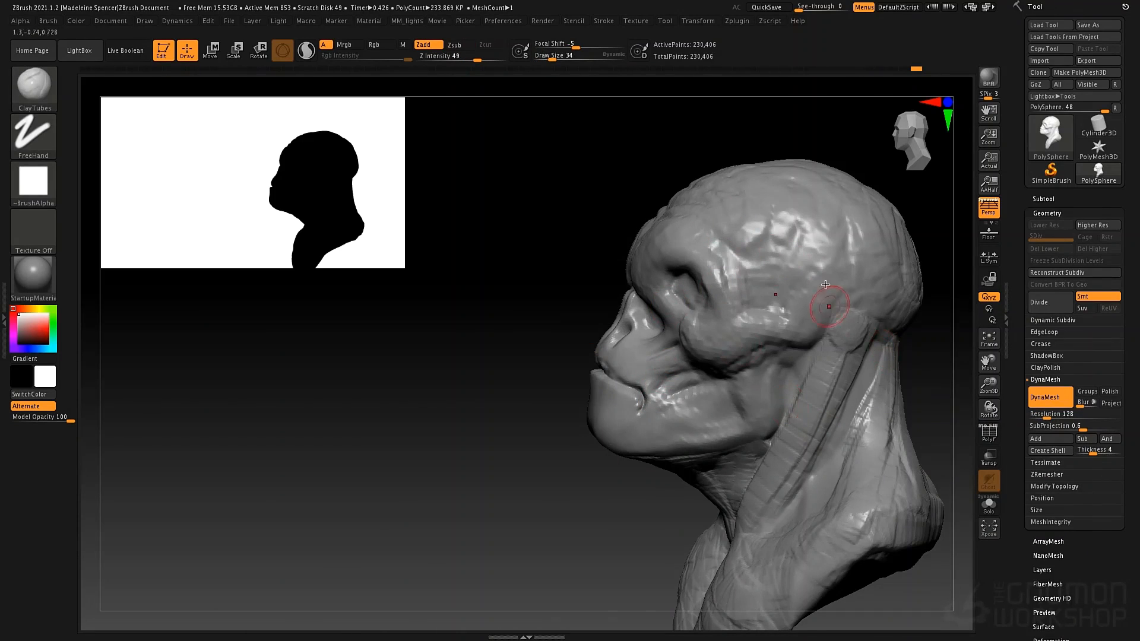
left_click(37, 191)
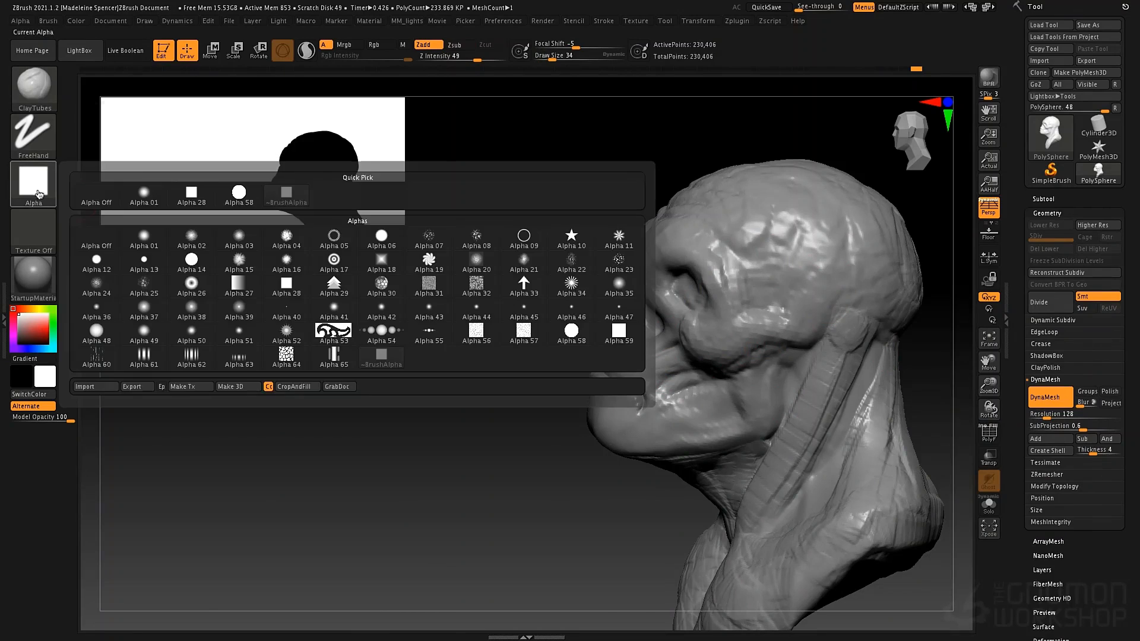
left_click(96, 200)
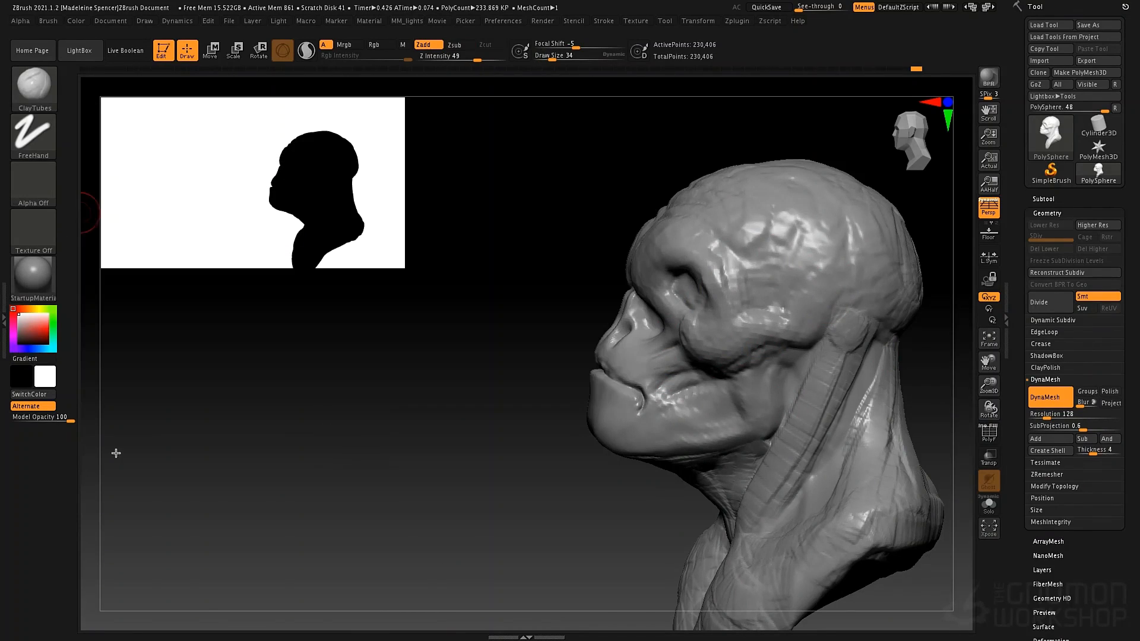
left_click_drag(455, 400, 534, 352)
key("space")
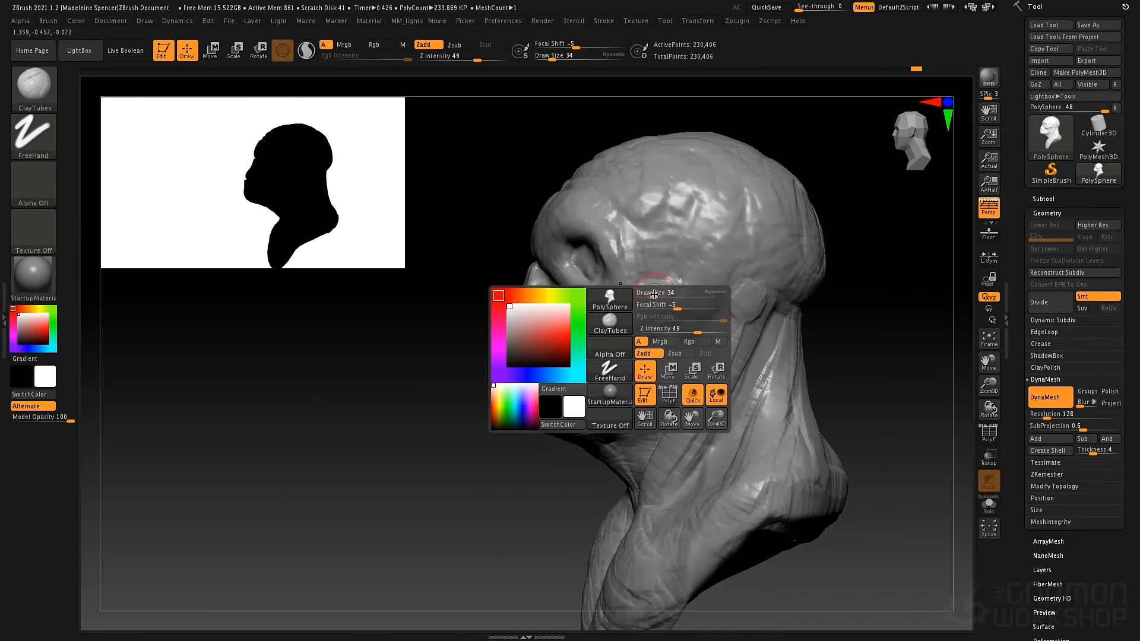
mouse_move(656, 296)
left_mouse_down()
mouse_move(689, 309)
mouse_move(695, 295)
left_mouse_up()
key("space")
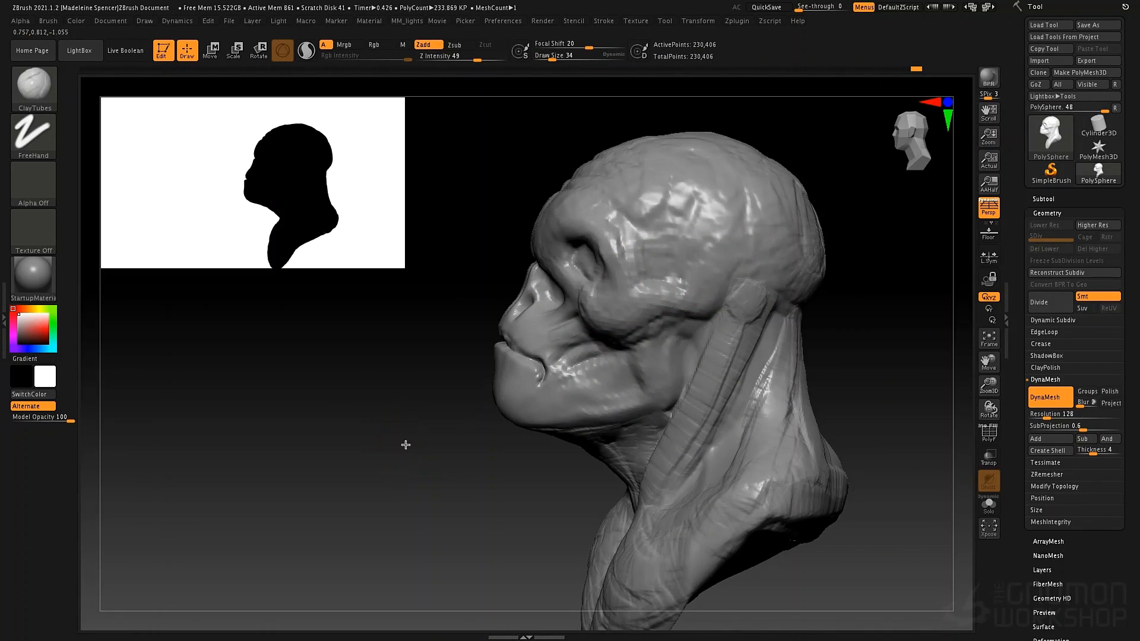
- Build up soft clay around the corner of the mouth with the ClayTubes brush
left_click_drag(405, 444, 406, 471, "alt")
left_click_drag(527, 382, 559, 364)
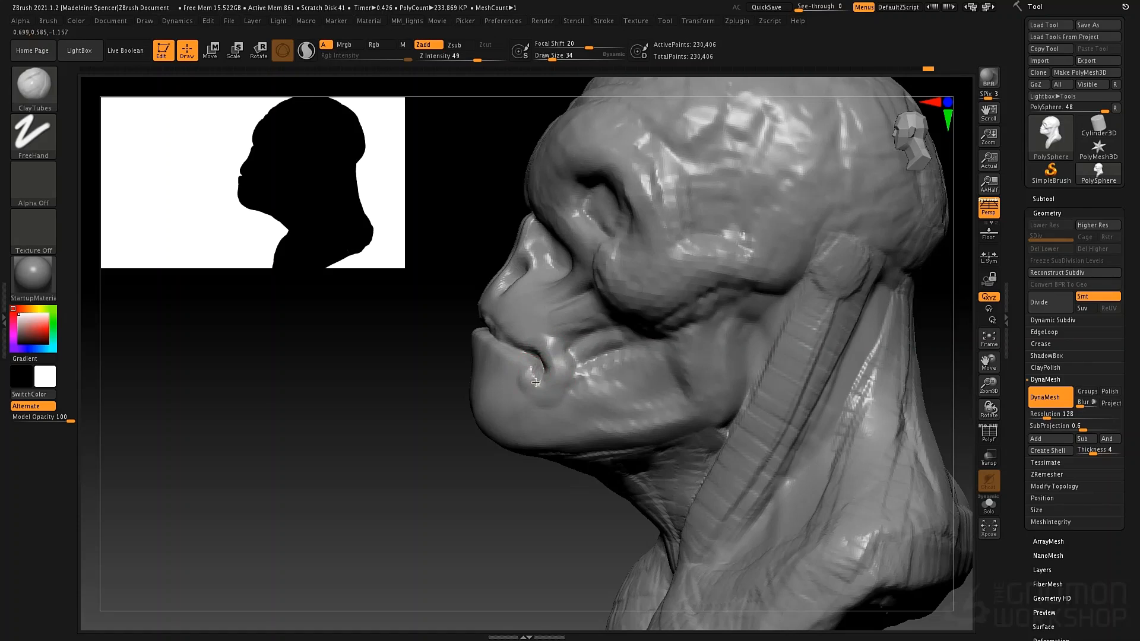
left_click_drag(525, 374, 563, 359)
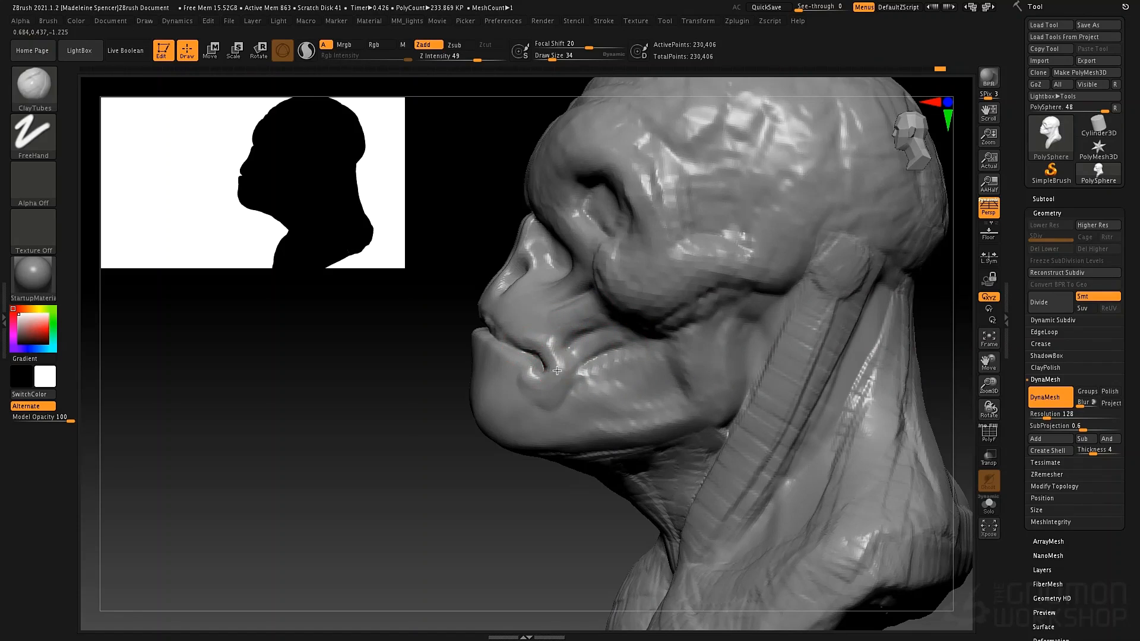
- Add a short ClayTubes stroke just below the corner of the mouth and check the mouth from both sides
left_click_drag(556, 371, 538, 389)
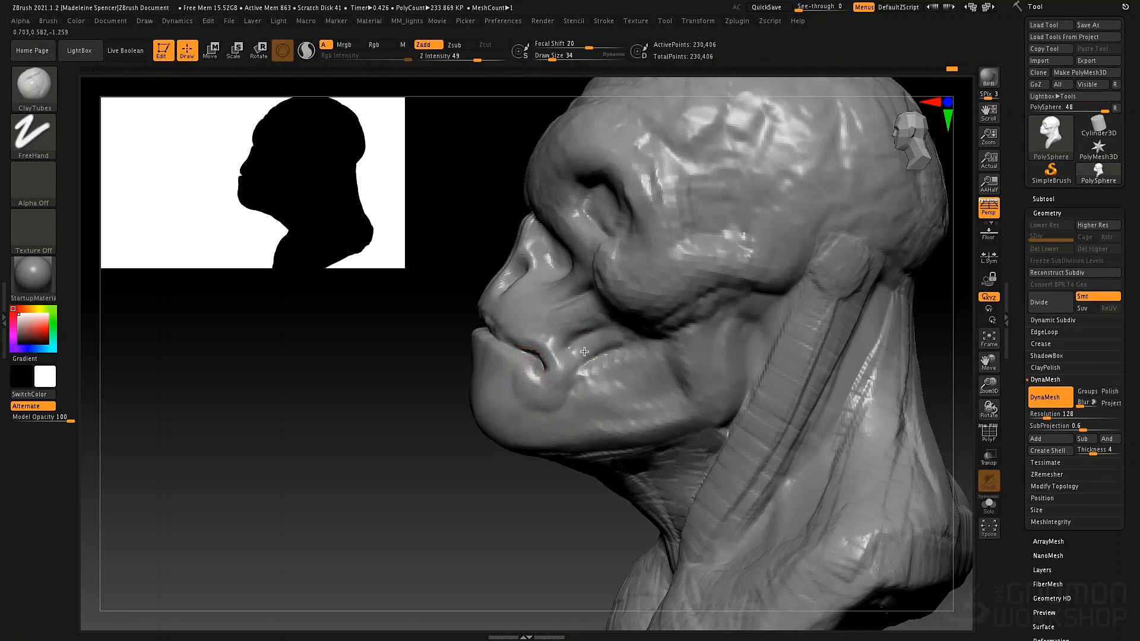
right_click_drag(584, 351, 639, 310)
right_click_drag(521, 336, 546, 324)
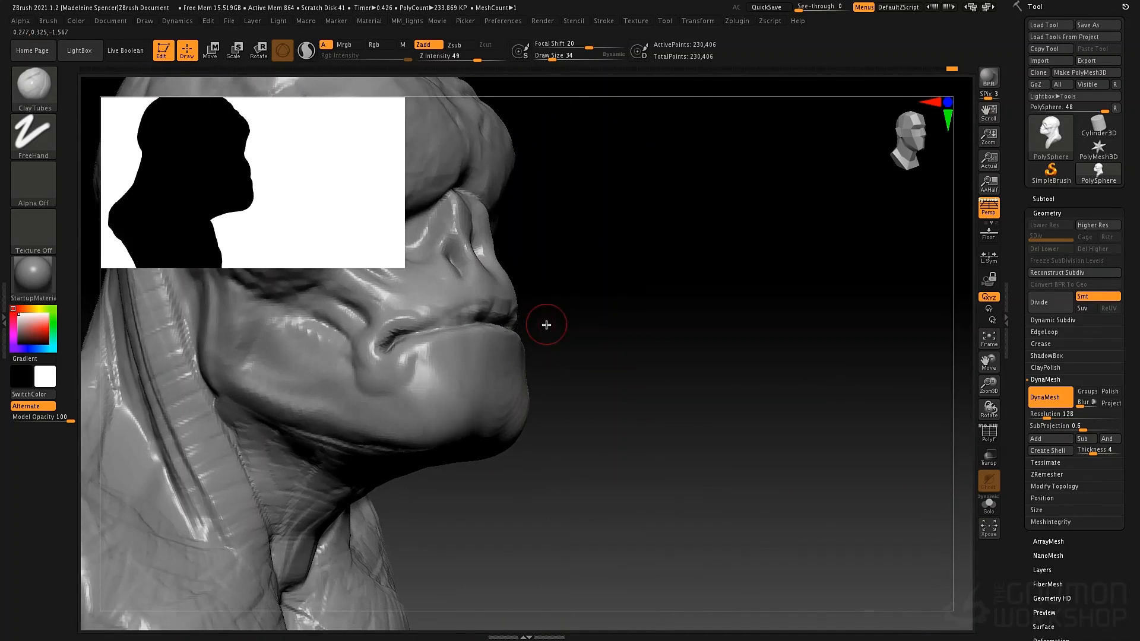
mouse_move(670, 361)
right_mouse_down()
mouse_move(742, 383)
mouse_move(548, 399)
right_mouse_up()
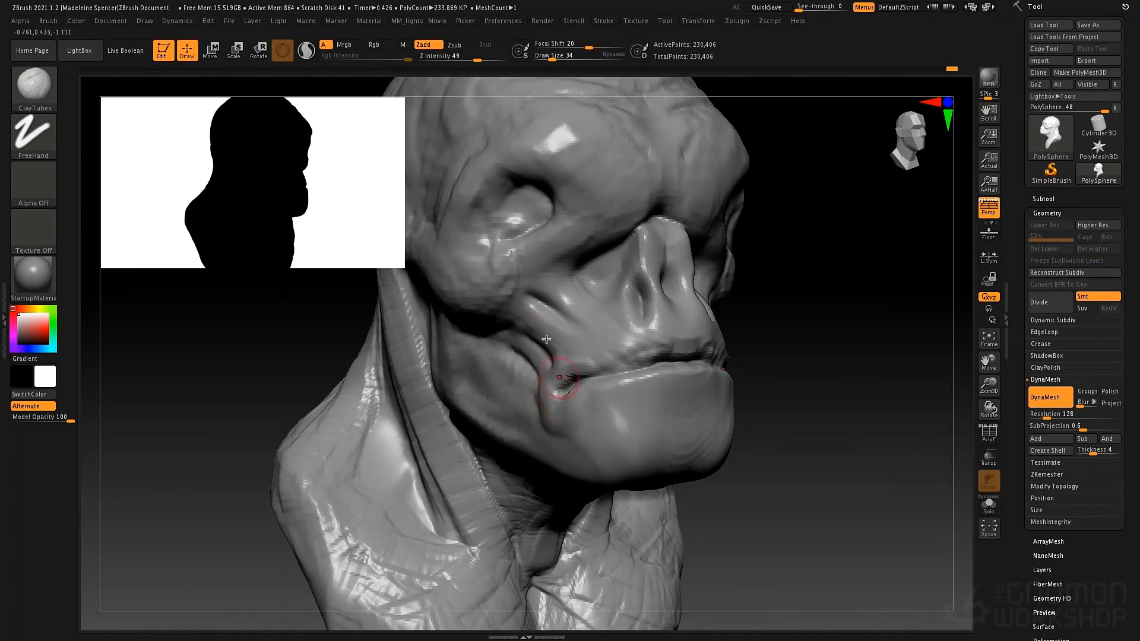
- Mask the cheek hollow and the area beside the chin with MaskPen, and clear the mask again
key("ctrl")
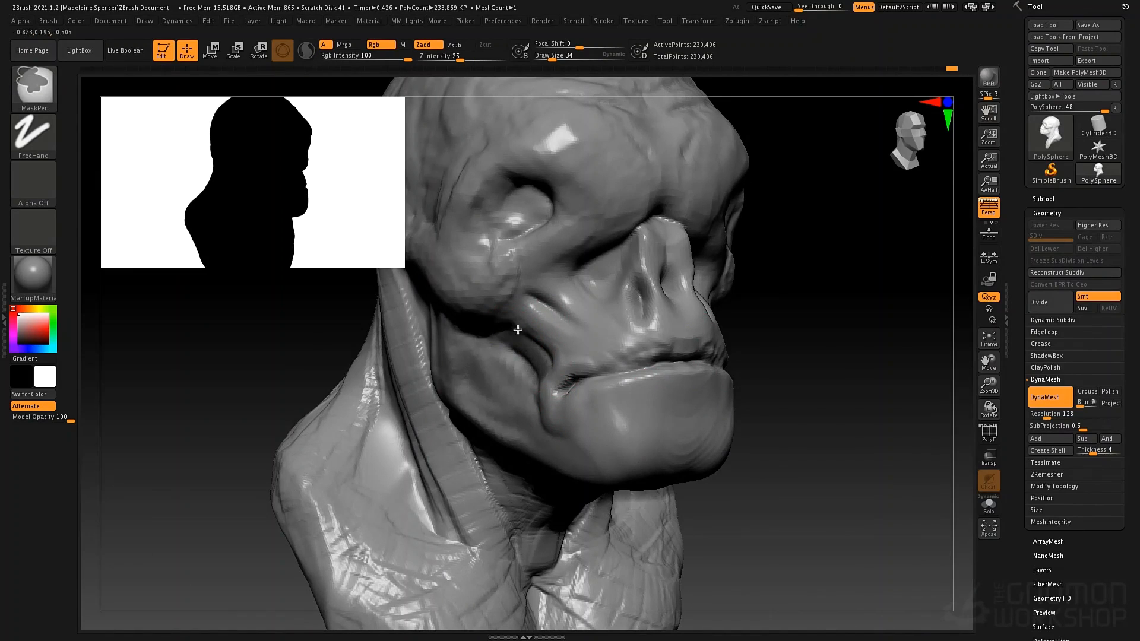
mouse_move(541, 307)
left_mouse_down("ctrl")
mouse_move(557, 357)
mouse_move(512, 295)
mouse_move(542, 315)
mouse_move(560, 368)
left_mouse_up("ctrl")
right_click_drag(613, 420, 624, 402)
mouse_move(436, 355)
left_mouse_down("ctrl")
mouse_move(434, 387)
mouse_move(493, 399)
mouse_move(511, 380)
mouse_move(442, 356)
mouse_move(499, 384)
left_mouse_up("ctrl")
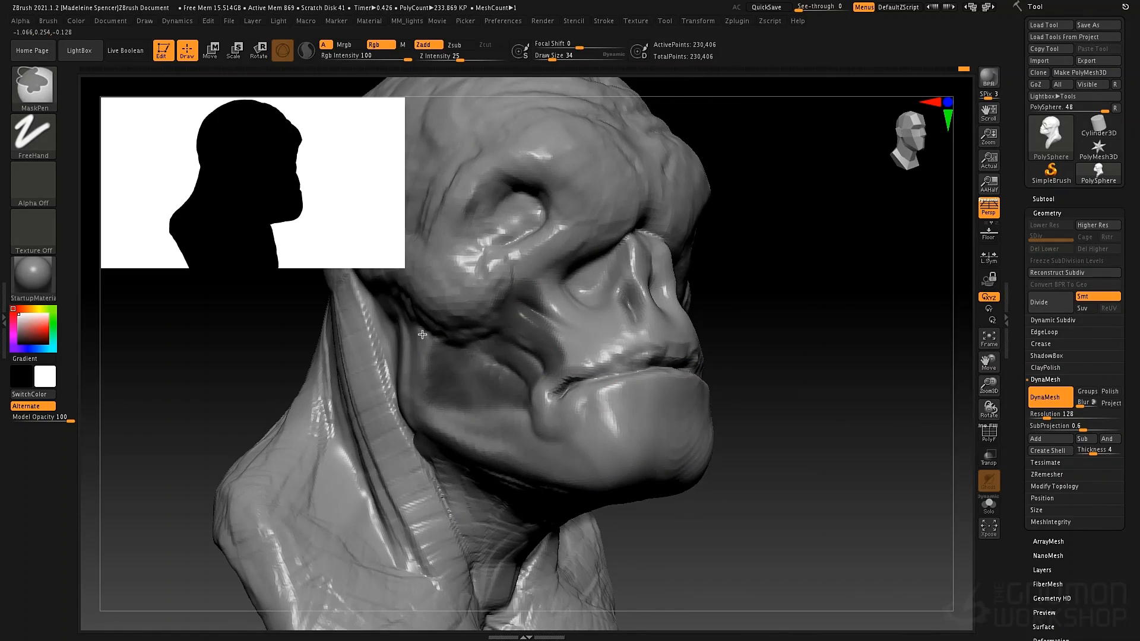
mouse_move(547, 418)
left_mouse_down("ctrl")
mouse_move(591, 465)
mouse_move(538, 414)
mouse_move(565, 458)
left_mouse_up("ctrl")
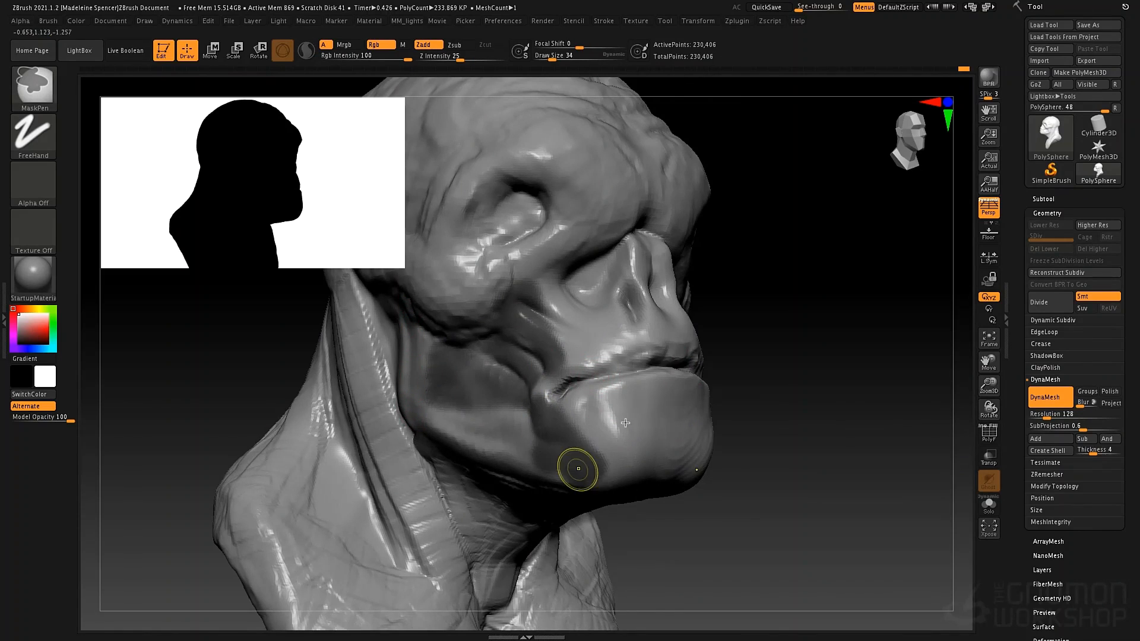
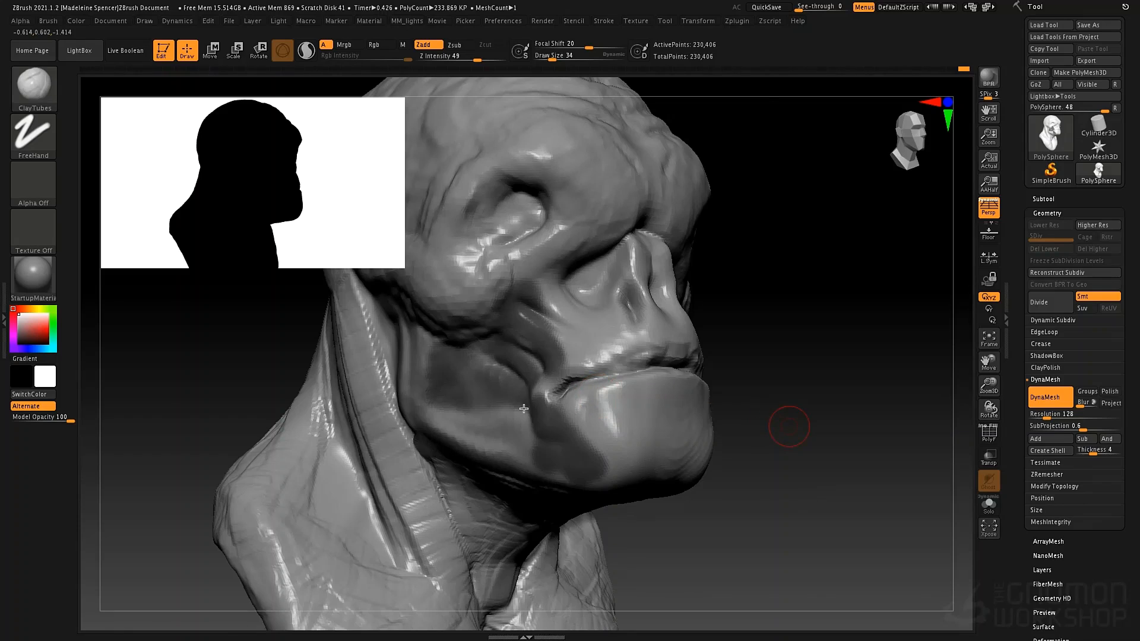
left_click_drag(524, 408, 600, 406, "alt")
left_click_drag(799, 302, 823, 373, "ctrl")
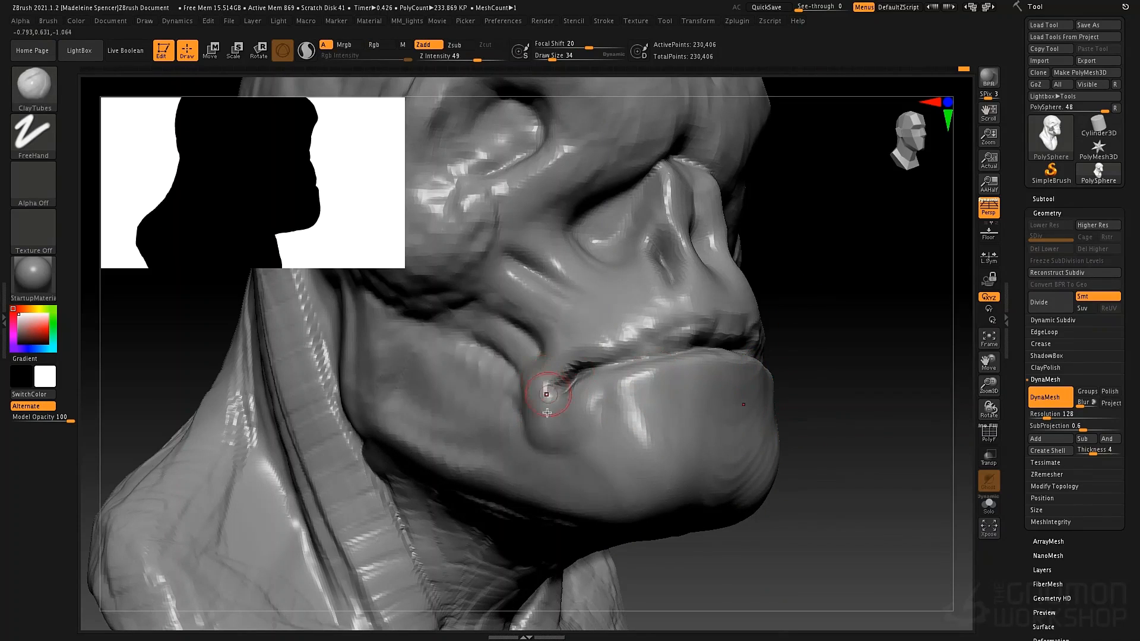
- Build up the fold below the mouth corner and both lips with ClayTubes, raising the Draw Size to 43
mouse_move(543, 385)
left_mouse_down()
mouse_move(549, 395)
mouse_move(527, 417)
mouse_move(524, 397)
mouse_move(540, 403)
mouse_move(523, 397)
mouse_move(530, 438)
left_mouse_up()
key("space")
left_click_drag(593, 410, 691, 378)
left_click_drag(599, 396, 696, 377)
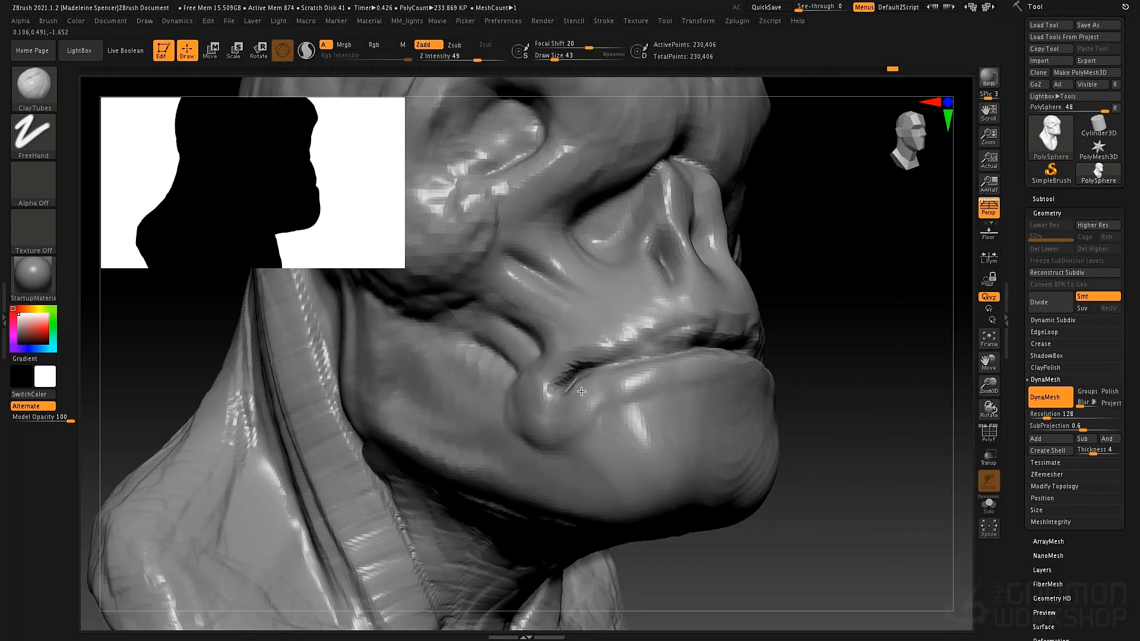
left_click_drag(595, 338, 660, 324)
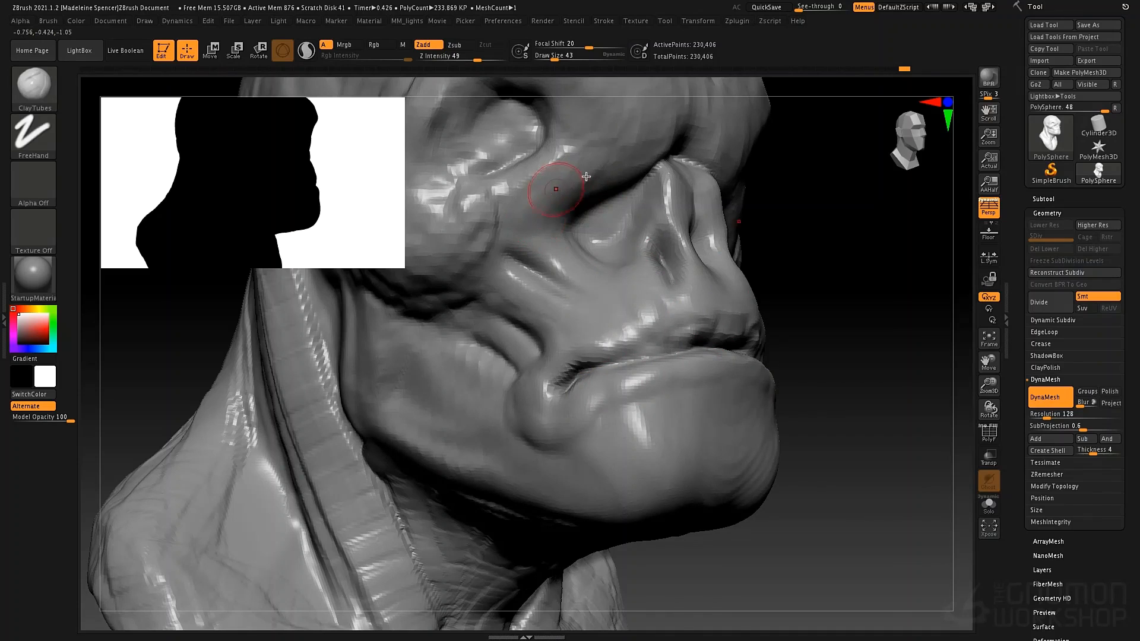
- Shrink the silhouette thumbnail to size 246 and review the whole bust from the front and the three-quarter side
mouse_move(695, 355)
right_mouse_down("ctrl")
mouse_move(736, 273)
mouse_move(714, 291)
mouse_move(736, 330)
mouse_move(501, 364)
mouse_move(492, 243)
right_mouse_up("ctrl")
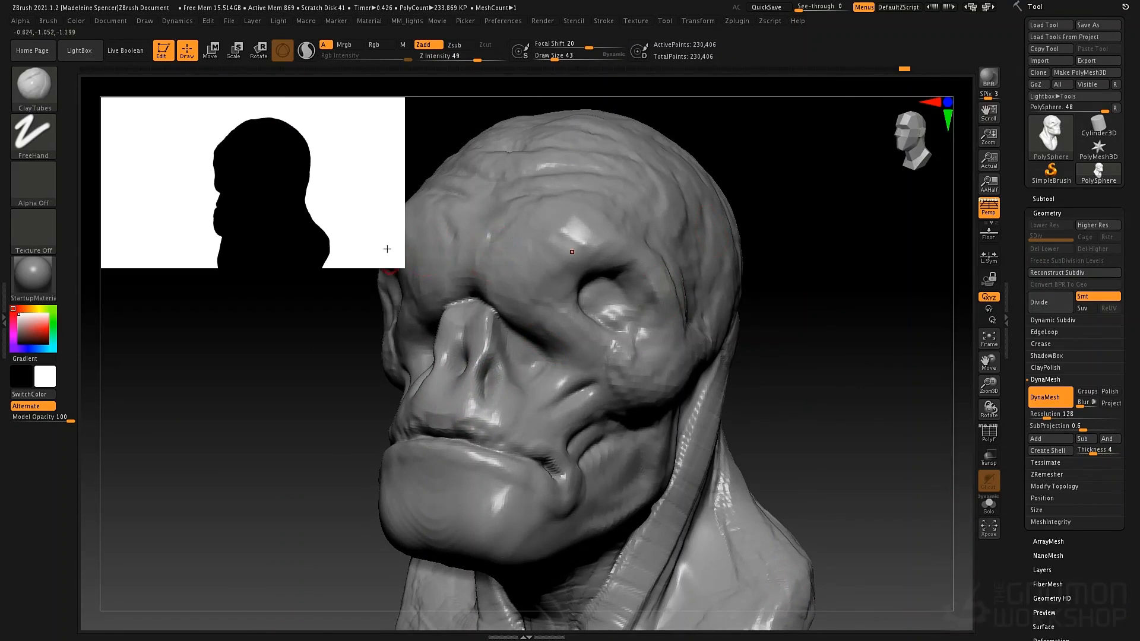
left_click_drag(387, 249, 248, 178)
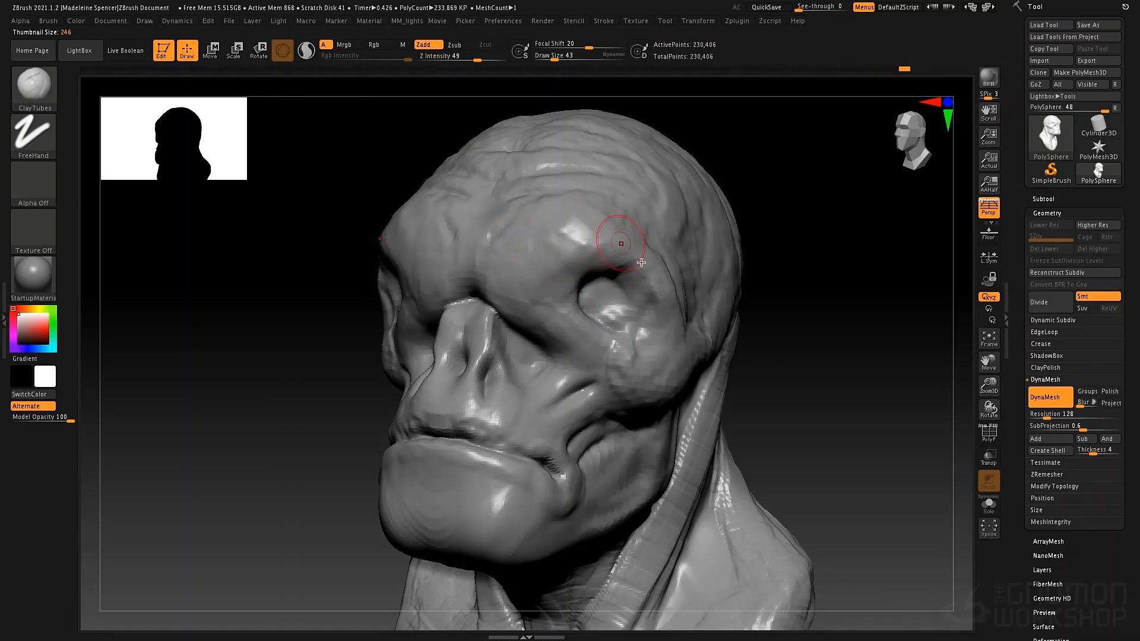
mouse_move(650, 476)
right_mouse_down("ctrl")
mouse_move(641, 414)
mouse_move(653, 319)
right_mouse_up("ctrl")
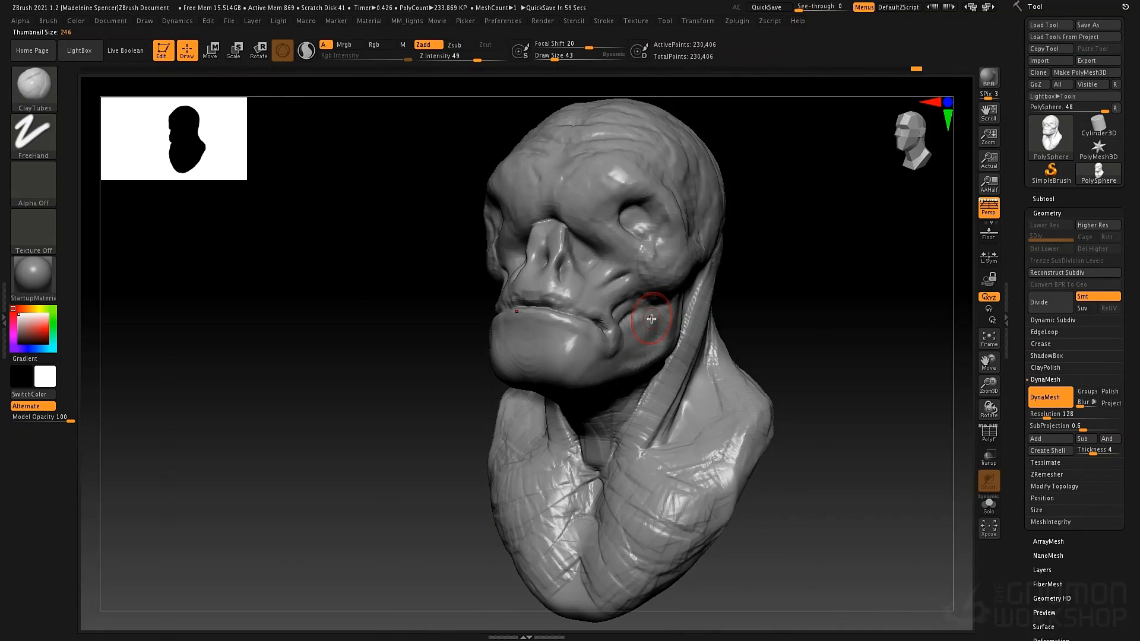
left_click_drag(712, 326, 659, 432)
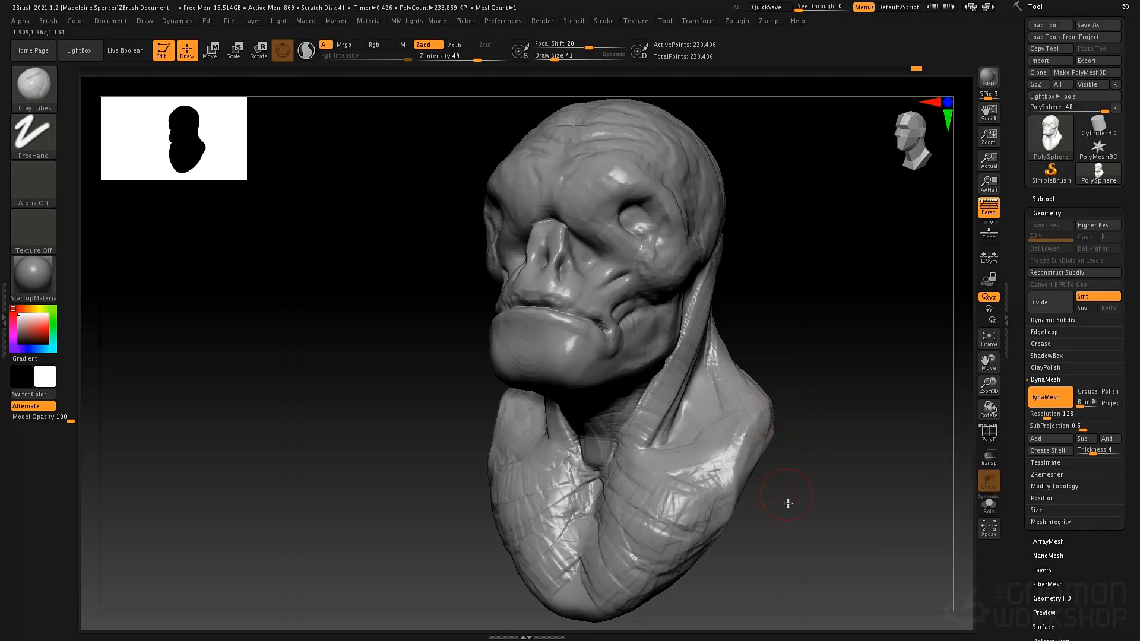
mouse_move(787, 503)
left_mouse_down()
mouse_move(782, 447)
mouse_move(693, 396)
mouse_move(726, 446)
mouse_move(774, 455)
mouse_move(630, 420)
left_mouse_up()
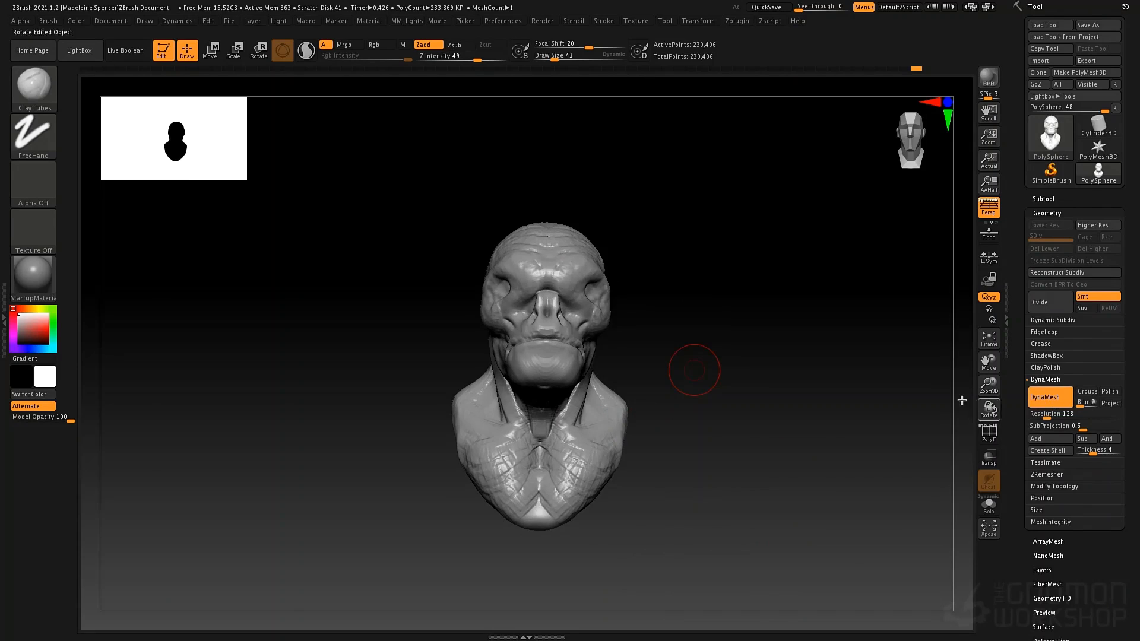
left_click_drag(776, 436, 682, 444)
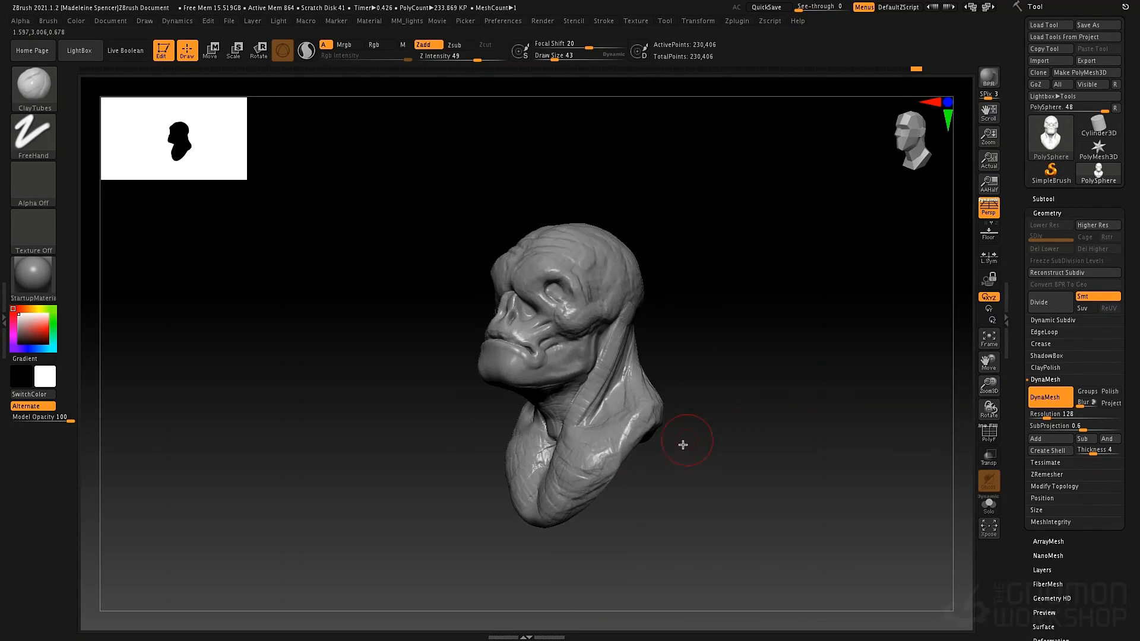
- Insert a mirrored sphere beside each shoulder using the Insert Sphere mesh of the IMM Primitives brush
key("b")
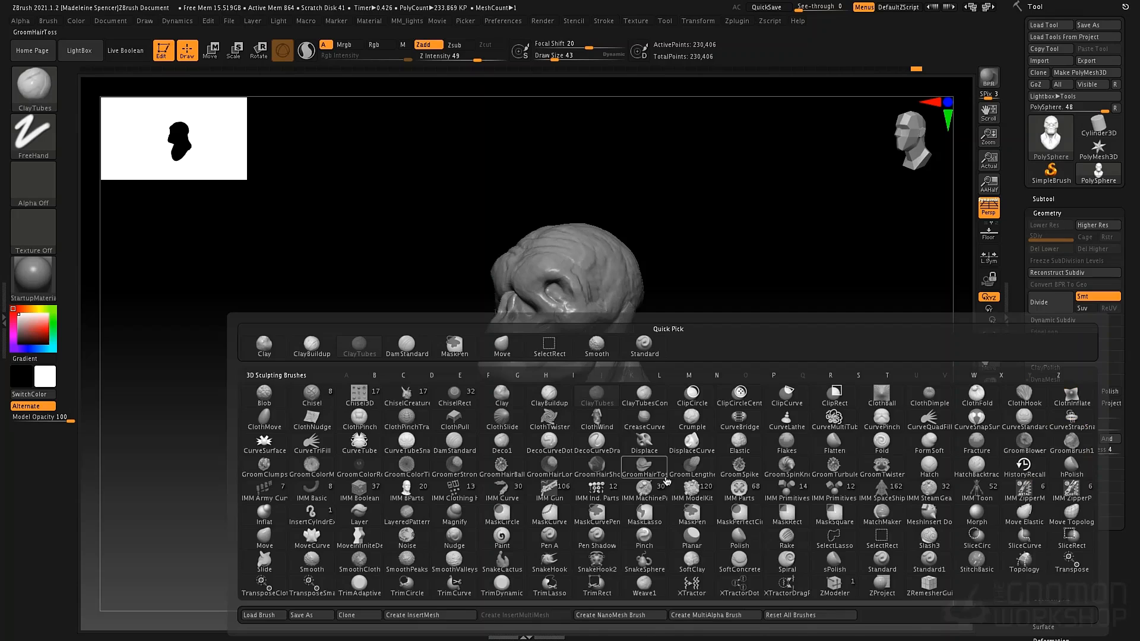
key("i")
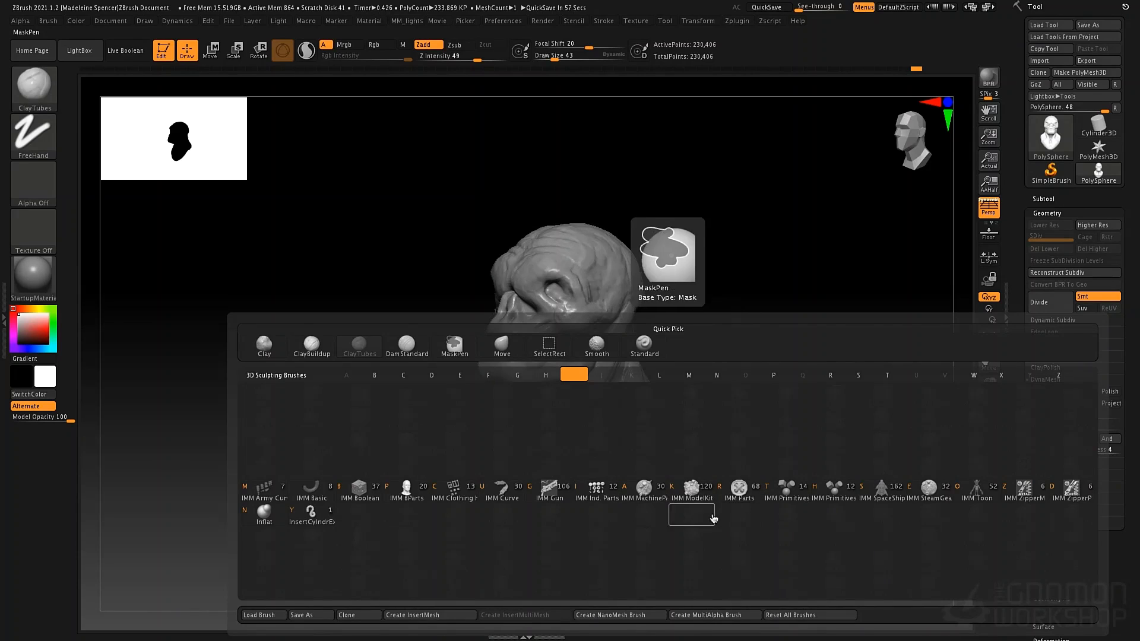
left_click(780, 490)
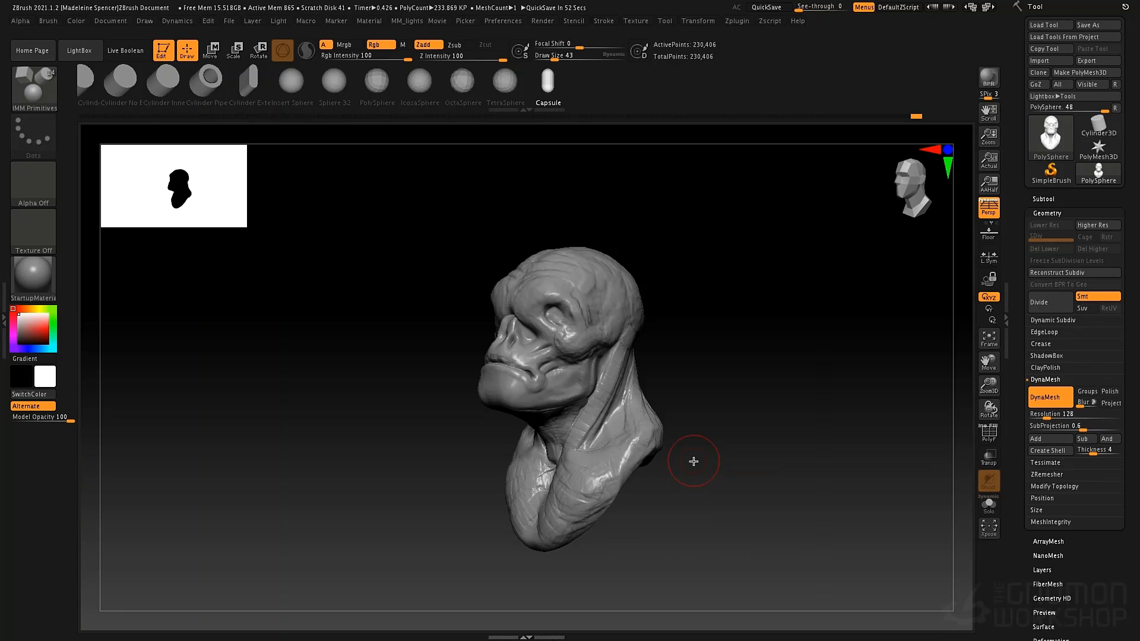
left_click_drag(777, 85, 793, 86)
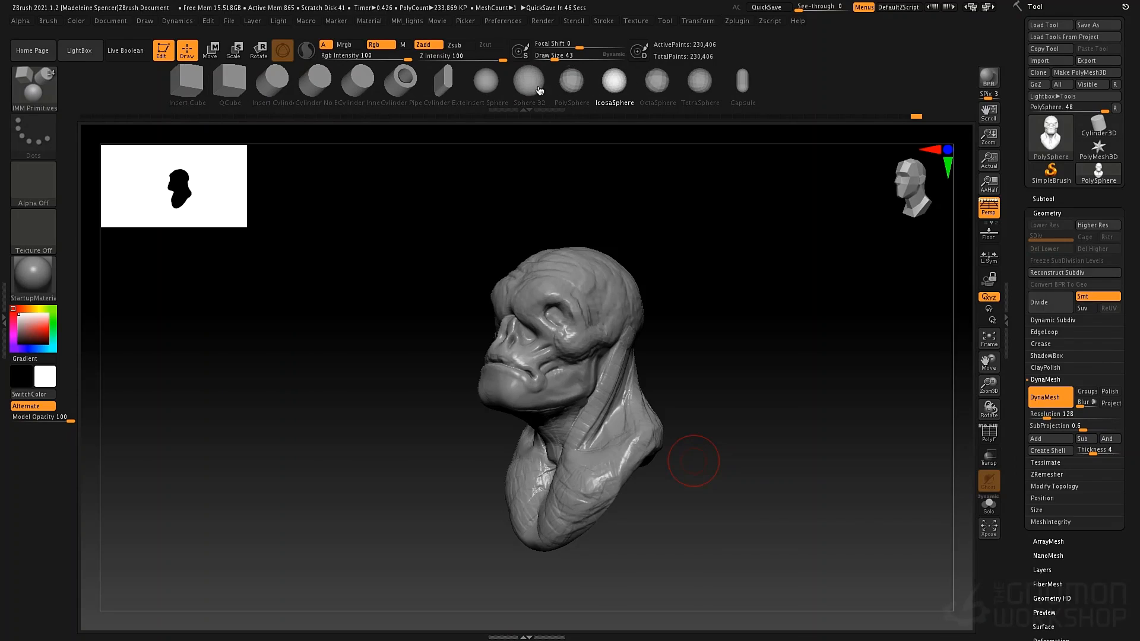
left_click(490, 84)
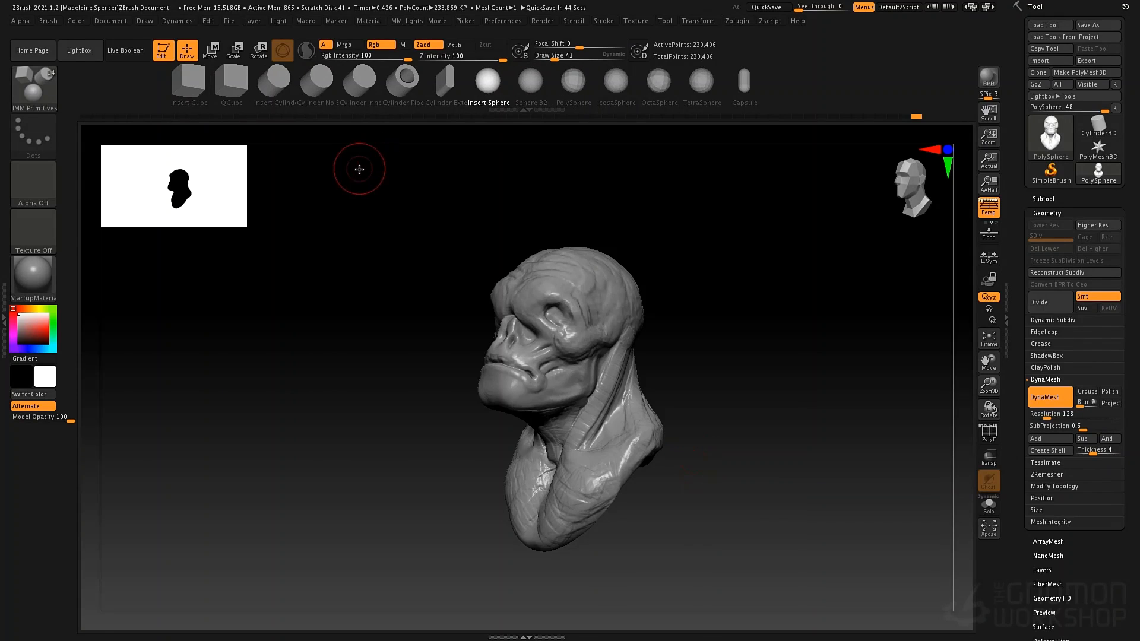
left_click_drag(647, 448, 581, 521)
left_click_drag(330, 530, 361, 526)
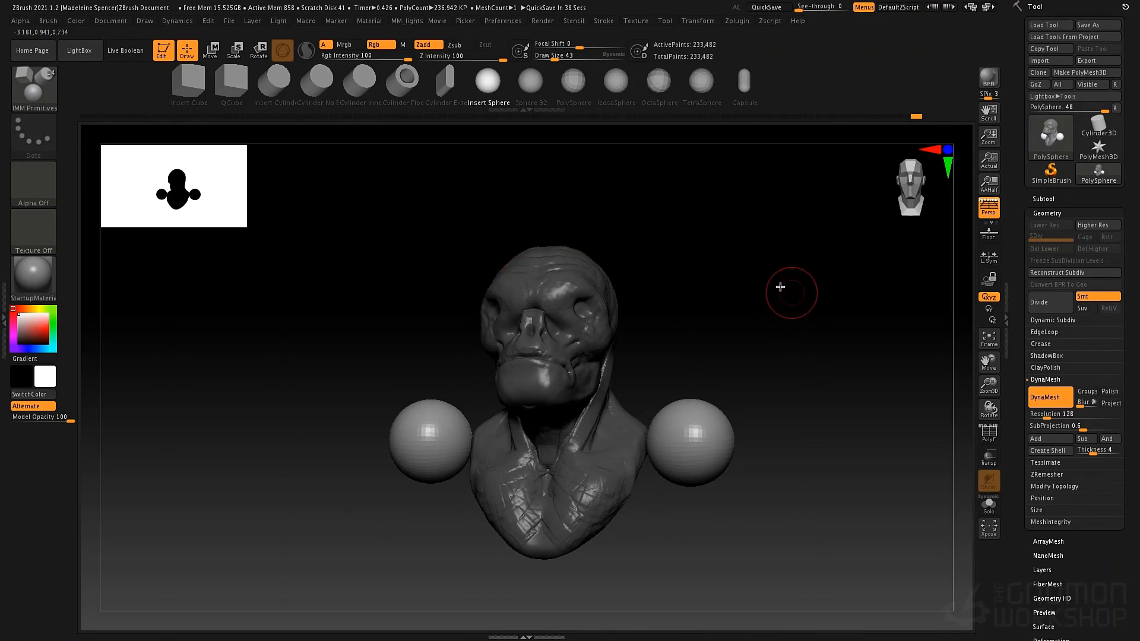
left_click_drag(780, 286, 811, 301)
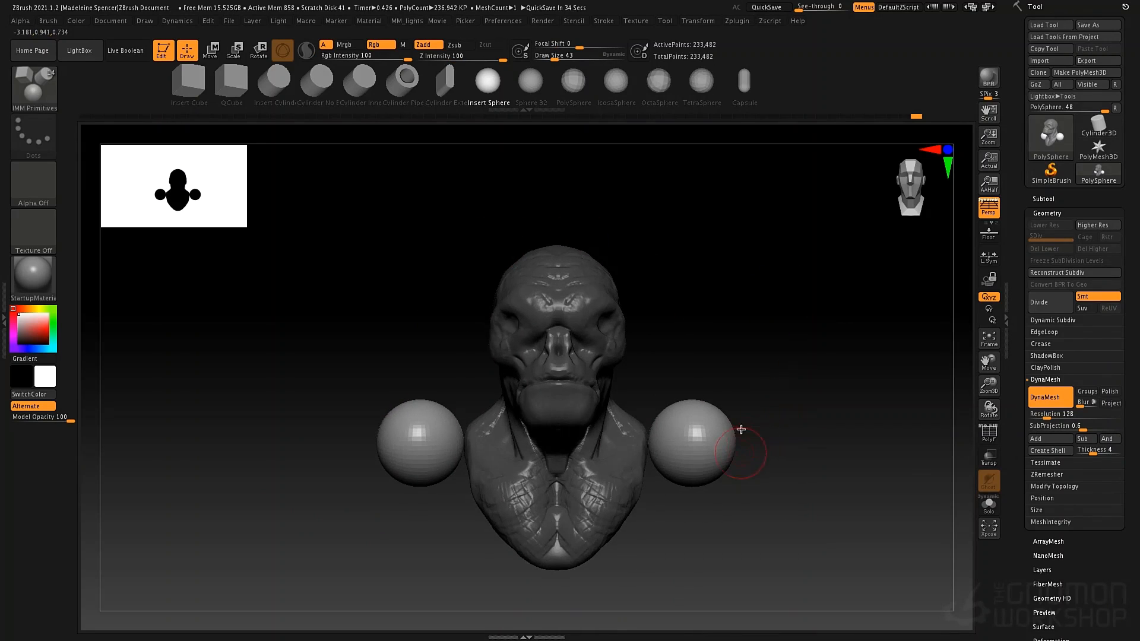
- Move the two inserted spheres inward with the gizmo so they overlap the sides of the shoulders
key("w")
left_click_drag(696, 490, 638, 504)
mouse_move(790, 392)
left_mouse_down()
mouse_move(762, 394)
mouse_move(764, 412)
mouse_move(799, 414)
mouse_move(789, 408)
left_mouse_up()
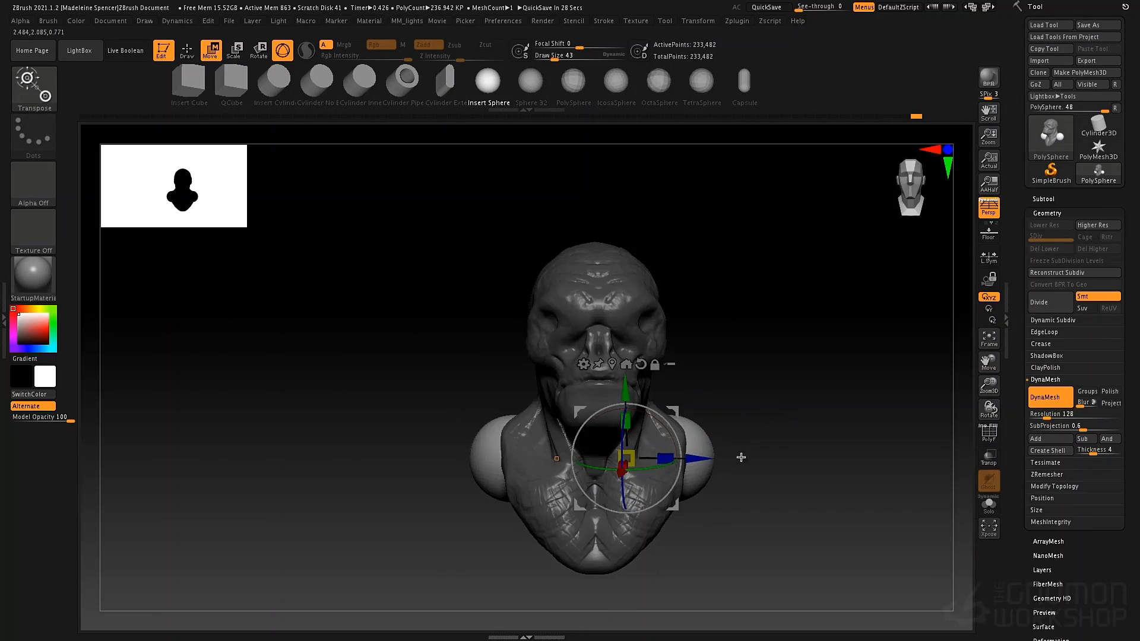
left_click_drag(741, 458, 757, 396)
key("q")
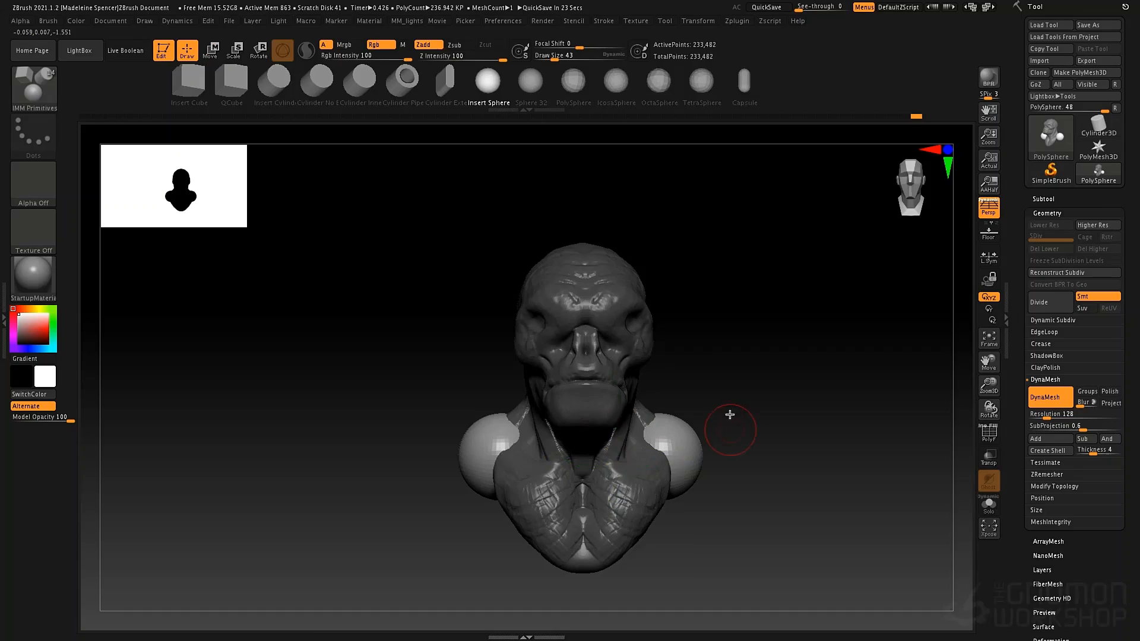
- Shape the spheres into rounded deltoids from the side and back with the Move brush, using Draw Sizes 145 and 80
mouse_move(712, 427)
left_mouse_down()
mouse_move(743, 412)
mouse_move(590, 476)
left_mouse_up()
key("space")
key("space")
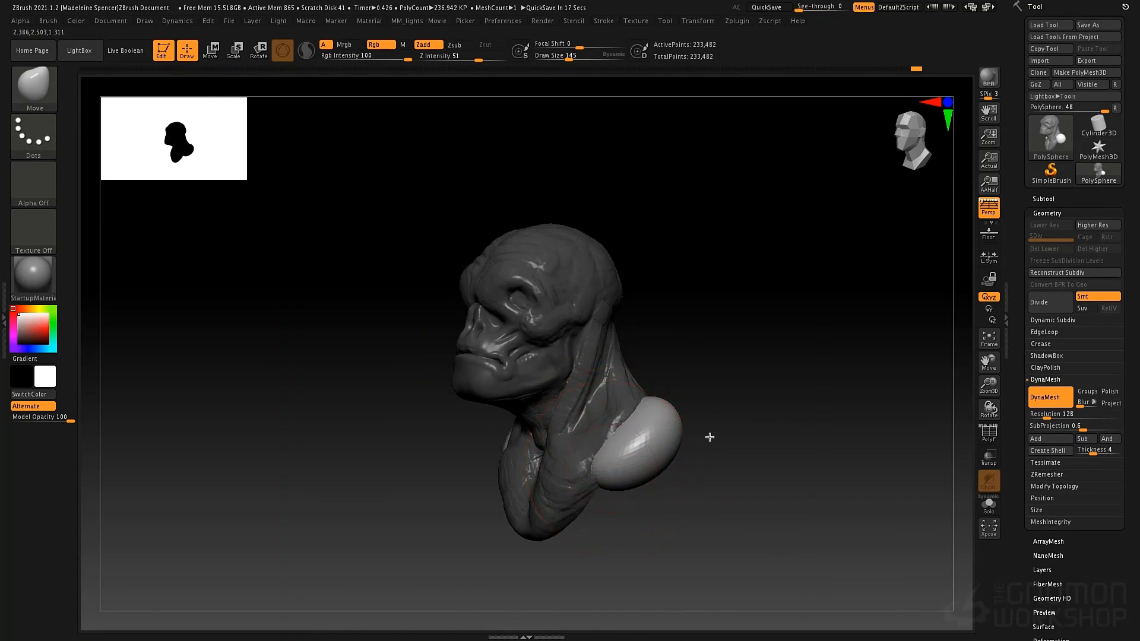
mouse_move(710, 437)
left_mouse_down()
mouse_move(665, 469)
mouse_move(713, 506)
left_mouse_up()
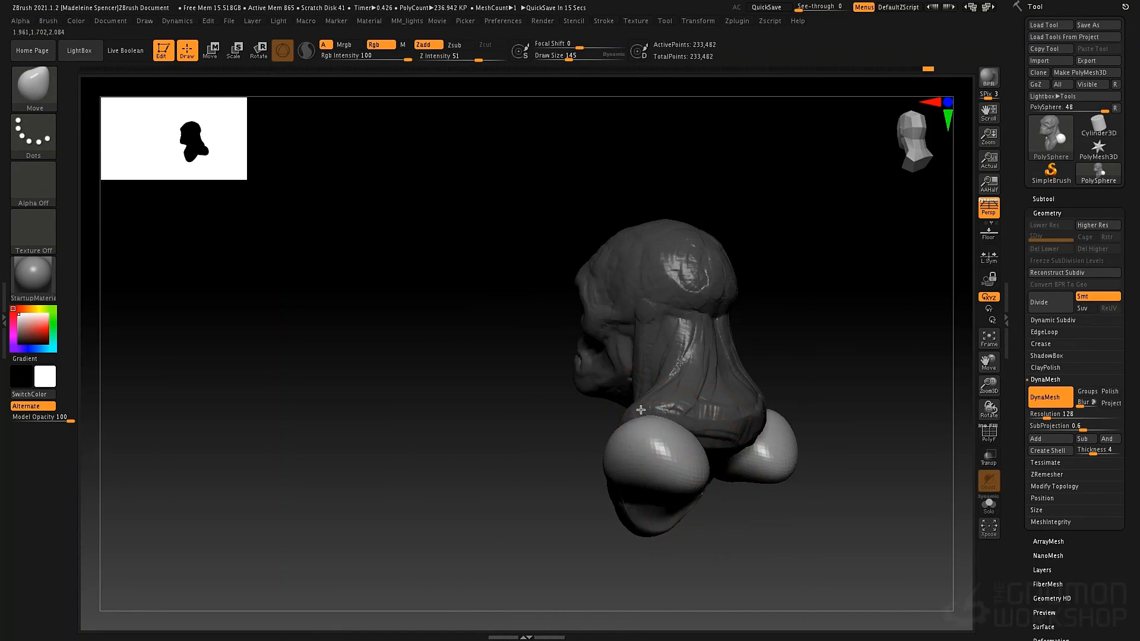
mouse_move(832, 395)
left_mouse_down()
mouse_move(682, 415)
mouse_move(709, 512)
left_mouse_up()
key("space")
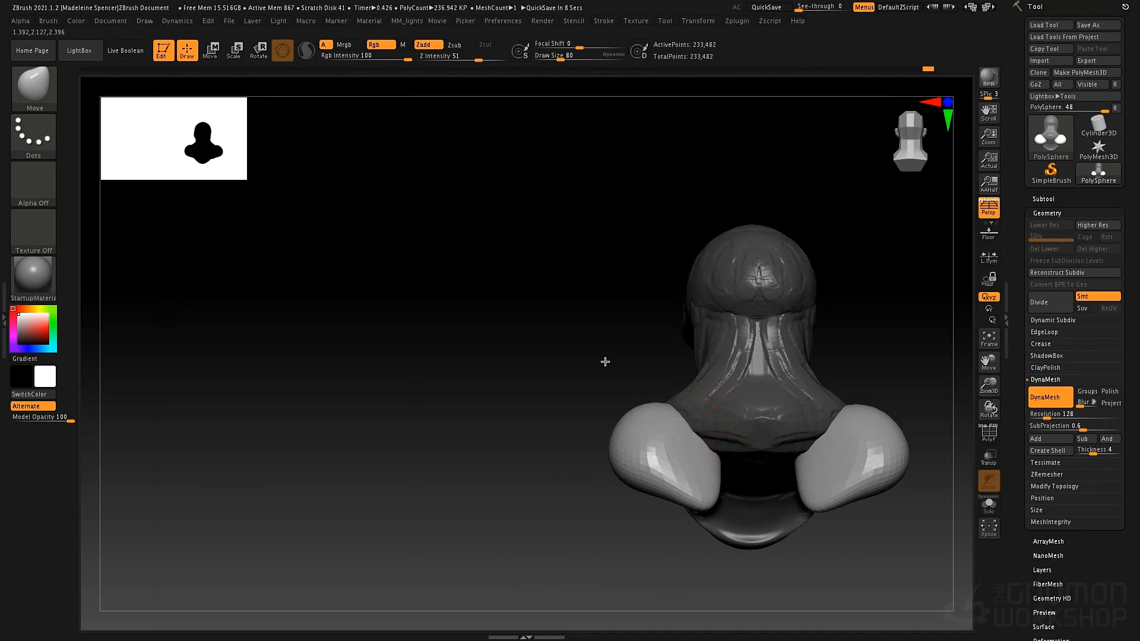
mouse_move(605, 362)
left_mouse_down()
mouse_move(562, 339)
mouse_move(744, 456)
mouse_move(725, 412)
mouse_move(710, 484)
left_mouse_up()
- Set the Move brush to Draw Size 135 and pull the front of the shoulder forms in toward the chest
key("space")
right_click_drag(689, 493, 825, 462)
mouse_move(662, 434)
right_mouse_down()
mouse_move(722, 437)
mouse_move(708, 409)
mouse_move(600, 502)
right_mouse_up()
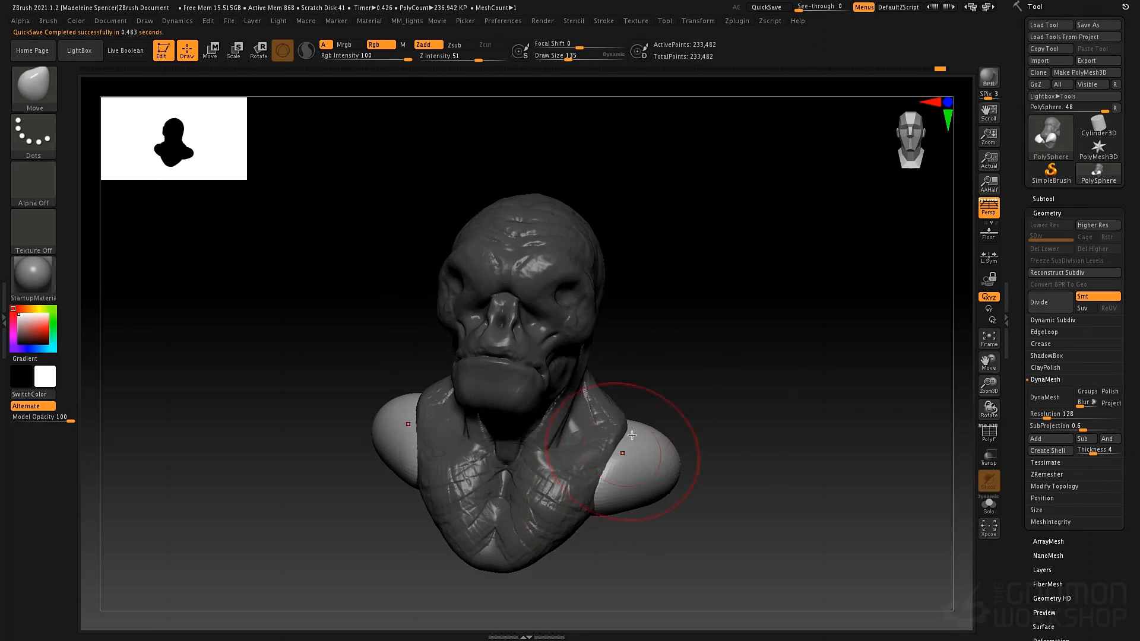
mouse_move(632, 435)
left_mouse_down()
mouse_move(637, 427)
mouse_move(678, 446)
mouse_move(638, 498)
left_mouse_up()
left_click_drag(574, 524, 561, 533)
right_click_drag(570, 490, 579, 463)
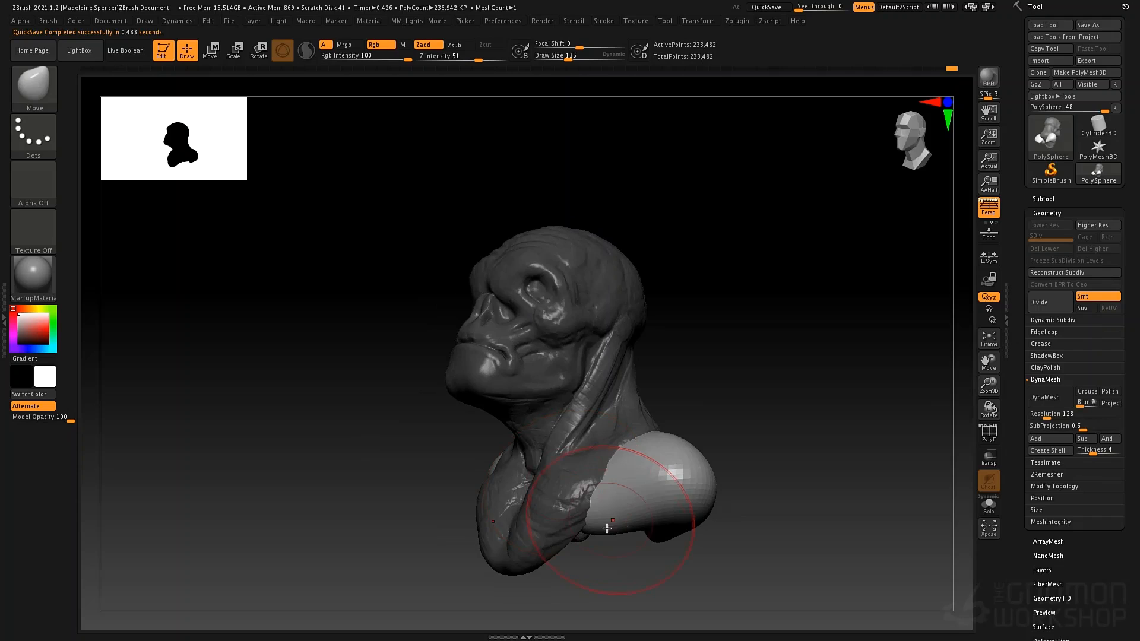
- Turn on the PolyFrame display and frame the shoulders to inspect the mesh of the inserted spheres
key("ctrl")
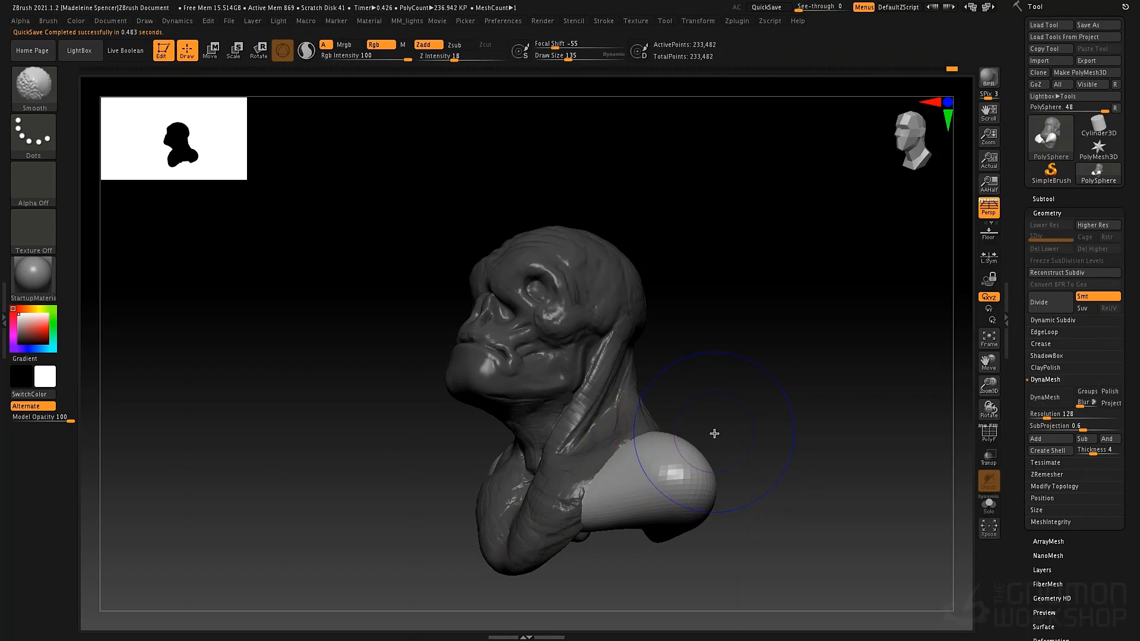
key("shift+f")
mouse_move(690, 467)
right_mouse_down()
mouse_move(643, 545)
mouse_move(653, 484)
mouse_move(651, 507)
mouse_move(683, 434)
right_mouse_up()
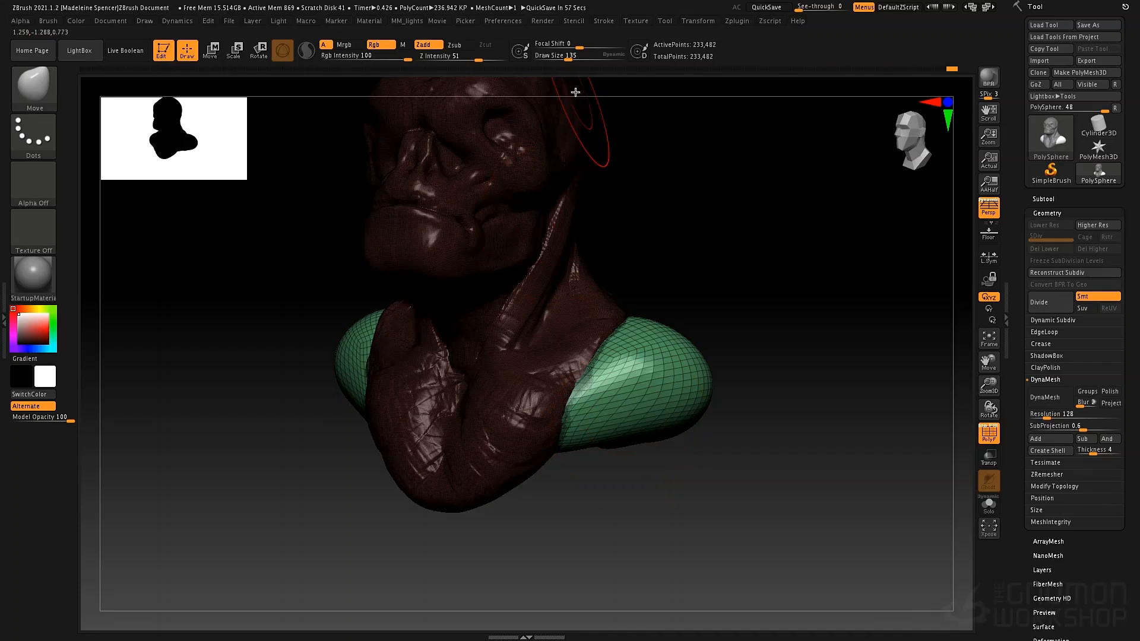
- Try to clear the mask and remesh the body together with the two inserted shoulder spheres
left_click_drag(759, 313, 853, 443, "ctrl")
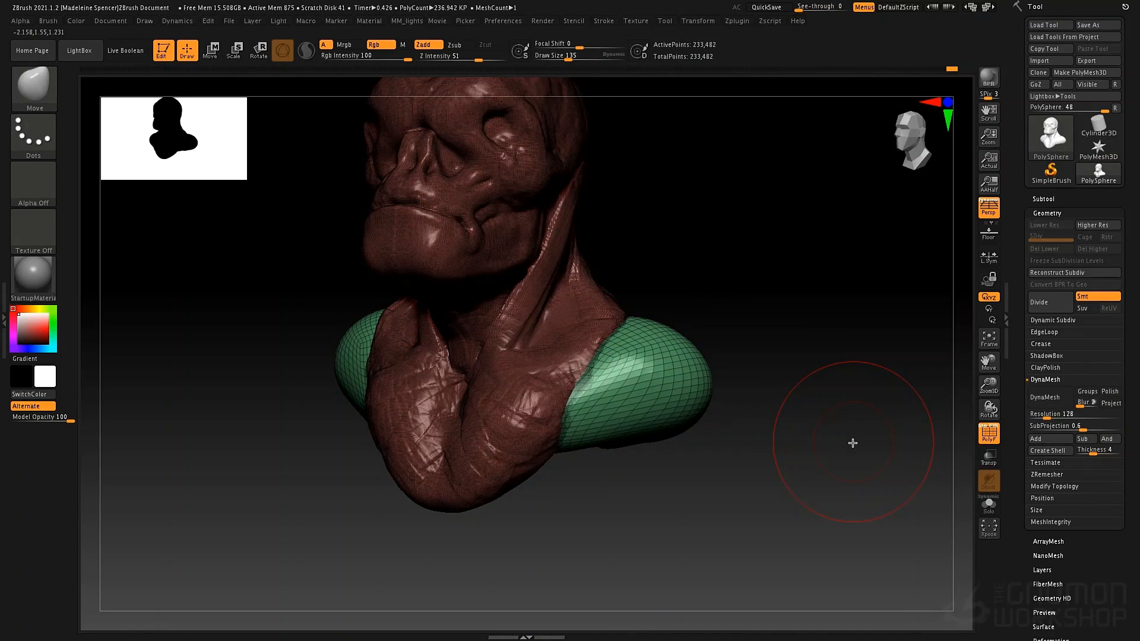
key("ctrl")
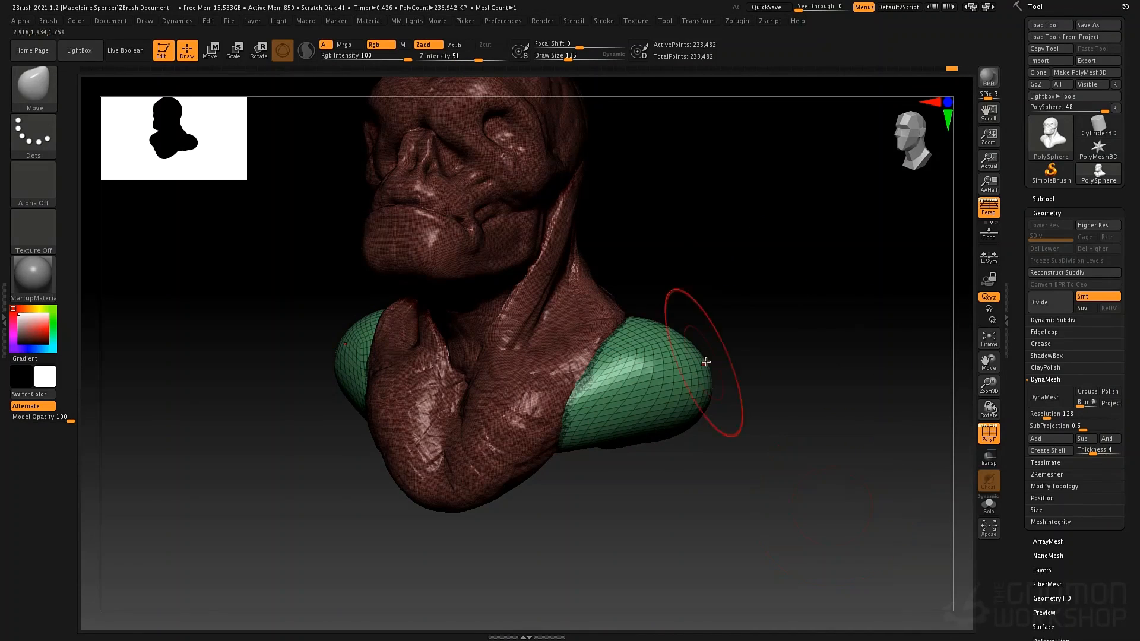
left_click_drag(799, 336, 836, 457, "ctrl")
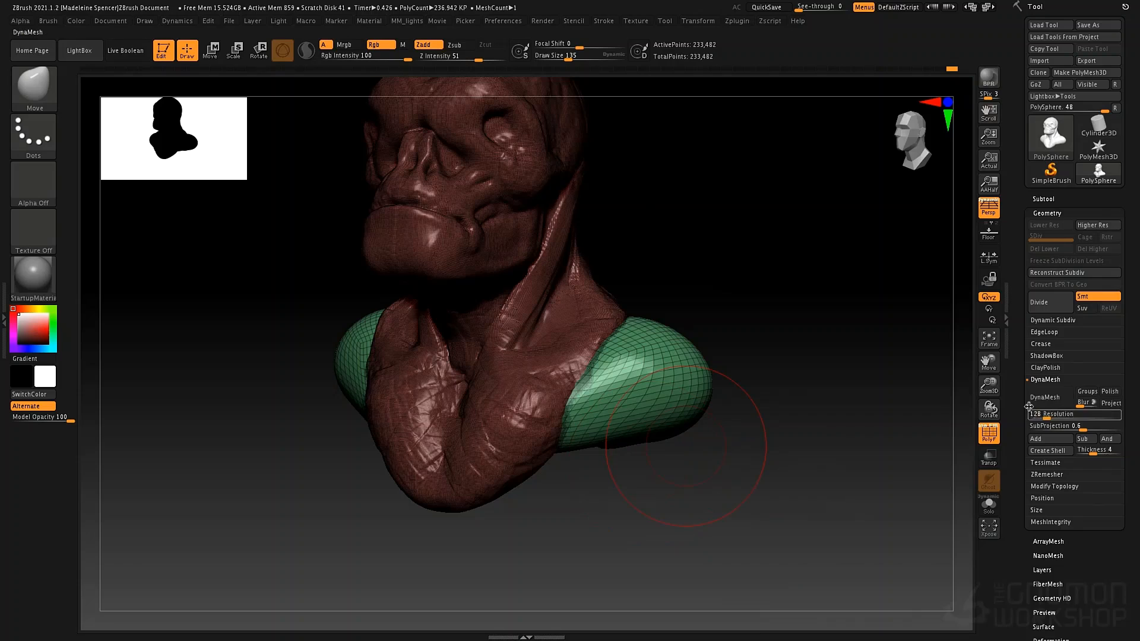
key("ctrl")
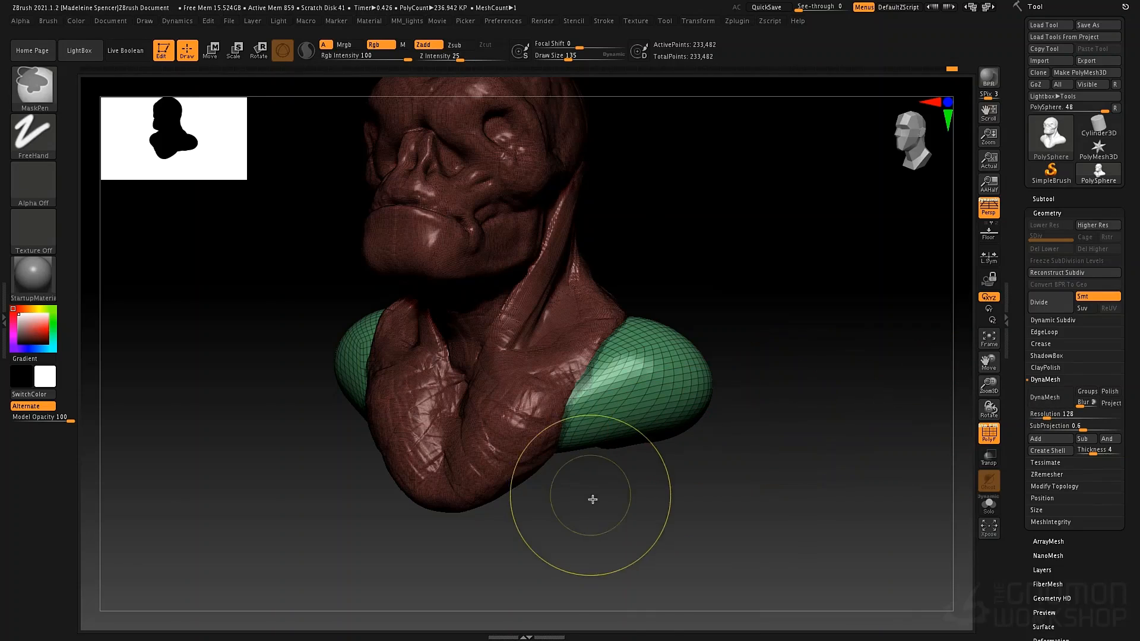
left_click(635, 566, "ctrl")
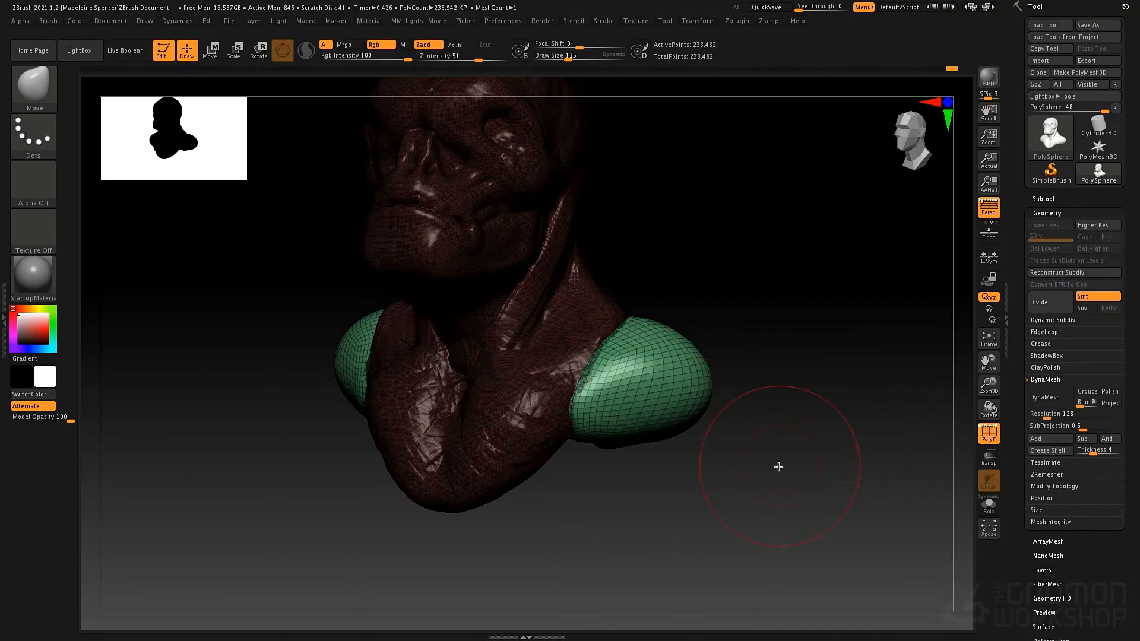
key("ctrl")
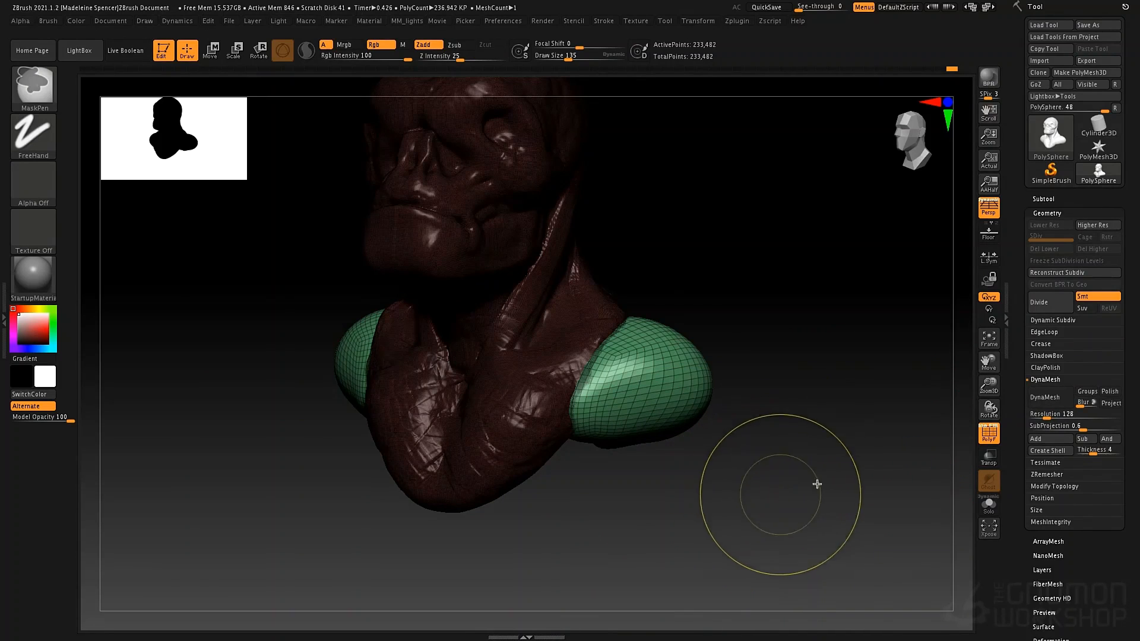
- Undo the latest edits back to the state where DynaMesh is active and the body is masked
key("ctrl+z")
key("ctrl+z")
key("ctrl+z")
key("ctrl+z")
key("ctrl+z")
key("ctrl+z")
key("ctrl+z")
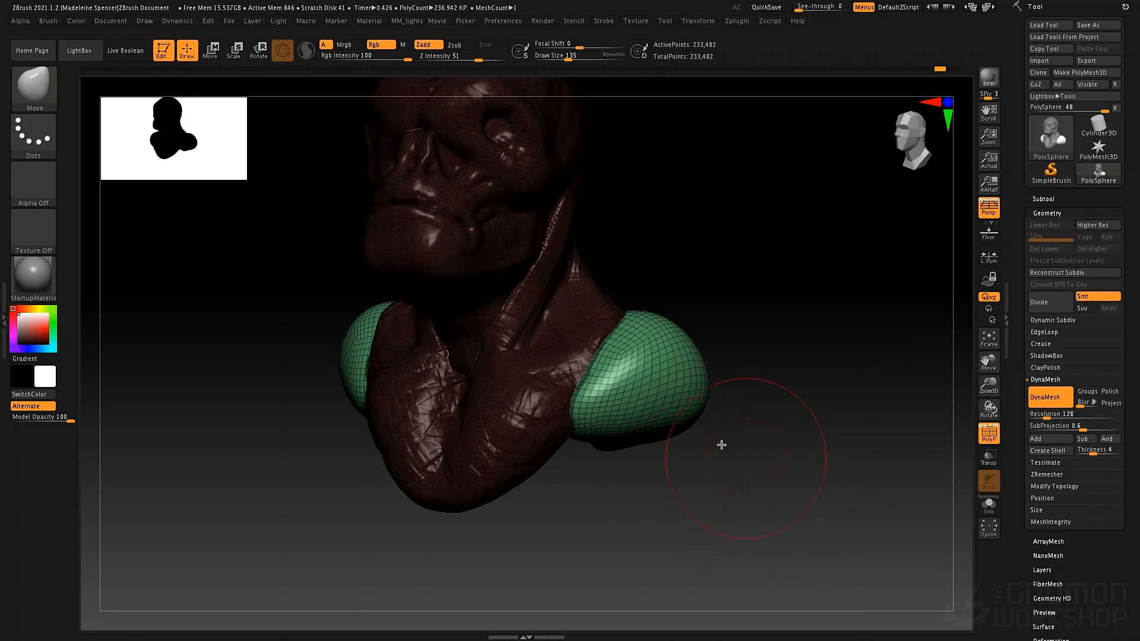
- Pull the front of the inserted shoulder forms down toward the chest with the Move brush at Draw Size 135
left_click_drag(723, 473, 694, 469)
left_click_drag(599, 409, 603, 428)
left_click_drag(736, 449, 534, 456)
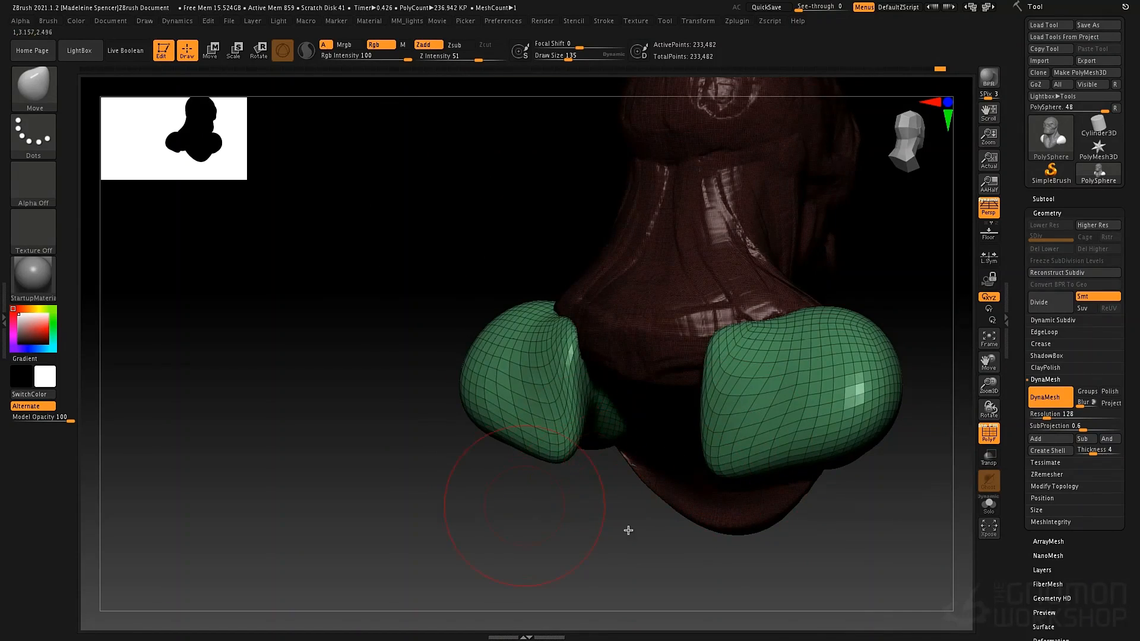
left_click_drag(628, 530, 718, 443)
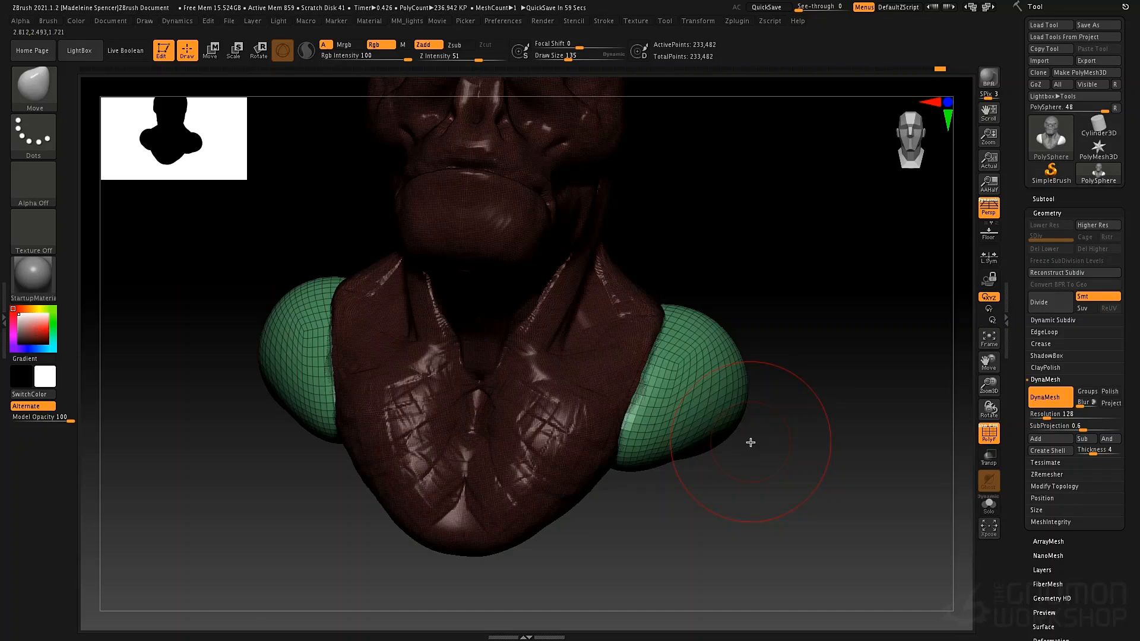
left_click_drag(750, 442, 772, 404)
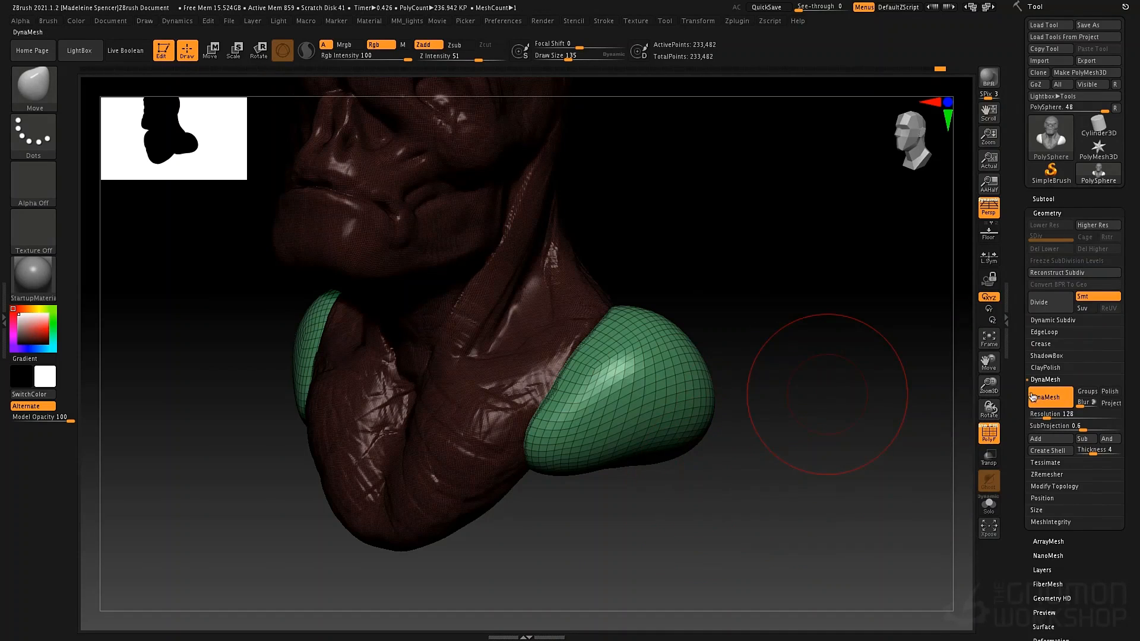
- Clear the mask and remesh with DynaMesh at Resolution 128 to fuse the shoulder spheres with the bust
left_click_drag(791, 363, 824, 516, "ctrl")
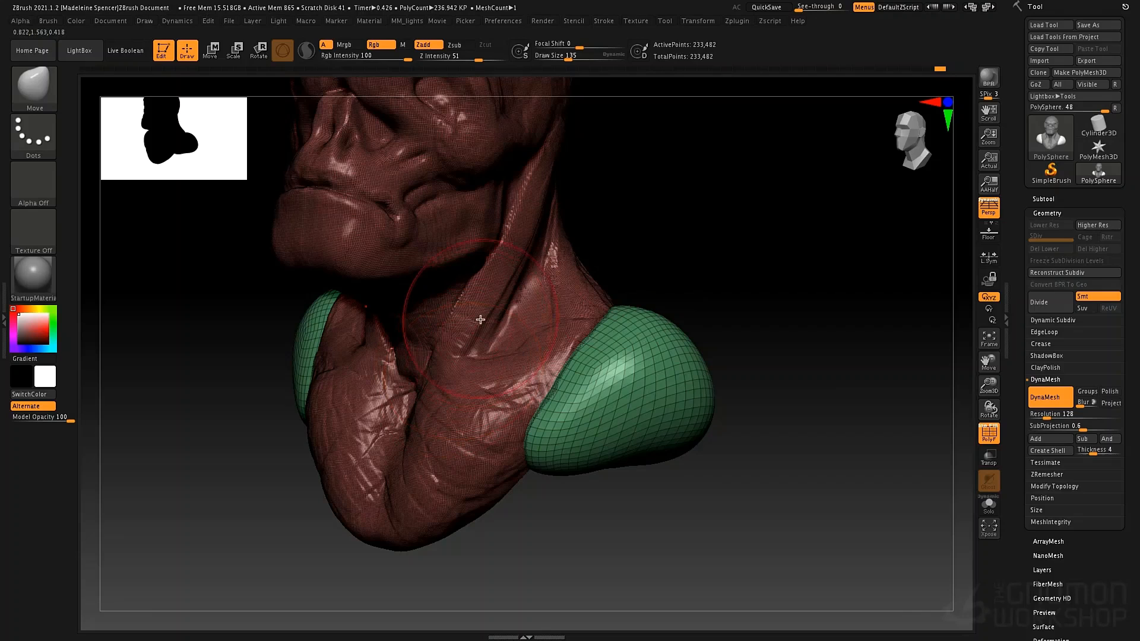
key("ctrl")
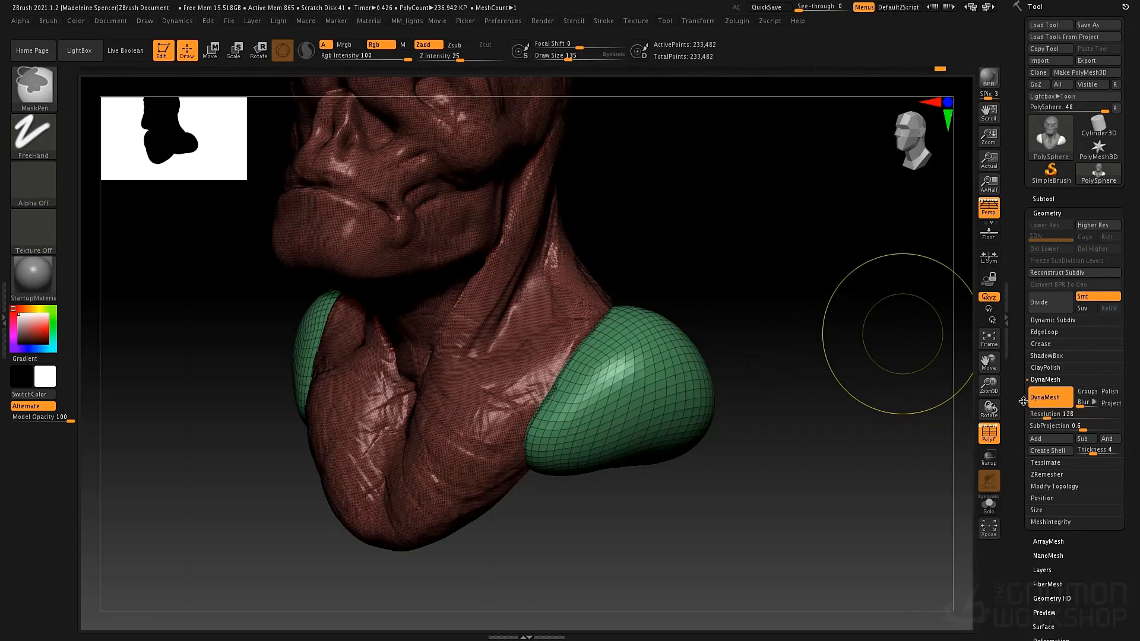
left_click_drag(776, 310, 827, 407, "ctrl")
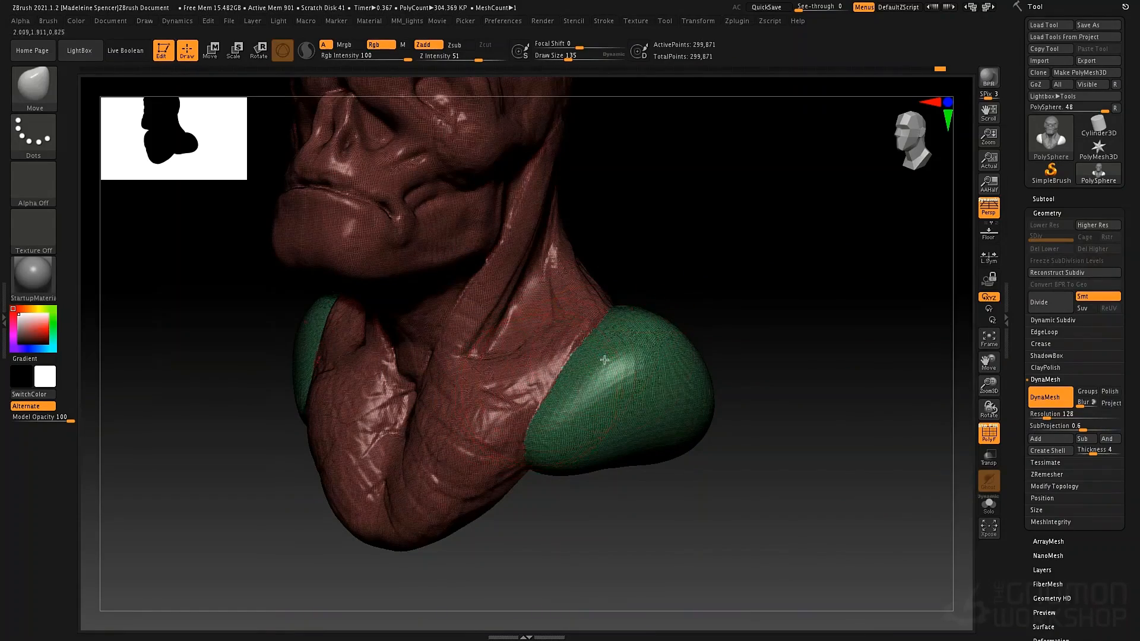
- Turn off the PolyFrame display and smooth the front seam between the chest and the shoulder forms
mouse_move(745, 365)
left_mouse_down()
mouse_move(789, 356)
mouse_move(607, 350)
left_mouse_up()
mouse_move(804, 315)
left_mouse_down()
mouse_move(722, 313)
mouse_move(784, 324)
mouse_move(732, 318)
mouse_move(668, 359)
left_mouse_up()
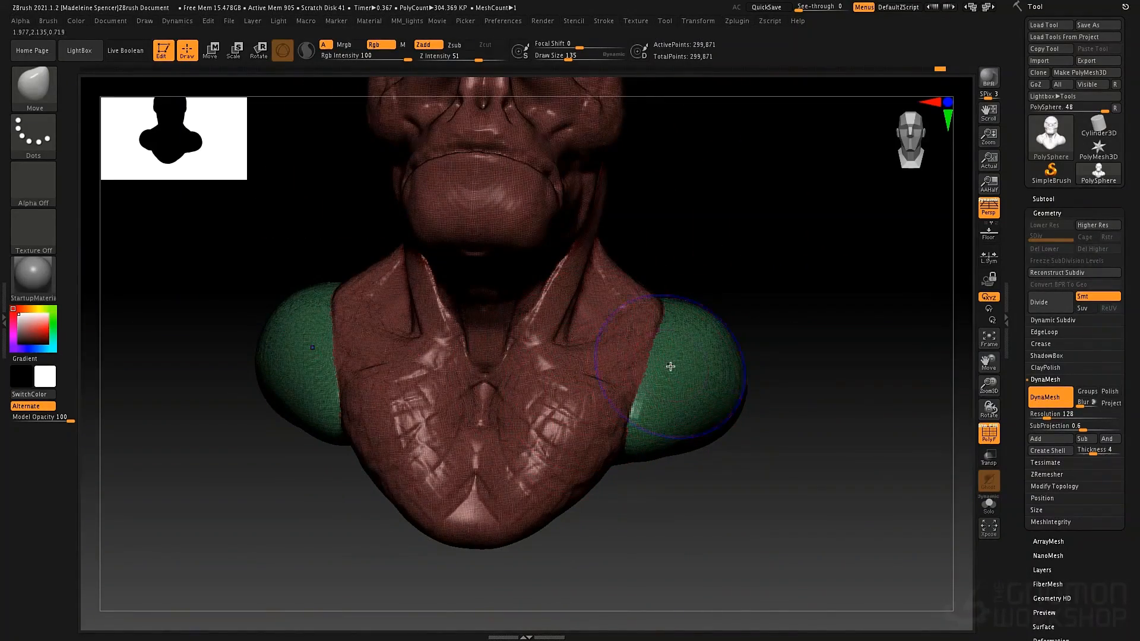
key("shift+f")
key("shift")
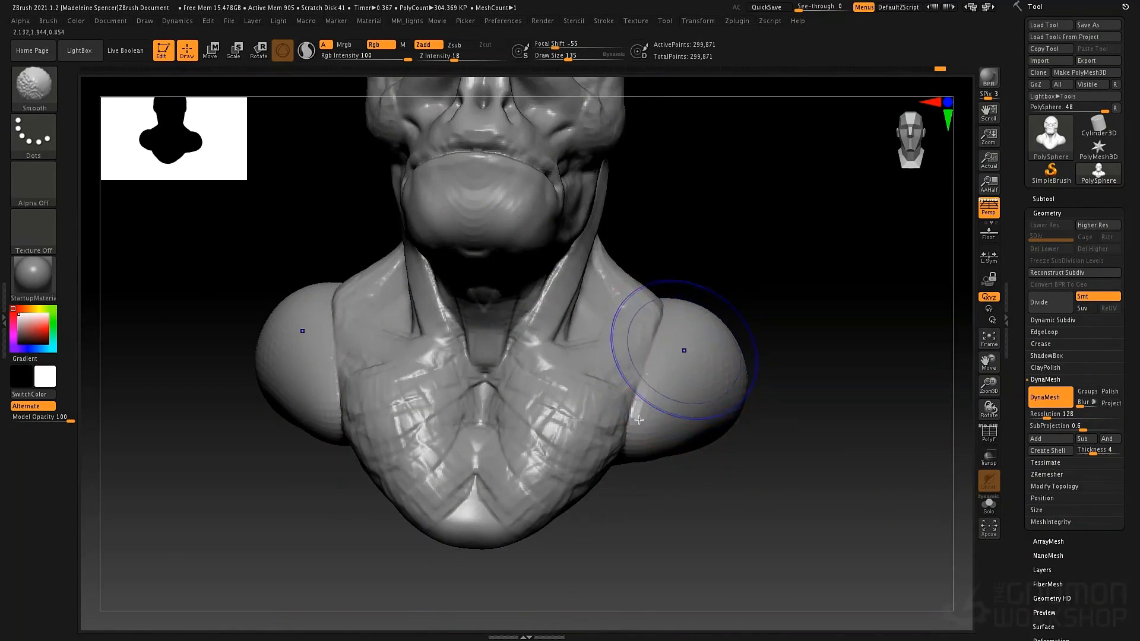
left_click_drag(643, 383, 634, 407, "shift")
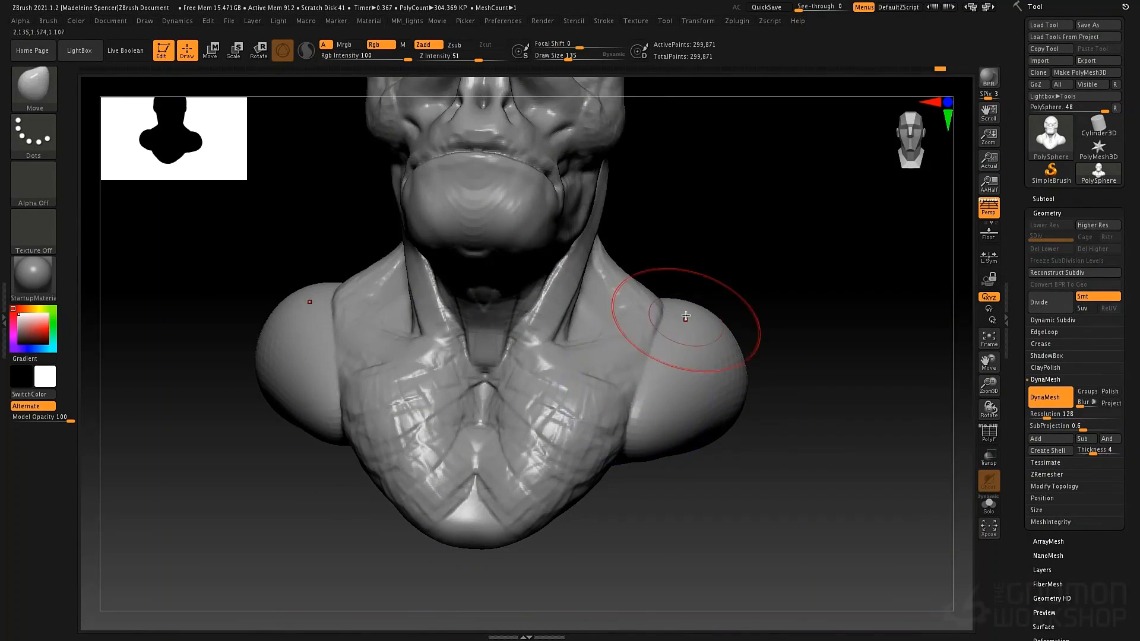
- Fill in the collarbone area between neck, chest and shoulders using the ClayTubes brush at Draw Size 55
key("b")
key("c")
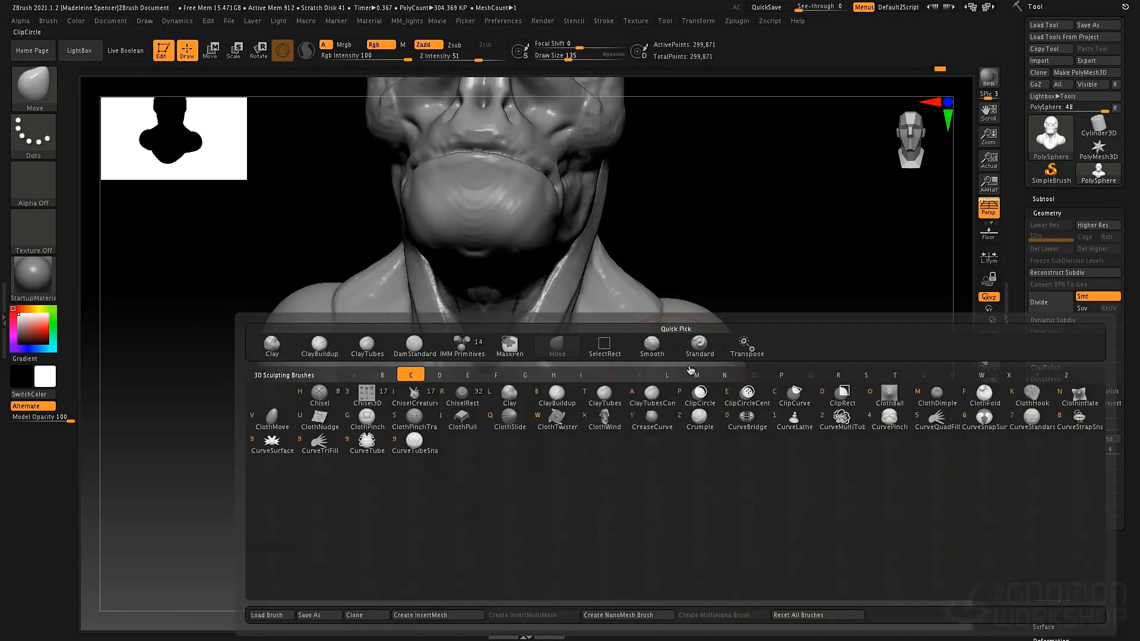
key("t")
key("space")
left_click_drag(679, 369, 659, 369)
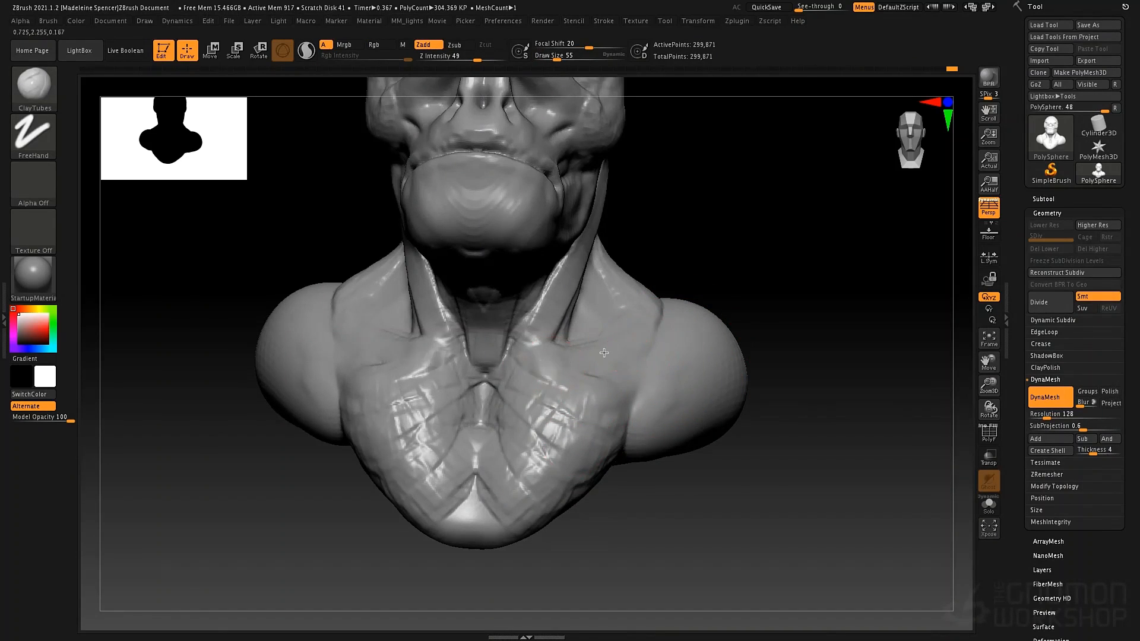
left_click_drag(733, 224, 733, 234)
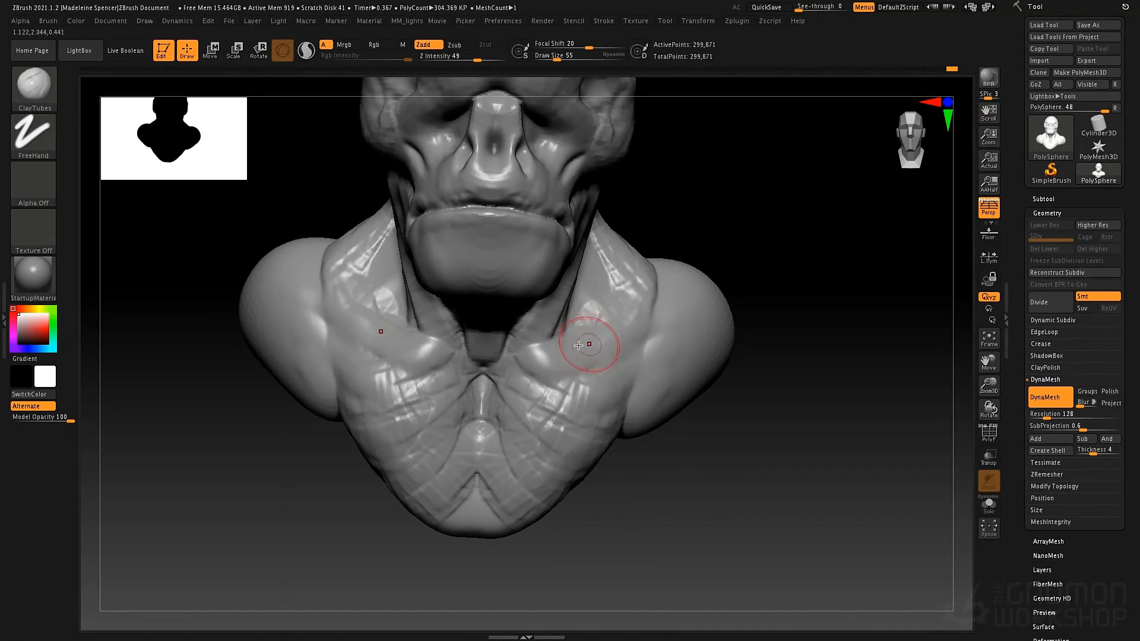
- Mask a band along the collarbone as a guide, add clay at its shoulder end, and clear the mask
key("ctrl")
mouse_move(536, 357)
left_mouse_down("ctrl")
mouse_move(594, 353)
mouse_move(659, 310)
mouse_move(725, 301)
left_mouse_up("ctrl")
mouse_move(753, 372)
left_mouse_down()
mouse_move(753, 346)
mouse_move(725, 420)
mouse_move(554, 359)
left_mouse_up()
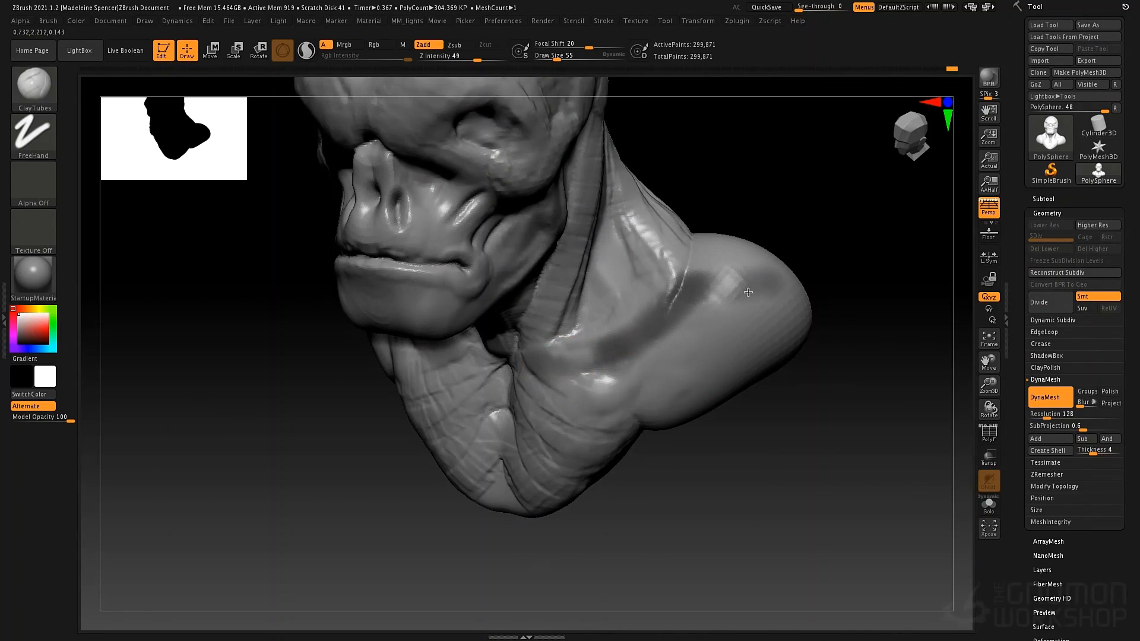
left_click_drag(748, 292, 766, 296)
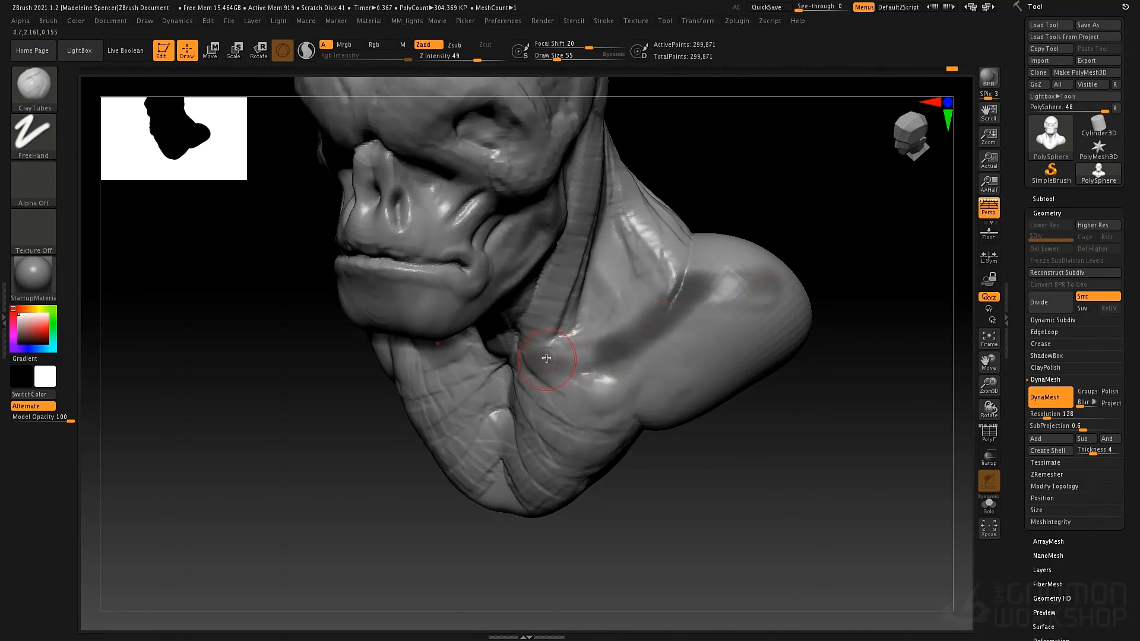
key("ctrl")
mouse_move(630, 354)
left_mouse_down("ctrl")
mouse_move(705, 280)
mouse_move(793, 294)
left_mouse_up("ctrl")
left_click_drag(704, 461, 688, 451, "ctrl")
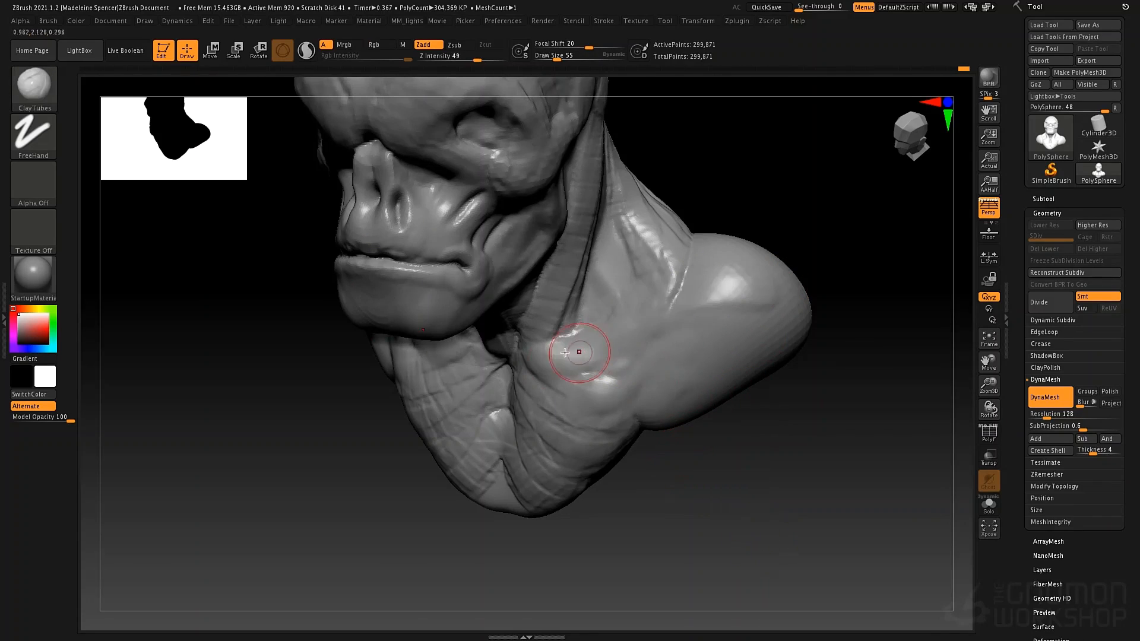
- Build up the collarbone with ClayTubes from the base of the neck out onto the top of the shoulder
left_click_drag(633, 358, 572, 362)
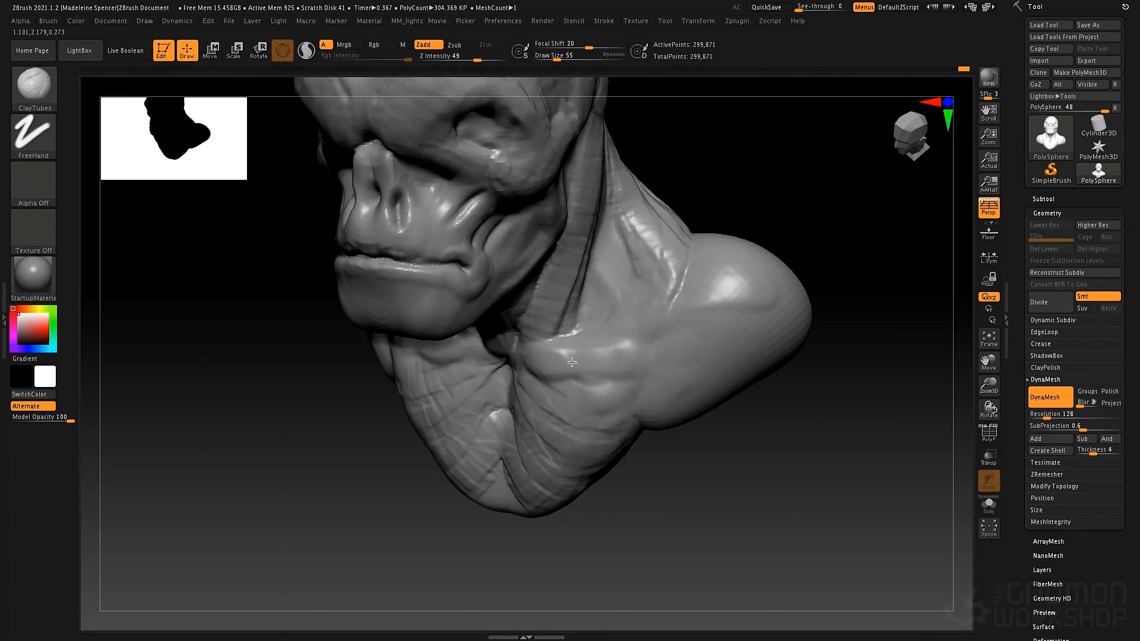
mouse_move(657, 321)
left_mouse_down()
mouse_move(646, 337)
mouse_move(700, 300)
mouse_move(769, 289)
left_mouse_up()
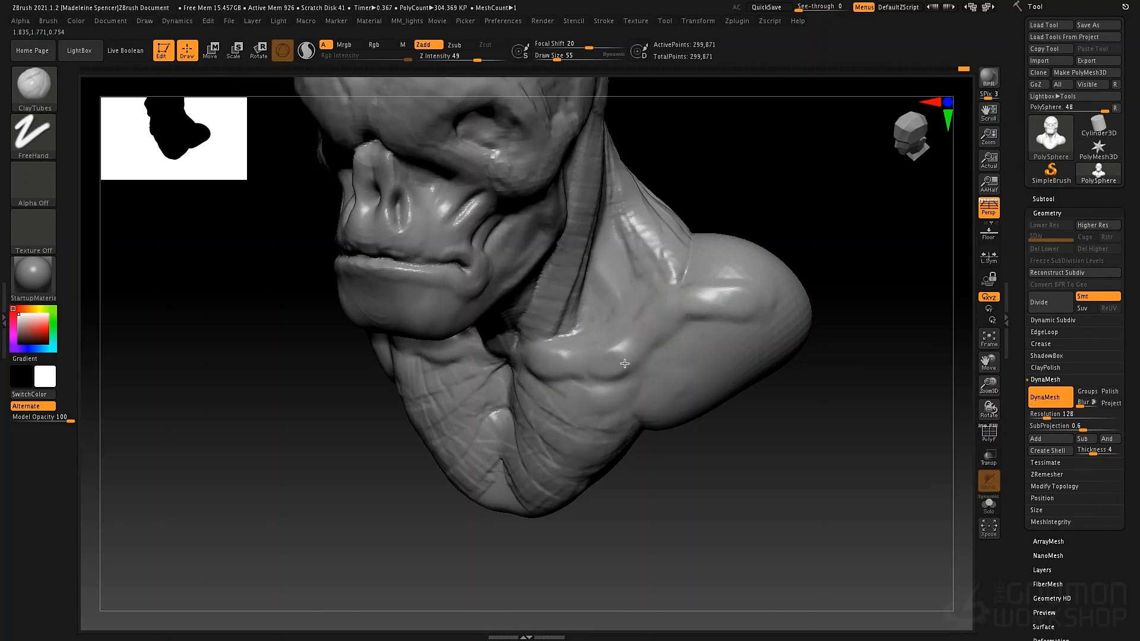
- Reshape the top and outer side of the shoulders with the Move brush at Draw Size 130
mouse_move(707, 456)
left_mouse_down()
mouse_move(666, 415)
mouse_move(666, 540)
mouse_move(472, 492)
left_mouse_up()
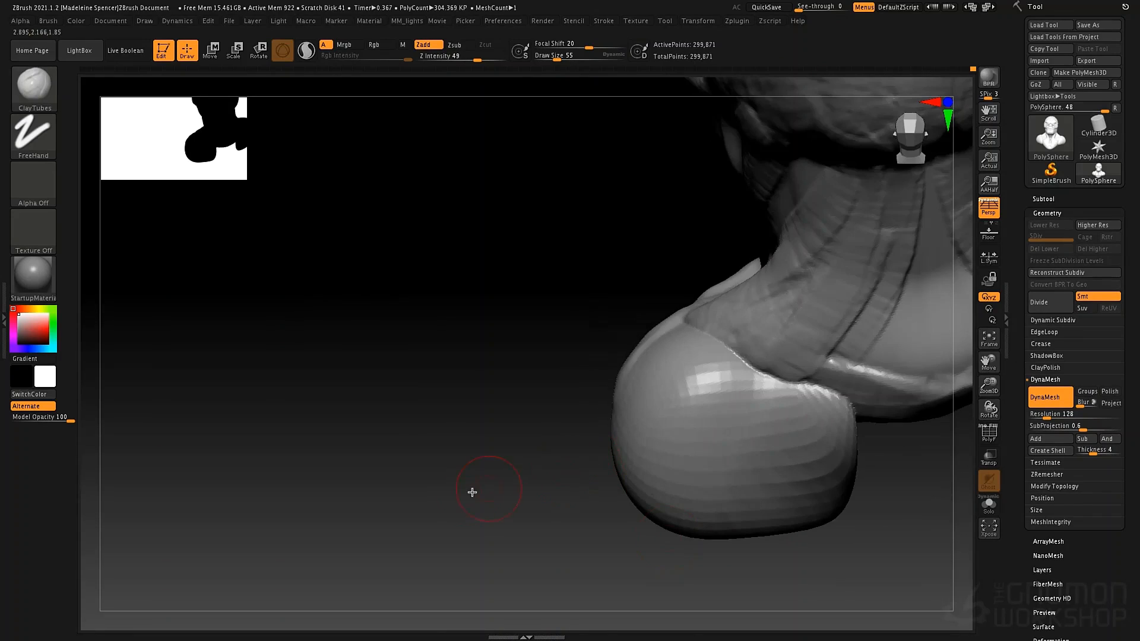
mouse_move(482, 451)
left_mouse_down()
mouse_move(369, 389)
mouse_move(397, 479)
mouse_move(396, 465)
mouse_move(545, 397)
mouse_move(554, 382)
mouse_move(526, 291)
left_mouse_up()
key("b")
key("m")
key("v")
key("space")
left_click_drag(458, 416, 550, 364)
right_click_drag(550, 364, 483, 339)
key("space")
left_click_drag(487, 339, 494, 339)
mouse_move(502, 359)
left_mouse_down()
mouse_move(475, 337)
mouse_move(479, 295)
mouse_move(490, 319)
left_mouse_up()
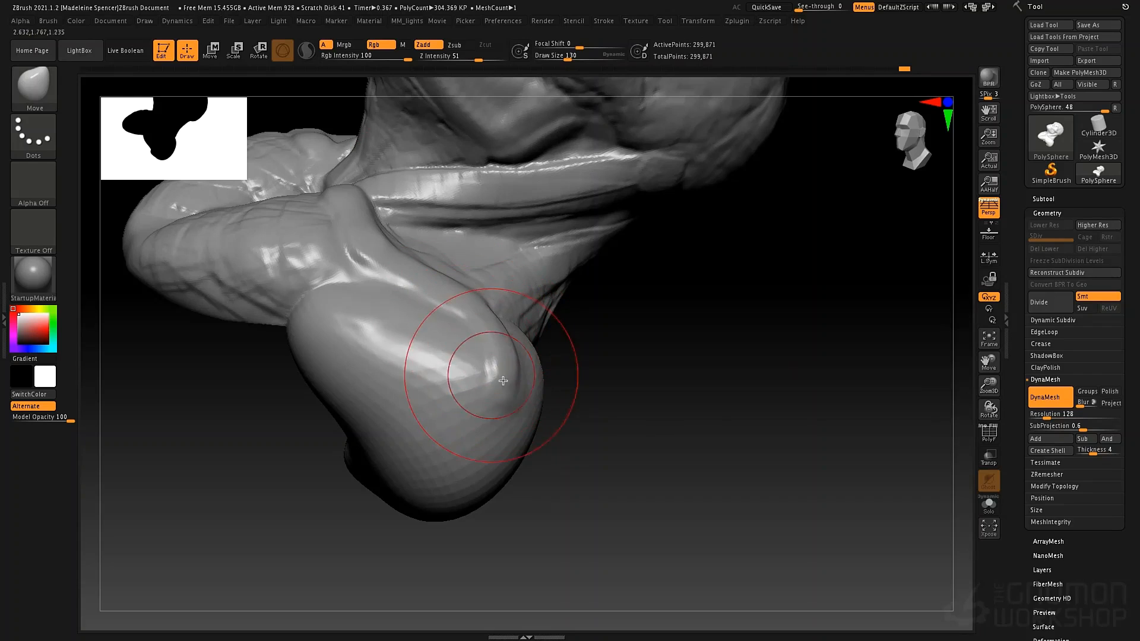
mouse_move(490, 373)
left_mouse_down()
mouse_move(524, 343)
mouse_move(534, 352)
left_mouse_up()
- Build up the shoulder blade ridge across the back of the shoulders with ClayTubes at Draw Size 37
mouse_move(543, 394)
left_mouse_down()
mouse_move(445, 435)
mouse_move(268, 436)
left_mouse_up()
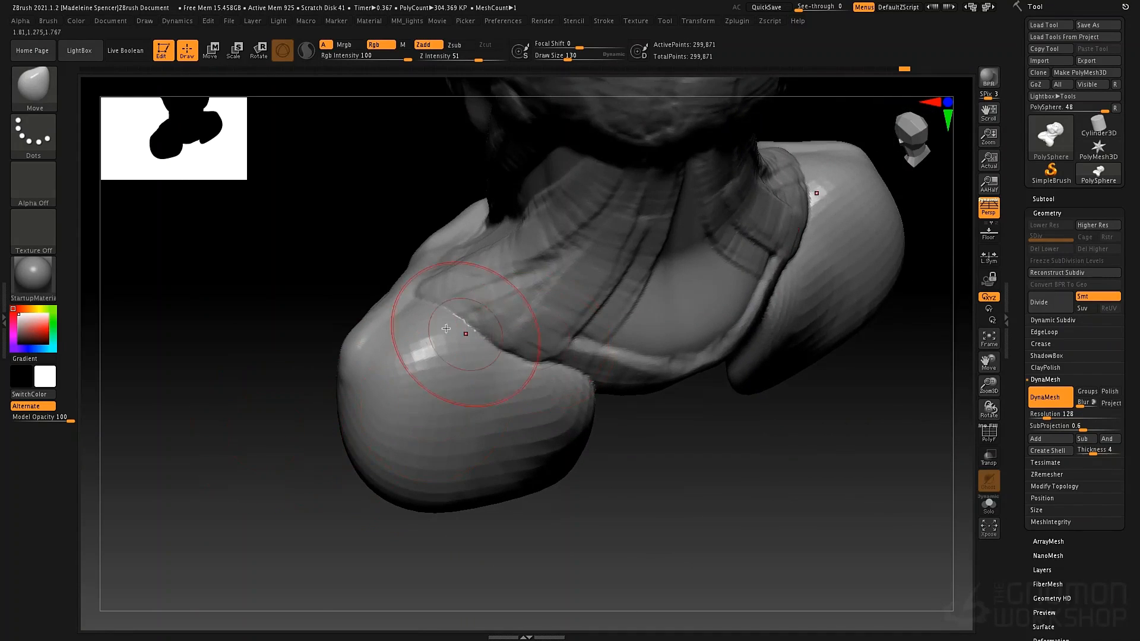
key("b")
key("c")
key("t")
key("space")
left_click_drag(441, 326, 423, 327)
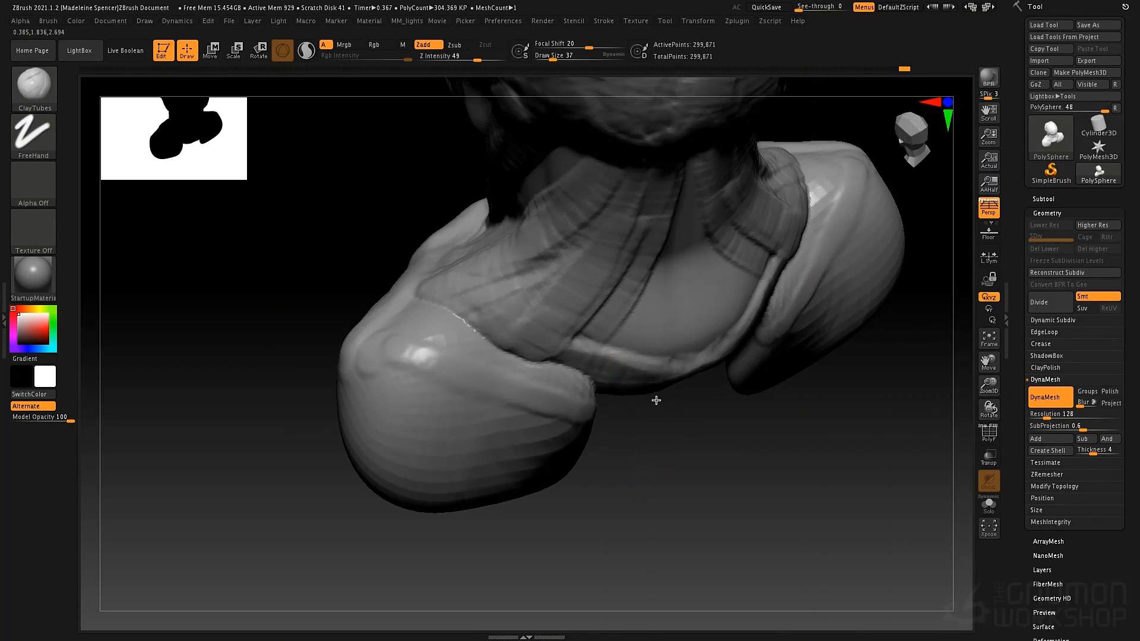
mouse_move(656, 400)
left_mouse_down()
mouse_move(558, 469)
mouse_move(541, 407)
mouse_move(434, 347)
mouse_move(593, 440)
left_mouse_up()
left_click_drag(518, 398, 411, 345)
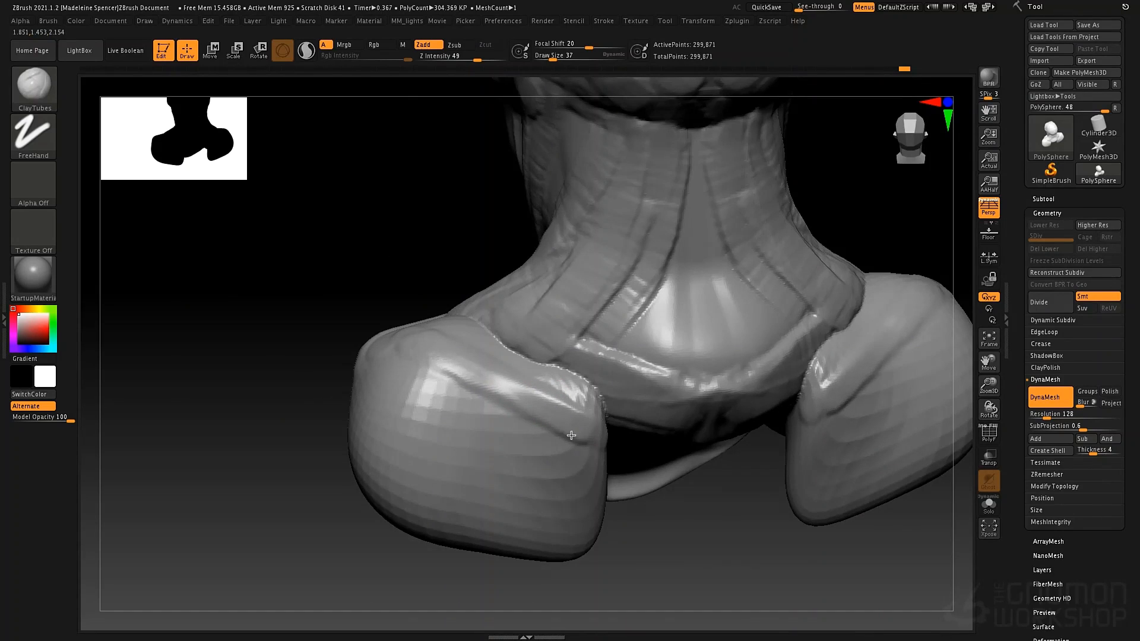
- Build up the trapezius from the shoulders to the skull base with ClayTubes at Draw Size 46, filling the centre of the upper back
mouse_move(414, 524)
left_mouse_down()
mouse_move(509, 489)
mouse_move(562, 428)
mouse_move(395, 459)
left_mouse_up()
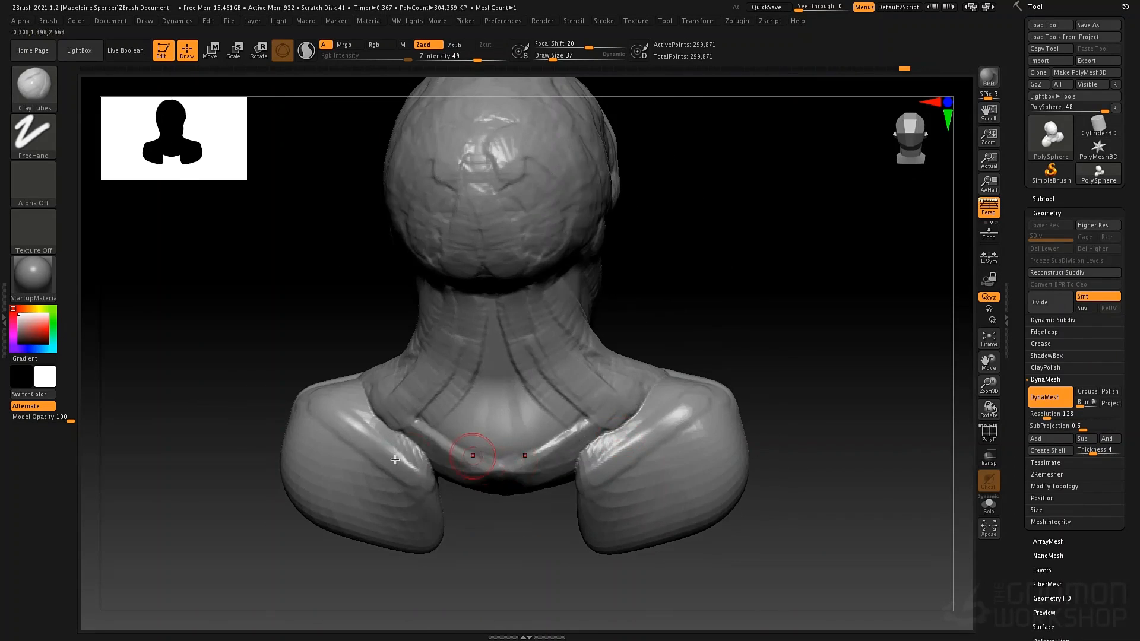
key("space")
mouse_move(370, 395)
left_mouse_down()
mouse_move(380, 394)
mouse_move(374, 421)
mouse_move(394, 442)
mouse_move(381, 408)
mouse_move(410, 455)
mouse_move(478, 284)
left_mouse_up()
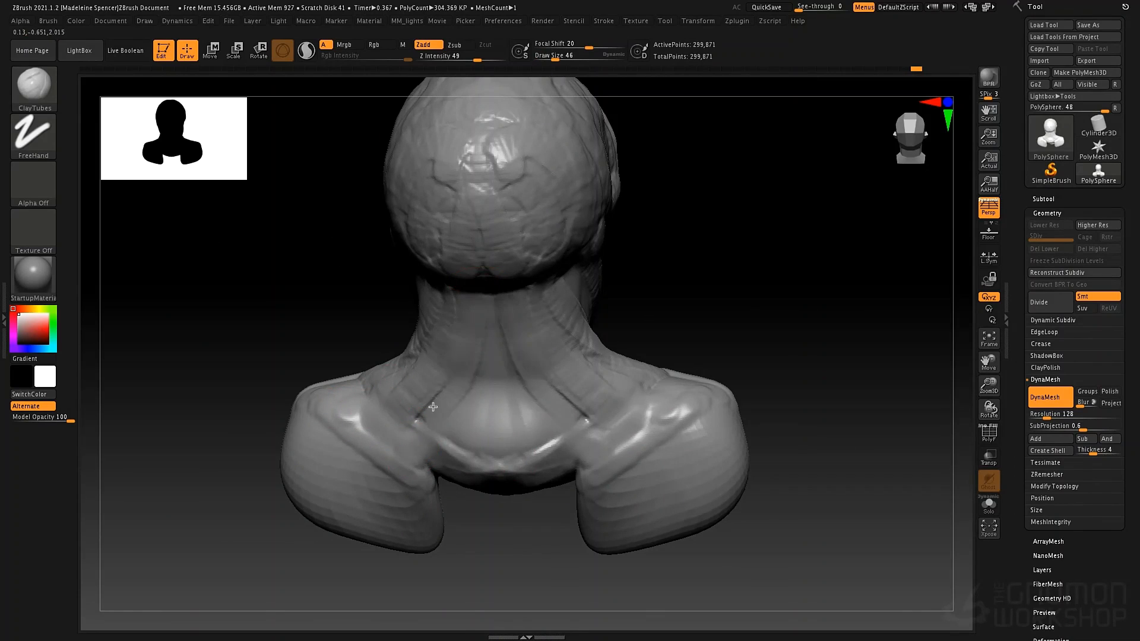
left_click_drag(433, 406, 438, 373)
mouse_move(375, 445)
left_mouse_down()
mouse_move(415, 339)
mouse_move(443, 313)
left_mouse_up()
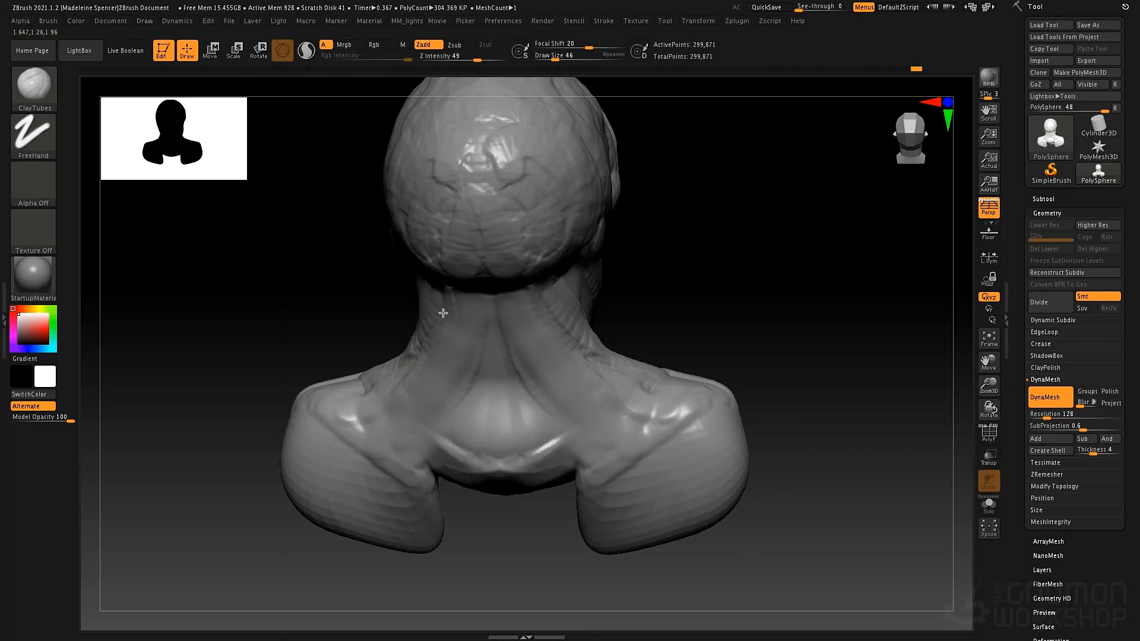
left_click_drag(359, 433, 457, 304)
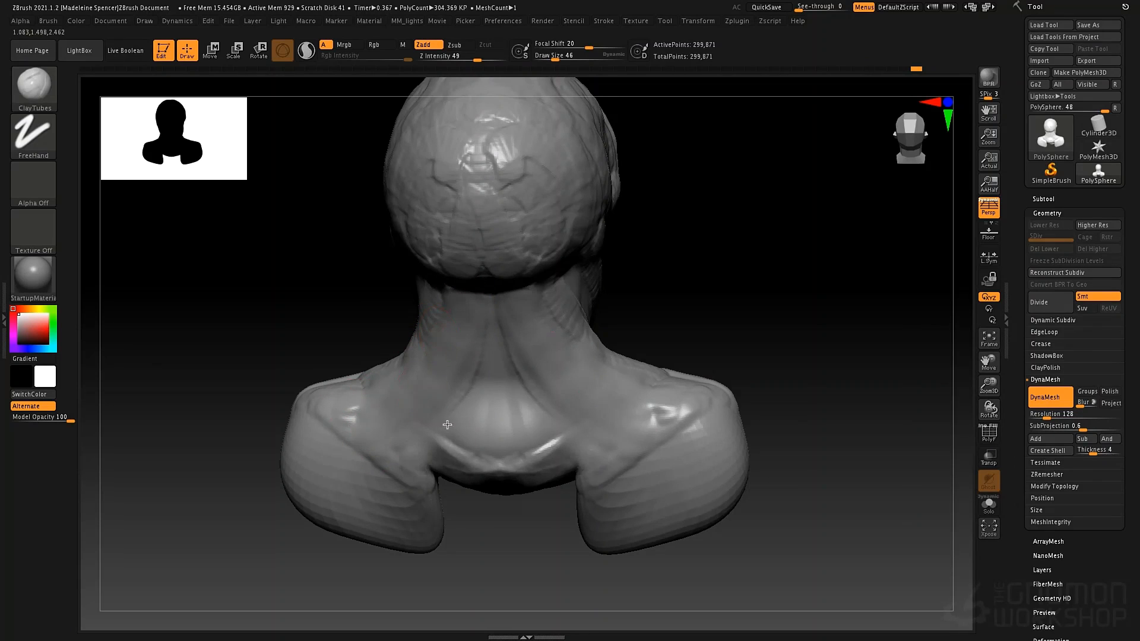
left_click_drag(457, 382, 491, 308)
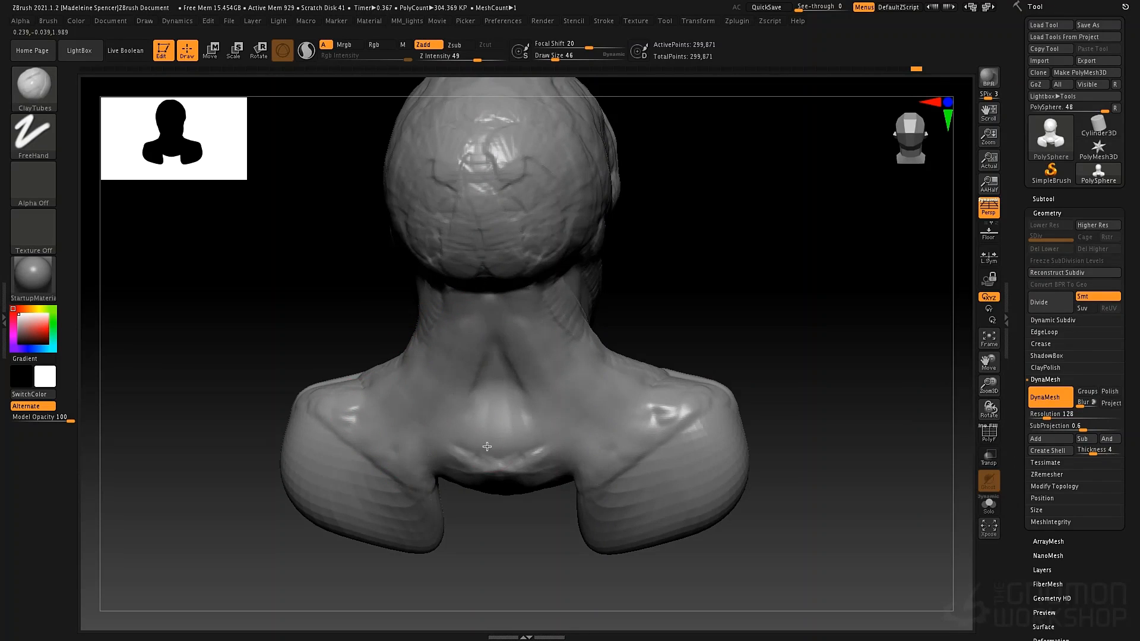
left_click_drag(495, 416, 502, 419)
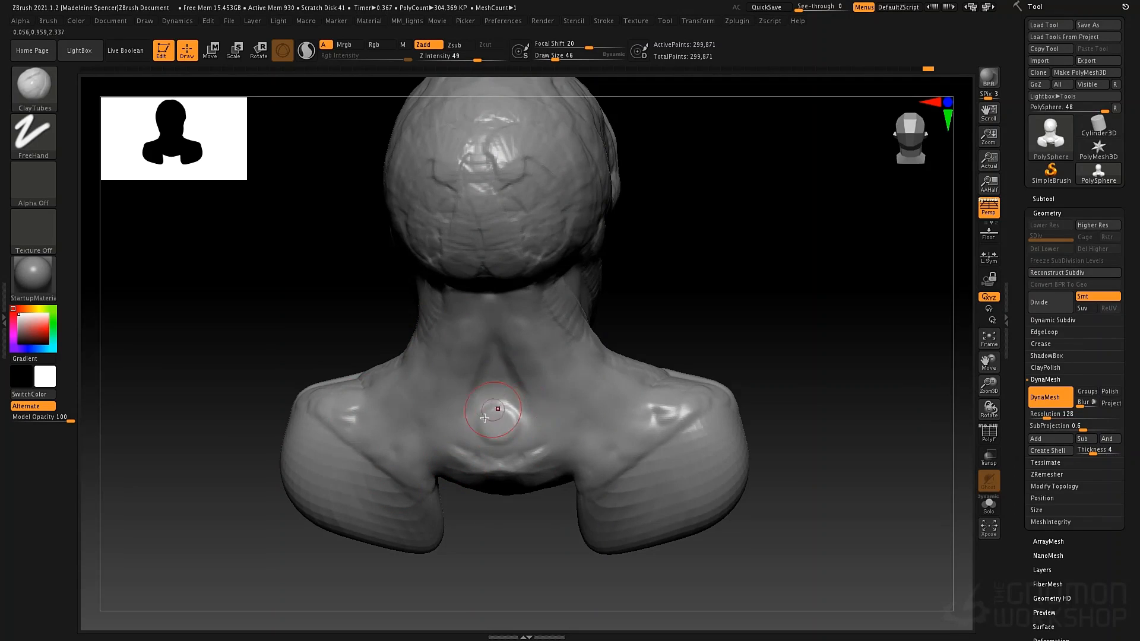
- Fill the hollow between the collarbones and the groove down the centre of the chest with ClayTubes at Draw Size 46
mouse_move(525, 415)
right_mouse_down()
mouse_move(580, 410)
mouse_move(587, 457)
mouse_move(519, 418)
right_mouse_up()
left_click_drag(759, 381, 725, 309)
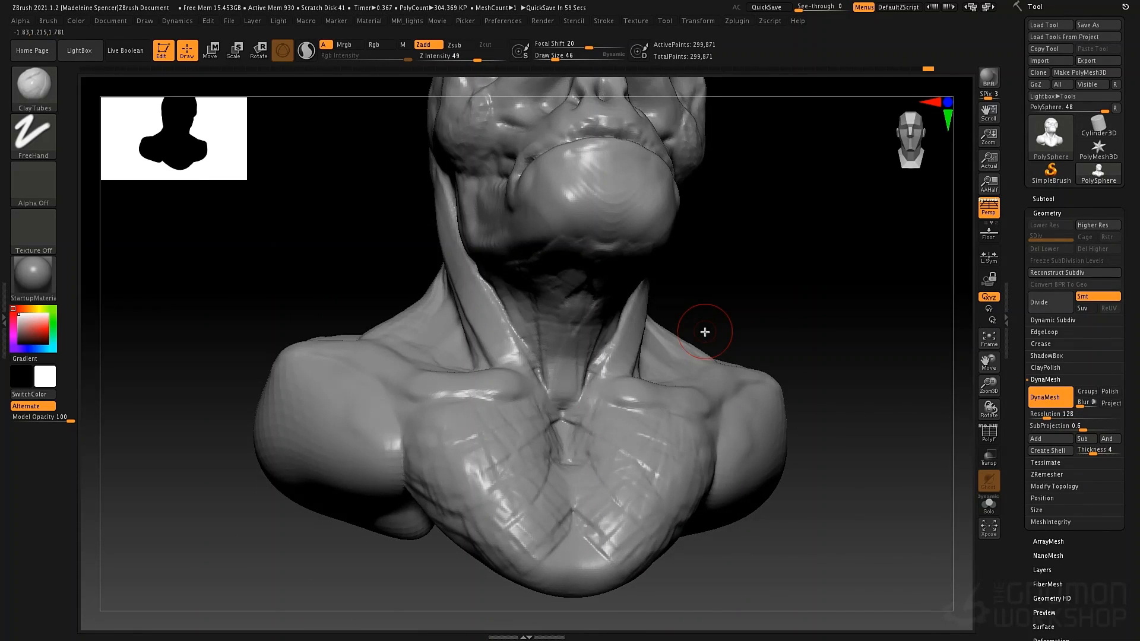
left_click_drag(580, 407, 559, 454)
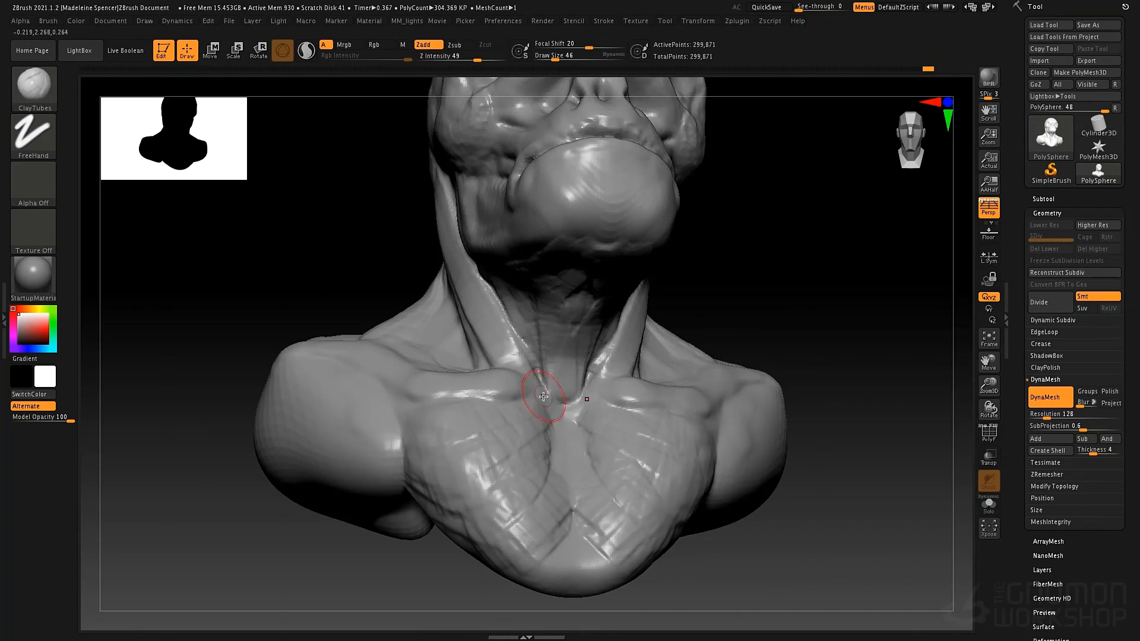
mouse_move(549, 393)
left_mouse_down()
mouse_move(553, 432)
mouse_move(576, 409)
mouse_move(573, 444)
left_mouse_up()
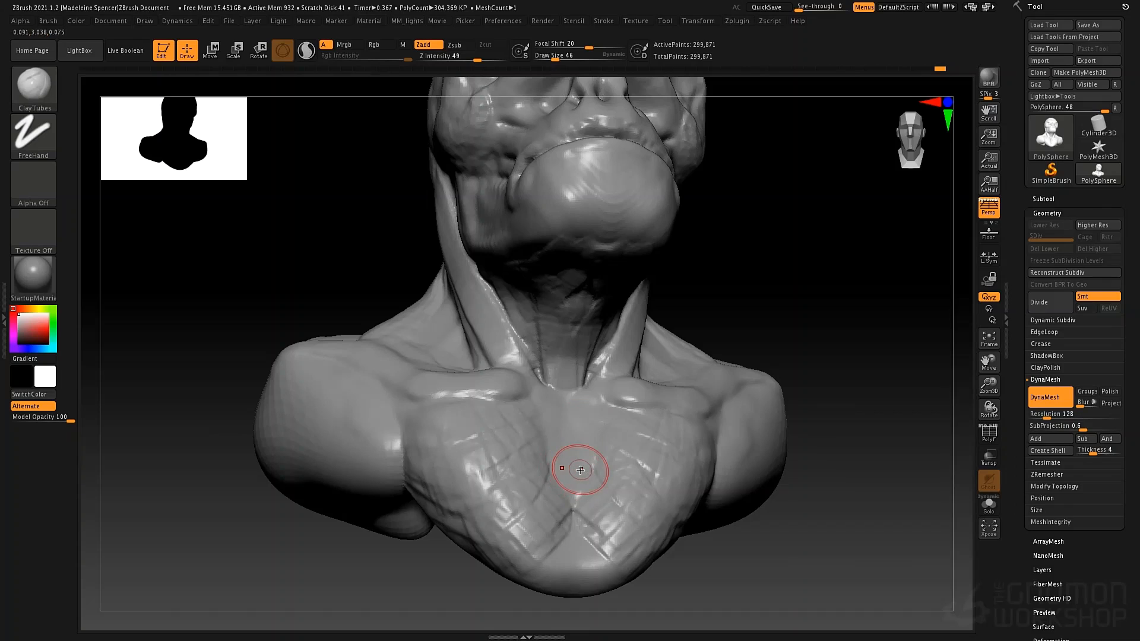
left_click_drag(579, 436, 573, 537)
- Mask the entire head from the face around to the back of the skull at Draw Size 115, leaving neck and shoulders unmasked
mouse_move(801, 312)
left_mouse_down("alt")
mouse_move(781, 237)
mouse_move(743, 262)
mouse_move(791, 260)
left_mouse_up("alt")
key("space")
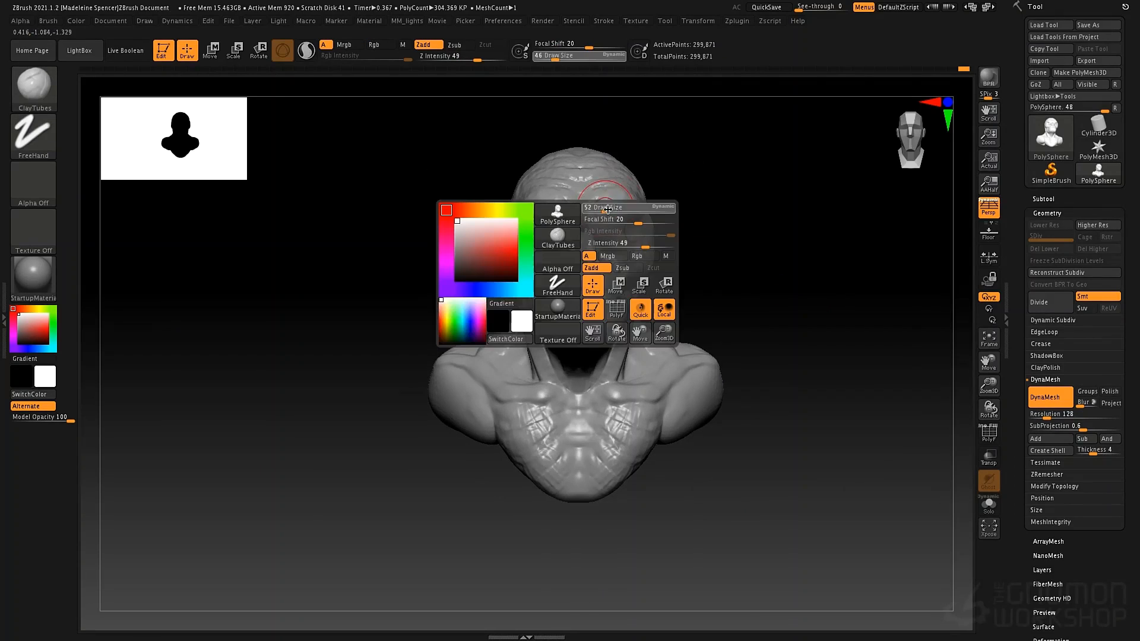
left_click_drag(605, 208, 615, 209)
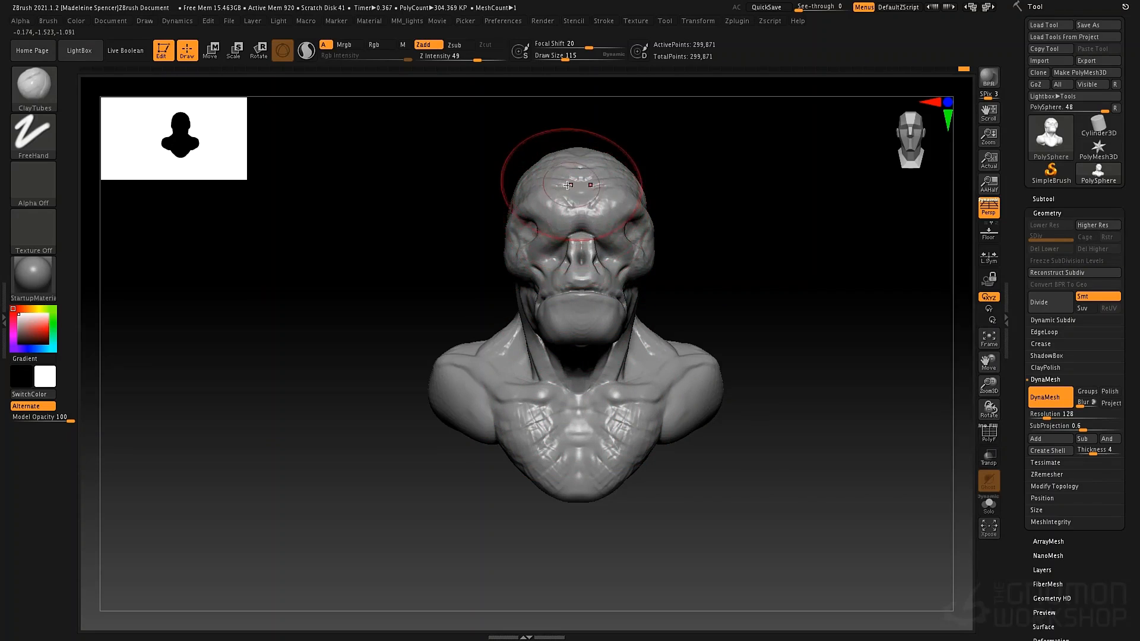
mouse_move(561, 183)
left_mouse_down("ctrl")
mouse_move(574, 252)
mouse_move(519, 219)
mouse_move(511, 256)
left_mouse_up("ctrl")
left_click_drag(707, 303, 843, 306)
mouse_move(532, 231)
left_mouse_down("ctrl")
mouse_move(564, 303)
mouse_move(534, 344)
mouse_move(427, 178)
mouse_move(478, 199)
mouse_move(415, 169)
mouse_move(502, 187)
left_mouse_up("ctrl")
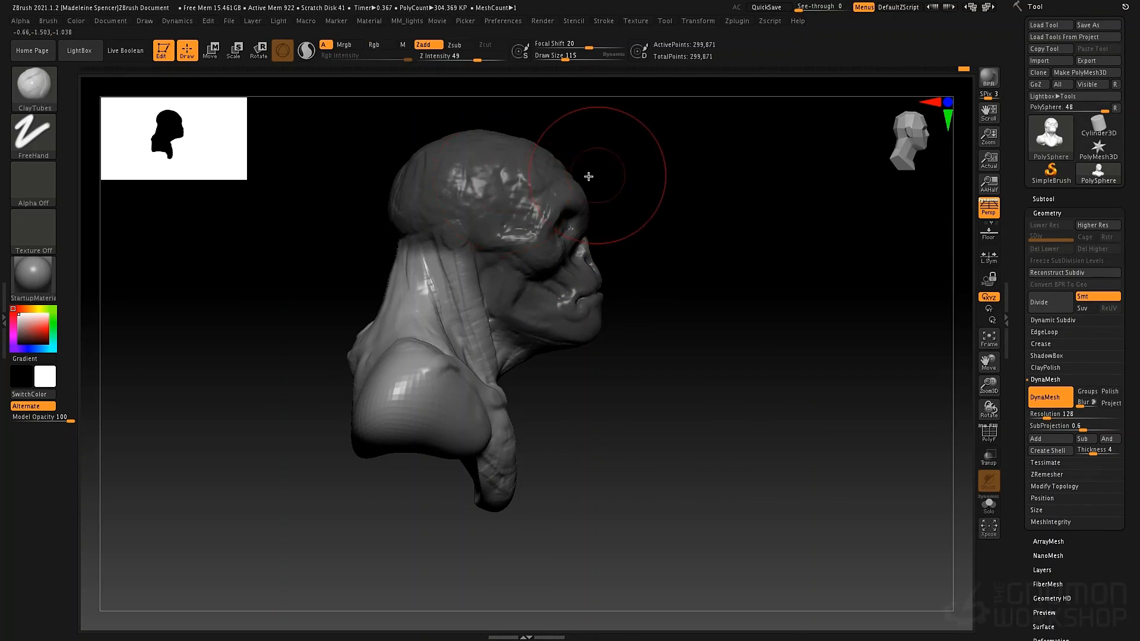
left_click_drag(647, 177, 528, 178)
mouse_move(602, 178)
left_mouse_down("ctrl")
mouse_move(600, 198)
mouse_move(609, 187)
left_mouse_up("ctrl")
left_click_drag(659, 184, 482, 182)
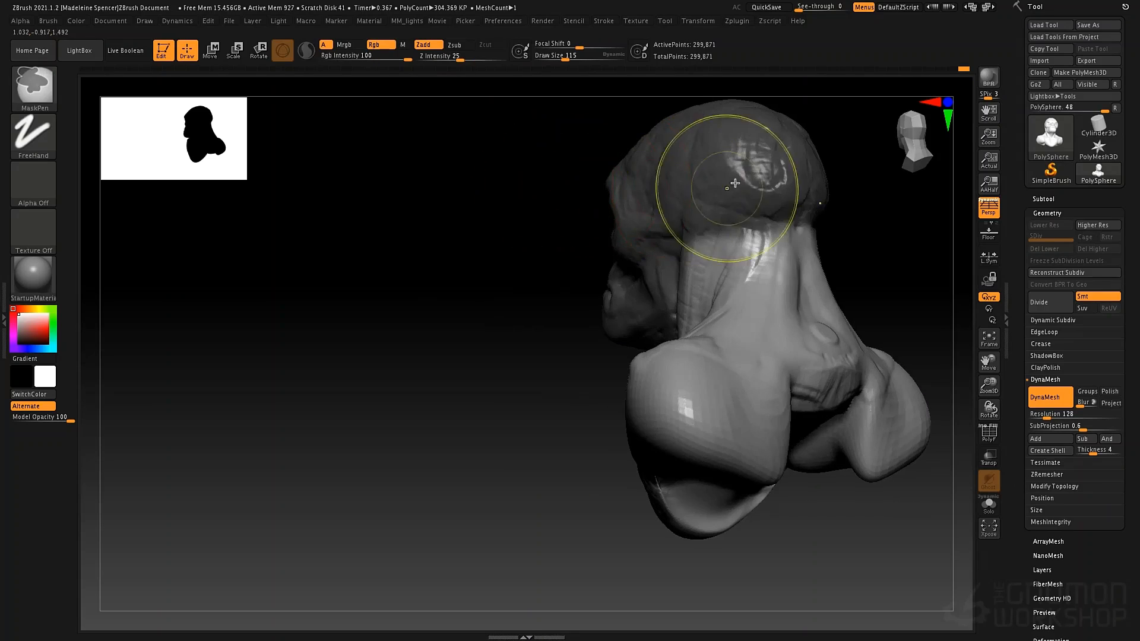
mouse_move(728, 189)
left_mouse_down("ctrl")
mouse_move(781, 193)
mouse_move(799, 142)
left_mouse_up("ctrl")
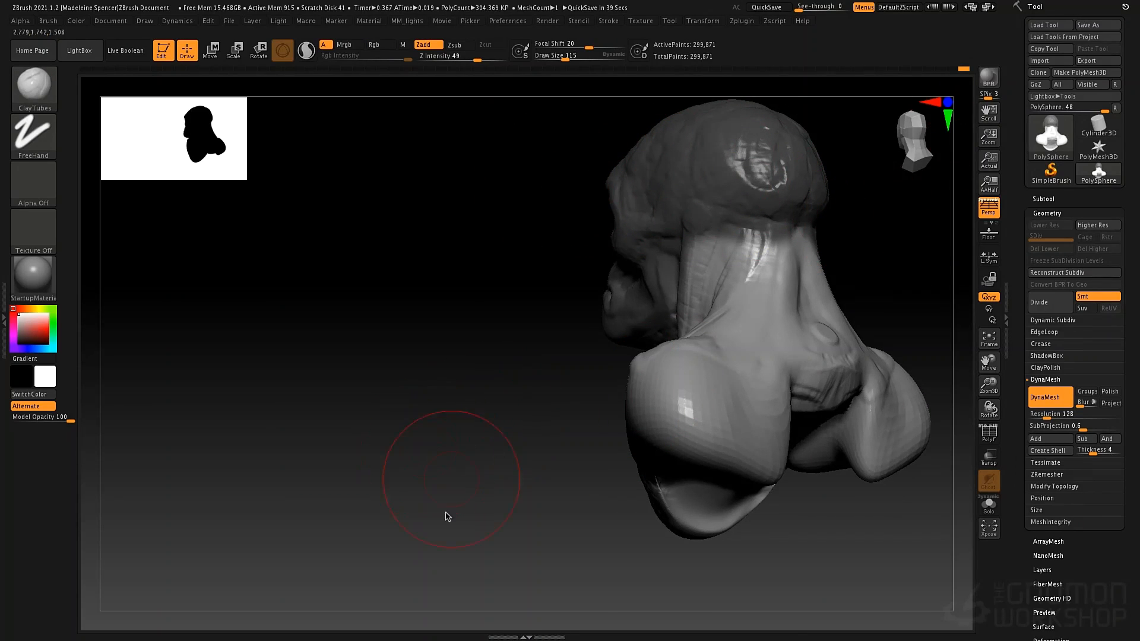
- Centre the Move gizmo on the unmasked mesh, and raise its pivot to the back of the head near the skull base
left_click_drag(457, 479, 193, 487, "alt")
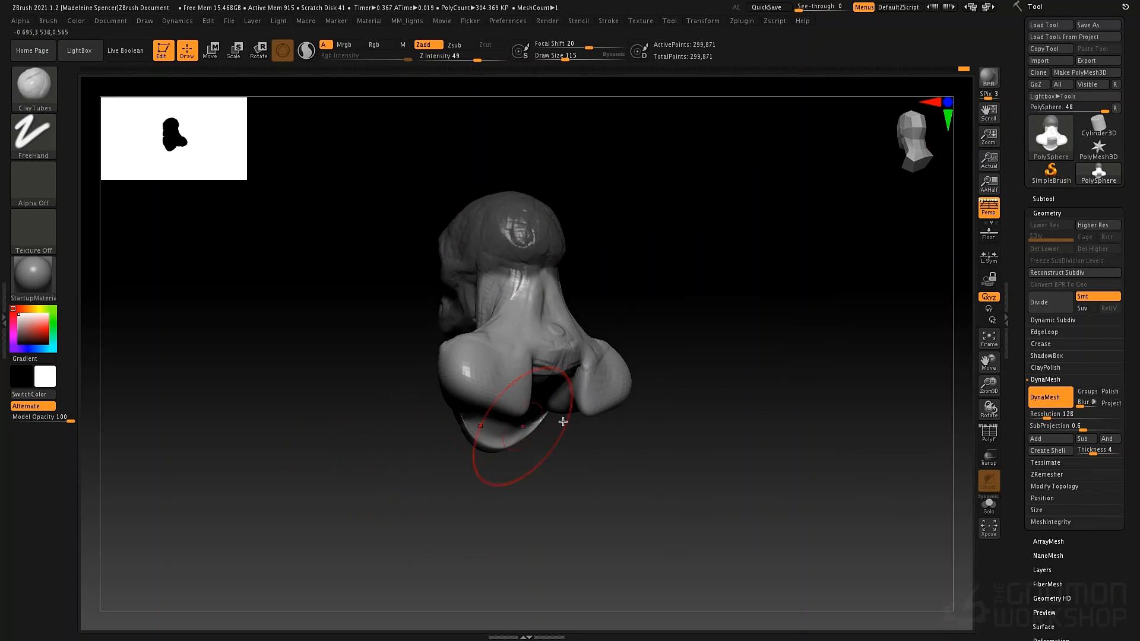
key("w")
left_click_drag(672, 277, 723, 290)
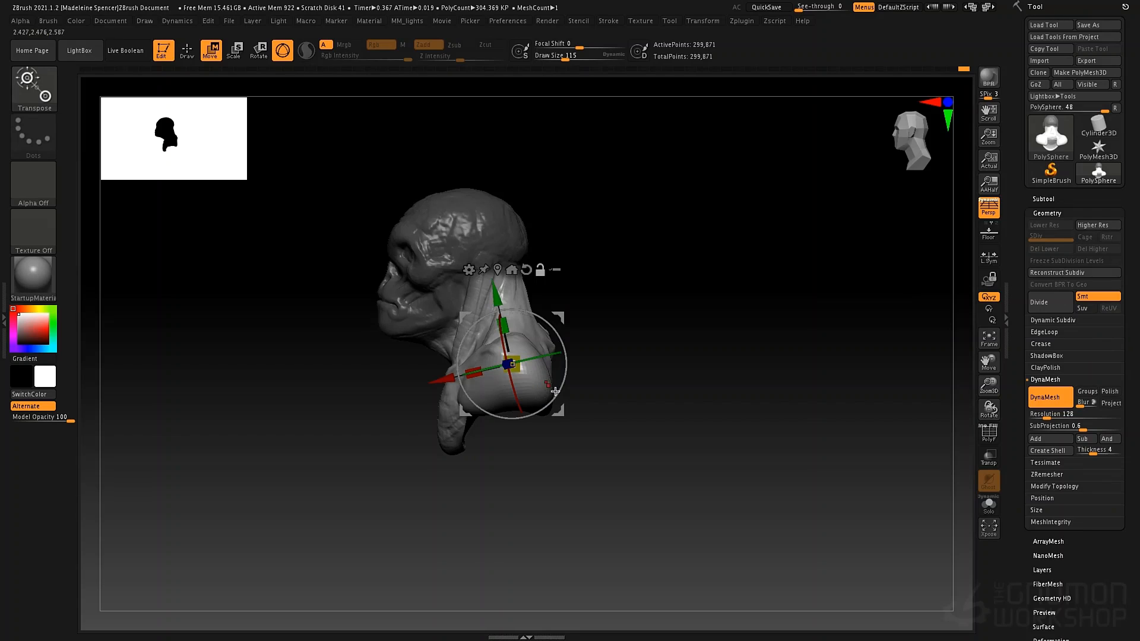
left_click_drag(555, 406, 557, 315, "alt")
left_click_drag(736, 320, 666, 336)
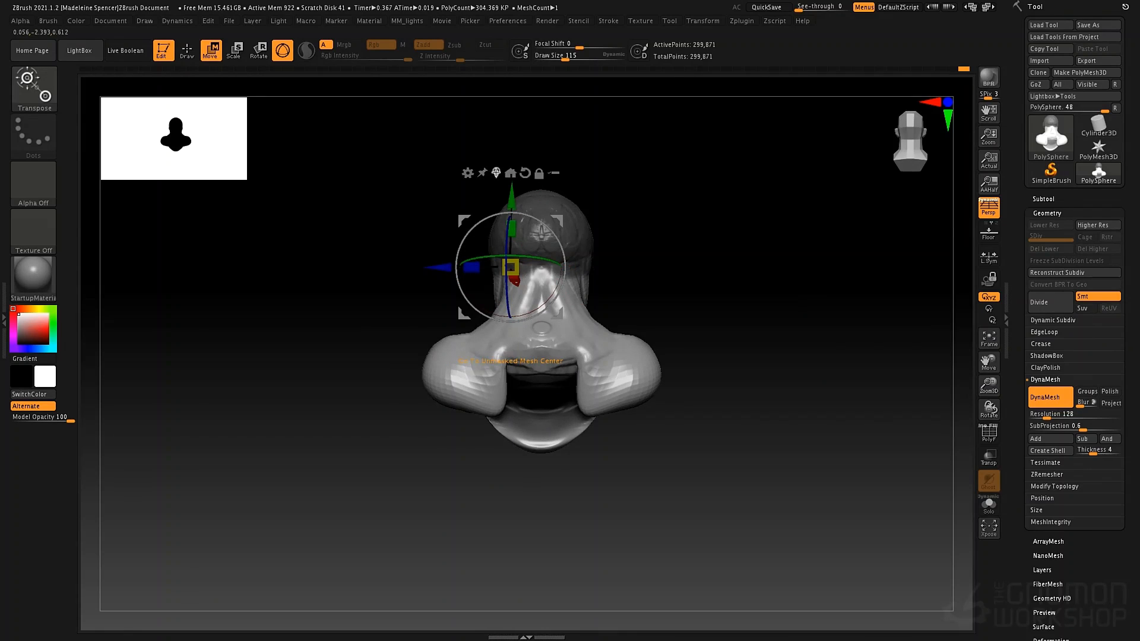
left_click(498, 173)
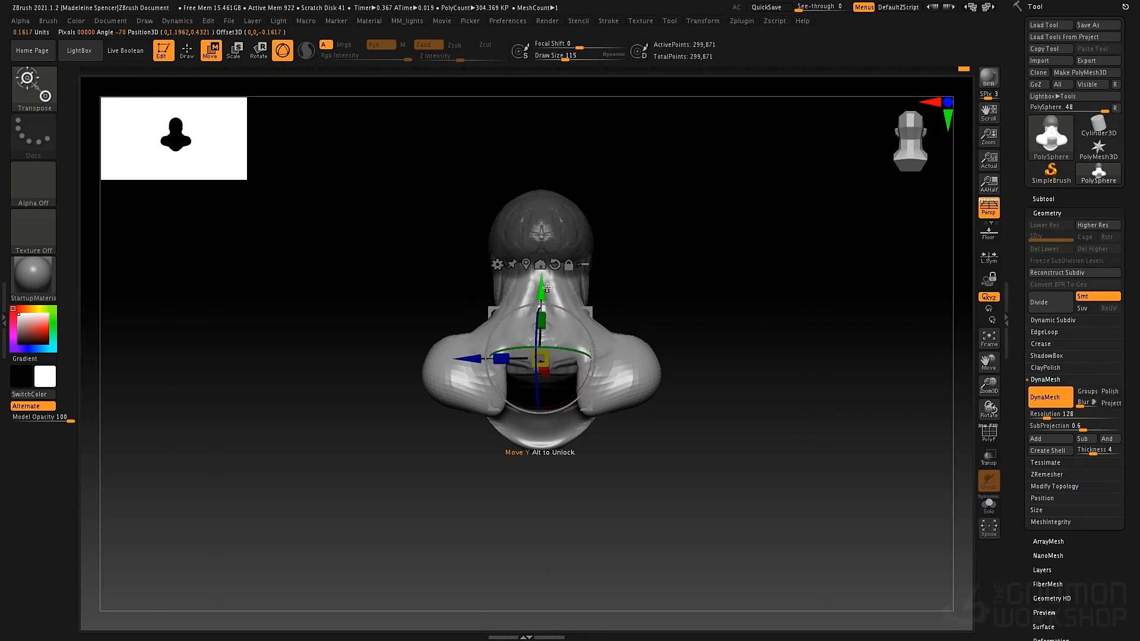
left_click_drag(541, 287, 543, 200, "alt")
left_click_drag(705, 341, 775, 355)
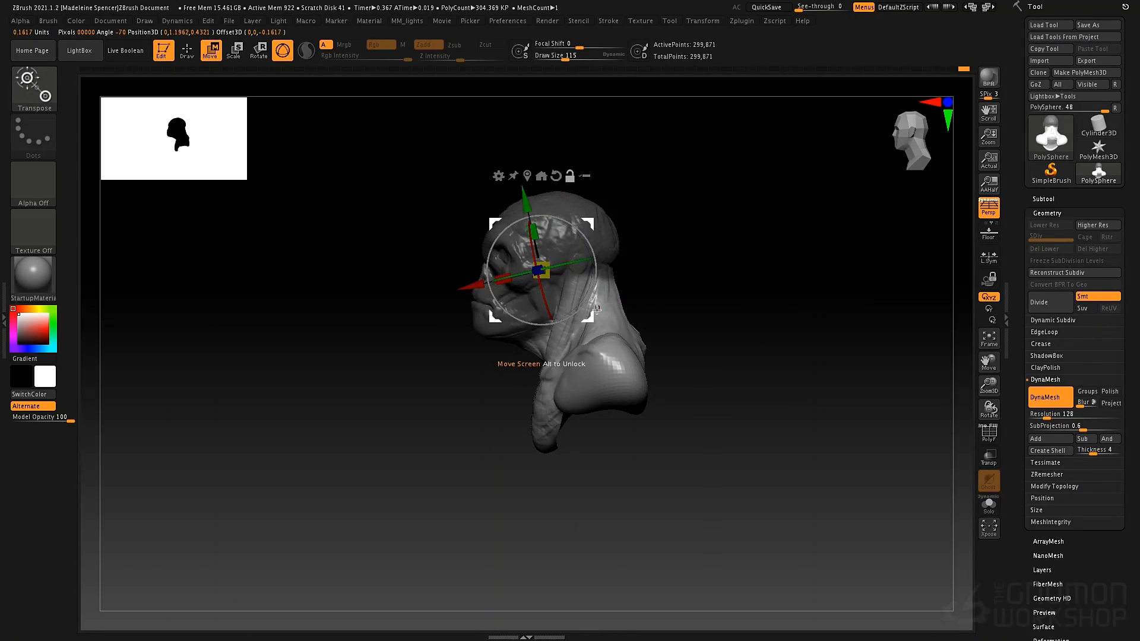
left_click_drag(590, 319, 653, 317, "alt")
left_click_drag(748, 397, 805, 399, "shift")
left_click(604, 174)
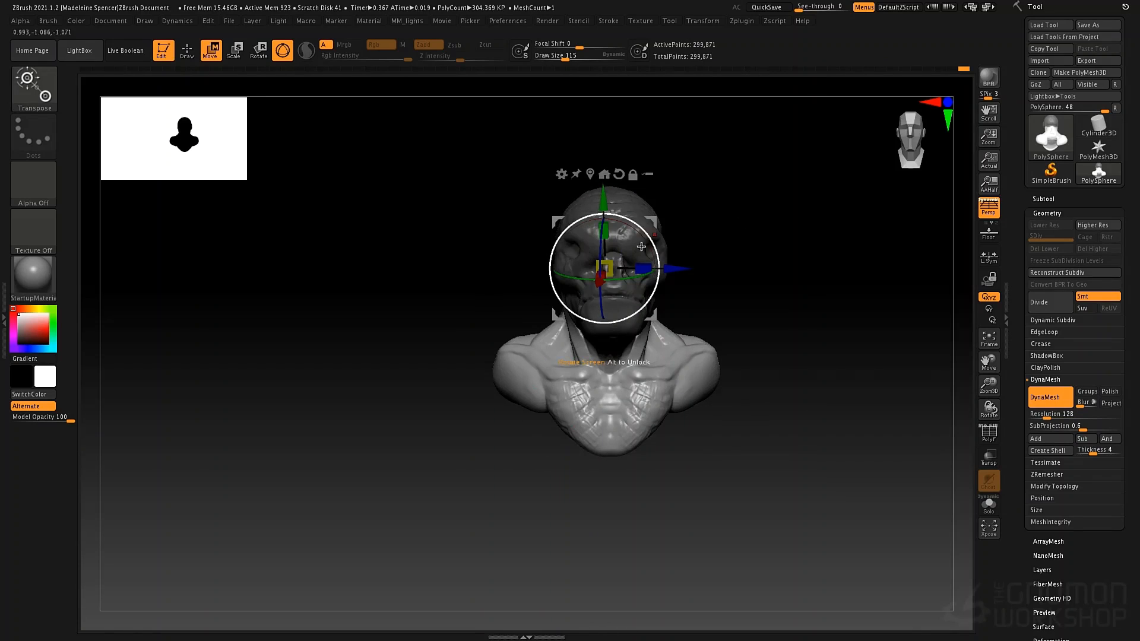
- Scale up the unmasked neck, shoulders and chest uniformly so the body is larger relative to the head
left_click_drag(612, 265, 631, 272)
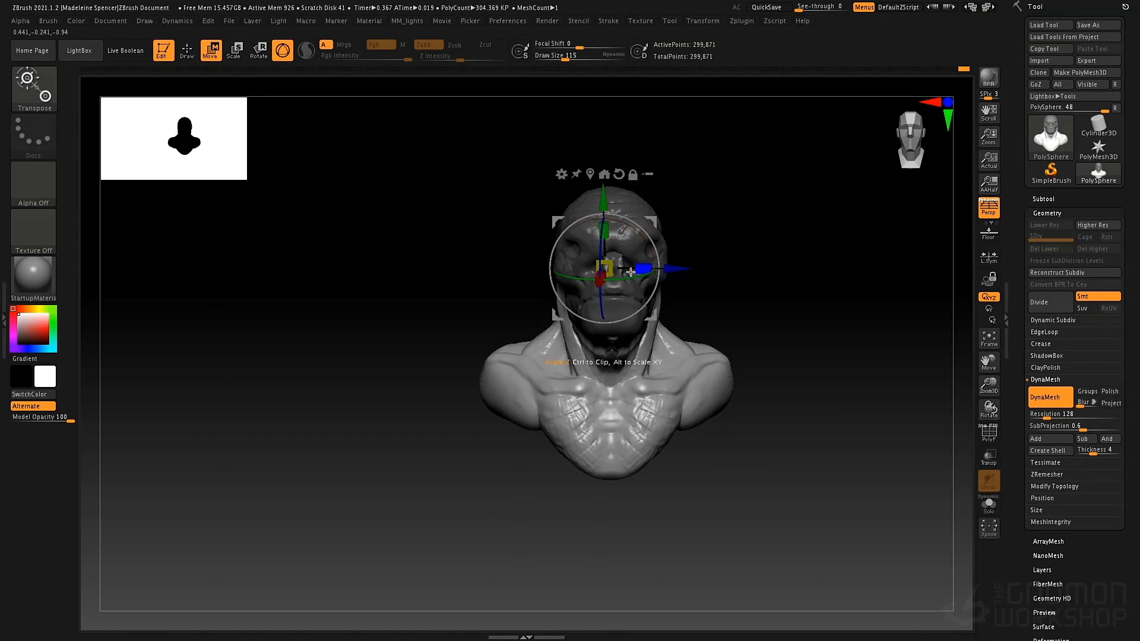
left_click_drag(760, 453, 736, 442)
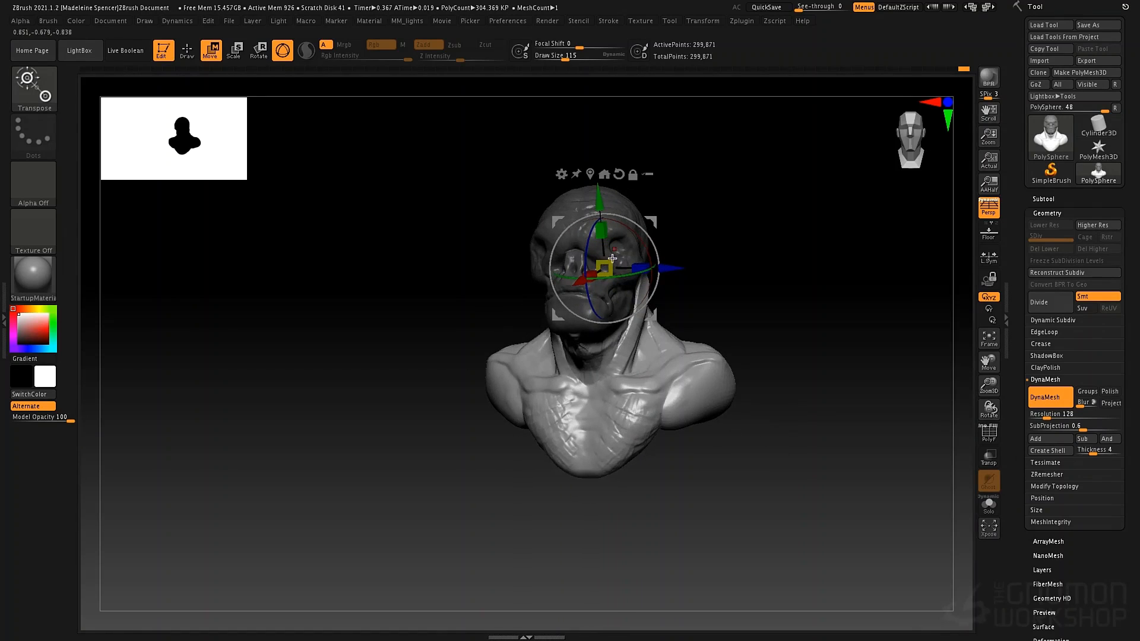
left_click_drag(609, 265, 617, 269)
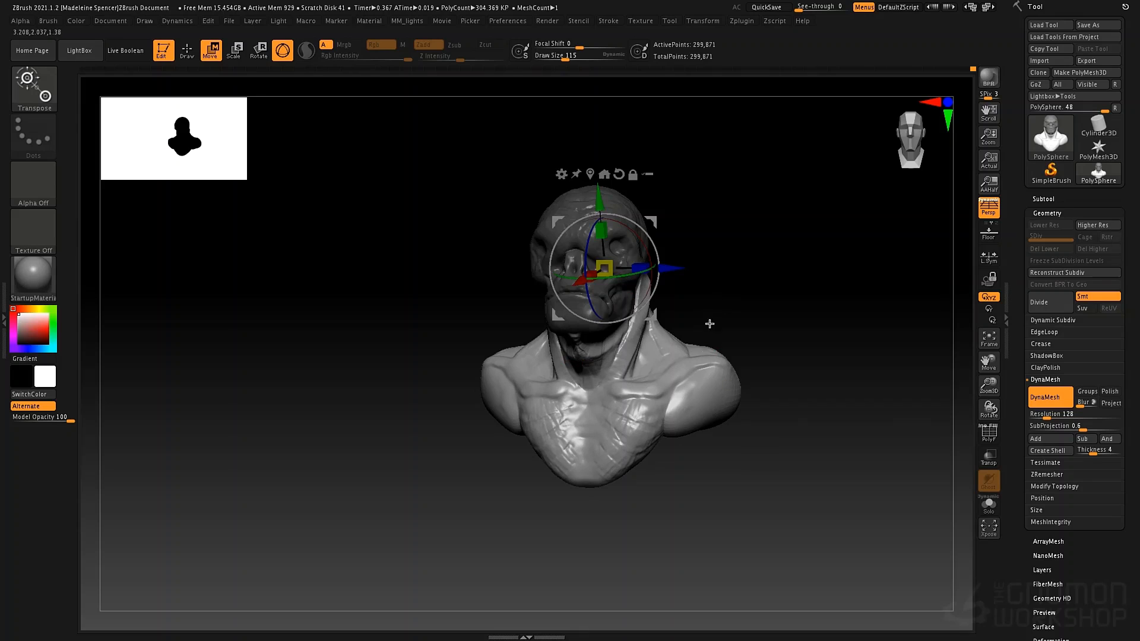
- Shift the unmasked neck and shoulders slightly backward from the head in side view with the Move gizmo
key("q")
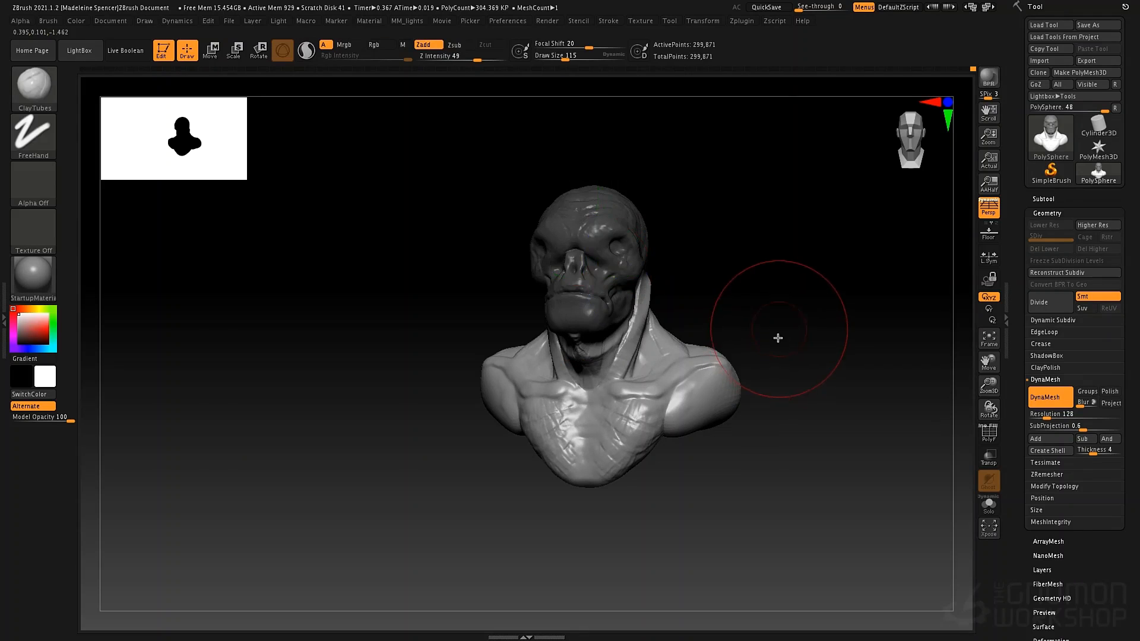
left_click_drag(773, 300, 766, 285)
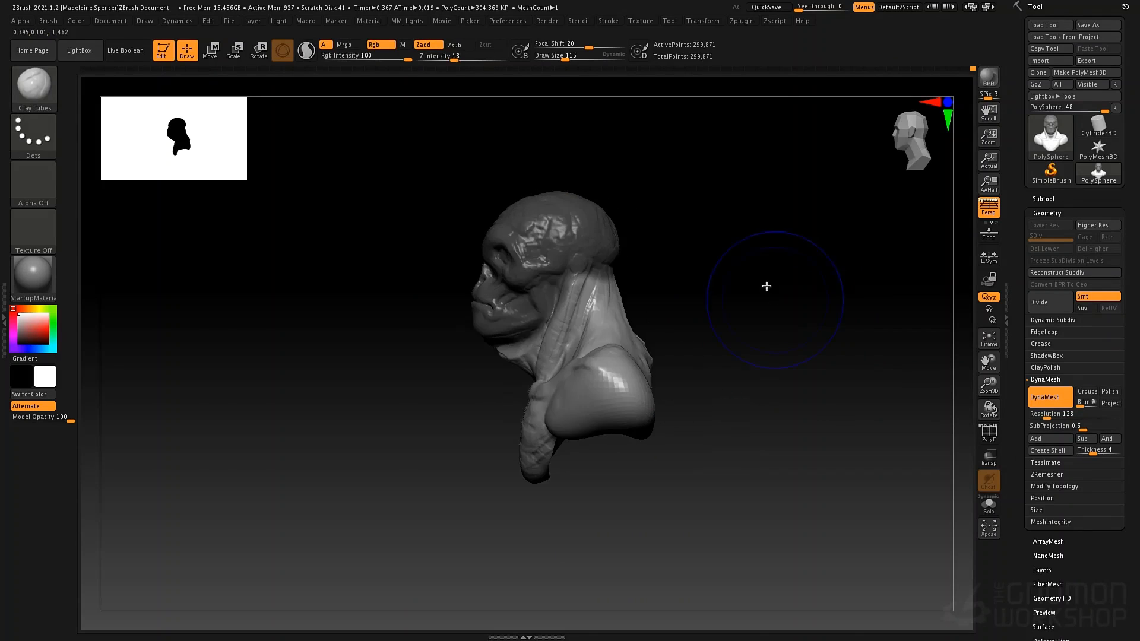
key("w")
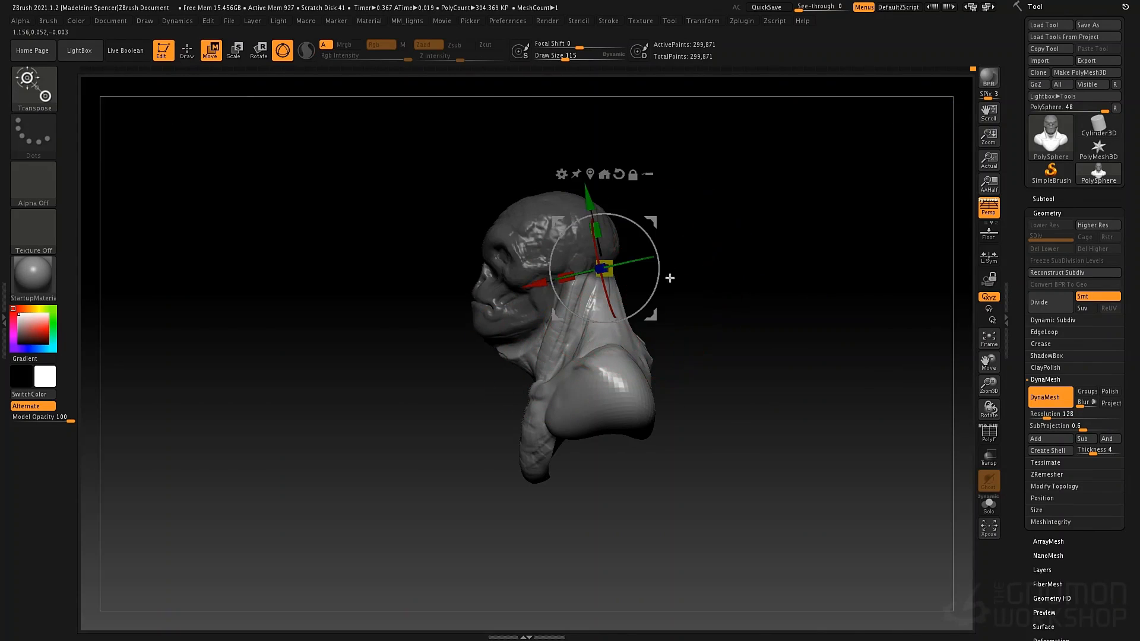
left_click_drag(659, 314, 661, 316)
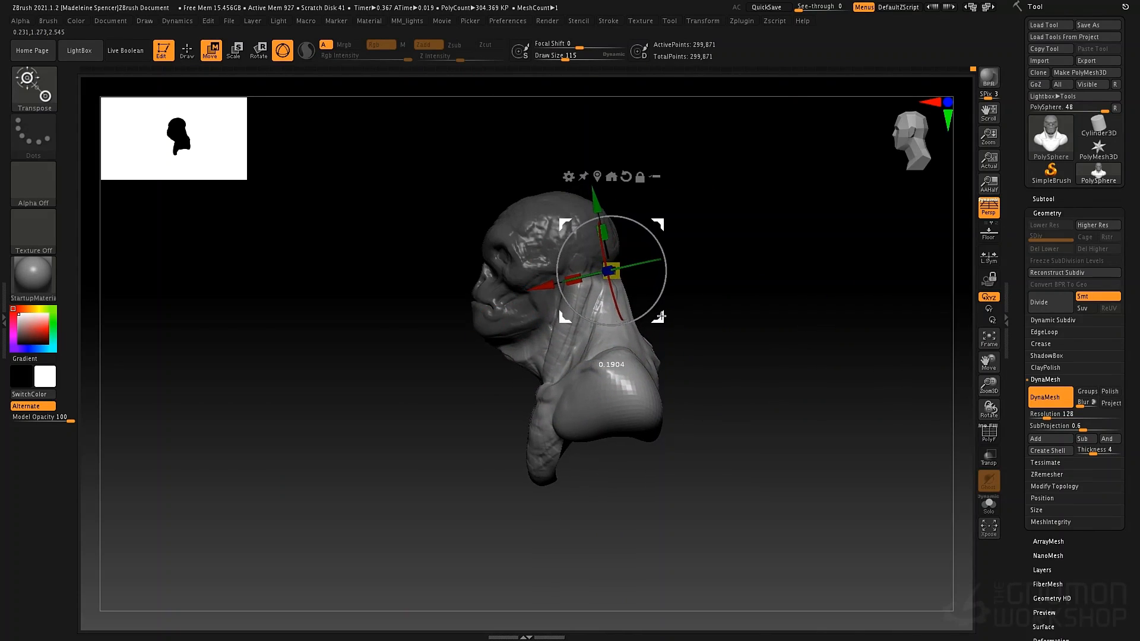
- Adjust the throat contour under the jaw with the Move brush at Draw Size 55
key("q")
key("b")
key("m")
key("v")
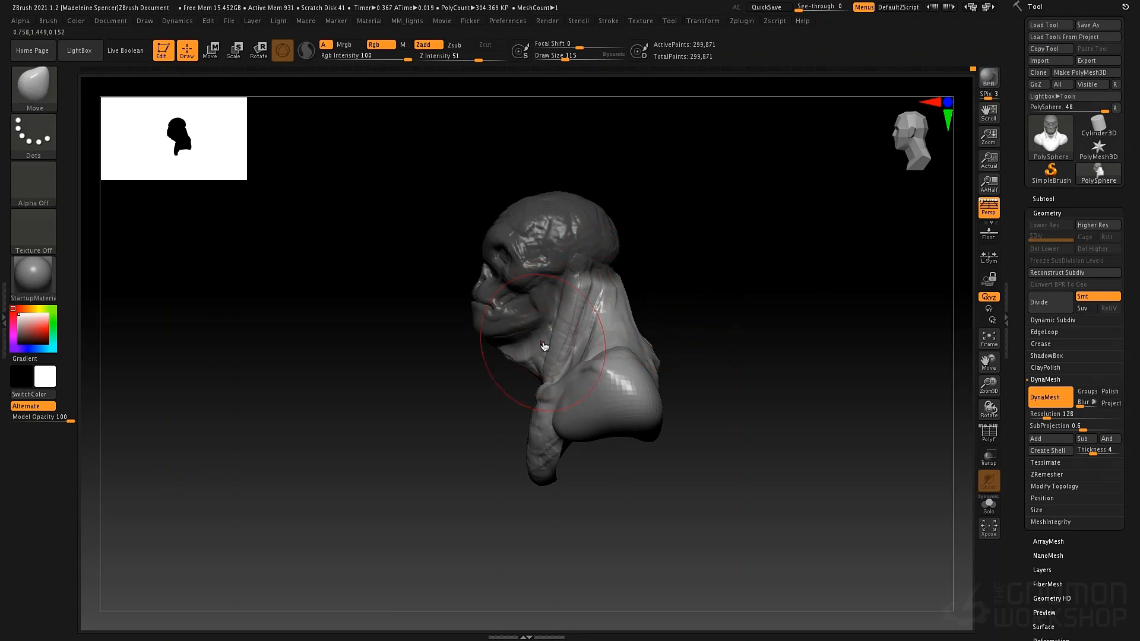
key("space")
left_click_drag(540, 340, 527, 342)
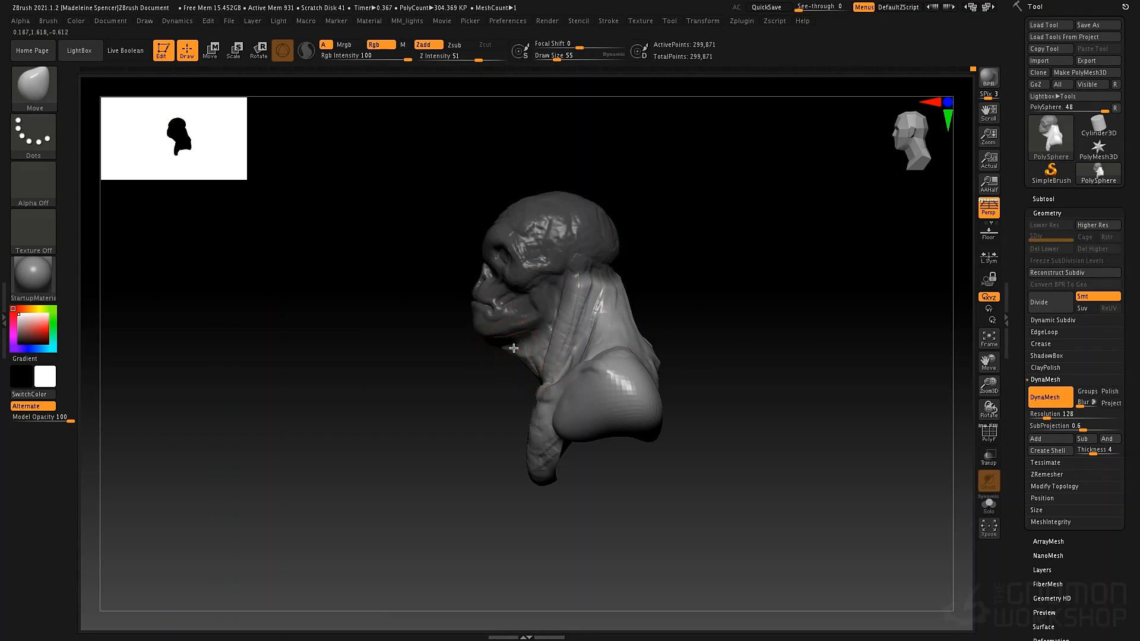
key("space")
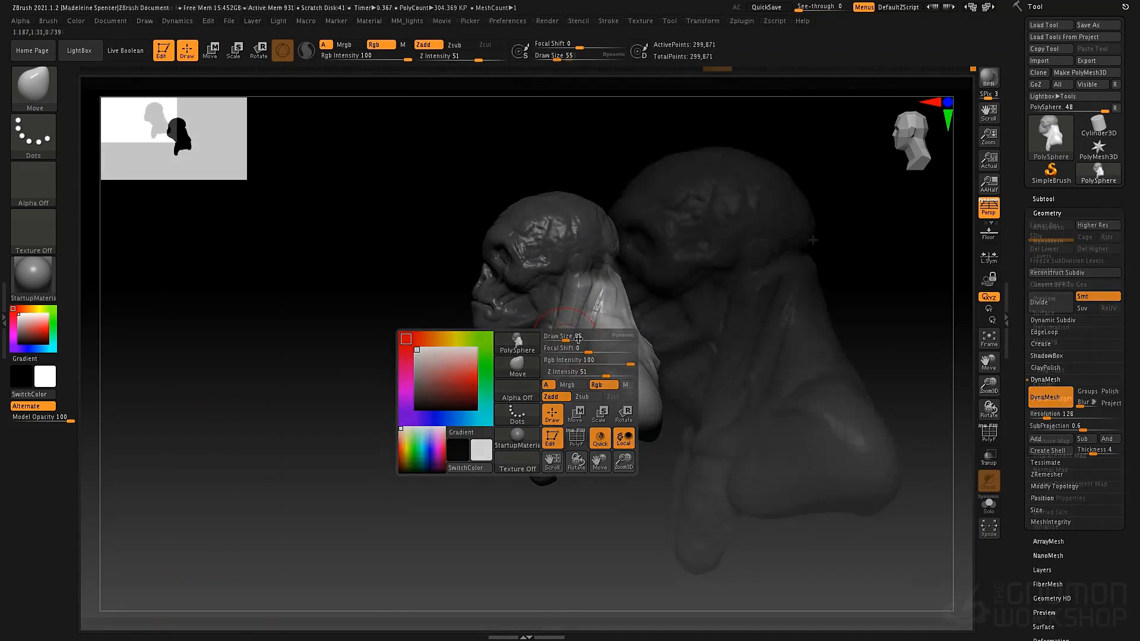
- Reshape the side of the neck behind the jaw with the Move brush at Draw Size 88
left_click_drag(523, 401, 308, 415, "alt")
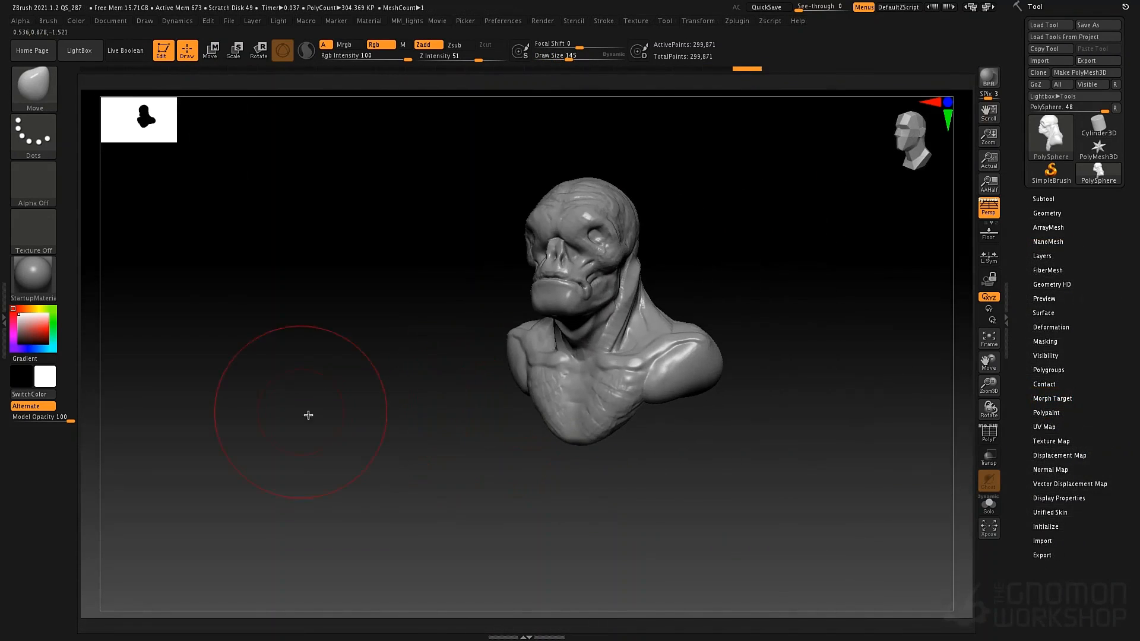
key("space")
left_click_drag(659, 278, 640, 294)
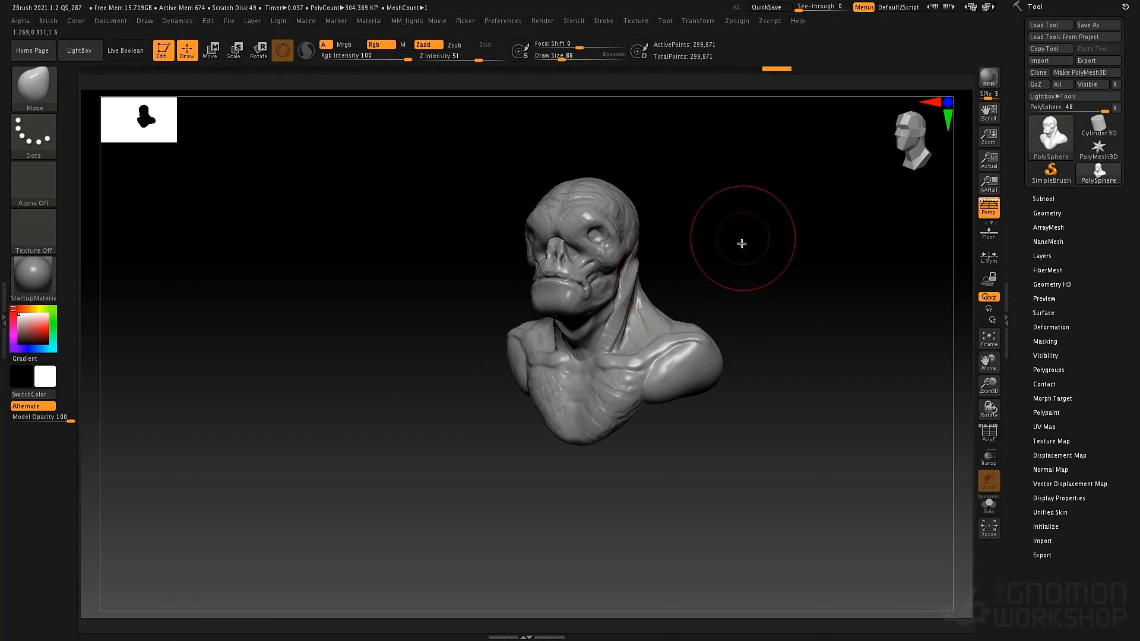
right_click_drag(635, 323, 635, 287)
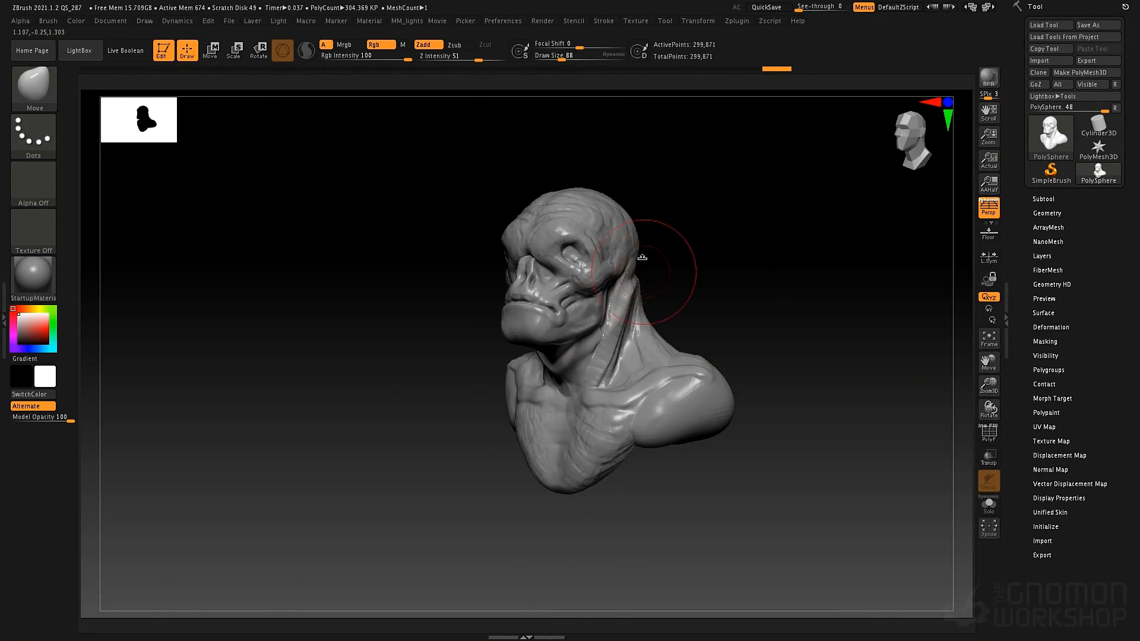
- Set up the ClayTubes brush with the alpha off, Focal Shift 9 and Draw Size 58
key("b")
key("c")
key("t")
key("space")
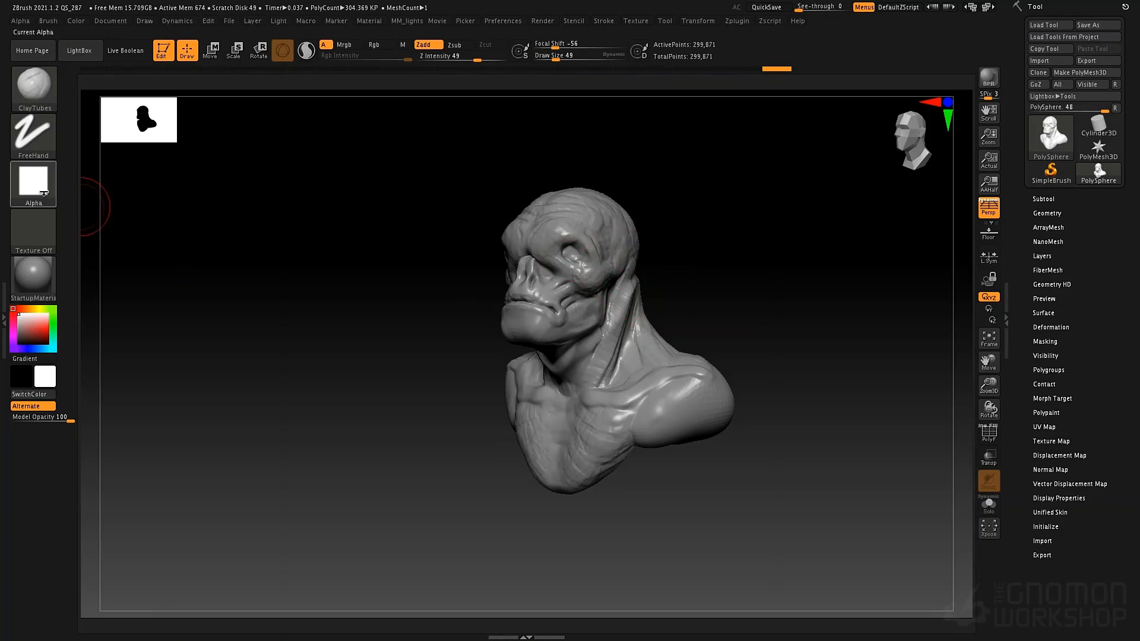
left_click(43, 193)
left_click(102, 205)
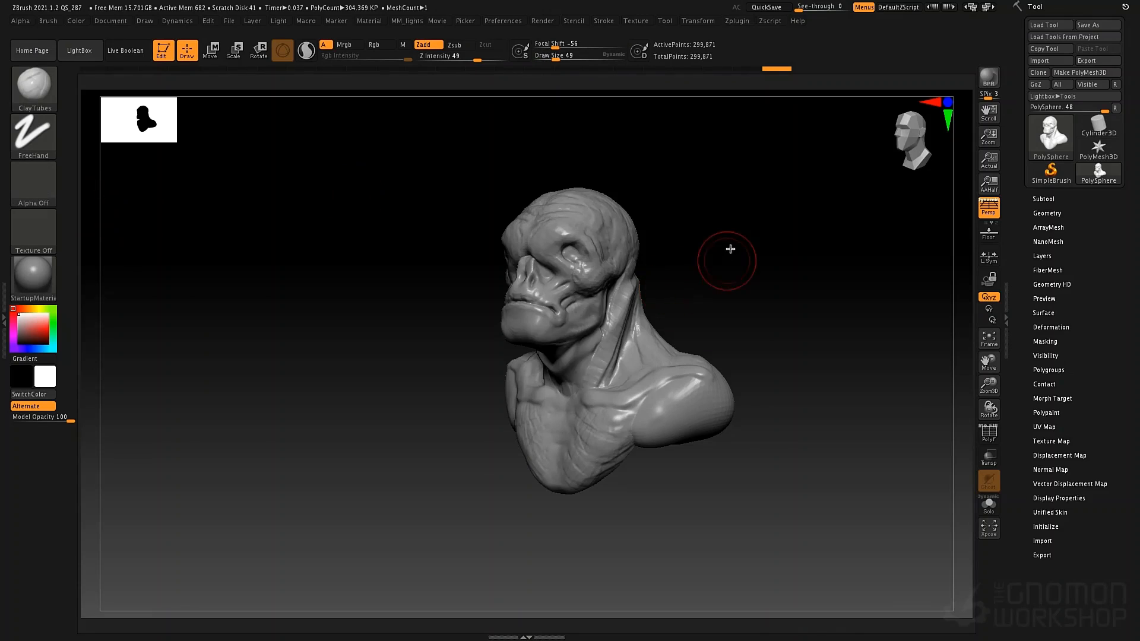
key("space")
mouse_move(733, 265)
left_mouse_down()
mouse_move(760, 265)
mouse_move(732, 254)
left_mouse_up()
- Try ClayTubes strokes along the long muscle on the side of the neck and undo them
mouse_move(700, 301)
left_mouse_down()
mouse_move(618, 282)
mouse_move(620, 295)
left_mouse_up()
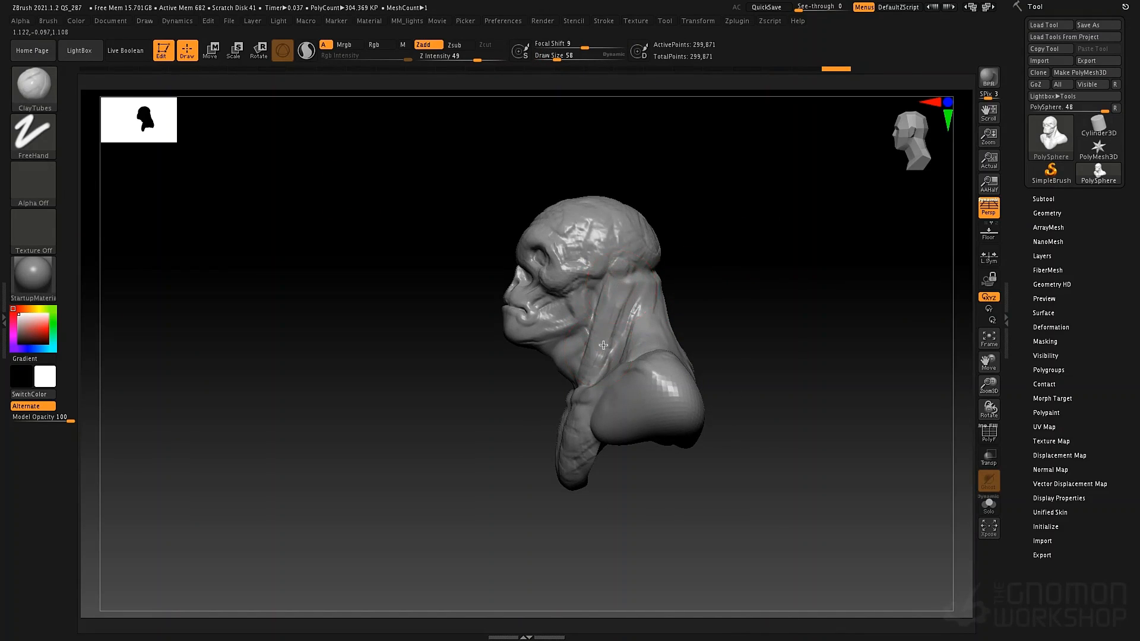
mouse_move(604, 345)
right_mouse_down()
mouse_move(652, 333)
mouse_move(617, 304)
mouse_move(649, 297)
right_mouse_up()
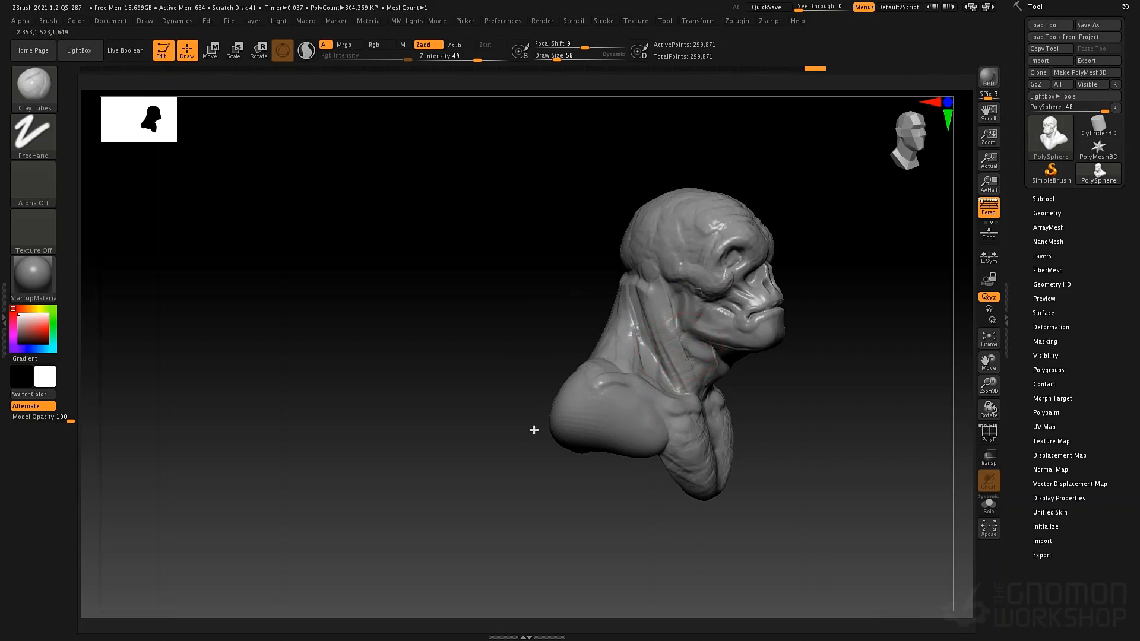
right_click_drag(534, 430, 478, 407)
key("ctrl")
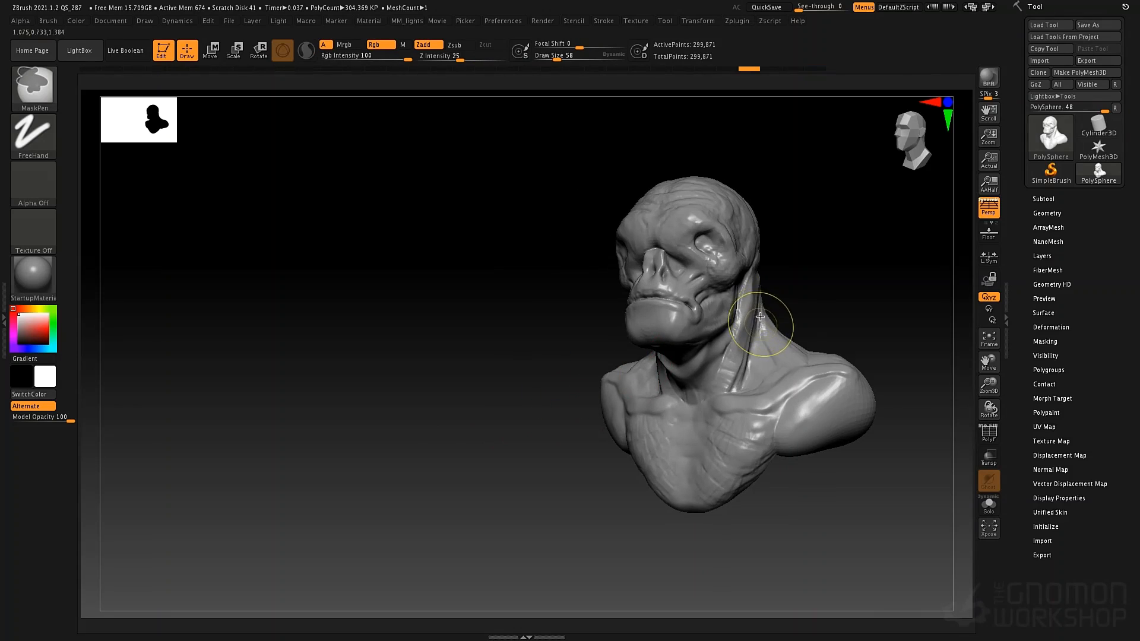
key("ctrl+z")
key("ctrl+z")
key("ctrl+z")
key("ctrl+z")
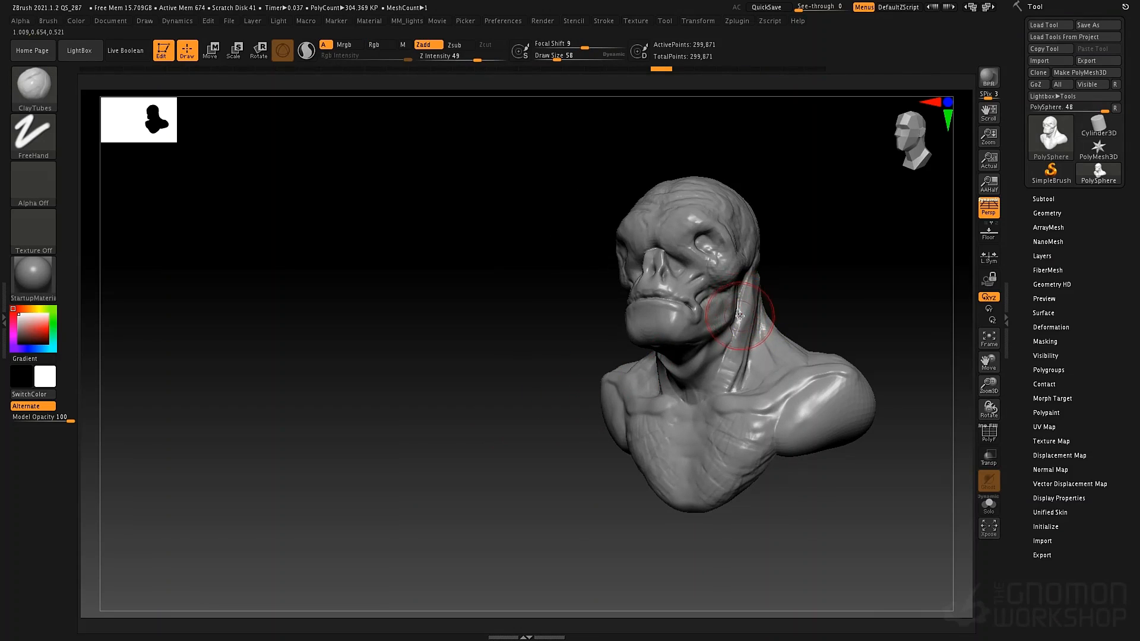
- Build up the long neck muscle from the collarbone to behind the jaw with ClayTubes at Draw Size 58
mouse_move(720, 396)
left_mouse_down()
mouse_move(742, 299)
mouse_move(755, 294)
mouse_move(741, 350)
left_mouse_up()
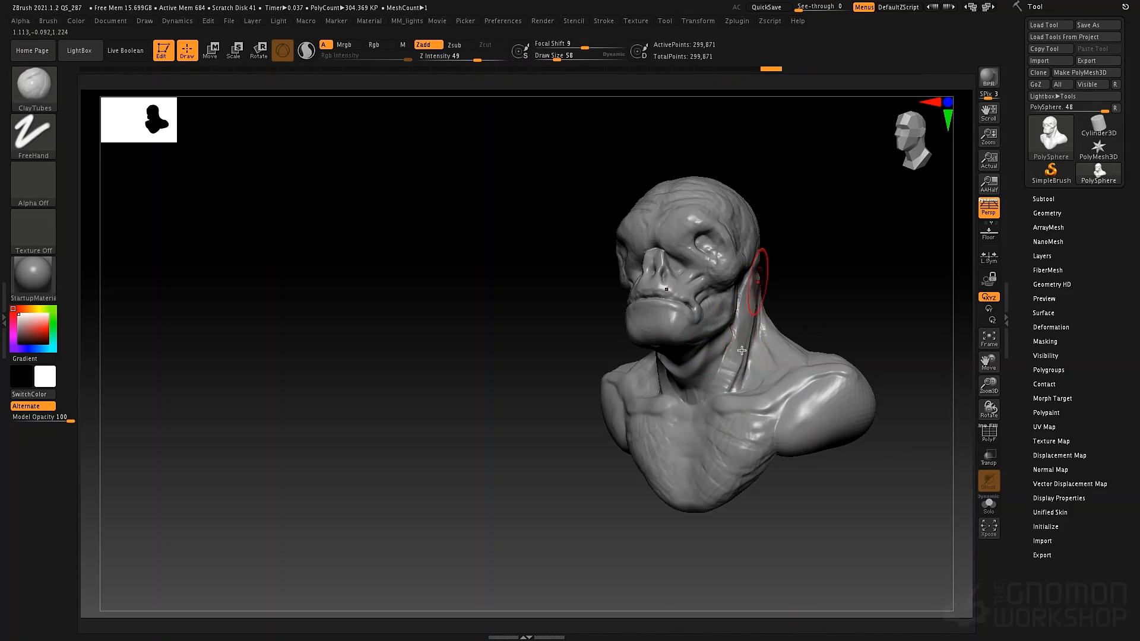
left_click_drag(434, 438, 623, 429)
mouse_move(742, 290)
left_mouse_down()
mouse_move(772, 333)
mouse_move(760, 273)
left_mouse_up()
left_click_drag(740, 288, 753, 323)
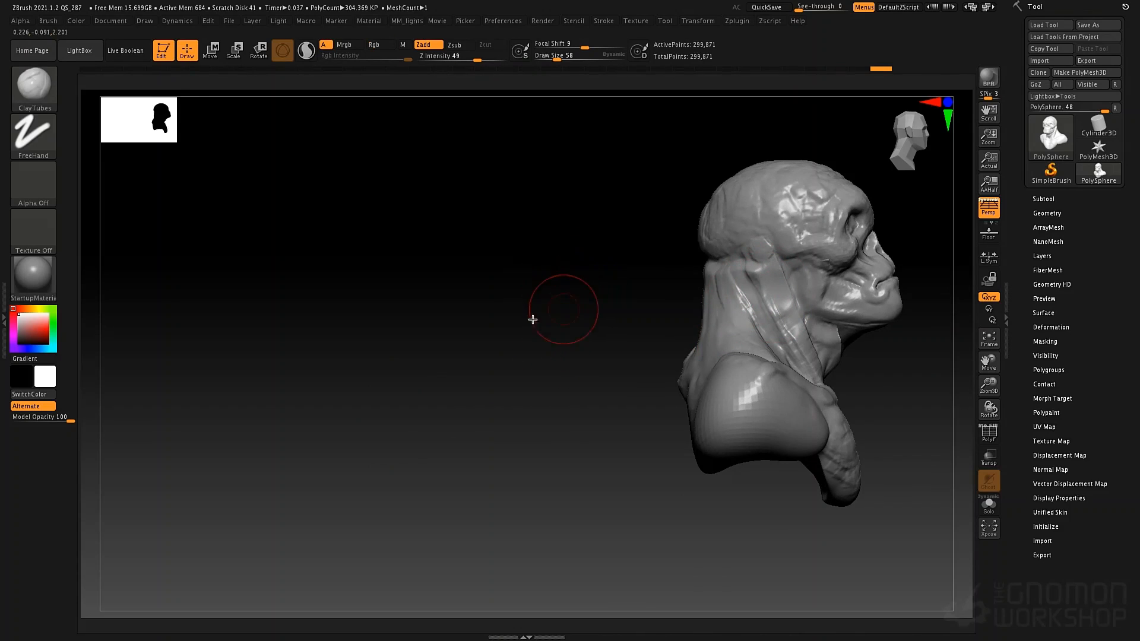
- Smooth the back of the skull and the rear of the neck at Draw Size 88
left_click_drag(501, 345, 321, 401, "alt")
left_click_drag(432, 378, 644, 424)
mouse_move(556, 314)
left_mouse_down()
mouse_move(489, 316)
mouse_move(489, 287)
mouse_move(573, 302)
mouse_move(571, 315)
left_mouse_up()
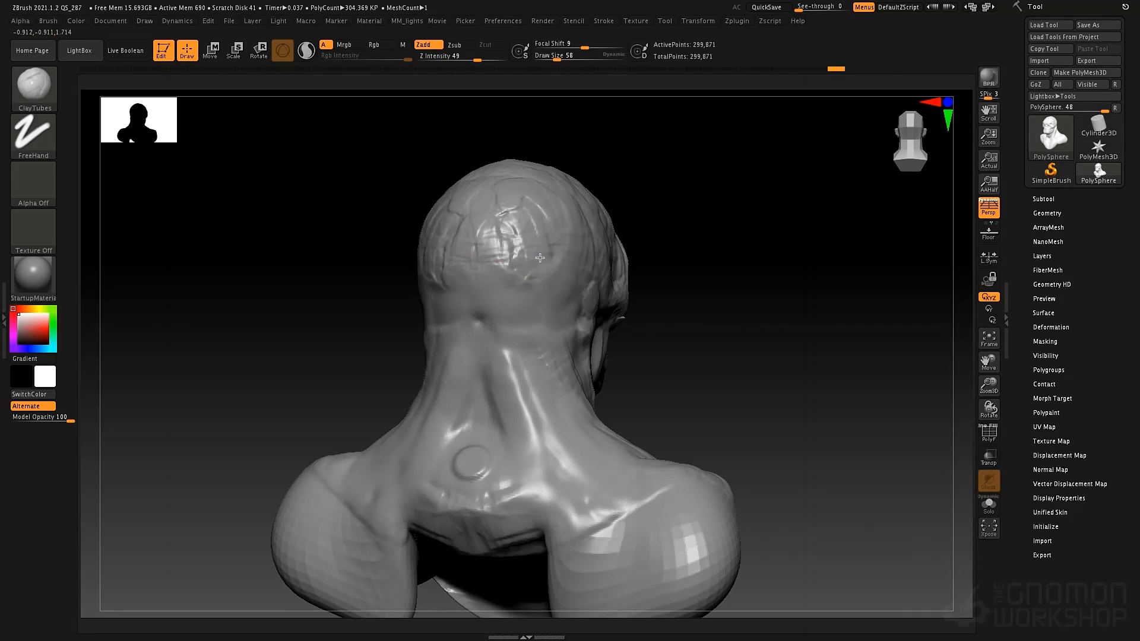
mouse_move(517, 267)
left_mouse_down()
mouse_move(537, 253)
mouse_move(530, 207)
mouse_move(496, 254)
mouse_move(547, 261)
mouse_move(522, 216)
mouse_move(555, 241)
mouse_move(547, 287)
mouse_move(528, 238)
left_mouse_up()
key("space")
mouse_move(518, 505)
left_mouse_down()
mouse_move(549, 498)
mouse_move(558, 405)
mouse_move(535, 356)
left_mouse_up()
left_click_drag(594, 484, 537, 371)
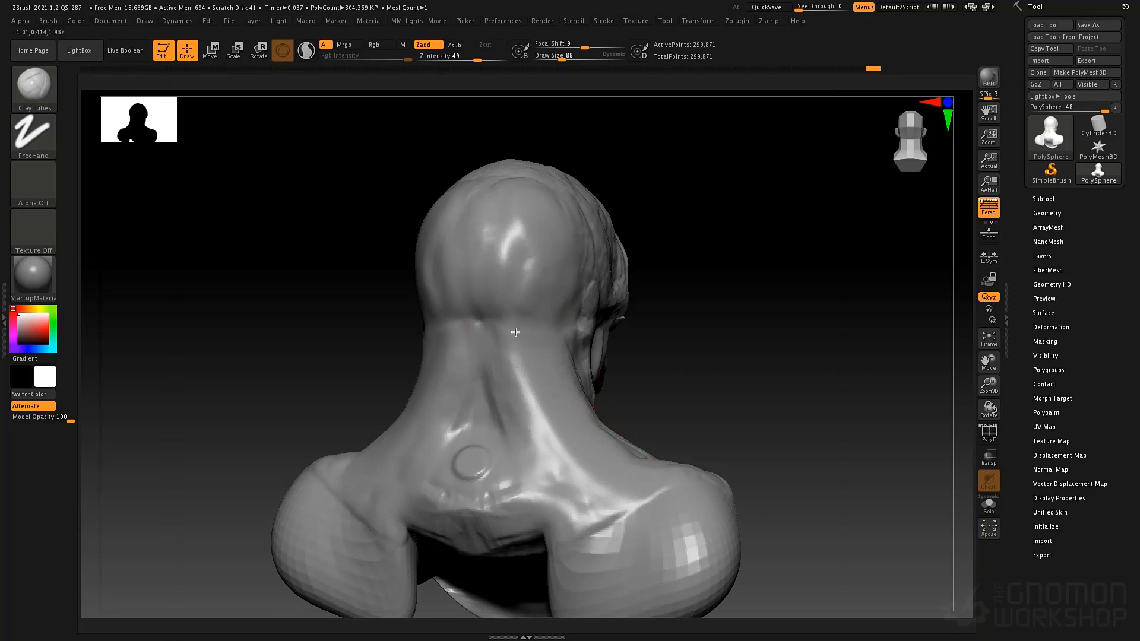
mouse_move(609, 519)
left_mouse_down()
mouse_move(523, 370)
mouse_move(545, 441)
left_mouse_up()
- Smooth the side and back of the shoulder with the Draw Size set to 73
mouse_move(653, 470)
right_mouse_down("ctrl")
mouse_move(623, 389)
mouse_move(561, 466)
right_mouse_up("ctrl")
mouse_move(717, 458)
right_mouse_down("alt")
mouse_move(653, 366)
mouse_move(576, 404)
right_mouse_up("alt")
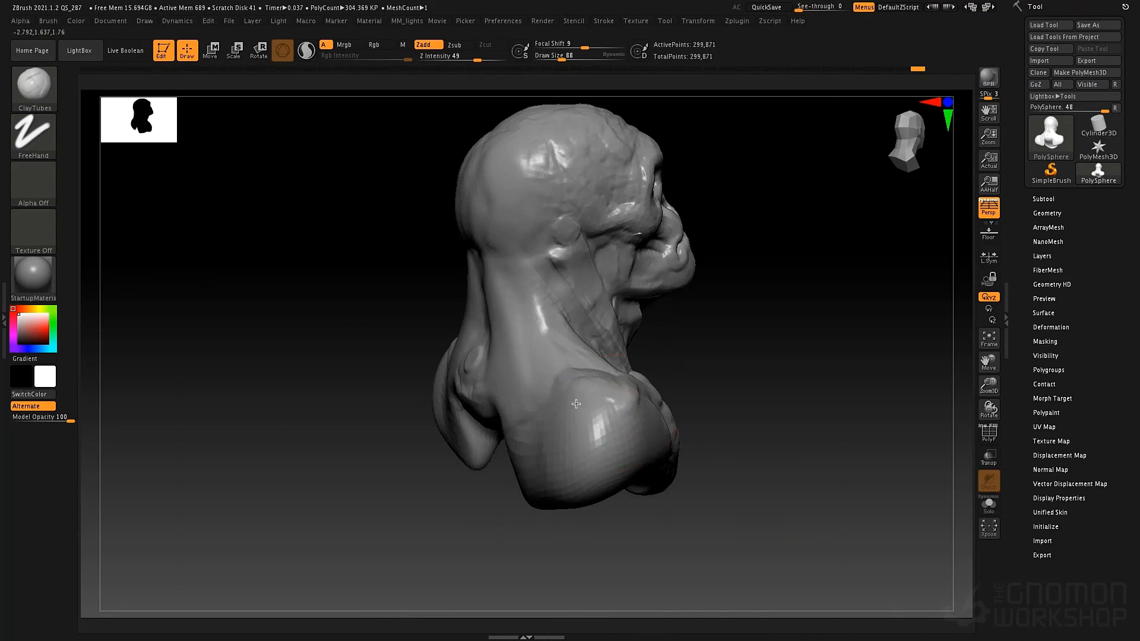
key("s")
left_click_drag(556, 412, 525, 433)
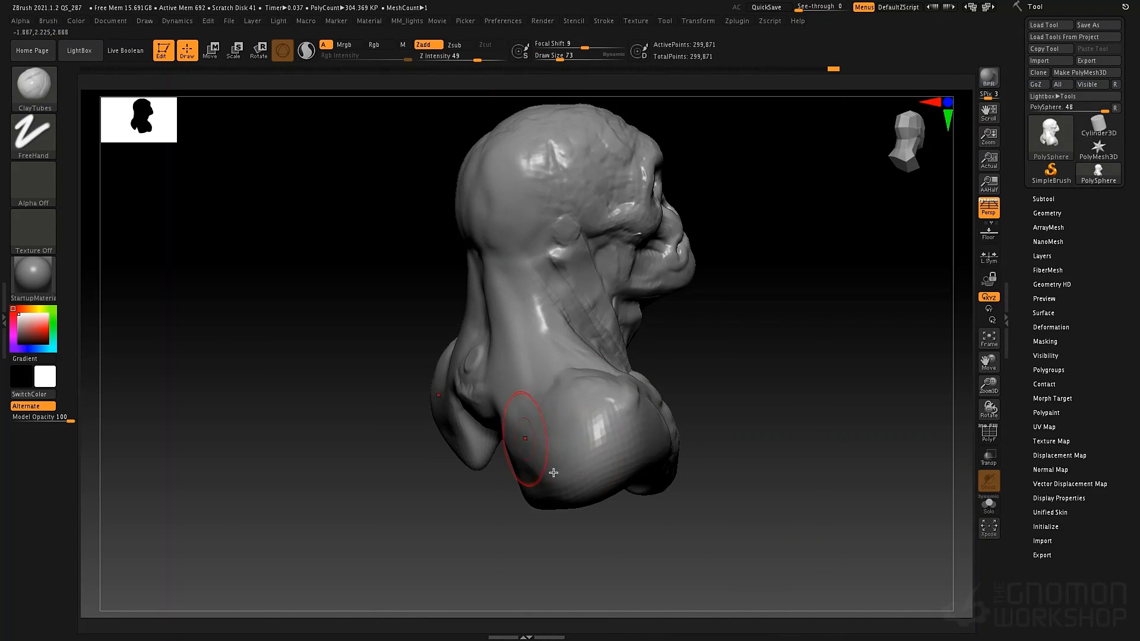
mouse_move(553, 473)
left_mouse_down()
mouse_move(583, 470)
mouse_move(638, 417)
left_mouse_up()
- Mask a thin diagonal line across the back of the shoulder at Draw Size 19 to mark the shoulder blade's ridge
right_click_drag(469, 409, 539, 407)
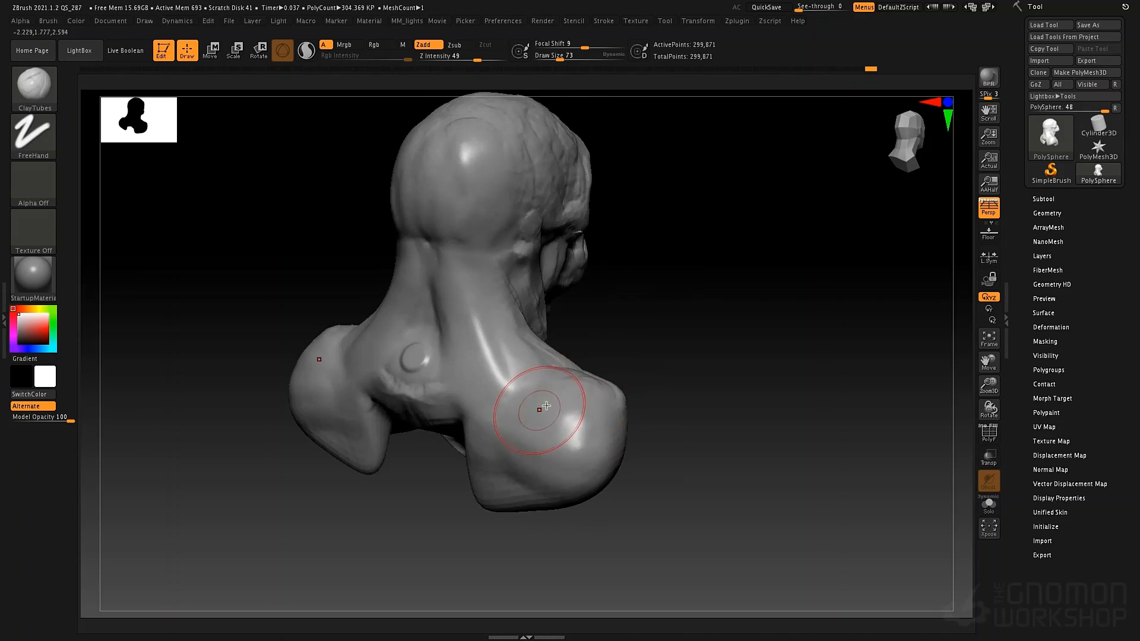
key("space")
left_click_drag(546, 402, 535, 403)
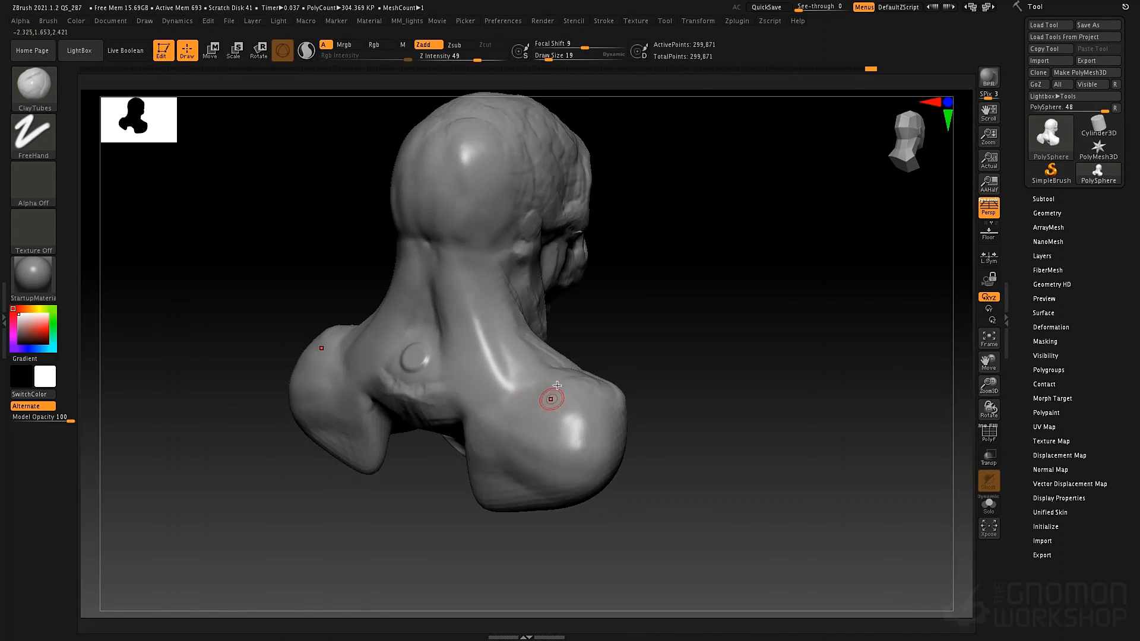
left_click(554, 389, "ctrl")
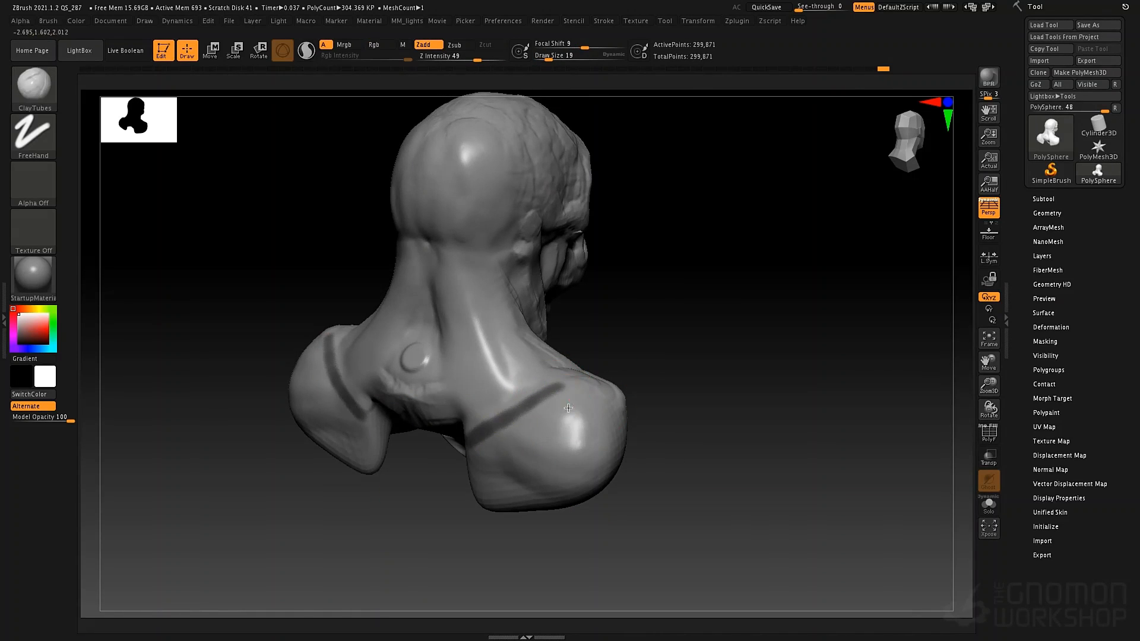
- Shape the top and outer side of the shoulder around the masked line with ClayTubes at Draw Size 52
key("space")
left_click_drag(579, 380, 587, 381)
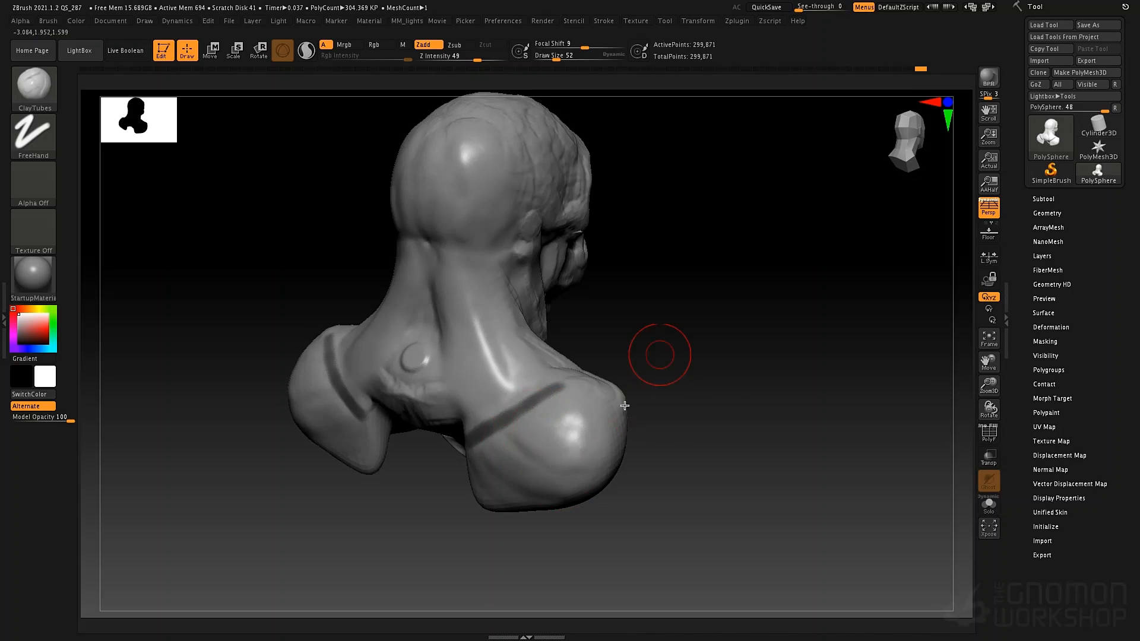
left_click_drag(625, 405, 536, 434)
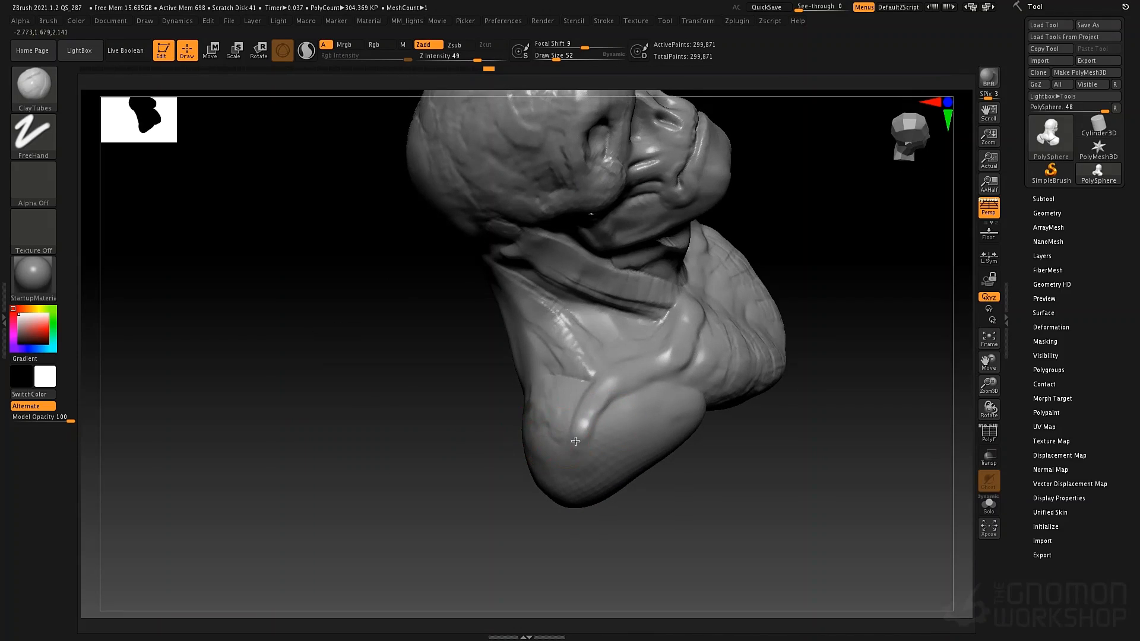
right_click_drag(576, 442, 536, 413)
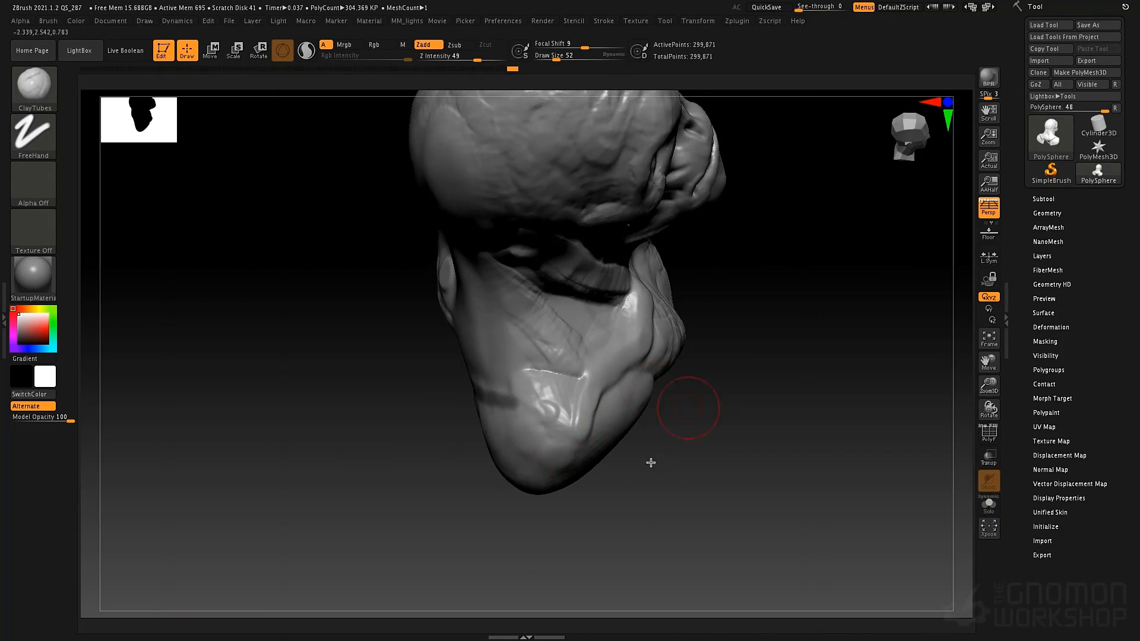
left_click_drag(651, 463, 611, 348)
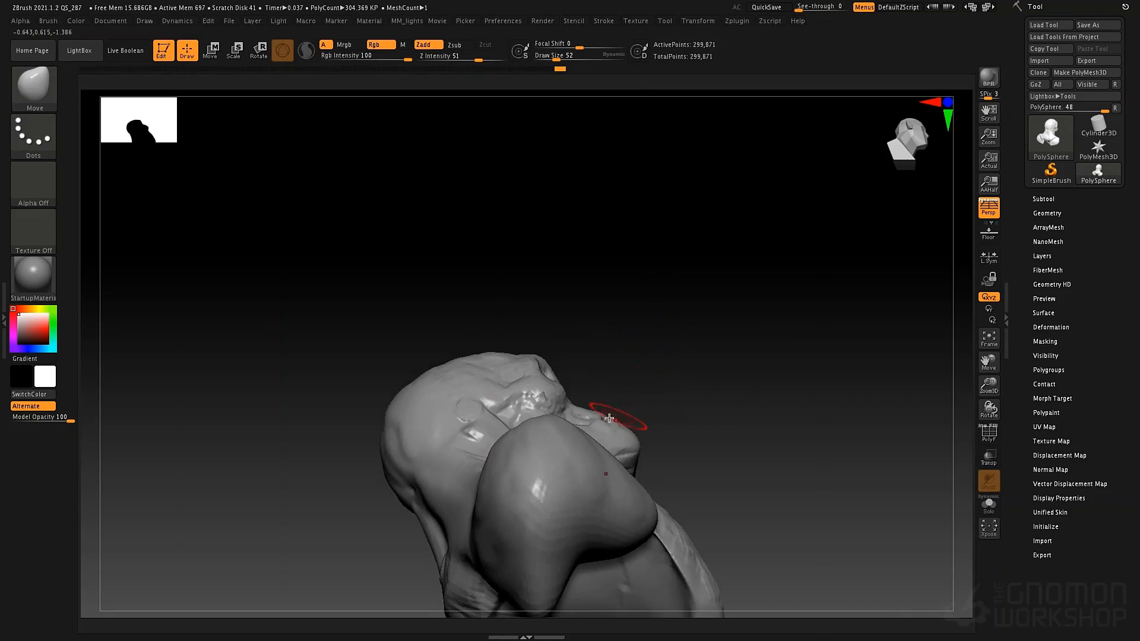
- Reshape the outer shoulder mass with the Move brush at Draw Size 120
key("space")
left_click_drag(626, 407, 627, 408)
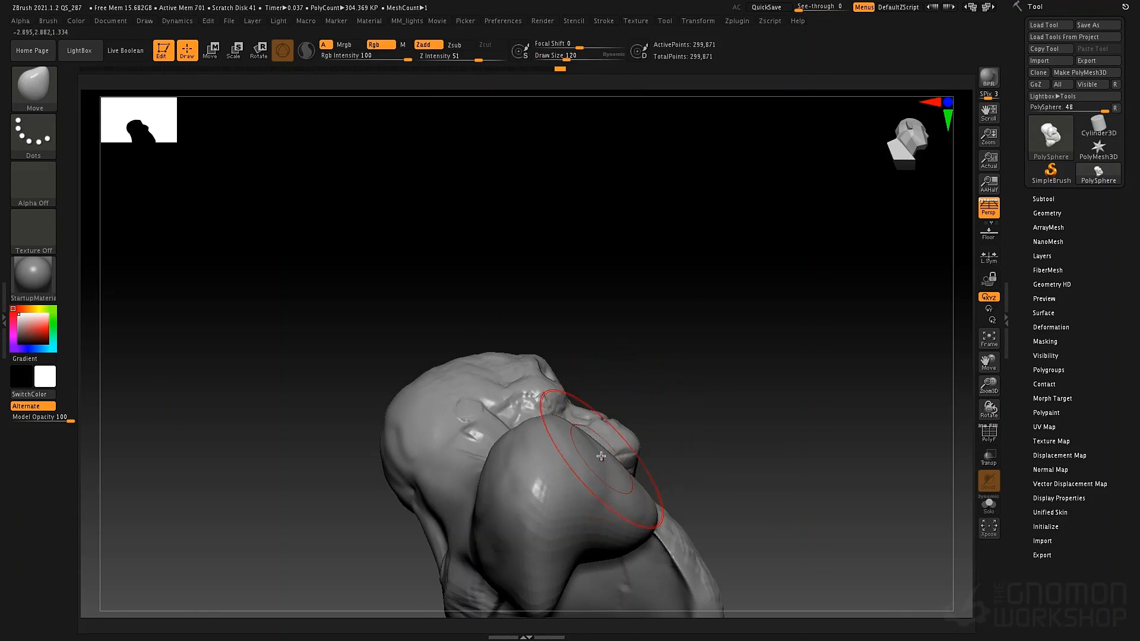
mouse_move(606, 458)
left_mouse_down()
mouse_move(620, 437)
mouse_move(558, 368)
mouse_move(681, 434)
left_mouse_up()
left_click_drag(645, 265, 567, 148, "alt")
left_click_drag(657, 415, 631, 364, "alt")
mouse_move(618, 424)
left_mouse_down()
mouse_move(671, 476)
mouse_move(616, 336)
mouse_move(590, 458)
mouse_move(618, 323)
mouse_move(641, 351)
left_mouse_up()
- Refine the shoulder's front contour where it meets the collarbone and chest with the Move brush at Draw Size 101
key("space")
mouse_move(458, 348)
left_mouse_down()
mouse_move(500, 355)
mouse_move(480, 349)
left_mouse_up()
key("space")
key("space")
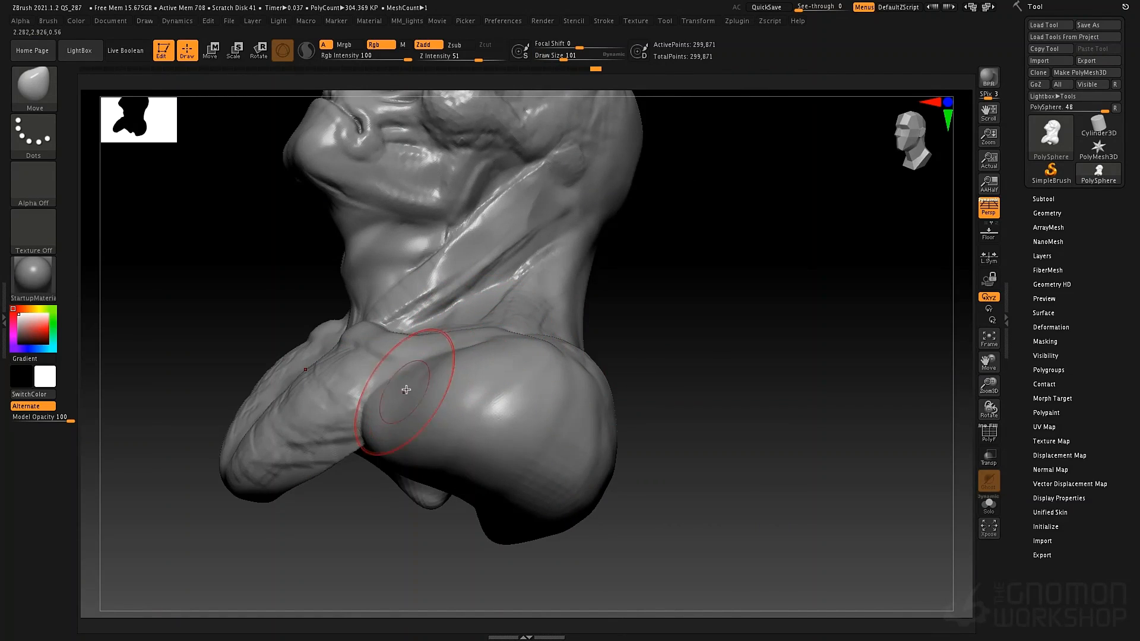
mouse_move(638, 380)
left_mouse_down()
mouse_move(653, 397)
mouse_move(573, 410)
mouse_move(598, 344)
mouse_move(547, 318)
mouse_move(643, 366)
left_mouse_up()
mouse_move(643, 367)
right_mouse_down("alt")
mouse_move(710, 371)
mouse_move(621, 381)
mouse_move(612, 393)
mouse_move(627, 362)
right_mouse_up("alt")
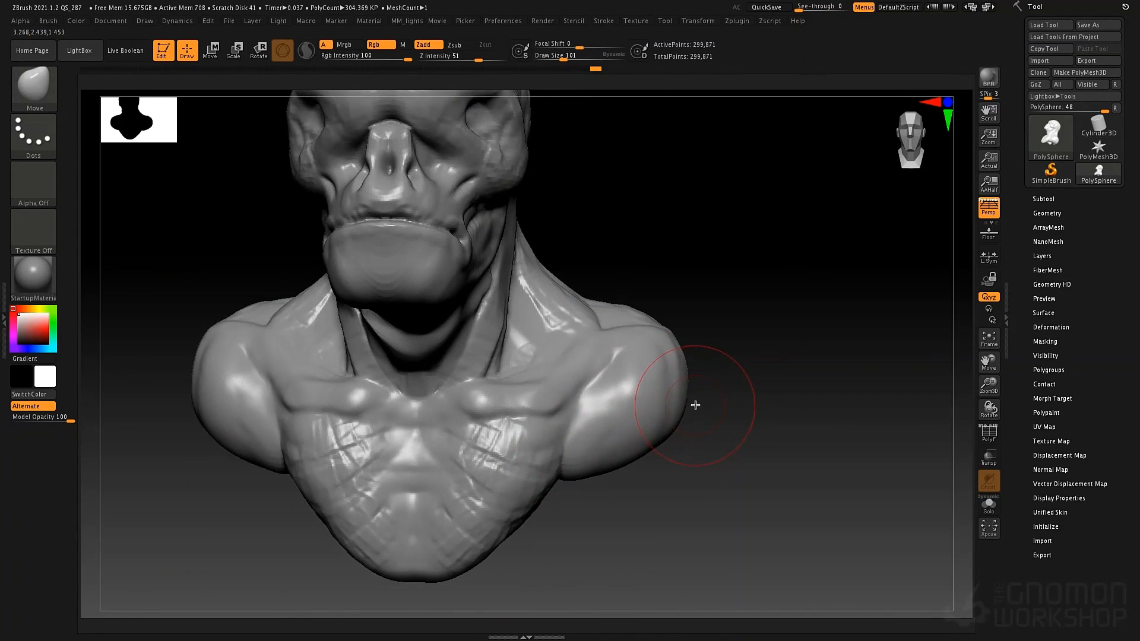
key("b")
key("s")
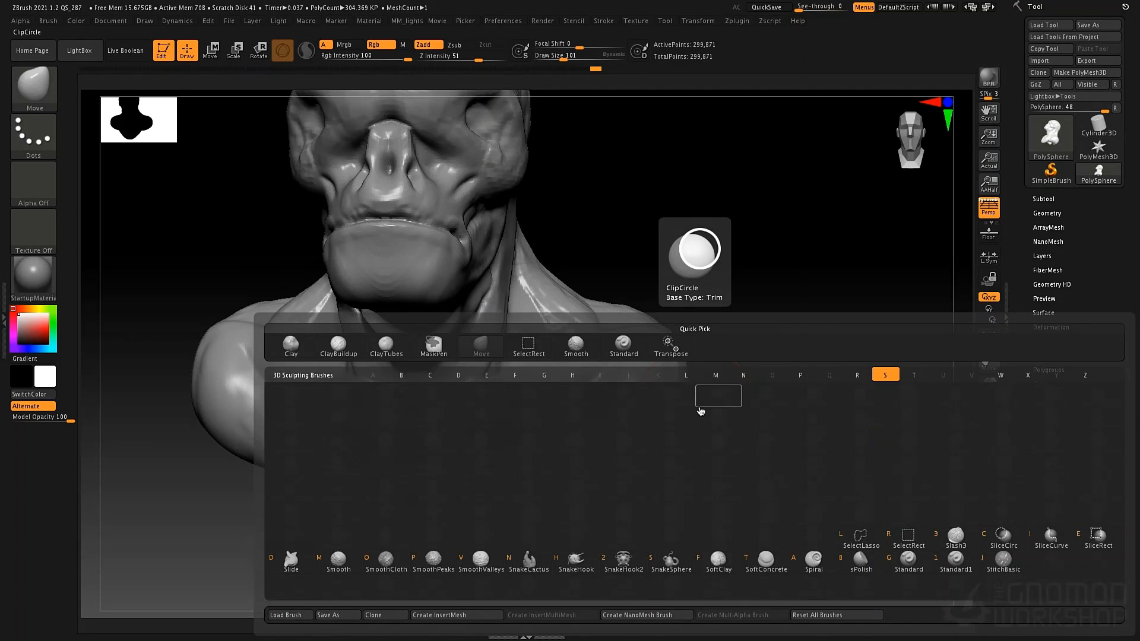
key("t")
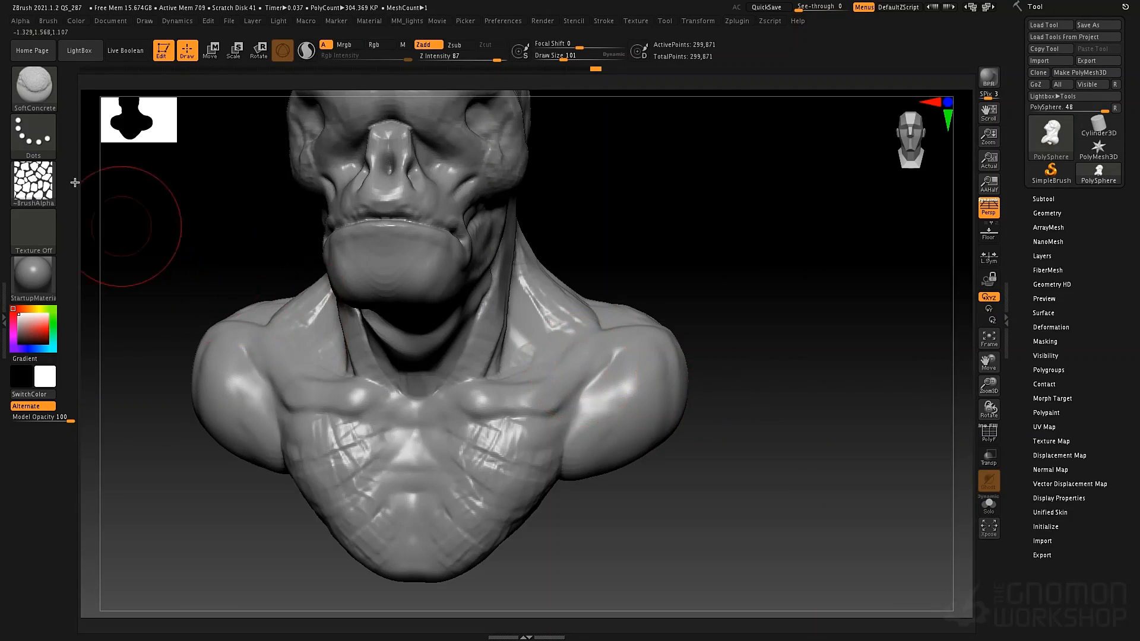
- Carve a groove between the shoulder muscle and the outer end of the collarbone with the Standard brush at Draw Size 55
key("b")
key("s")
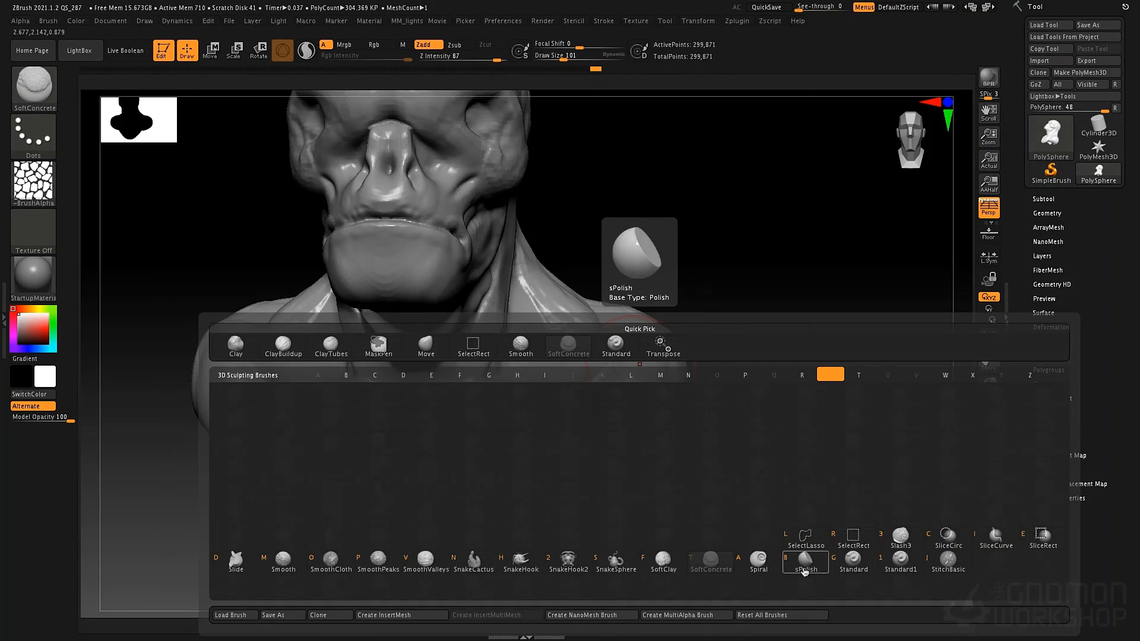
left_click(854, 563)
key("space")
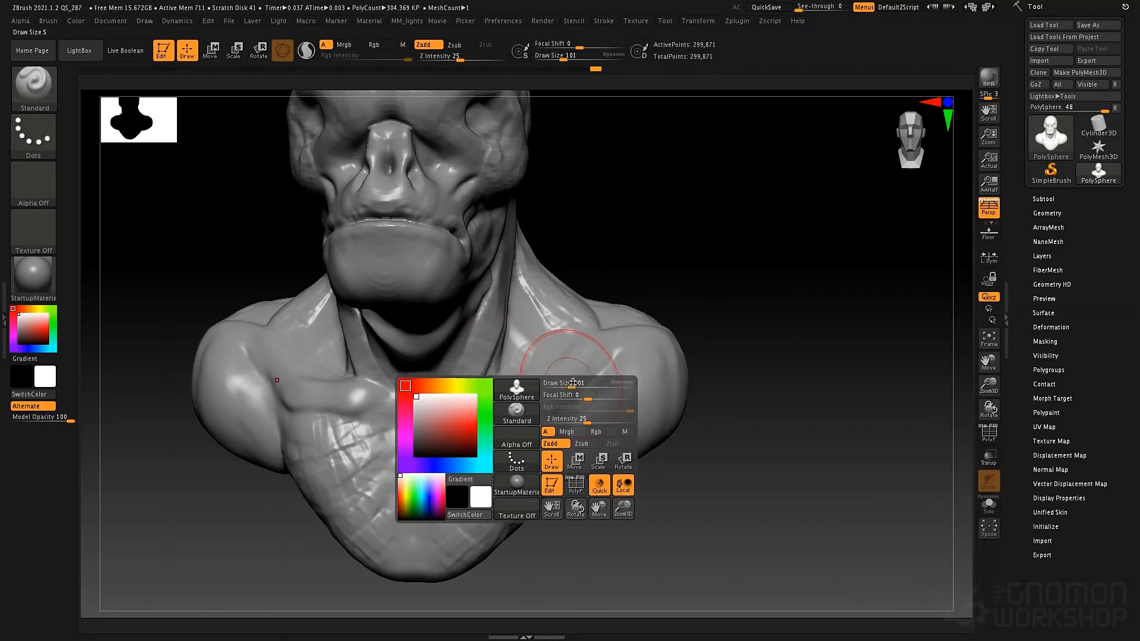
mouse_move(571, 383)
left_mouse_down()
mouse_move(561, 384)
mouse_move(587, 406)
mouse_move(562, 426)
mouse_move(589, 424)
left_mouse_up()
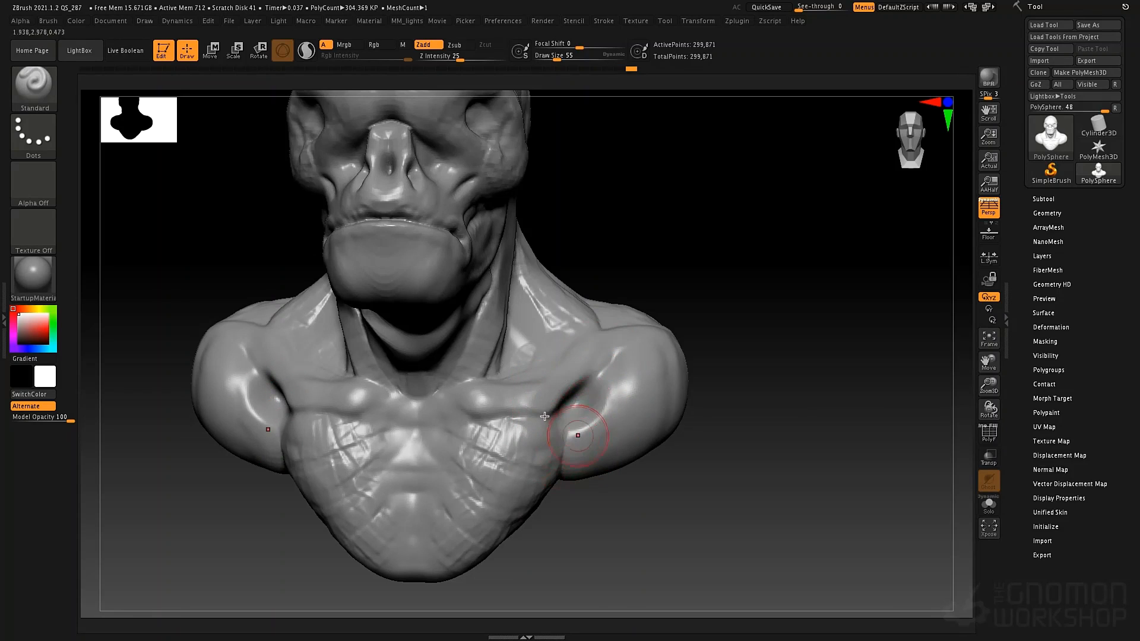
- Build up the upper chest muscle from below the collarbone toward the shoulder with ClayTubes at Draw Size 62
key("b")
key("c")
key("t")
key("space")
left_click(579, 422)
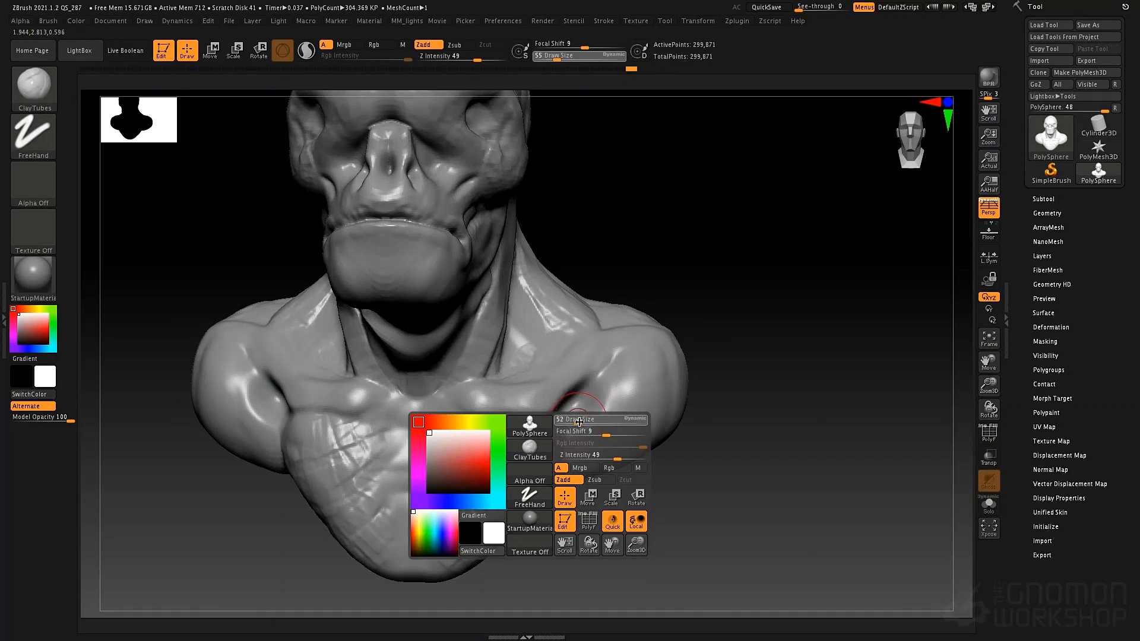
left_click_drag(522, 441, 564, 451)
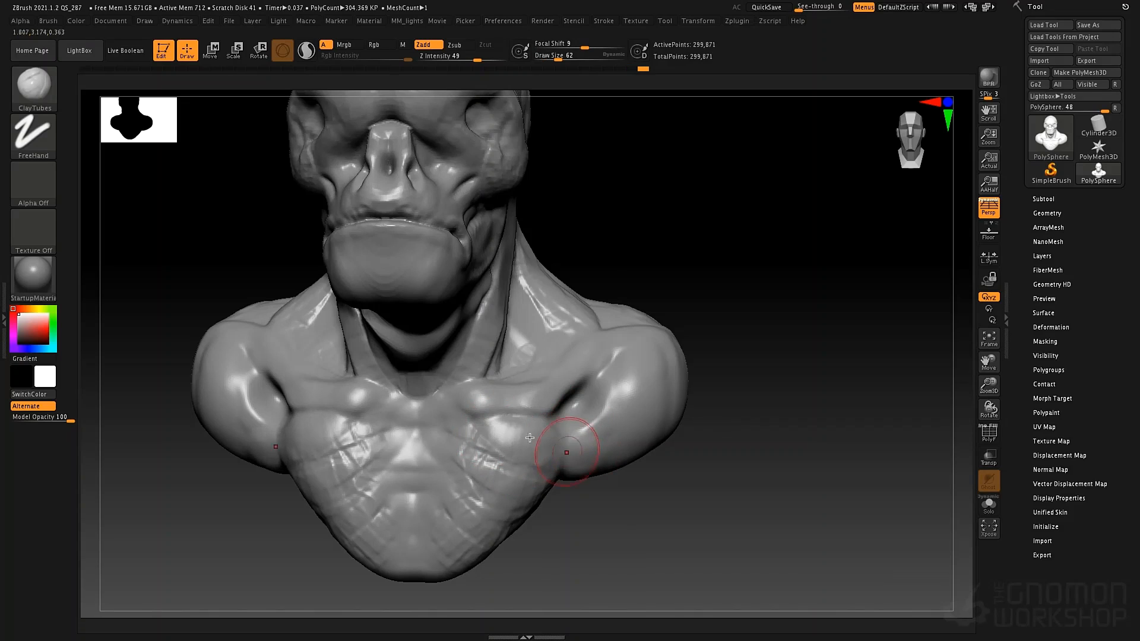
left_click_drag(493, 421, 606, 471)
left_click_drag(507, 419, 593, 435)
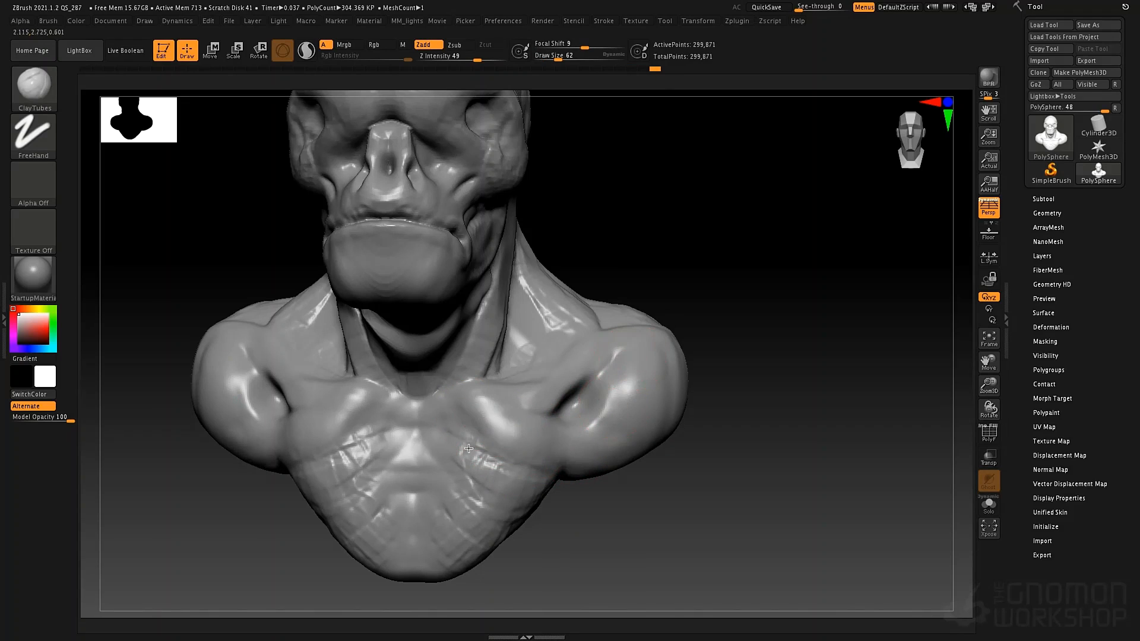
- Smooth the rough clay strokes across both sides of the chest
left_click_drag(478, 446, 567, 456)
left_click_drag(446, 462, 531, 469)
mouse_move(442, 494)
left_mouse_down()
mouse_move(545, 471)
mouse_move(523, 473)
left_mouse_up()
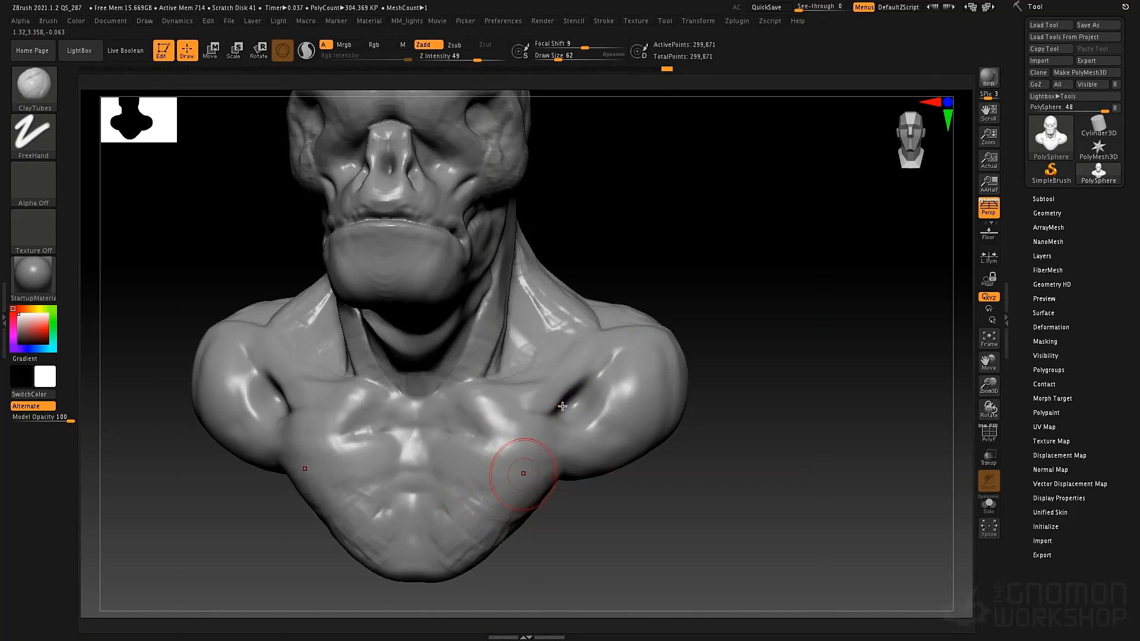
- Insert a sphere from the IMM Primitives brush on the upper back, between the shoulders
left_click_drag(703, 309, 677, 245, "alt")
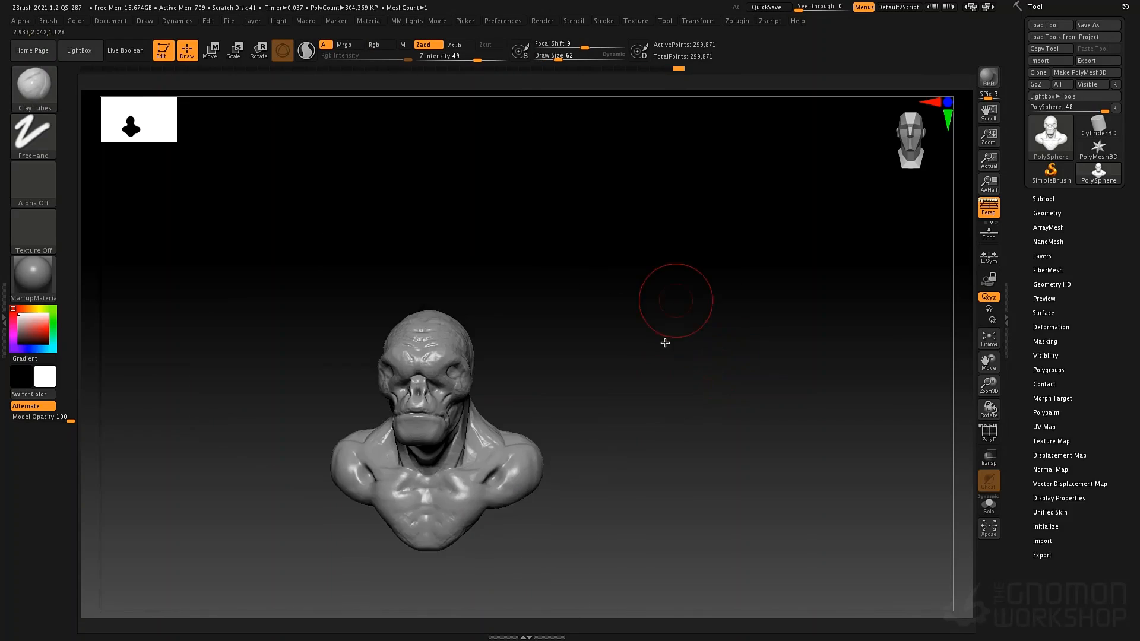
left_click_drag(664, 341, 684, 335, "alt")
left_click_drag(642, 424, 601, 390, "alt")
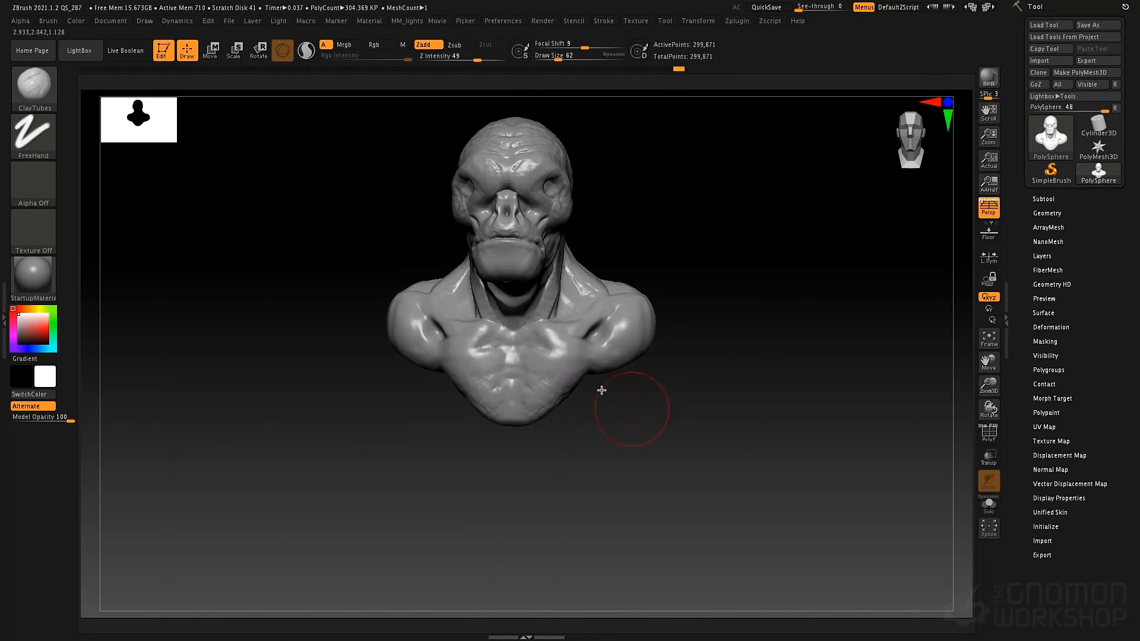
key("b")
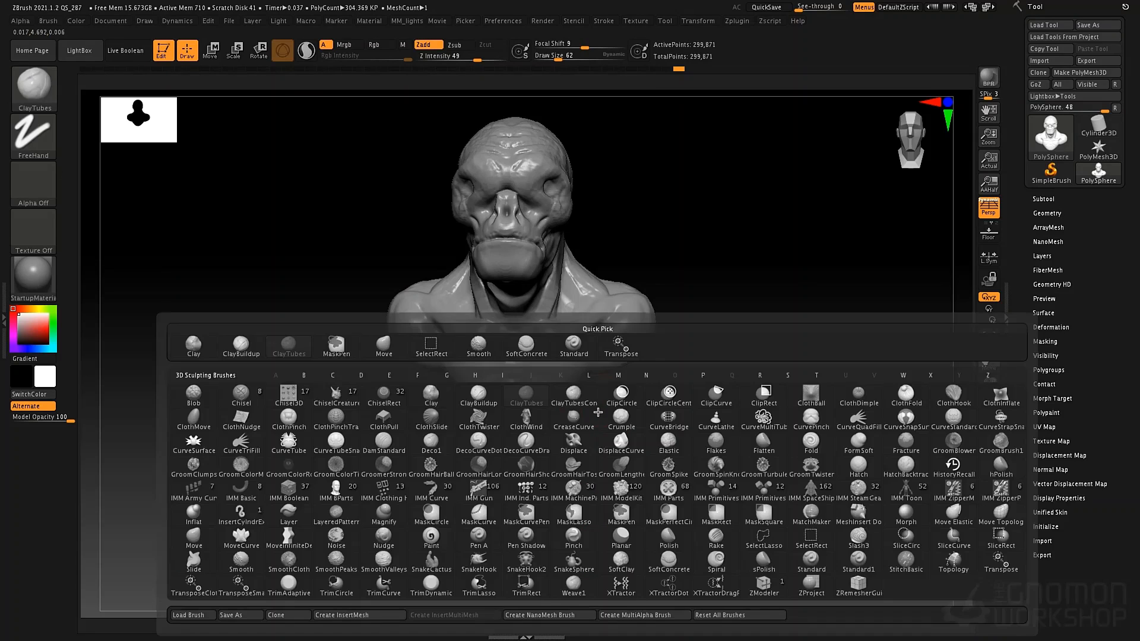
key("i")
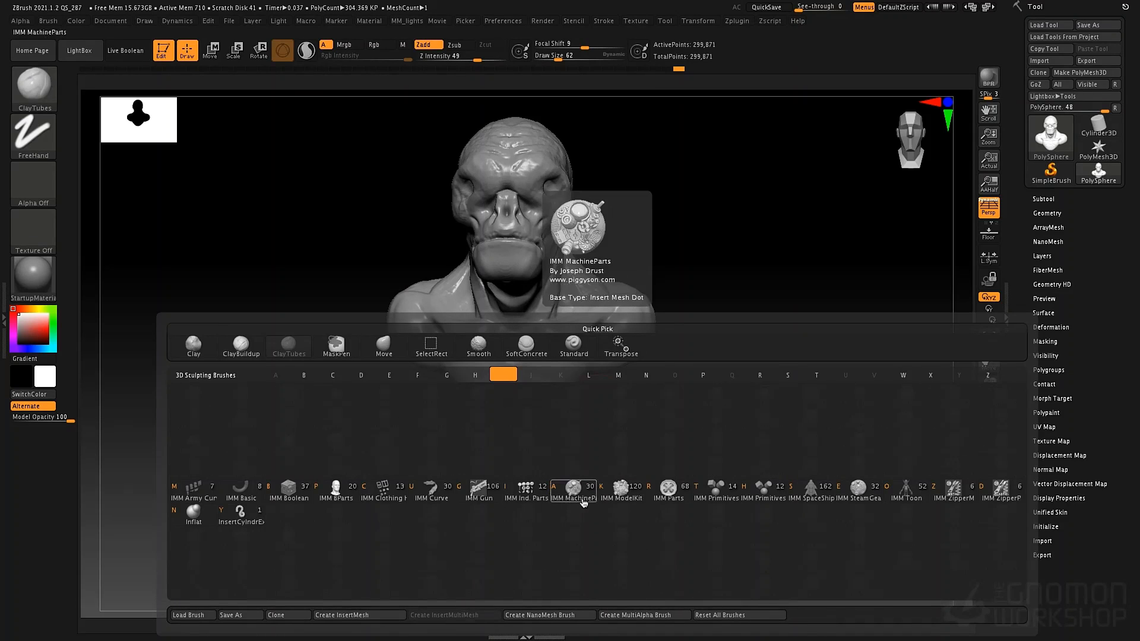
left_click(717, 501)
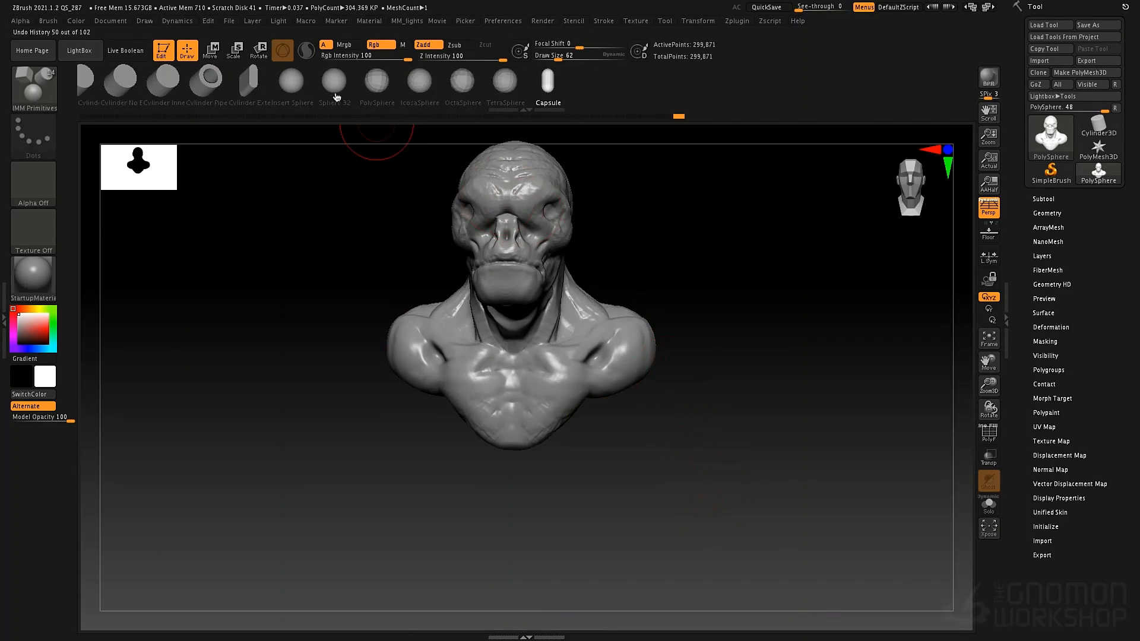
left_click(291, 81)
left_click_drag(661, 316, 589, 352)
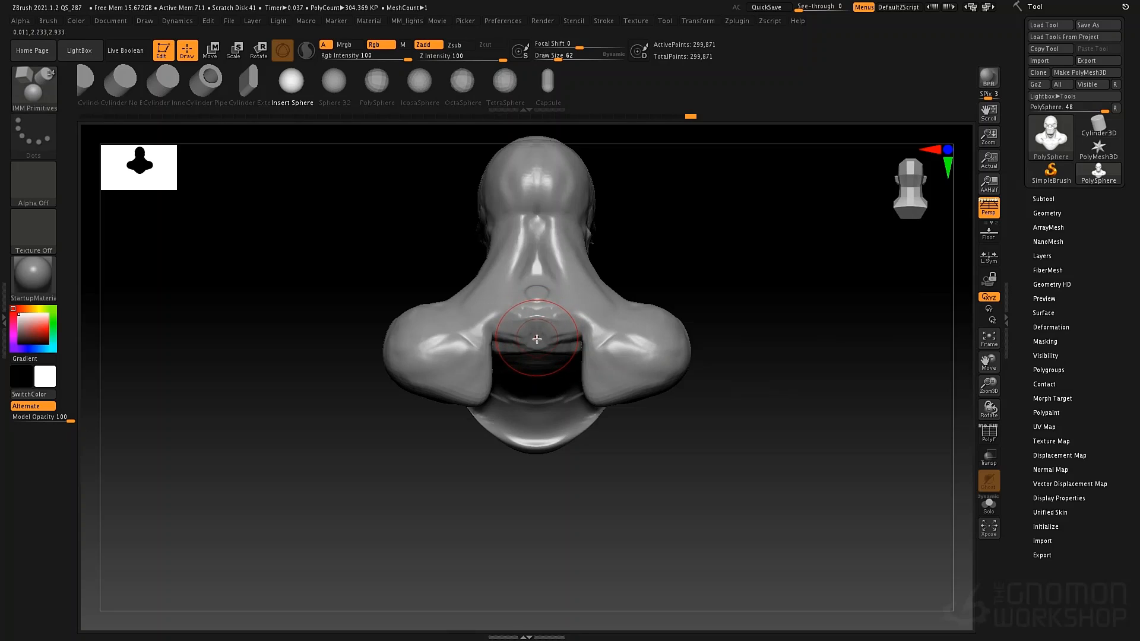
left_click_drag(544, 373, 549, 424)
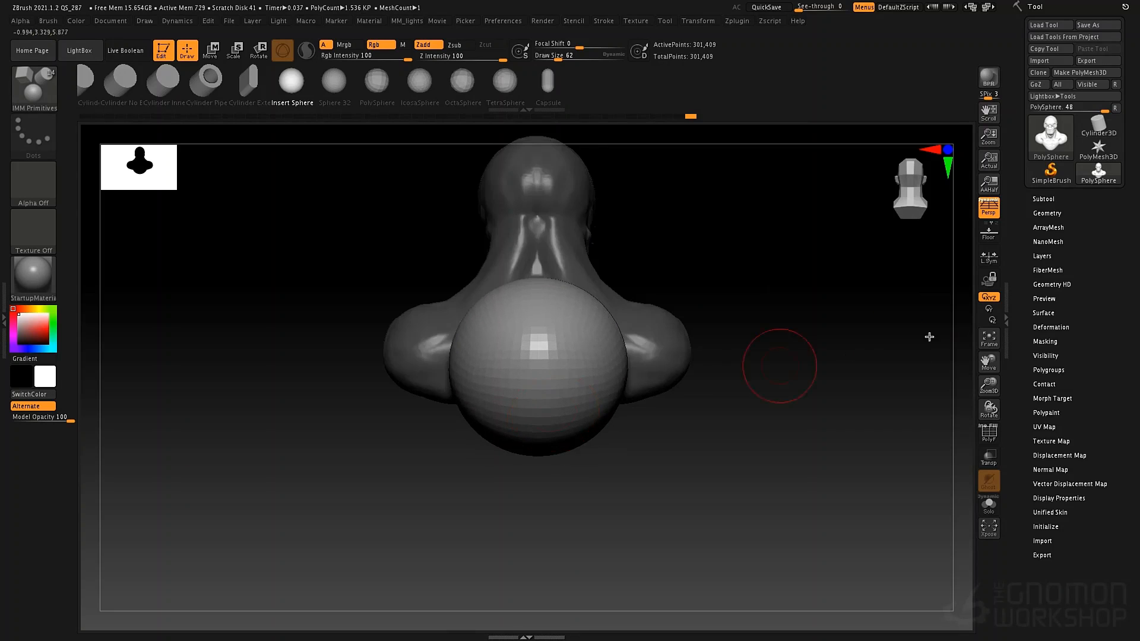
- Show the DynaMesh geometry settings and centre the transform gizmo on the inserted sphere
left_click(1058, 210)
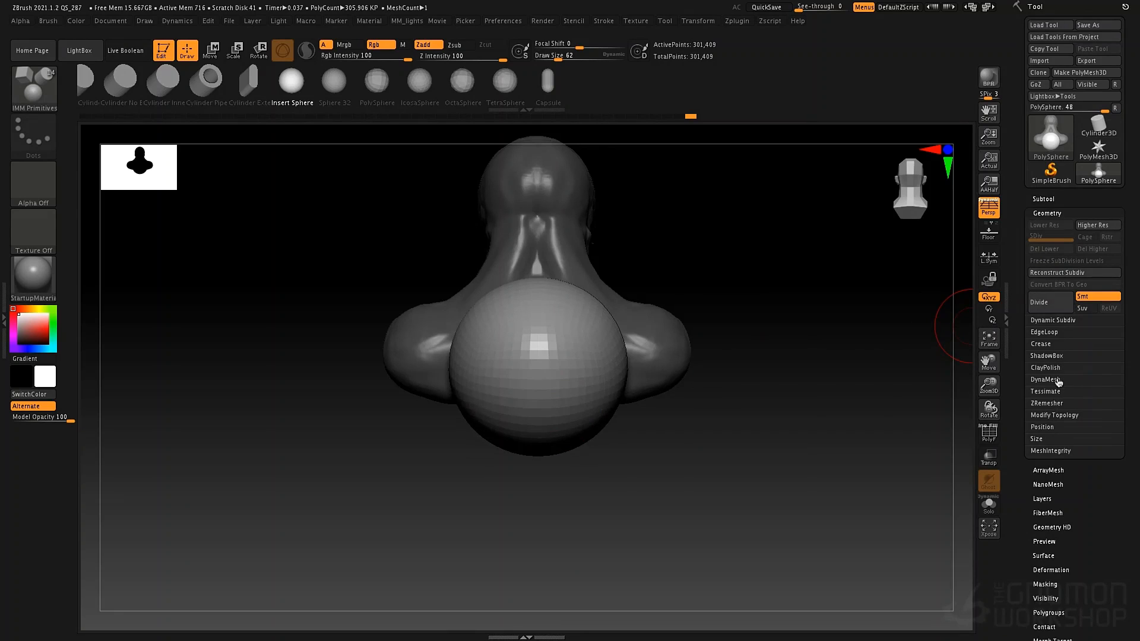
left_click(1045, 380)
left_click_drag(687, 498, 720, 315)
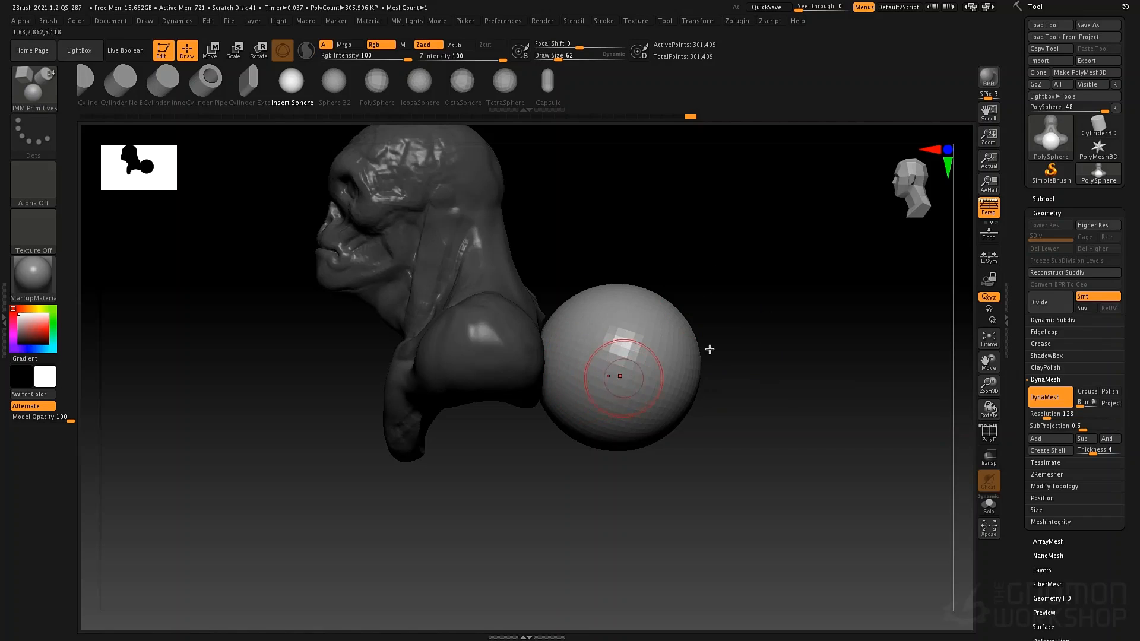
key("w")
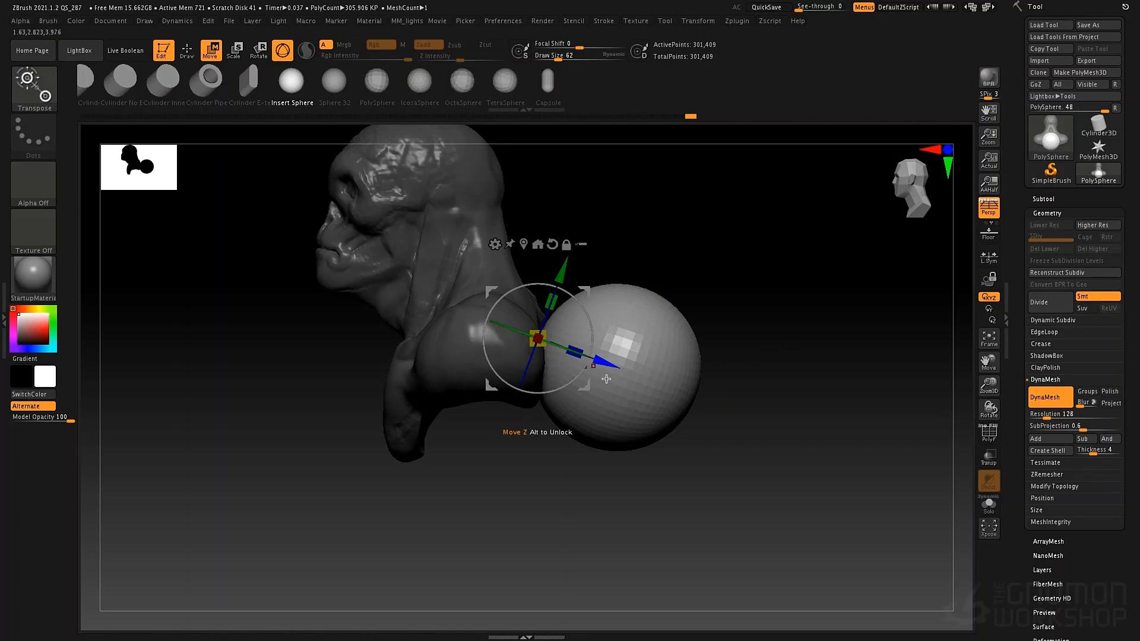
left_click(529, 244)
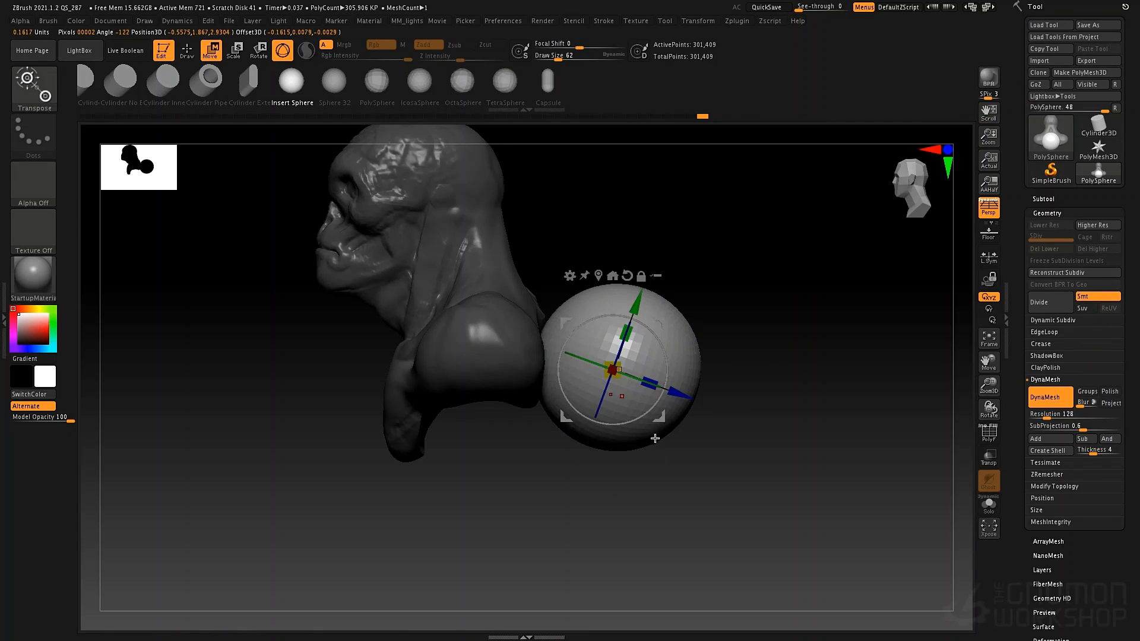
- Move the sphere beneath the shoulders as a torso base and narrow its width
left_click_drag(612, 369, 527, 390)
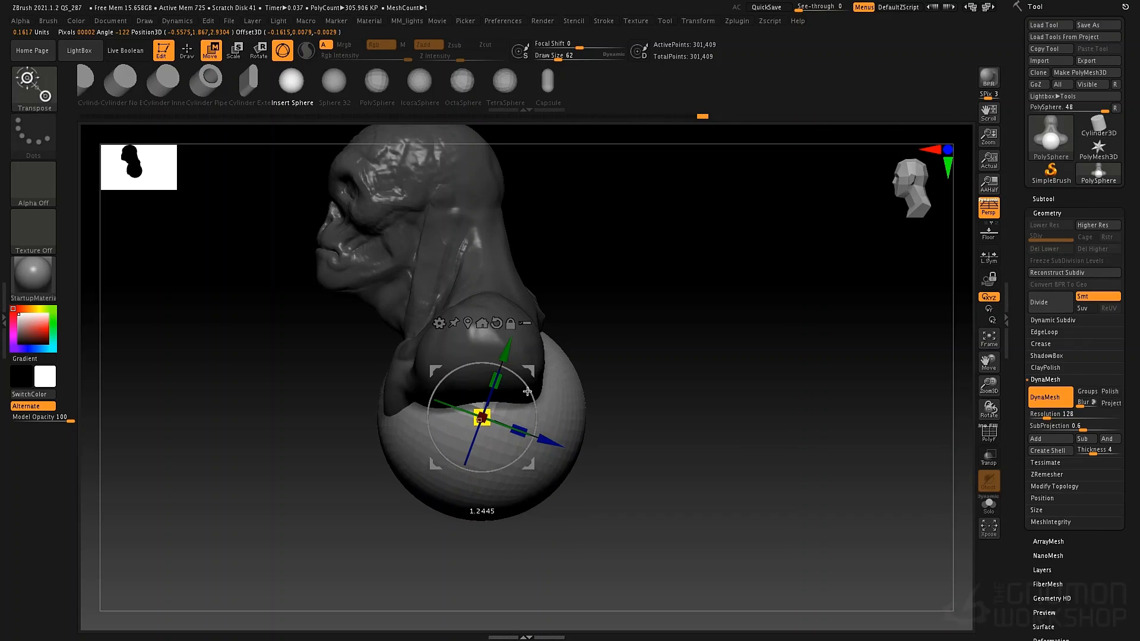
left_click_drag(648, 346, 713, 341)
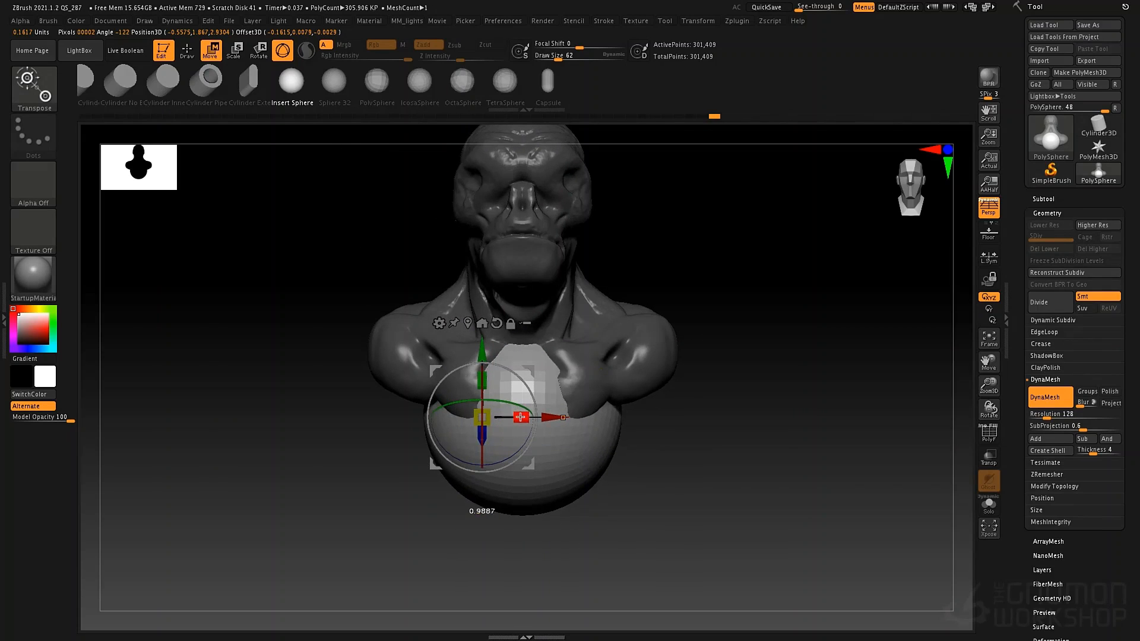
left_click_drag(520, 417, 514, 406)
- Reshape the sphere's lower sides downward with the Move brush at draw size 223
key("q")
key("b")
key("m")
key("v")
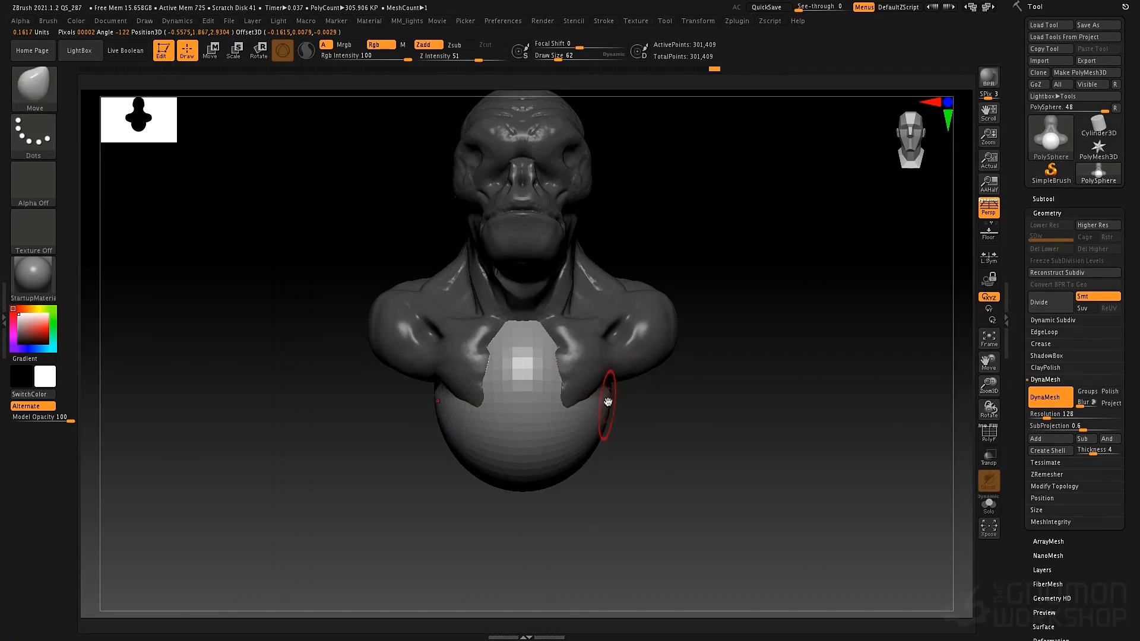
key("space")
mouse_move(606, 401)
left_mouse_down()
mouse_move(625, 403)
mouse_move(613, 478)
mouse_move(593, 509)
left_mouse_up()
mouse_move(597, 442)
left_mouse_down()
mouse_move(621, 430)
mouse_move(632, 439)
mouse_move(626, 430)
left_mouse_up()
- Tilt the torso shape slightly in side view and shift it forward and down with the gizmo
mouse_move(778, 356)
left_mouse_down()
mouse_move(605, 366)
mouse_move(680, 371)
mouse_move(575, 402)
left_mouse_up()
key("w")
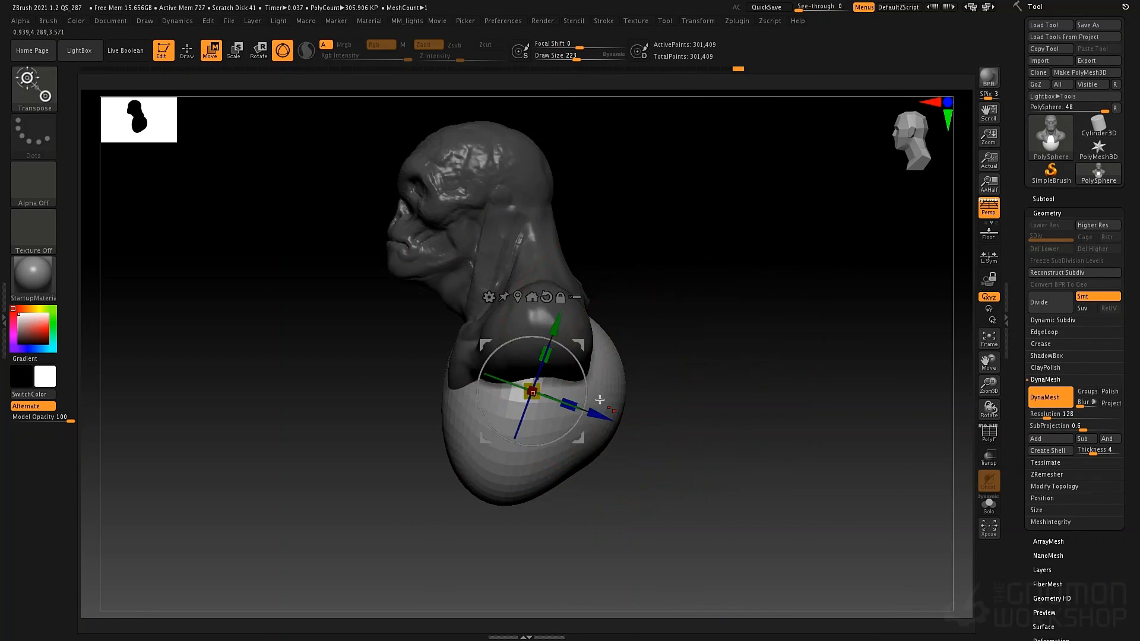
left_click_drag(567, 403, 573, 431)
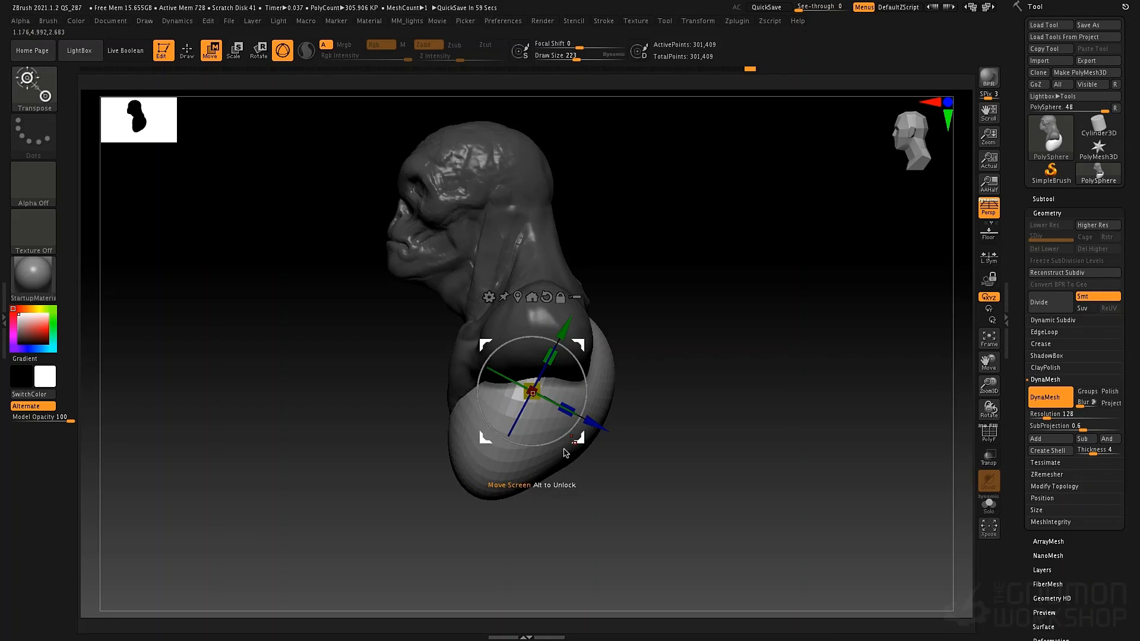
left_click_drag(580, 444, 567, 456)
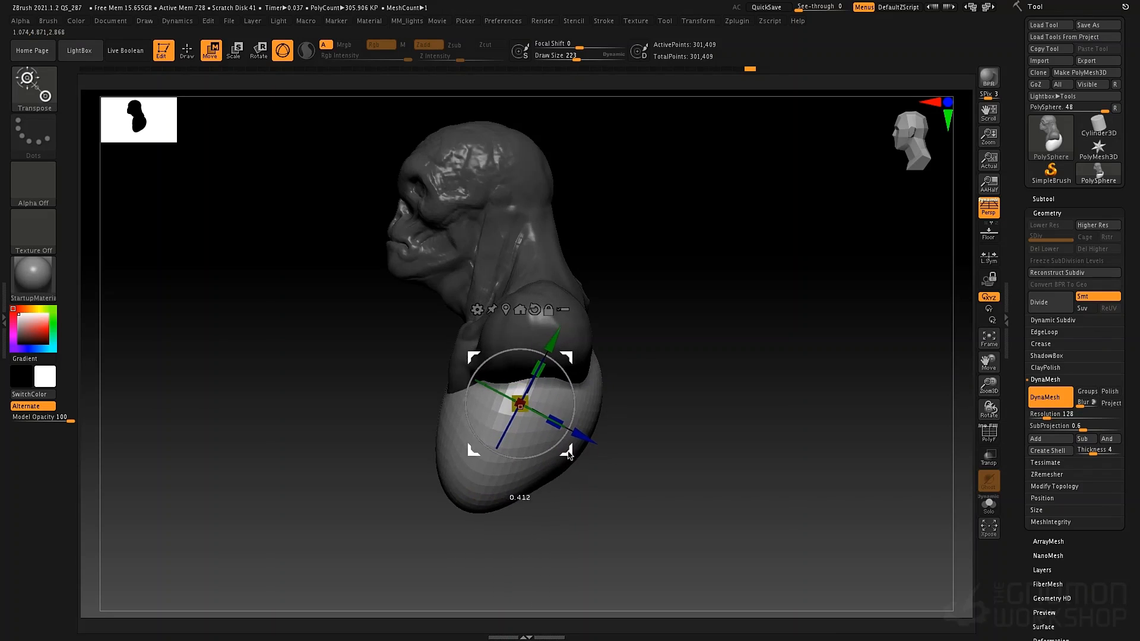
- Push in the torso's back and lower rear profile with the Move brush at draw size 120
key("q")
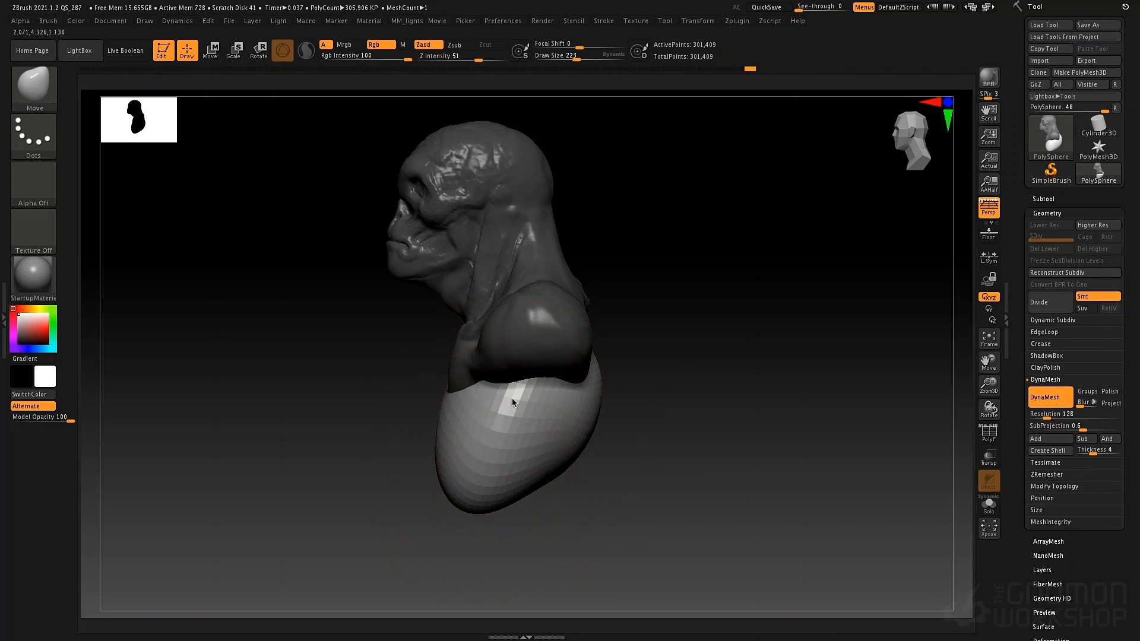
key("space")
left_click_drag(514, 405, 503, 404)
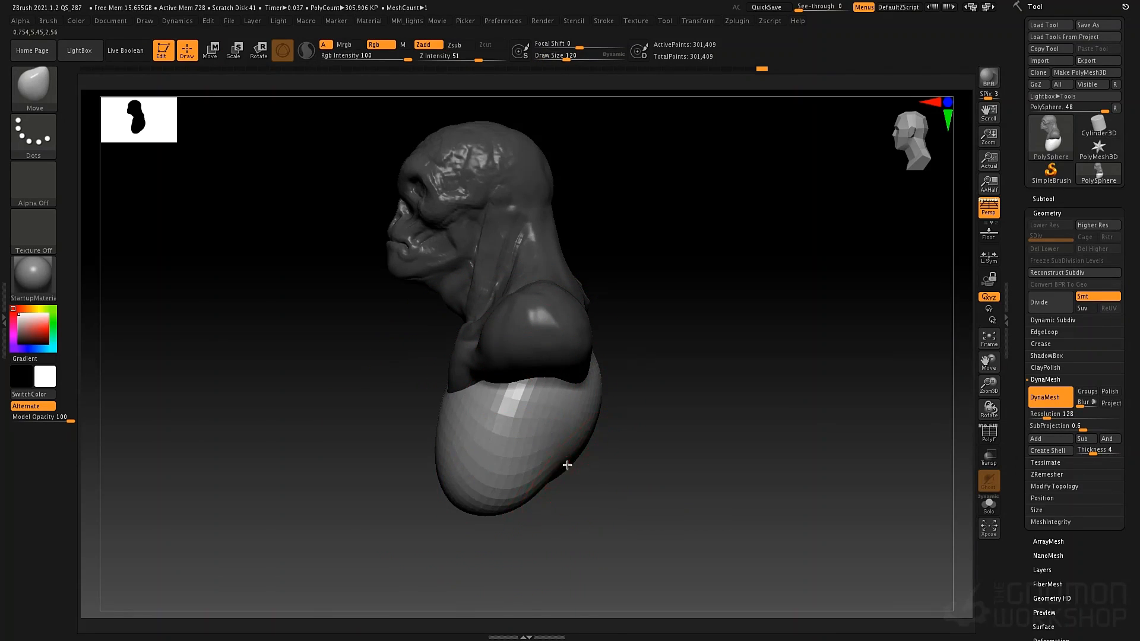
mouse_move(567, 465)
left_mouse_down()
mouse_move(580, 436)
mouse_move(559, 458)
left_mouse_up()
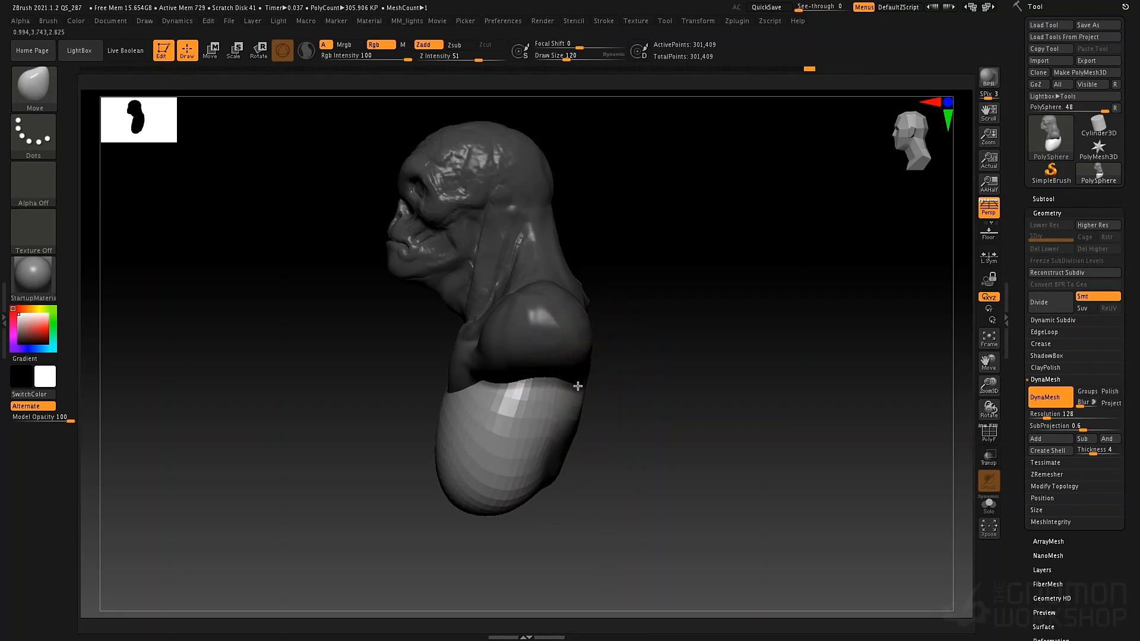
- Carve the rib-cage arch into the abdomen and block in the back with ClayTubes at draw size 88
key("b")
key("c")
key("t")
key("space")
mouse_move(582, 374)
left_mouse_down()
mouse_move(518, 469)
mouse_move(493, 468)
mouse_move(549, 409)
mouse_move(653, 423)
left_mouse_up()
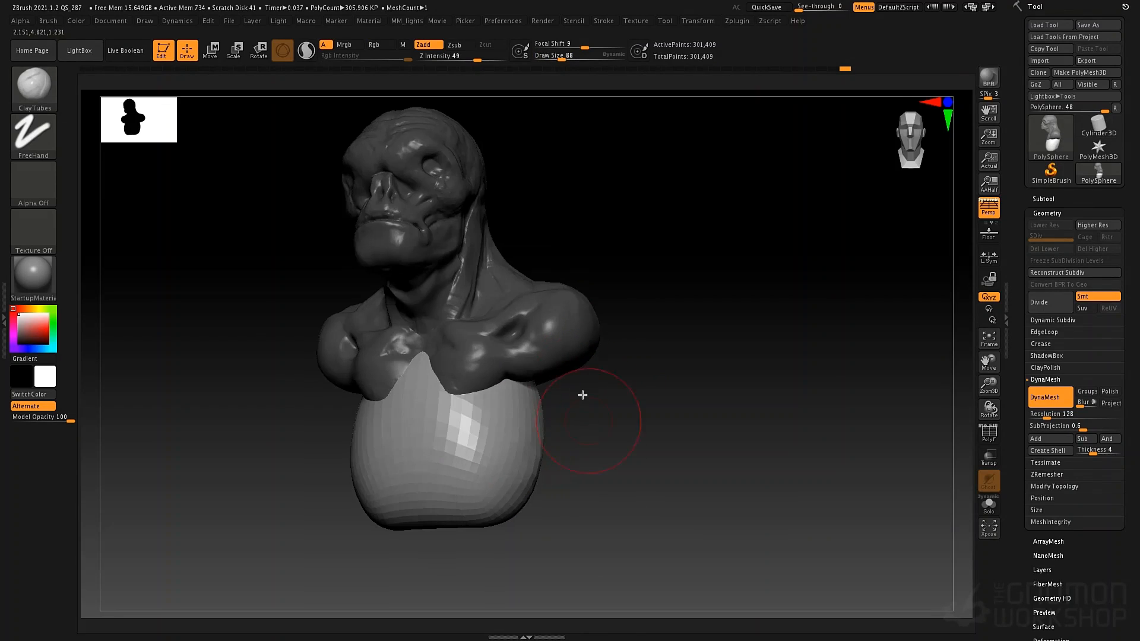
mouse_move(409, 474)
left_mouse_down()
mouse_move(395, 469)
mouse_move(429, 473)
mouse_move(469, 502)
mouse_move(419, 476)
mouse_move(433, 478)
mouse_move(458, 519)
mouse_move(442, 496)
left_mouse_up()
mouse_move(443, 493)
right_mouse_down()
mouse_move(397, 430)
mouse_move(291, 410)
right_mouse_up()
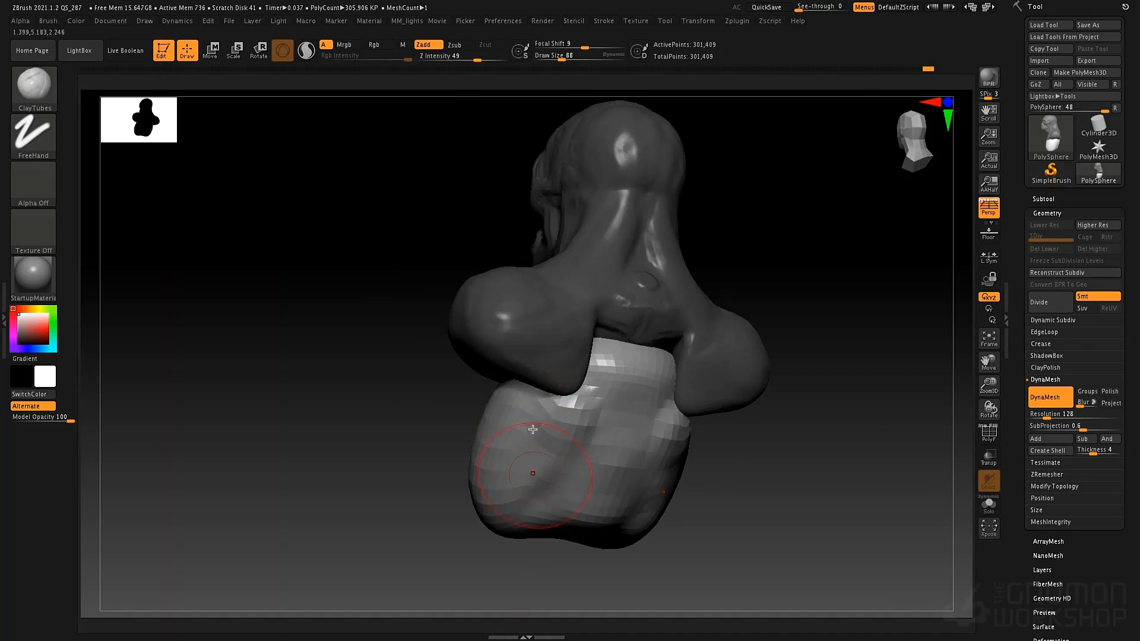
- Stroke the Standard brush upward along the middle of the torso's lower back
right_click_drag(546, 526, 569, 500)
key("b")
key("s")
key("t")
left_click_drag(591, 557, 610, 481)
- Pull the lower edge of the rib cage downward with the Move brush
key("b")
key("m")
key("v")
mouse_move(534, 504)
right_mouse_down()
mouse_move(657, 502)
mouse_move(613, 355)
mouse_move(721, 365)
right_mouse_up()
right_click_drag(480, 445, 392, 431)
mouse_move(612, 481)
left_mouse_down()
mouse_move(633, 496)
mouse_move(618, 511)
left_mouse_up()
mouse_move(621, 418)
right_mouse_down()
mouse_move(608, 415)
mouse_move(600, 344)
mouse_move(584, 410)
right_mouse_up()
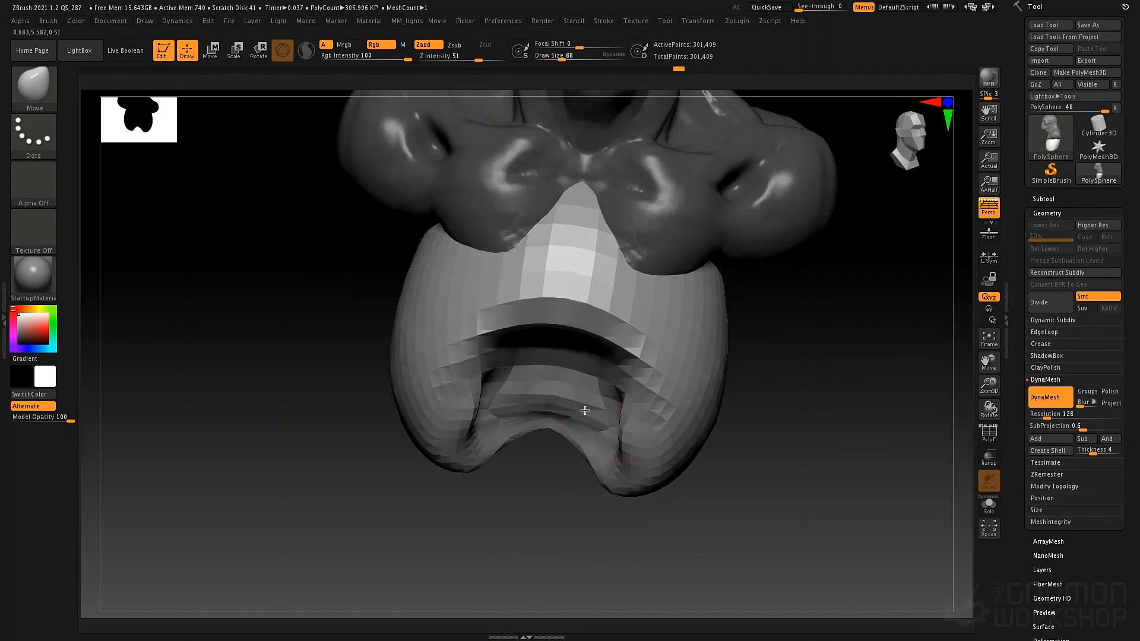
- Refine the torso's side profile with the Move brush at draw size 179, pulling the lower back outward
right_click_drag(564, 472, 544, 529, "alt")
right_click_drag(590, 383, 497, 429)
key("space")
left_click_drag(654, 347, 666, 346)
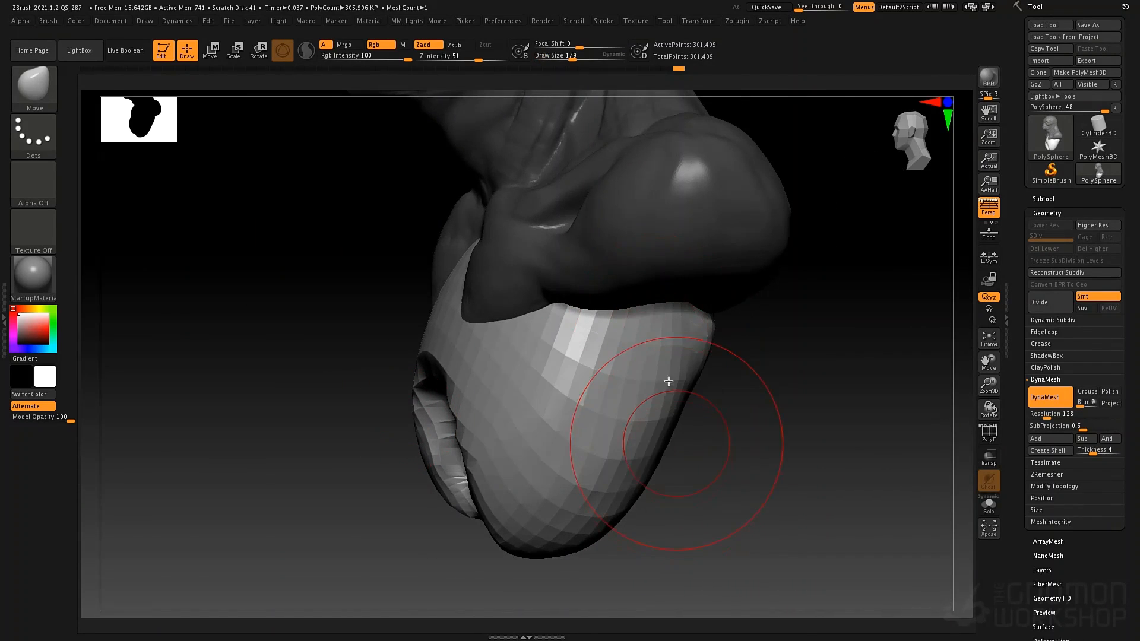
right_click_drag(663, 367, 658, 332, "ctrl")
right_click_drag(658, 333, 600, 444, "alt")
right_click_drag(608, 367, 545, 434)
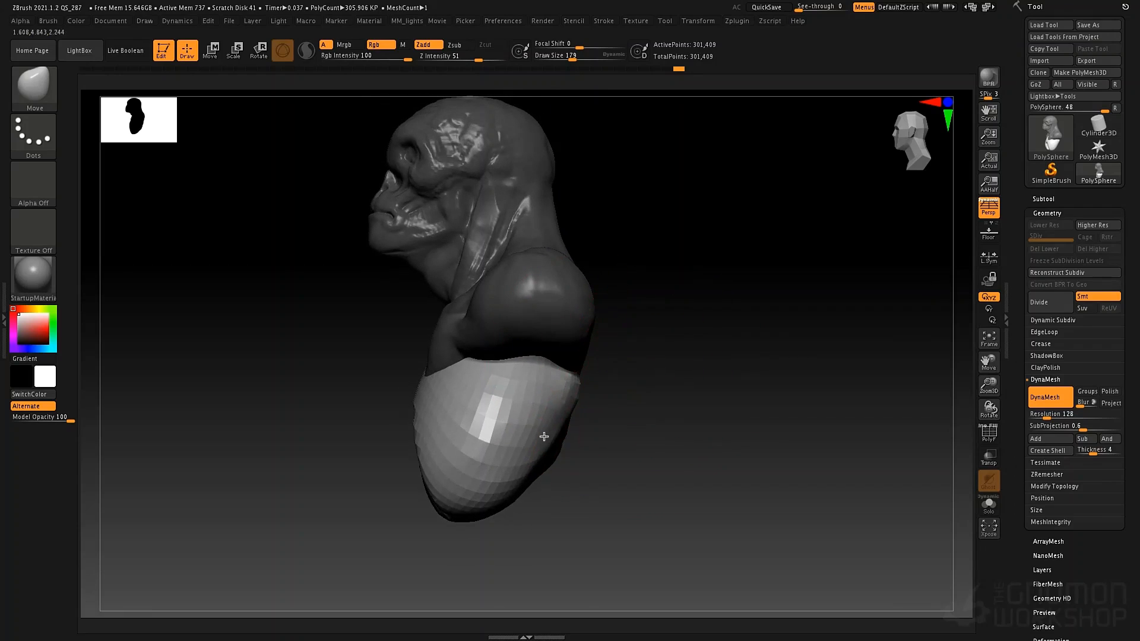
mouse_move(588, 371)
right_mouse_down()
mouse_move(580, 357)
mouse_move(643, 364)
mouse_move(675, 412)
mouse_move(655, 417)
right_mouse_up()
key("shift")
key("shift")
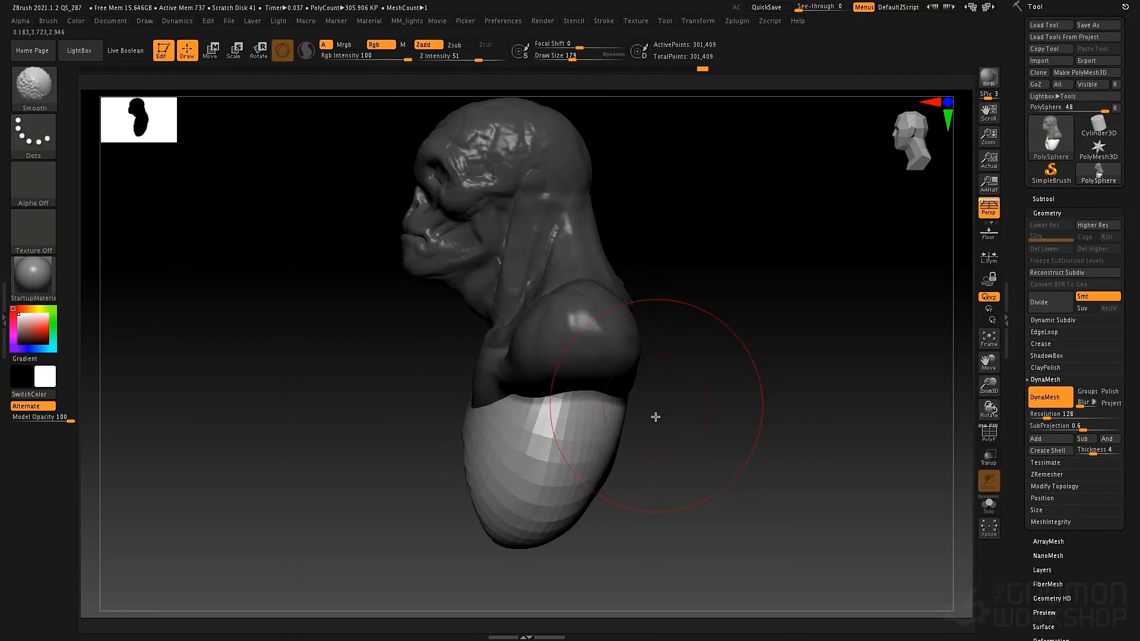
left_click_drag(582, 504, 593, 515)
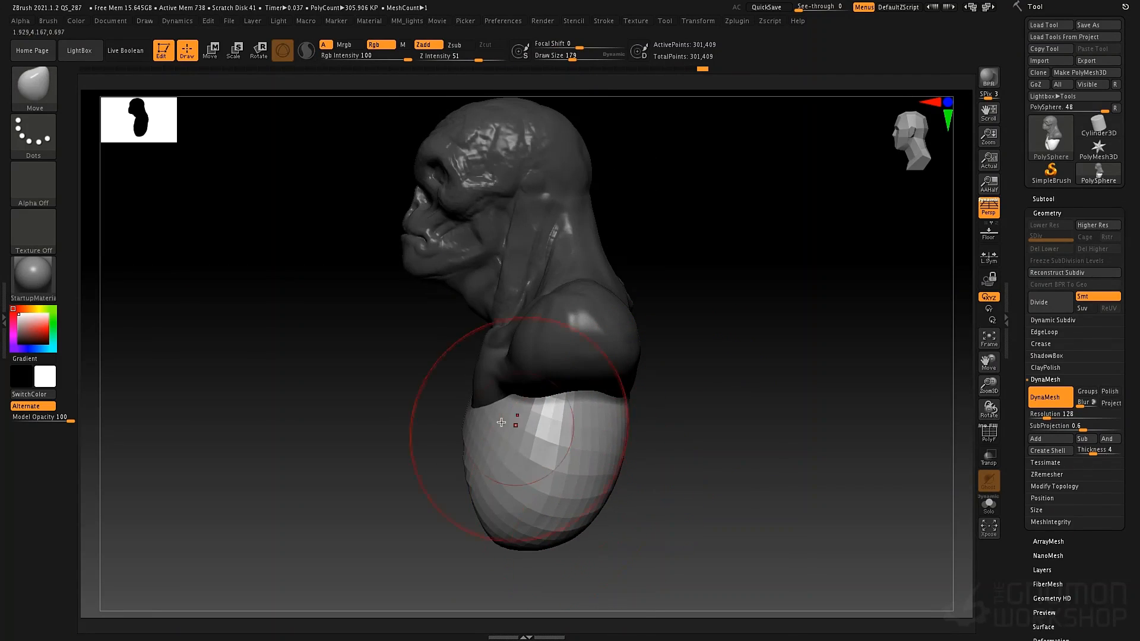
- Pull the upper front of the torso forward and up toward the chest with the Move brush at draw size 101
mouse_move(485, 437)
left_mouse_down()
mouse_move(468, 433)
mouse_move(496, 364)
left_mouse_up()
key("space")
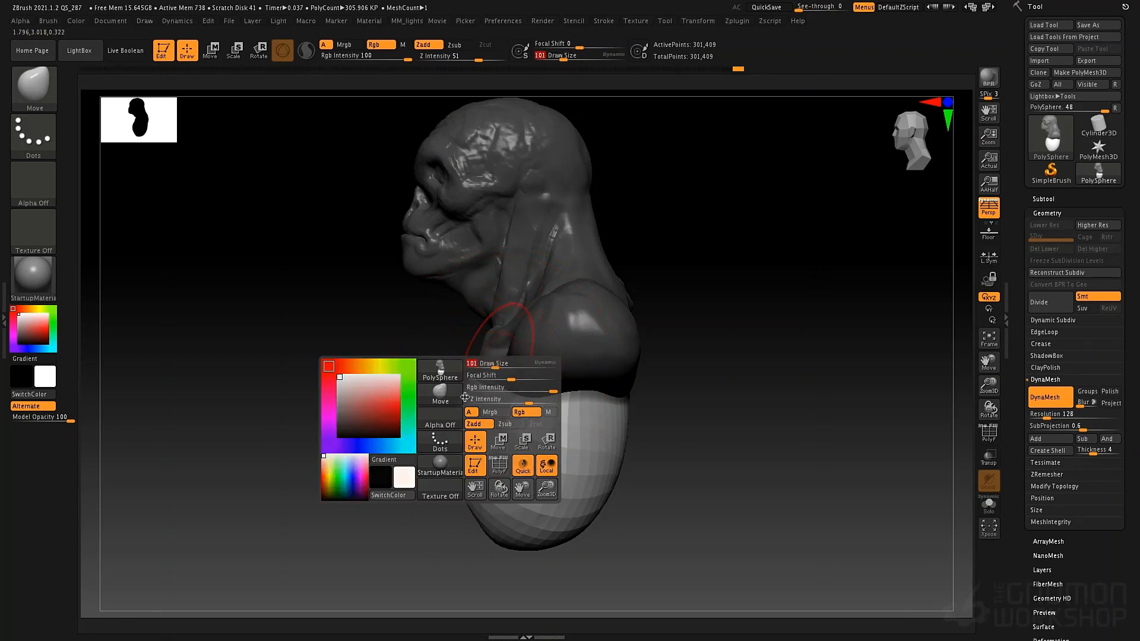
left_click_drag(475, 404, 475, 400)
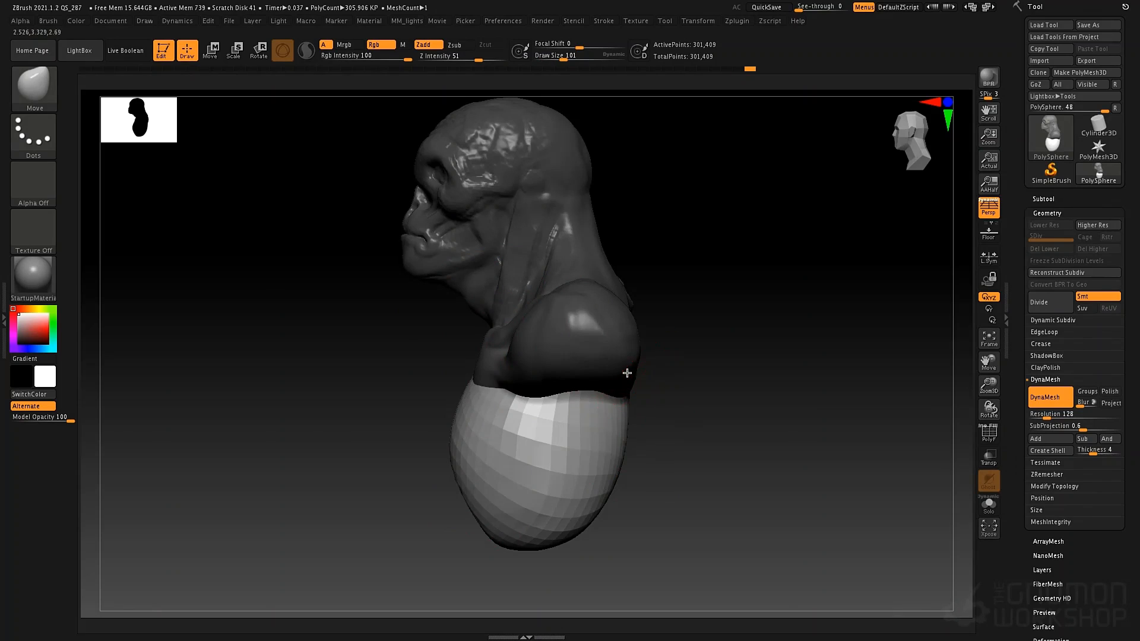
- Adjust the torso's upper back below the shoulders with the Move brush at draw size 140
key("space")
left_click_drag(614, 384, 618, 386)
mouse_move(705, 374)
left_mouse_down()
mouse_move(666, 360)
mouse_move(725, 356)
mouse_move(771, 304)
mouse_move(761, 357)
left_mouse_up()
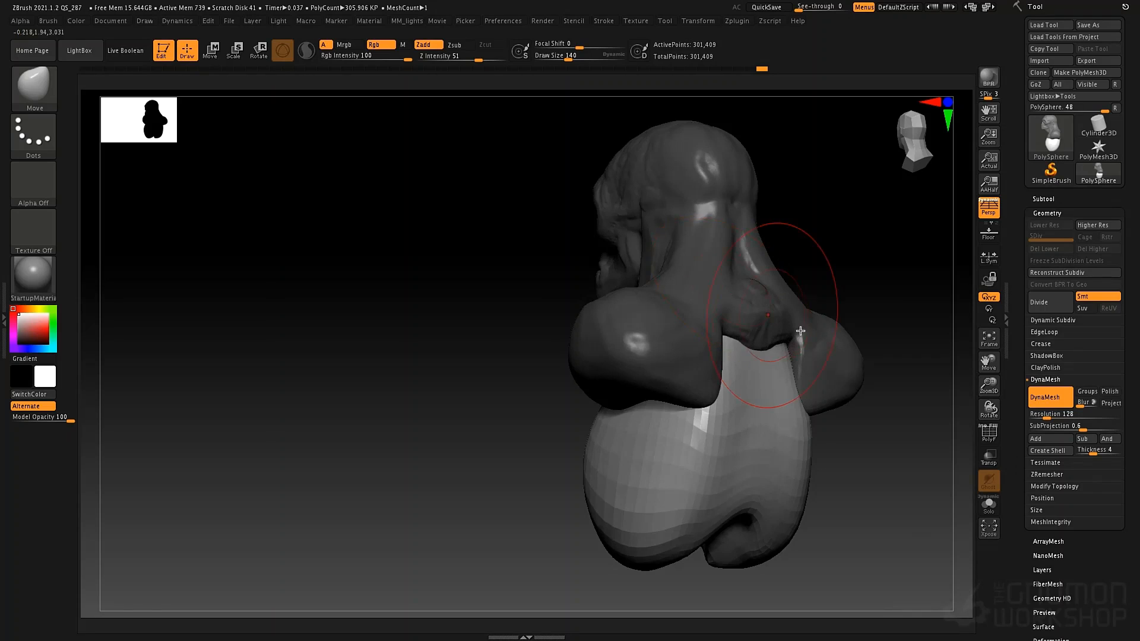
right_click_drag(789, 318, 822, 332)
left_click_drag(754, 386, 775, 373)
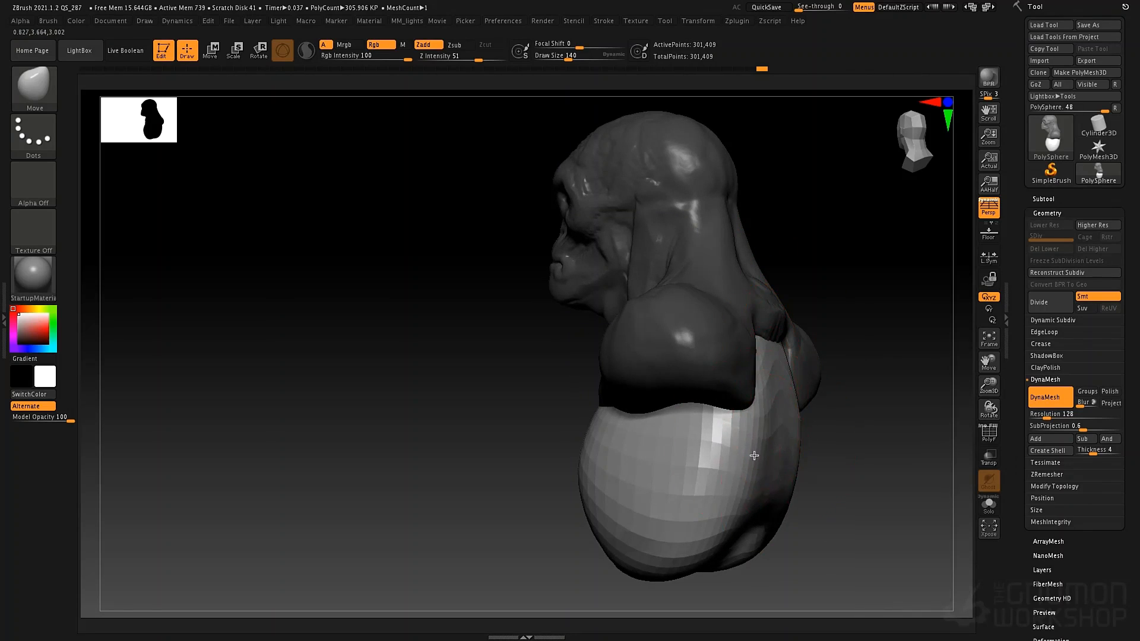
- Clear the mask from the head and shoulders
right_click_drag(754, 455, 760, 427)
mouse_move(690, 431)
right_mouse_down("ctrl")
mouse_move(698, 386)
mouse_move(625, 319)
right_mouse_up("ctrl")
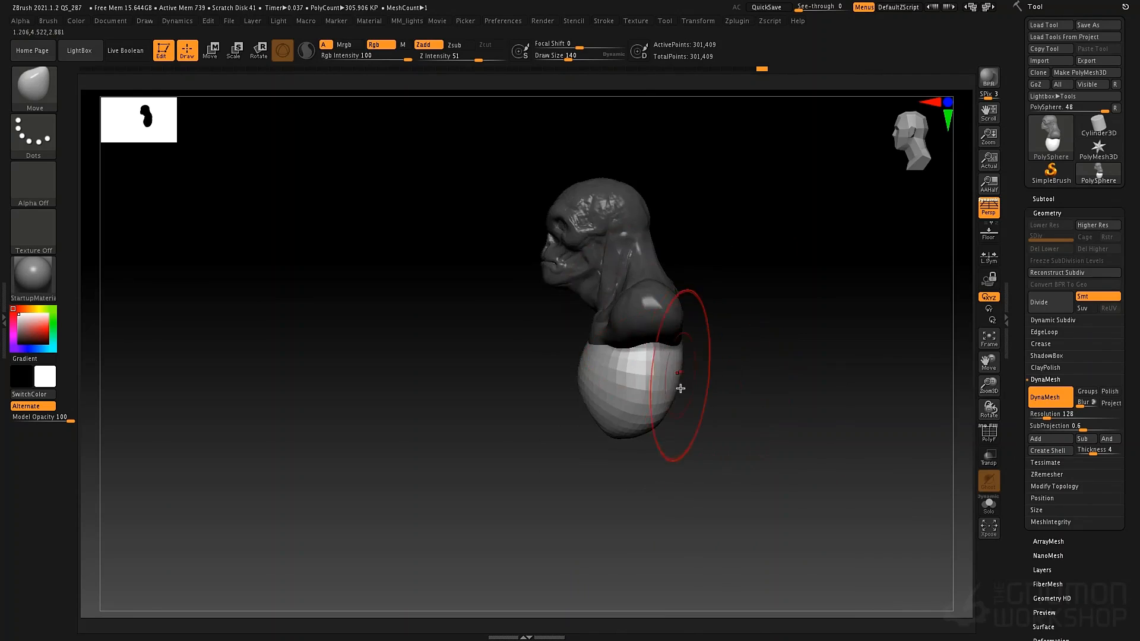
right_click_drag(679, 390, 688, 425, "ctrl")
mouse_move(707, 403)
right_mouse_down()
mouse_move(753, 392)
mouse_move(732, 399)
mouse_move(725, 427)
mouse_move(725, 389)
mouse_move(756, 404)
right_mouse_up()
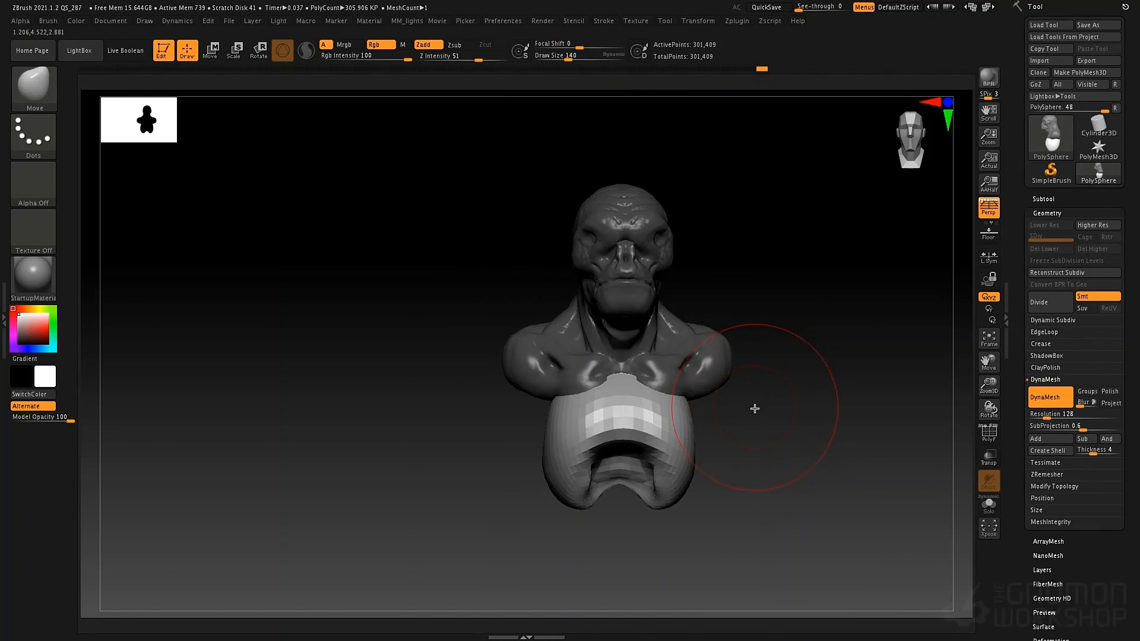
left_click_drag(786, 394, 822, 596, "ctrl")
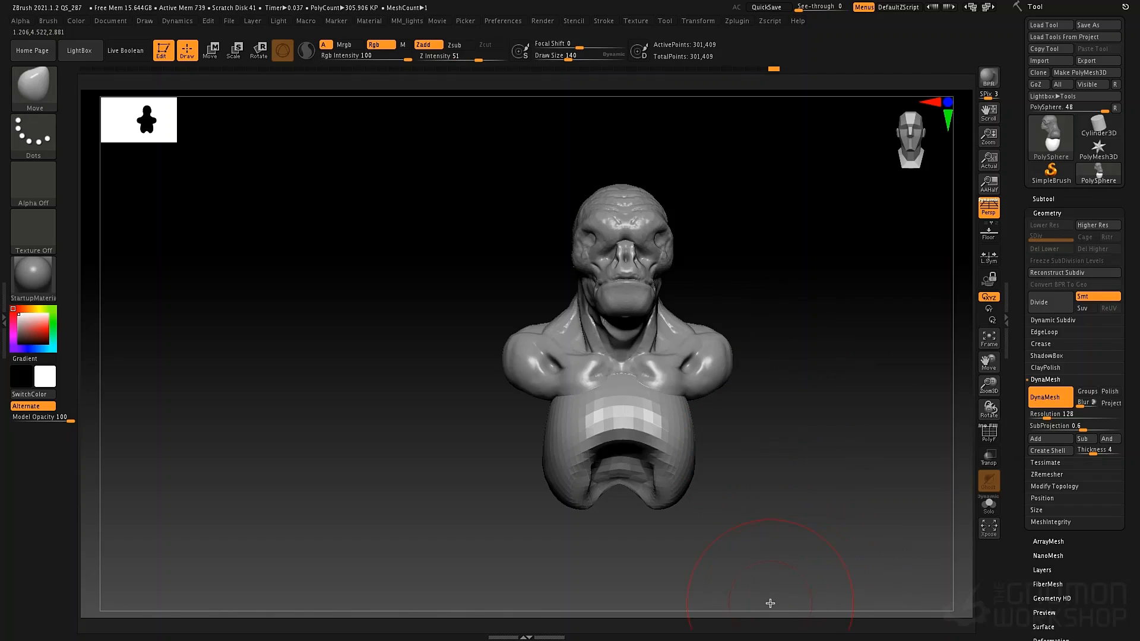
- Remesh the bust and torso together with DynaMesh at resolution 128 and check the merged surface with its polyframe
mouse_move(798, 345)
left_mouse_down("ctrl")
mouse_move(840, 572)
mouse_move(827, 578)
left_mouse_up("ctrl")
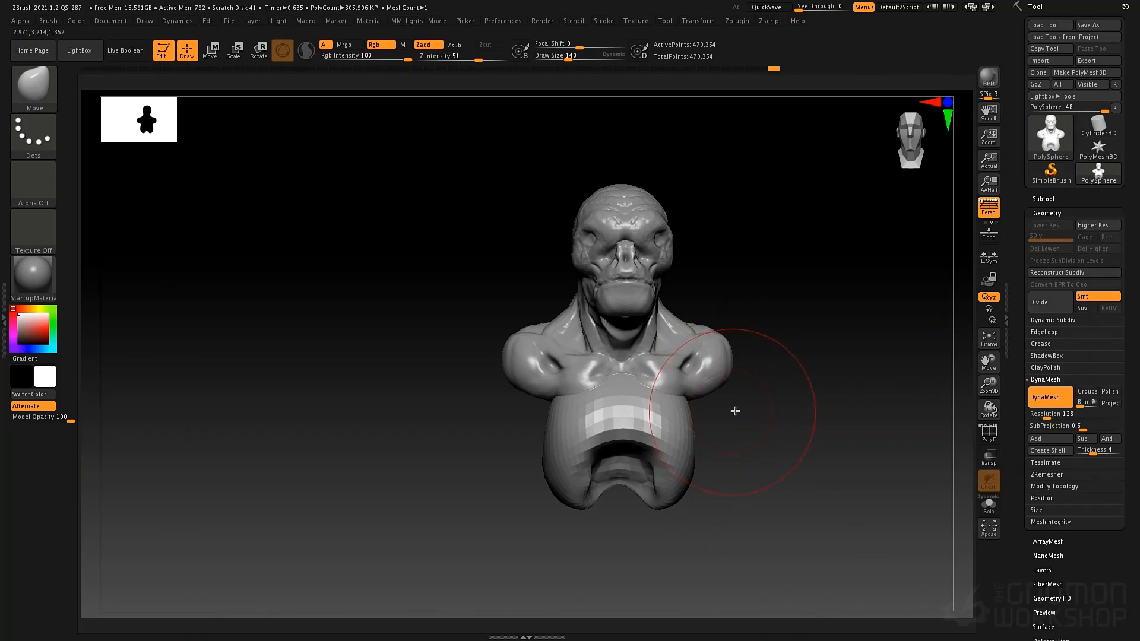
key("shift+f")
left_click_drag(695, 435, 675, 432)
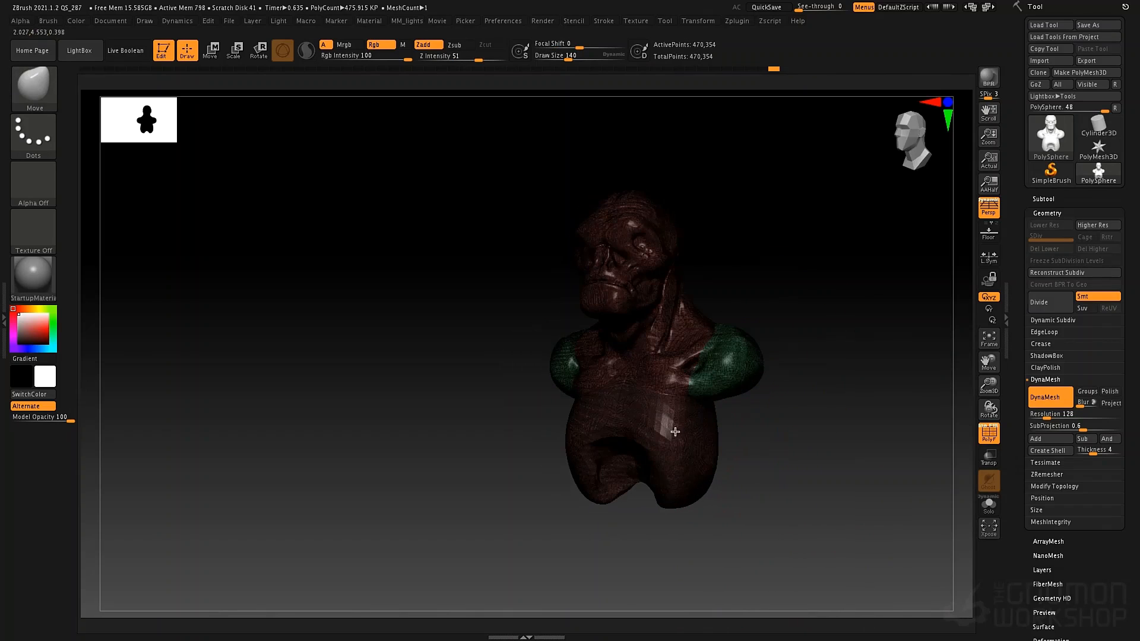
right_click_drag(695, 410, 700, 548)
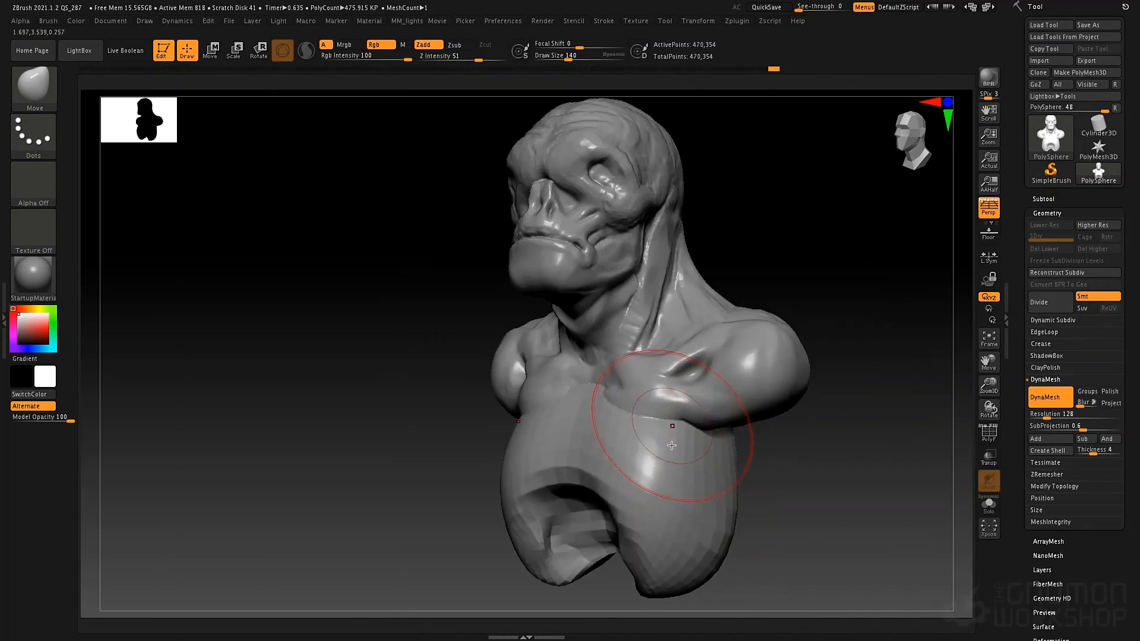
- Set up the ClayTubes brush at draw size 40 and sketch the pectoral muscles with a temporary mask on the upper chest
right_click_drag(671, 445, 675, 386, "alt")
key("space")
mouse_move(682, 405)
left_mouse_down()
mouse_move(671, 315)
mouse_move(673, 352)
left_mouse_up()
key("b")
key("c")
key("t")
key("space")
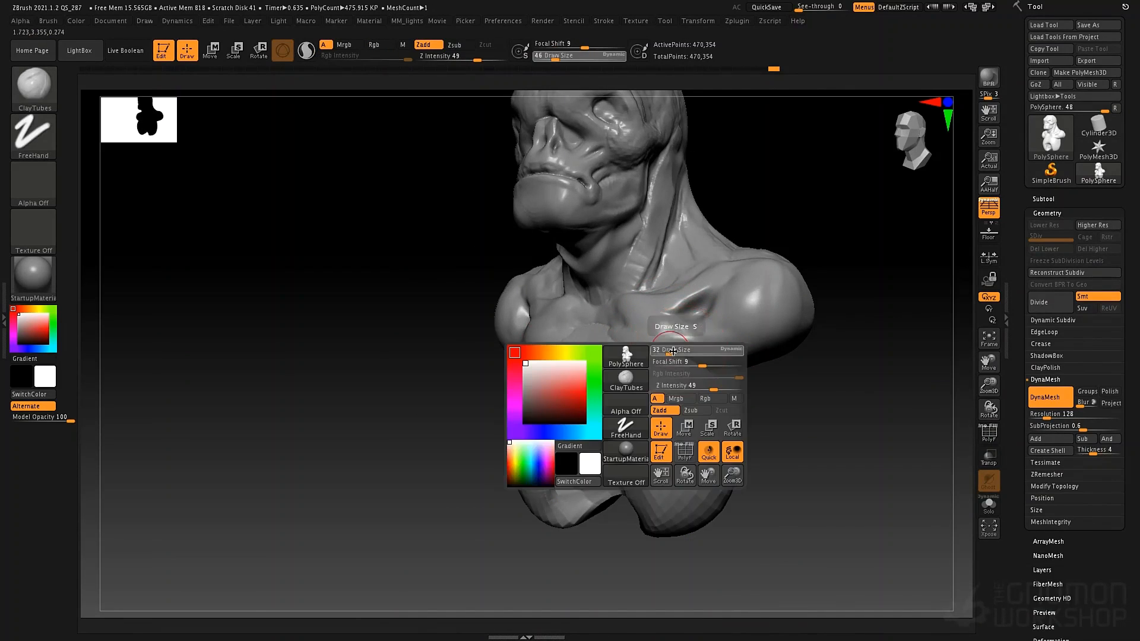
mouse_move(621, 319)
left_mouse_down("ctrl")
mouse_move(596, 360)
mouse_move(600, 389)
mouse_move(638, 419)
mouse_move(743, 344)
mouse_move(618, 310)
mouse_move(612, 398)
mouse_move(720, 356)
left_mouse_up("ctrl")
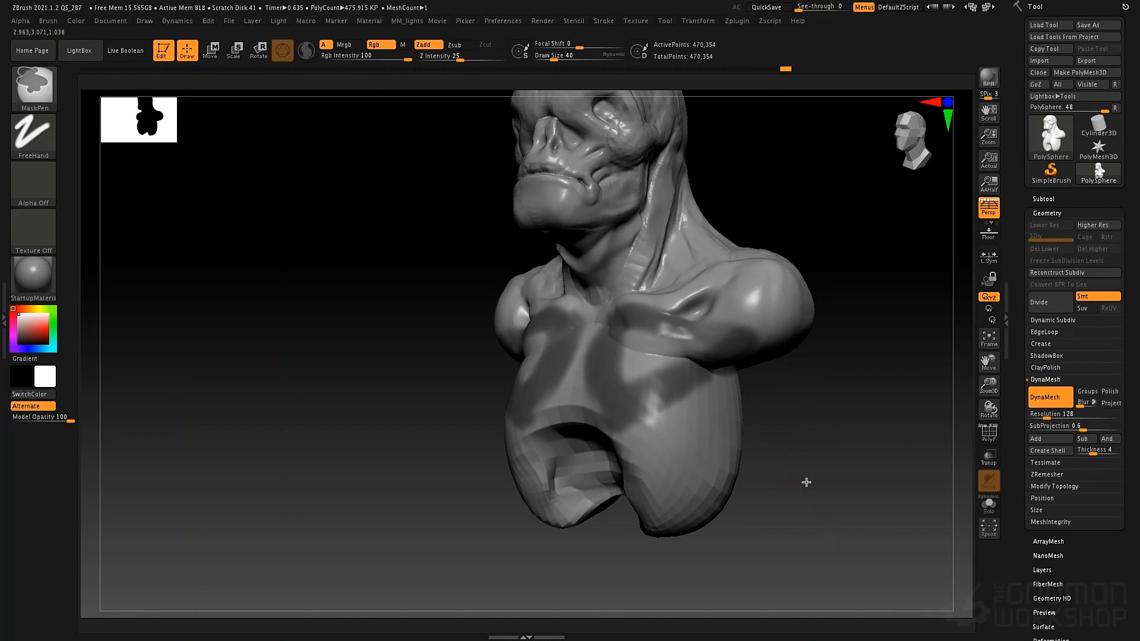
left_click_drag(804, 481, 790, 464, "ctrl")
- Build up the pectoral muscles between the chest and shoulders using ClayTubes with Alpha 28
mouse_move(665, 300)
left_mouse_down()
mouse_move(623, 345)
mouse_move(669, 336)
mouse_move(622, 373)
left_mouse_up()
left_click(34, 184)
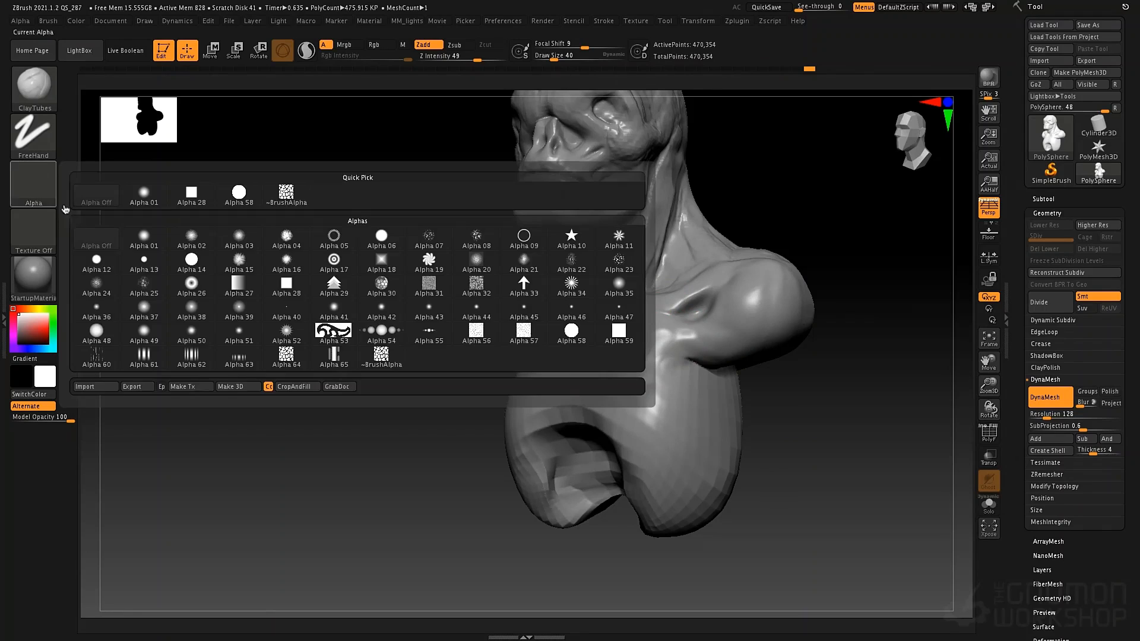
left_click(190, 194)
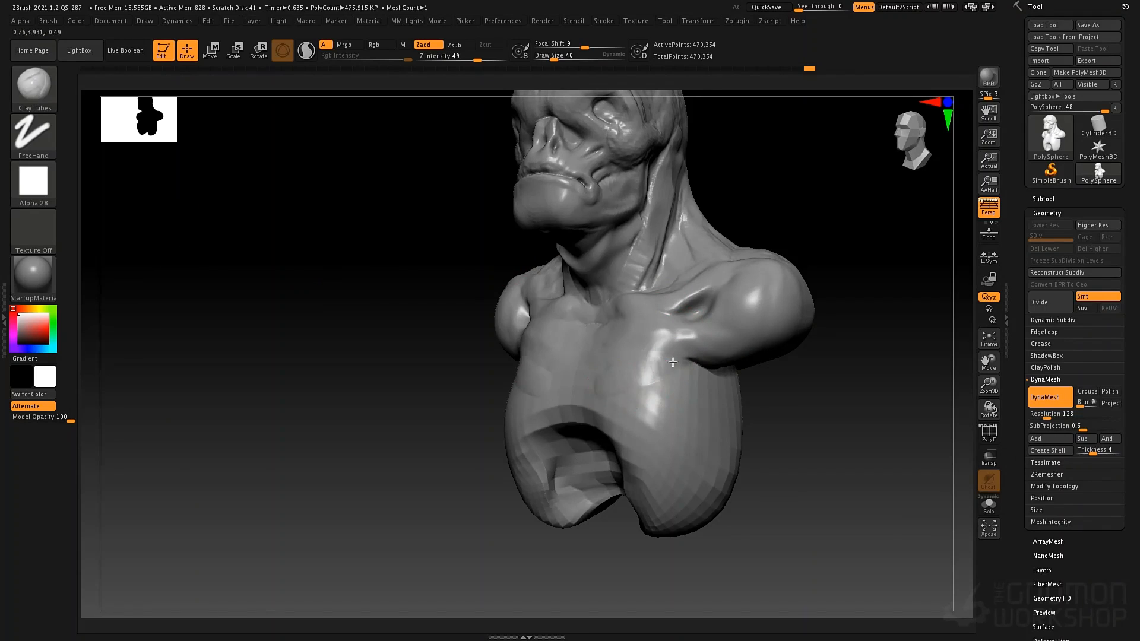
mouse_move(614, 407)
left_mouse_down()
mouse_move(689, 356)
mouse_move(653, 383)
mouse_move(598, 374)
mouse_move(629, 338)
mouse_move(705, 333)
left_mouse_up()
mouse_move(630, 328)
left_mouse_down()
mouse_move(757, 342)
mouse_move(651, 380)
mouse_move(722, 359)
mouse_move(677, 363)
left_mouse_up()
- Refine the underside of the shoulder around the armpit with the Standard brush
mouse_move(760, 386)
right_mouse_down()
mouse_move(709, 346)
mouse_move(693, 348)
mouse_move(690, 324)
right_mouse_up()
key("b")
key("s")
key("t")
mouse_move(692, 347)
left_mouse_down()
mouse_move(724, 351)
mouse_move(717, 346)
left_mouse_up()
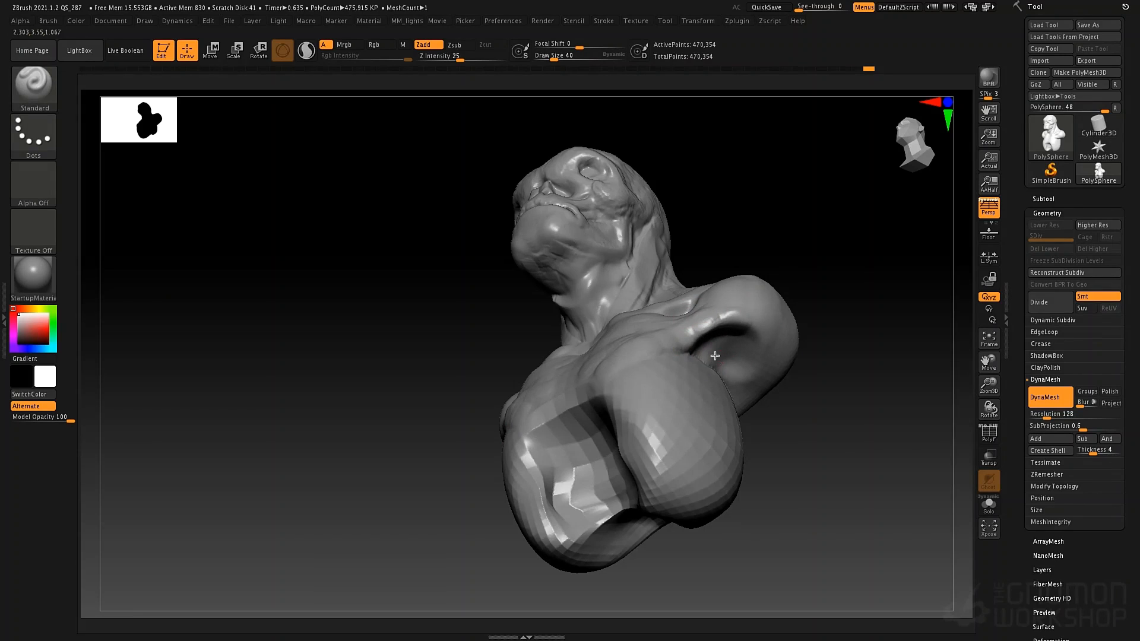
- Pull the shoulder blades down over the upper back with the Move brush at draw size 93, refining them at size 25
mouse_move(731, 371)
right_mouse_down()
mouse_move(755, 415)
mouse_move(733, 356)
mouse_move(706, 374)
mouse_move(677, 371)
mouse_move(733, 376)
mouse_move(601, 400)
mouse_move(725, 382)
mouse_move(631, 369)
mouse_move(632, 439)
right_mouse_up()
right_click_drag(649, 396, 630, 409, "shift")
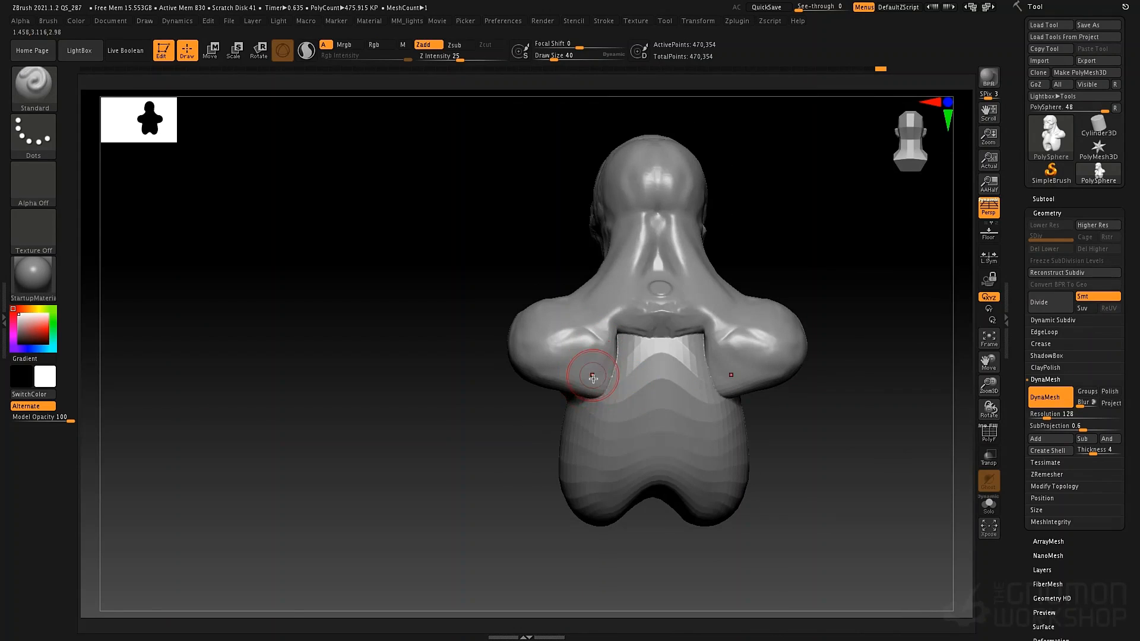
key("b")
key("m")
key("v")
key("space")
mouse_move(592, 380)
left_mouse_down()
mouse_move(602, 381)
mouse_move(596, 422)
left_mouse_up()
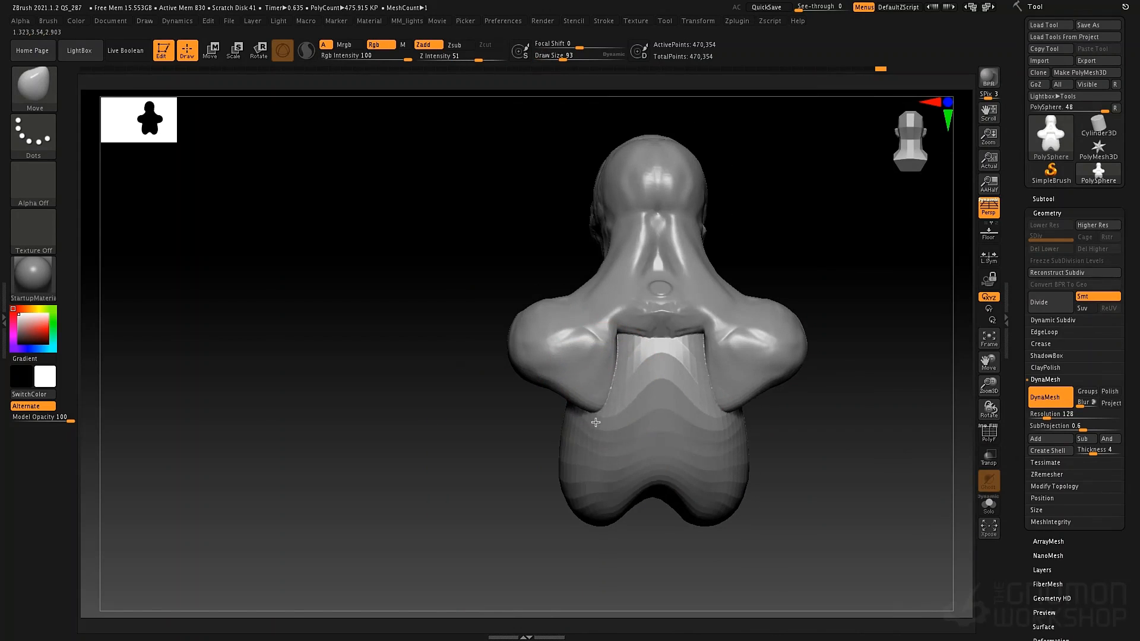
key("space")
left_click_drag(579, 369, 572, 369)
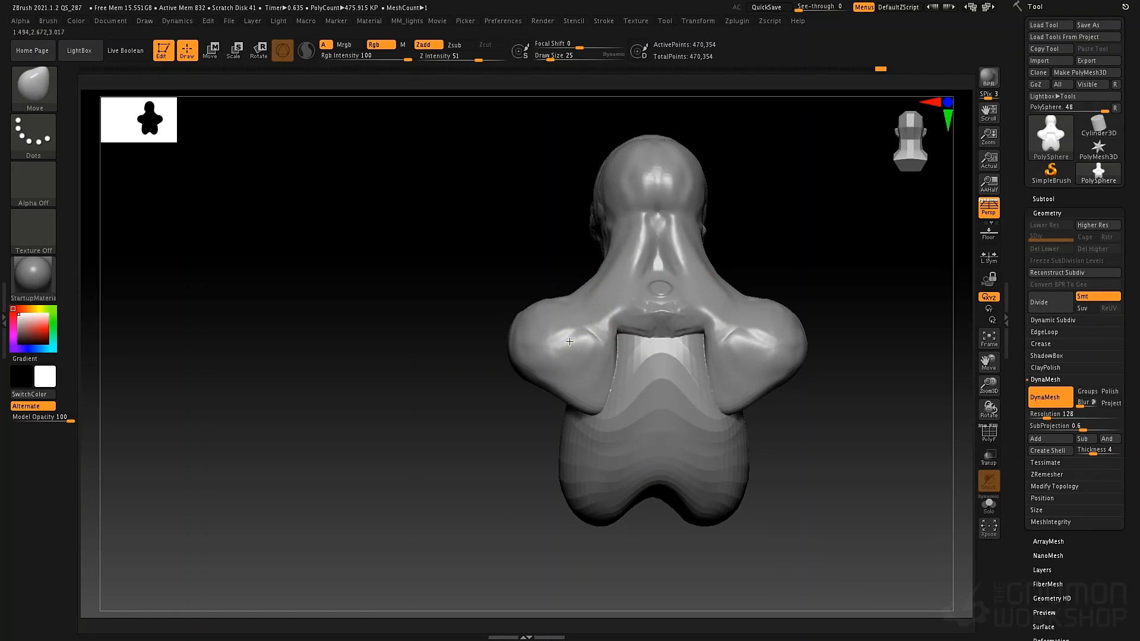
- Sketch the muscle lines across the shoulder blades and upper back with a mask and clear it
mouse_move(569, 341)
left_mouse_down("ctrl")
mouse_move(559, 330)
mouse_move(586, 357)
mouse_move(606, 405)
mouse_move(595, 427)
left_mouse_up("ctrl")
mouse_move(528, 346)
left_mouse_down("ctrl")
mouse_move(601, 368)
mouse_move(600, 431)
mouse_move(631, 370)
mouse_move(615, 427)
left_mouse_up("ctrl")
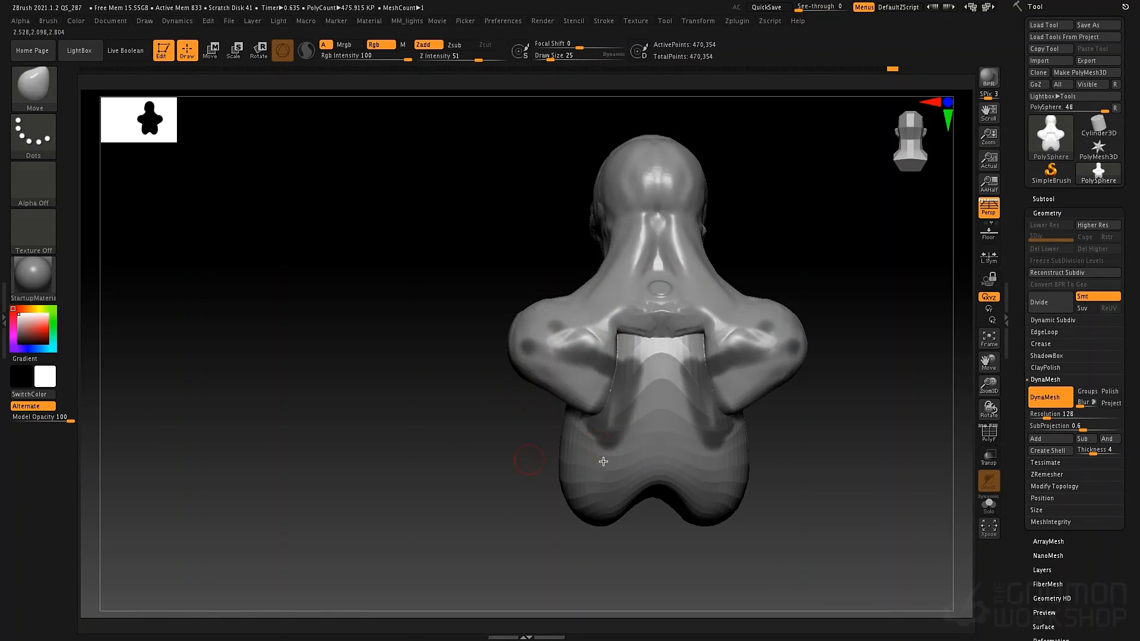
left_click_drag(398, 423, 608, 370, "ctrl")
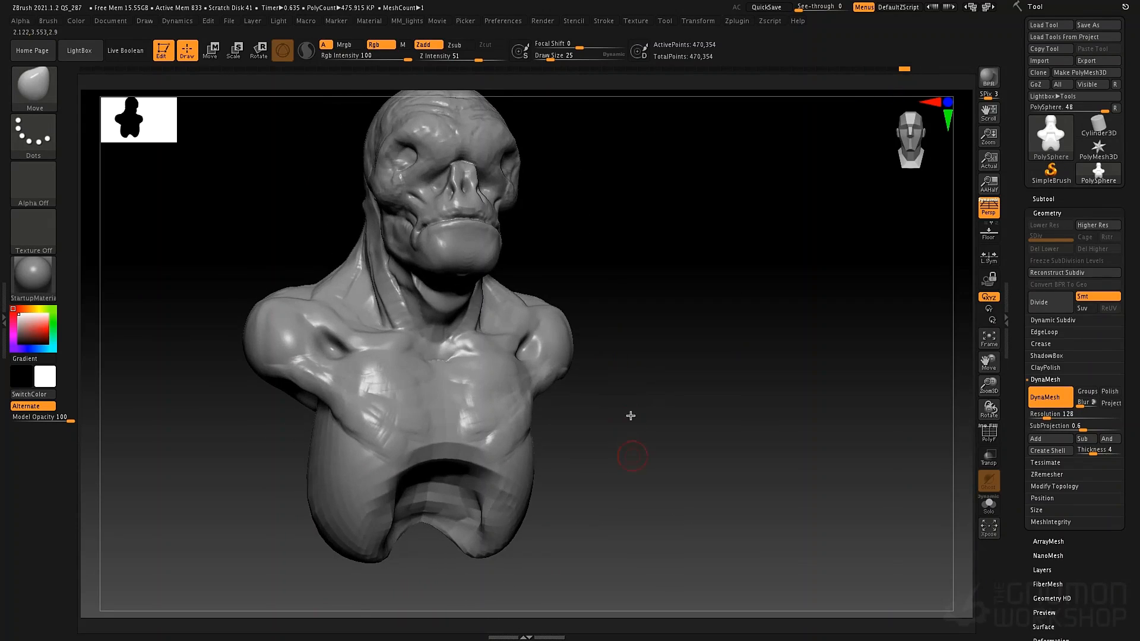
- Insert a symmetrical pair of Male Full Arm meshes at the shoulders from the IMM BParts brush
left_click_drag(631, 416, 669, 375, "alt")
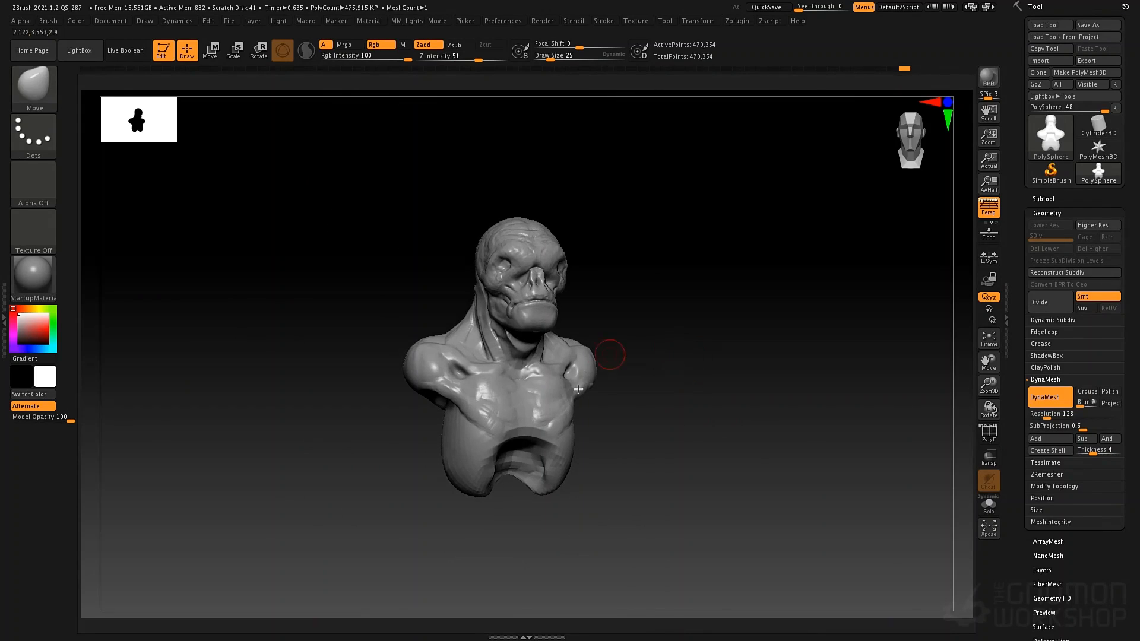
key("b")
key("i")
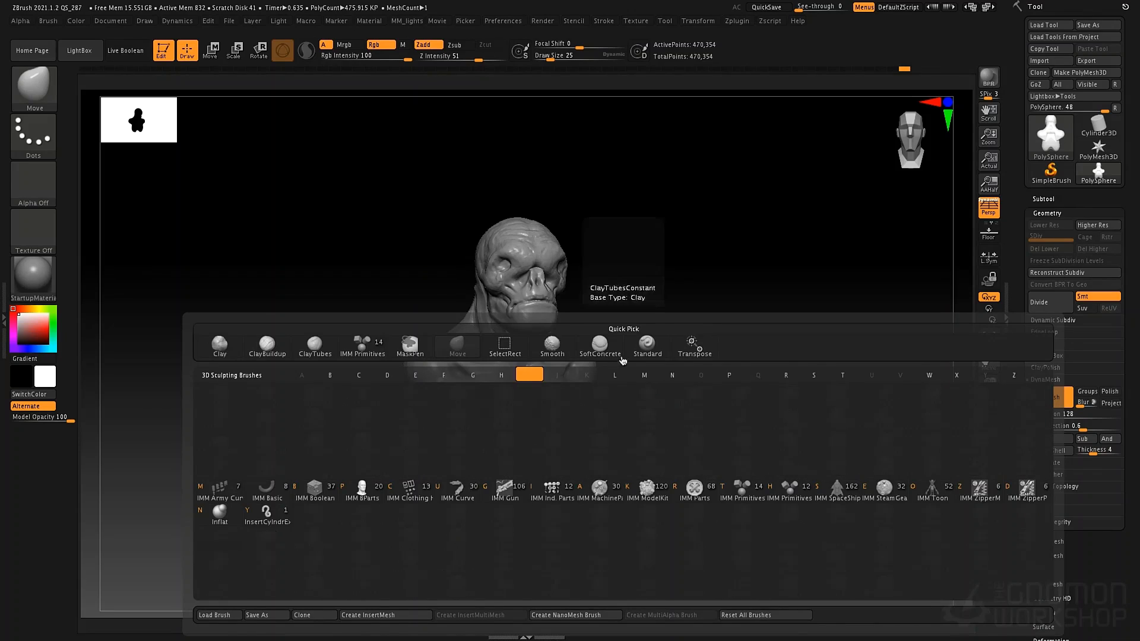
left_click(362, 496)
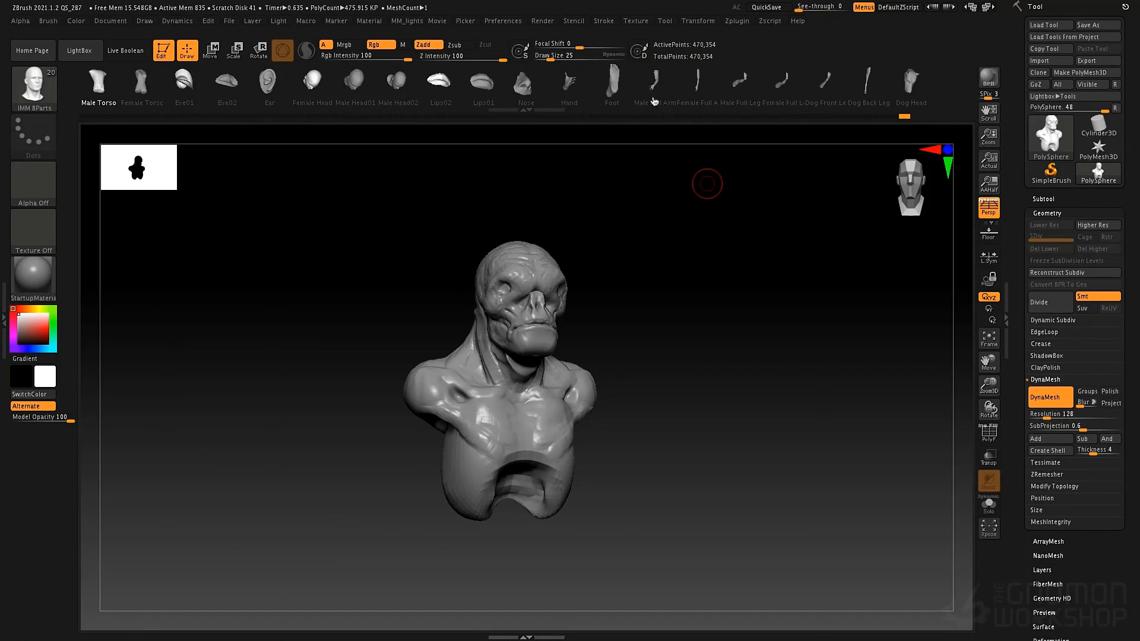
left_click(438, 83)
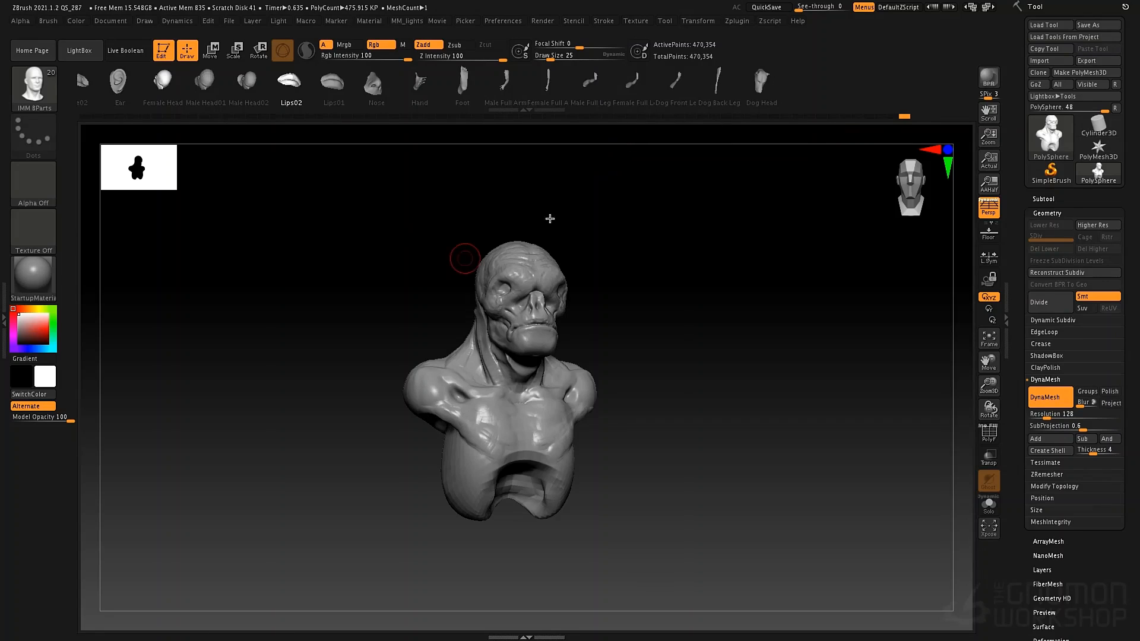
left_click(514, 83)
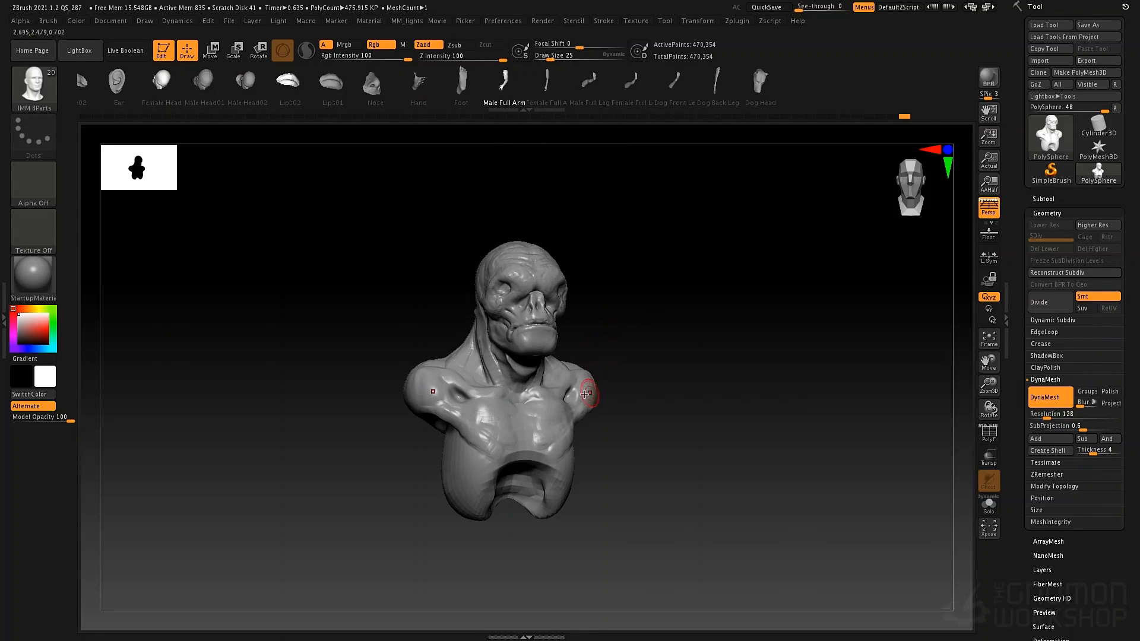
left_click_drag(586, 405, 629, 451)
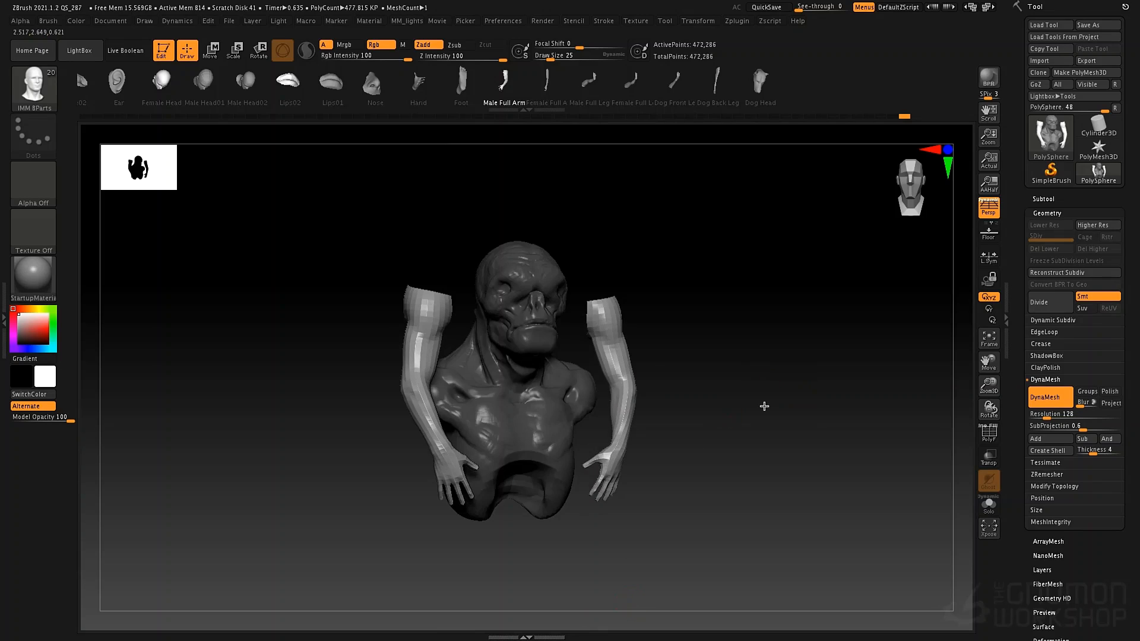
- Lower the inserted arms with the gizmo so their upper ends sit beneath the shoulders
mouse_move(764, 407)
left_mouse_down()
mouse_move(713, 390)
mouse_move(814, 408)
mouse_move(784, 400)
mouse_move(770, 369)
mouse_move(679, 328)
left_mouse_up()
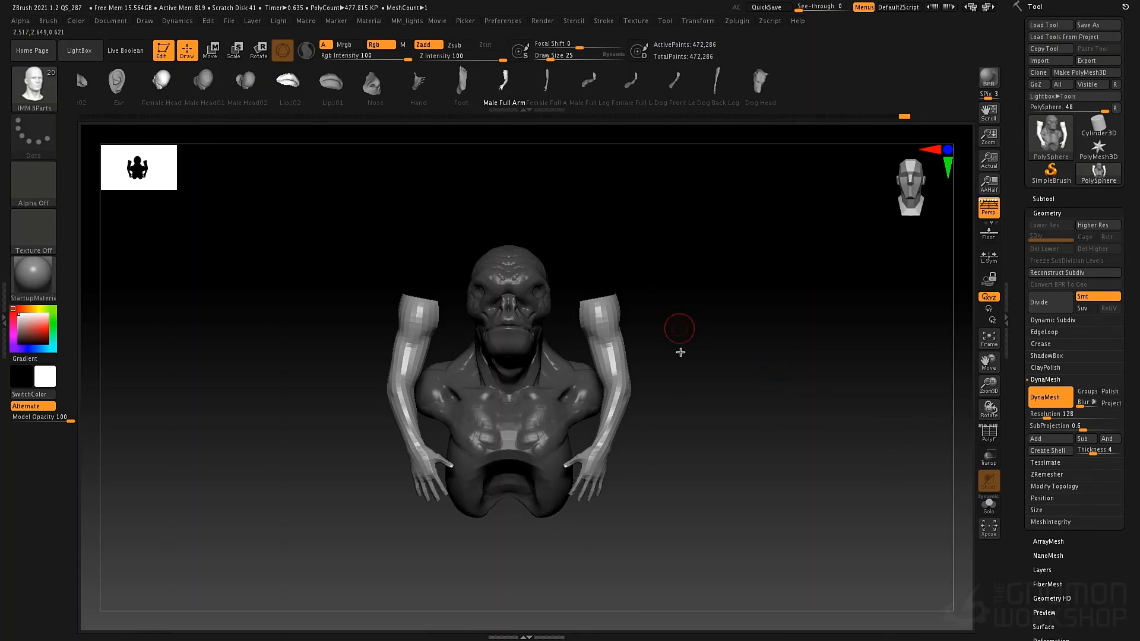
key("w")
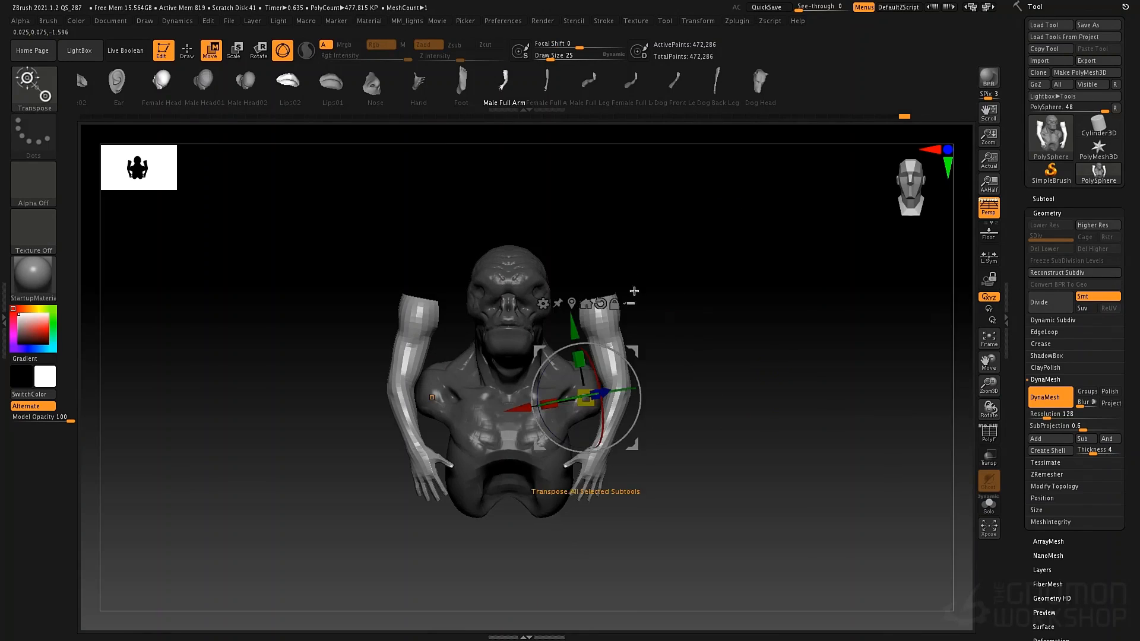
left_click(571, 304)
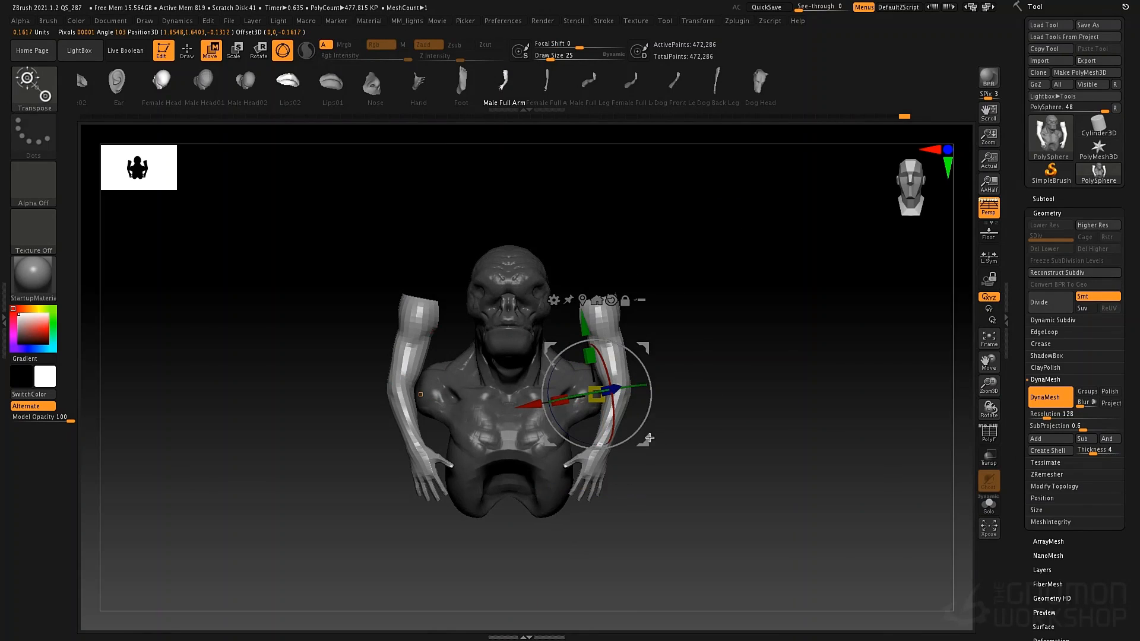
mouse_move(650, 439)
left_mouse_down()
mouse_move(661, 466)
mouse_move(721, 487)
mouse_move(658, 492)
mouse_move(634, 514)
mouse_move(643, 426)
left_mouse_up()
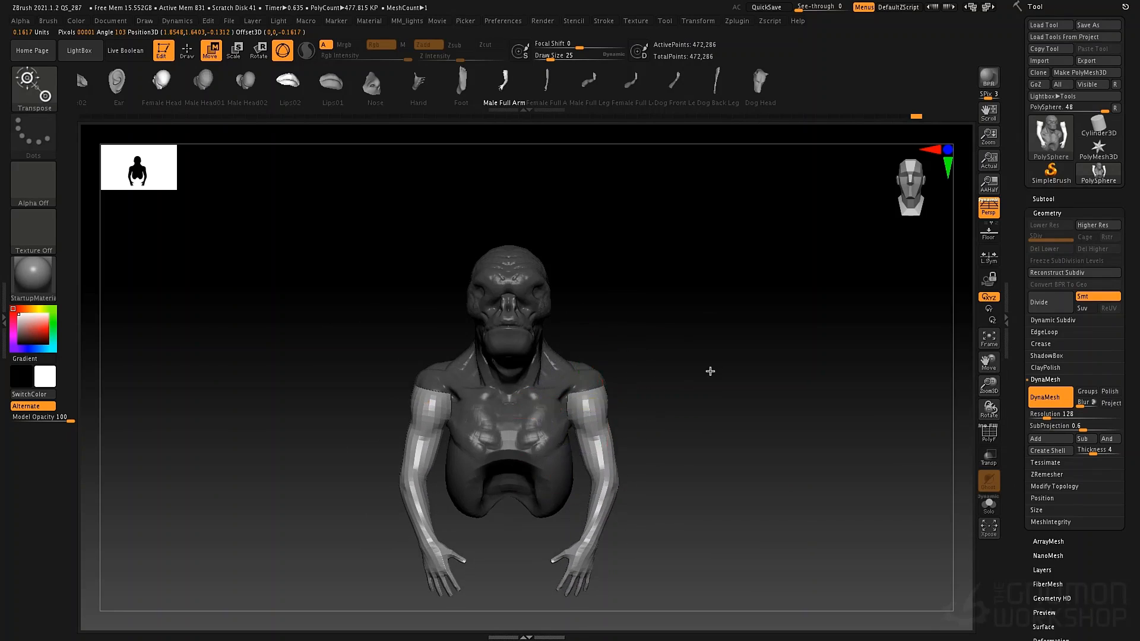
- Enlarge the arms and shift them backward and outward to line up with the shoulders from the side
left_click_drag(710, 371, 680, 369)
left_click_drag(587, 392, 626, 403)
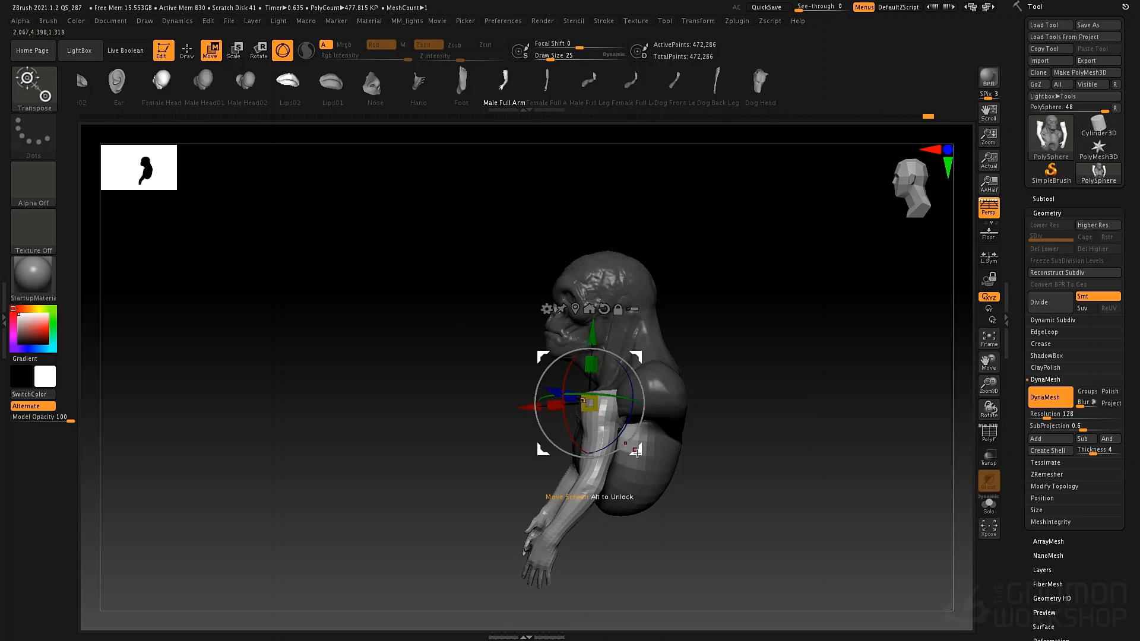
left_click_drag(636, 453, 685, 457)
mouse_move(750, 347)
left_mouse_down()
mouse_move(805, 368)
mouse_move(746, 341)
left_mouse_up()
left_click_drag(690, 444, 776, 321)
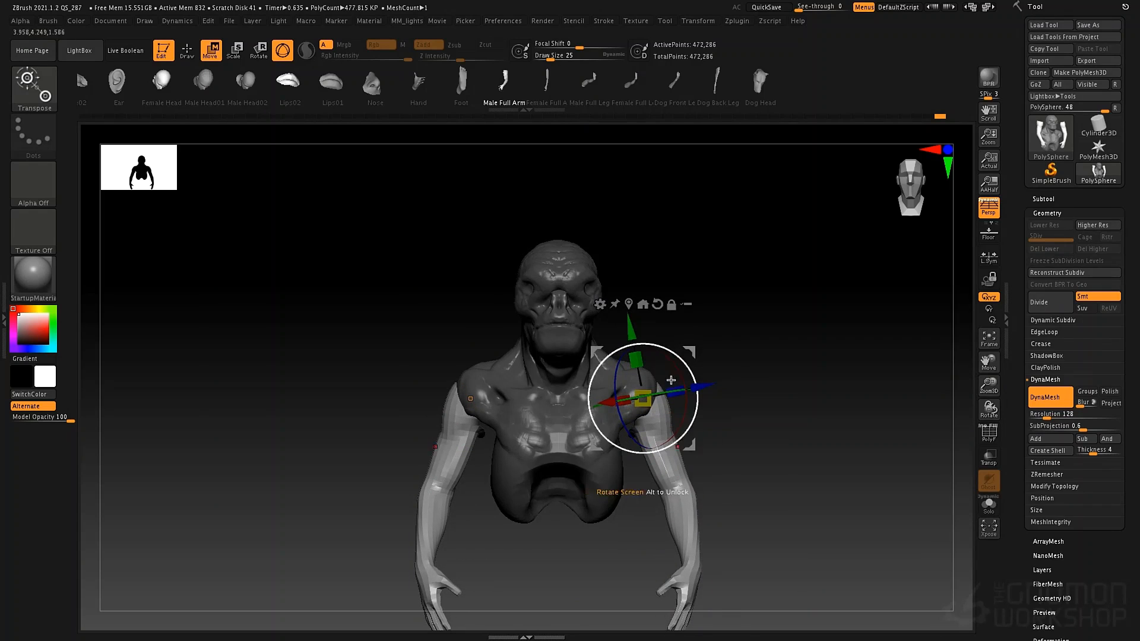
- Scale the arms up slightly and fine-tune their placement at the shoulders from the front and side
left_click_drag(649, 404, 659, 399)
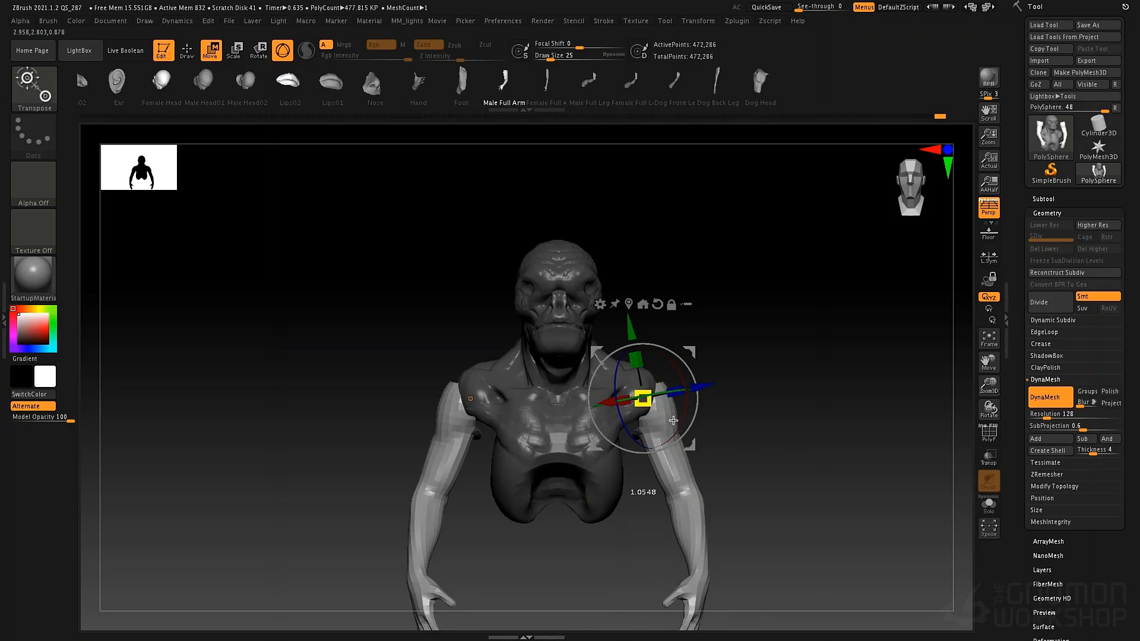
left_click_drag(687, 446, 668, 442)
left_click_drag(735, 409, 669, 429)
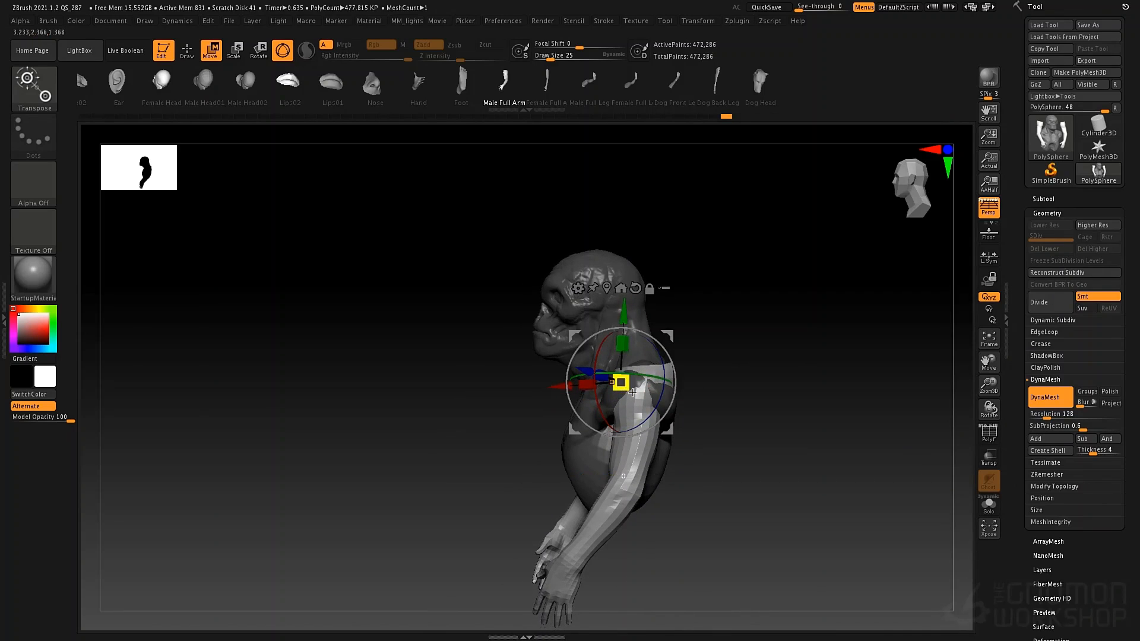
left_click_drag(633, 393, 672, 421)
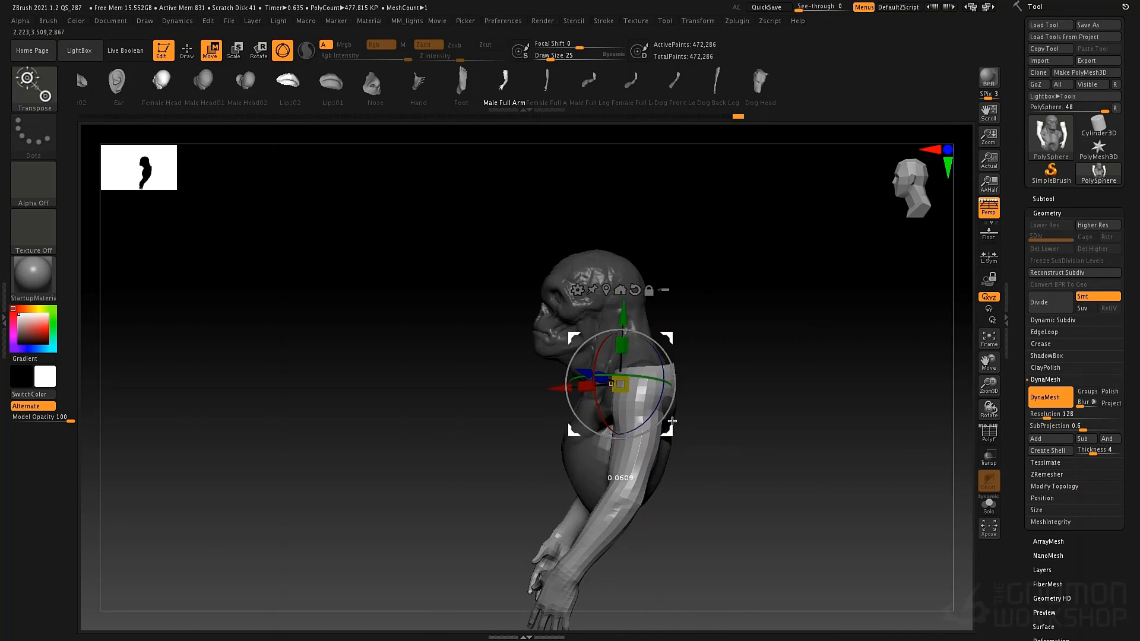
- Push the protruding tops of the arms into the shoulders with the Move brush at draw size 84
key("q")
mouse_move(679, 348)
left_mouse_down()
mouse_move(603, 348)
mouse_move(641, 351)
left_mouse_up()
key("space")
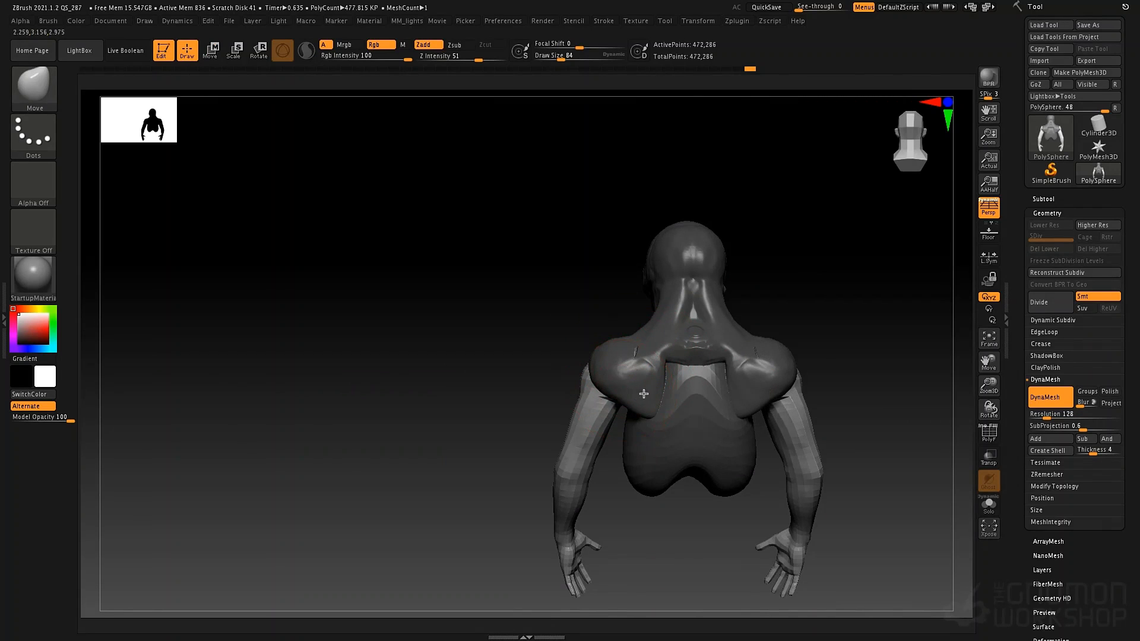
mouse_move(636, 349)
right_mouse_down()
mouse_move(720, 351)
mouse_move(752, 365)
right_mouse_up()
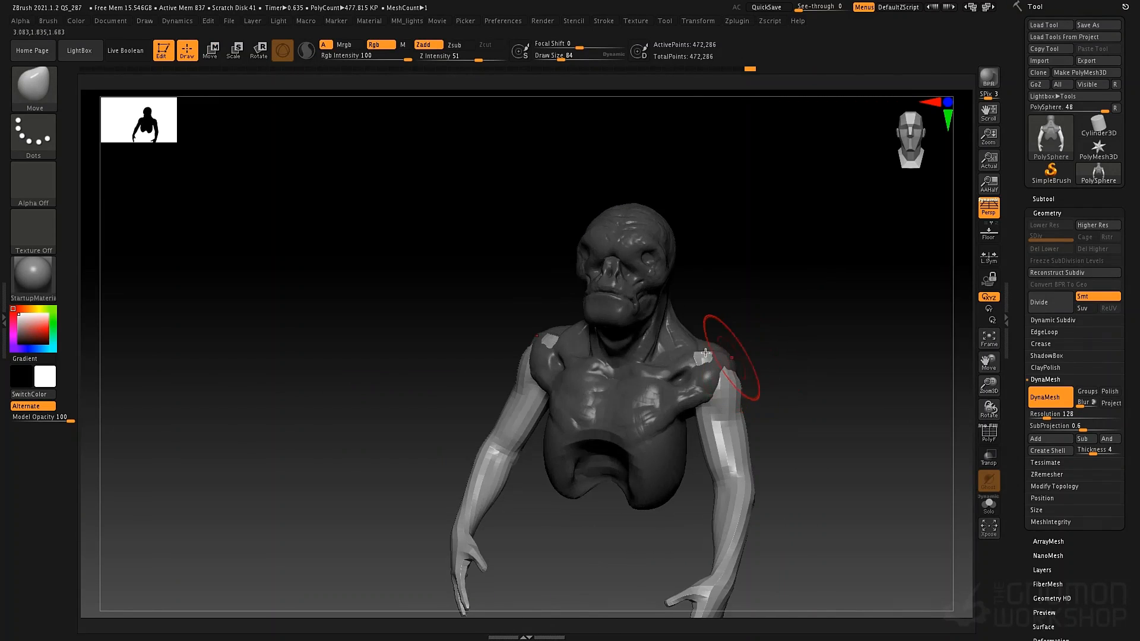
left_click_drag(696, 356, 682, 360)
right_click_drag(770, 349, 772, 350)
left_click_drag(702, 361, 685, 356)
right_click_drag(684, 356, 642, 355, "alt")
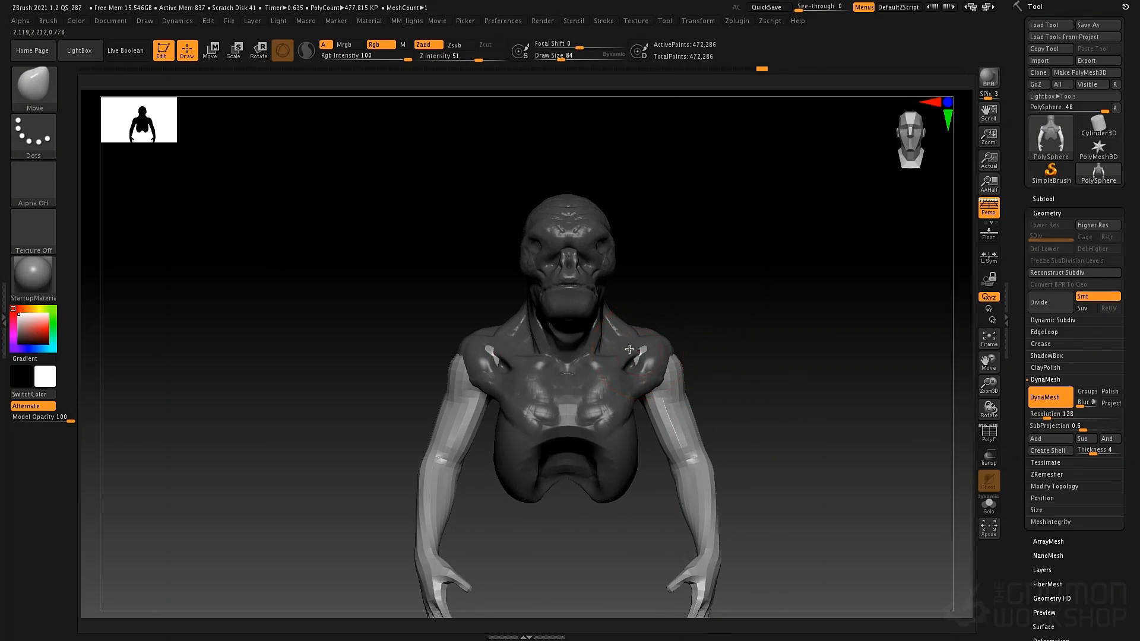
- Tuck the remaining upper arm ends inside the shoulders with the Move brush at draw size 130, refining at size 32
key("space")
mouse_move(680, 351)
left_mouse_down()
mouse_move(666, 337)
mouse_move(661, 354)
mouse_move(661, 344)
left_mouse_up()
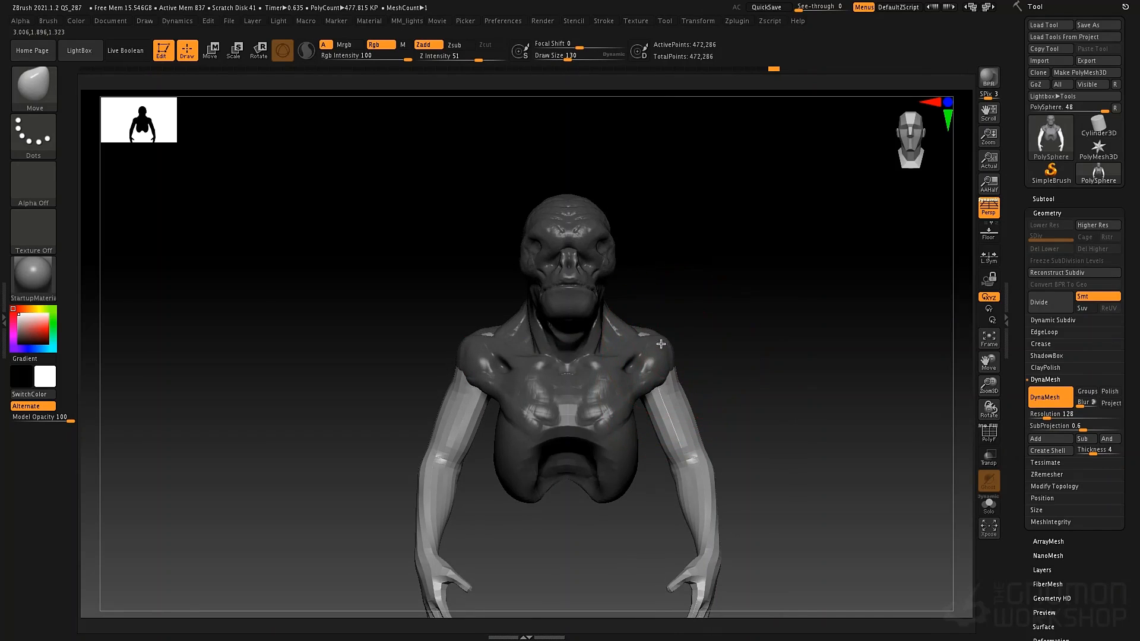
key("space")
left_click_drag(657, 395, 642, 395)
- Nudge the arms slightly inward toward the torso with the gizmo and return to the Move brush at draw size 88
key("w")
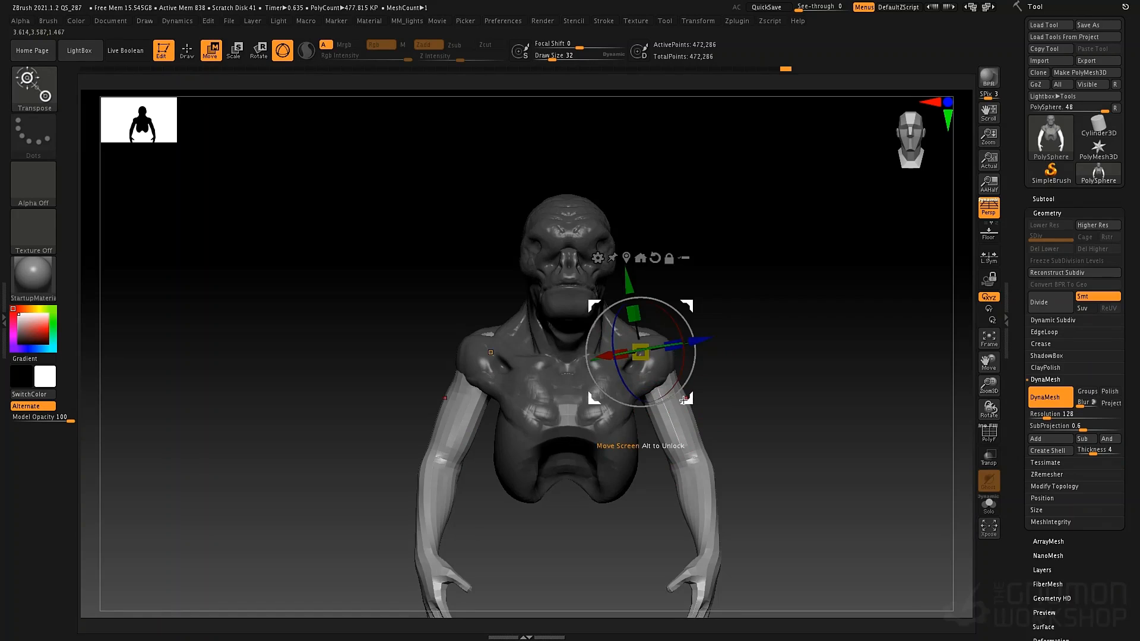
left_click_drag(684, 401, 679, 402)
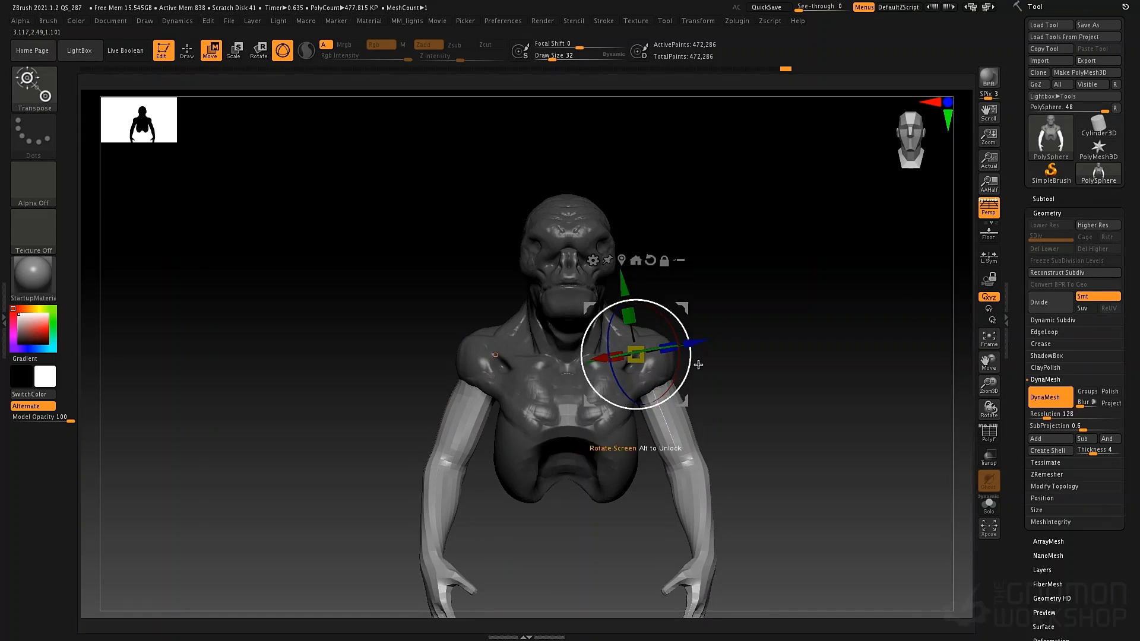
key("q")
key("space")
left_click_drag(704, 378, 712, 377)
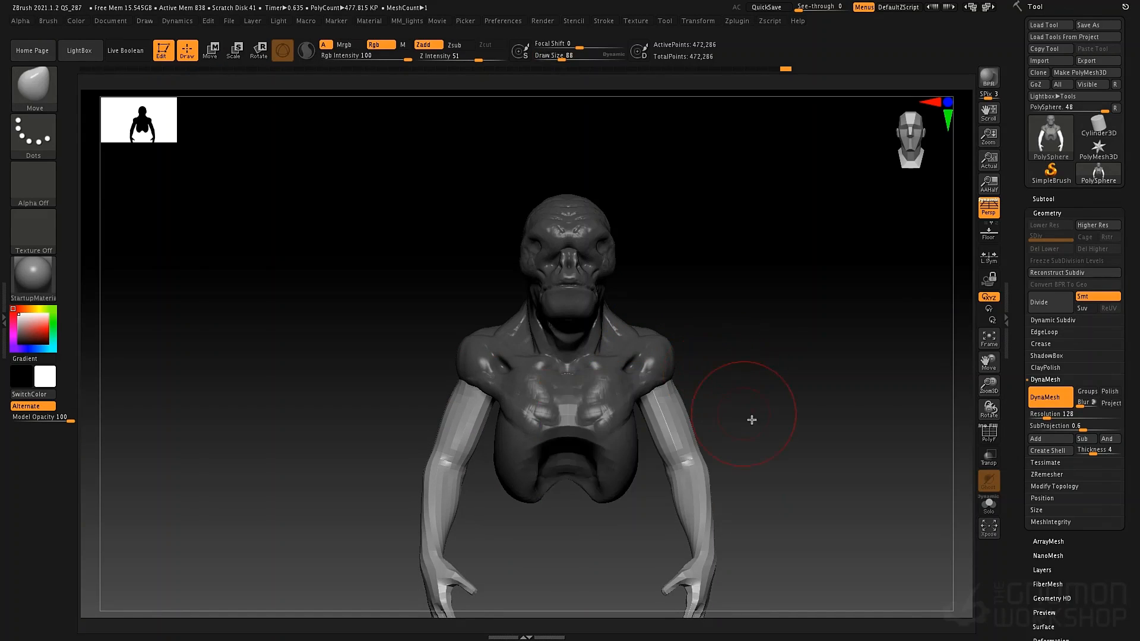
- Invert the mask to free the torso, refine the shoulders with the Move brush at draw size 76, and mask the torso again
left_click(762, 404, "ctrl")
left_click(746, 413, "ctrl")
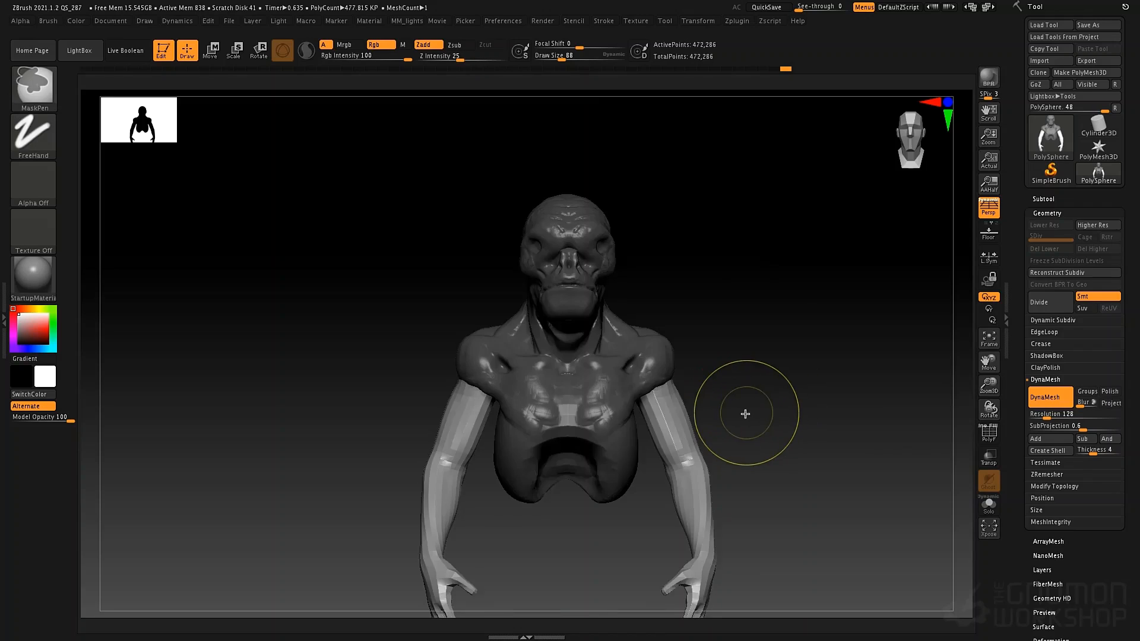
left_click(748, 418, "ctrl")
key("space")
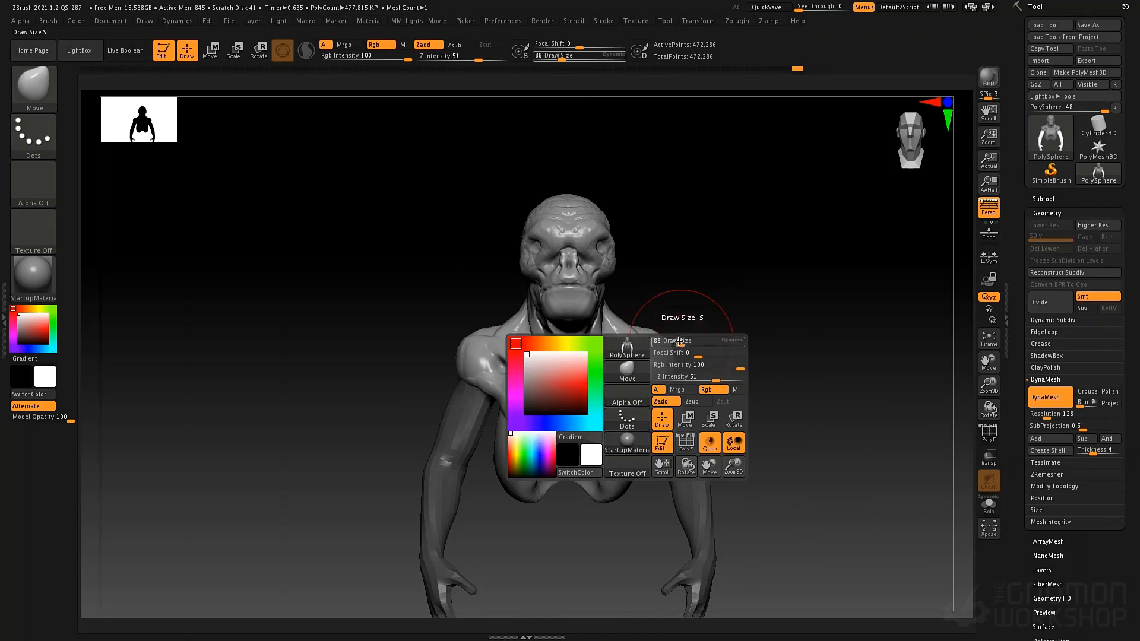
left_click_drag(680, 341, 672, 340)
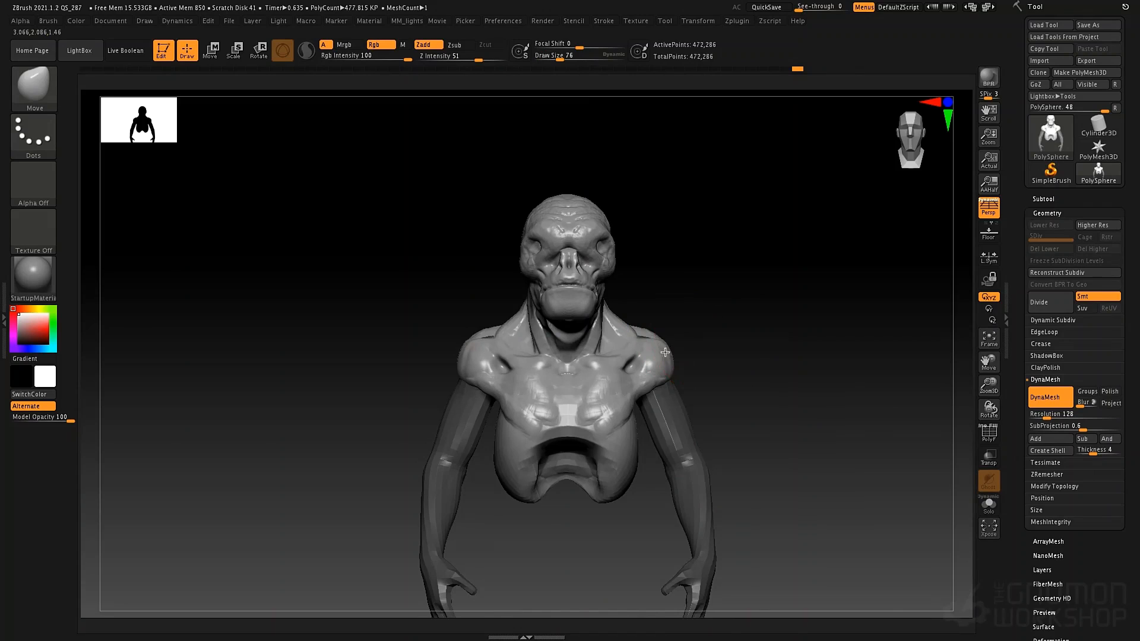
left_click(744, 379, "ctrl")
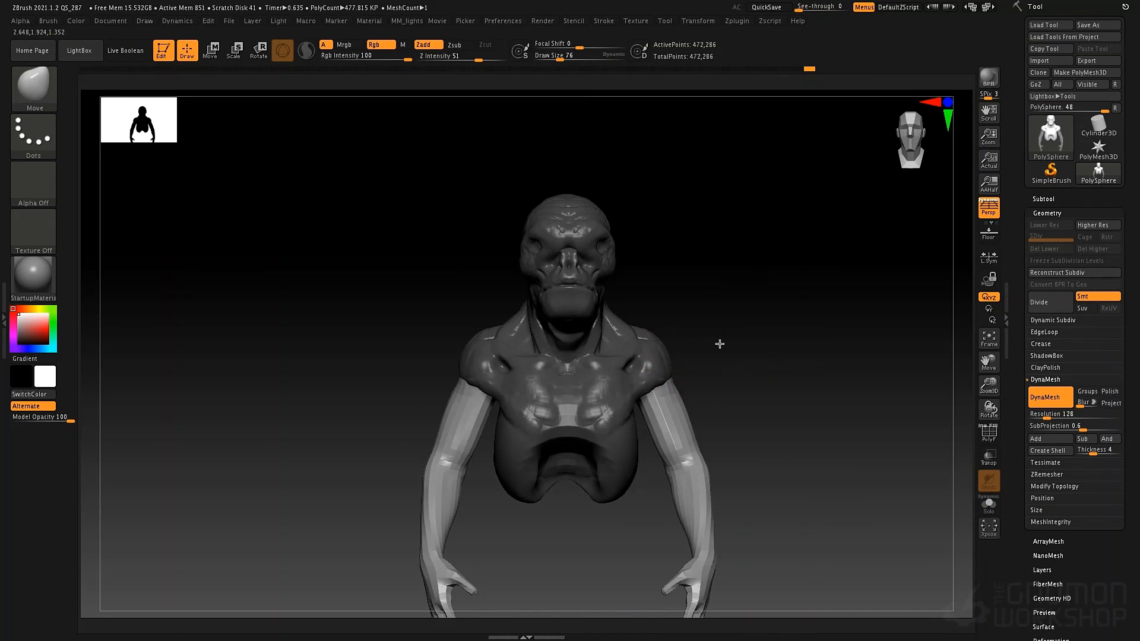
left_click_drag(719, 344, 649, 344)
mouse_move(730, 352)
left_mouse_down("shift")
mouse_move(748, 354)
mouse_move(738, 354)
left_mouse_up("shift")
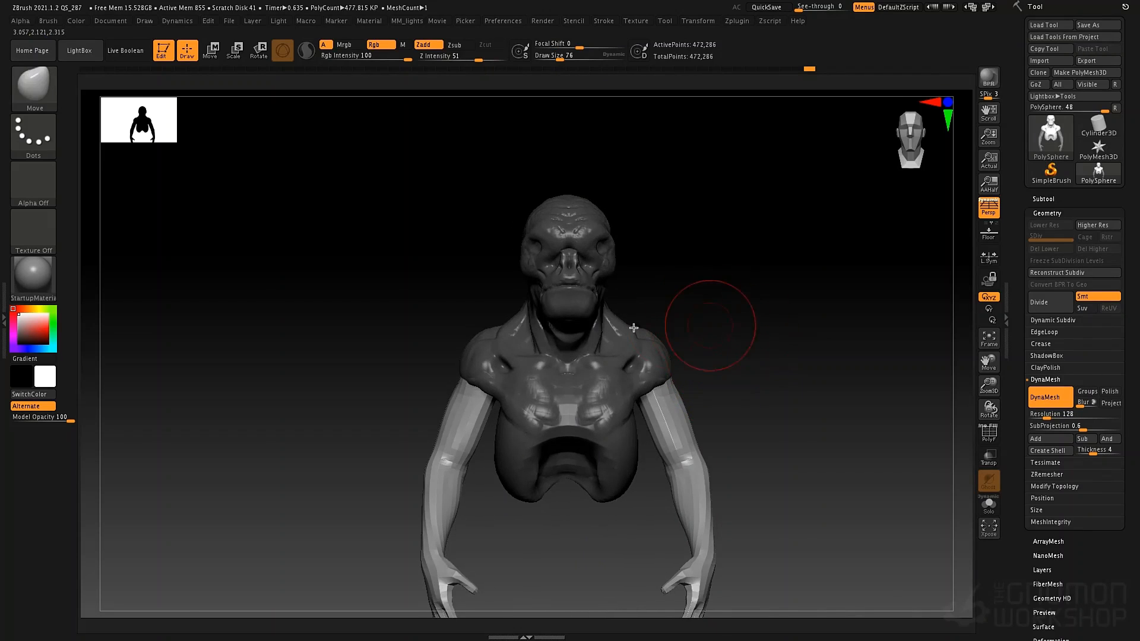
- Mask the upper ends of both arms and place the gizmo on the upper arm from the front and side
mouse_move(374, 176)
left_mouse_down("ctrl")
mouse_move(743, 377)
mouse_move(769, 404)
left_mouse_up("ctrl")
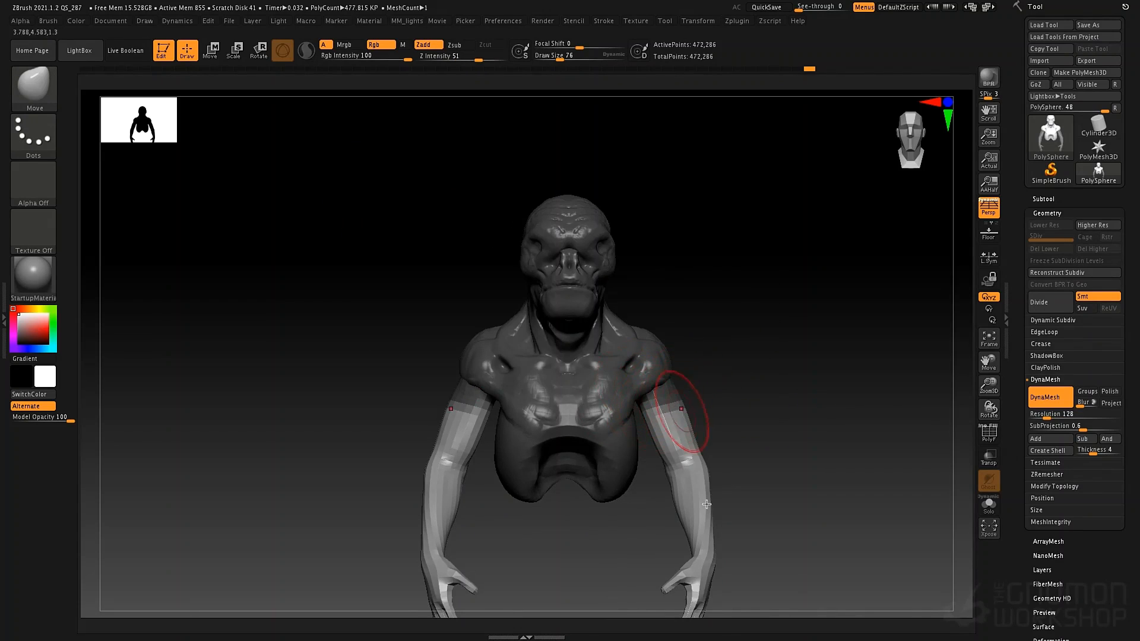
key("w")
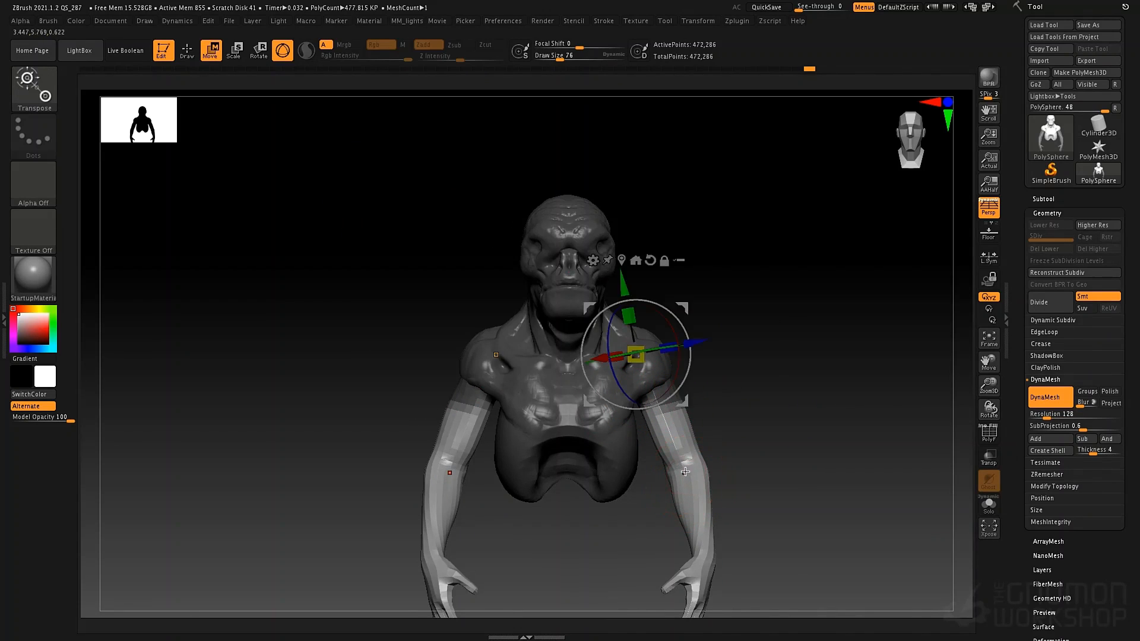
left_click_drag(685, 402, 708, 454, "alt")
left_click_drag(777, 407, 734, 418)
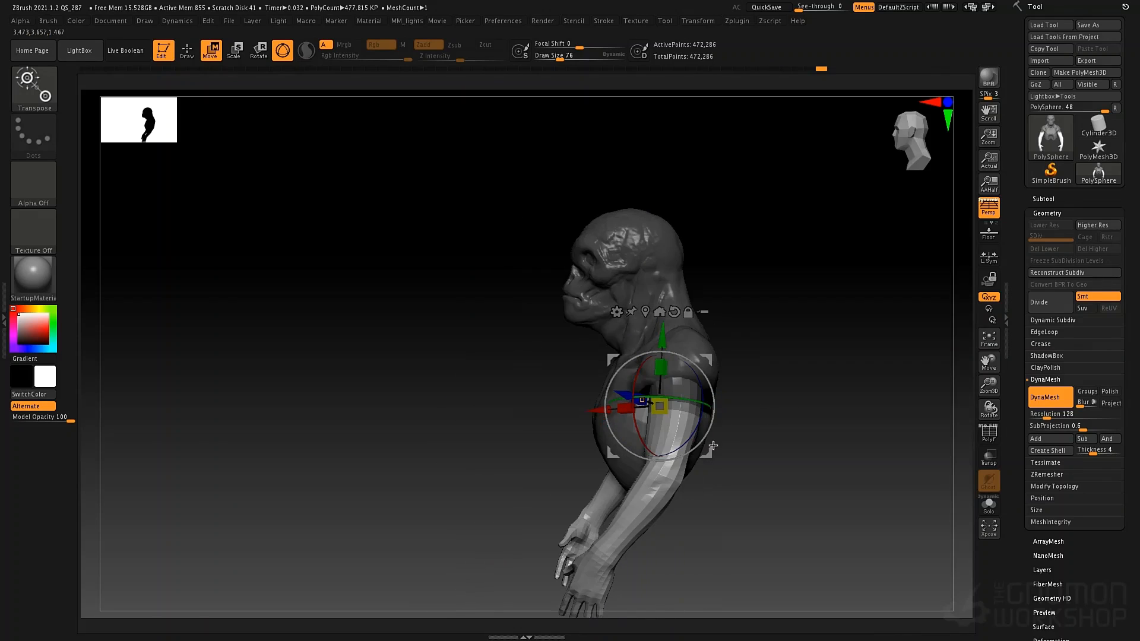
left_click_drag(707, 456, 724, 460, "alt")
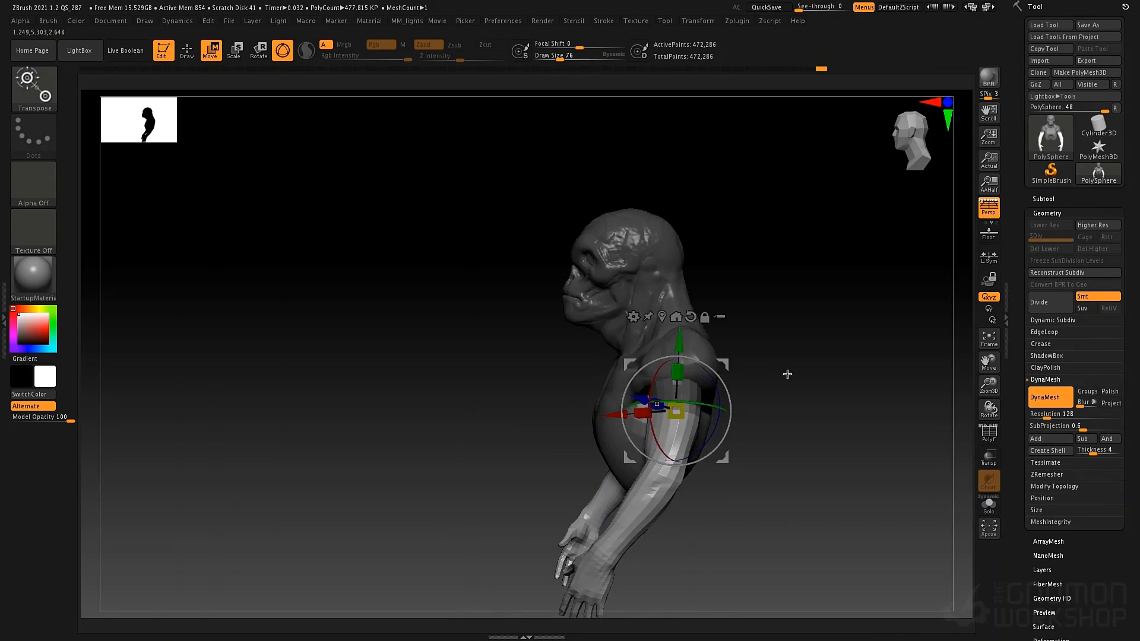
- Align the gizmo with the upper arm and stretch the unmasked part of the arms slightly along their length
left_click_drag(786, 375, 843, 375, "shift")
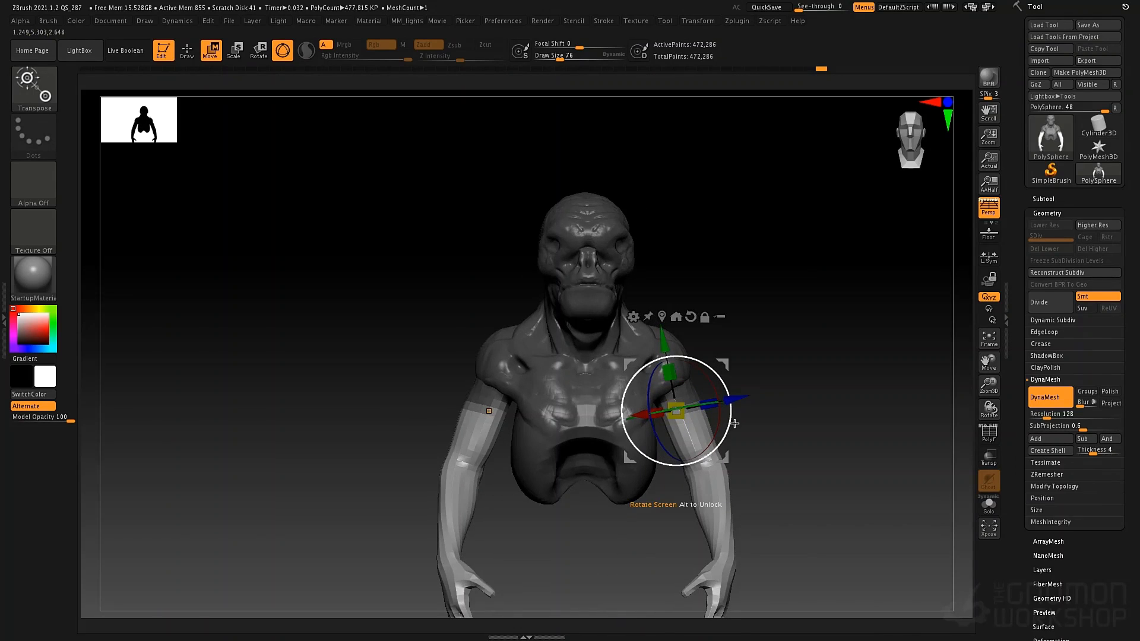
left_click_drag(730, 420, 735, 412, "alt")
left_click_drag(799, 430, 727, 437, "shift")
left_click_drag(788, 347, 855, 360, "shift")
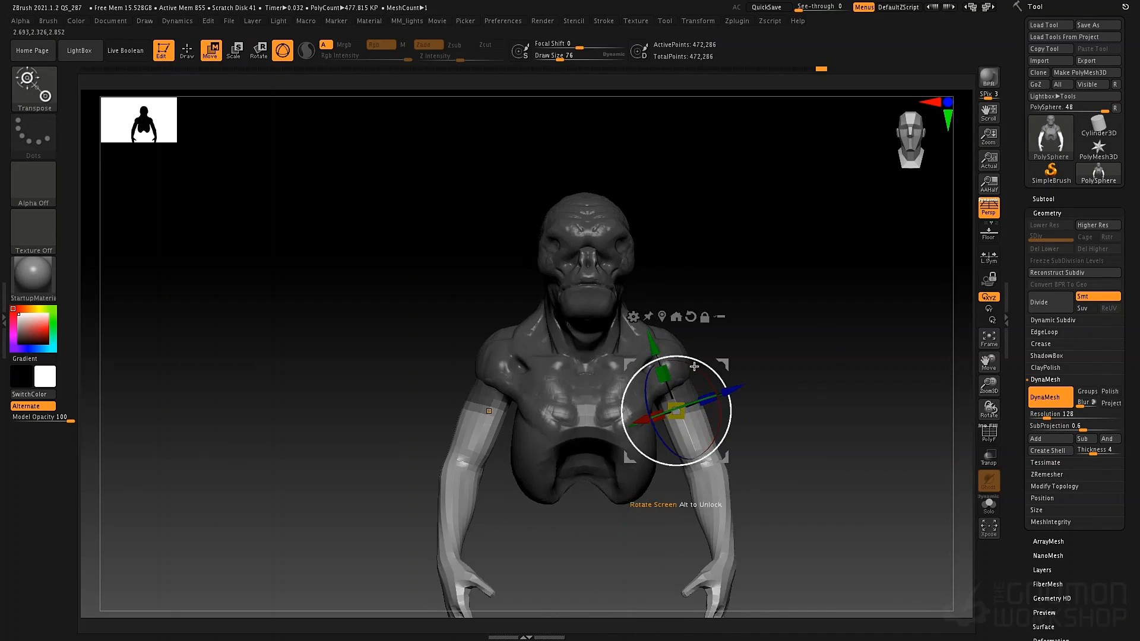
left_click_drag(665, 372, 663, 368)
mouse_move(663, 364)
left_mouse_down()
mouse_move(656, 350)
mouse_move(666, 371)
left_mouse_up()
left_click_drag(749, 442, 579, 360, "alt")
left_click_drag(720, 423, 754, 312, "alt")
- Extend the mask down both forearms to the wrists and place the gizmo at the wrist
key("q")
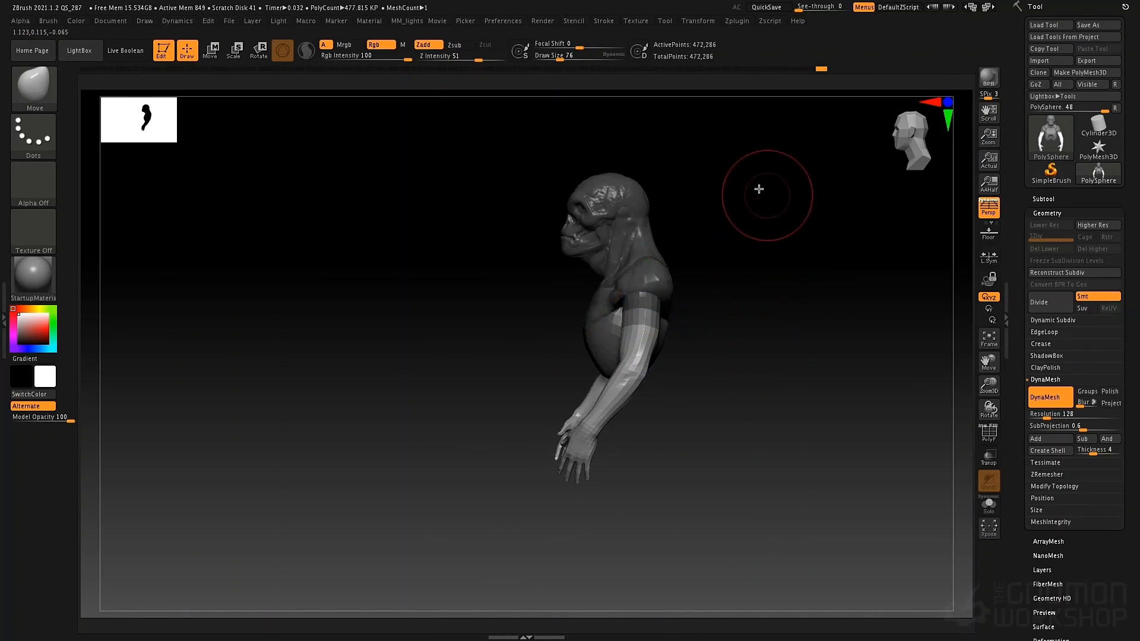
mouse_move(746, 178)
left_mouse_down("alt")
mouse_move(625, 335)
mouse_move(674, 166)
mouse_move(736, 158)
mouse_move(414, 418)
left_mouse_up("alt")
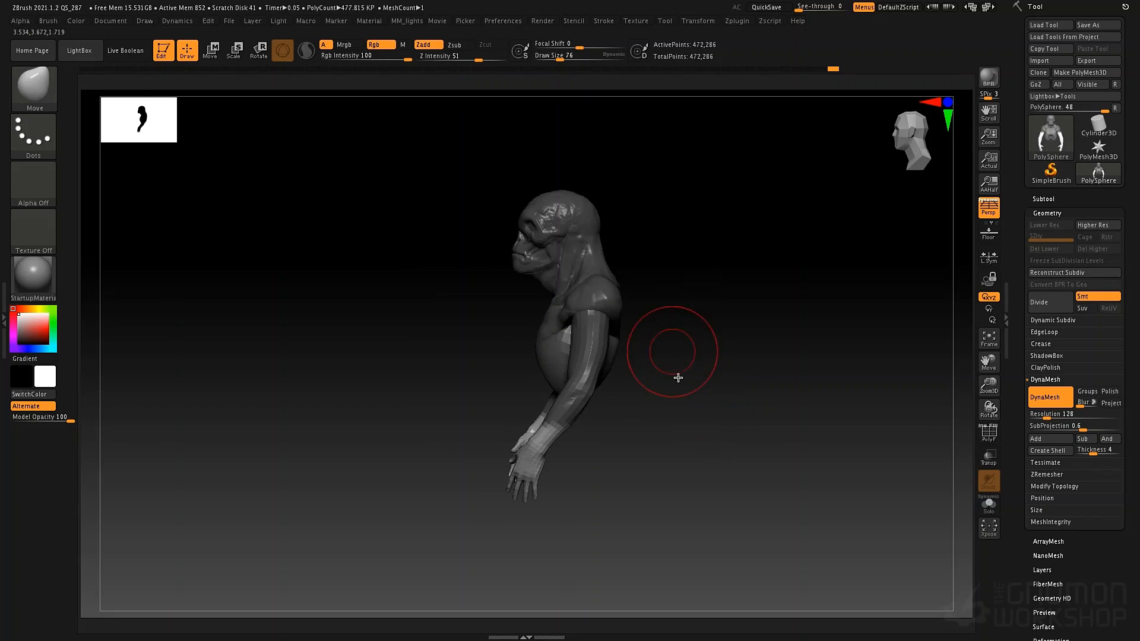
mouse_move(677, 377)
left_mouse_down("alt")
mouse_move(669, 456)
mouse_move(712, 274)
left_mouse_up("alt")
left_click_drag(711, 275, 704, 350, "alt")
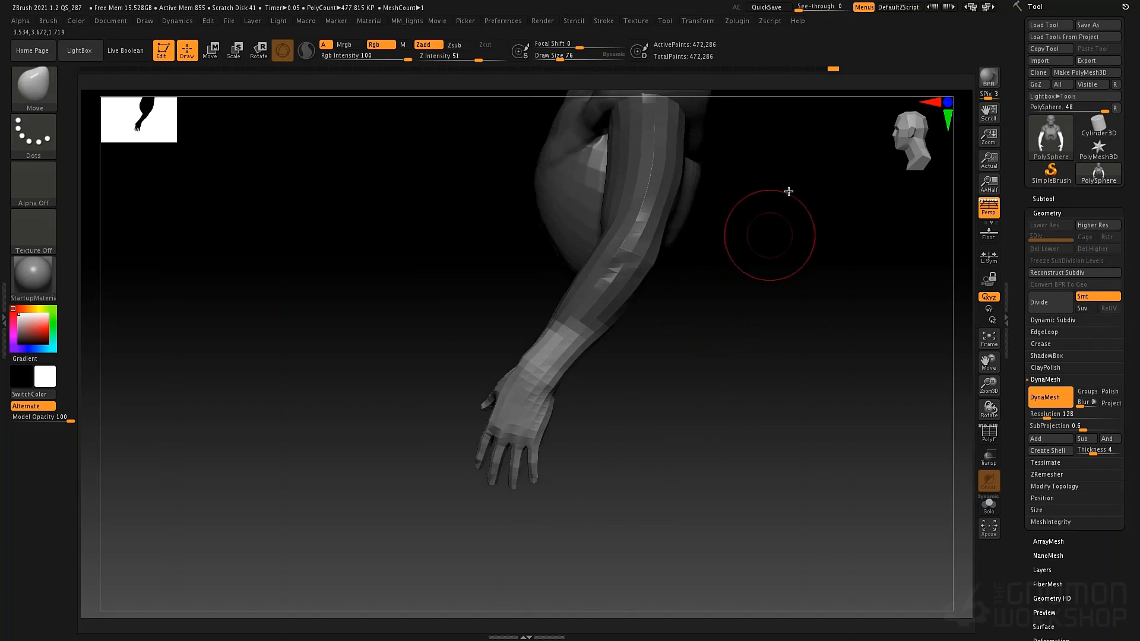
mouse_move(786, 173)
left_mouse_down("ctrl")
mouse_move(532, 364)
mouse_move(542, 358)
left_mouse_up("ctrl")
key("w")
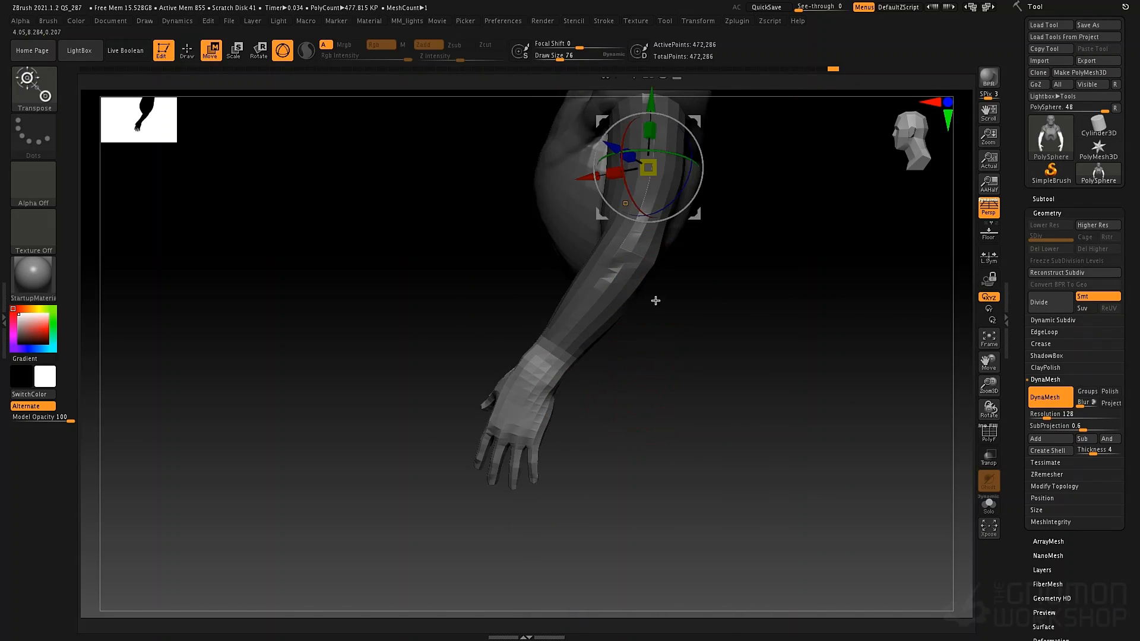
left_click_drag(693, 215, 578, 419, "alt")
- Enlarge both hands uniformly from the wrist with the gizmo and reposition them against the ends of the forearms
left_click_drag(667, 355, 742, 356)
left_click_drag(581, 417, 598, 362, "alt")
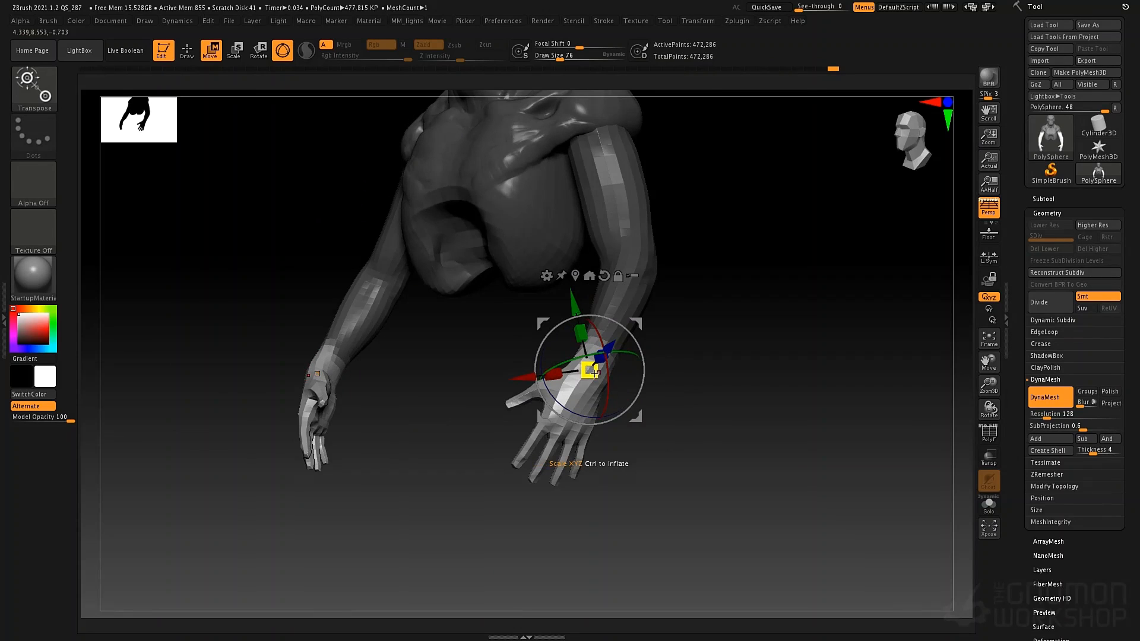
left_click_drag(596, 380, 612, 410)
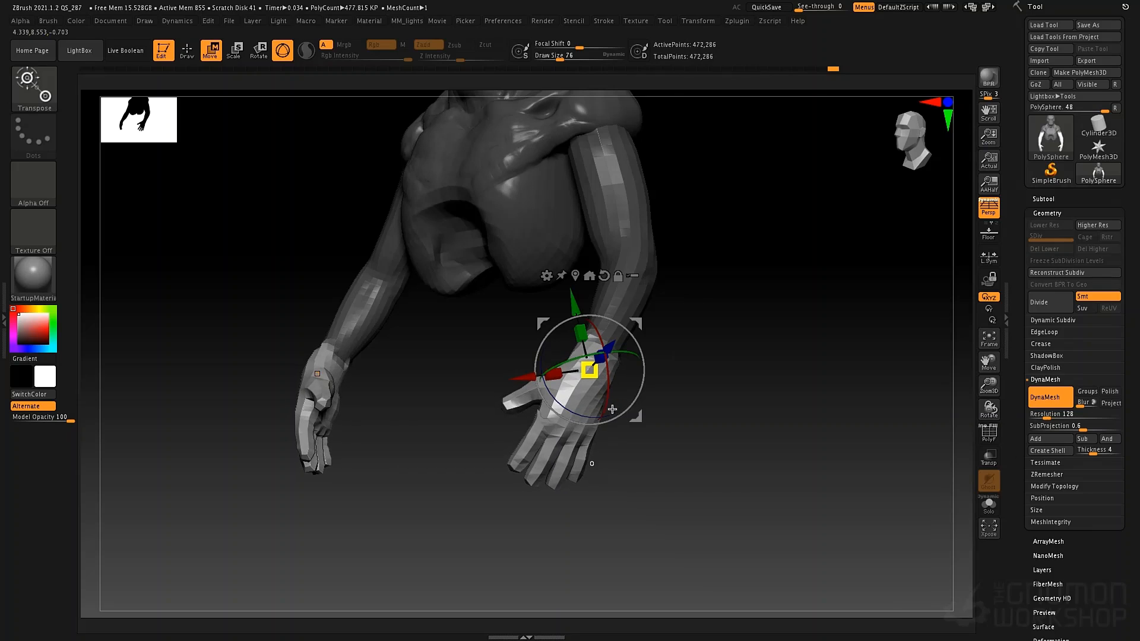
left_click_drag(706, 418, 616, 409)
left_click_drag(732, 366, 724, 343)
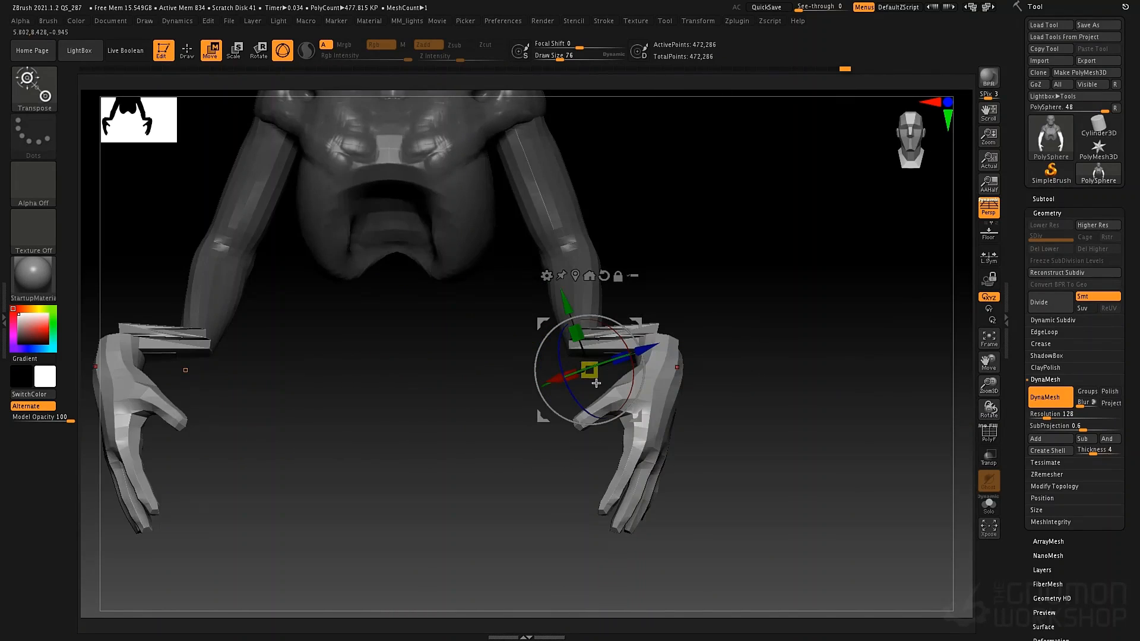
left_click_drag(636, 416, 557, 429)
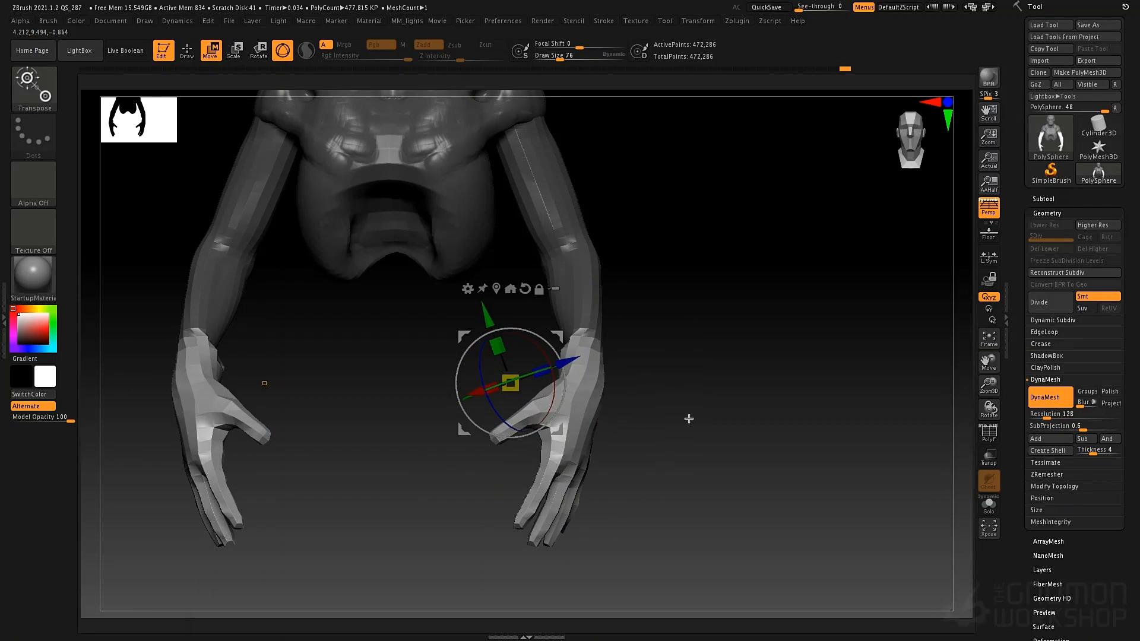
left_click_drag(689, 418, 602, 368)
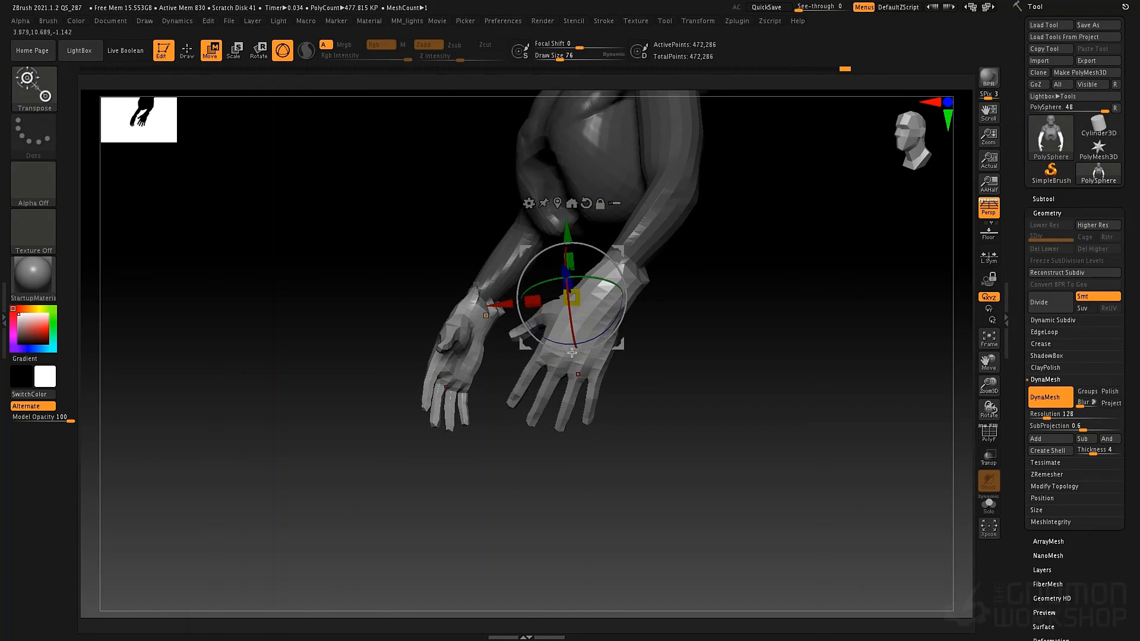
- Return to the Move brush, clear the mask, and inspect the arm and torso polygroups with PolyFrame
key("q")
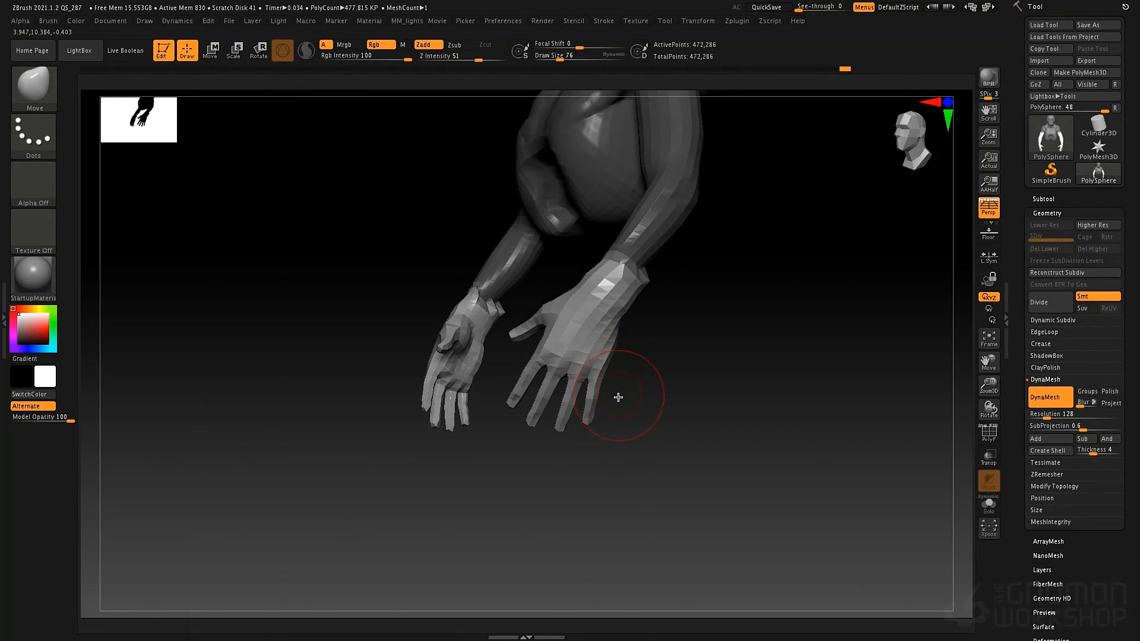
mouse_move(666, 365)
left_mouse_down()
mouse_move(652, 402)
mouse_move(672, 348)
mouse_move(677, 374)
mouse_move(616, 415)
mouse_move(621, 402)
mouse_move(639, 466)
left_mouse_up()
key("ctrl")
left_click_drag(687, 348, 676, 496, "ctrl")
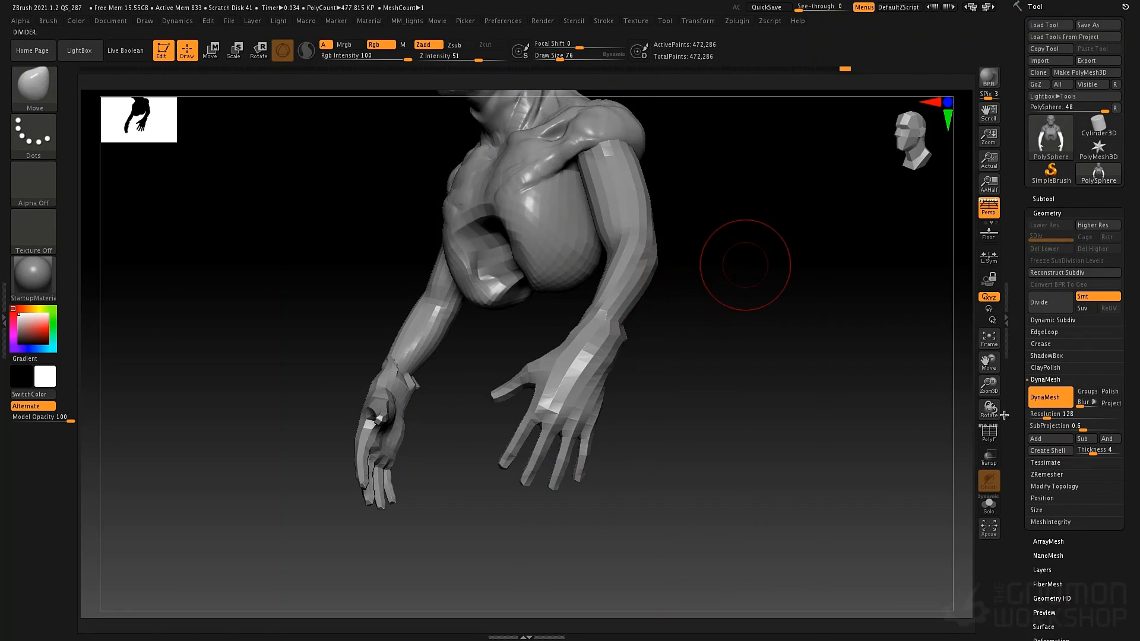
key("shift+f")
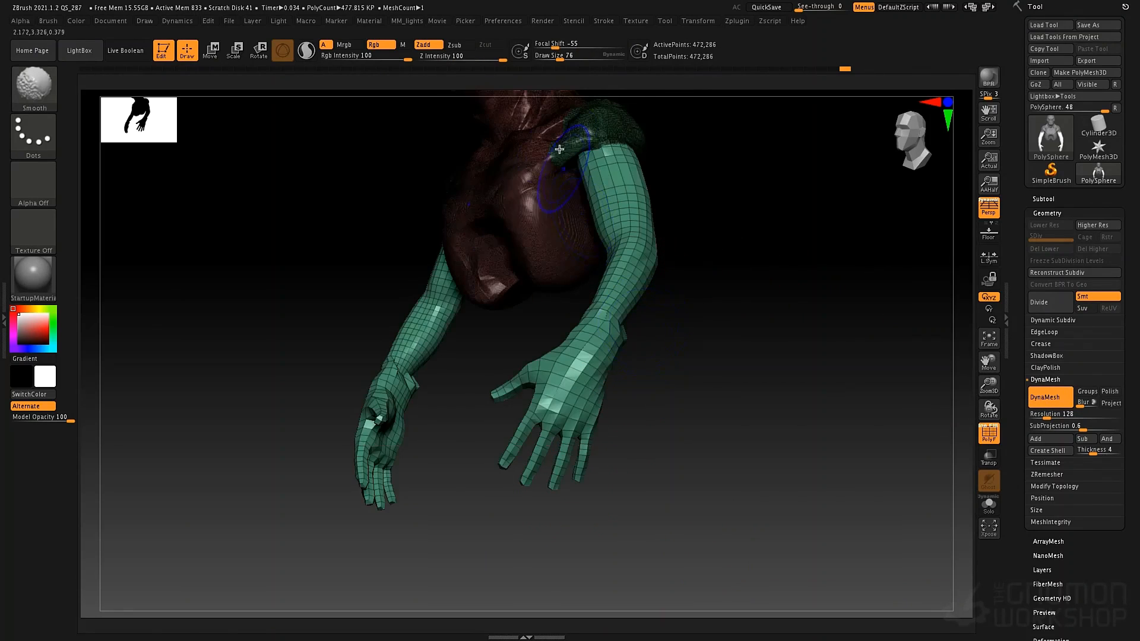
key("shift+f")
- Mask the little and ring fingers at draw size 46 and invert the mask to isolate them
key("space")
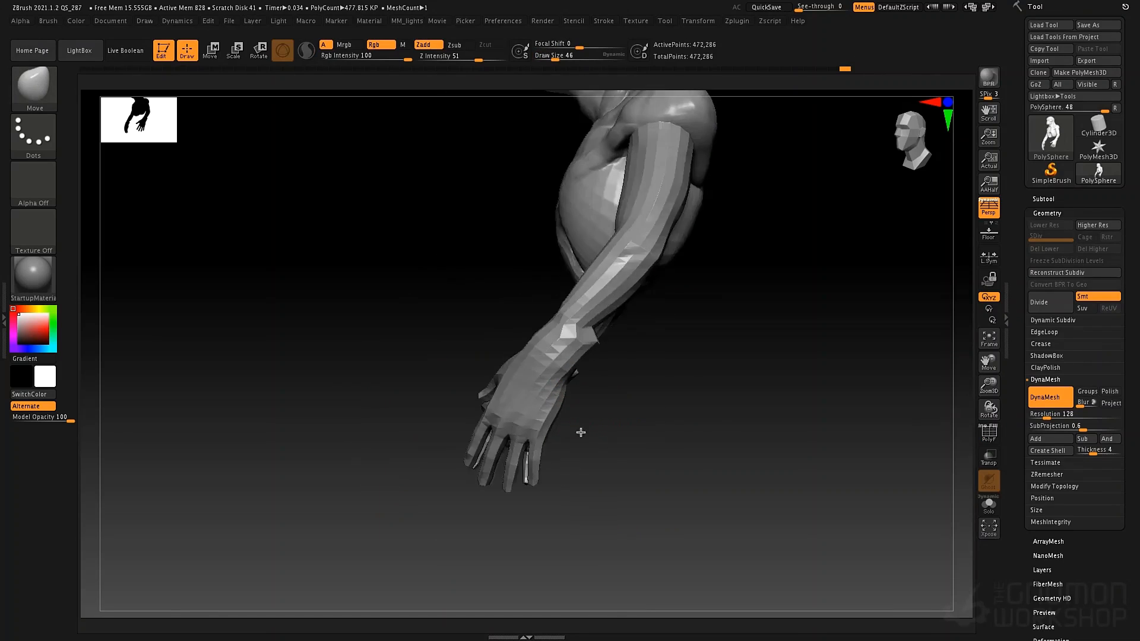
mouse_move(580, 432)
left_mouse_down()
mouse_move(547, 425)
mouse_move(550, 402)
mouse_move(523, 355)
mouse_move(466, 393)
left_mouse_up()
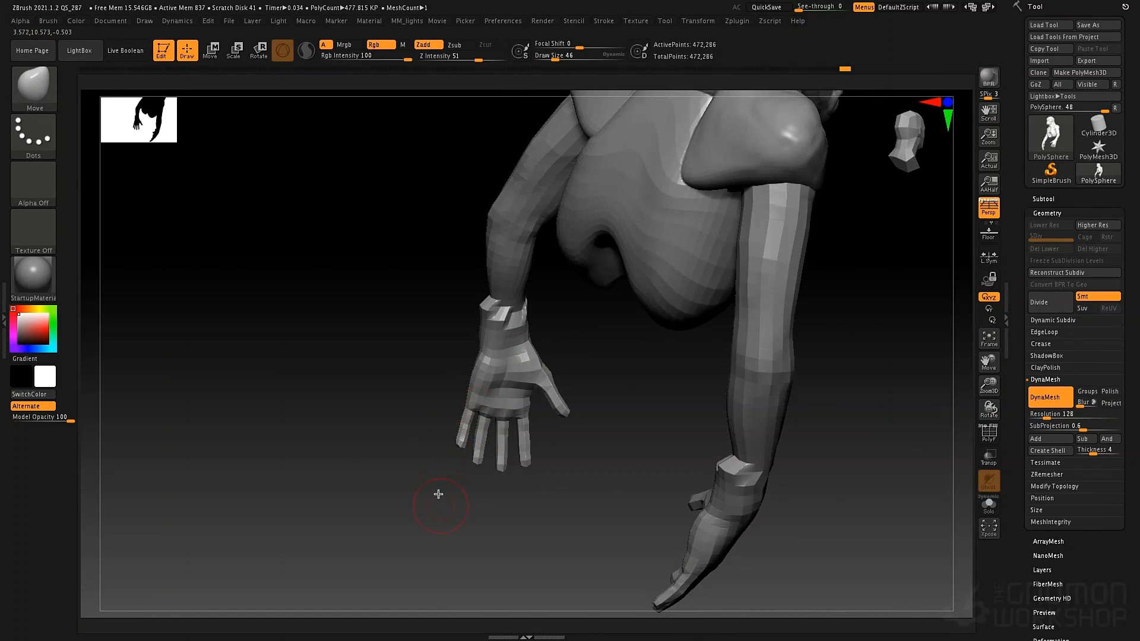
left_click_drag(439, 509, 492, 403, "ctrl")
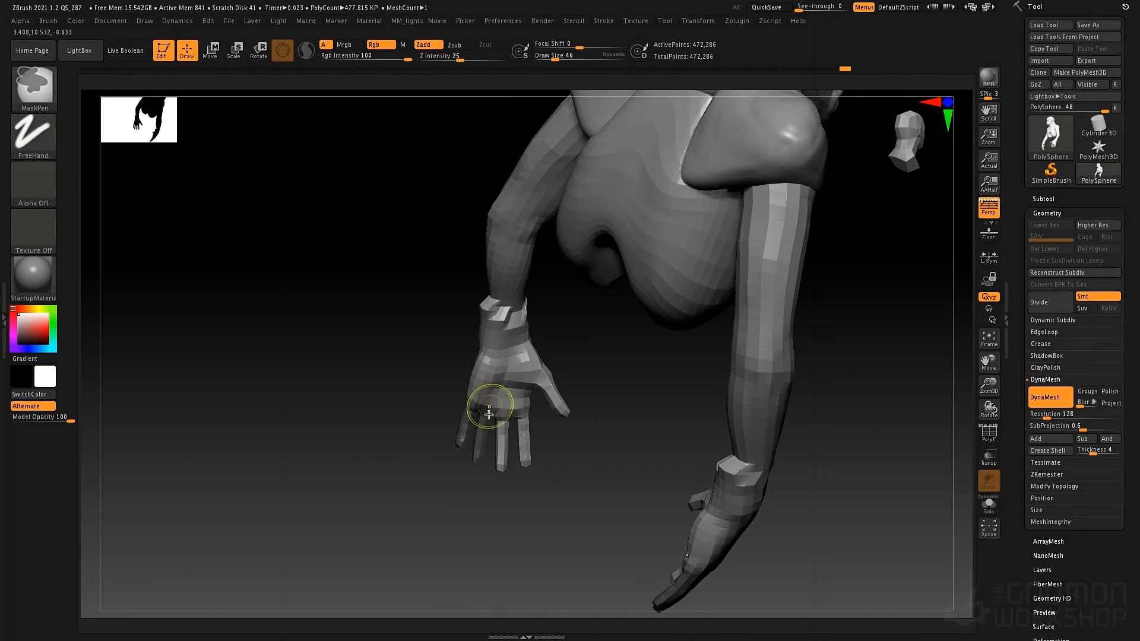
left_click(451, 500, "ctrl")
right_click_drag(482, 429, 469, 406, "ctrl")
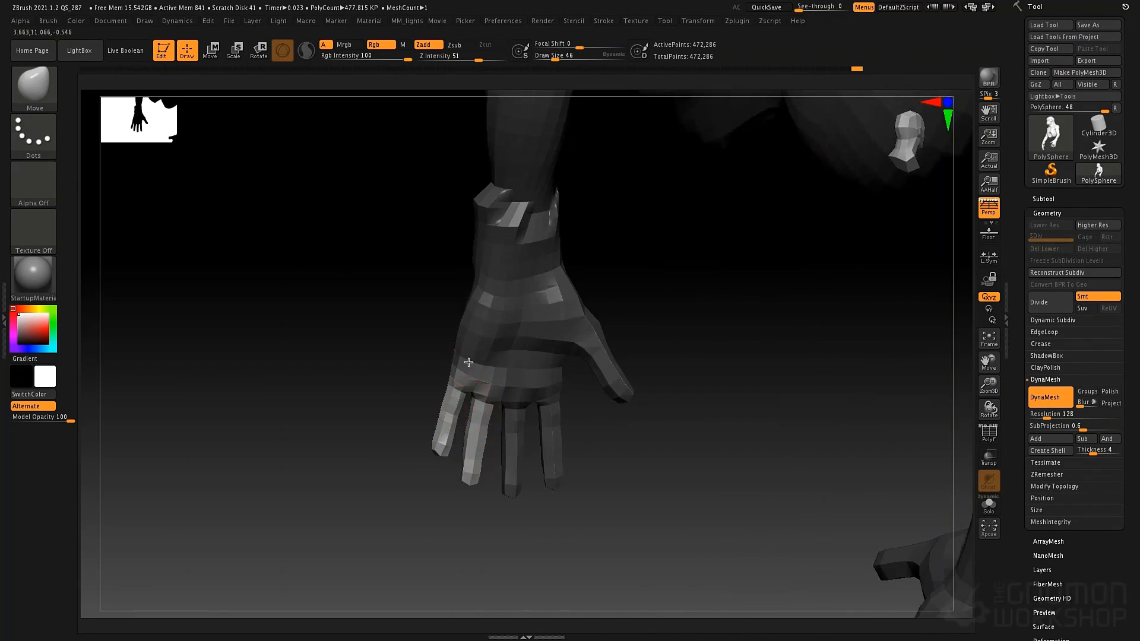
- Thicken the little and ring fingers with the Inflat brush at draw size 106 and clear the mask
key("b")
key("i")
key("n")
key("space")
left_click_drag(482, 386, 491, 386)
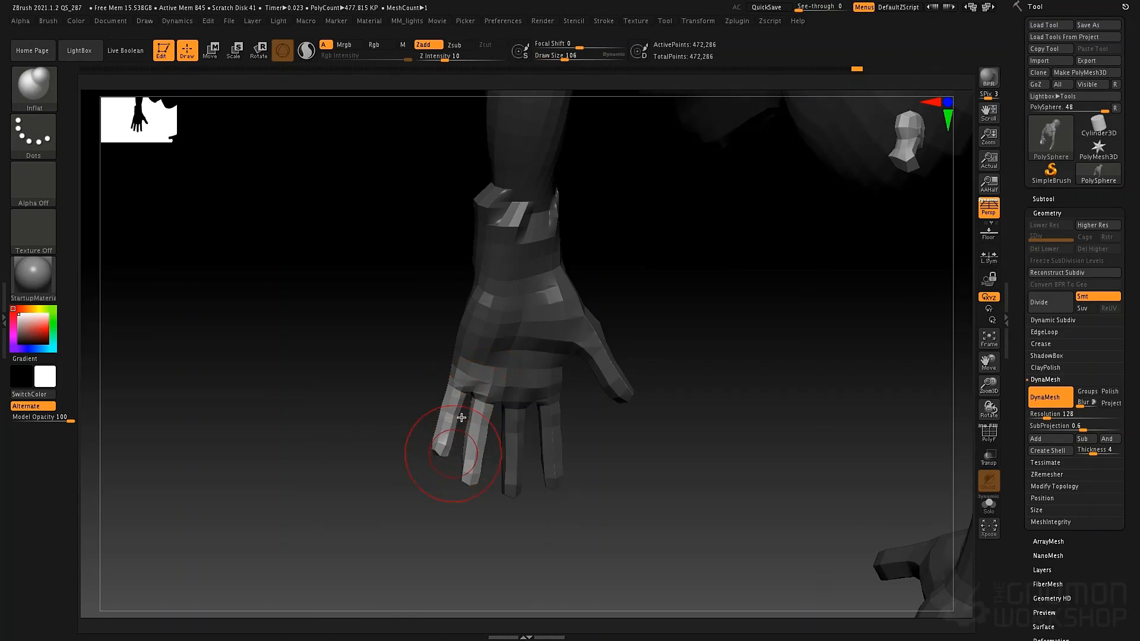
mouse_move(461, 436)
right_mouse_down()
mouse_move(464, 406)
mouse_move(460, 424)
right_mouse_up()
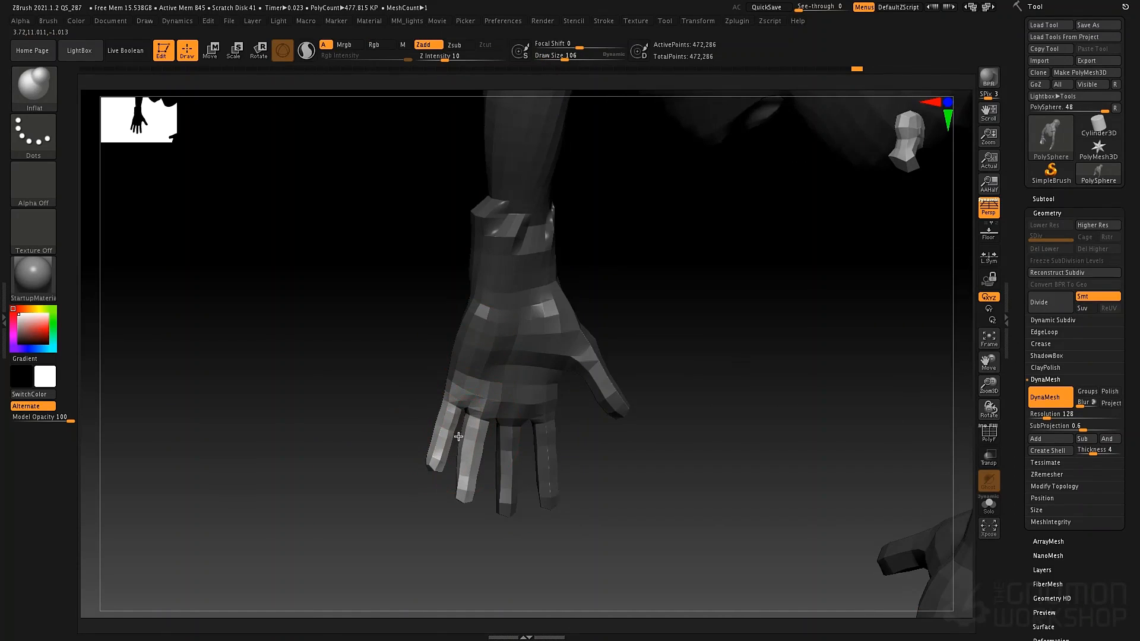
left_click_drag(458, 438, 453, 456)
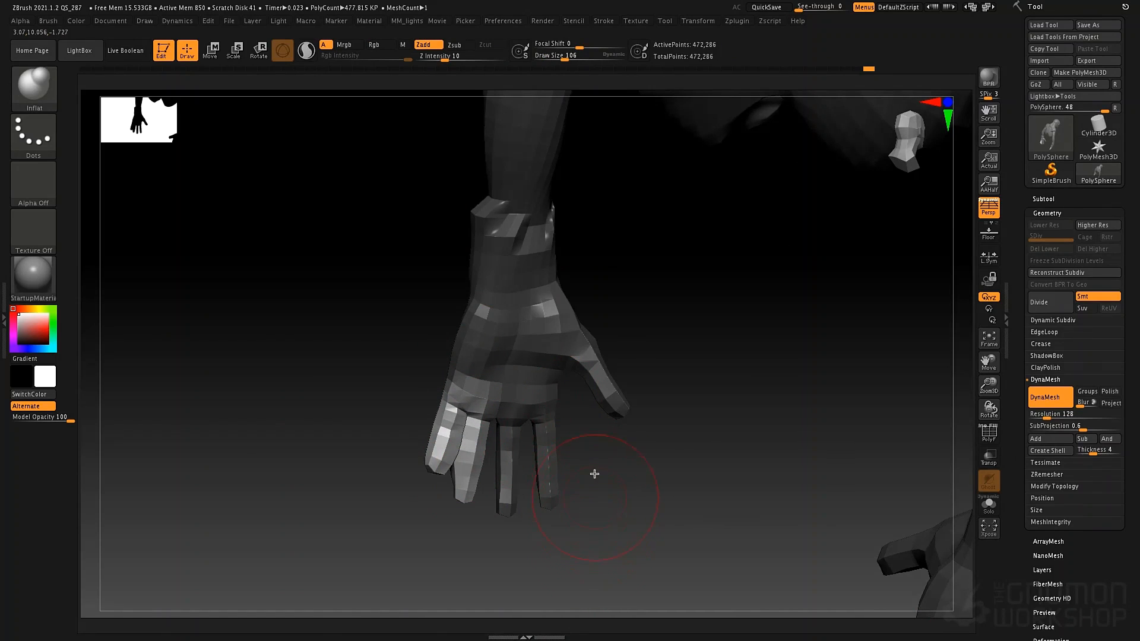
left_click_drag(590, 460, 625, 521, "ctrl")
- Mask everything except the middle and index fingers and thicken these two with the Inflat brush
right_click_drag(588, 474, 572, 454)
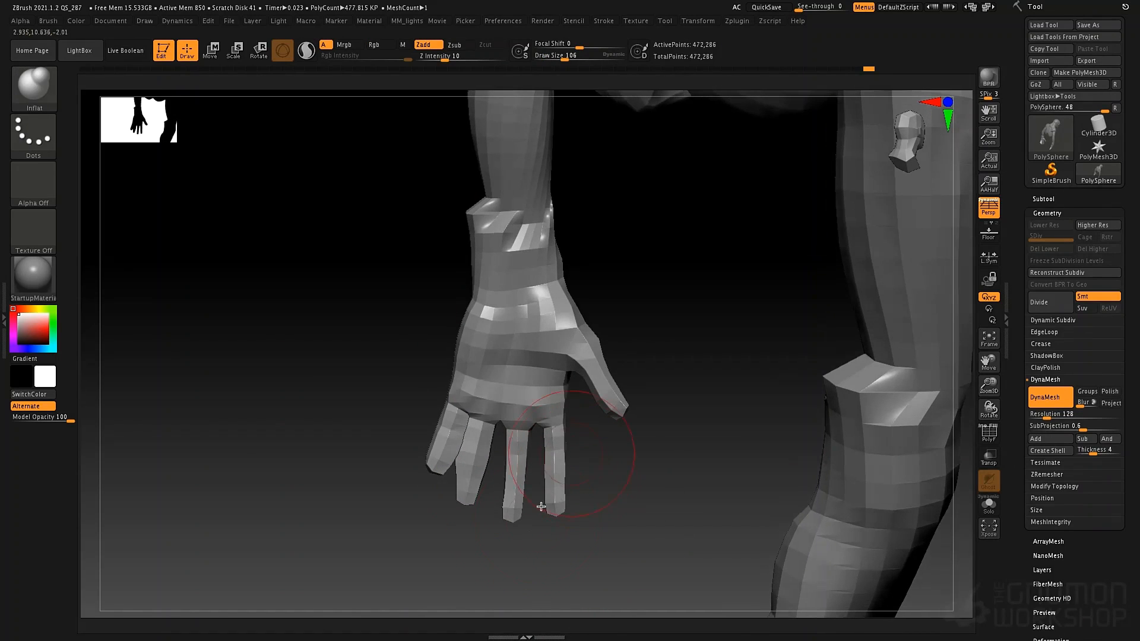
mouse_move(496, 558)
left_mouse_down("ctrl")
mouse_move(546, 418)
mouse_move(573, 404)
left_mouse_up("ctrl")
left_click(534, 432, "ctrl")
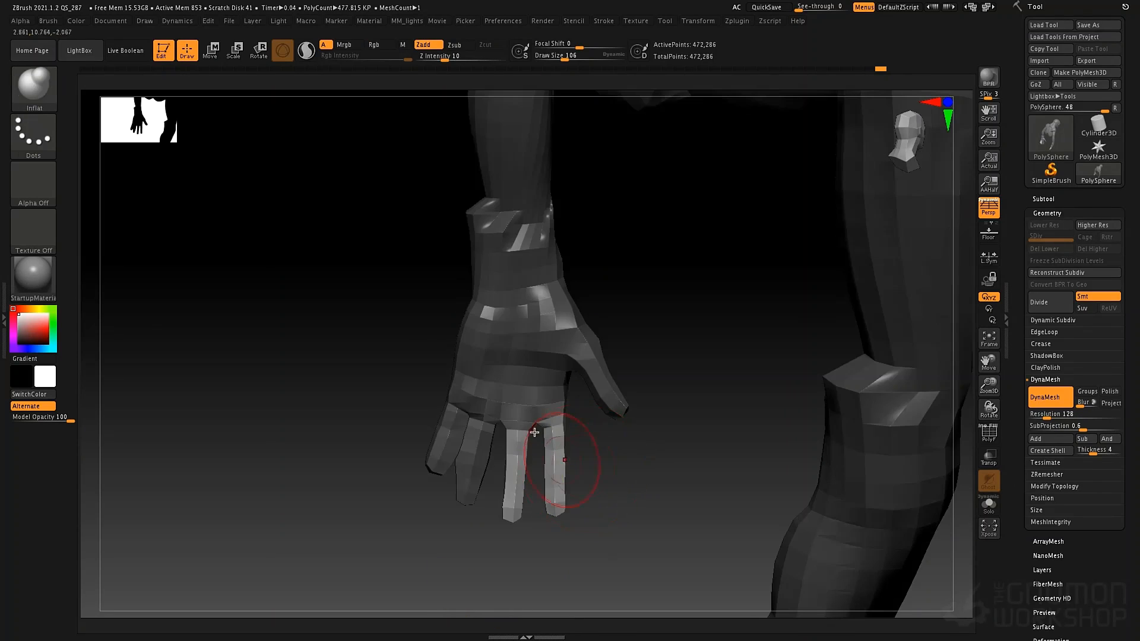
mouse_move(539, 437)
right_mouse_down()
mouse_move(542, 448)
mouse_move(548, 410)
mouse_move(542, 432)
mouse_move(533, 430)
mouse_move(539, 449)
mouse_move(546, 431)
right_mouse_up()
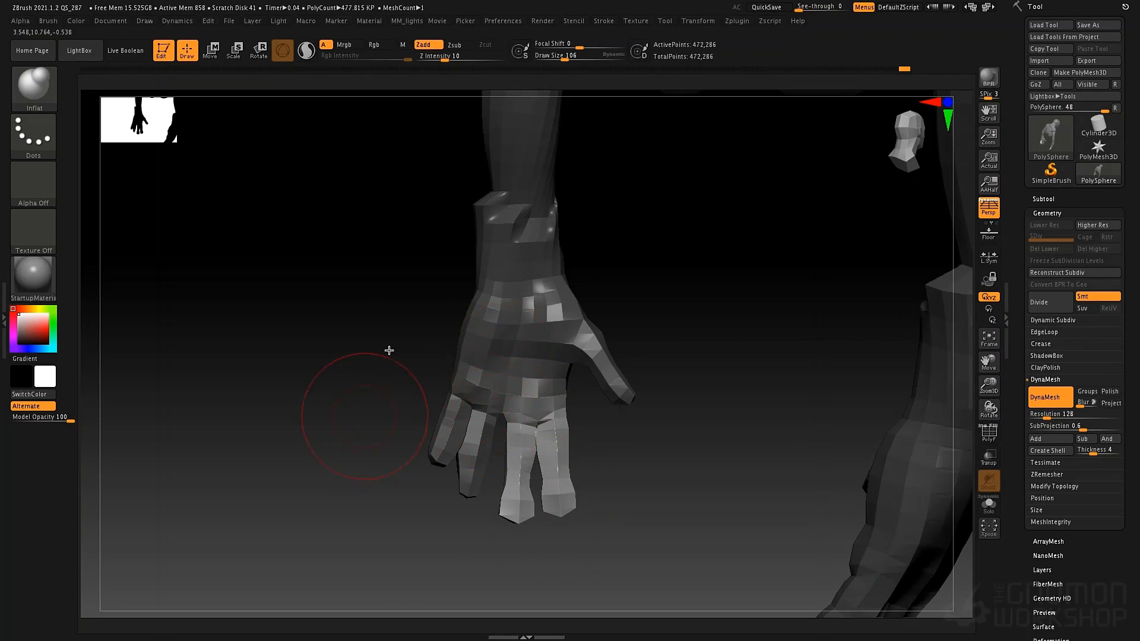
- Mask the hand down to the finger bases so only the outer parts of the middle and index fingers stay free
left_click_drag(366, 249, 674, 442, "ctrl+shift")
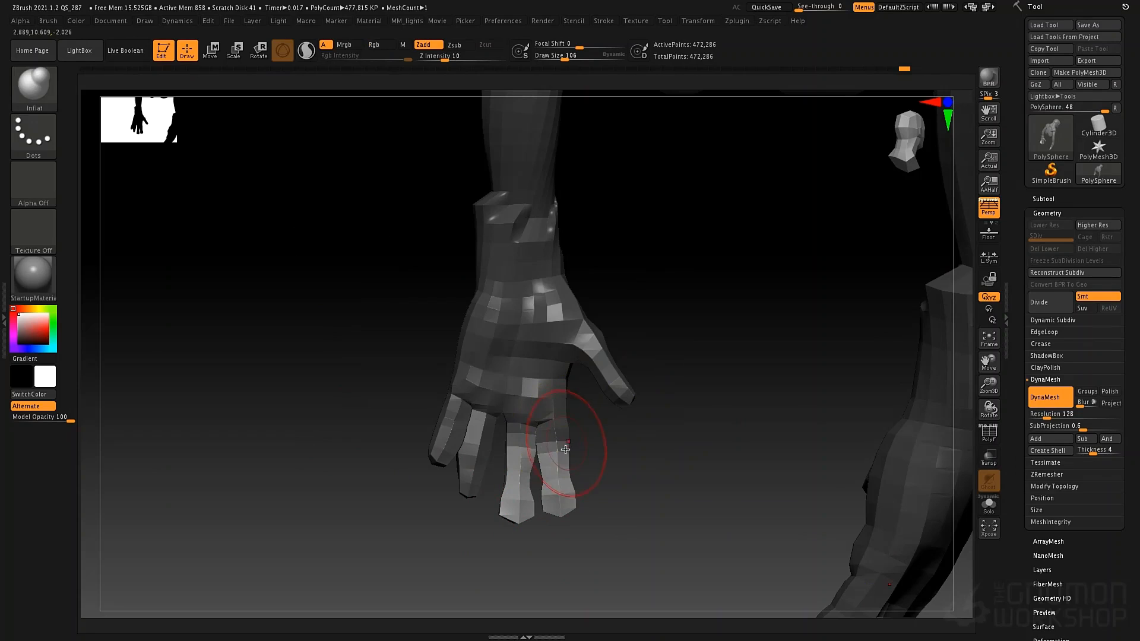
key("w")
left_click_drag(637, 325, 586, 465, "ctrl")
key("ctrl+z")
left_click_drag(628, 326, 573, 478, "ctrl")
- Align the transform gizmo with the middle and index fingers and move their unmasked parts outward to lengthen them
mouse_move(700, 446)
left_mouse_down()
mouse_move(746, 440)
mouse_move(593, 470)
mouse_move(687, 453)
mouse_move(771, 458)
mouse_move(618, 458)
mouse_move(707, 434)
mouse_move(721, 442)
left_mouse_up()
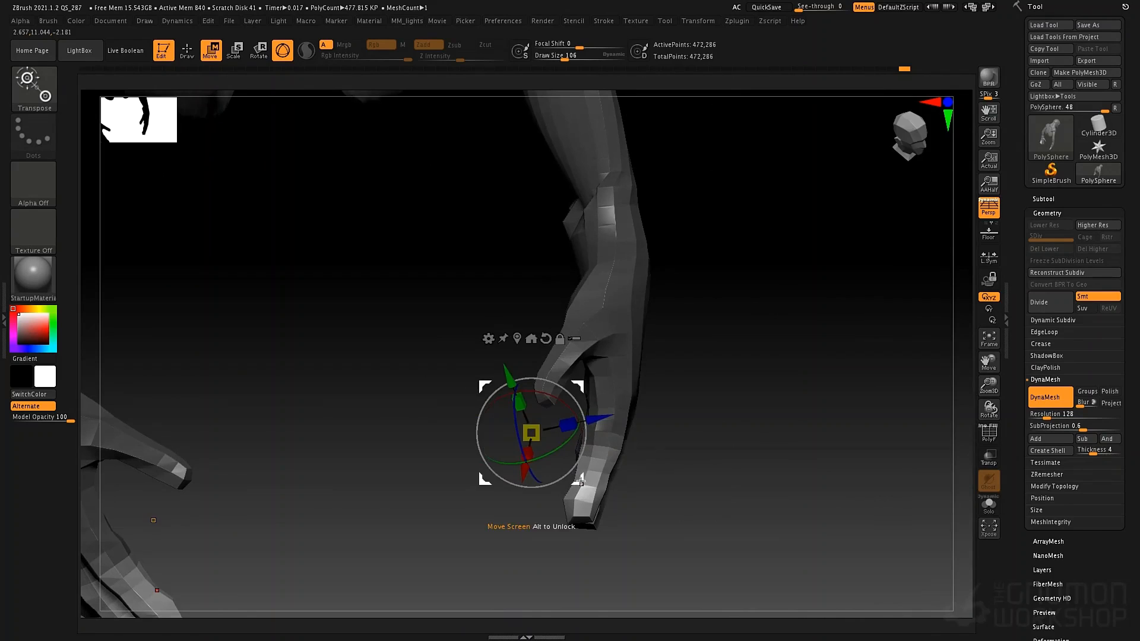
left_click_drag(575, 481, 653, 467, "alt")
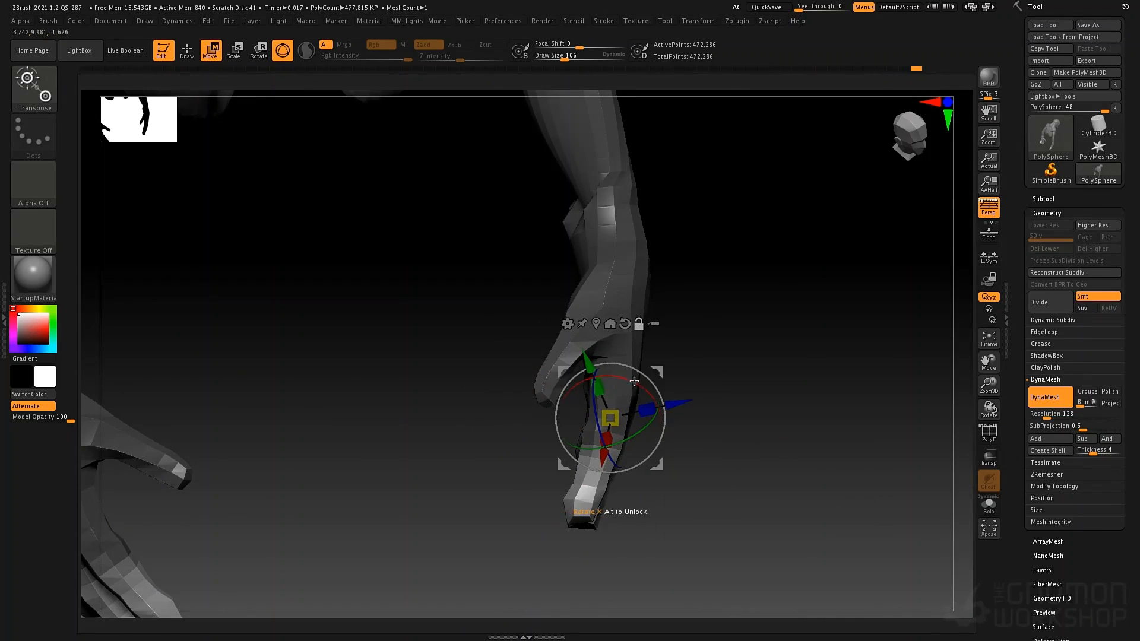
left_click_drag(640, 390, 648, 398)
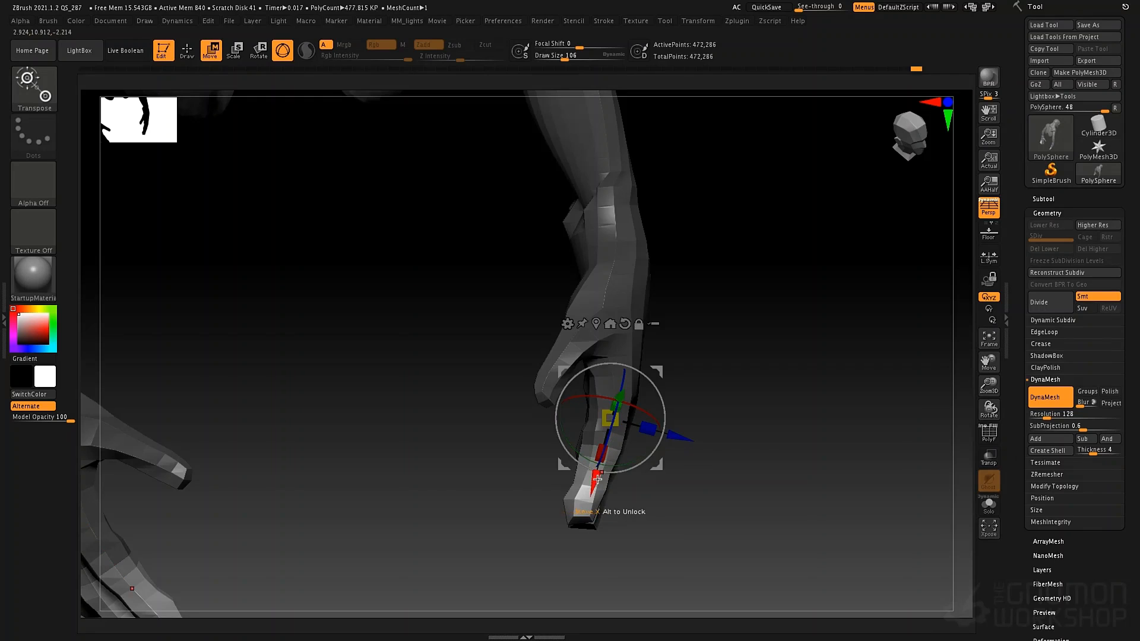
left_click_drag(601, 473, 598, 488)
left_click_drag(734, 399, 688, 438)
- Return to the Inflat brush at draw size 65 and clear the mask
key("q")
key("space")
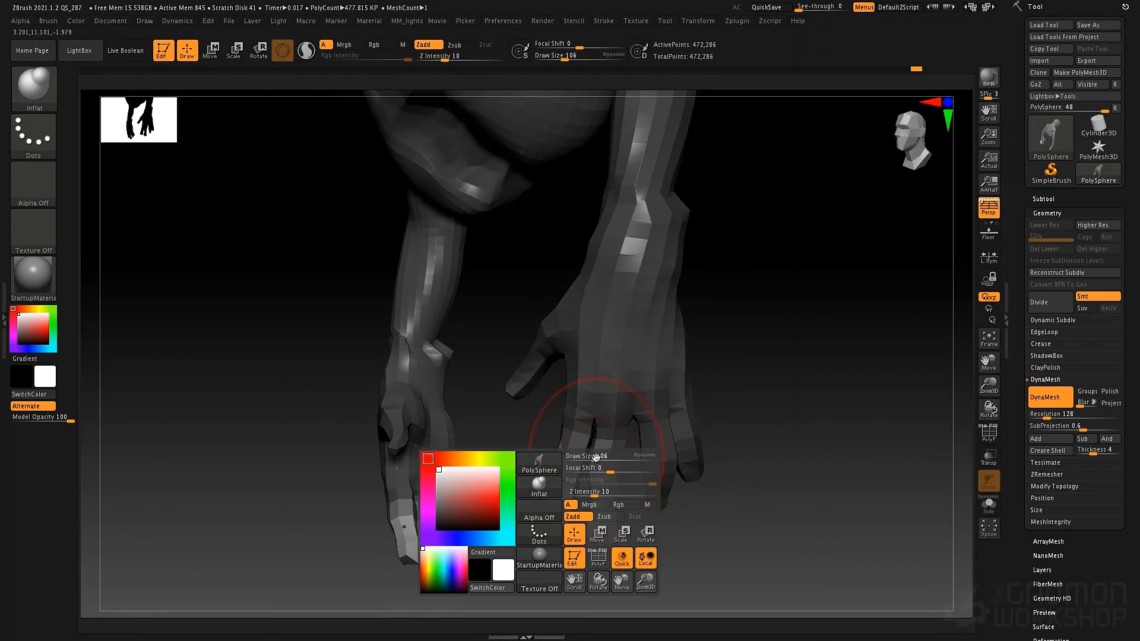
left_click_drag(597, 457, 589, 456)
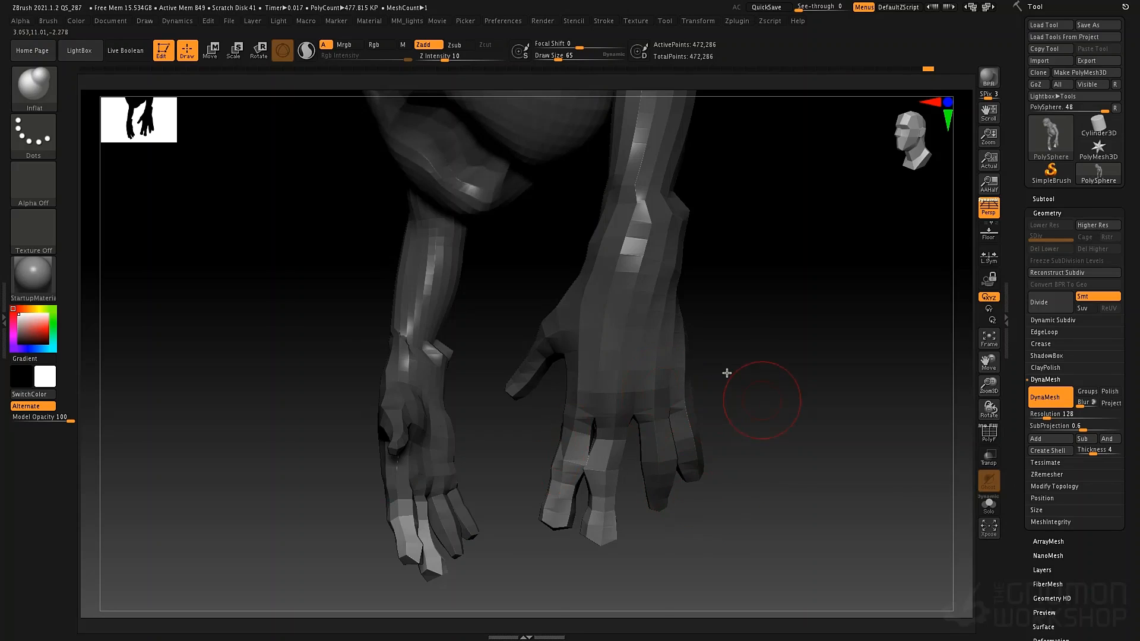
left_click_drag(727, 373, 620, 427)
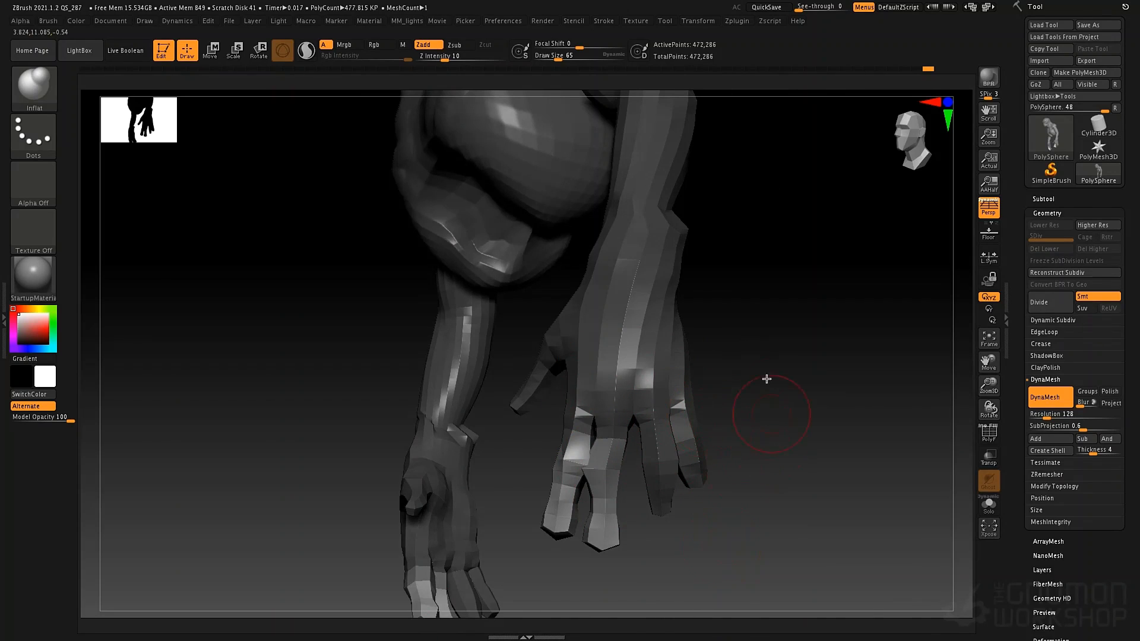
left_click_drag(770, 368, 823, 580, "ctrl")
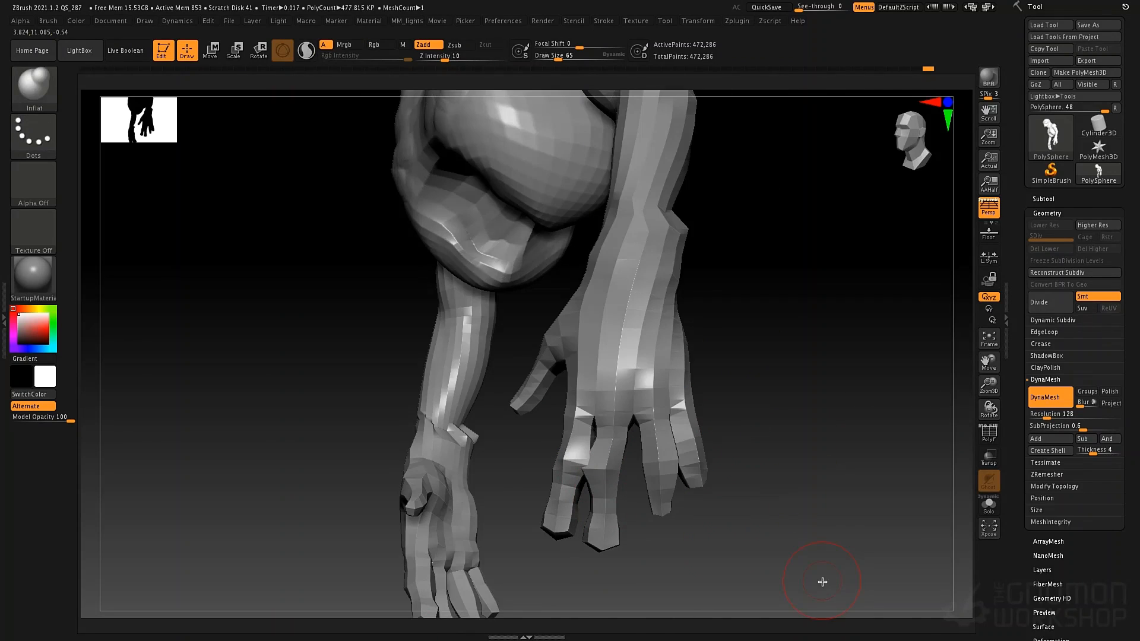
- Rebuild the body mesh with DynaMesh and check the new topology with PolyFrame
mouse_move(767, 385)
left_mouse_down("ctrl")
mouse_move(824, 587)
mouse_move(804, 613)
left_mouse_up("ctrl")
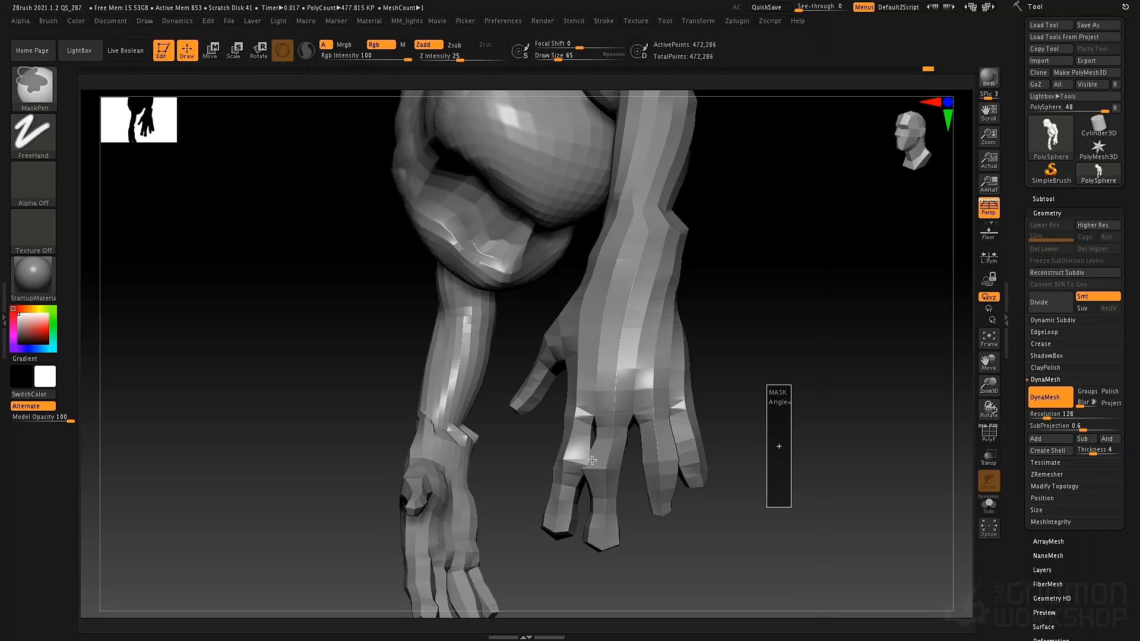
left_click_drag(791, 507, 792, 508, "ctrl")
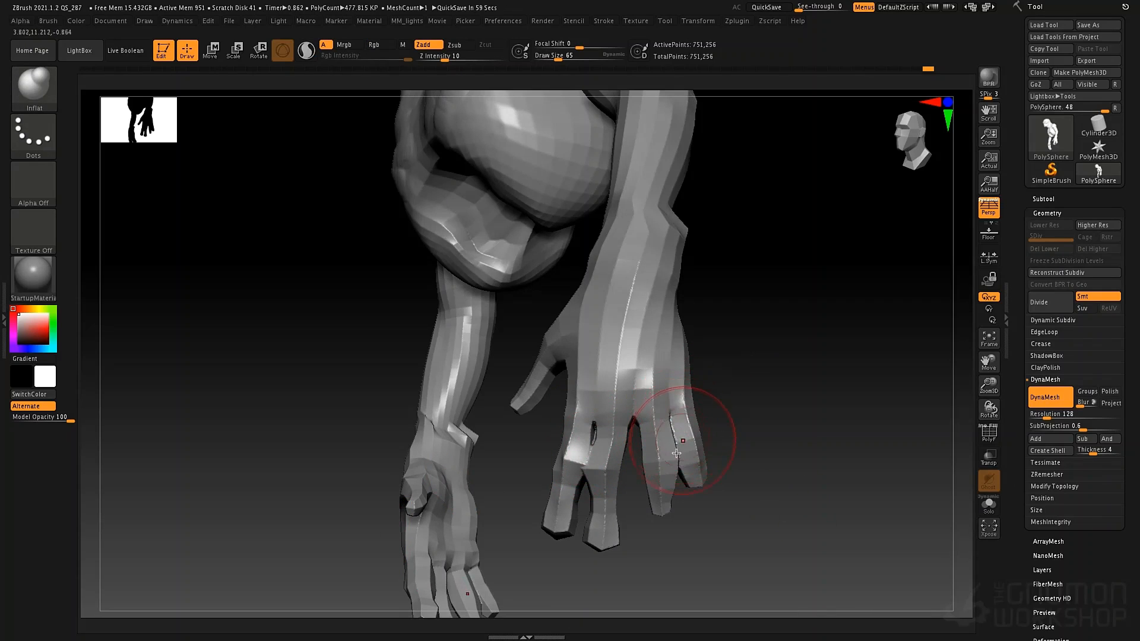
key("shift+f")
key("shift+f")
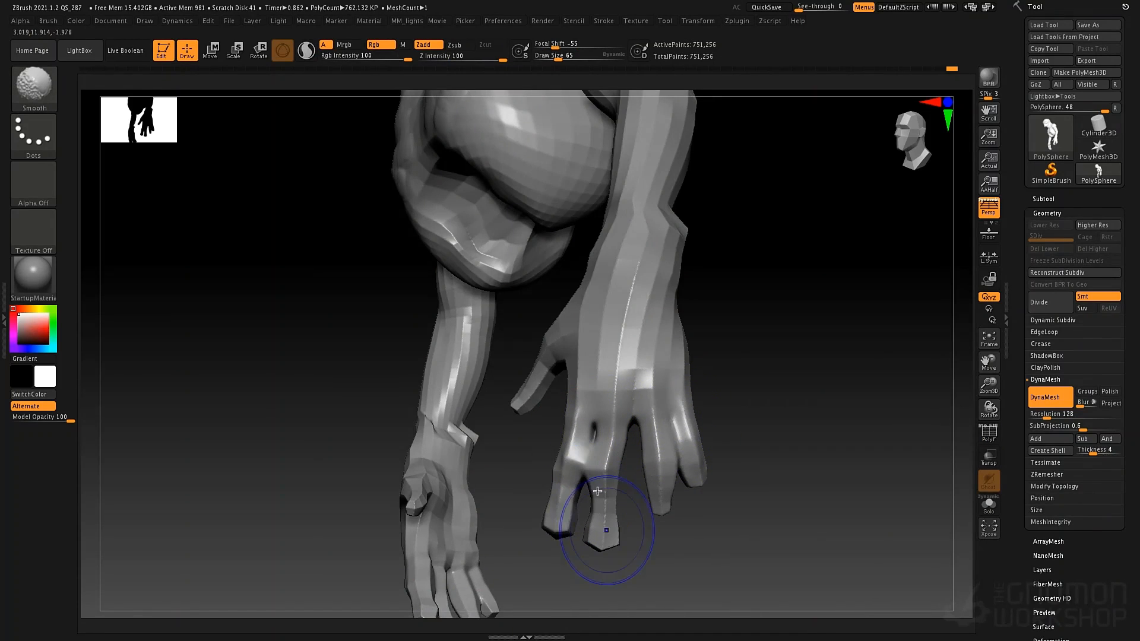
- Smooth the fingers and swell the thumb tip and fingertips into rounded pads with the Inflat brush
mouse_move(608, 426)
left_mouse_down()
mouse_move(604, 449)
mouse_move(599, 437)
left_mouse_up()
right_click_drag(605, 428, 546, 382)
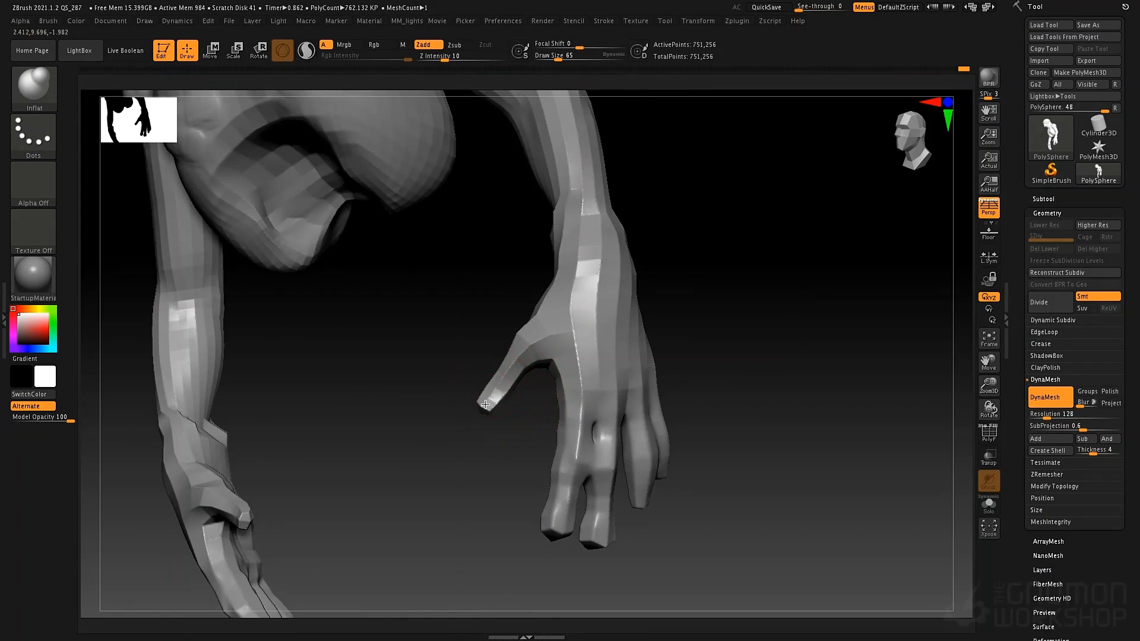
left_click_drag(482, 407, 495, 395)
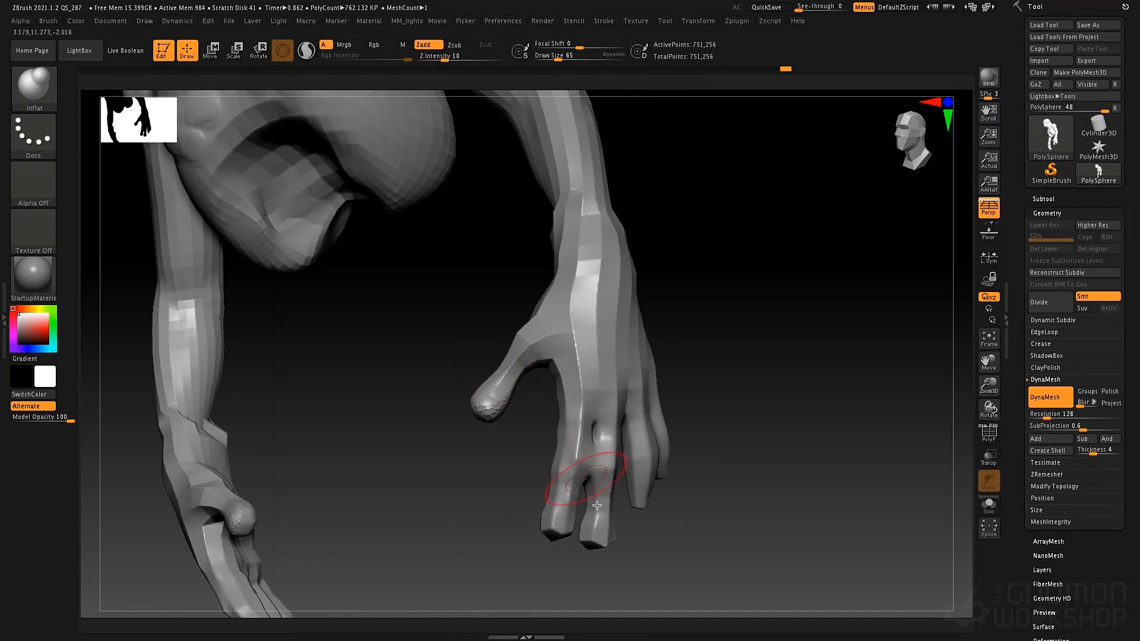
left_click_drag(551, 521, 555, 528)
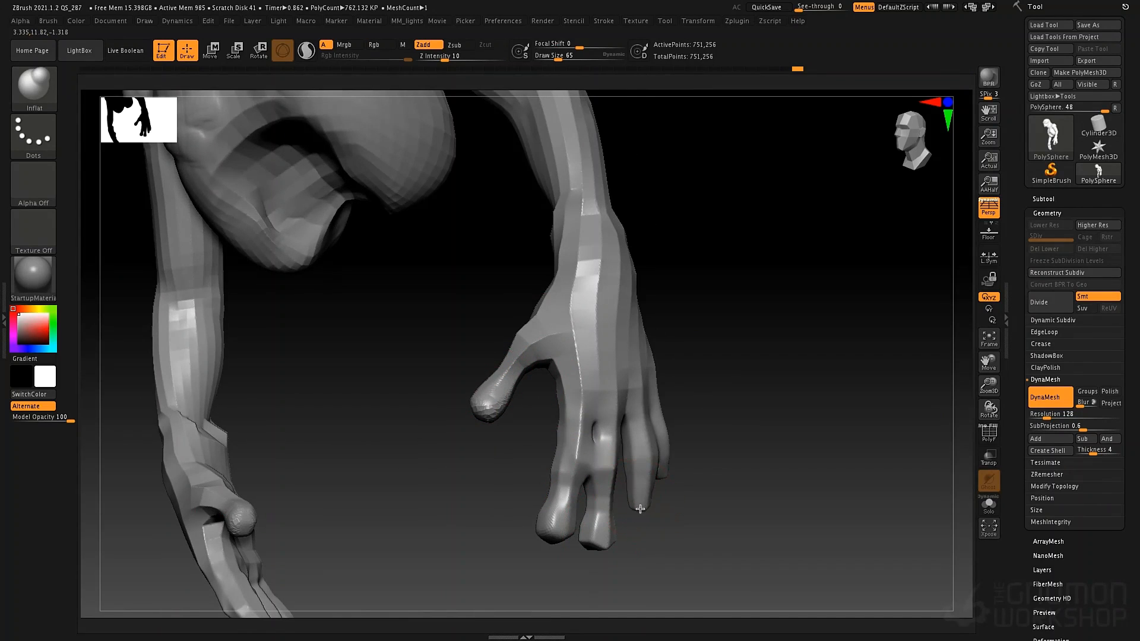
right_click_drag(660, 457, 656, 486)
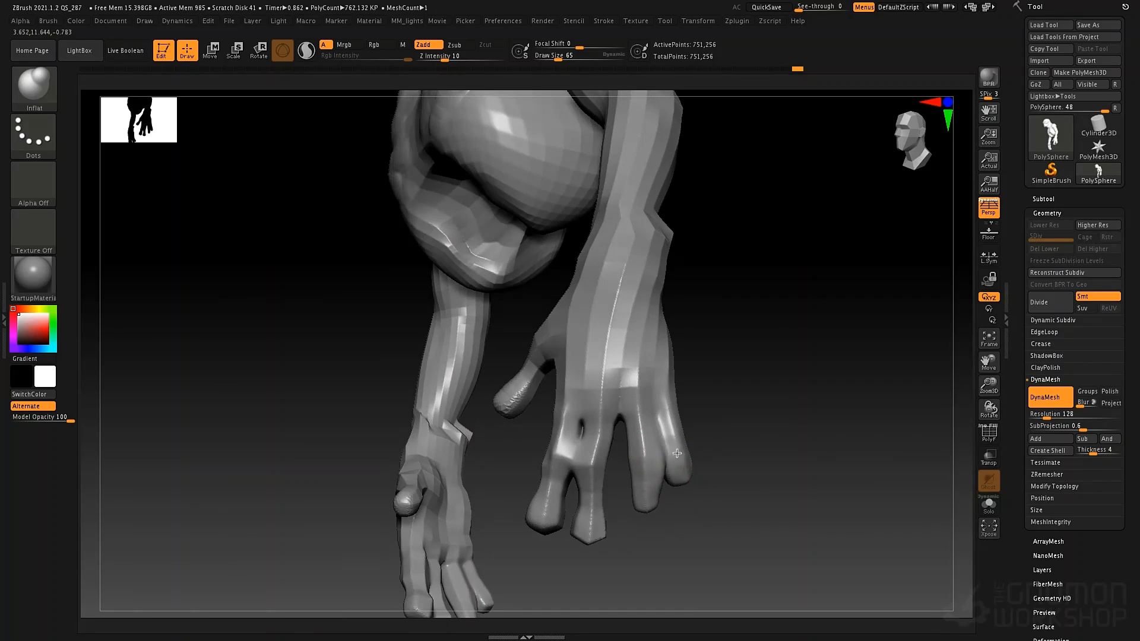
- Build up the upper forearm with the ClayTubes brush at draw size 40
right_click_drag(727, 368, 592, 356, "ctrl")
mouse_move(592, 356)
right_mouse_down("alt")
mouse_move(523, 314)
mouse_move(509, 389)
right_mouse_up("alt")
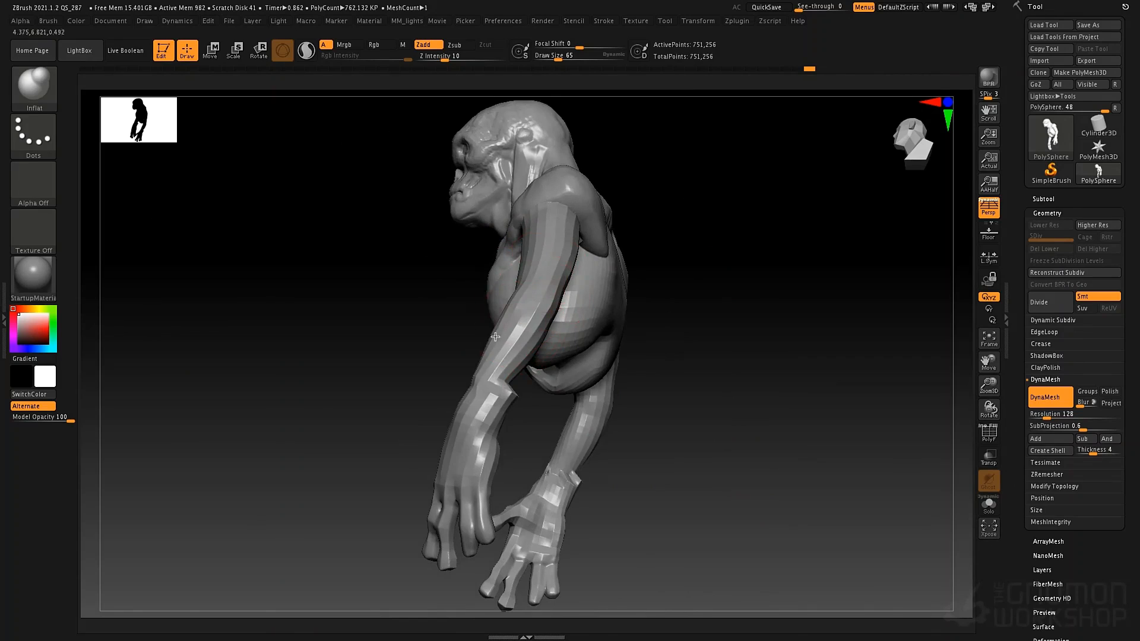
key("b")
key("c")
key("t")
key("space")
mouse_move(510, 348)
left_mouse_down()
mouse_move(514, 375)
mouse_move(526, 324)
left_mouse_up()
- Add a small bony bump at the back of the elbow with ClayTubes at draw size 25
right_click_drag(579, 359, 511, 388)
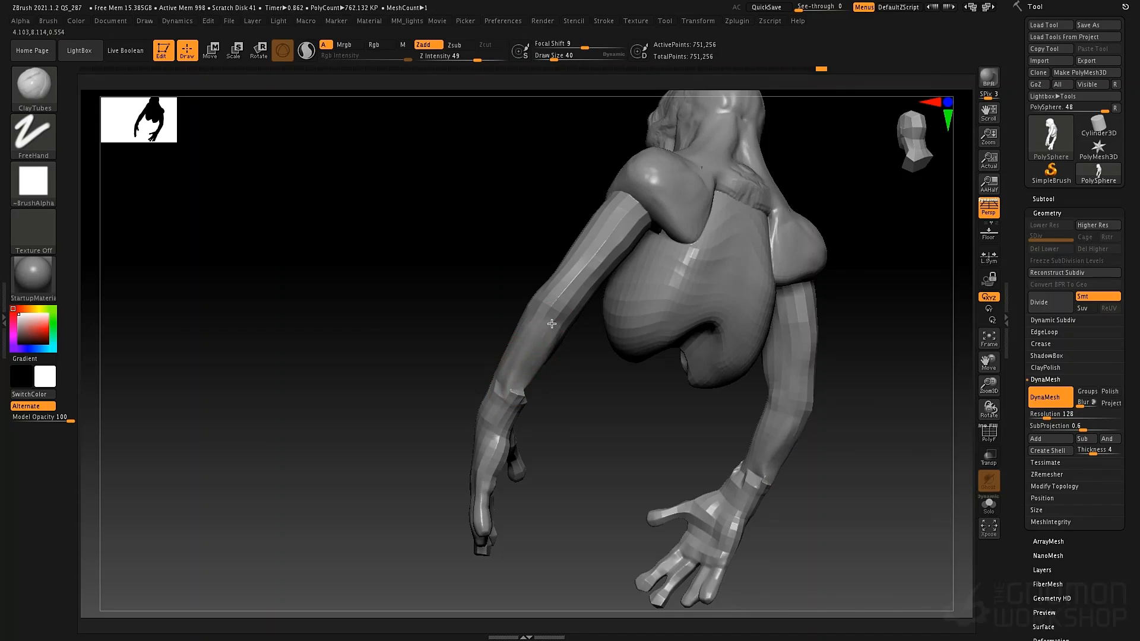
key("space")
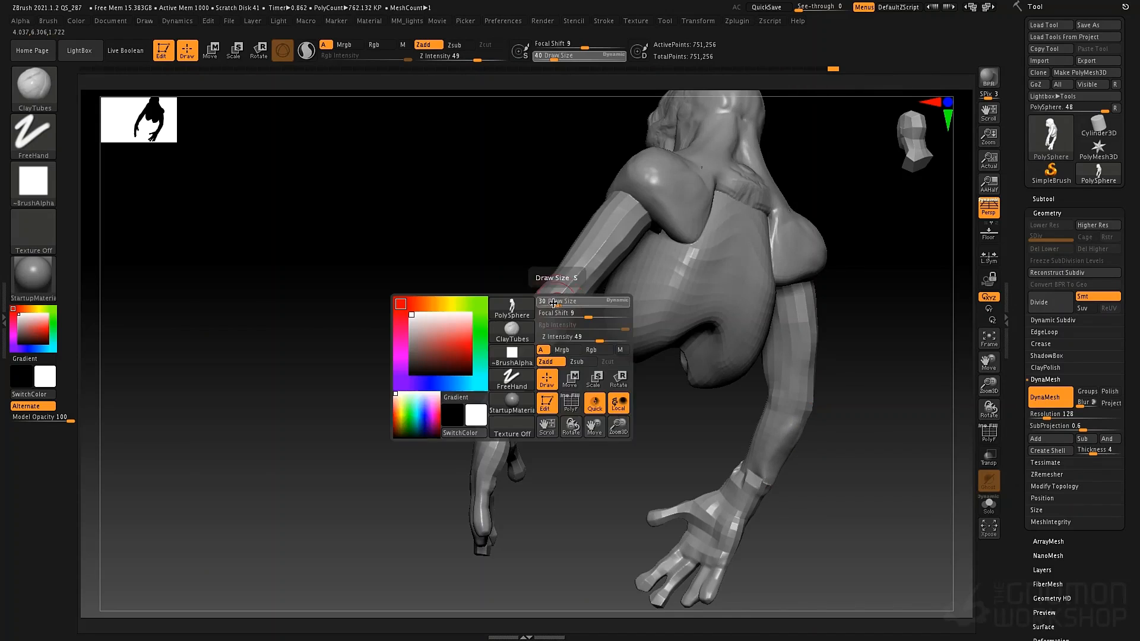
left_click_drag(556, 302, 552, 302)
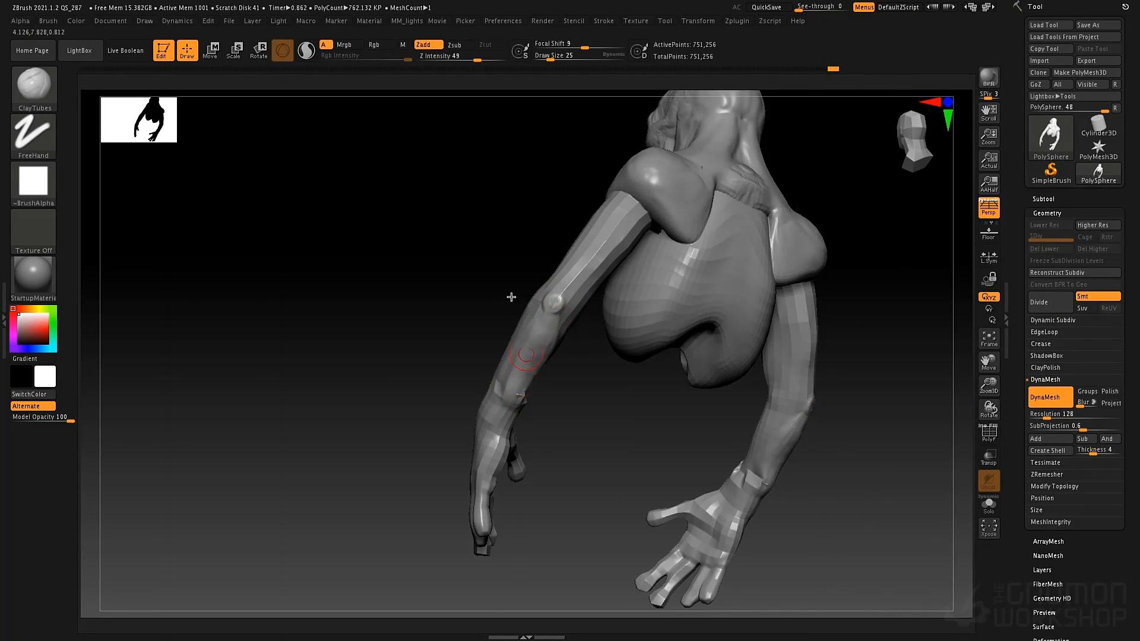
- Set the ClayTubes draw size to 49 and smooth the inner forearm toward the wrist
mouse_move(512, 297)
left_mouse_down()
mouse_move(564, 309)
mouse_move(565, 387)
mouse_move(600, 373)
left_mouse_up()
key("space")
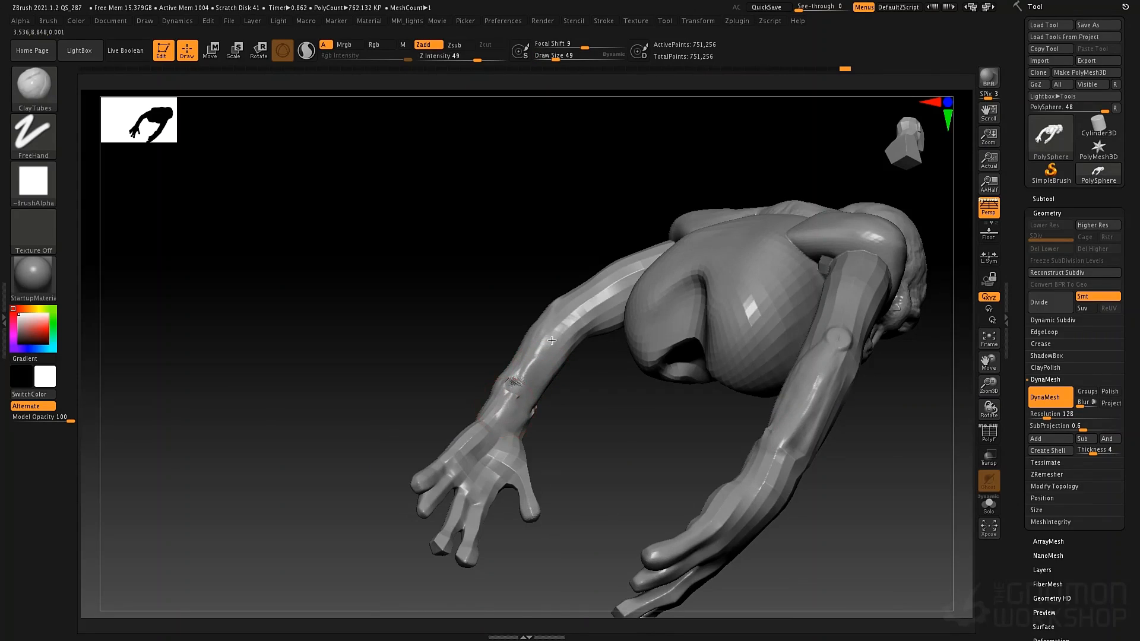
left_click_drag(531, 372, 521, 391, "shift")
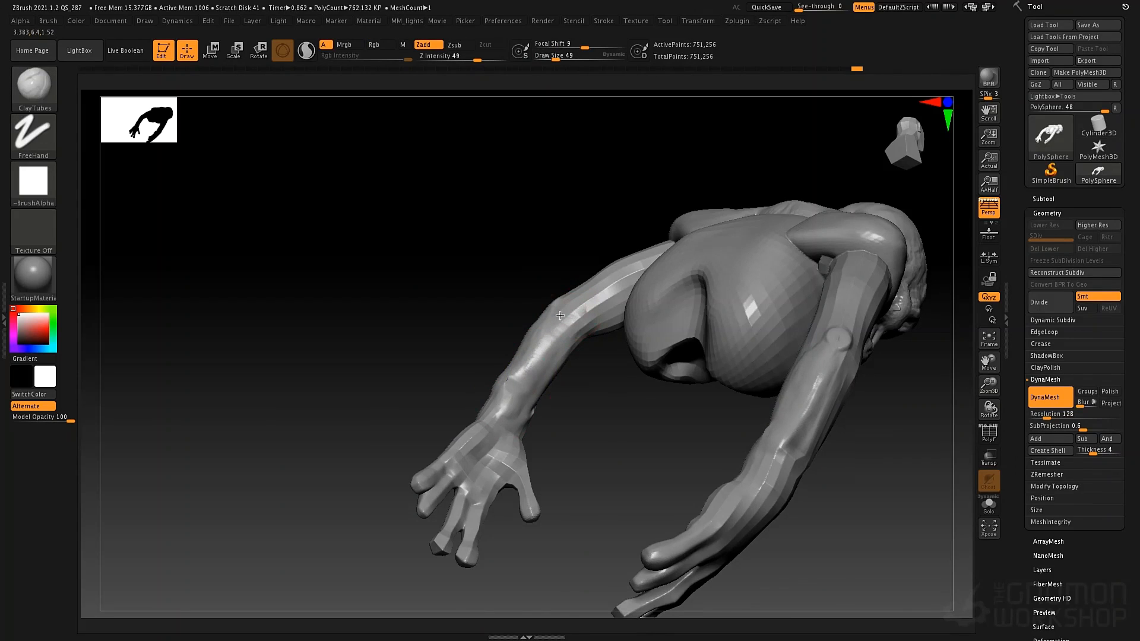
- Build up the elbow and inner forearm with ClayTubes, blending them into the upper arm
mouse_move(580, 362)
left_mouse_down()
mouse_move(661, 369)
mouse_move(666, 265)
mouse_move(642, 265)
mouse_move(537, 318)
left_mouse_up()
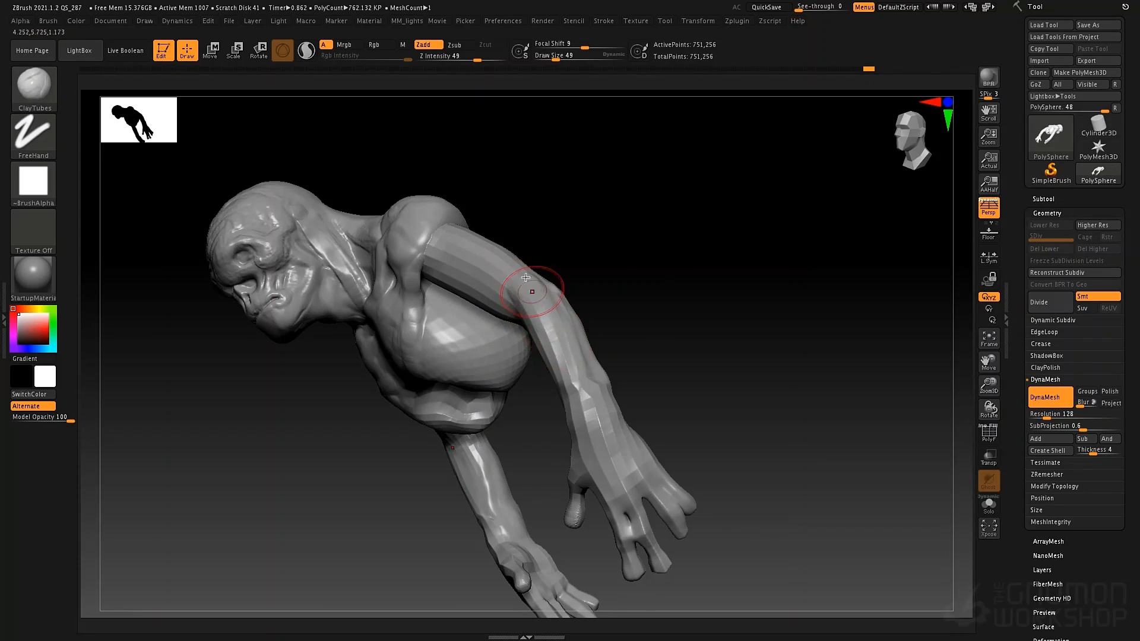
left_click_drag(590, 233, 590, 234)
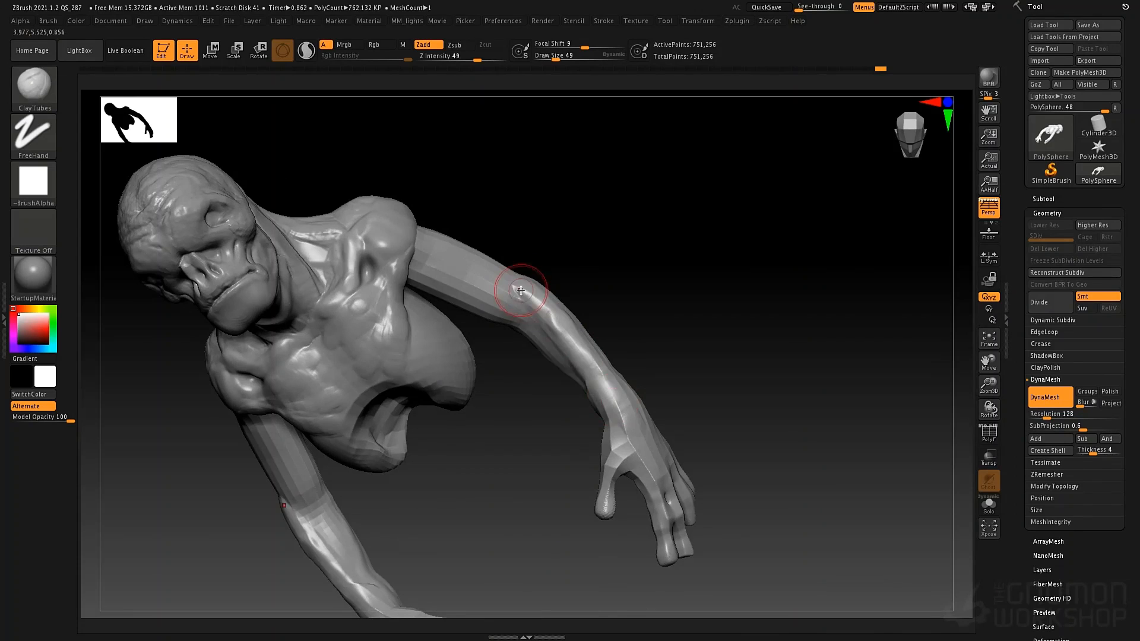
mouse_move(566, 212)
left_mouse_down()
mouse_move(553, 314)
mouse_move(529, 252)
mouse_move(522, 372)
mouse_move(599, 351)
mouse_move(615, 458)
mouse_move(689, 302)
left_mouse_up()
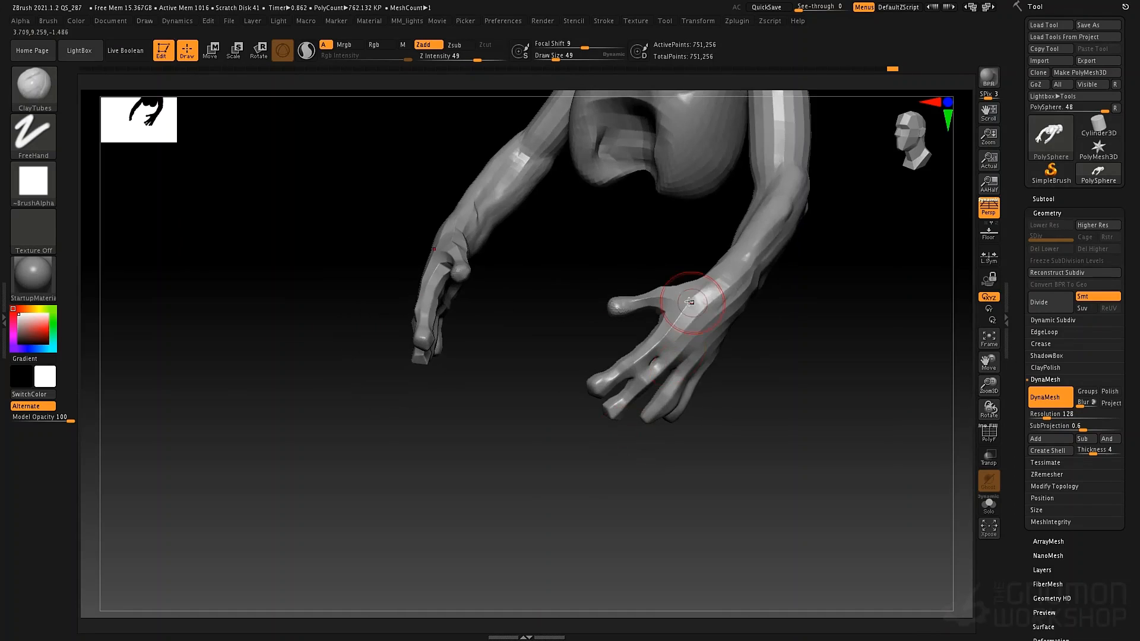
left_click_drag(500, 379, 600, 304)
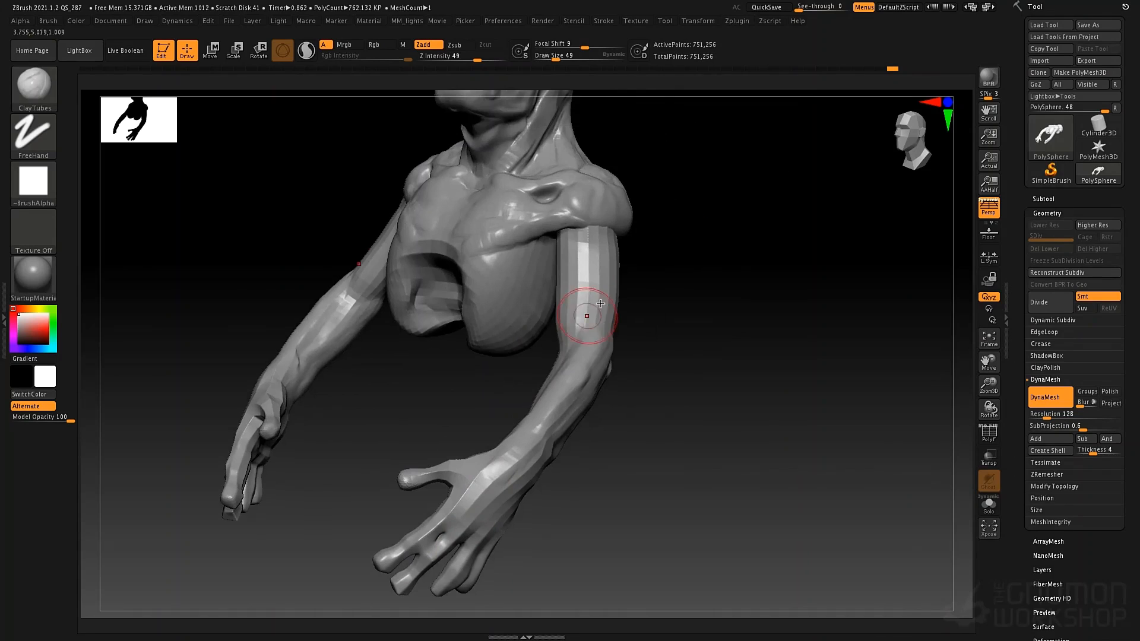
- Sculpt long muscle forms along the outer forearm from elbow to wrist with ClayTubes at draw size 32
mouse_move(546, 449)
left_mouse_down()
mouse_move(521, 386)
mouse_move(521, 458)
left_mouse_up()
key("ctrl")
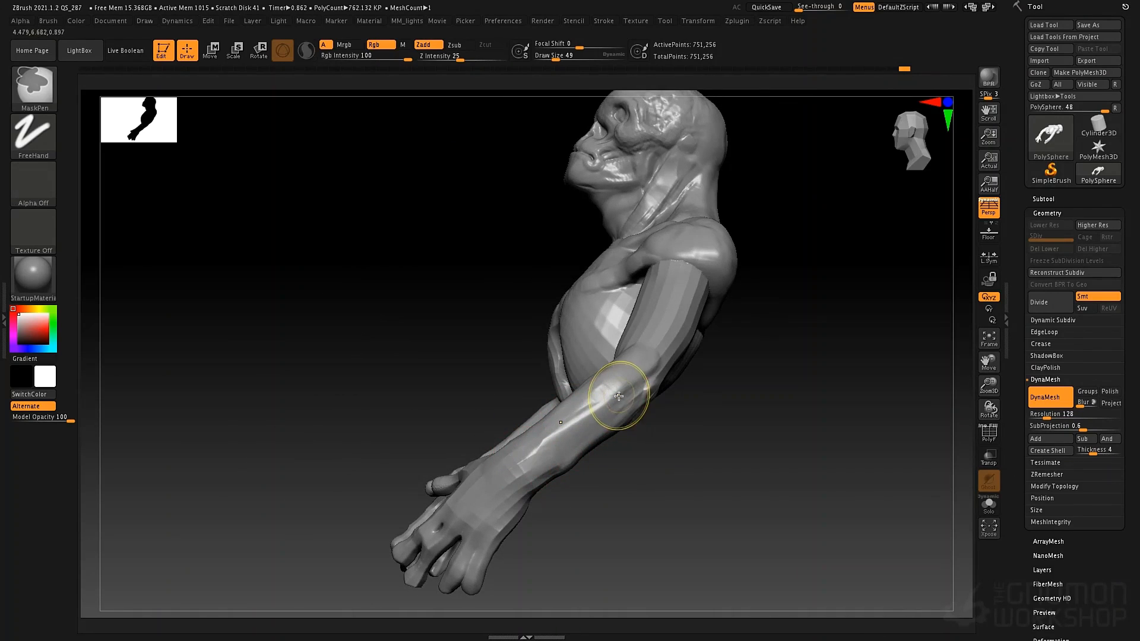
key("space")
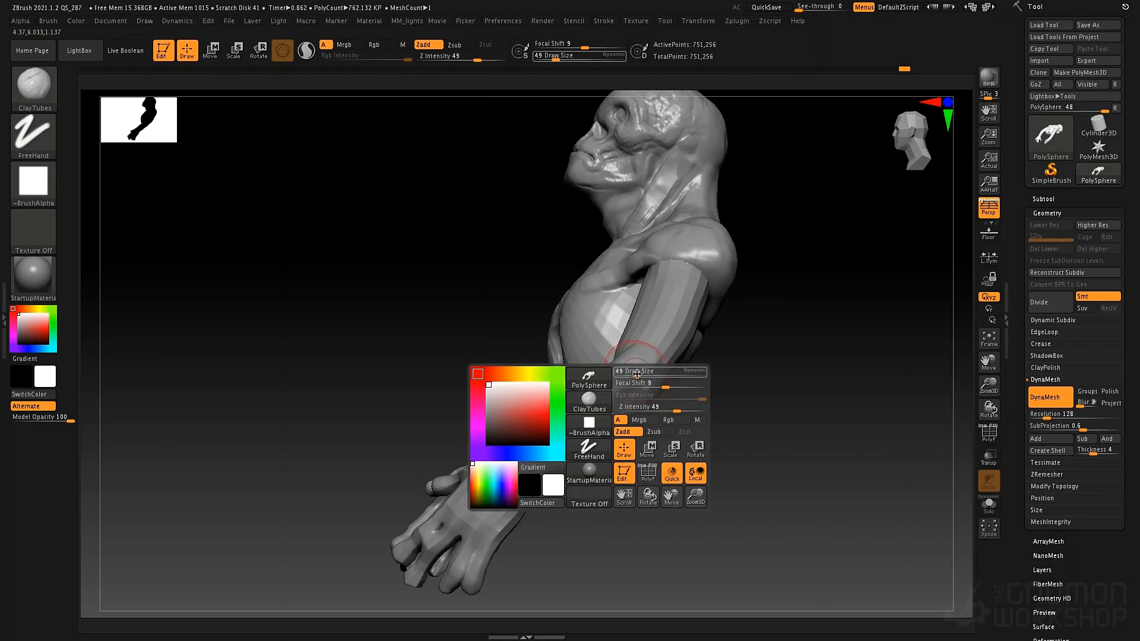
left_click_drag(640, 376, 634, 375)
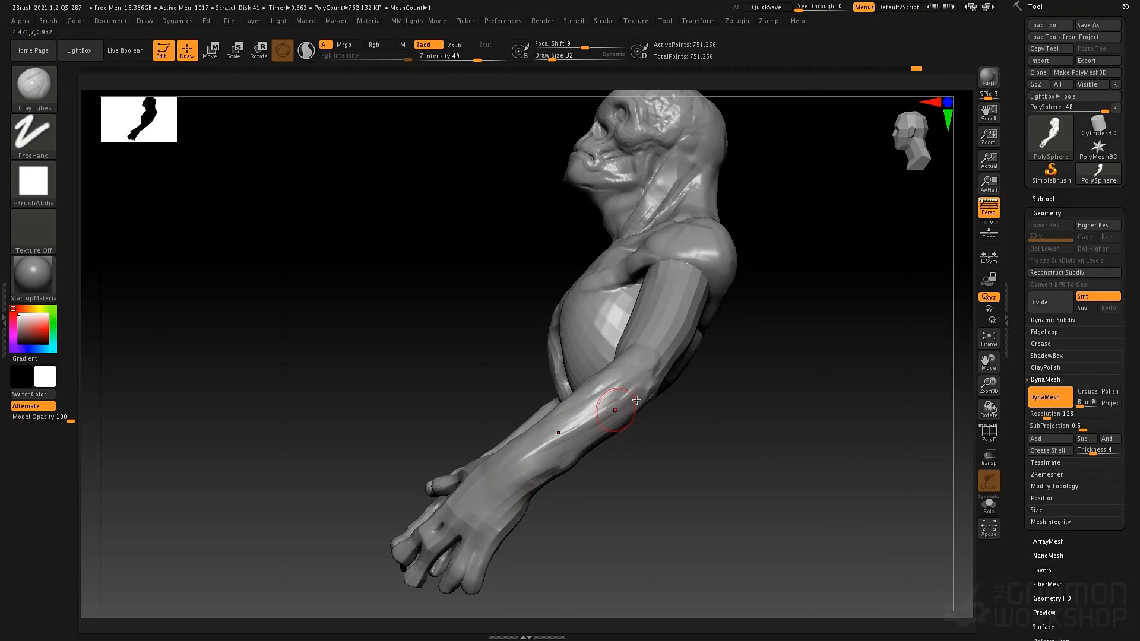
left_click_drag(637, 401, 513, 486)
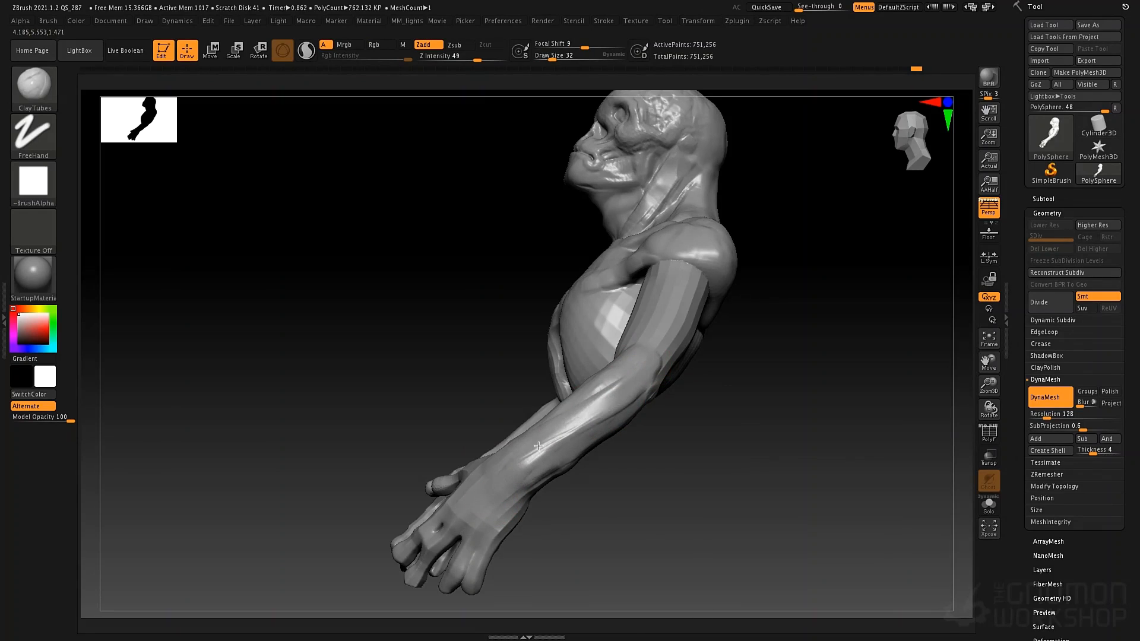
left_click_drag(611, 411, 496, 464)
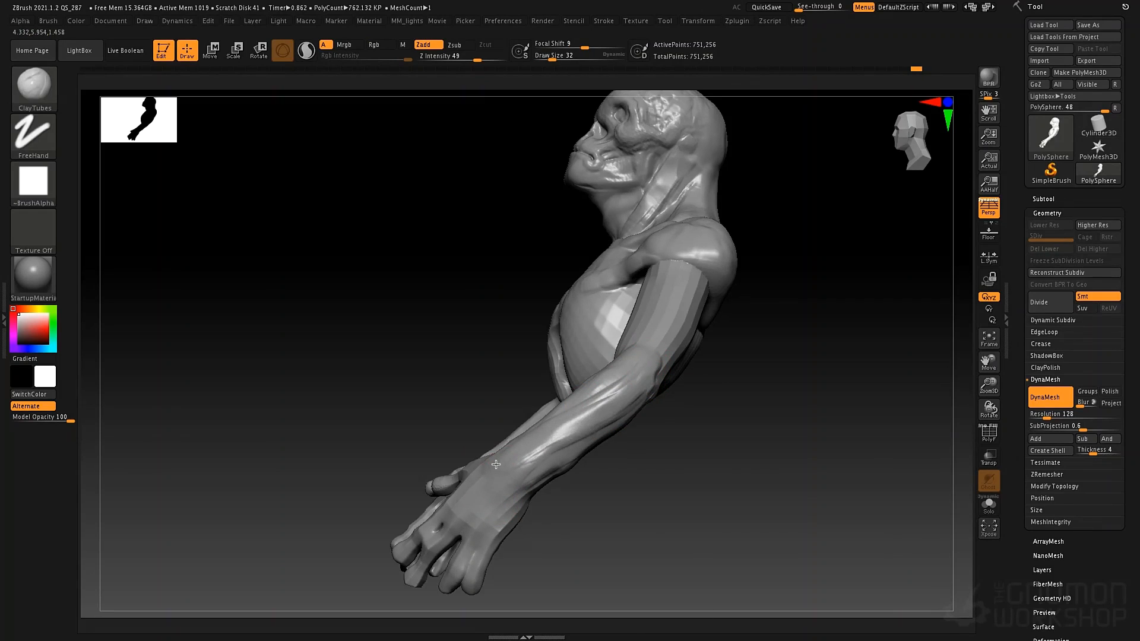
- Mark the bony landmarks along the outer forearm, from wrist bone to elbow point, with mask strokes at draw size 14
mouse_move(605, 491)
left_mouse_down()
mouse_move(580, 408)
mouse_move(649, 395)
left_mouse_up()
key("space")
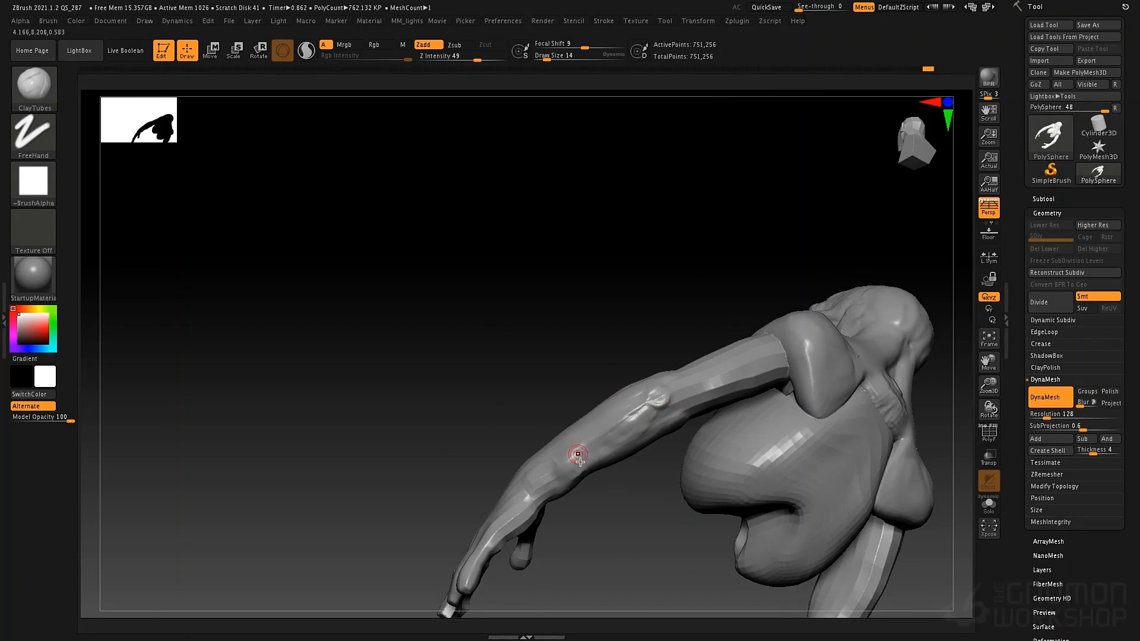
key("ctrl")
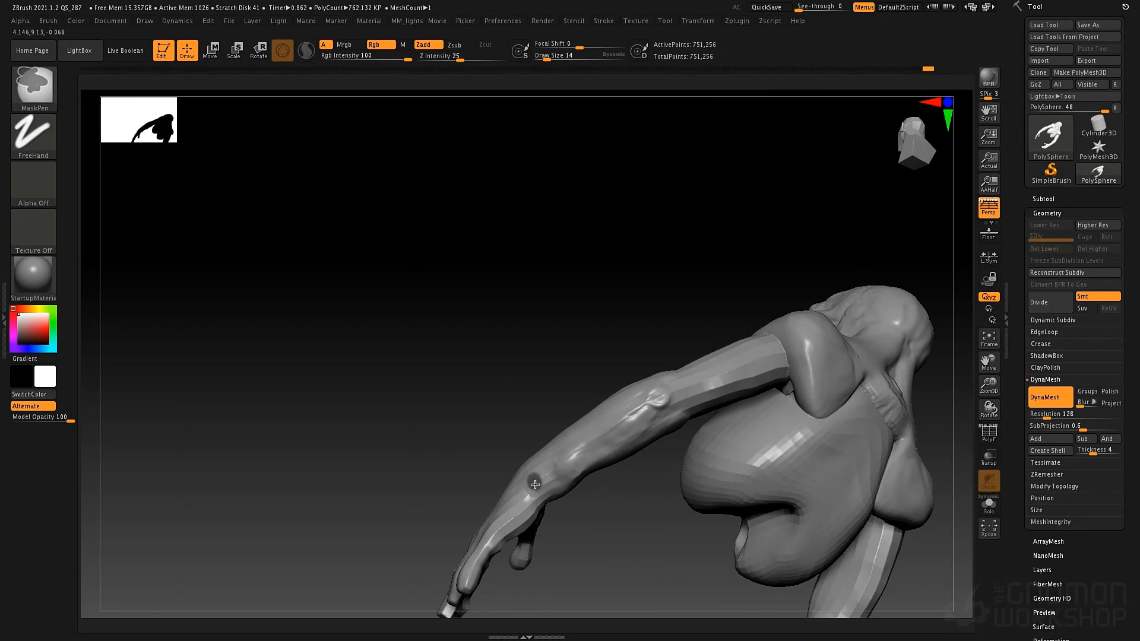
left_click_drag(622, 536, 547, 463)
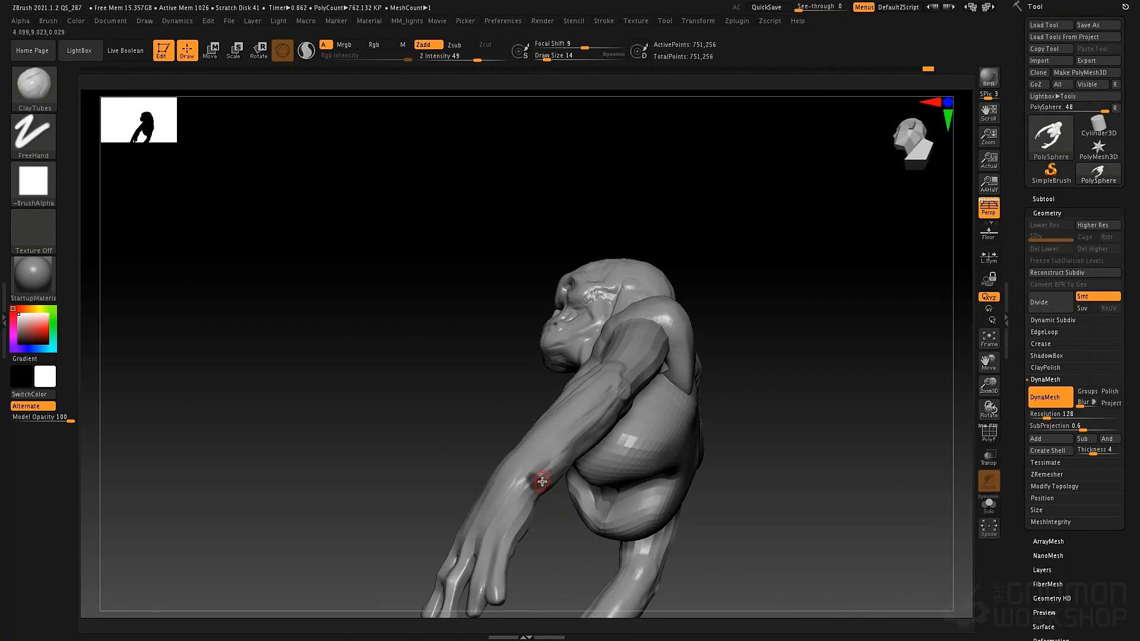
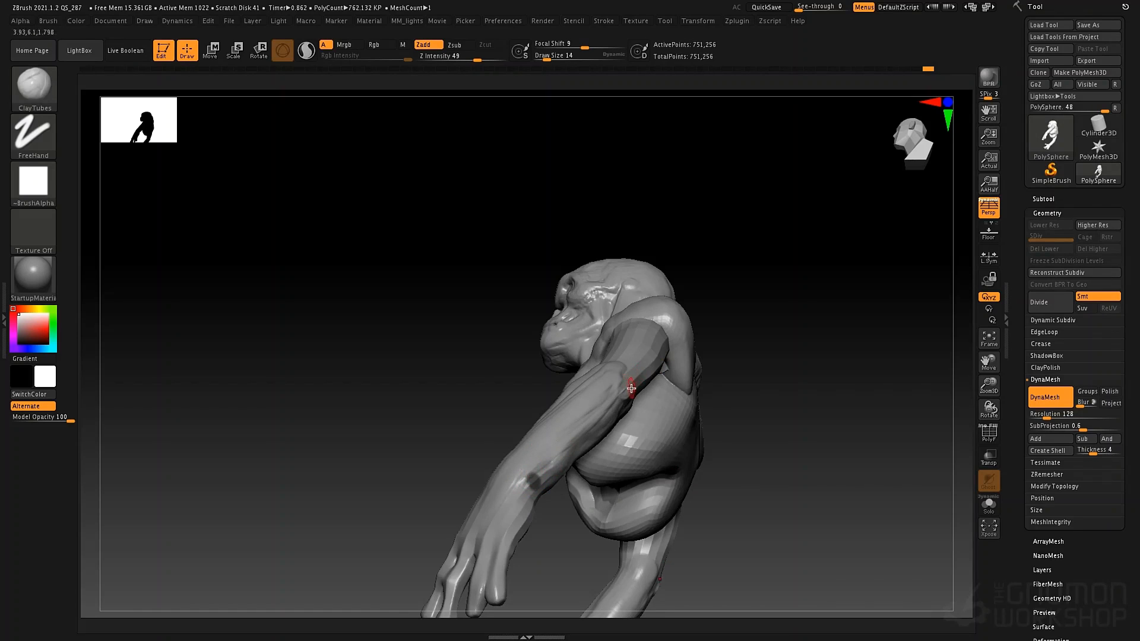
right_click_drag(516, 477, 643, 389)
key("ctrl")
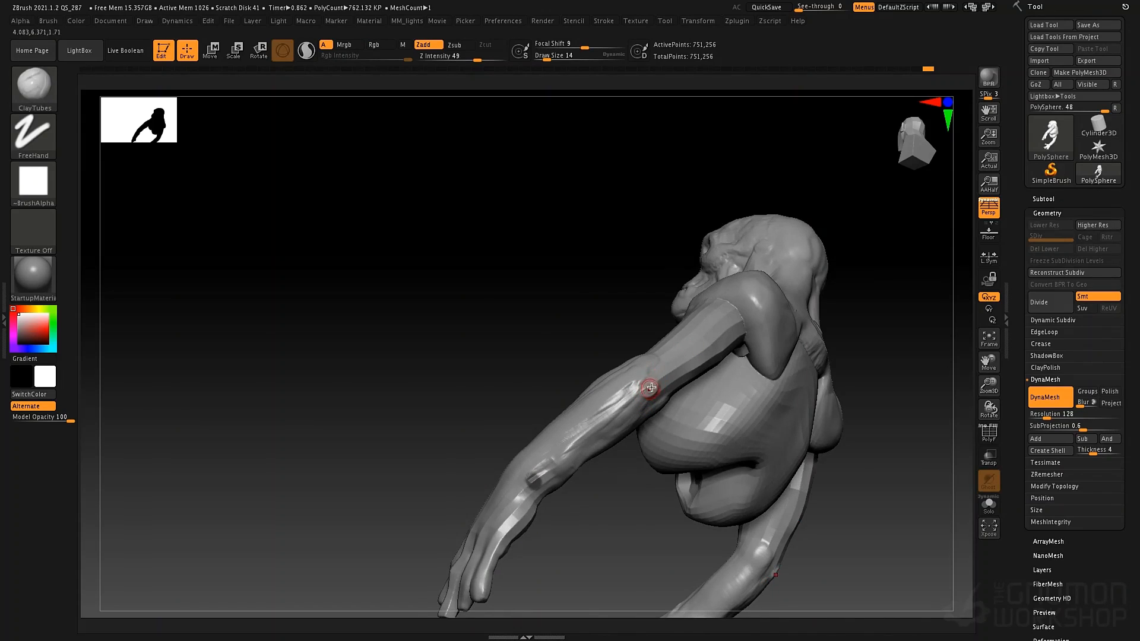
key("ctrl")
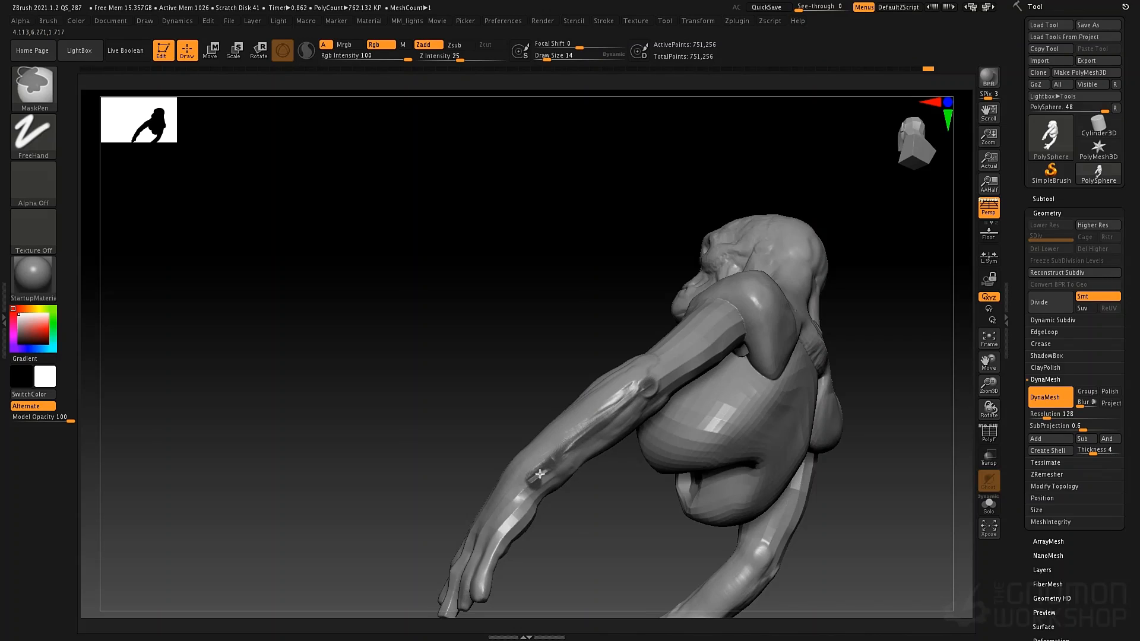
- Set the ClayTubes draw size to 37 and refine the forearm between the elbow and wrist
mouse_move(607, 405)
right_mouse_down()
mouse_move(675, 393)
mouse_move(699, 445)
mouse_move(674, 389)
mouse_move(709, 439)
mouse_move(674, 438)
right_mouse_up()
key("space")
left_click_drag(692, 434, 699, 434)
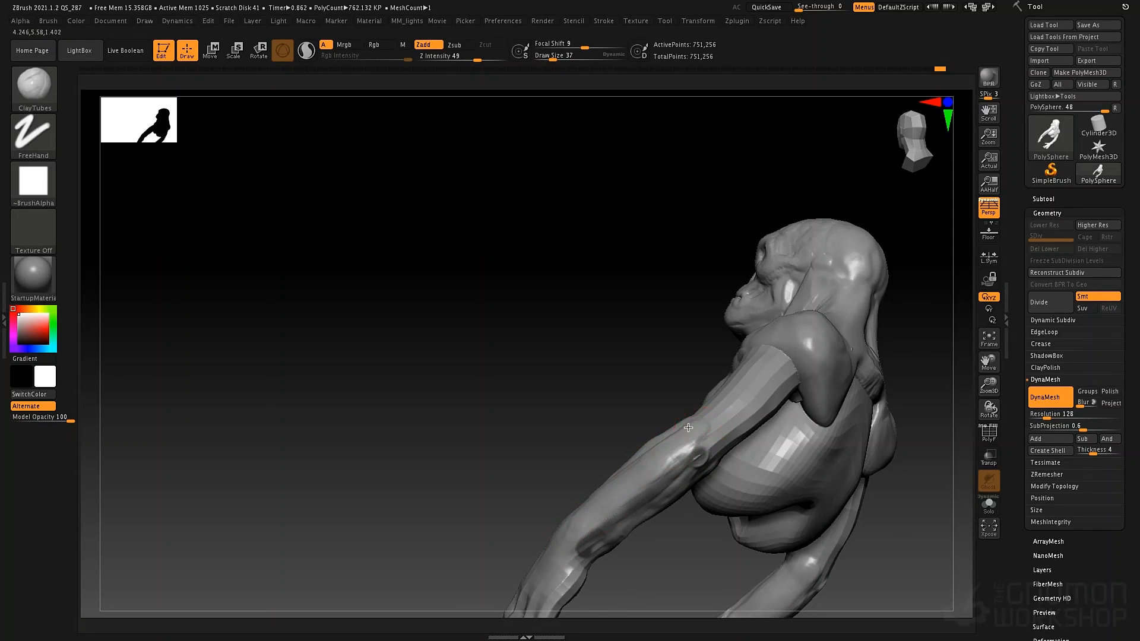
mouse_move(585, 410)
left_mouse_down()
mouse_move(619, 405)
mouse_move(646, 452)
left_mouse_up()
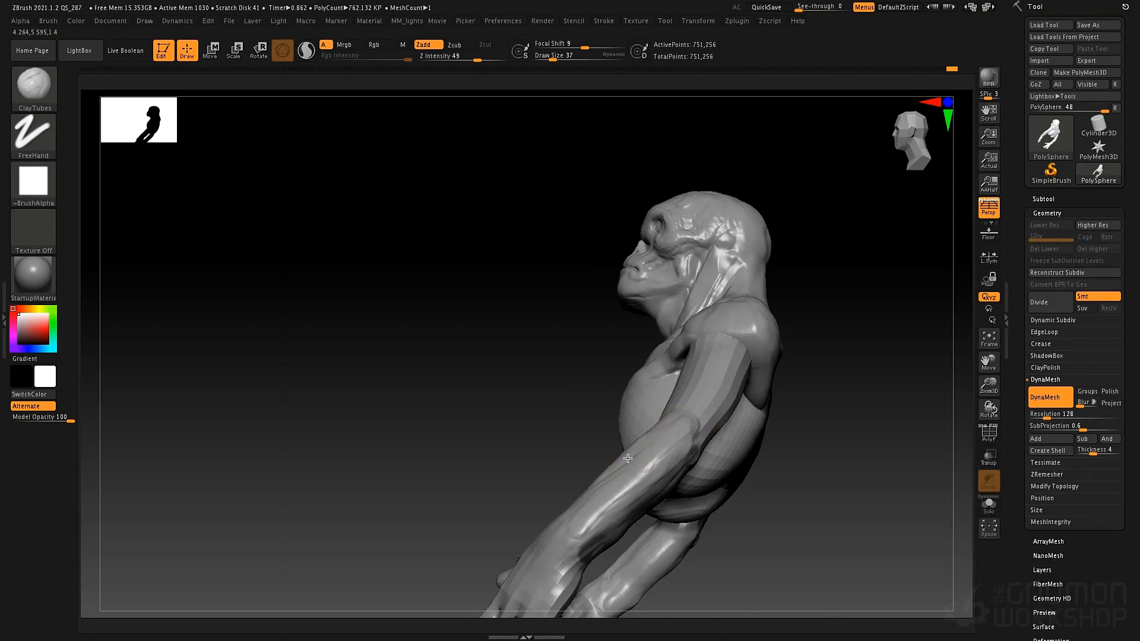
mouse_move(693, 417)
right_mouse_down()
mouse_move(753, 422)
mouse_move(723, 407)
mouse_move(728, 313)
mouse_move(738, 448)
mouse_move(693, 499)
mouse_move(745, 451)
mouse_move(751, 505)
mouse_move(778, 491)
right_mouse_up()
left_click_drag(779, 490, 799, 478)
mouse_move(804, 479)
right_mouse_down()
mouse_move(797, 529)
mouse_move(786, 458)
right_mouse_up()
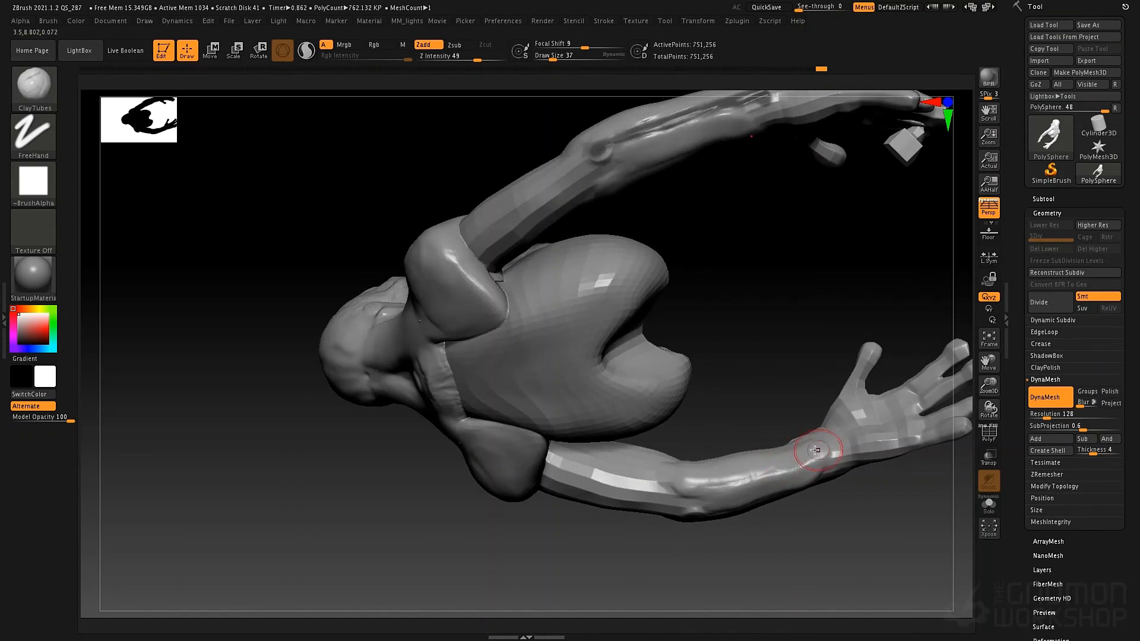
left_click_drag(816, 443, 781, 458)
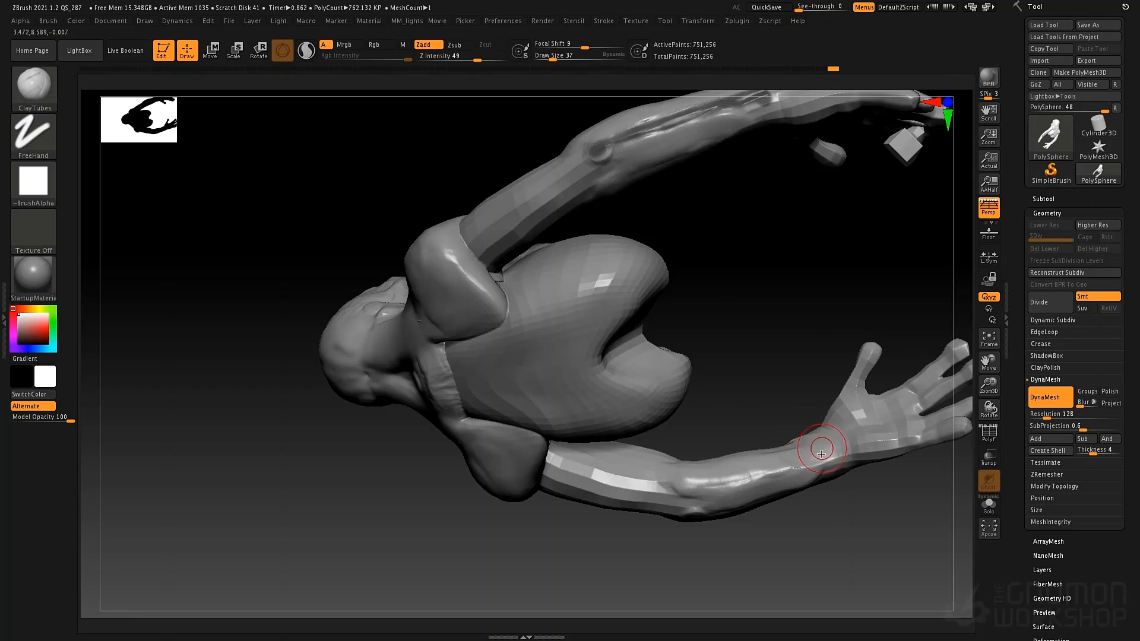
- Build up the inner forearm muscles from near the wrist to the elbow crease with ClayTubes at draw size 37
mouse_move(778, 469)
right_mouse_down()
mouse_move(782, 495)
mouse_move(710, 364)
mouse_move(603, 288)
mouse_move(674, 331)
mouse_move(662, 358)
right_mouse_up()
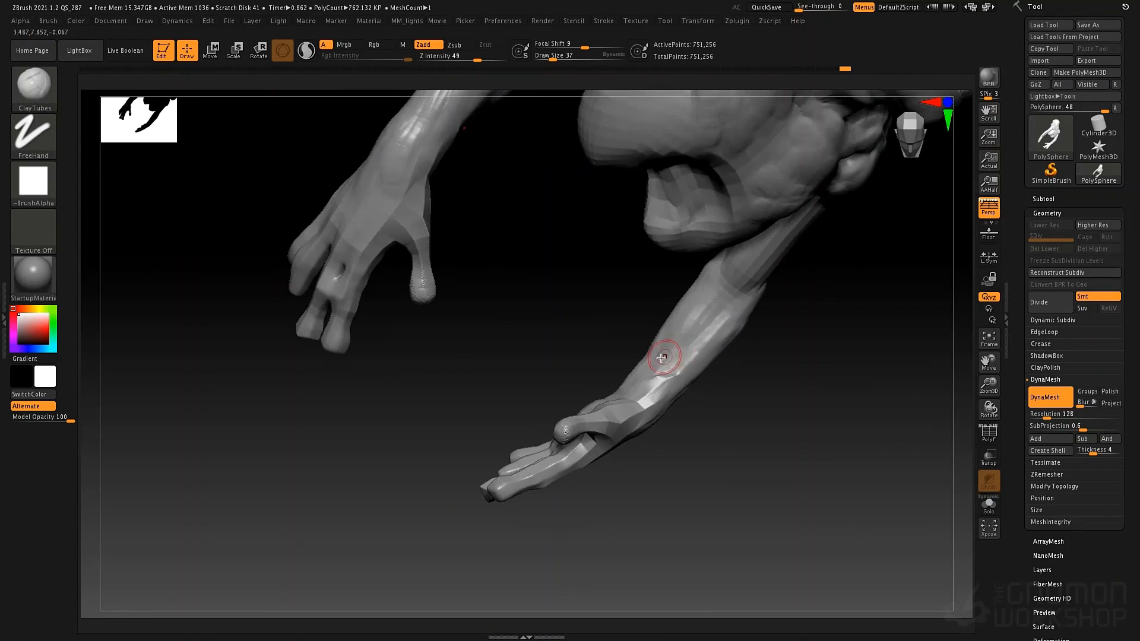
mouse_move(662, 358)
left_mouse_down()
mouse_move(647, 380)
mouse_move(716, 322)
left_mouse_up()
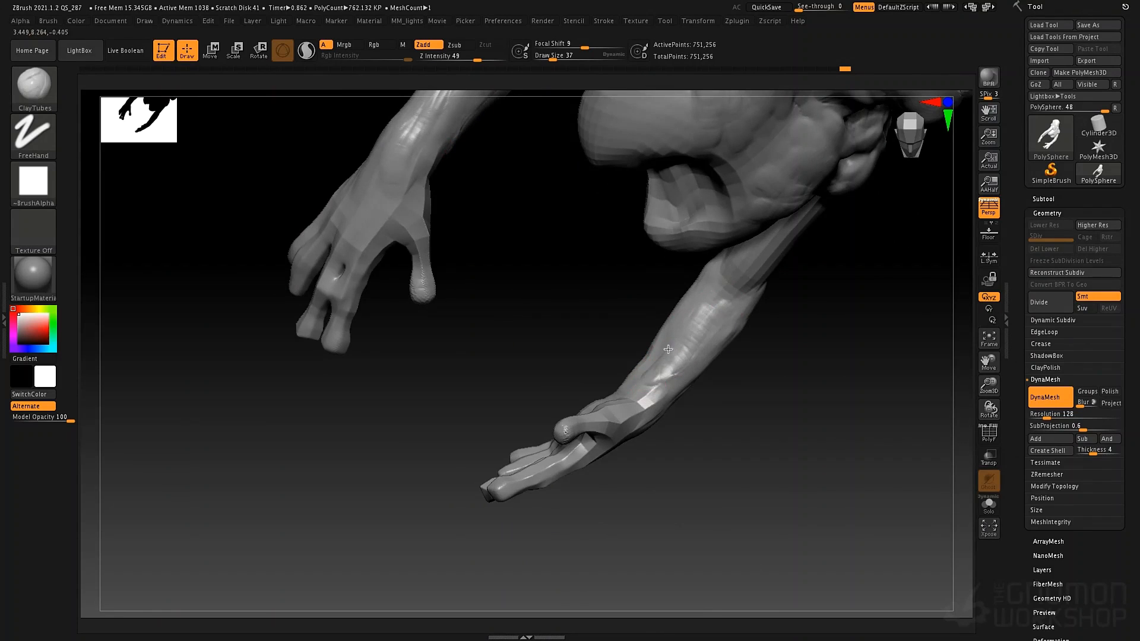
left_click_drag(668, 349, 705, 289)
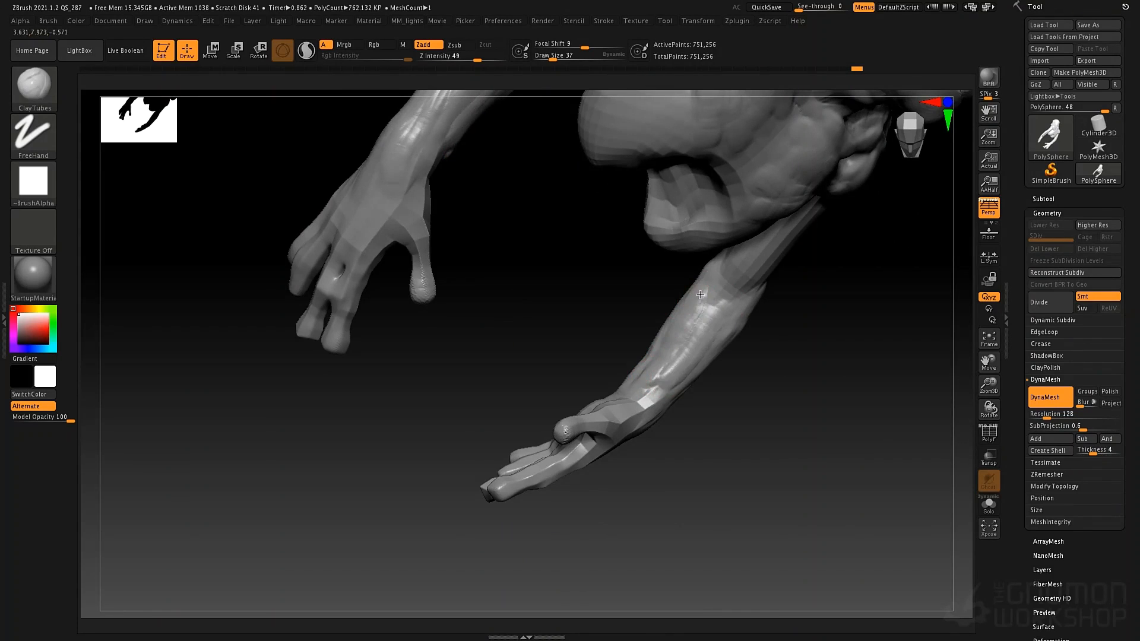
mouse_move(697, 335)
right_mouse_down()
mouse_move(747, 352)
mouse_move(712, 367)
right_mouse_up()
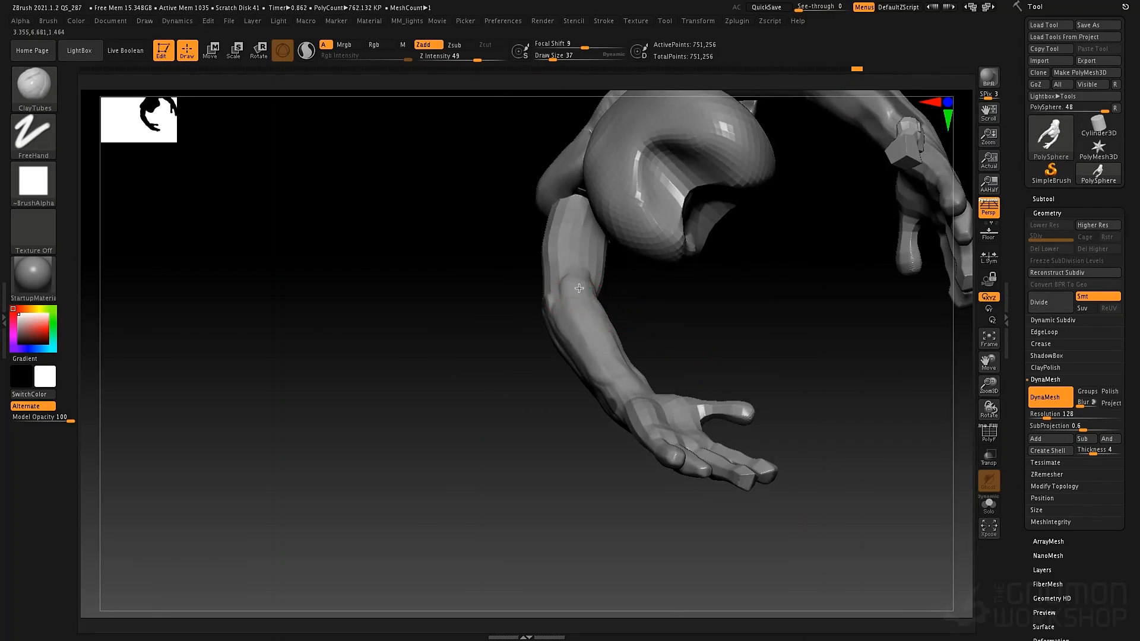
- Set the draw size to 135 and smooth the inner forearm toward the wrist
mouse_move(571, 251)
right_mouse_down()
mouse_move(638, 380)
mouse_move(613, 331)
right_mouse_up()
key("space")
left_click_drag(614, 330, 629, 328)
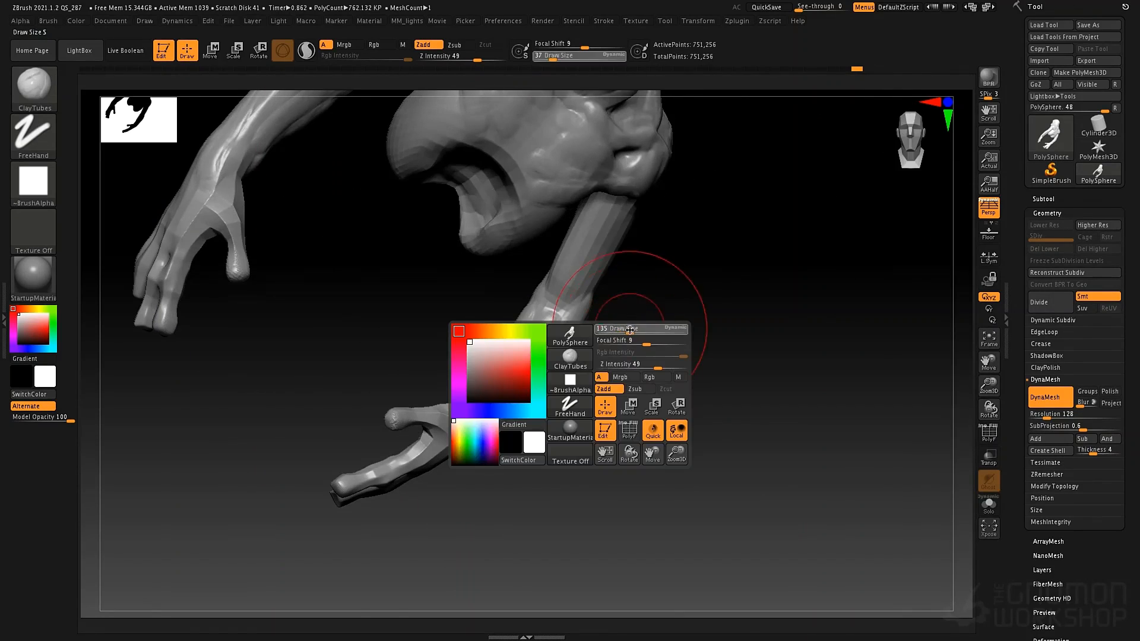
left_click_drag(564, 350, 534, 350, "shift")
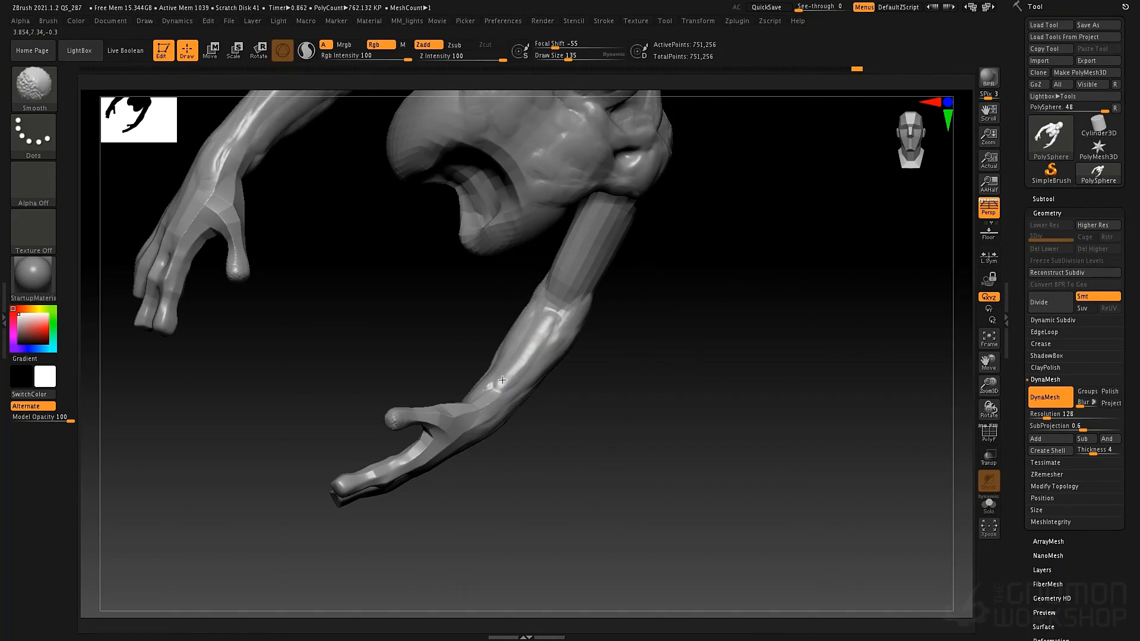
right_click_drag(647, 387, 331, 279)
key("shift")
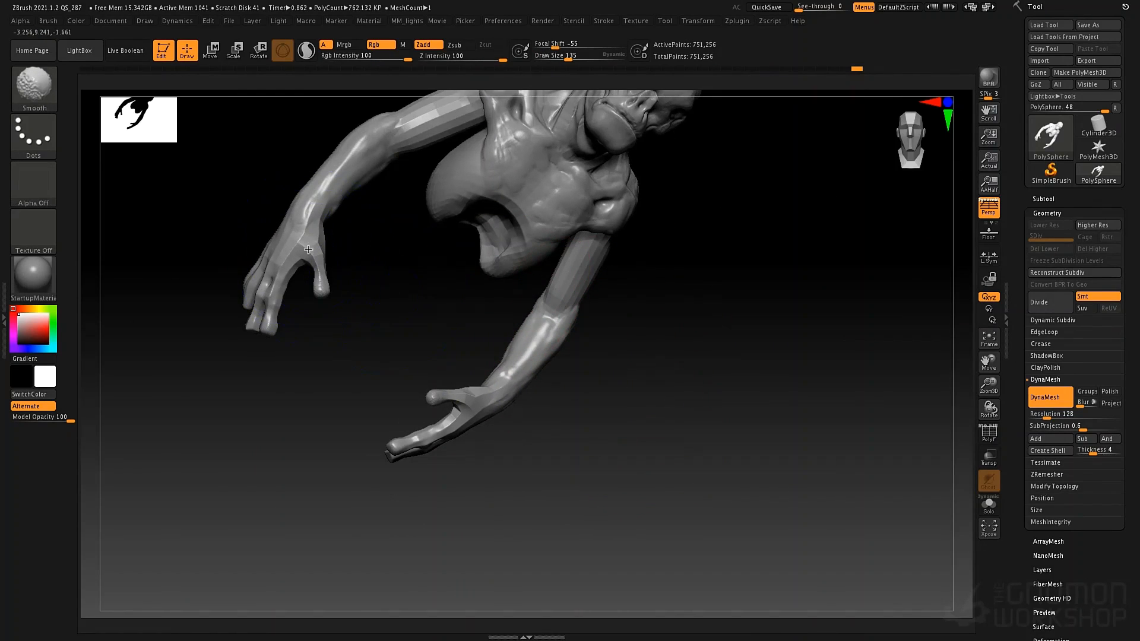
- Insert a sphere below the chest in front view with the IMM Primitives brush
key("b")
key("c")
key("t")
mouse_move(682, 400)
right_mouse_down()
mouse_move(692, 330)
mouse_move(646, 302)
mouse_move(623, 354)
right_mouse_up()
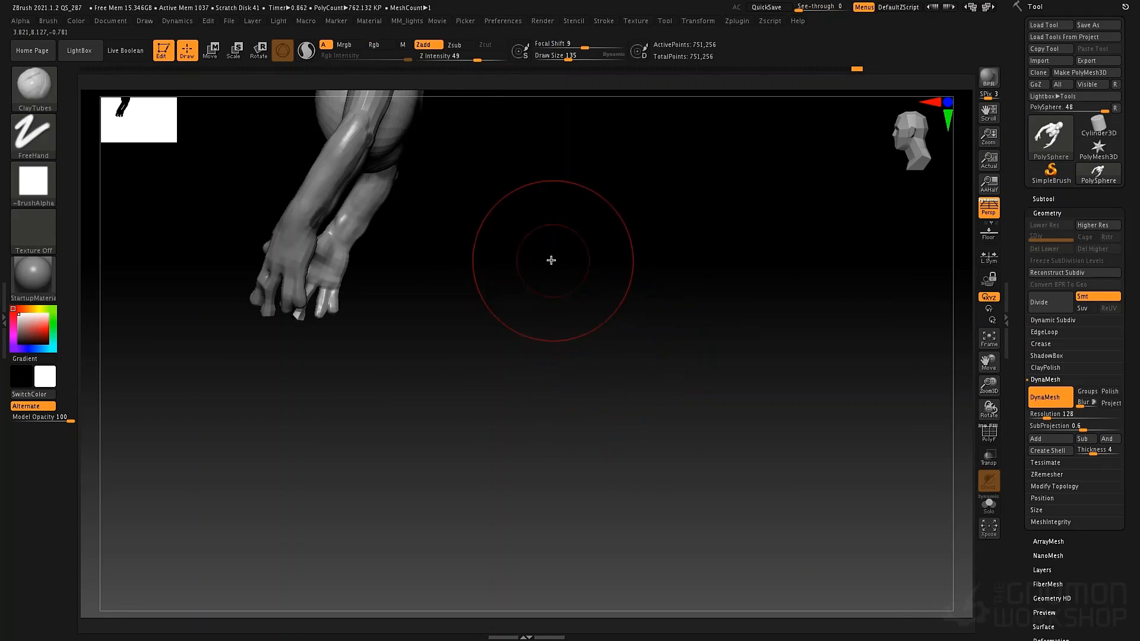
mouse_move(550, 257)
right_mouse_down()
mouse_move(714, 488)
mouse_move(684, 372)
mouse_move(705, 361)
mouse_move(656, 343)
mouse_move(666, 388)
mouse_move(738, 326)
mouse_move(692, 368)
mouse_move(745, 376)
mouse_move(700, 384)
right_mouse_up()
key("b")
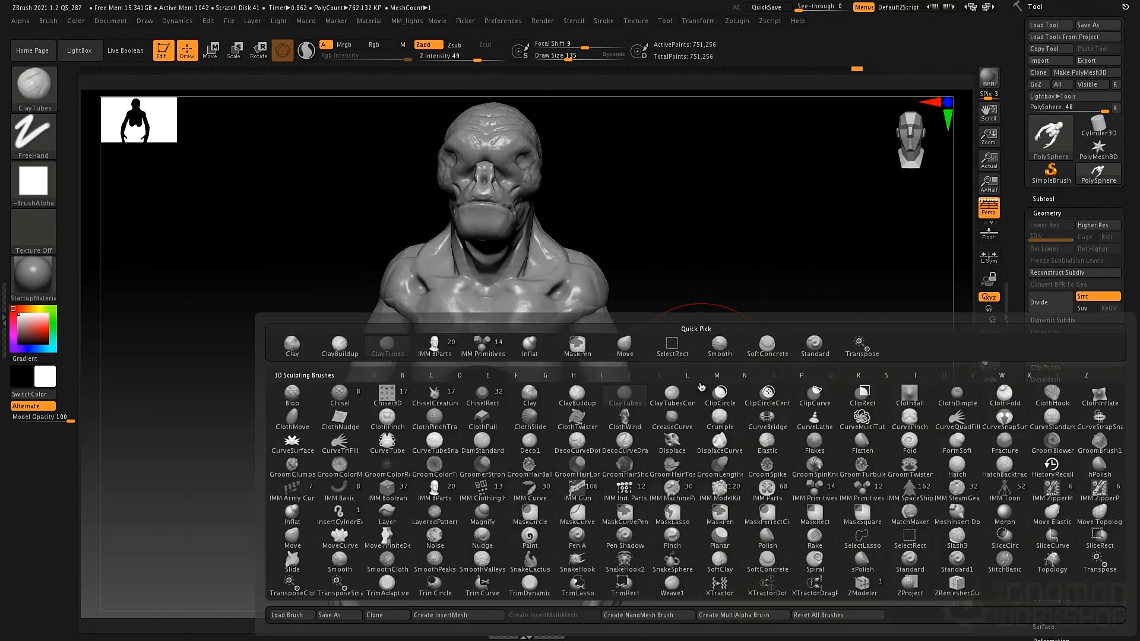
key("i")
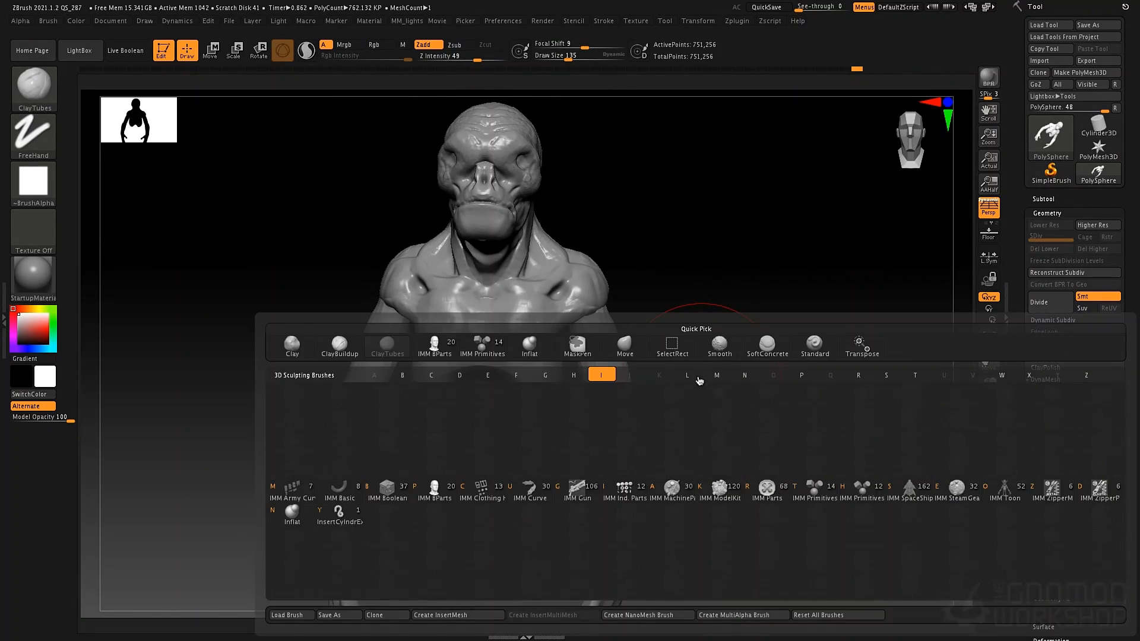
left_click(483, 344)
left_click_drag(522, 427, 501, 481)
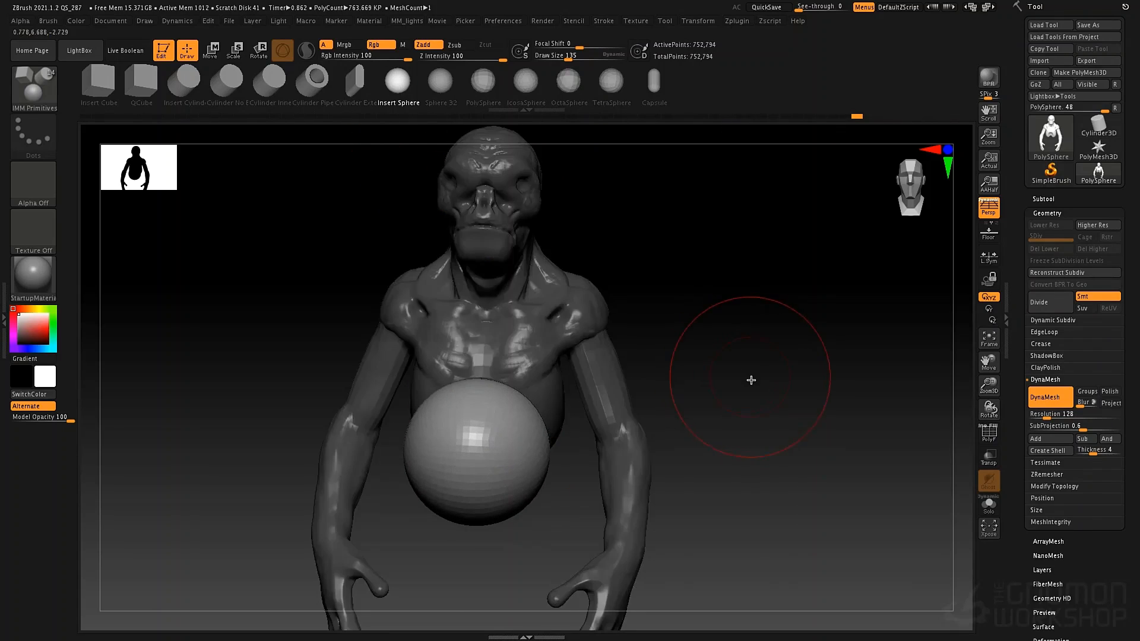
- Move the inserted sphere back in side view until it sits under the ribcage as the abdomen
key("w")
left_click_drag(767, 365, 745, 372)
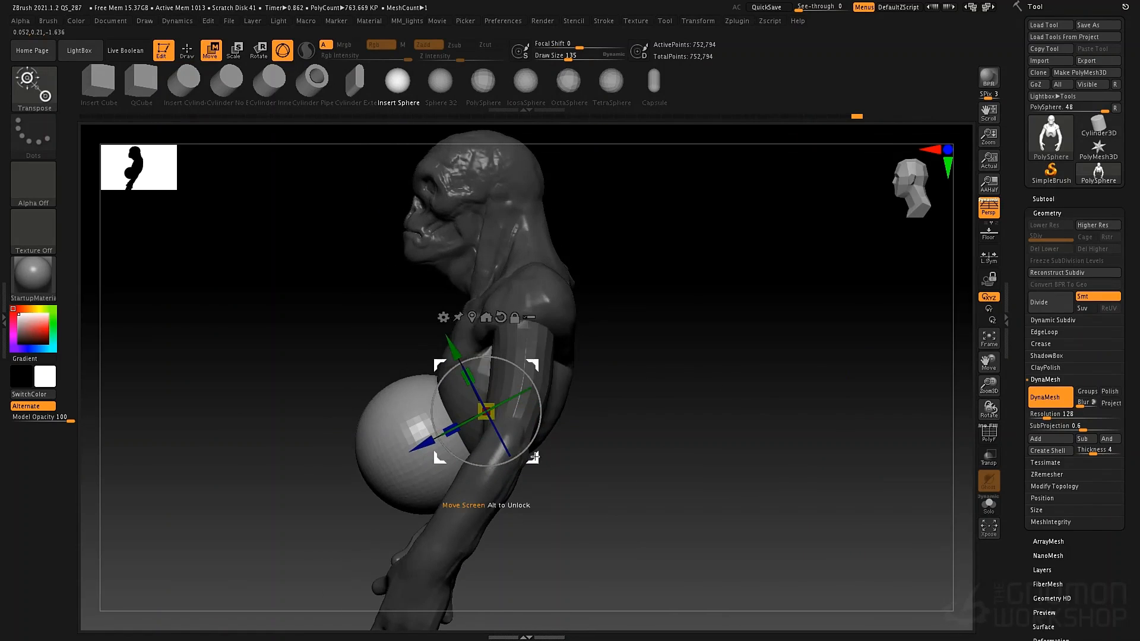
mouse_move(535, 457)
left_mouse_down()
mouse_move(558, 464)
mouse_move(570, 450)
left_mouse_up()
key("q")
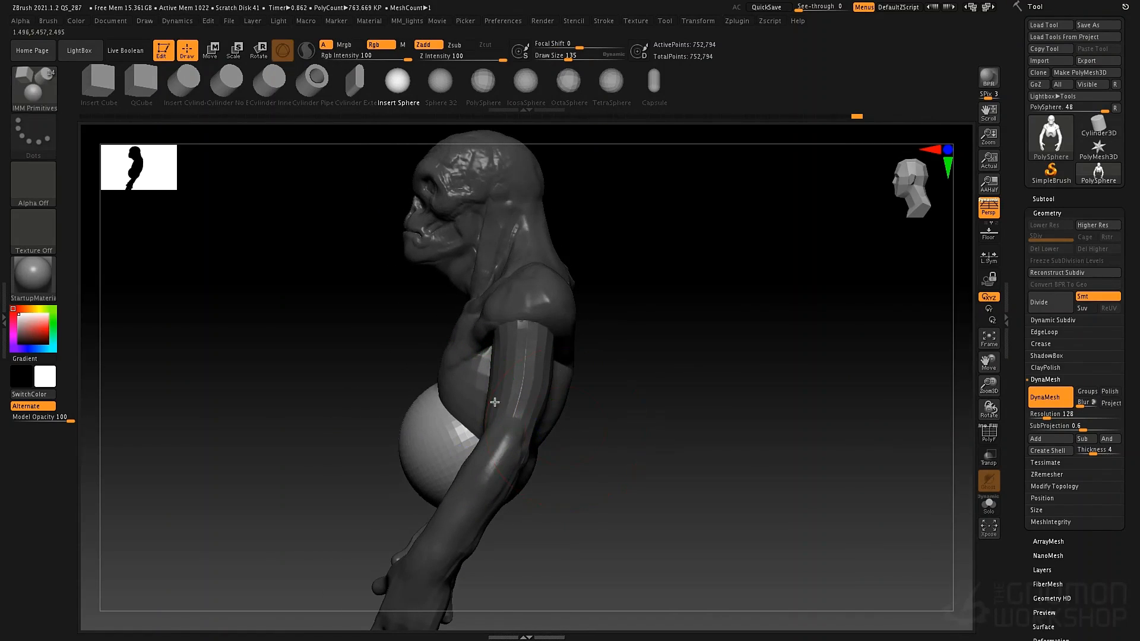
- Stretch the sphere downward into an elongated belly with the Move brush at draw size 244
key("b")
key("m")
key("v")
key("space")
left_click_drag(482, 397, 494, 396)
mouse_move(424, 421)
left_mouse_down()
mouse_move(434, 424)
mouse_move(404, 482)
left_mouse_up()
- Set the Move brush draw size to 115 and push in the front contour of the belly
key("space")
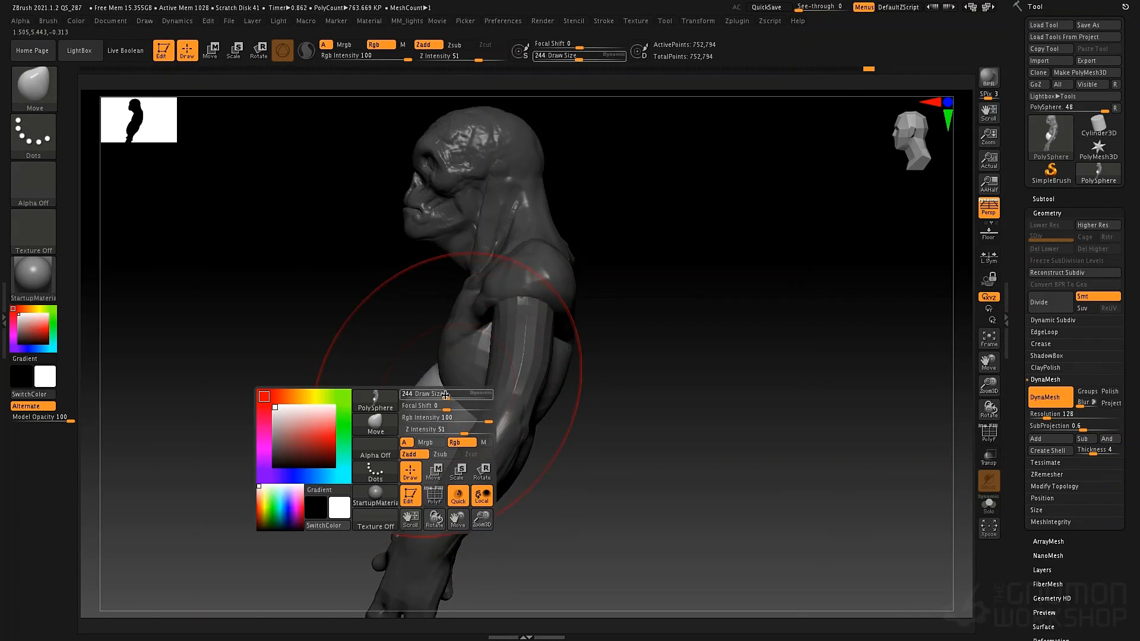
left_click_drag(445, 395, 432, 395)
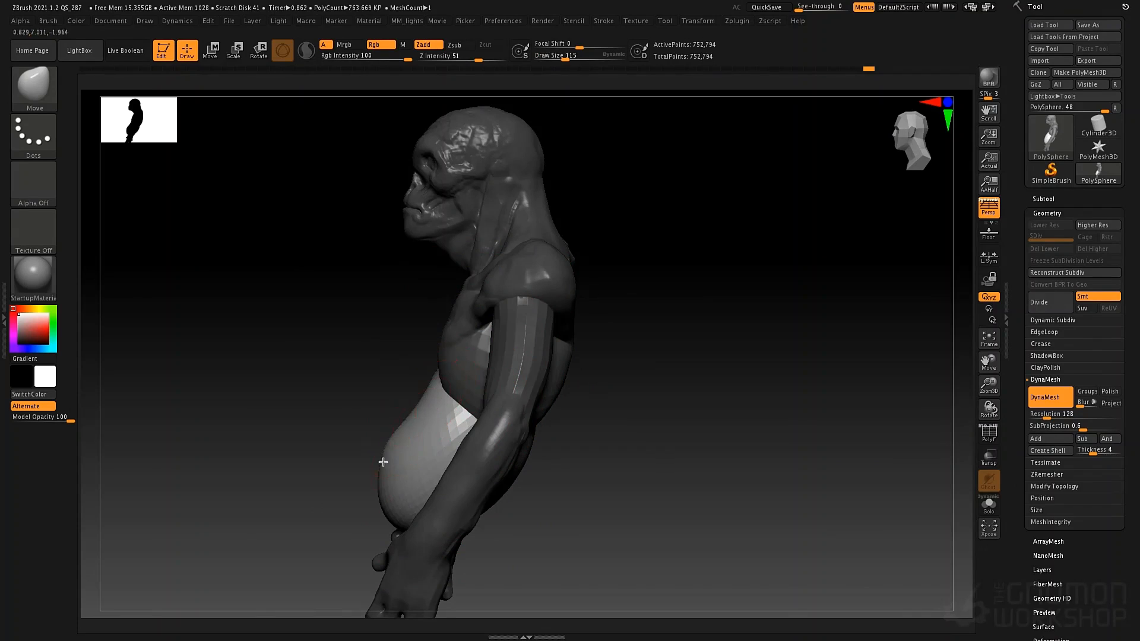
left_click_drag(383, 462, 393, 464)
- Hide the arm polygroup, using the polyframe display to tell the parts apart, leaving the head, torso and belly visible
mouse_move(653, 463)
left_mouse_down()
mouse_move(502, 454)
mouse_move(537, 446)
mouse_move(560, 465)
left_mouse_up()
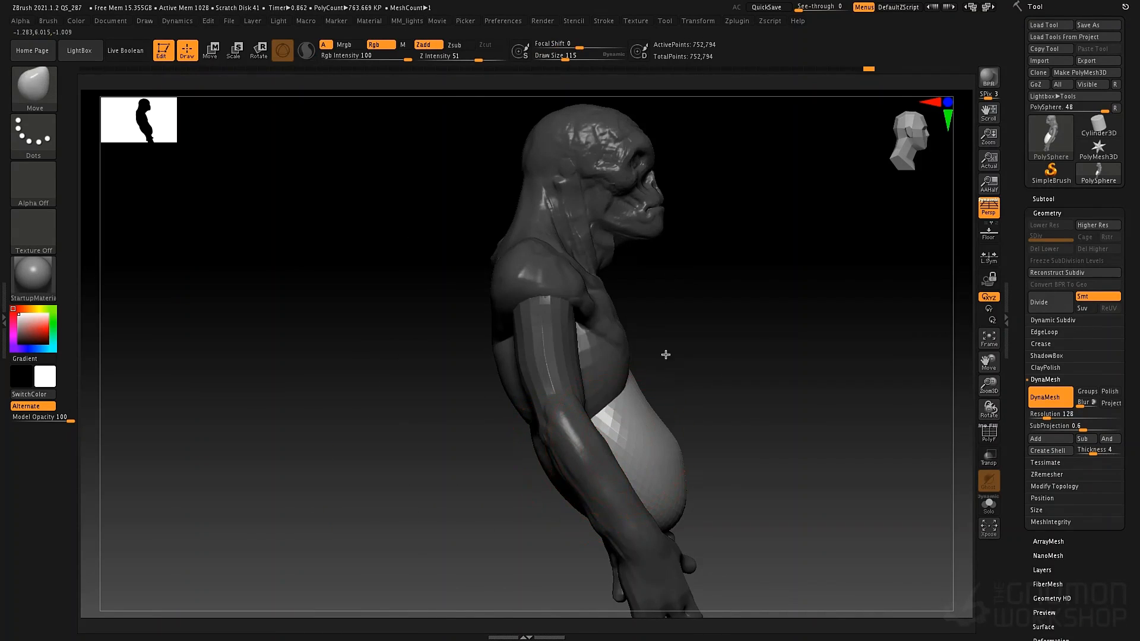
key("shift+f")
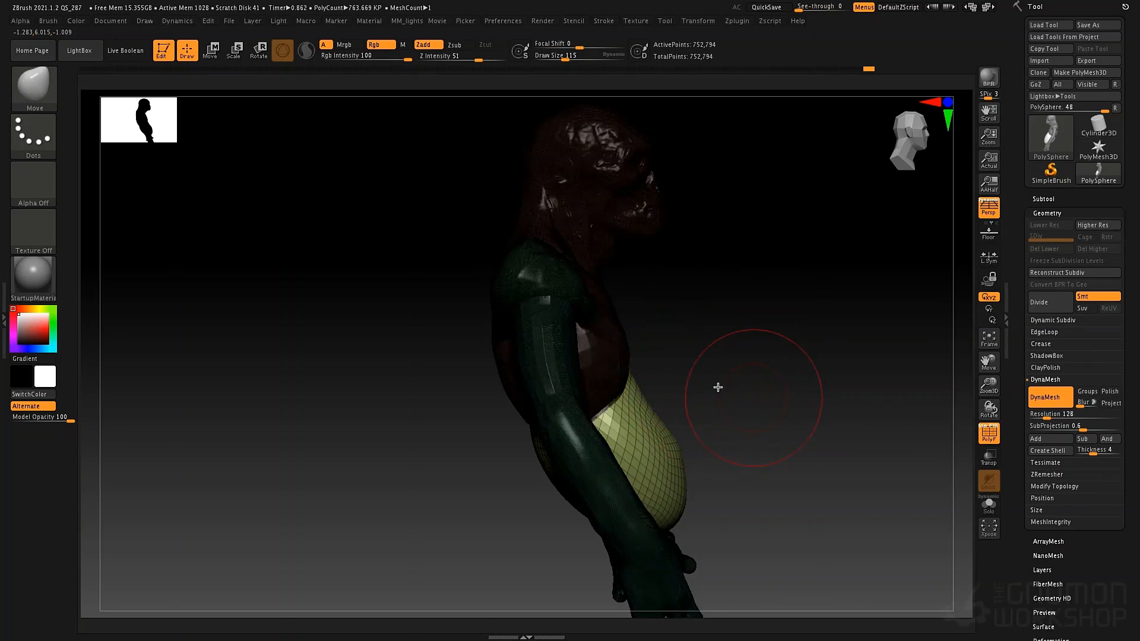
left_click_drag(718, 387, 722, 325)
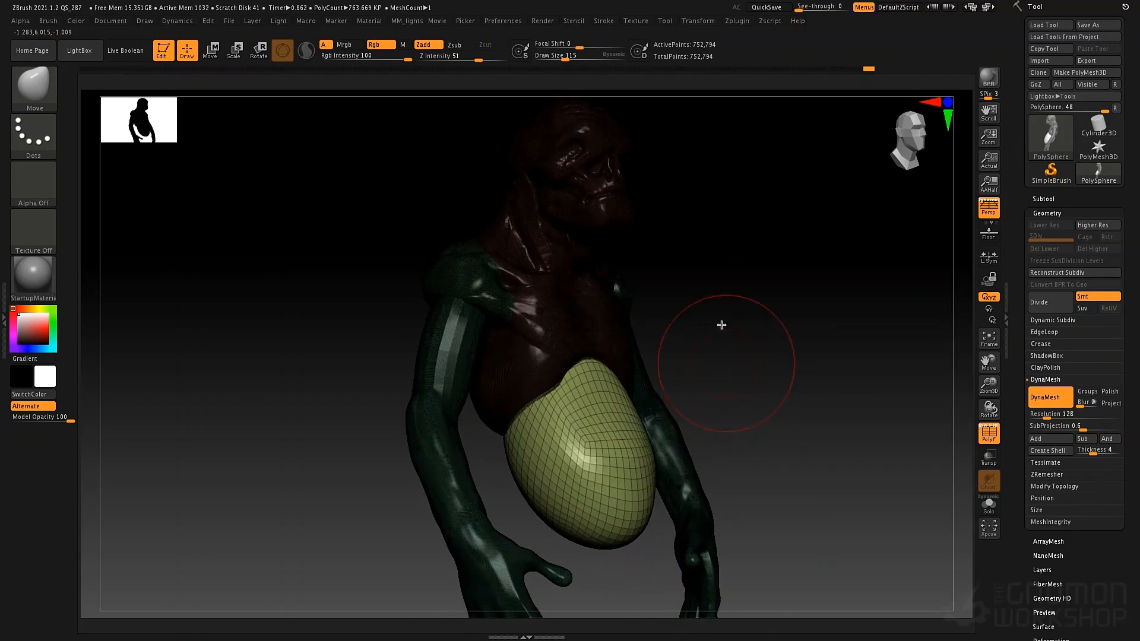
left_click(556, 350, "ctrl+shift")
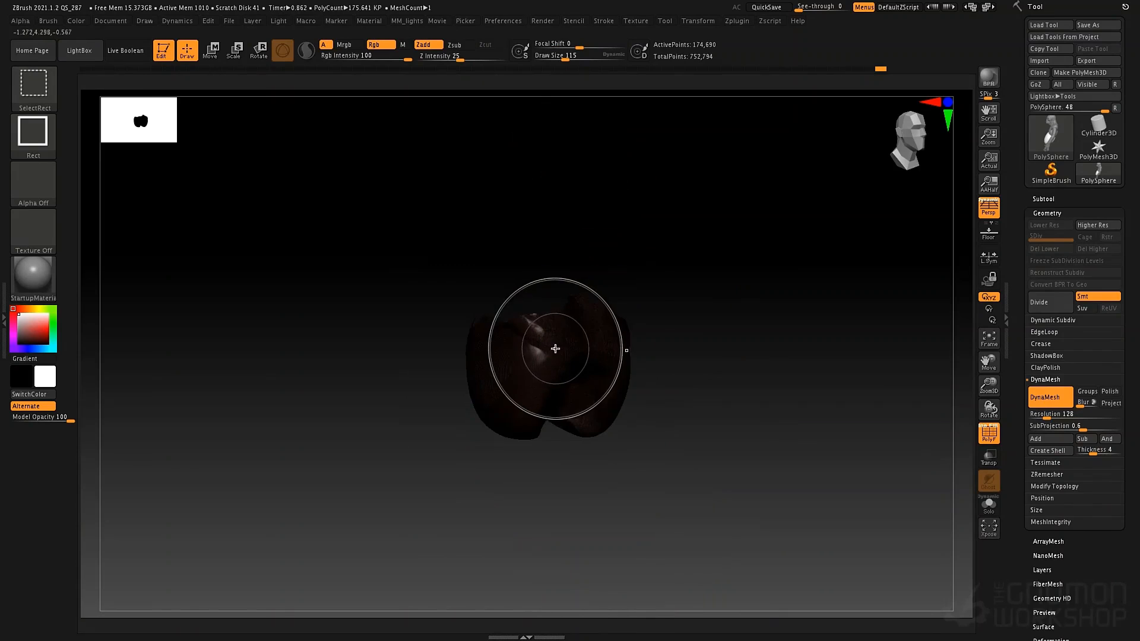
left_click(575, 349, "ctrl+shift")
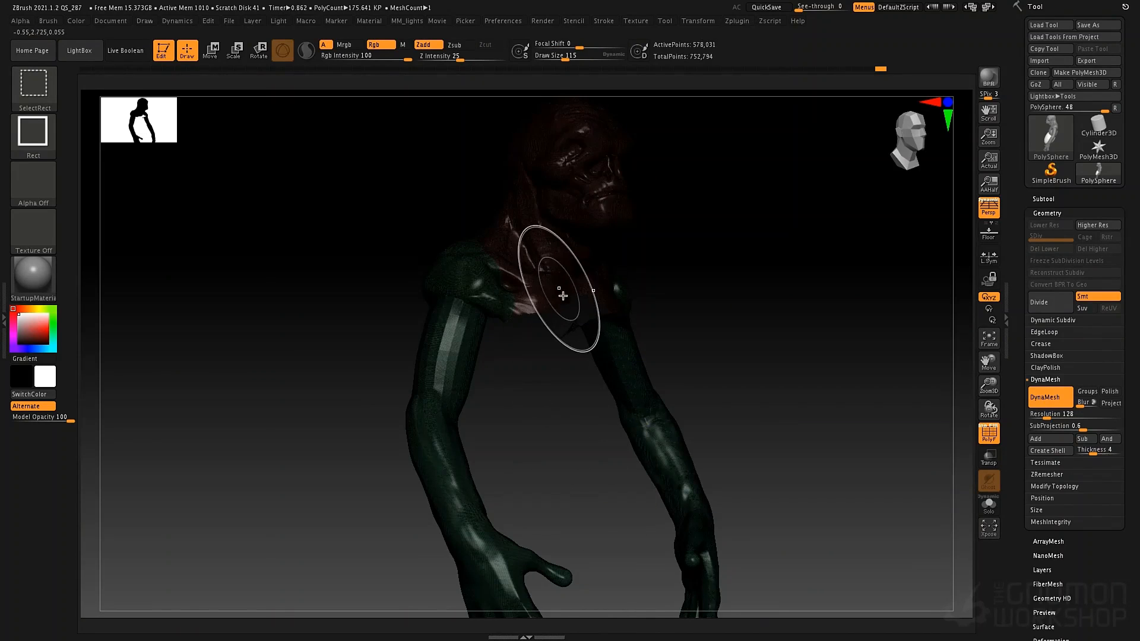
left_click(562, 295, "ctrl+shift")
left_click(727, 350, "ctrl+shift")
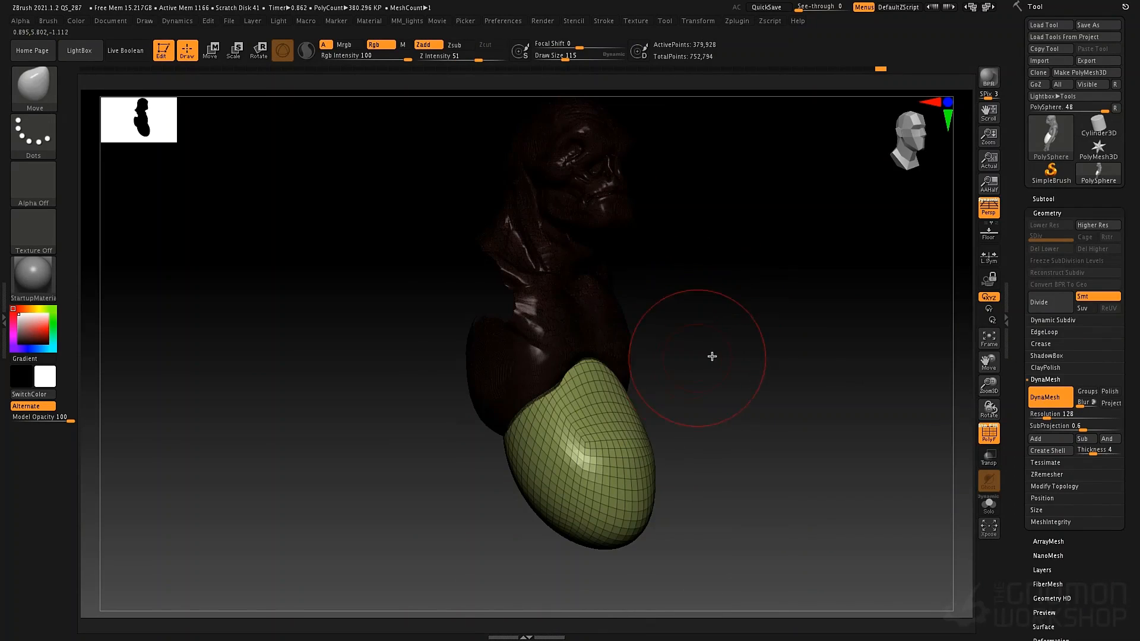
mouse_move(712, 356)
left_mouse_down()
mouse_move(738, 344)
mouse_move(514, 488)
mouse_move(502, 511)
left_mouse_up()
key("shift+f")
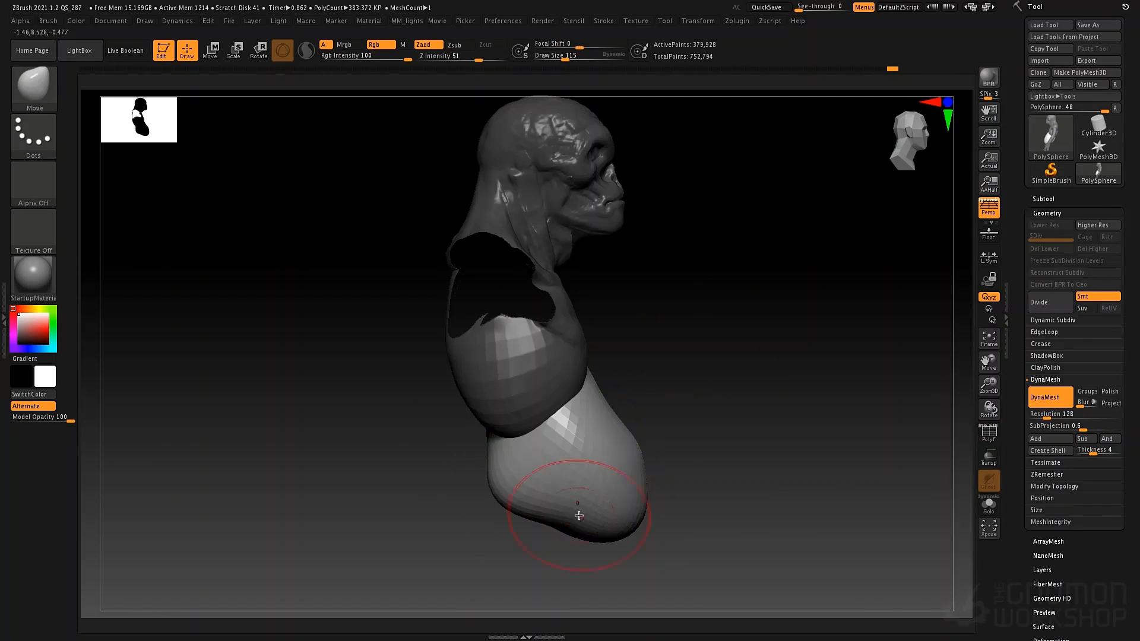
- Set the Move brush draw size to 185, extend the belly's underside downward and pull its front inward
key("space")
left_click_drag(642, 456, 650, 456)
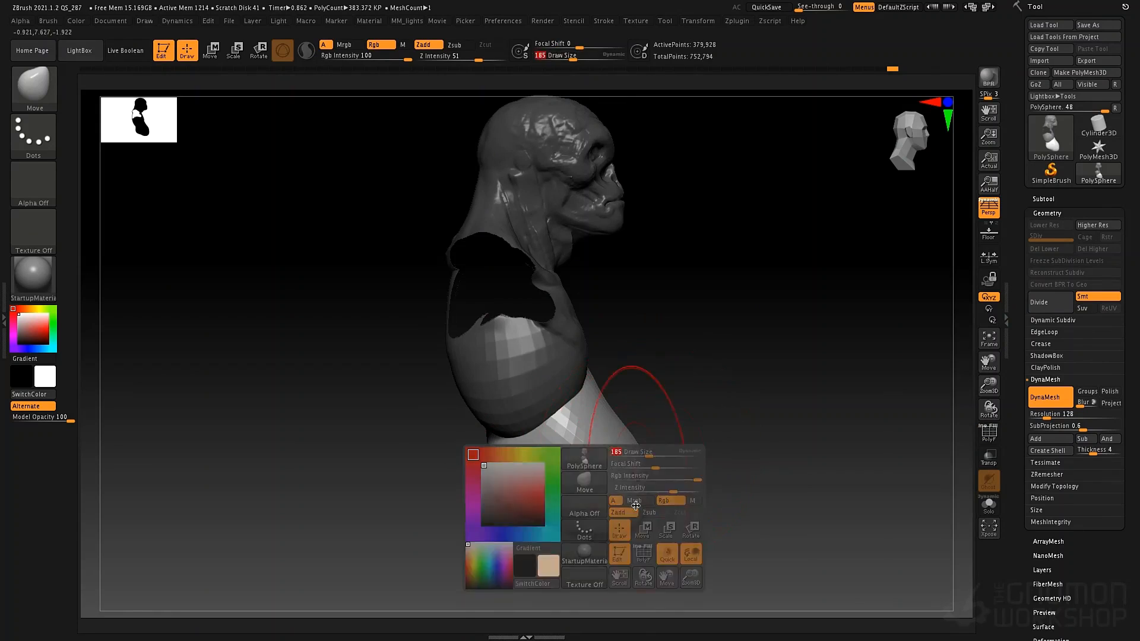
mouse_move(613, 520)
left_mouse_down()
mouse_move(593, 535)
mouse_move(613, 523)
left_mouse_up()
left_click_drag(623, 450, 612, 447)
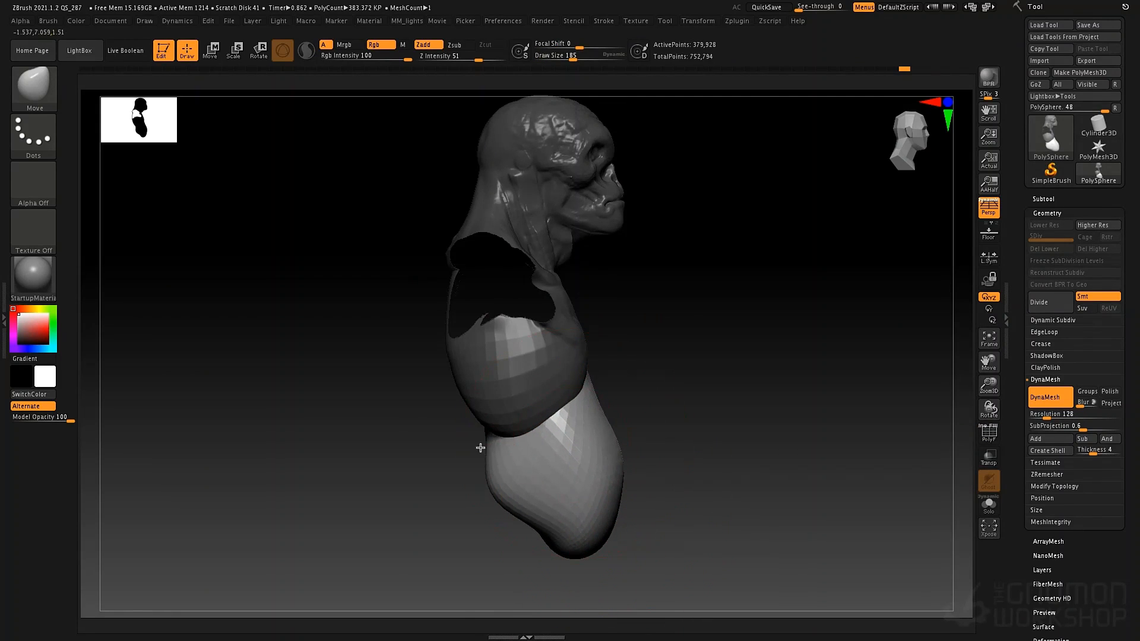
- Shape the curve of the lower back on the abdomen, and set the Move brush draw size to 125
left_click_drag(481, 448, 518, 487)
key("space")
left_click_drag(589, 551, 575, 555)
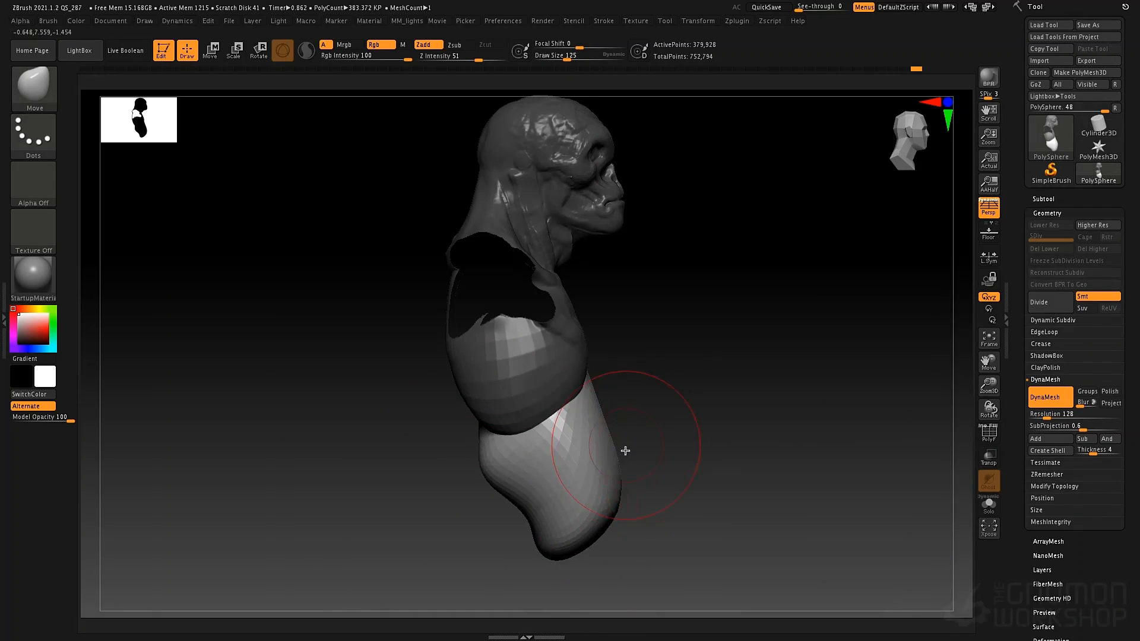
- Push in the belly's lower front contour and set the Move brush draw size to 106
left_click_drag(625, 451, 583, 443)
mouse_move(727, 444)
left_mouse_down()
mouse_move(697, 423)
mouse_move(681, 456)
mouse_move(695, 463)
mouse_move(694, 488)
left_mouse_up()
key("space")
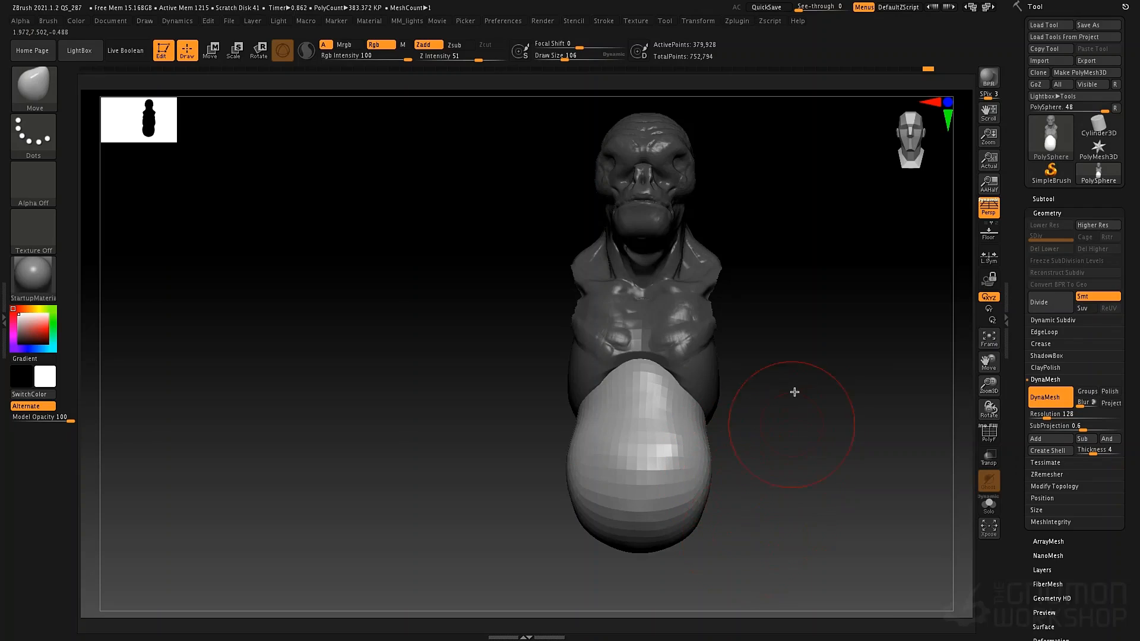
- Clear the mask, show the polyframe and try to remesh the visible torso and belly with DynaMesh
left_click_drag(795, 370, 811, 487, "ctrl")
left_click_drag(816, 364, 790, 505, "ctrl")
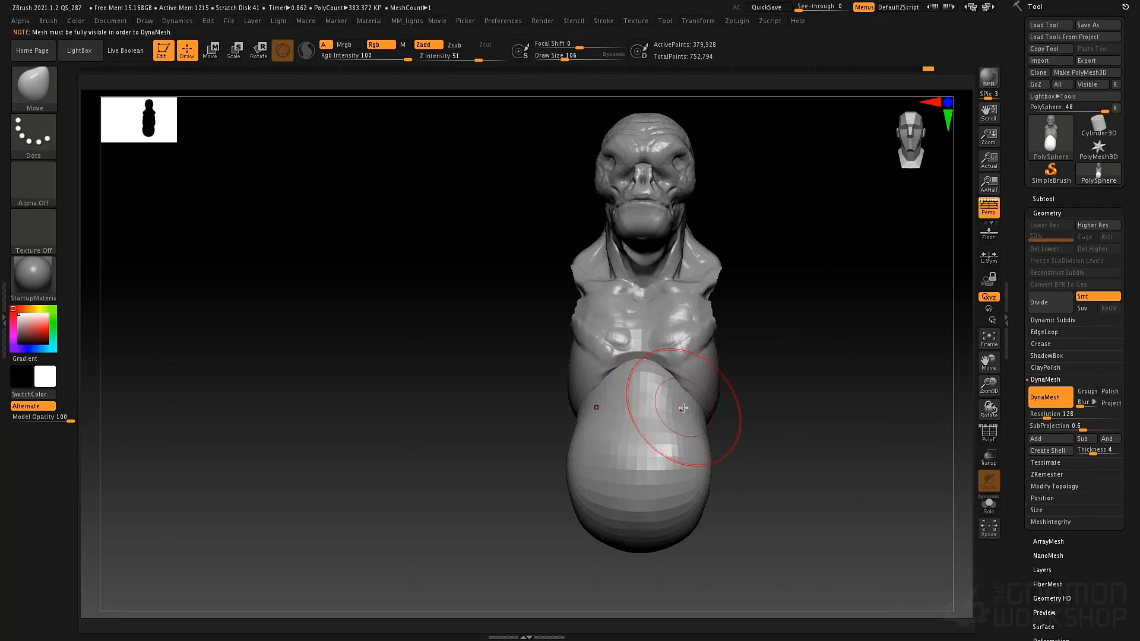
key("shift+f")
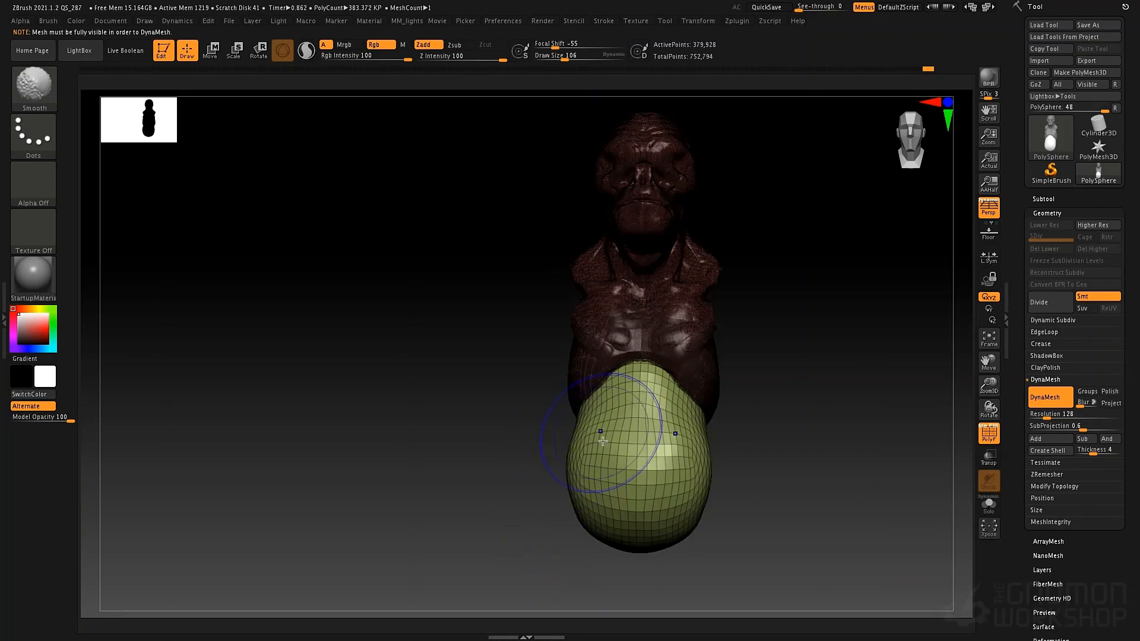
left_click_drag(427, 432, 351, 523, "ctrl")
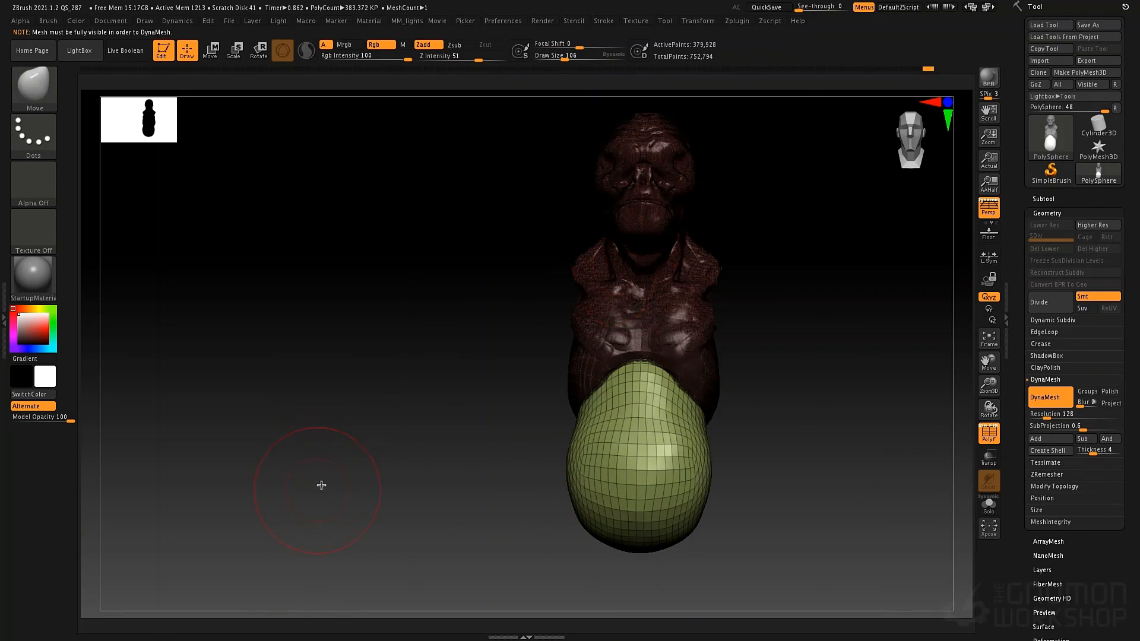
- Unhide the arms, remesh the whole figure with DynaMesh at resolution 128, and turn off the polyframe display
left_click(365, 465, "ctrl+shift")
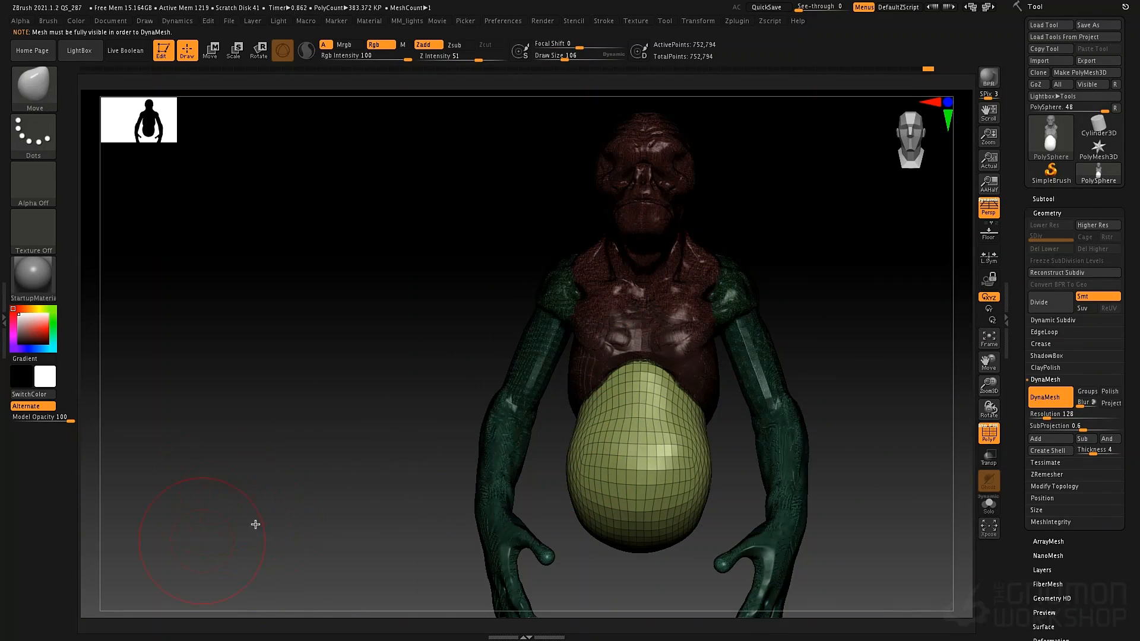
left_click_drag(407, 306, 201, 562, "ctrl")
left_click_drag(358, 415, 333, 443, "ctrl")
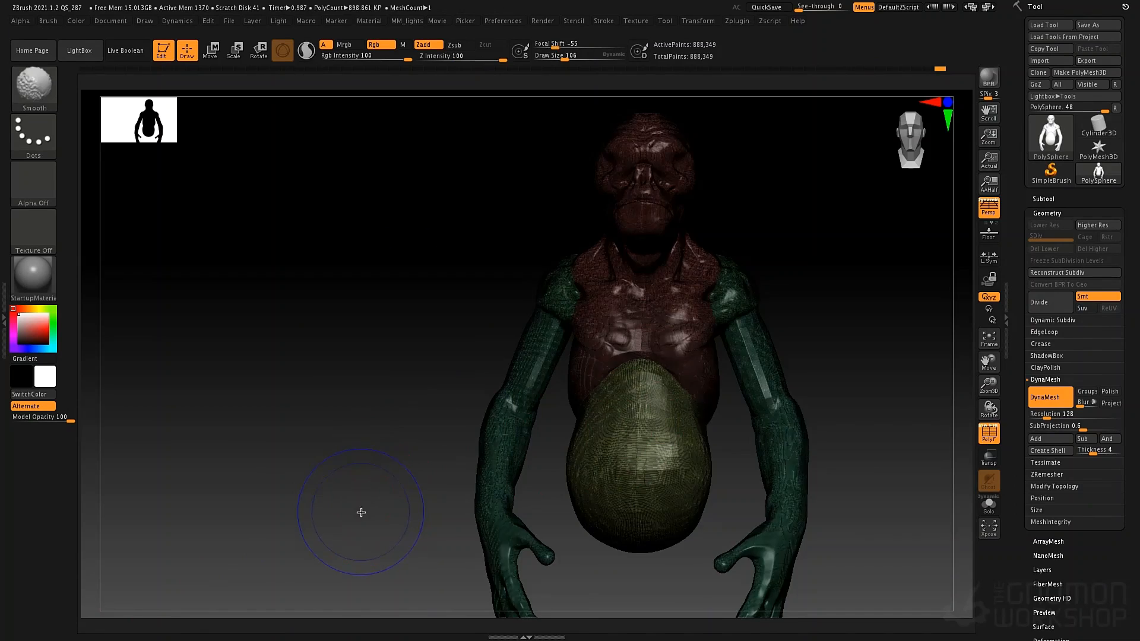
key("shift+f")
- Hide the arm polygroup so only the head, torso and belly remain visible
key("ctrl+shift")
left_click(480, 460, "ctrl+shift")
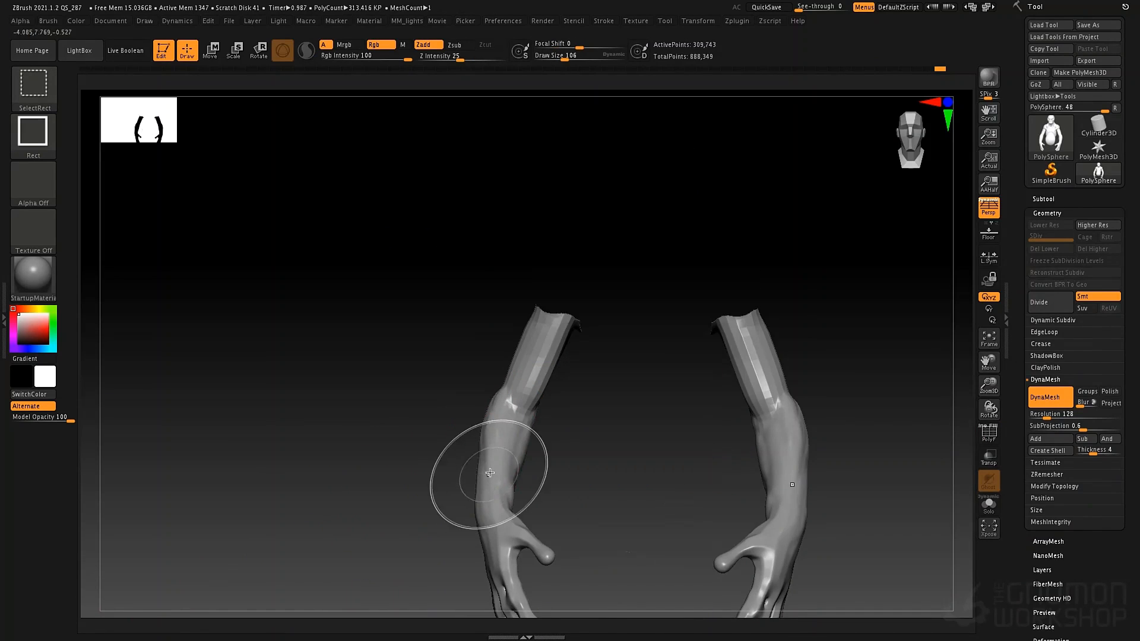
mouse_move(466, 471)
left_mouse_down("ctrl+shift")
mouse_move(451, 475)
mouse_move(491, 468)
mouse_move(512, 450)
left_mouse_up("ctrl+shift")
- Insert a mirrored pair of spheres from IMM Primitives at the lower back behind the abdomen
key("b")
key("i")
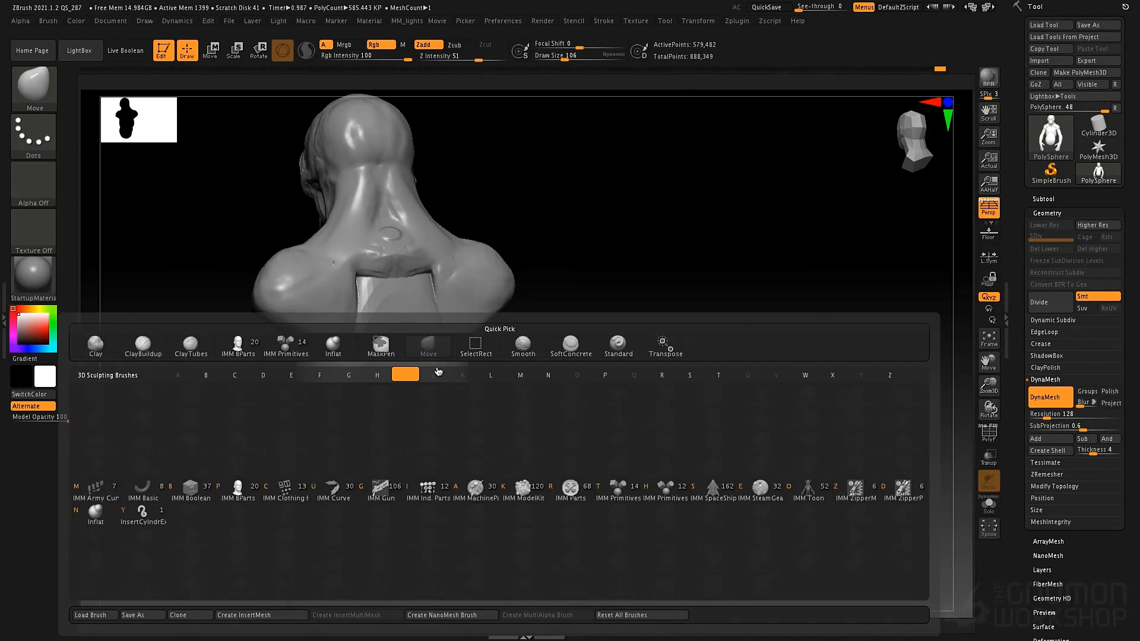
left_click(288, 345)
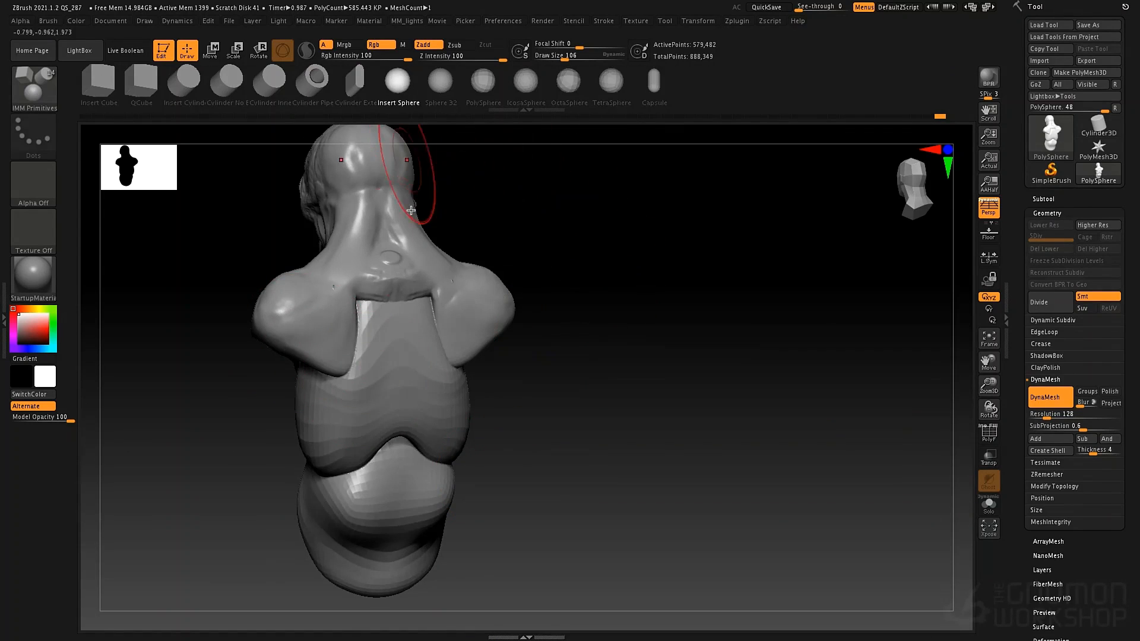
left_click_drag(550, 432, 564, 367)
left_click_drag(524, 447, 528, 464)
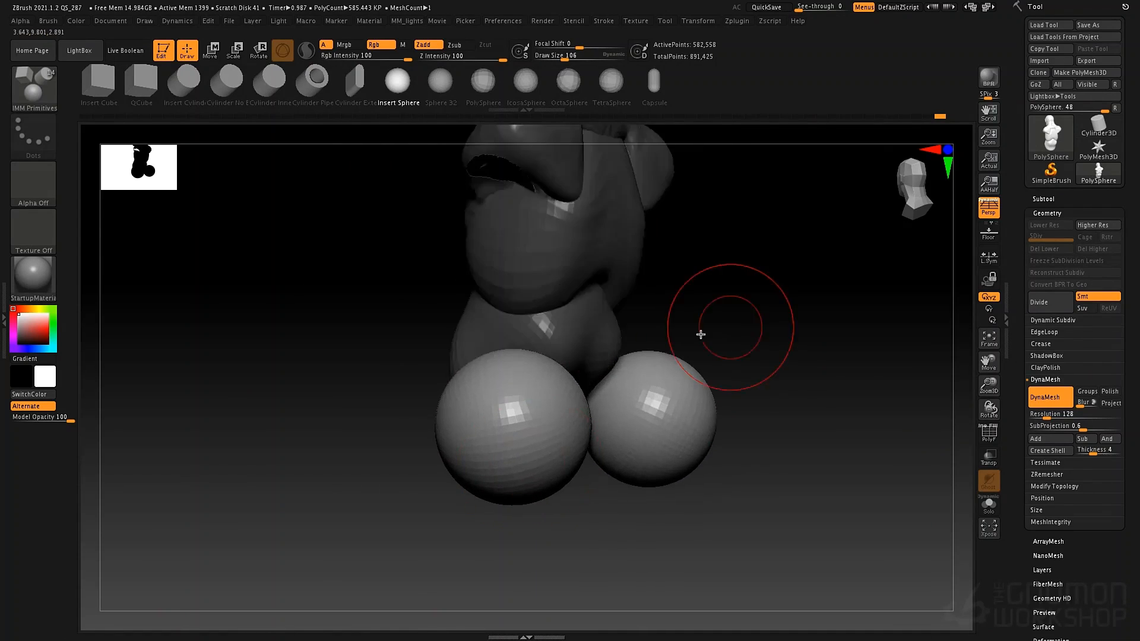
- Move the two spheres inward until they overlap at the body's centreline, and turn off DynaMesh
left_click_drag(707, 330, 692, 336, "shift")
key("w")
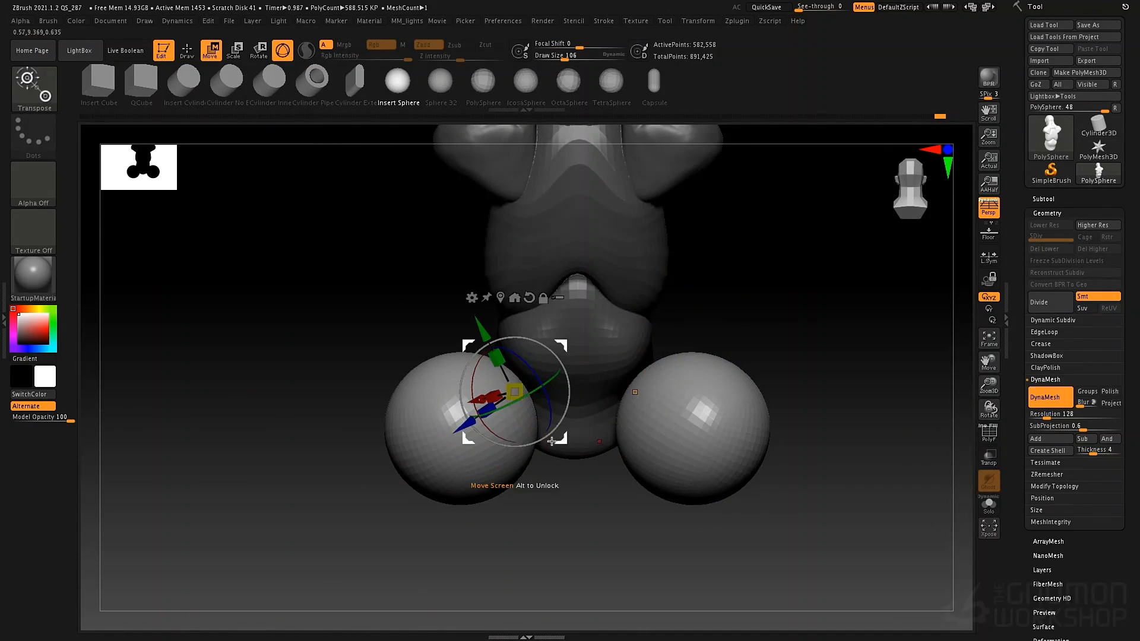
left_click_drag(565, 439, 625, 429)
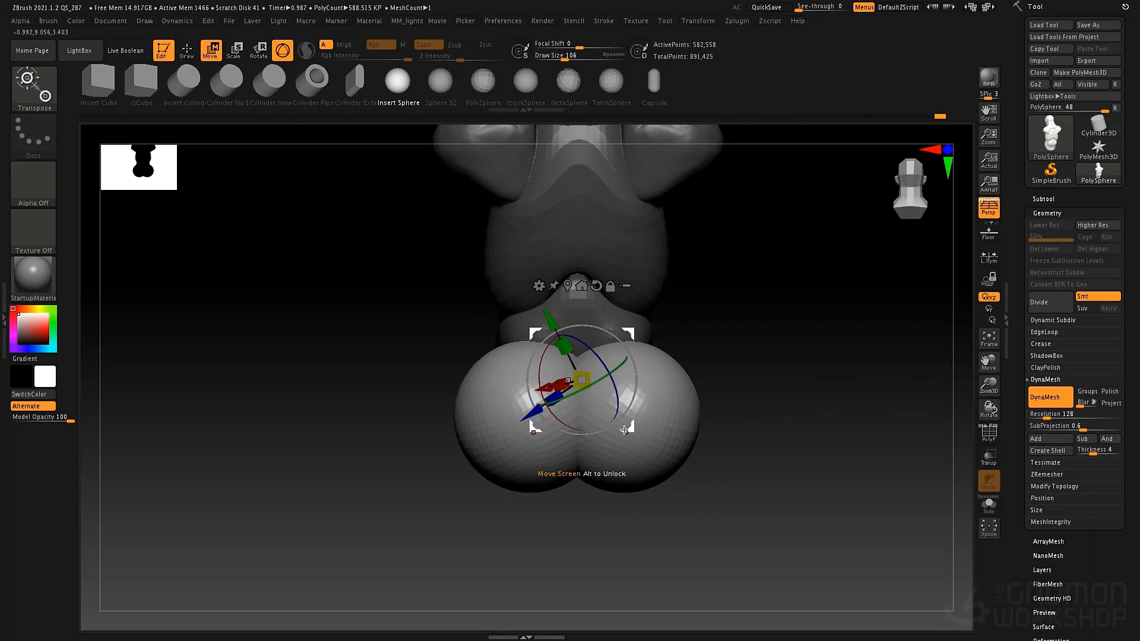
left_click(1050, 398)
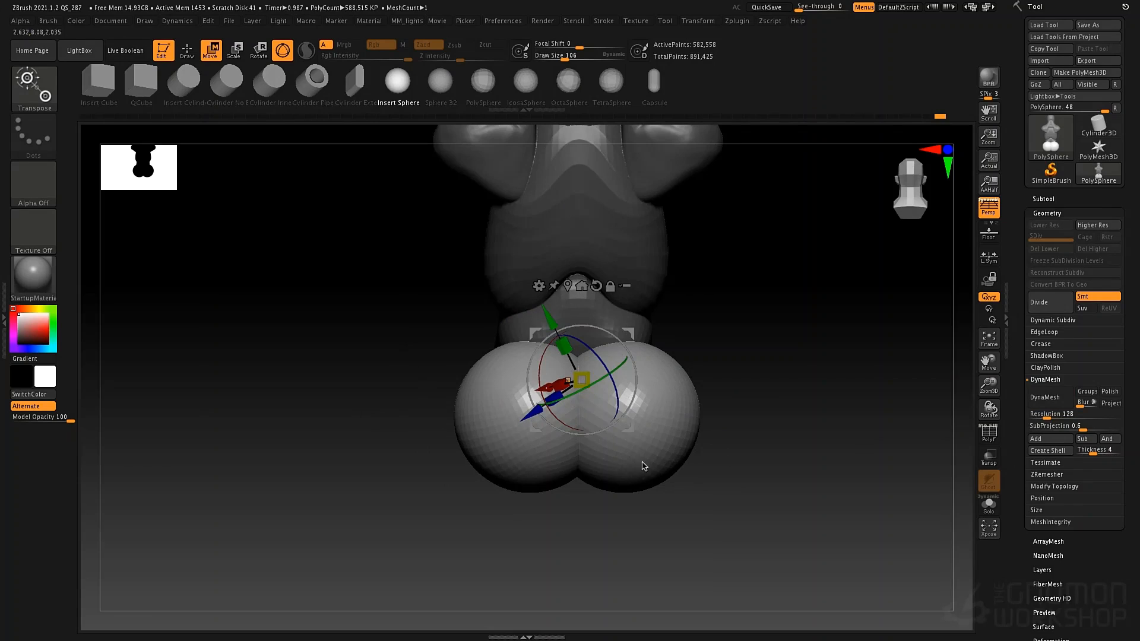
left_click_drag(625, 428, 611, 430)
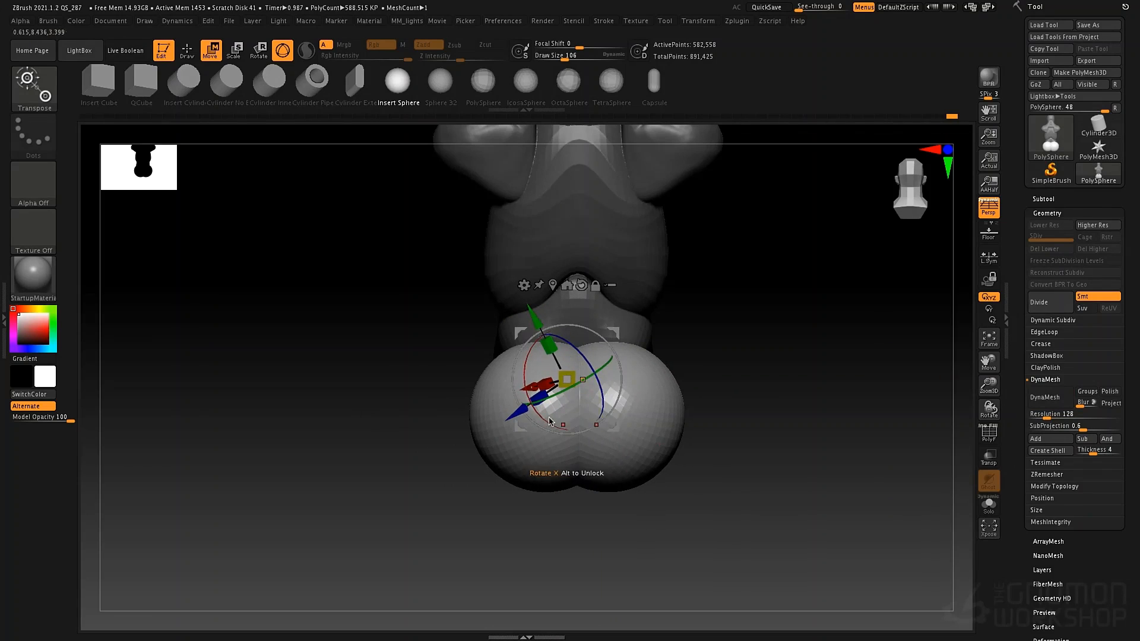
- Push in the outer sides of the spheres and pull their front edge forward using the Move brush at draw size 173
key("q")
left_click_drag(398, 406, 415, 409)
key("b")
key("m")
key("v")
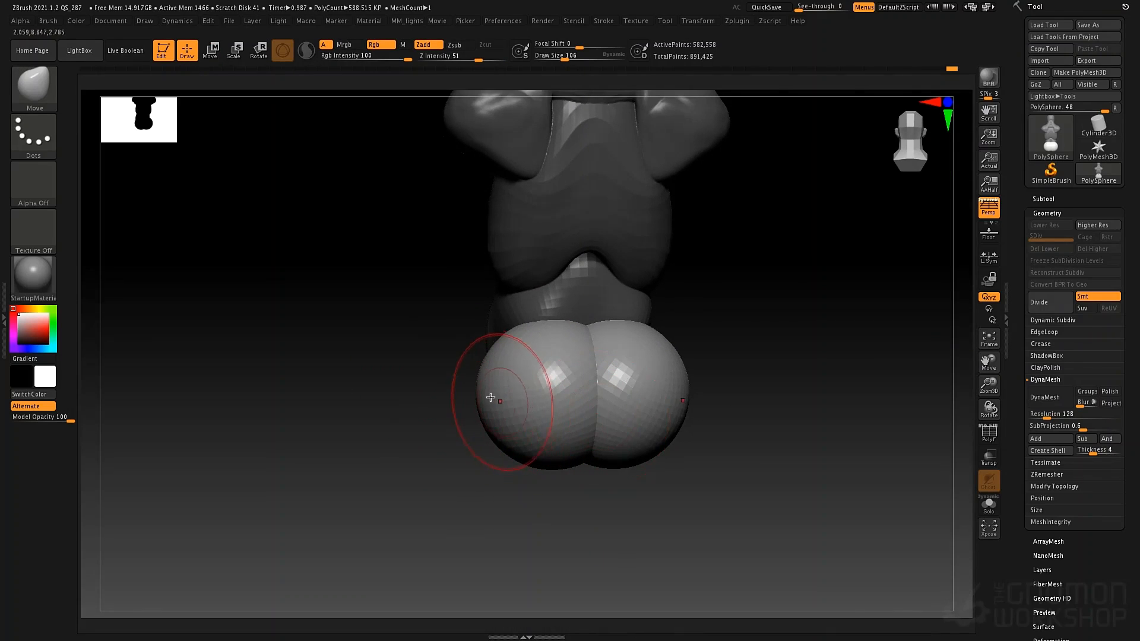
key("space")
left_click_drag(515, 400, 528, 407)
right_click_drag(522, 405, 585, 393)
left_click_drag(459, 369, 444, 373)
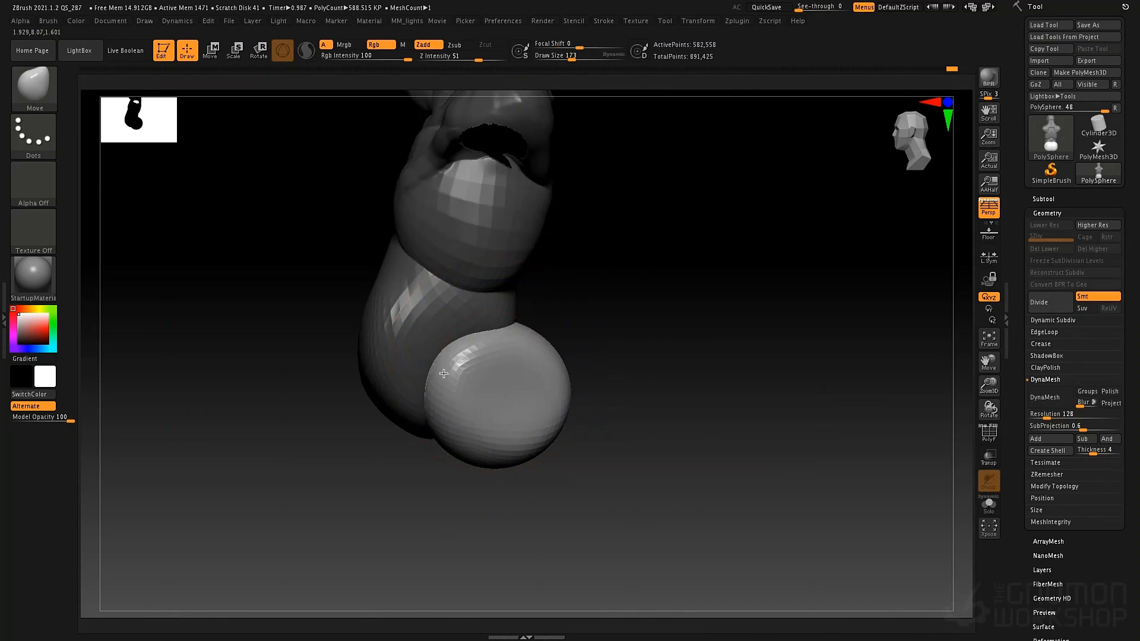
- Pull the spheres' upper front edges forward around the belly into hip crests, using Move brush draw sizes of 73 and 110
key("space")
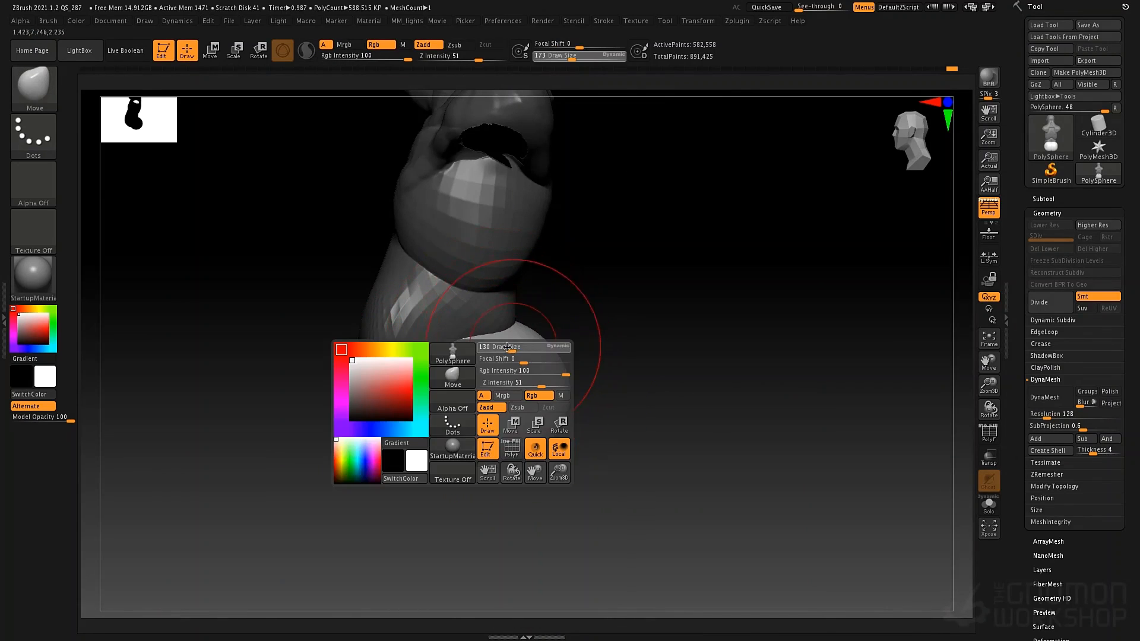
left_click_drag(521, 356, 504, 354)
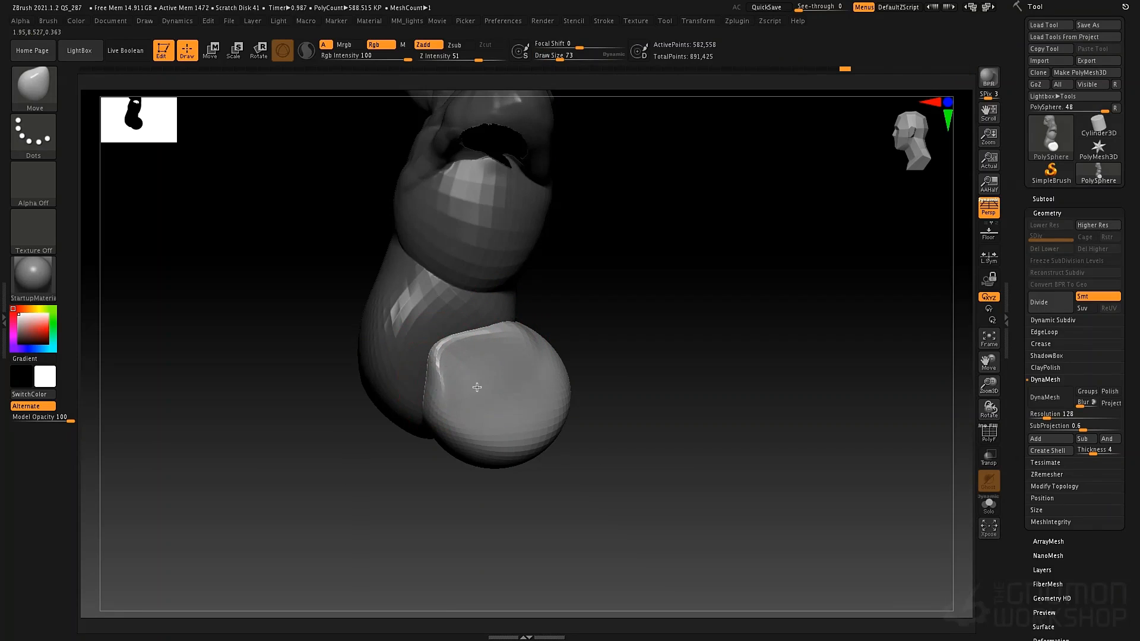
left_click_drag(477, 387, 480, 387)
right_click_drag(516, 401, 485, 406)
key("space")
mouse_move(537, 356)
left_mouse_down()
mouse_move(579, 384)
mouse_move(582, 394)
mouse_move(555, 403)
left_mouse_up()
key("space")
key("space")
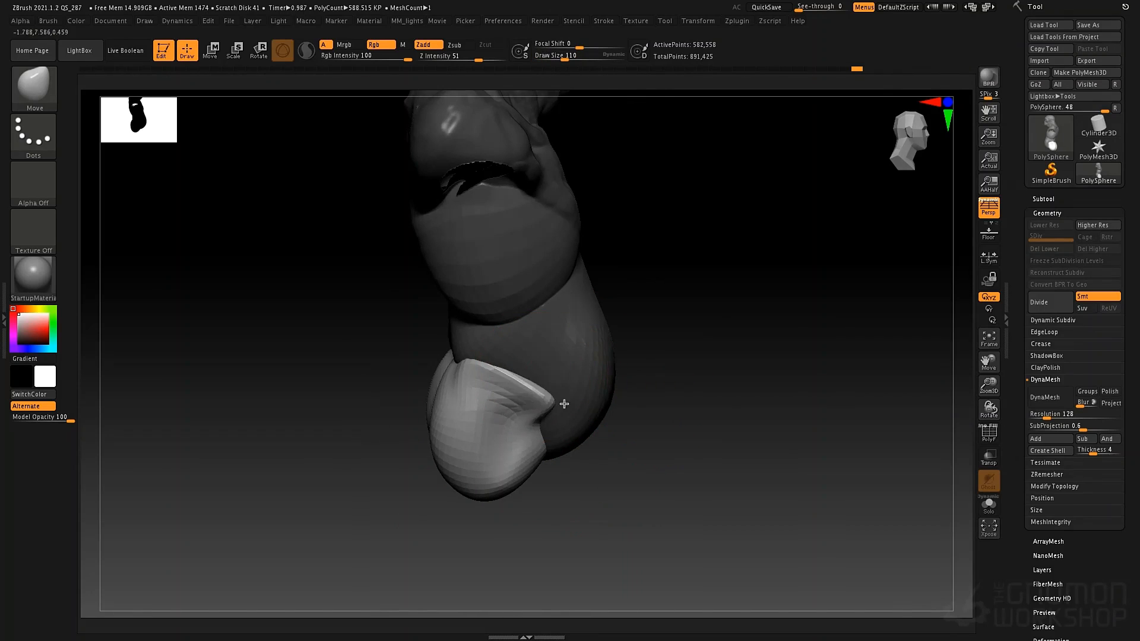
- Pull the upper corners of the hips outward, checking the form from the front, back and side
right_click_drag(543, 360, 498, 369)
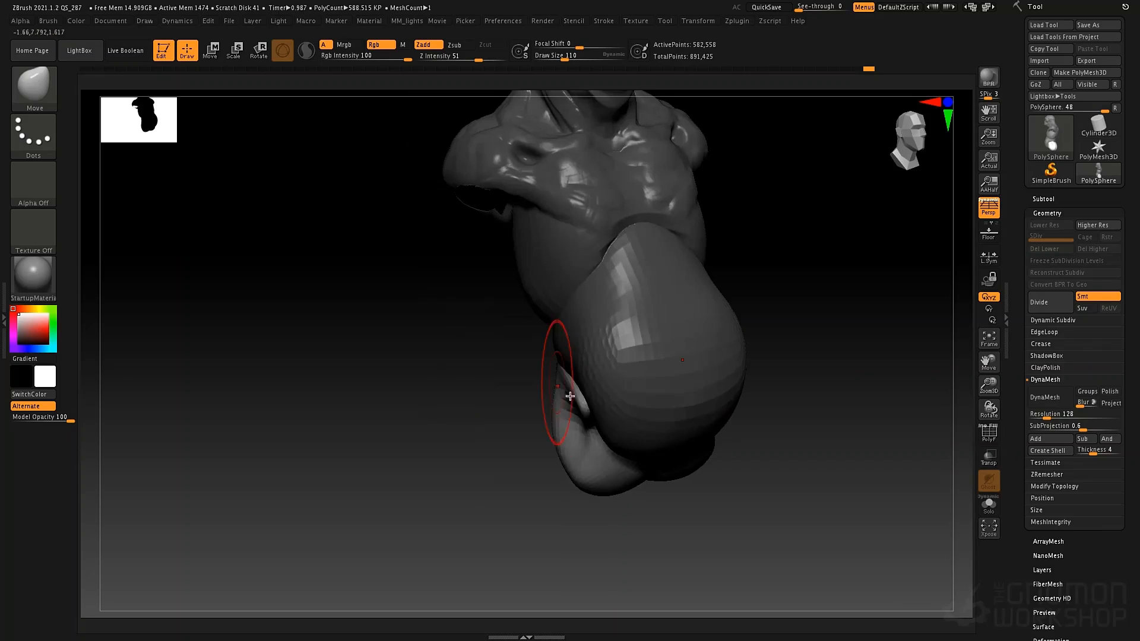
mouse_move(576, 374)
right_mouse_down()
mouse_move(613, 377)
mouse_move(560, 386)
right_mouse_up()
mouse_move(506, 363)
right_mouse_down()
mouse_move(534, 365)
mouse_move(510, 359)
right_mouse_up()
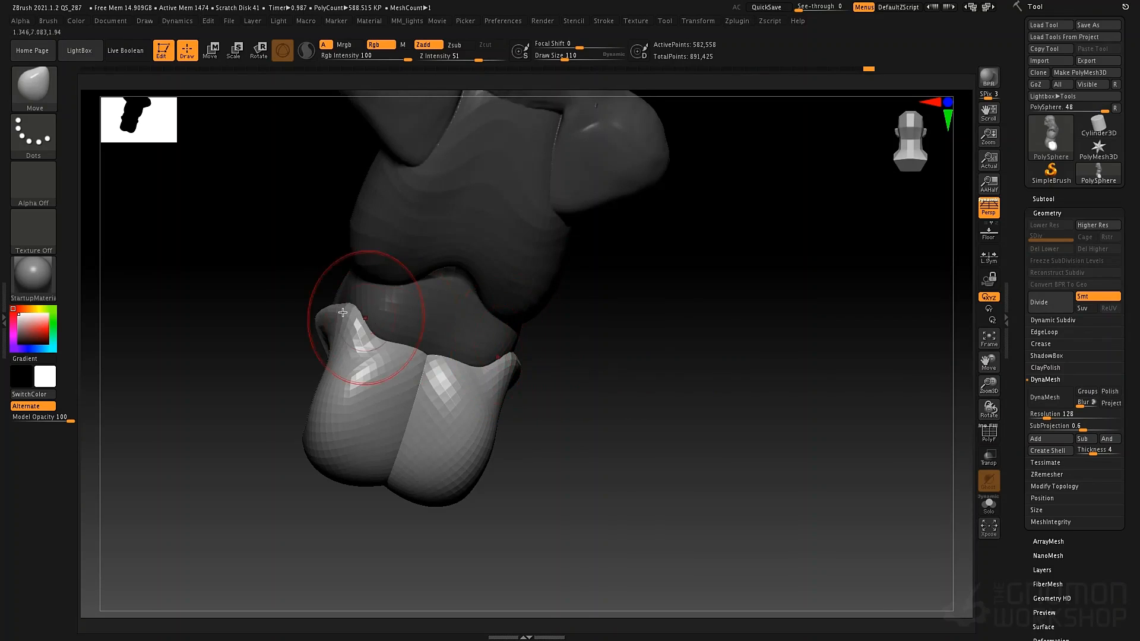
left_click_drag(366, 318, 349, 328)
right_click_drag(463, 291, 503, 333)
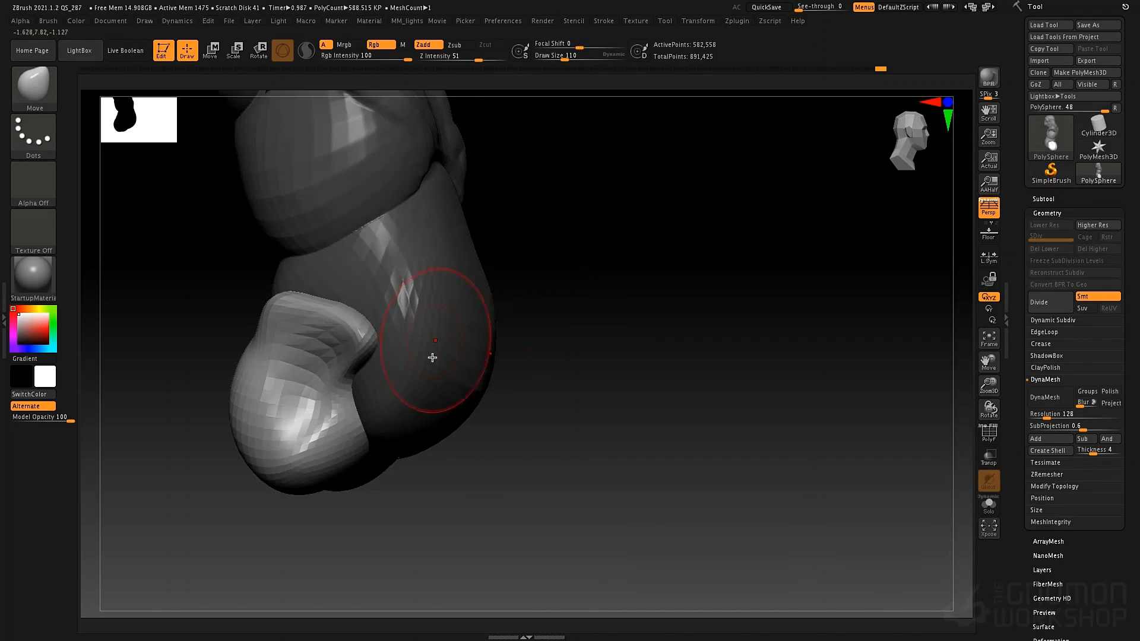
- Scale up the pelvis form by about 1.13 and shift it slightly down and forward with the gizmo
right_click_drag(432, 356, 473, 231, "ctrl")
mouse_move(537, 323)
right_mouse_down("ctrl")
mouse_move(558, 340)
mouse_move(529, 331)
right_mouse_up("ctrl")
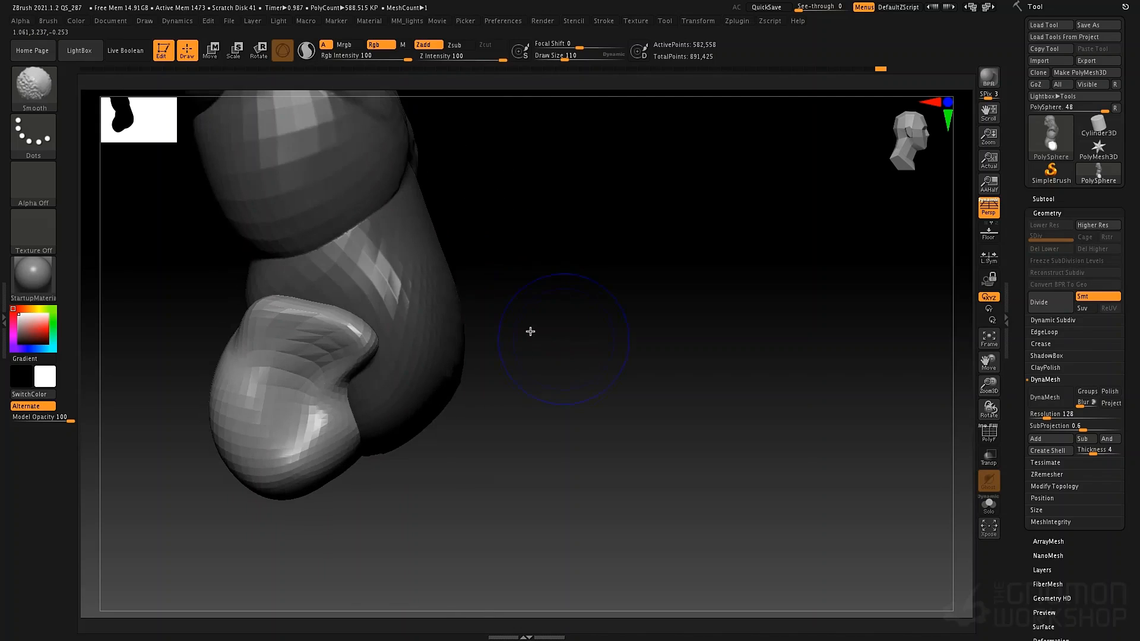
right_click_drag(524, 384, 515, 270, "ctrl")
right_click_drag(531, 285, 613, 376, "alt")
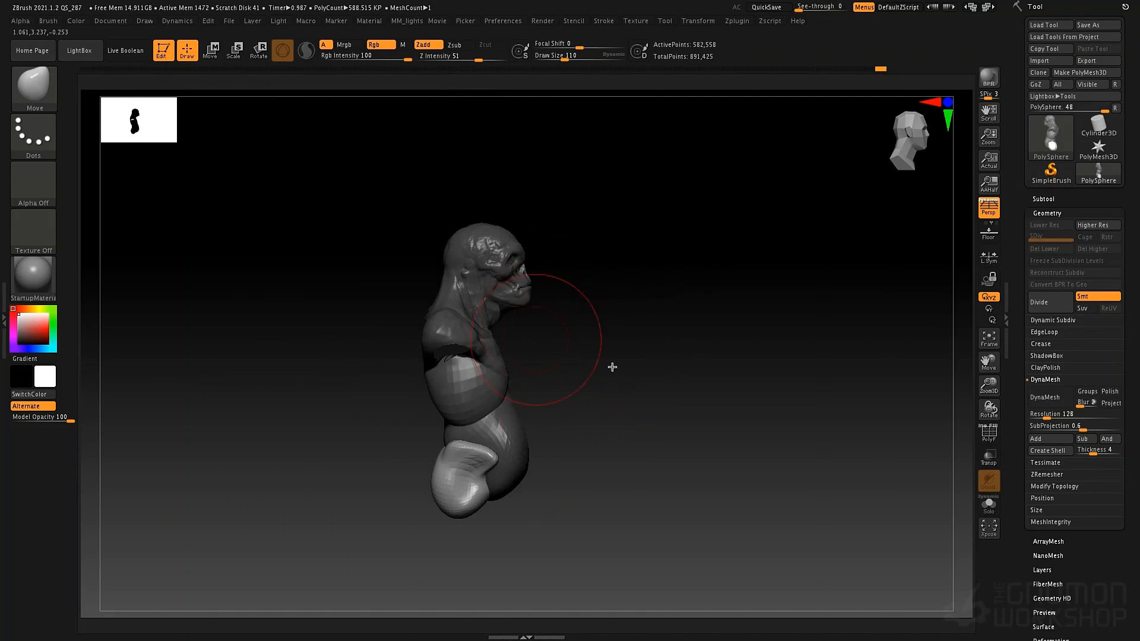
key("e")
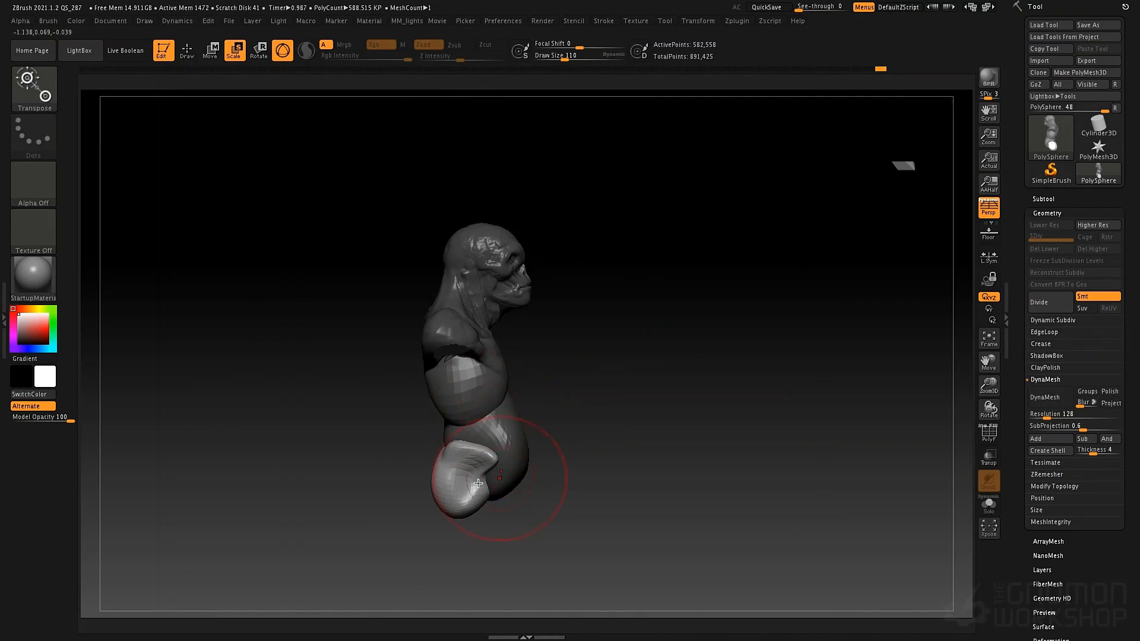
left_click_drag(476, 457, 476, 482)
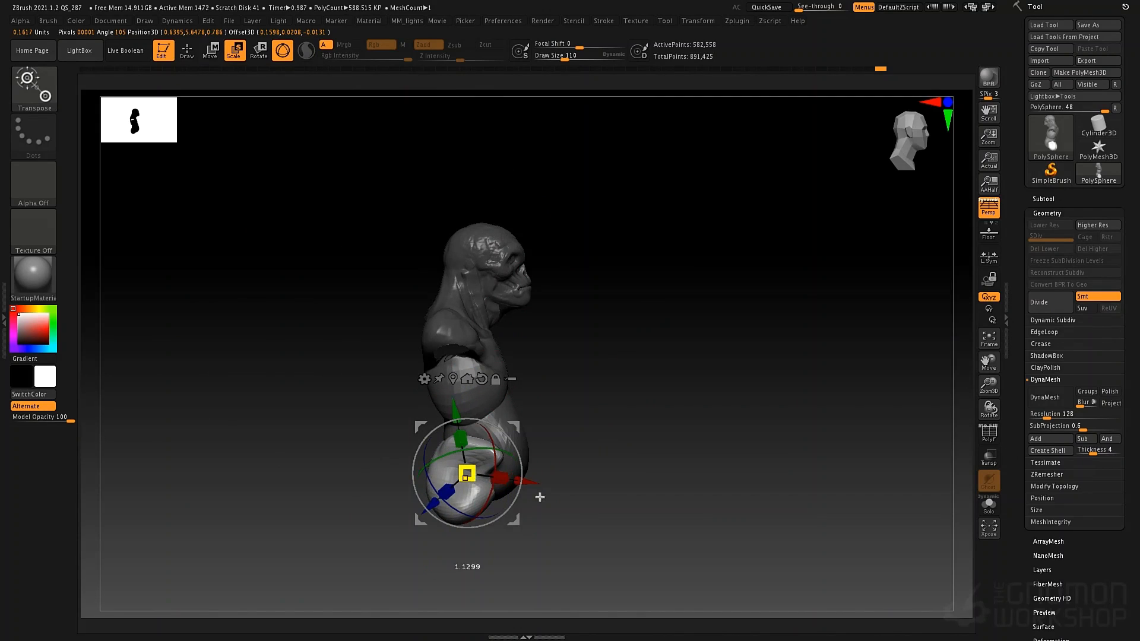
left_click_drag(511, 520, 516, 527)
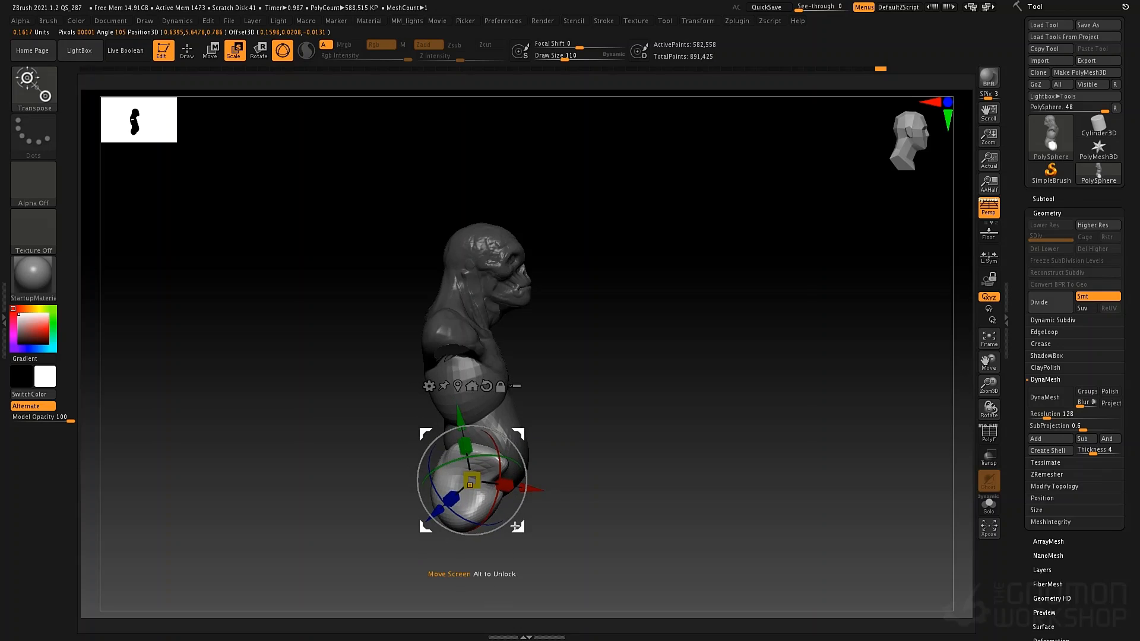
- Return to sculpting and invert the mask so the pelvis is protected and the upper body is editable
key("q")
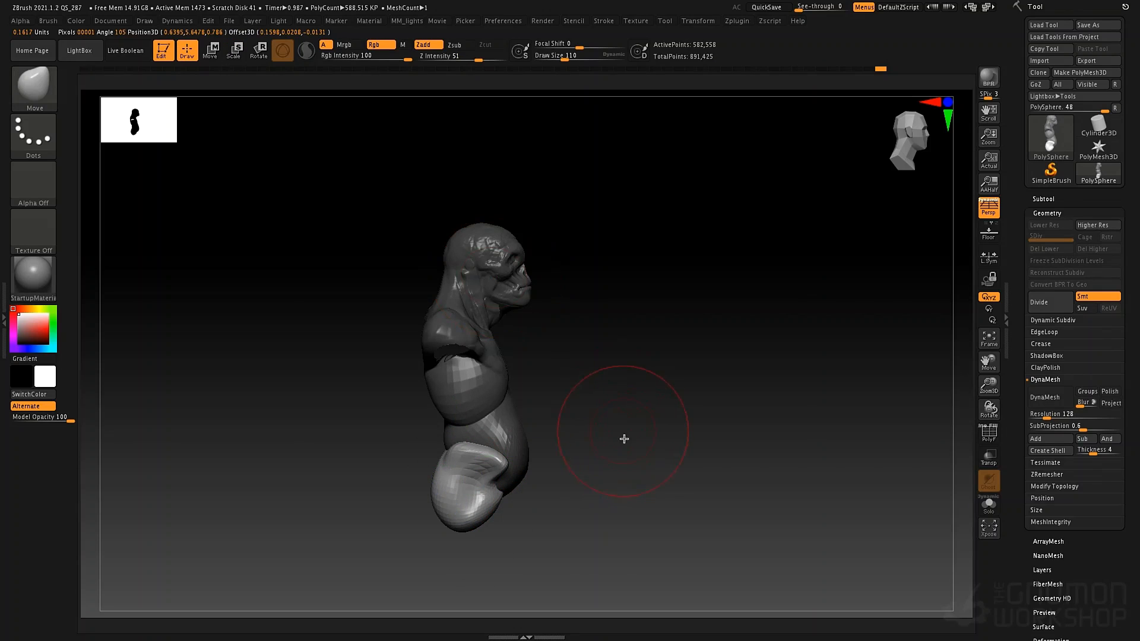
left_click(629, 413, "ctrl")
left_click_drag(625, 366, 546, 355)
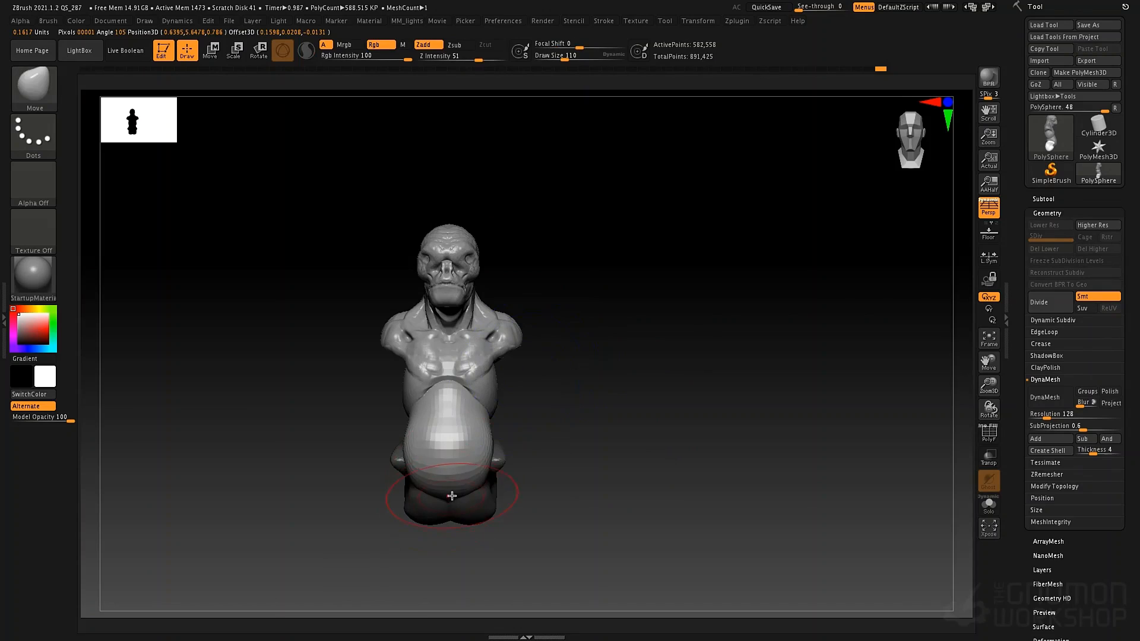
- Reshape the belly's lower part where it meets the pelvis, using the Move brush at draw size 62
key("space")
left_click_drag(451, 464, 443, 458)
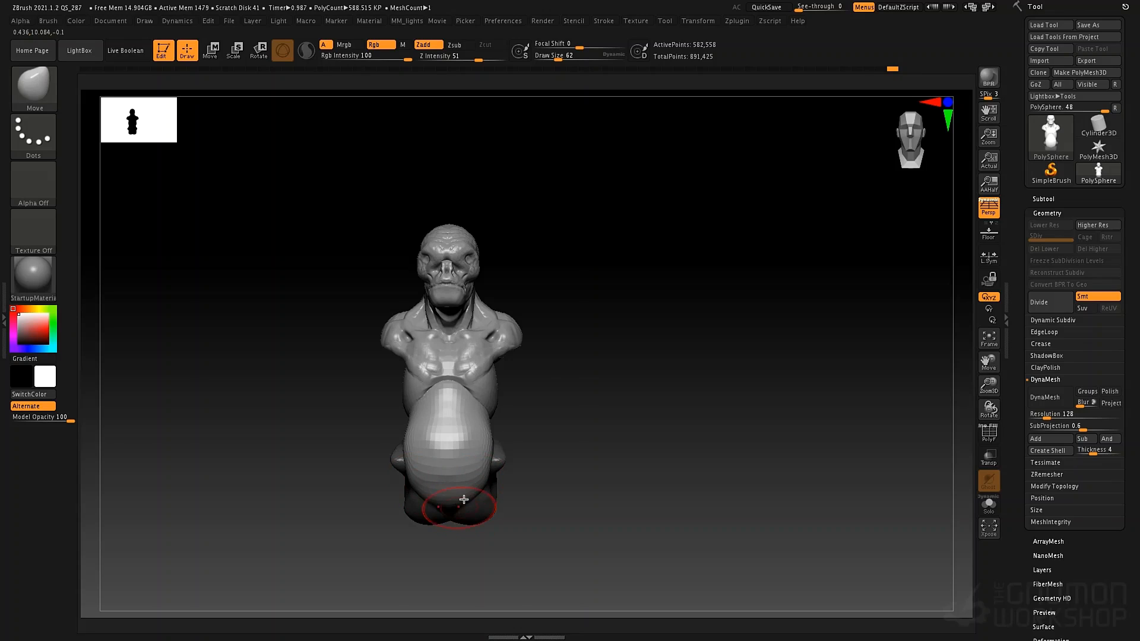
left_click_drag(549, 526, 484, 519)
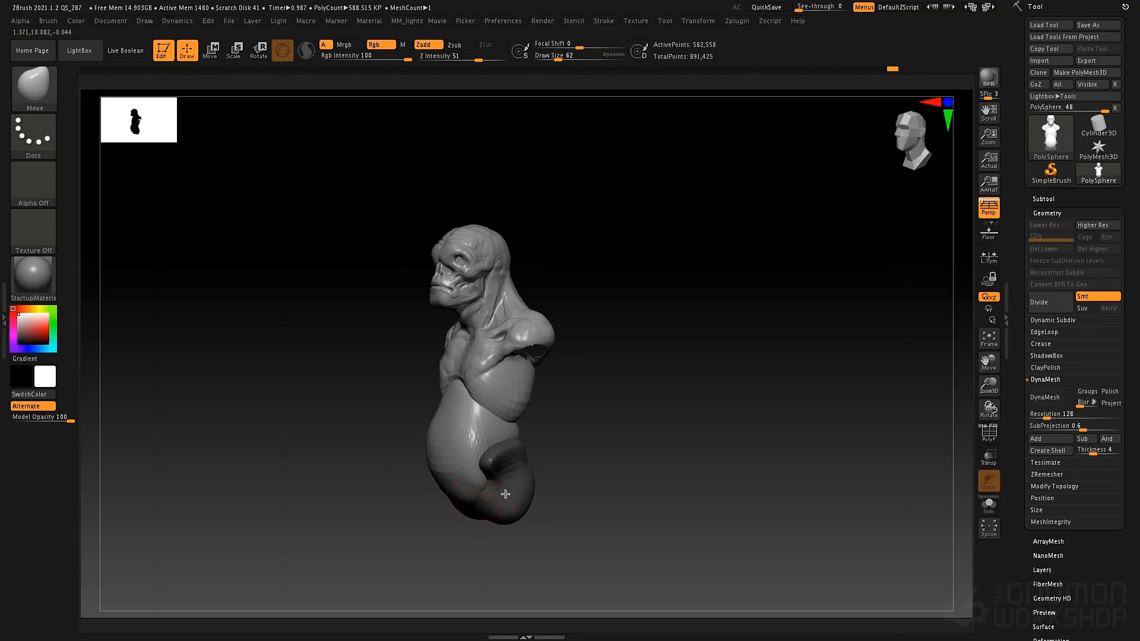
right_click_drag(505, 494, 555, 497)
right_click_drag(466, 442, 517, 463)
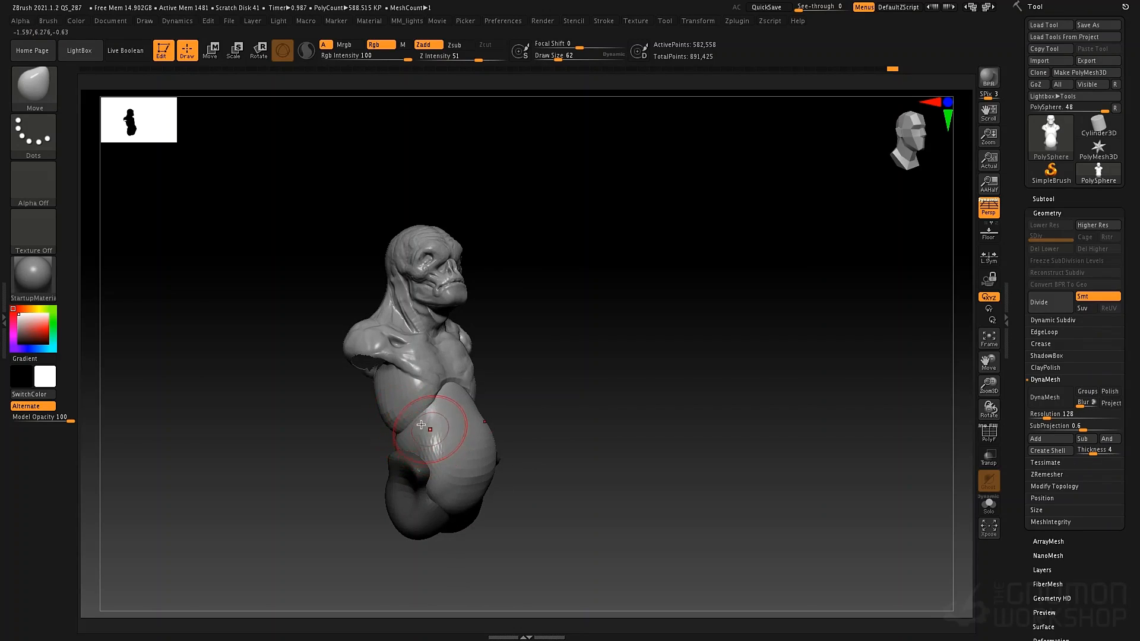
- Swell the sides of the abdomen above the hips with the Inflat brush, using draw sizes of 49 and 73
key("b")
key("i")
key("n")
key("space")
left_click_drag(425, 425, 421, 426)
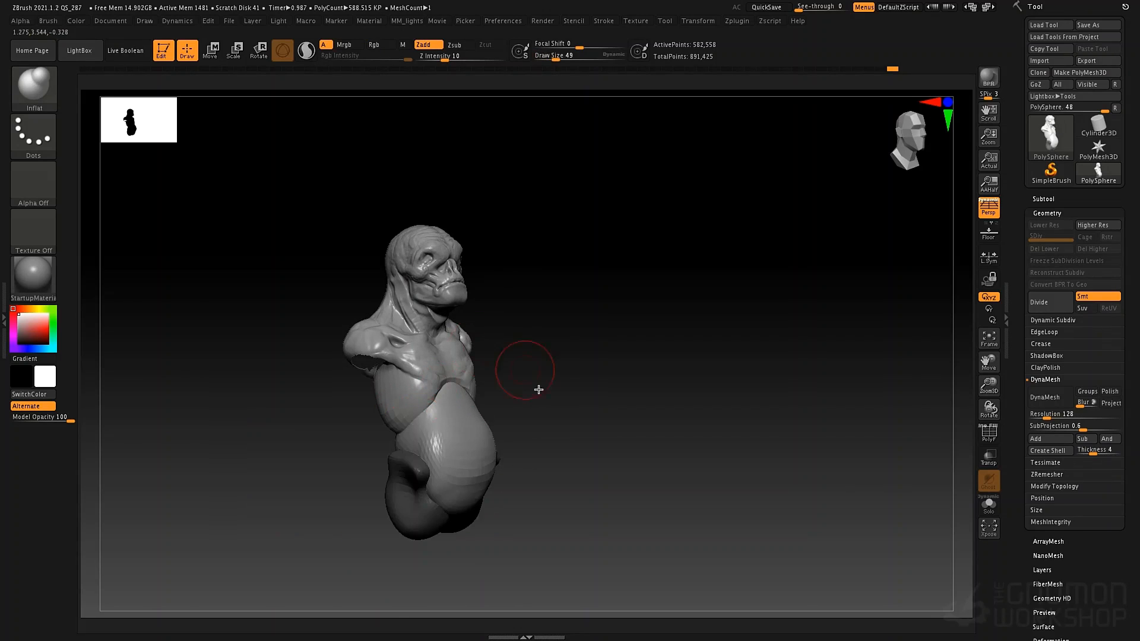
mouse_move(538, 389)
right_mouse_down("ctrl")
mouse_move(517, 458)
mouse_move(336, 416)
right_mouse_up("ctrl")
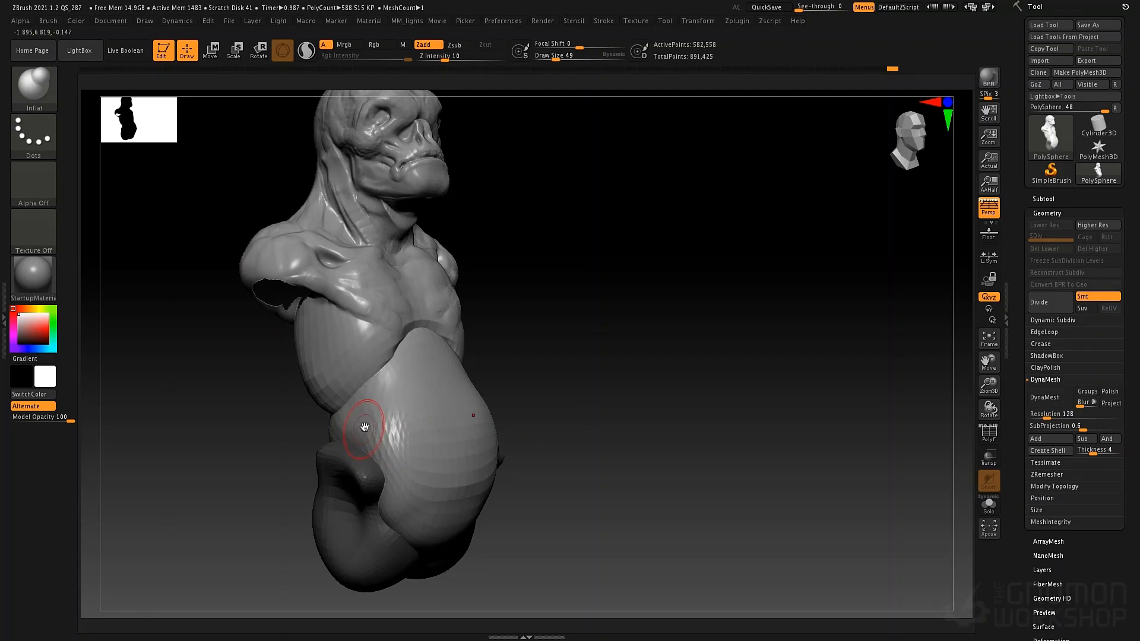
key("space")
mouse_move(364, 427)
left_mouse_down()
mouse_move(385, 427)
mouse_move(368, 447)
mouse_move(355, 445)
left_mouse_up()
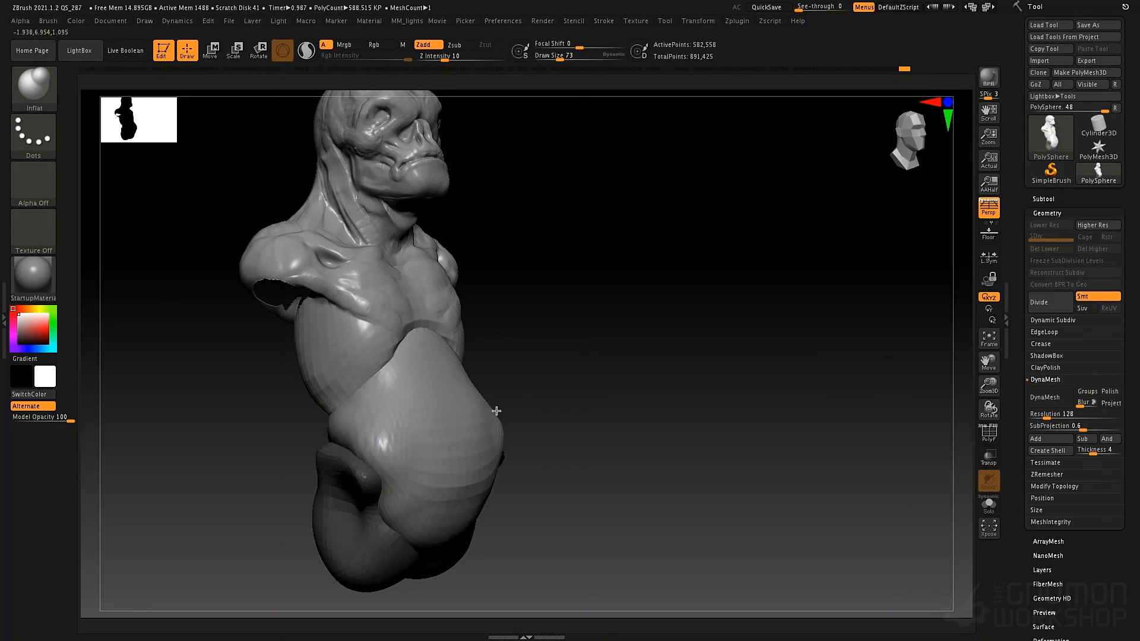
- Pull in the sides of the lower abdomen at the hips with the Move brush at draw size 115
mouse_move(496, 411)
left_mouse_down()
mouse_move(445, 458)
mouse_move(433, 438)
mouse_move(466, 436)
mouse_move(463, 386)
mouse_move(525, 386)
mouse_move(523, 415)
left_mouse_up()
mouse_move(524, 415)
left_mouse_down()
mouse_move(521, 461)
mouse_move(493, 457)
left_mouse_up()
mouse_move(581, 405)
left_mouse_down("shift")
mouse_move(623, 407)
mouse_move(580, 400)
left_mouse_up("shift")
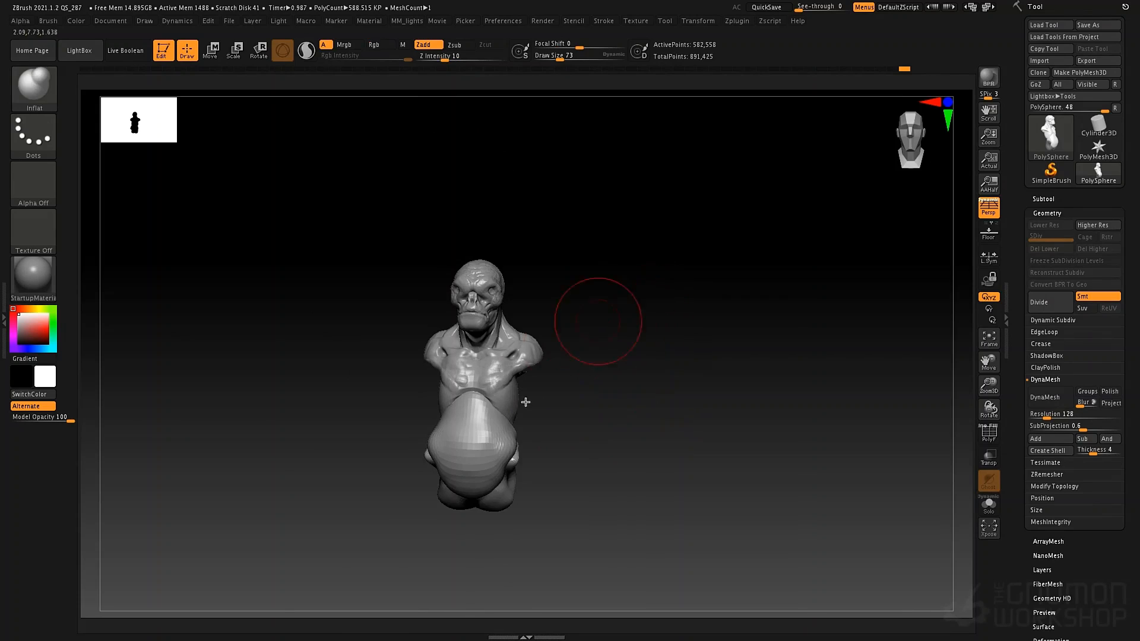
key("b")
key("m")
key("v")
key("space")
left_click(521, 437)
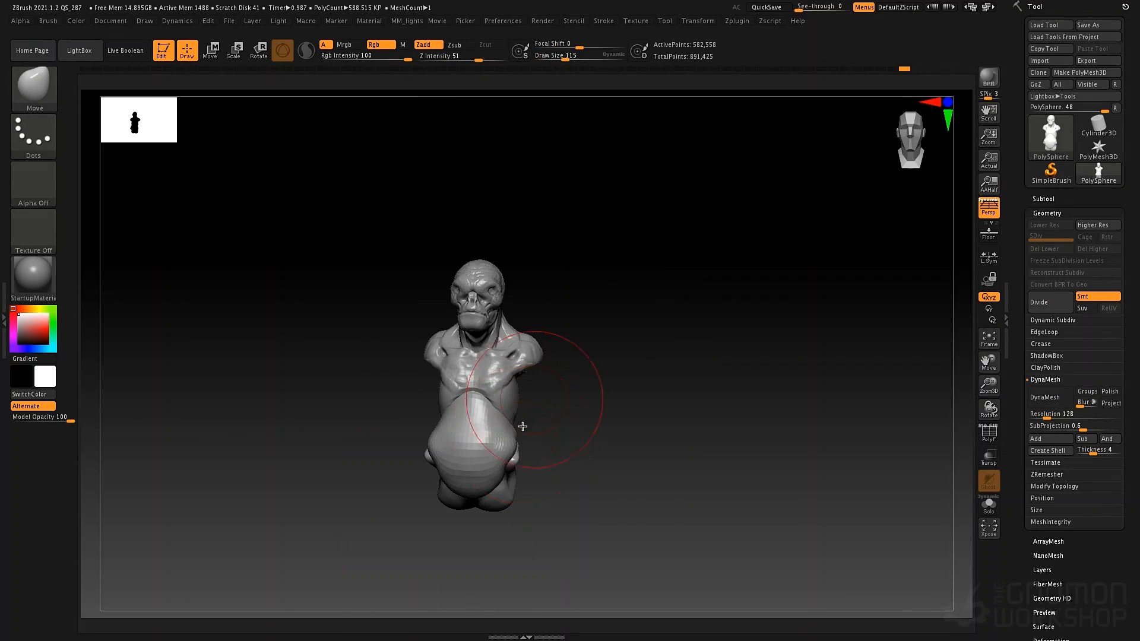
left_click_drag(516, 465, 508, 464)
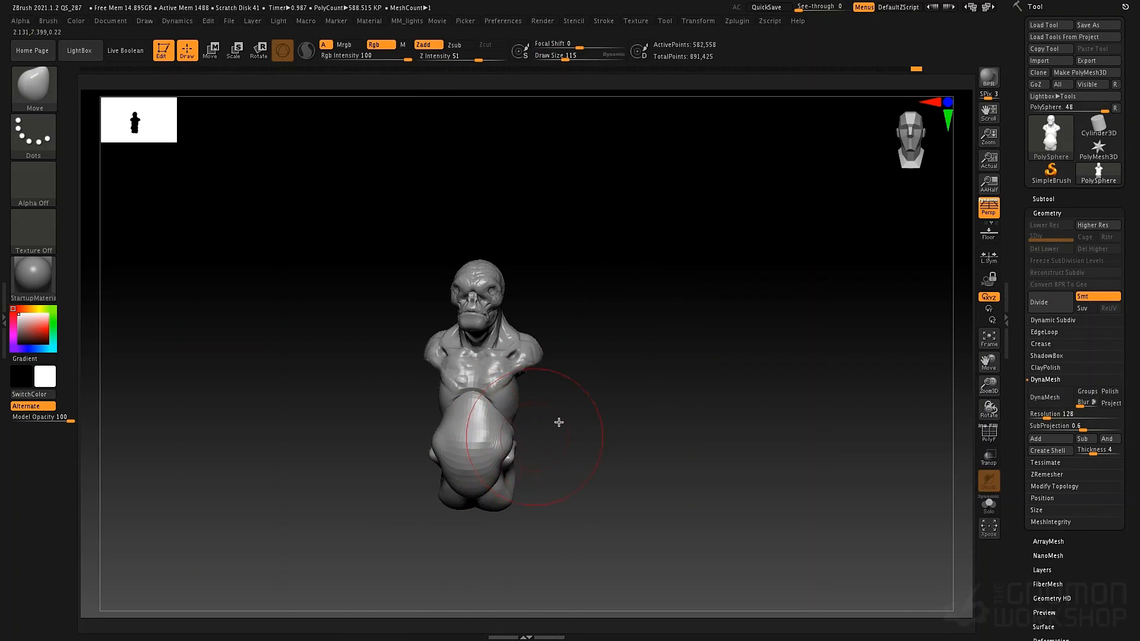
- Adjust the side of the waist just above the hip with the Move brush at draw size 40
left_click_drag(557, 419, 527, 413, "shift")
left_click_drag(618, 433, 488, 404, "alt")
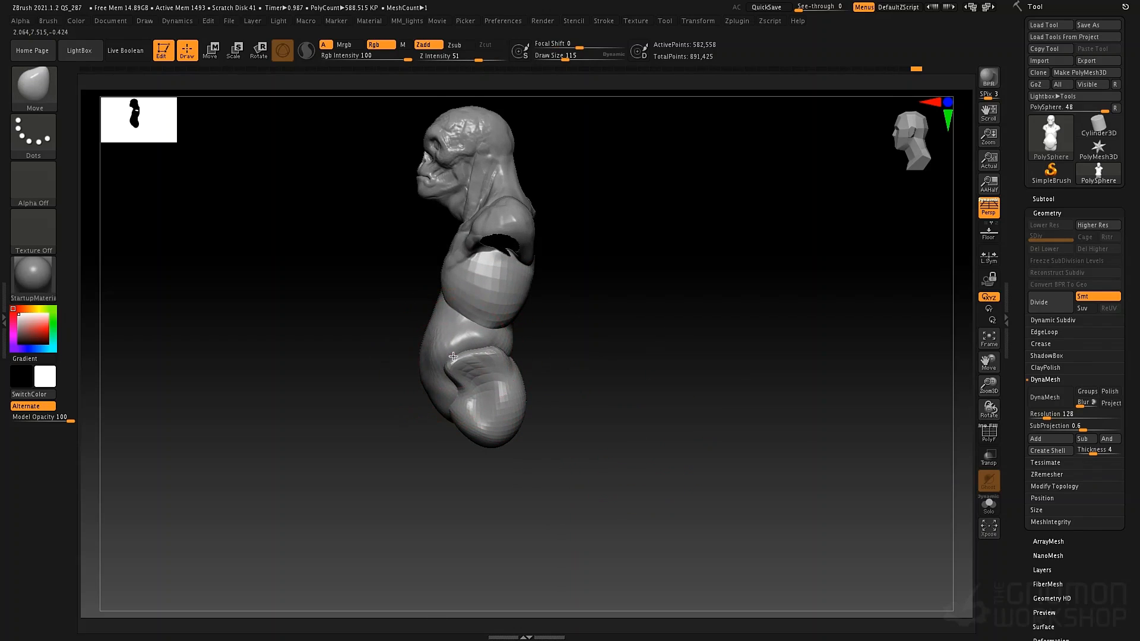
key("space")
left_click_drag(462, 339, 442, 340)
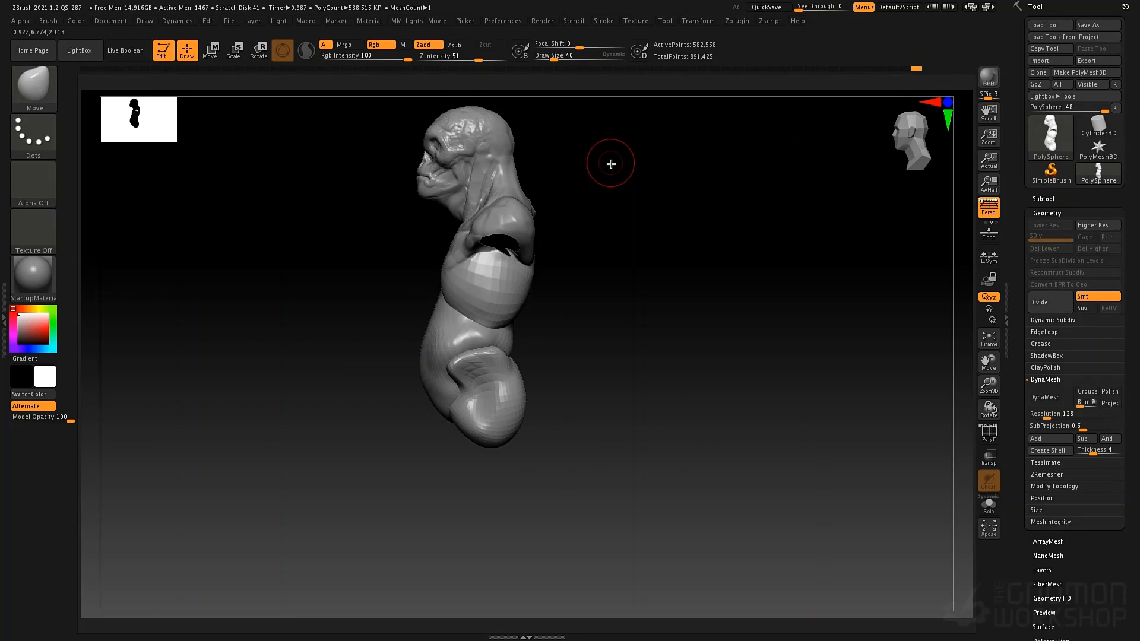
- Display the polygroup wireframe and try to remesh the body with DynaMesh at resolution 128
key("shift+f")
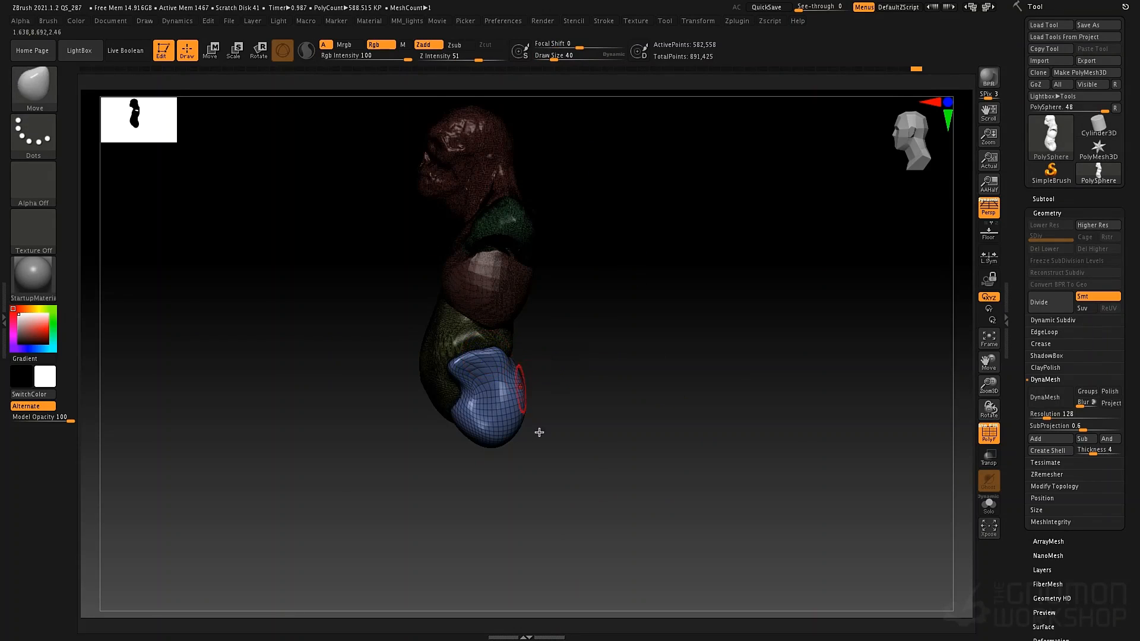
left_click(1040, 397)
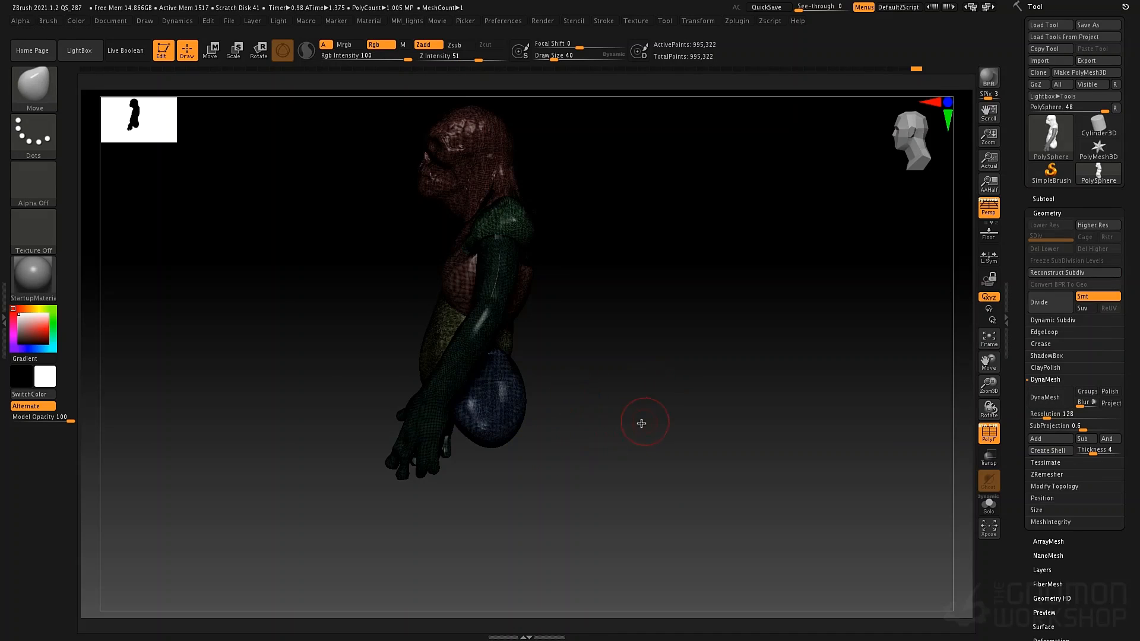
left_click_drag(600, 438, 653, 432)
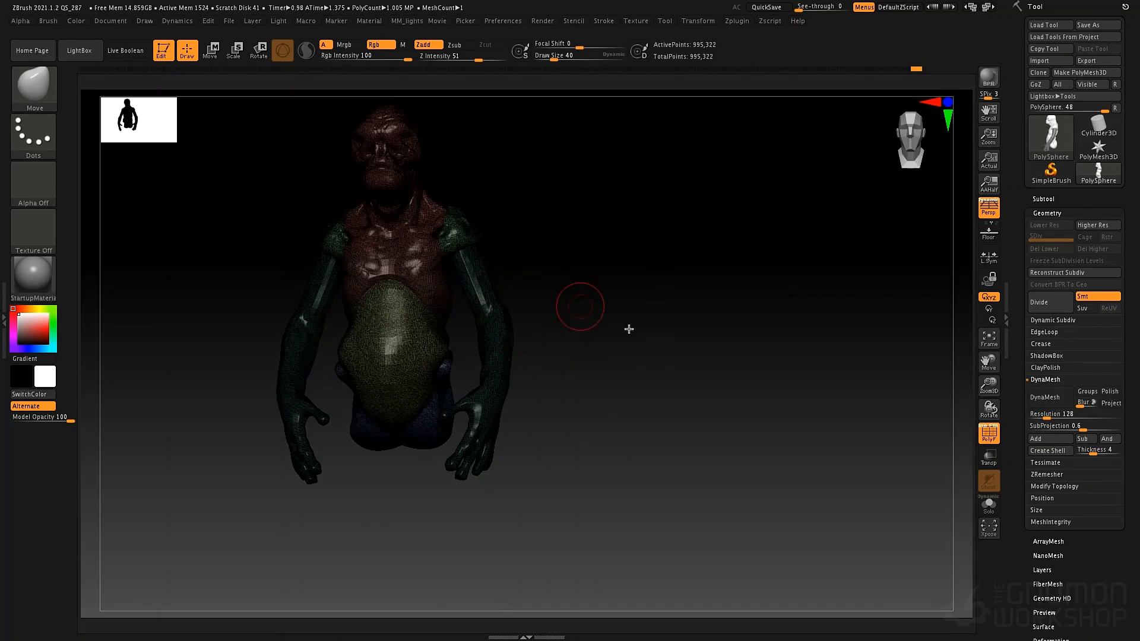
left_click_drag(628, 329, 529, 386)
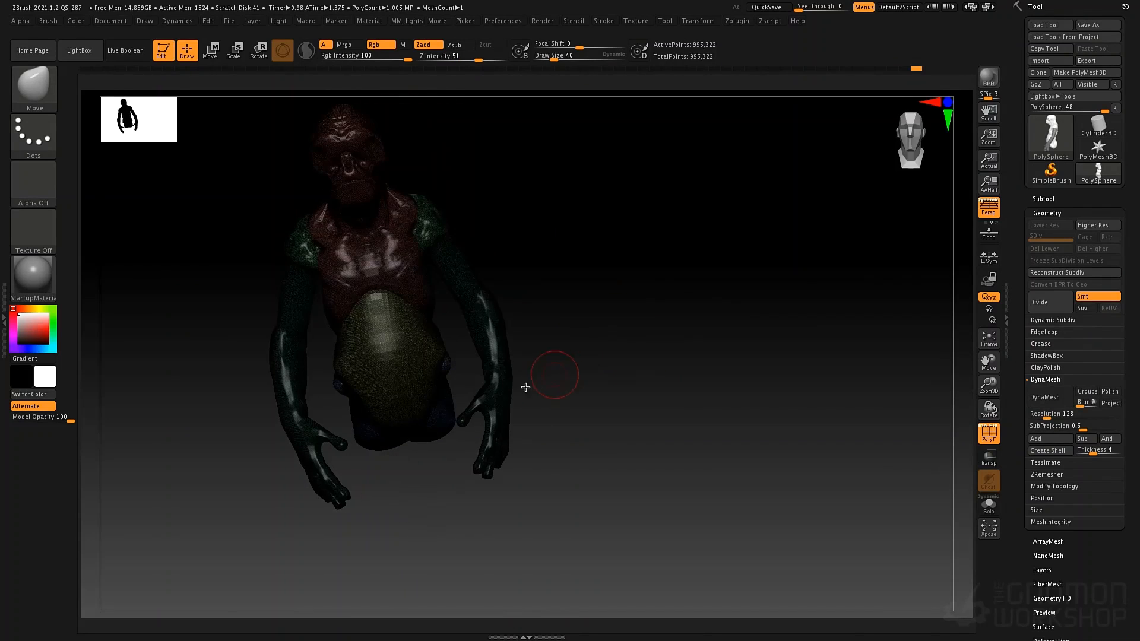
left_click(446, 395, "ctrl+shift")
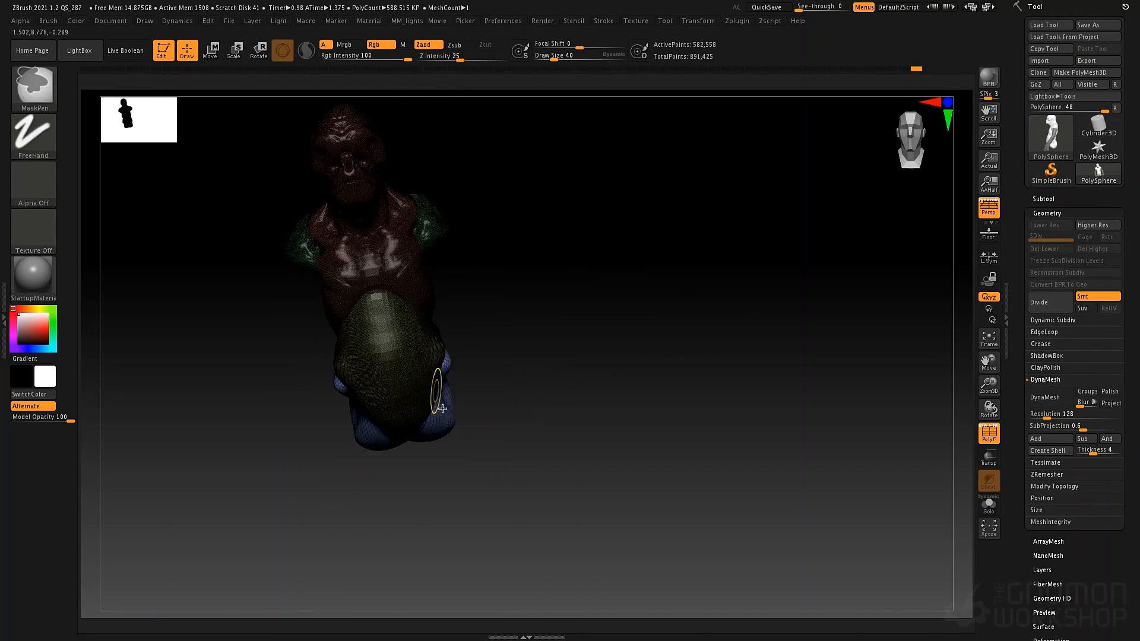
- Unhide the arms, remesh the whole figure with DynaMesh at resolution 128, and turn off the wireframe display
left_click(568, 339, "ctrl+shift")
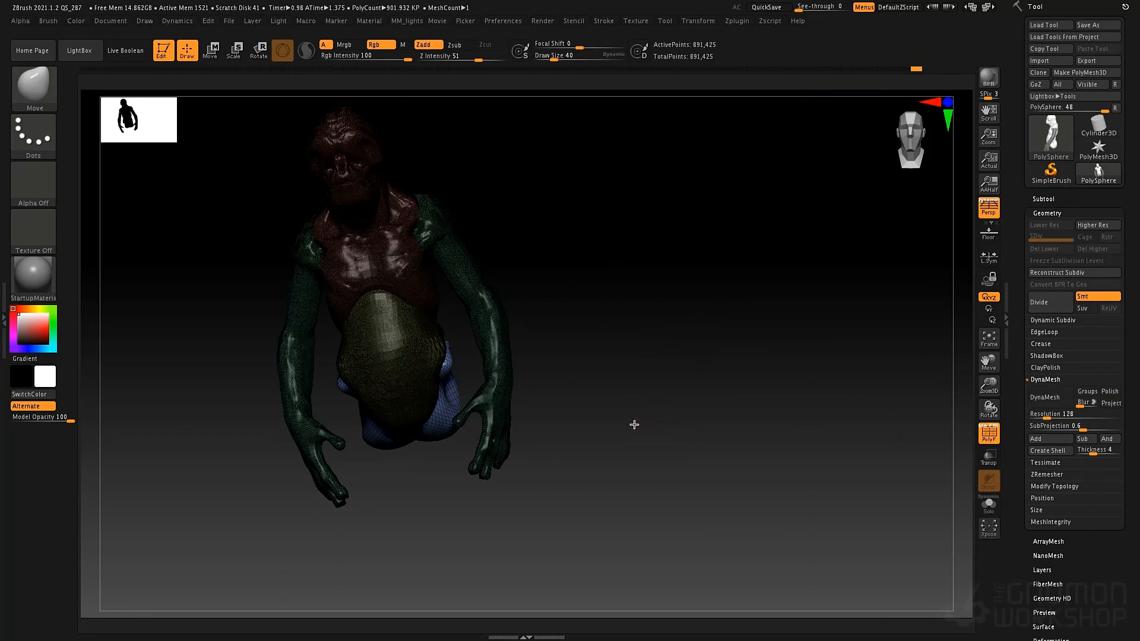
left_click_drag(636, 422, 956, 365)
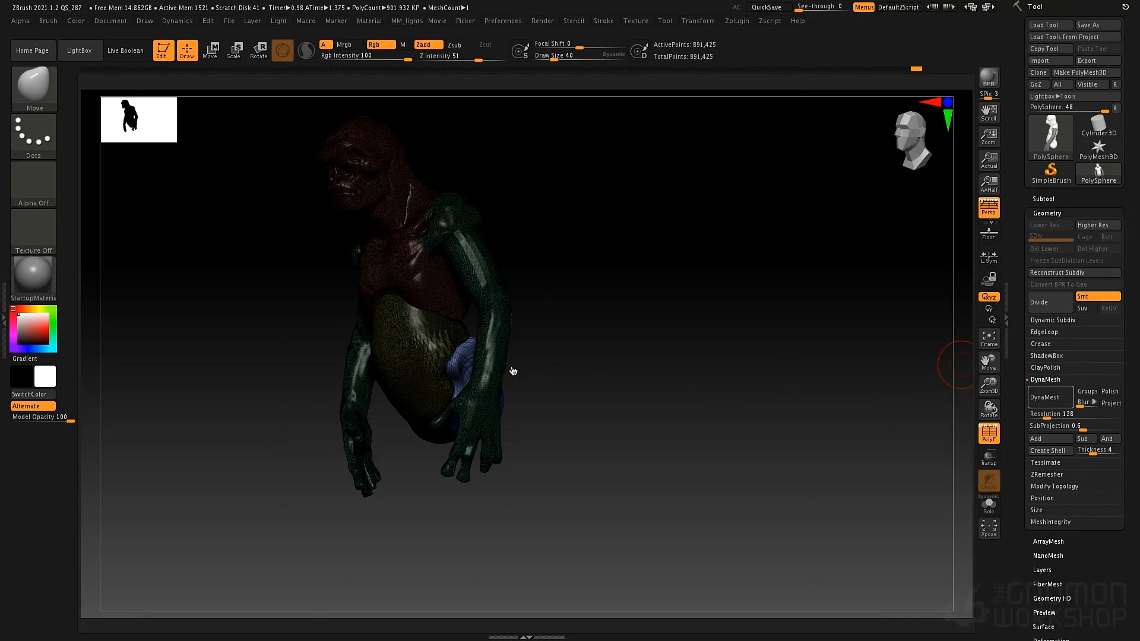
left_click_drag(628, 363, 607, 385)
key("shift+f")
key("shift")
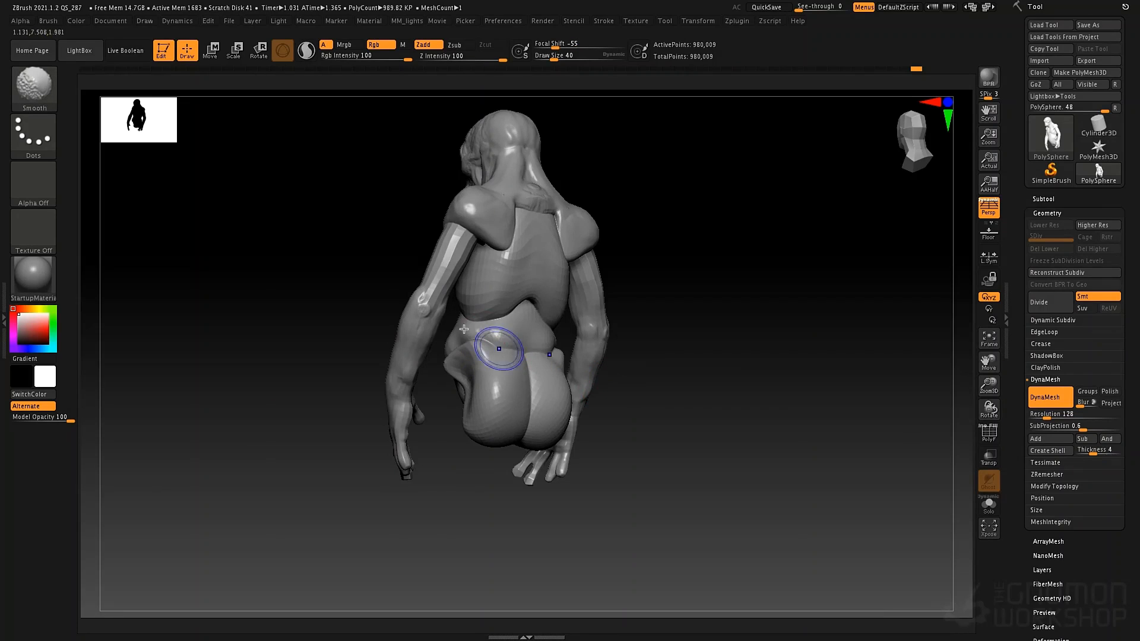
- Hide both arms so only the head, torso and pelvis are visible
left_click(439, 296, "ctrl+shift")
left_click(440, 296, "ctrl+shift")
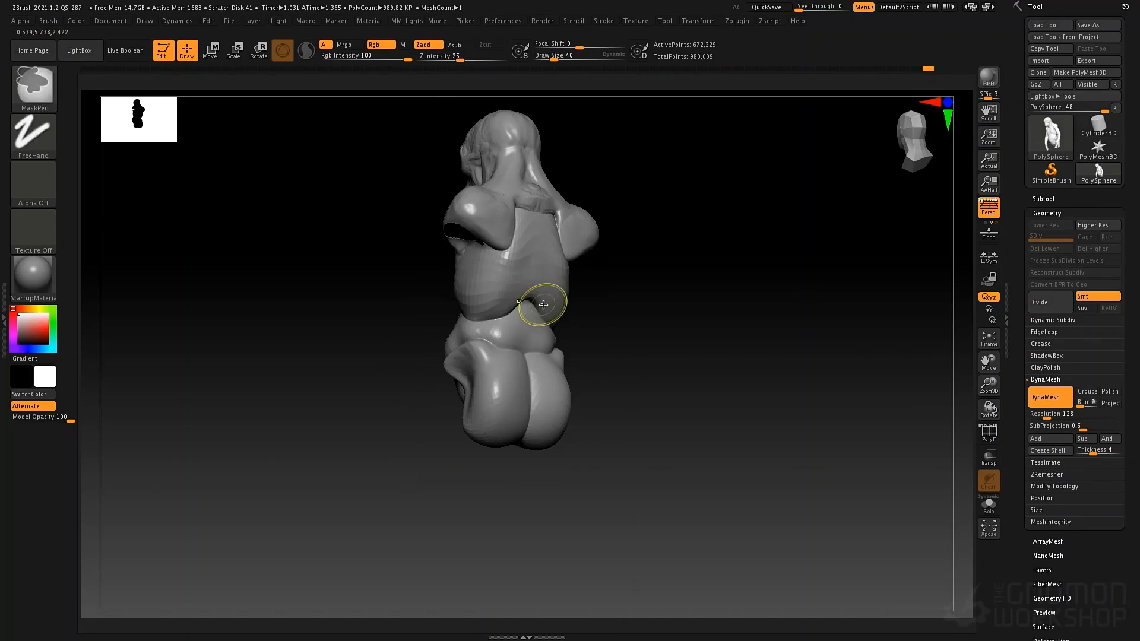
left_click_drag(341, 502, 383, 499)
- Fill the gap between the rib cage and pelvis across the lower back with ClayTubes at draw size 73
key("b")
key("c")
key("t")
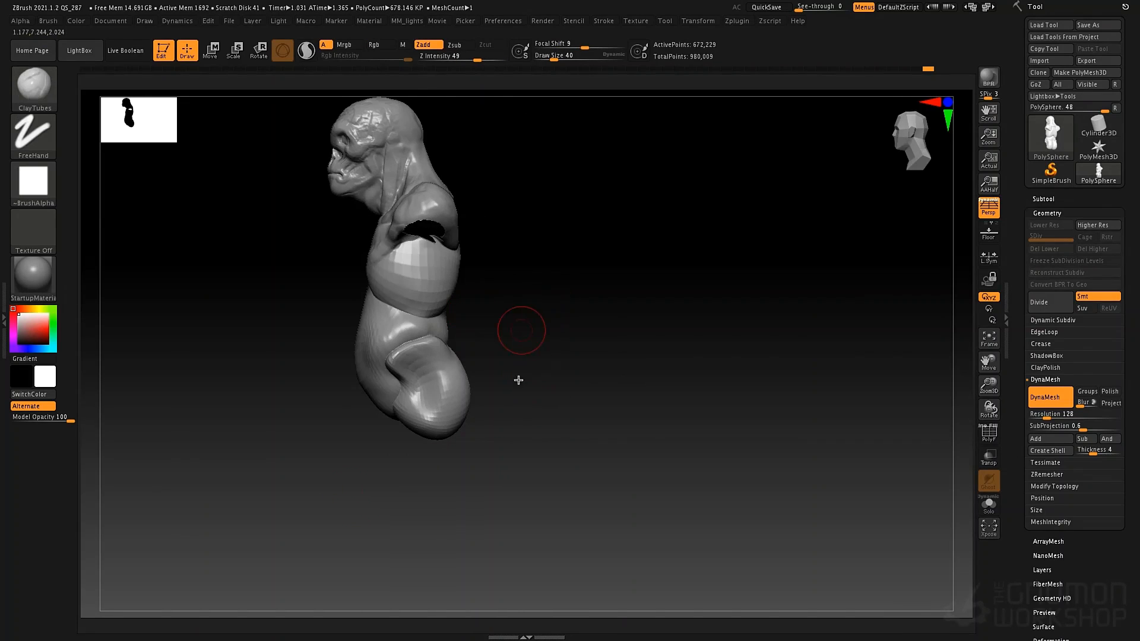
mouse_move(518, 380)
left_mouse_down("alt")
mouse_move(463, 338)
mouse_move(342, 300)
mouse_move(392, 308)
mouse_move(383, 334)
mouse_move(435, 311)
left_mouse_up("alt")
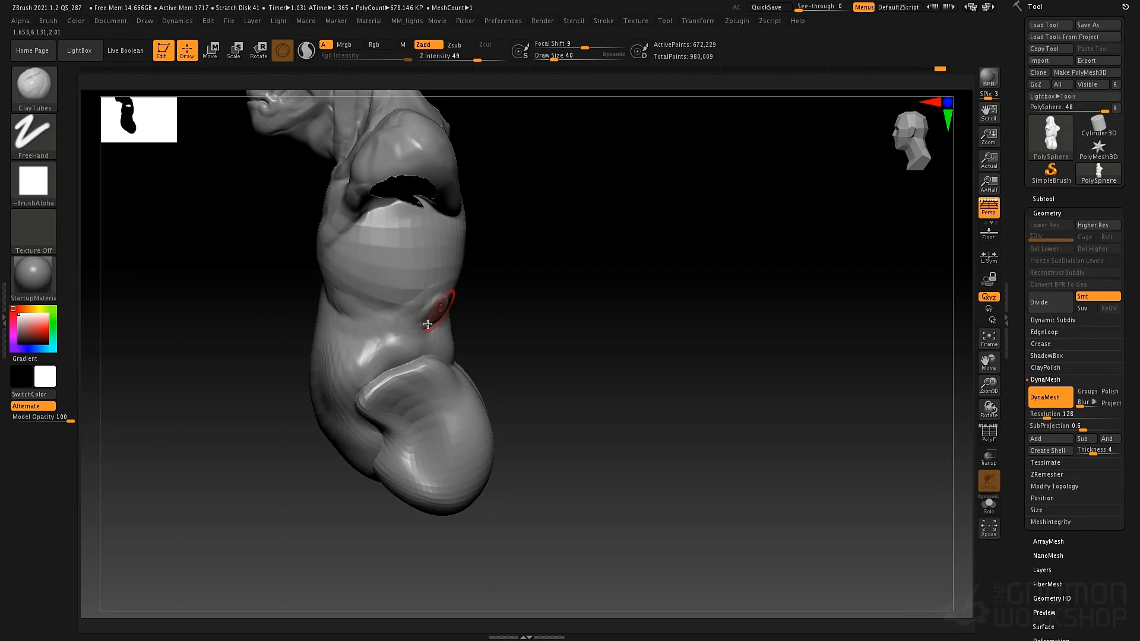
right_click_drag(448, 296, 397, 294)
key("space")
mouse_move(443, 309)
left_mouse_down()
mouse_move(467, 315)
mouse_move(473, 297)
mouse_move(410, 302)
mouse_move(394, 357)
left_mouse_up()
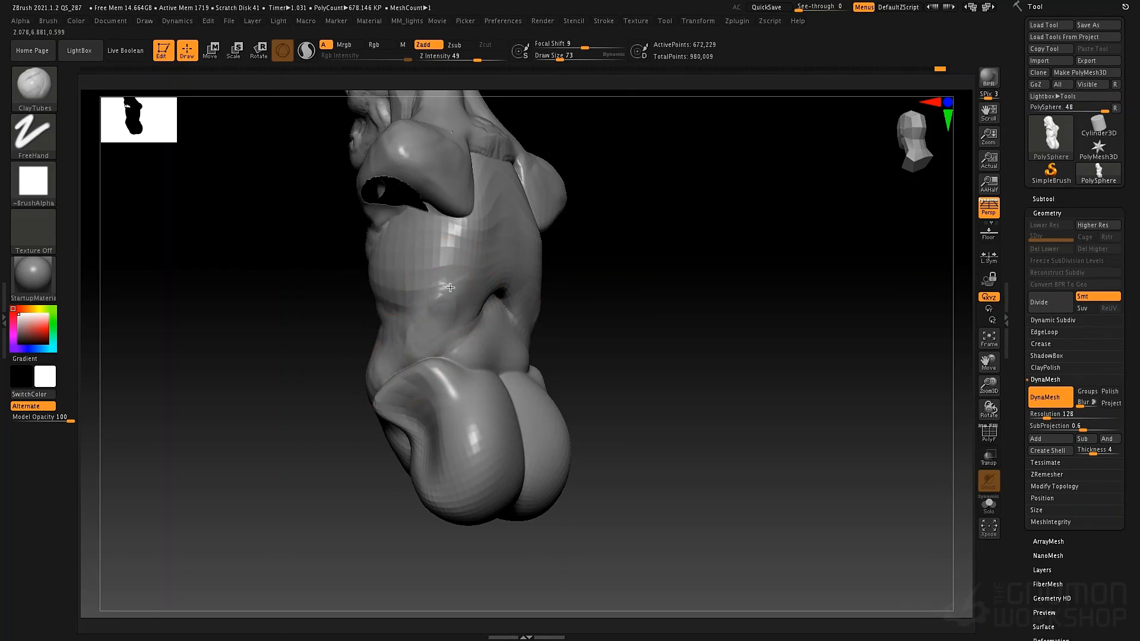
left_click_drag(458, 316, 493, 292)
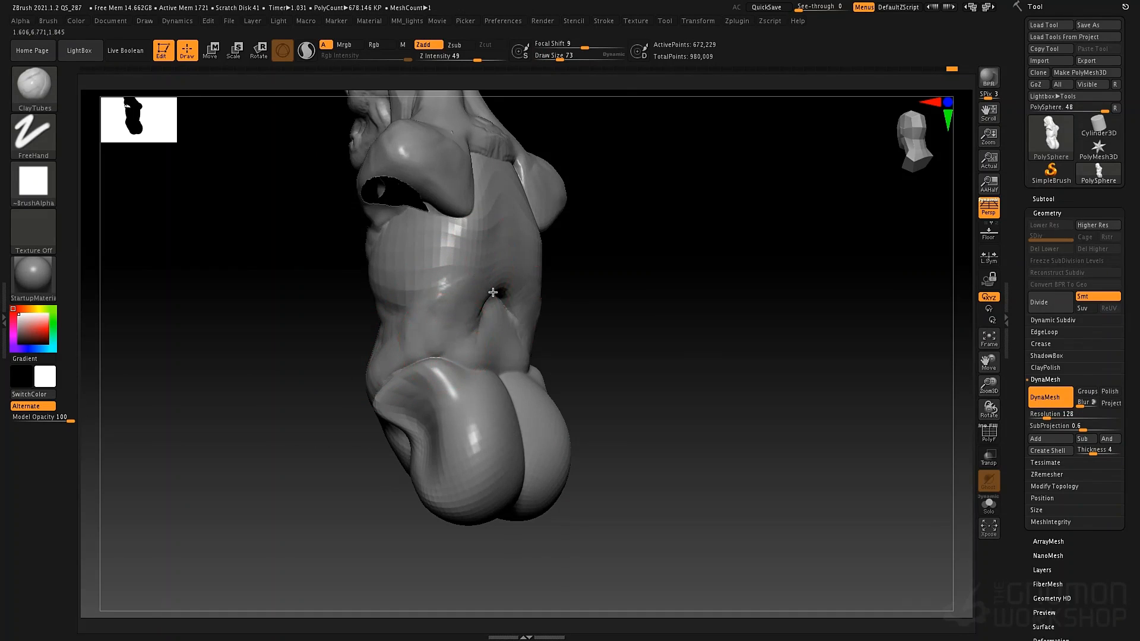
left_click_drag(481, 336, 469, 360)
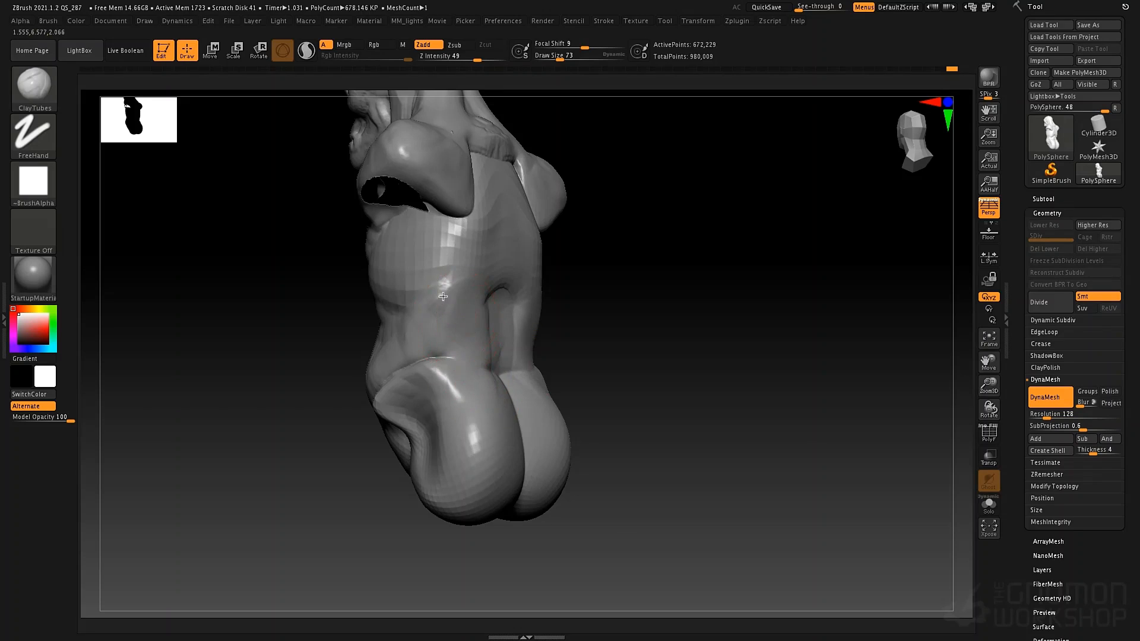
- Build up the flank muscles between the ribs and hip with ClayTubes at draw size 73 and smooth them
right_click_drag(411, 302, 460, 299)
mouse_move(374, 346)
left_mouse_down()
mouse_move(401, 310)
mouse_move(358, 331)
mouse_move(362, 395)
mouse_move(394, 324)
left_mouse_up()
right_click_drag(486, 300, 404, 360)
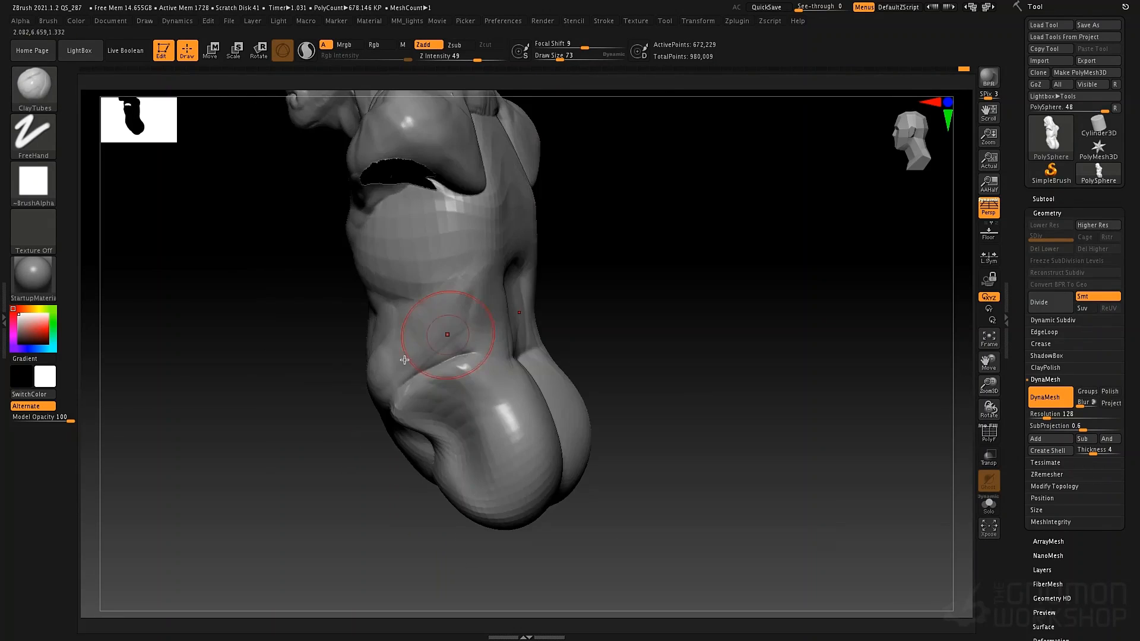
mouse_move(466, 341)
left_mouse_down()
mouse_move(496, 244)
mouse_move(496, 318)
left_mouse_up()
right_click_drag(520, 289, 466, 282)
left_click_drag(450, 278, 387, 355)
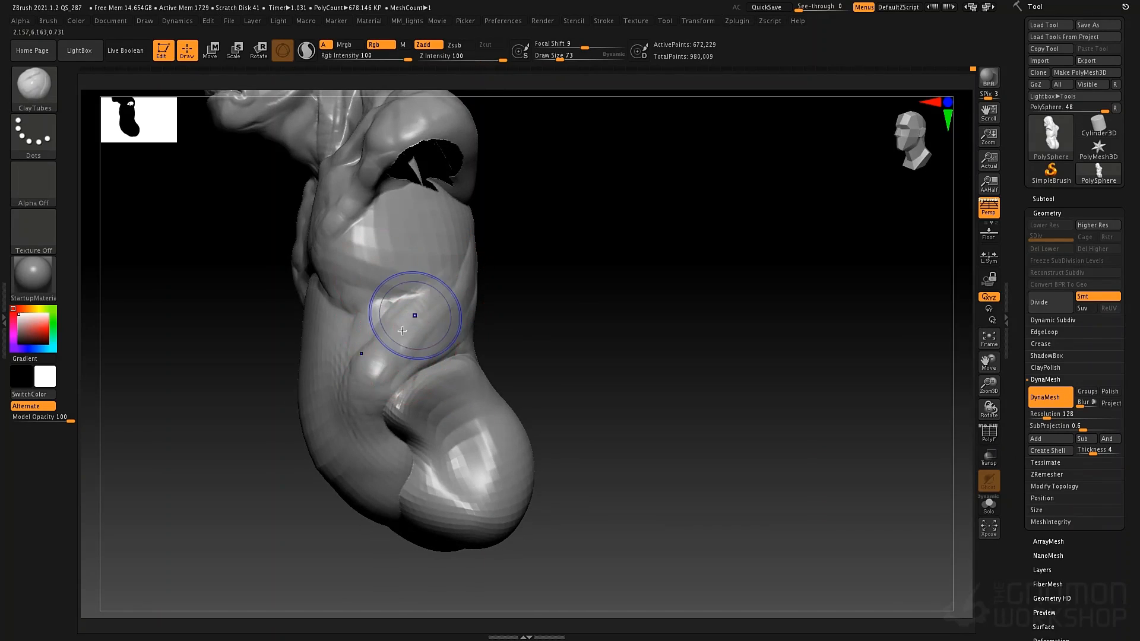
left_click_drag(415, 315, 427, 340, "shift")
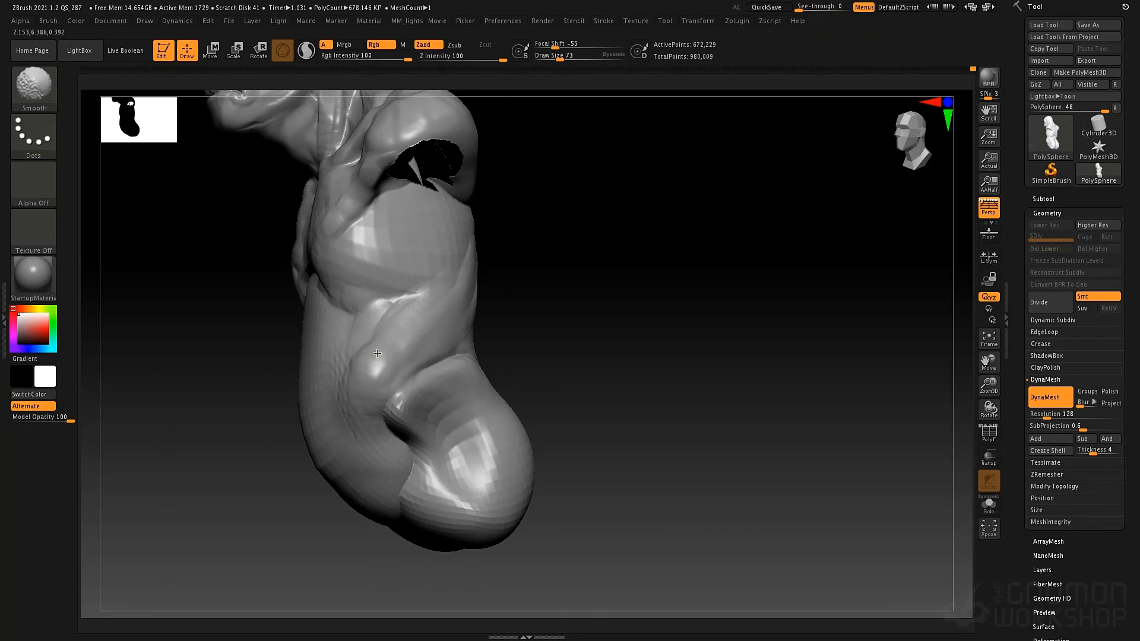
- Carve rib and serratus creases into the side of the rib cage with DamStandard at draw size 49
mouse_move(354, 330)
right_mouse_down()
mouse_move(573, 305)
mouse_move(382, 356)
mouse_move(308, 398)
mouse_move(309, 381)
right_mouse_up()
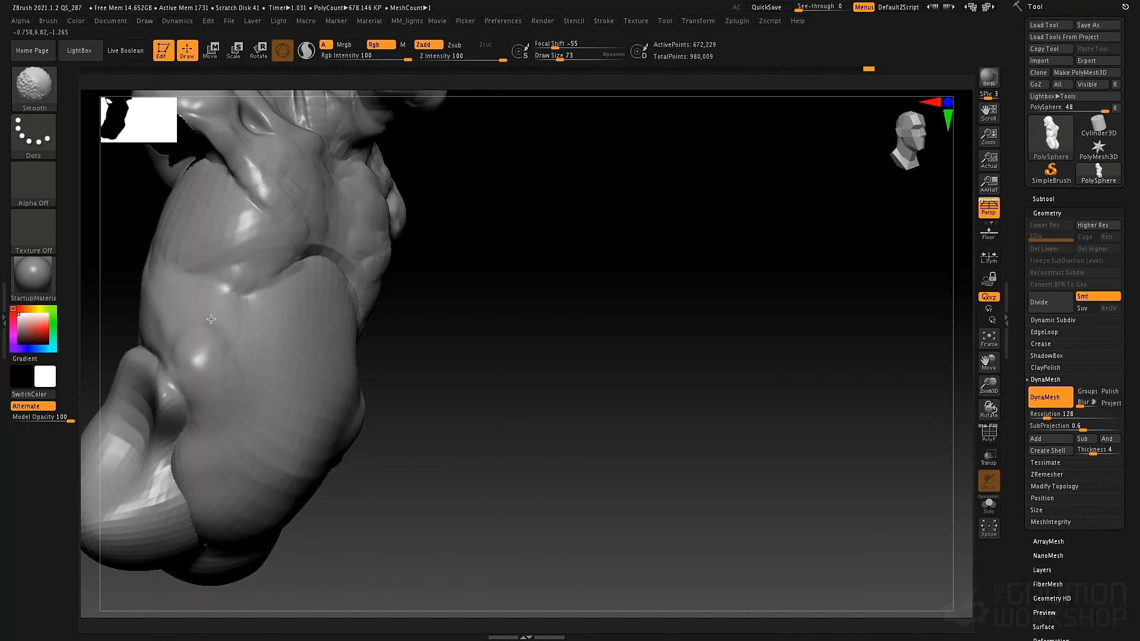
mouse_move(458, 305)
right_mouse_down()
mouse_move(554, 407)
mouse_move(524, 398)
mouse_move(451, 318)
right_mouse_up()
key("b")
key("d")
key("s")
key("space")
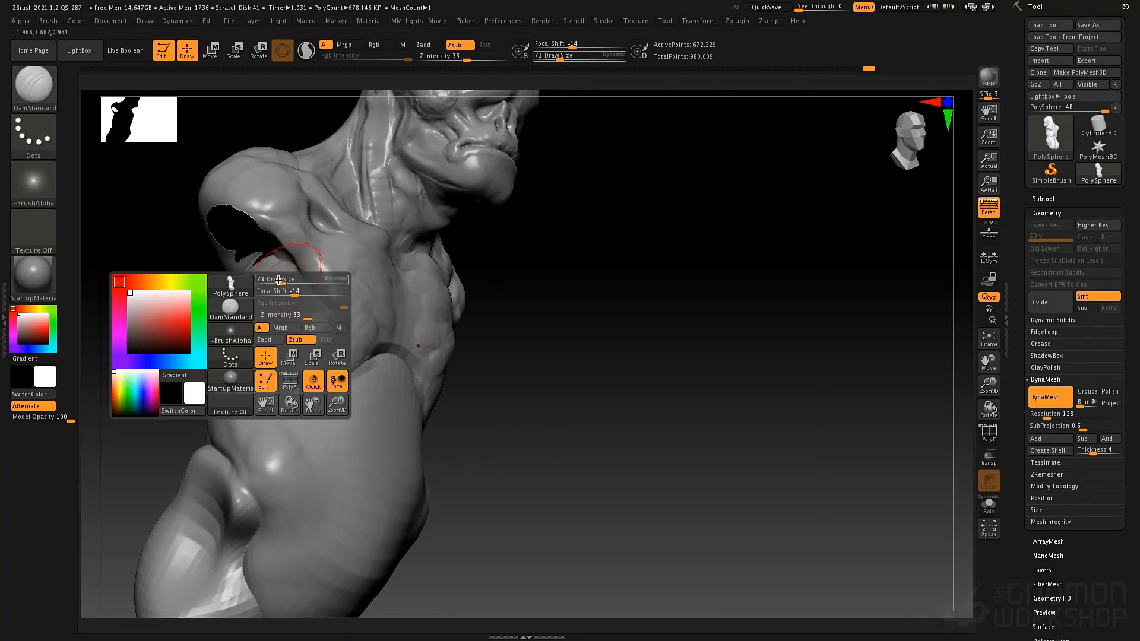
left_click_drag(284, 279, 256, 340)
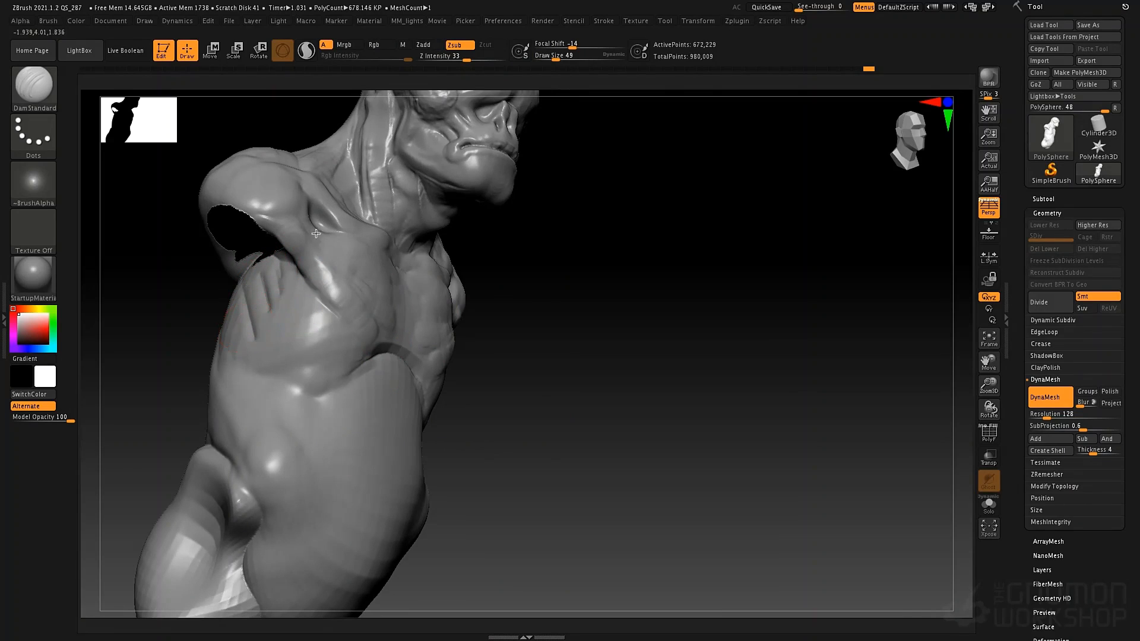
left_click_drag(316, 233, 319, 297)
right_click_drag(317, 339, 254, 301)
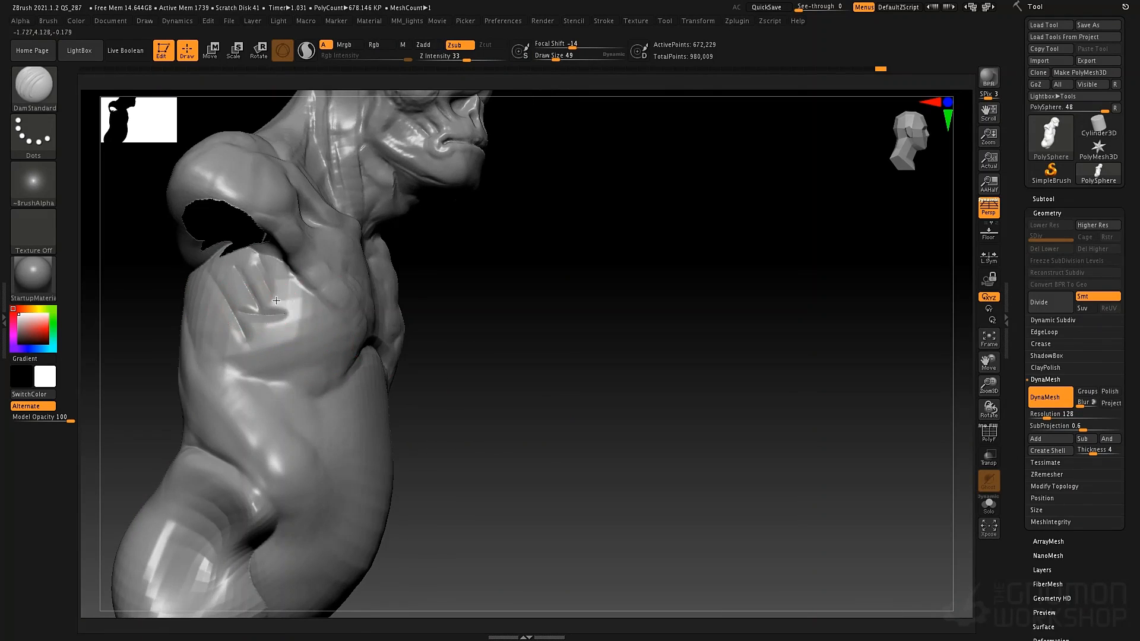
mouse_move(245, 335)
left_mouse_down()
mouse_move(307, 337)
mouse_move(297, 377)
mouse_move(271, 405)
left_mouse_up()
left_click_drag(347, 378, 306, 408)
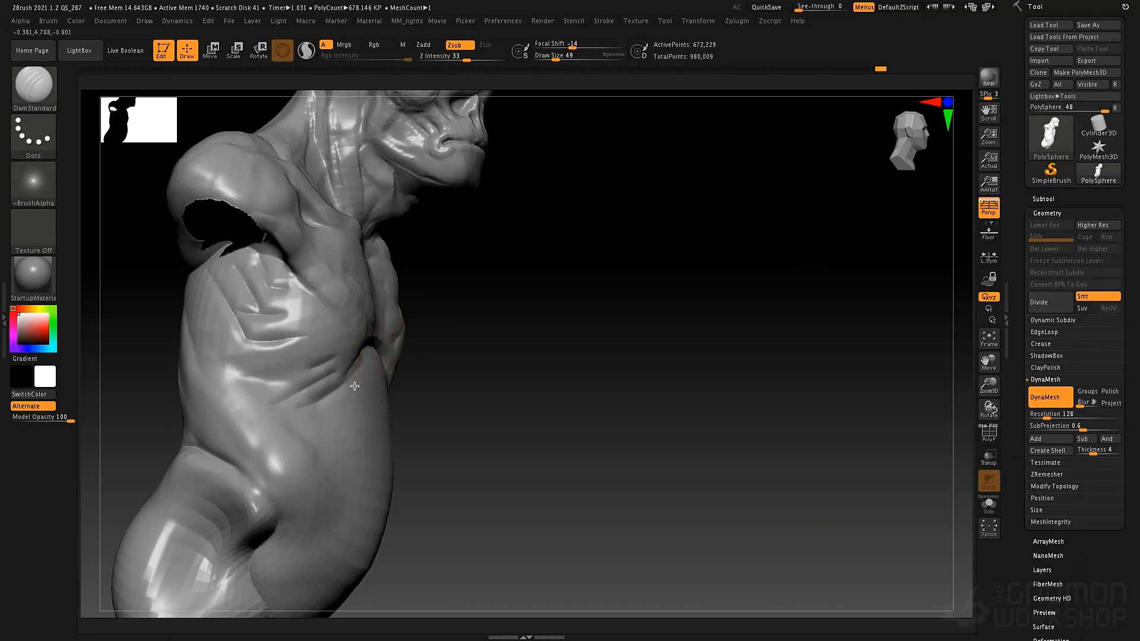
- Build up the muscle forms between the carved rib creases with ClayTubes at draw size 49
key("b")
key("c")
key("t")
mouse_move(256, 372)
left_mouse_down()
mouse_move(343, 360)
mouse_move(242, 400)
mouse_move(276, 408)
left_mouse_up()
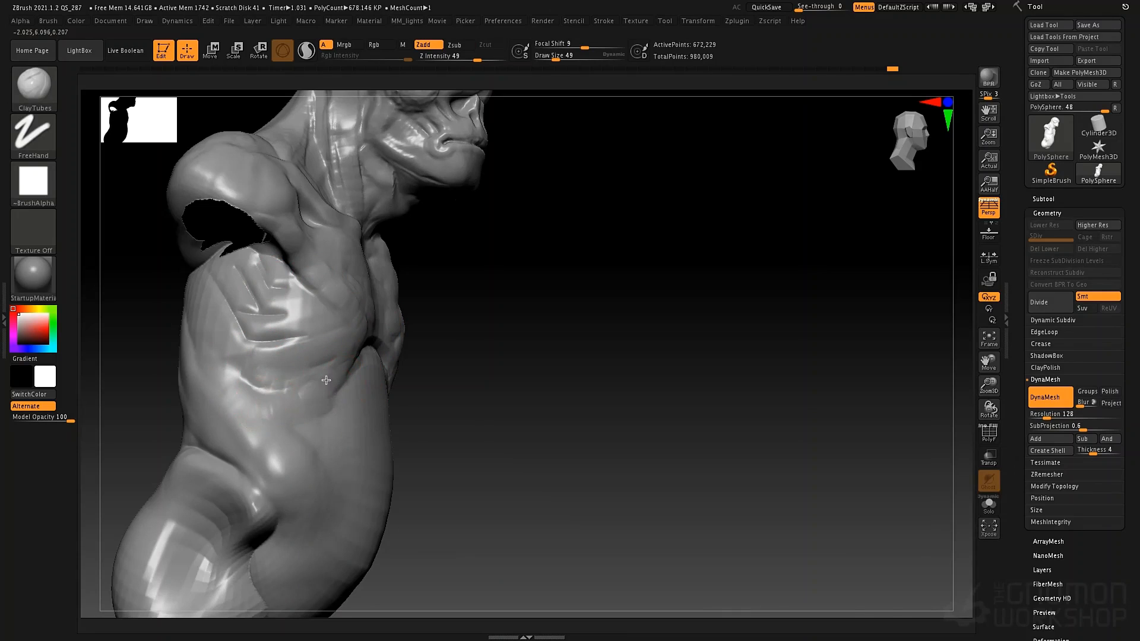
mouse_move(326, 380)
left_mouse_down()
mouse_move(244, 376)
mouse_move(341, 362)
mouse_move(272, 349)
left_mouse_up()
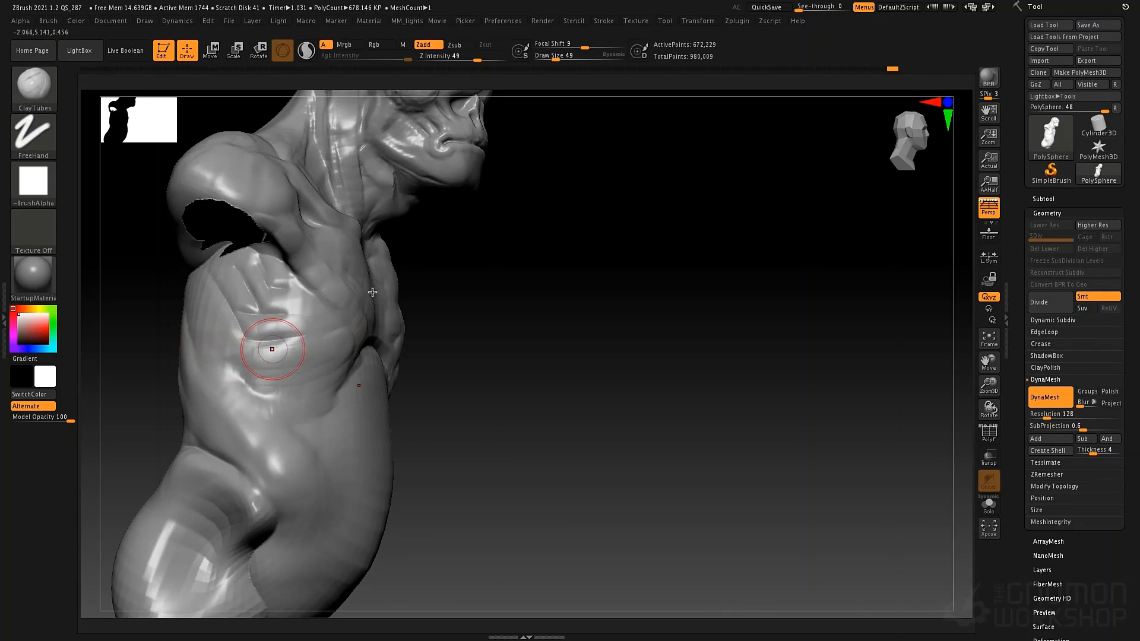
right_click_drag(350, 307, 323, 261)
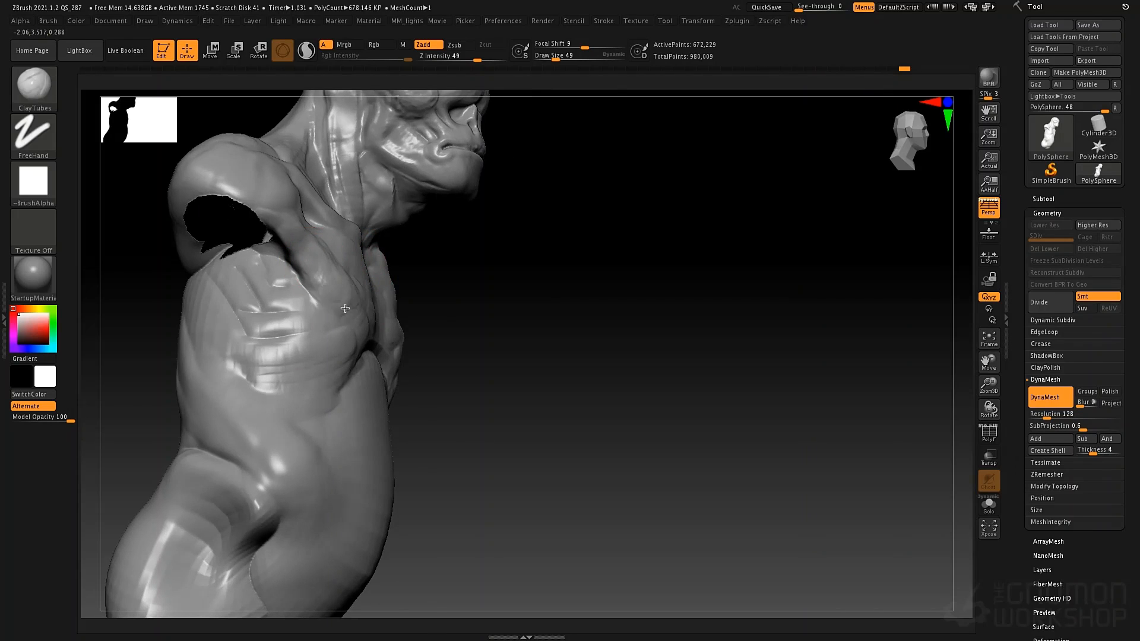
- Blend the belly's upper edge into the chest with ClayTubes and smooth the belly's front, using draw sizes 49 and 97
right_click_drag(301, 350, 386, 309)
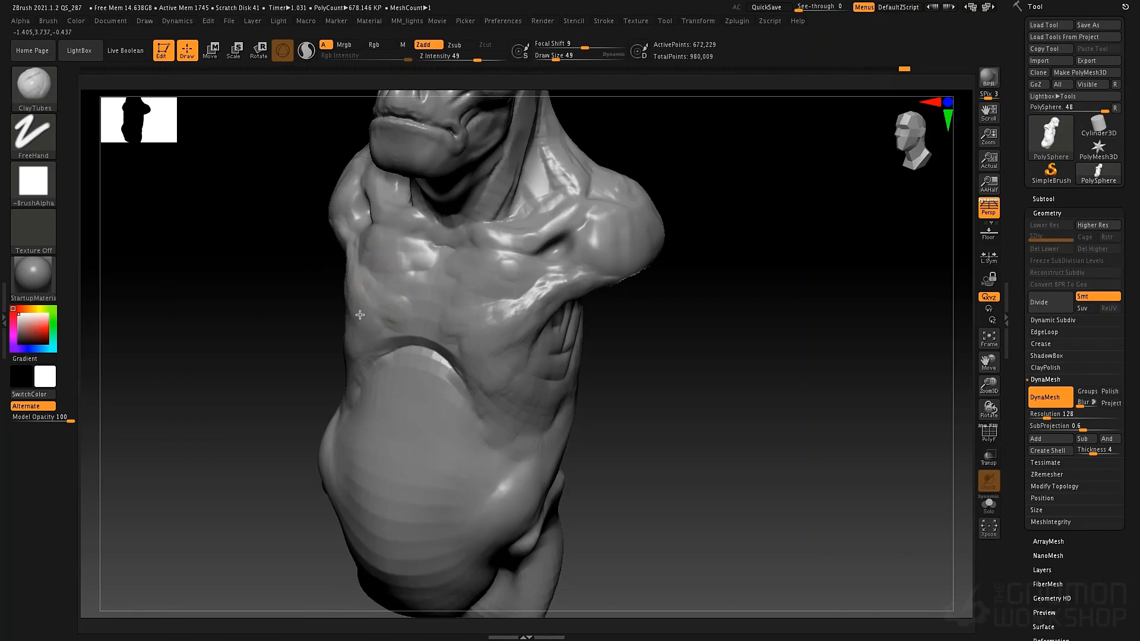
mouse_move(429, 360)
left_mouse_down()
mouse_move(397, 361)
mouse_move(416, 387)
mouse_move(455, 386)
mouse_move(468, 476)
left_mouse_up()
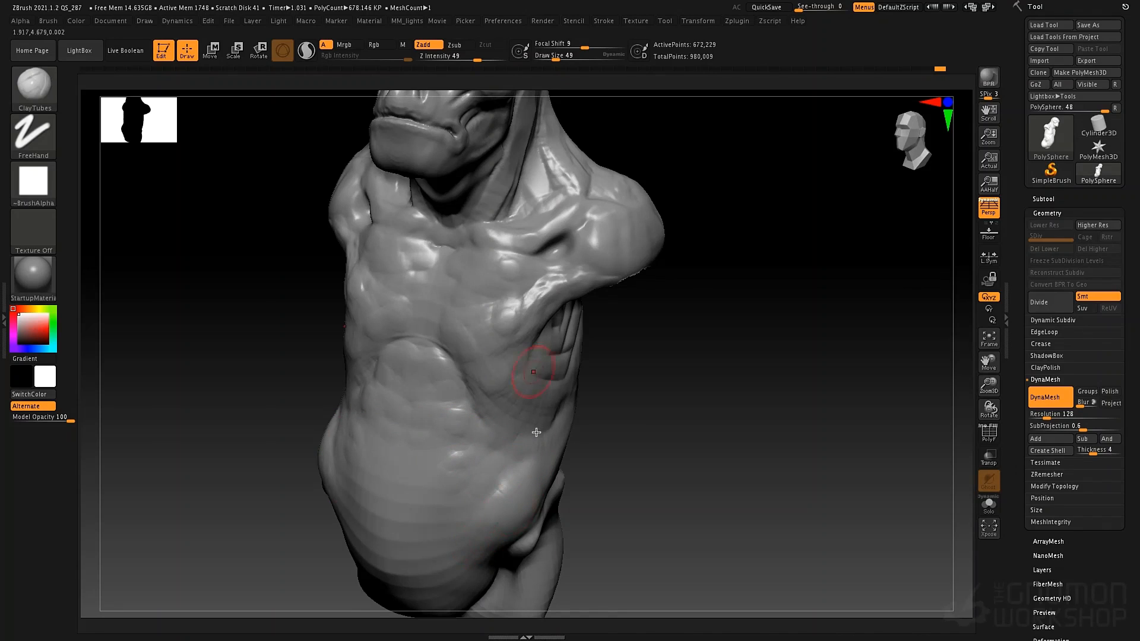
mouse_move(523, 310)
right_mouse_down()
mouse_move(500, 392)
mouse_move(488, 359)
mouse_move(497, 394)
right_mouse_up()
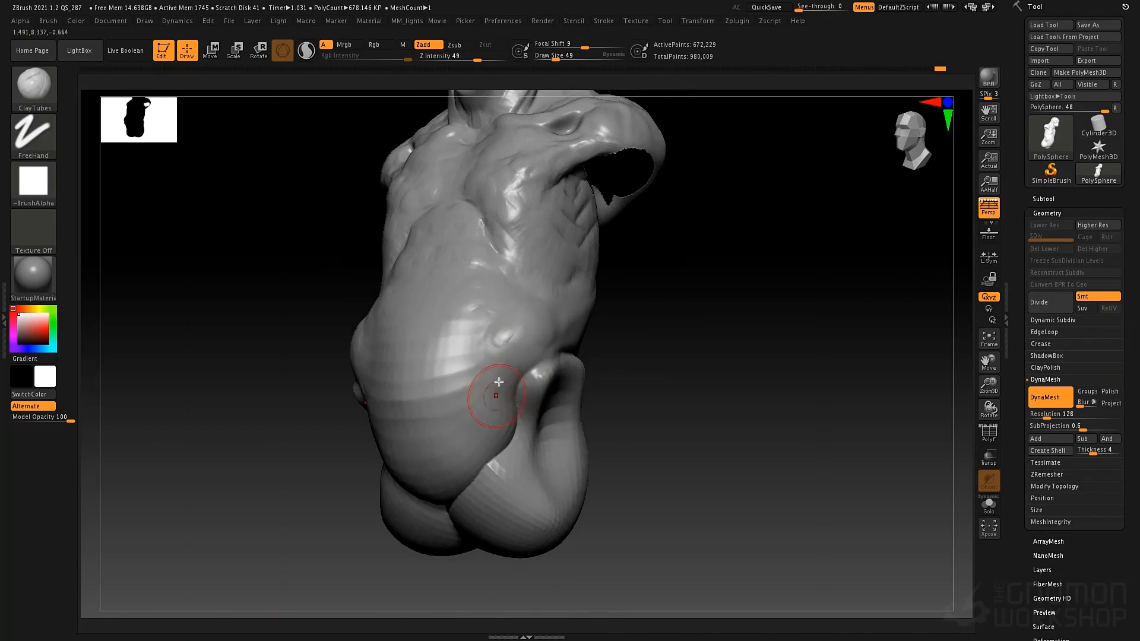
mouse_move(465, 433)
left_mouse_down()
mouse_move(491, 378)
mouse_move(466, 378)
left_mouse_up()
key("space")
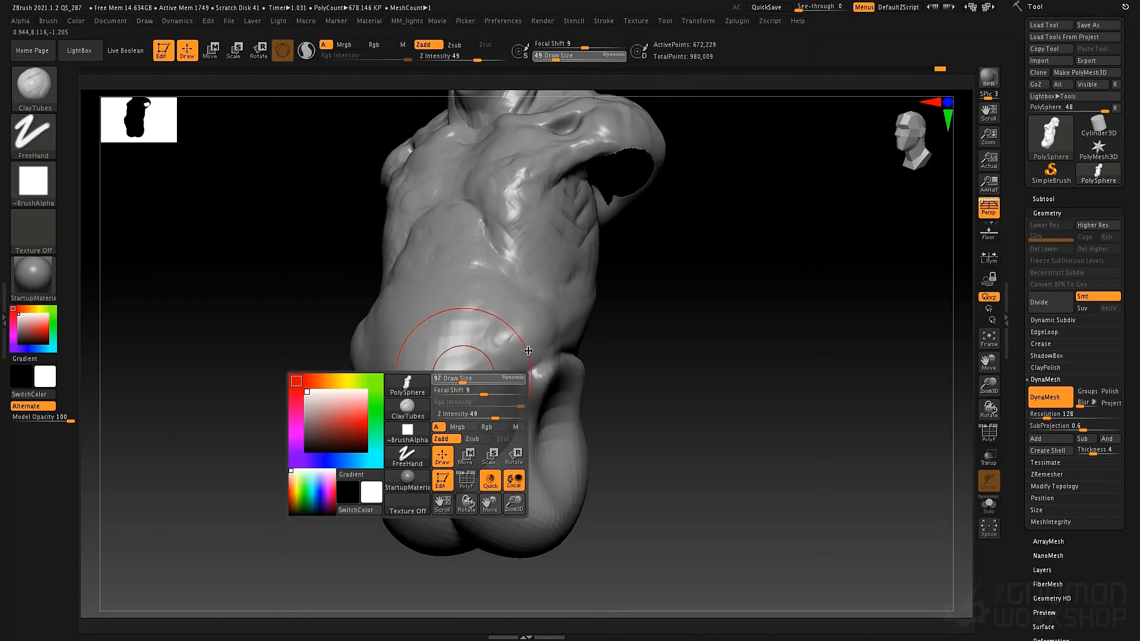
left_click_drag(435, 416, 468, 399, "shift")
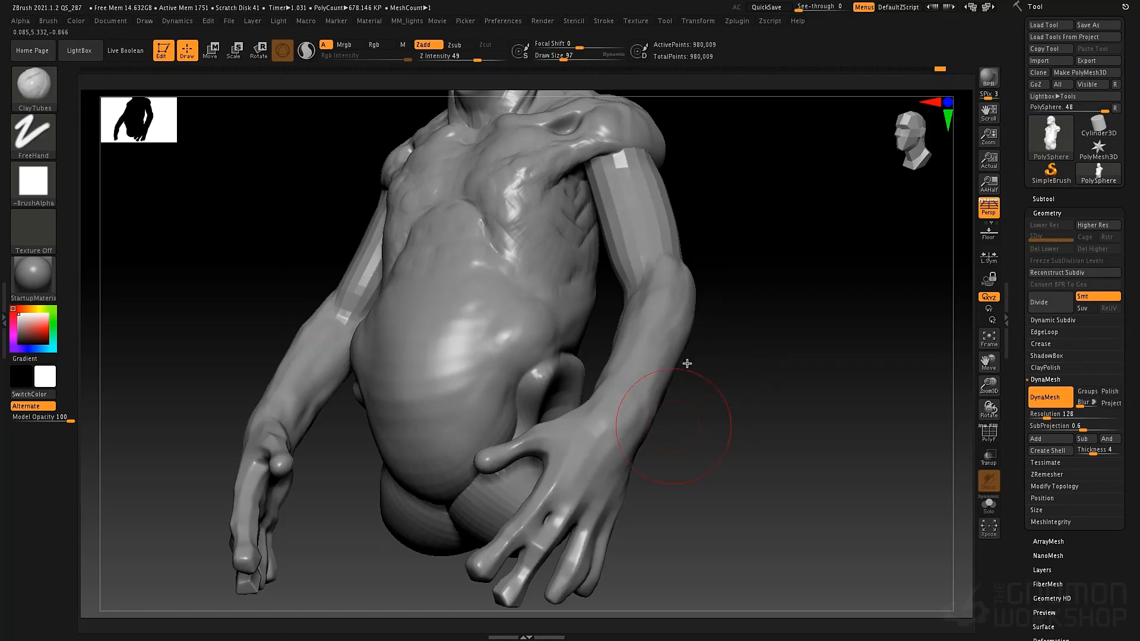
- Build up the deltoid's attachment and blend it into the upper arm with ClayTubes at draw size 43
left_click_drag(750, 413, 698, 383)
left_click_drag(625, 385, 692, 375)
left_click_drag(677, 377, 660, 487, "alt")
left_click_drag(612, 180, 775, 311, "alt")
key("space")
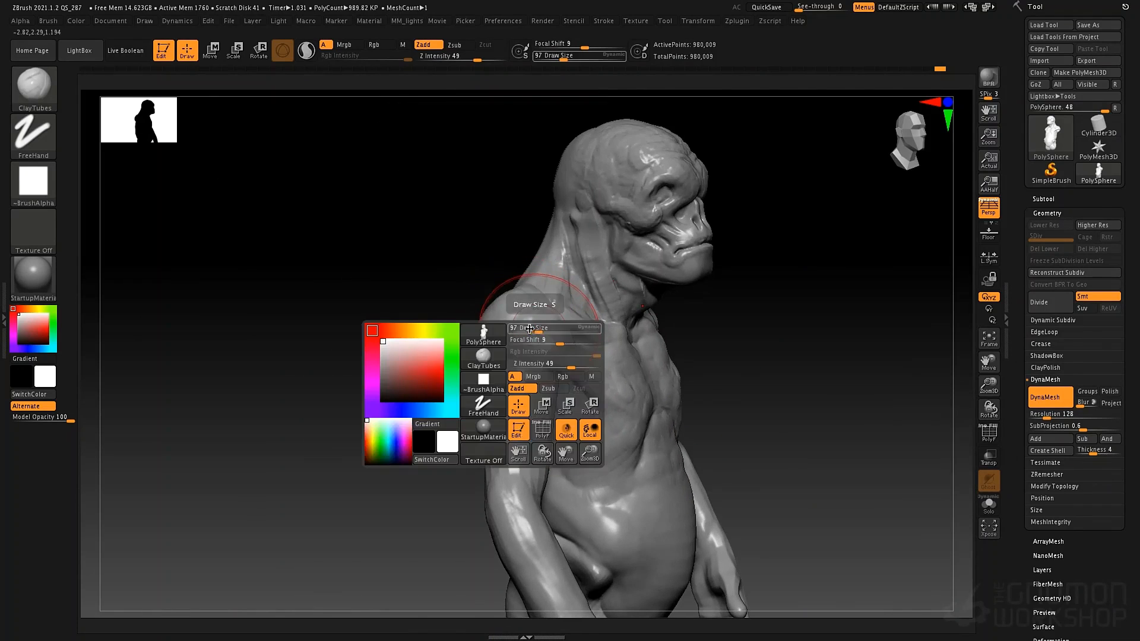
mouse_move(537, 329)
left_mouse_down()
mouse_move(545, 362)
mouse_move(522, 415)
mouse_move(527, 359)
mouse_move(517, 389)
left_mouse_up()
key("space")
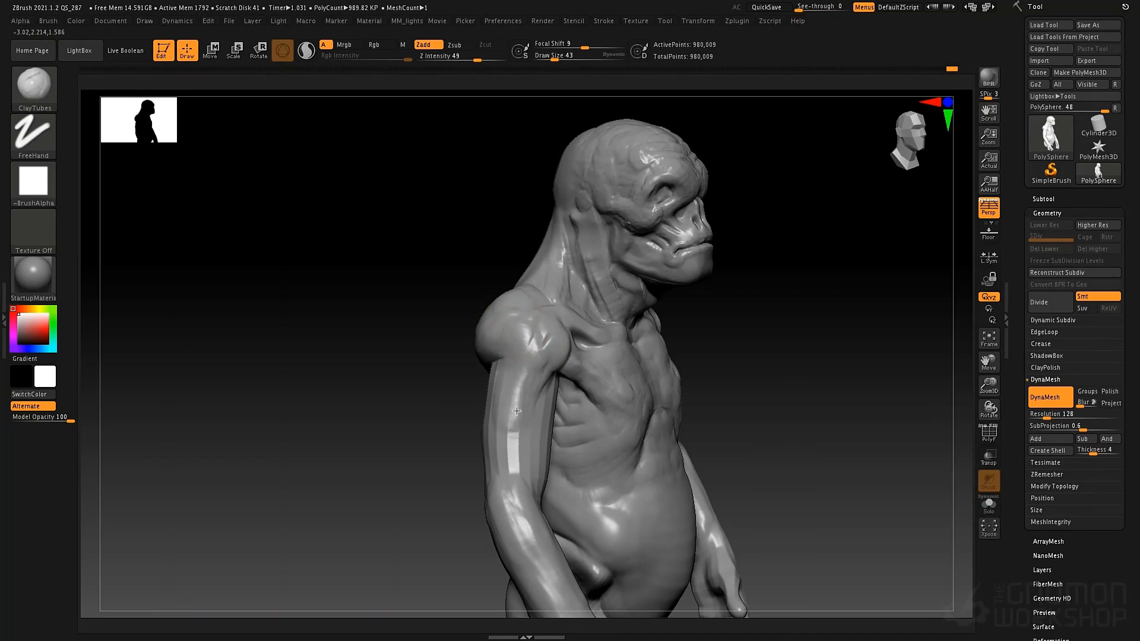
left_click_drag(613, 369, 482, 361)
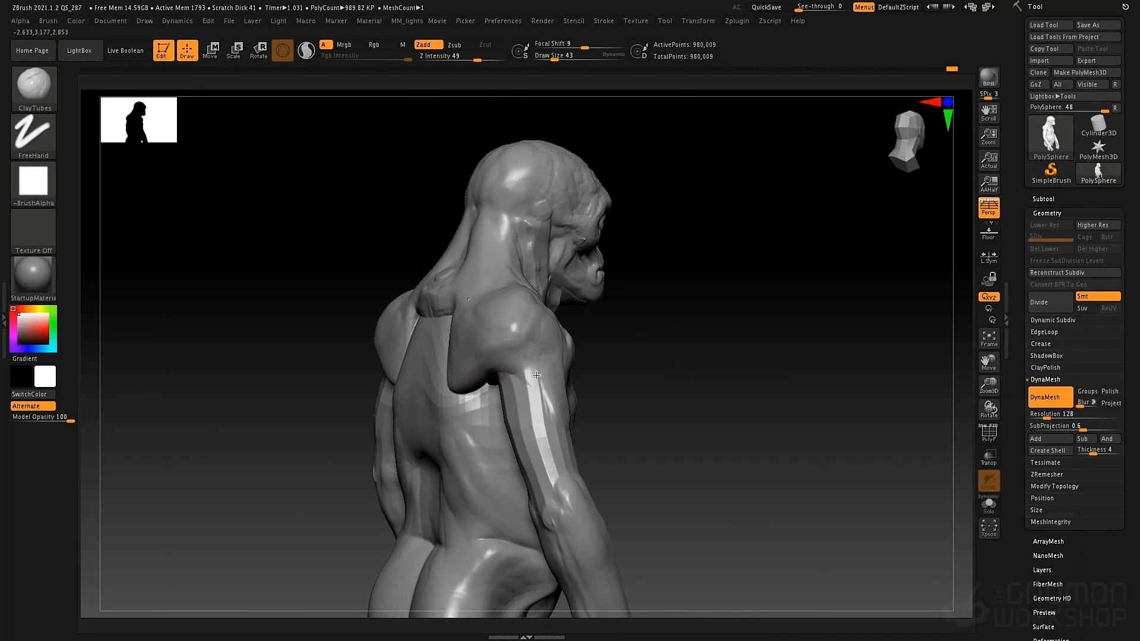
left_click_drag(561, 376, 518, 343)
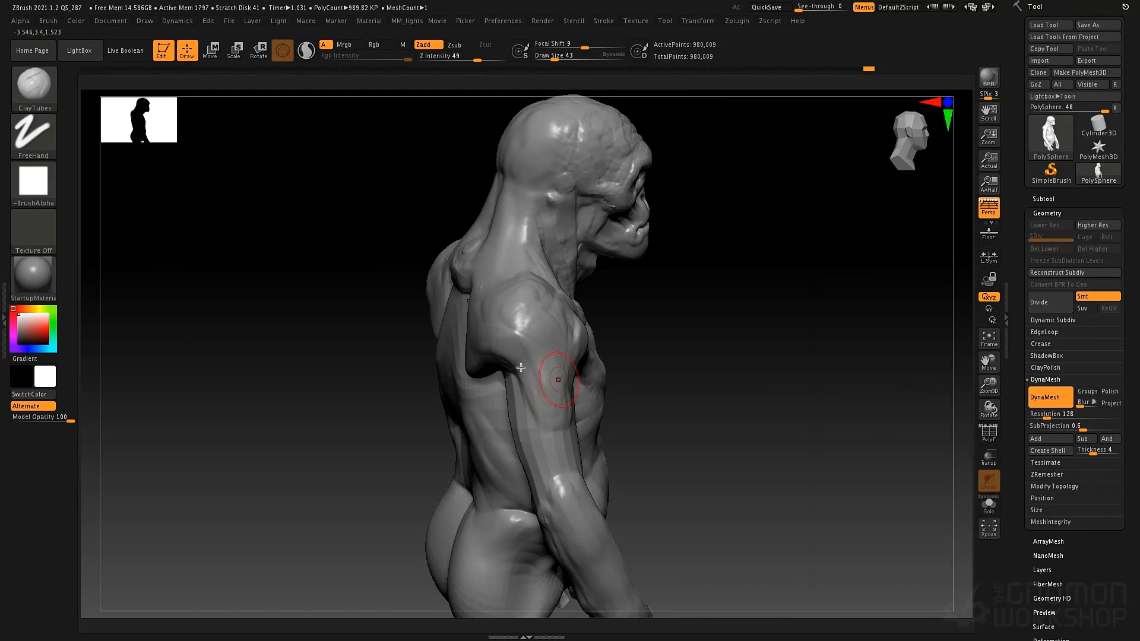
right_click_drag(520, 367, 479, 367)
left_click_drag(582, 326, 584, 346)
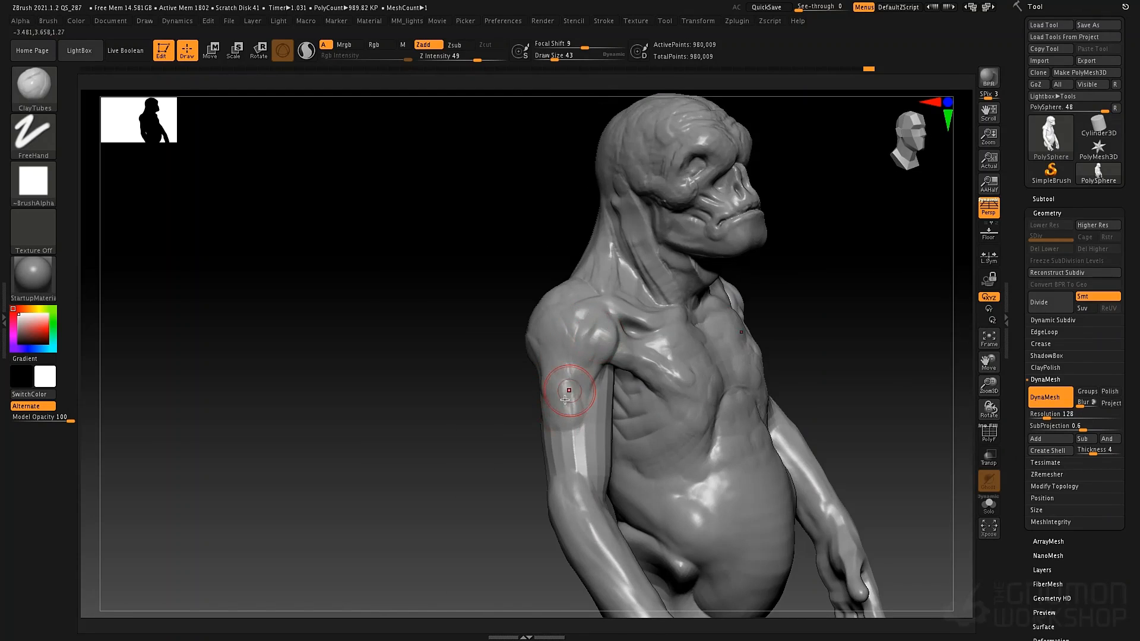
right_click_drag(655, 364, 560, 398)
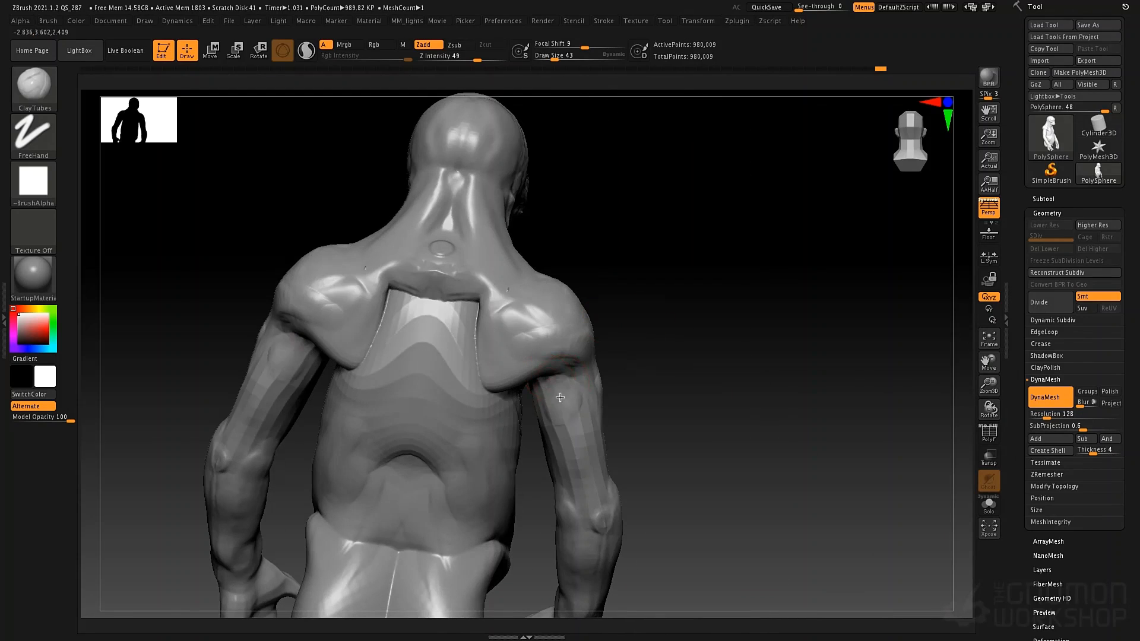
- Isolate the arms, then build up the back of the upper arm with ClayTubes and smooth it toward the elbow
left_click(576, 427, "ctrl+shift")
right_click_drag(590, 348, 527, 388)
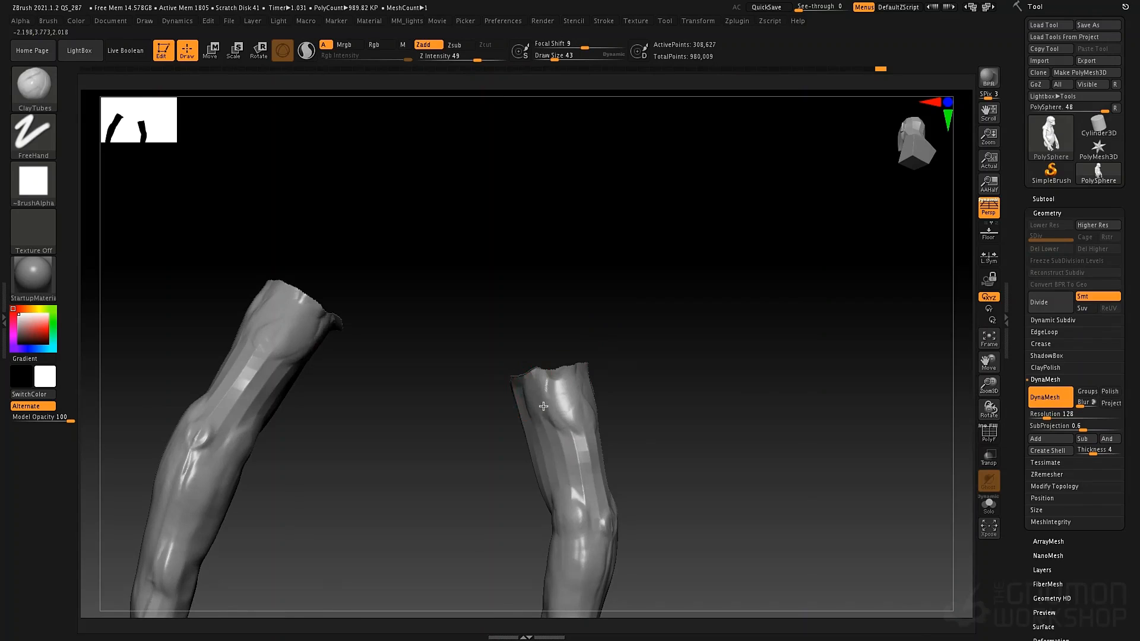
left_click_drag(541, 386, 537, 378)
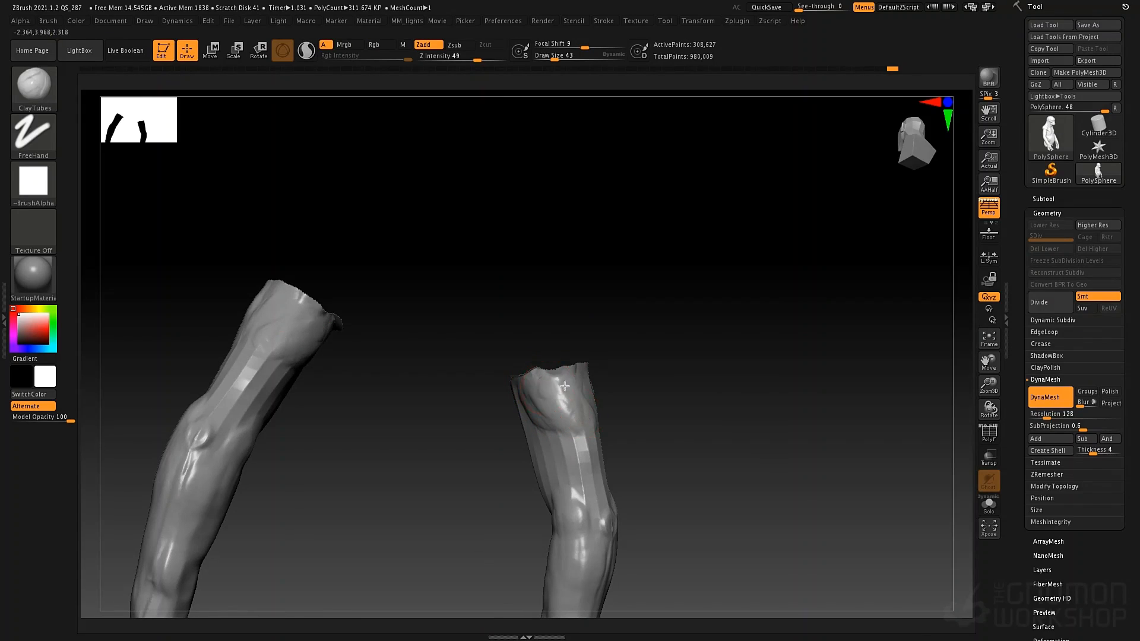
left_click_drag(573, 435, 586, 475, "shift")
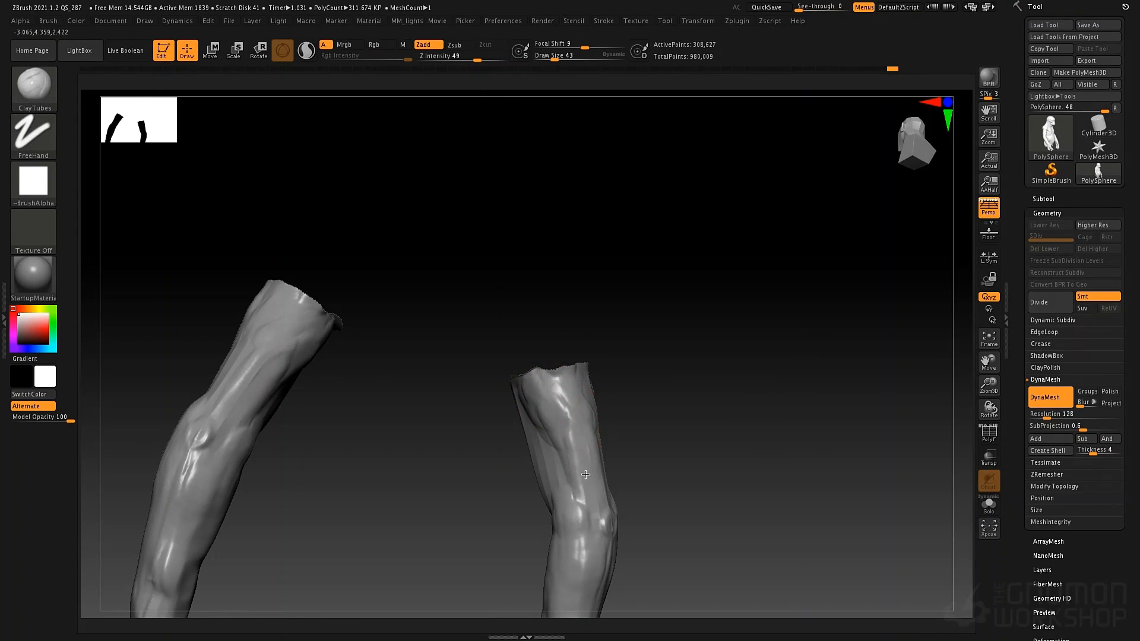
left_click_drag(599, 386, 621, 373)
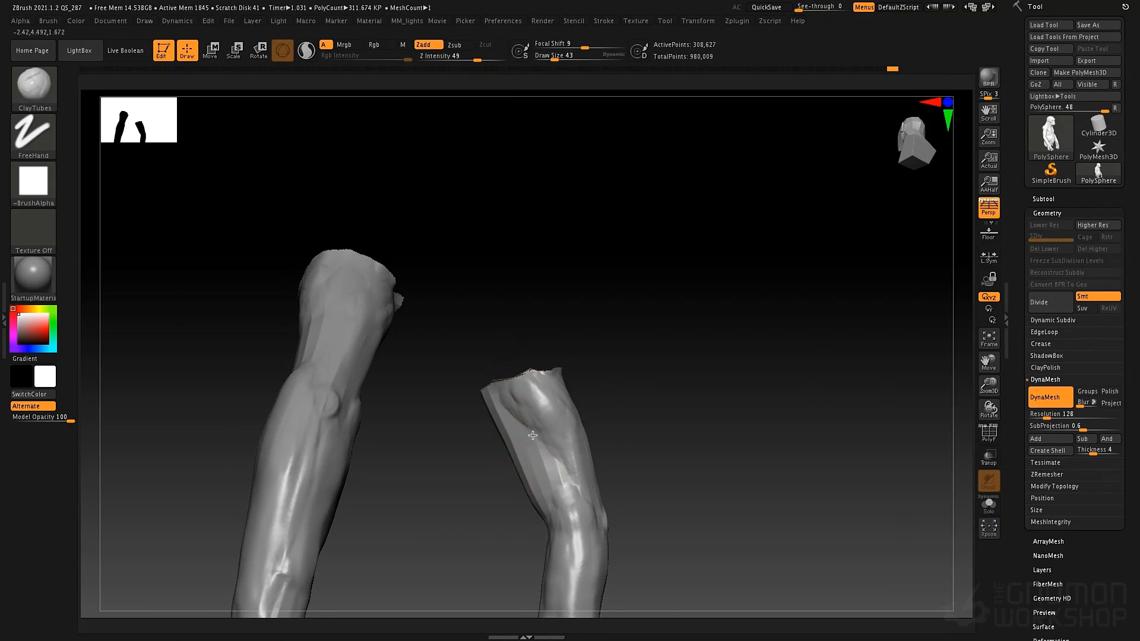
- Carve long muscle grooves down the back of the isolated upper arm with DamStandard at draw size 43 and smooth them
key("b")
key("d")
key("s")
left_click_drag(544, 484, 546, 488)
mouse_move(524, 394)
left_mouse_down()
mouse_move(564, 488)
mouse_move(547, 488)
left_mouse_up()
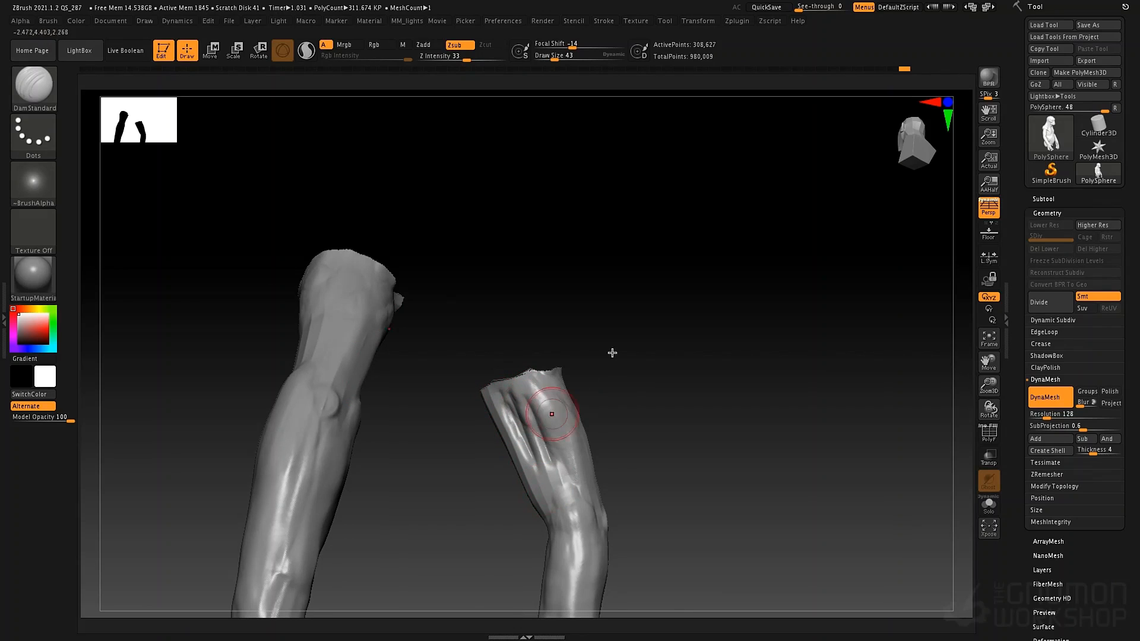
left_click_drag(611, 351, 506, 371)
key("shift")
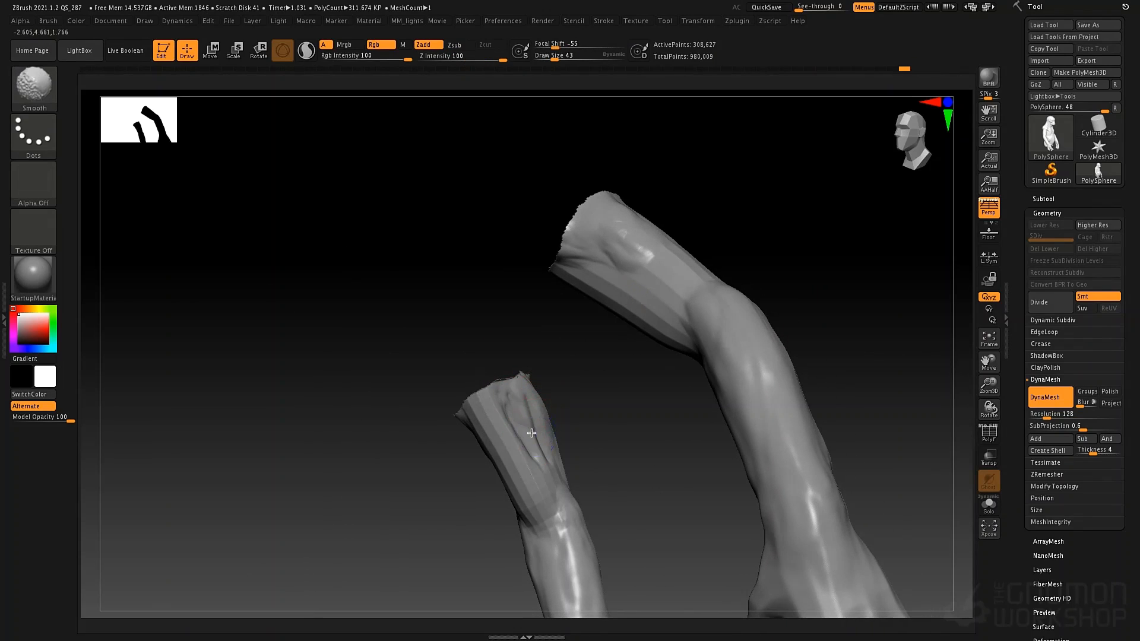
- Show the whole body again and carve muscle separations along the outer upper arms with DamStandard at draw size 43
left_click(376, 438, "ctrl+shift")
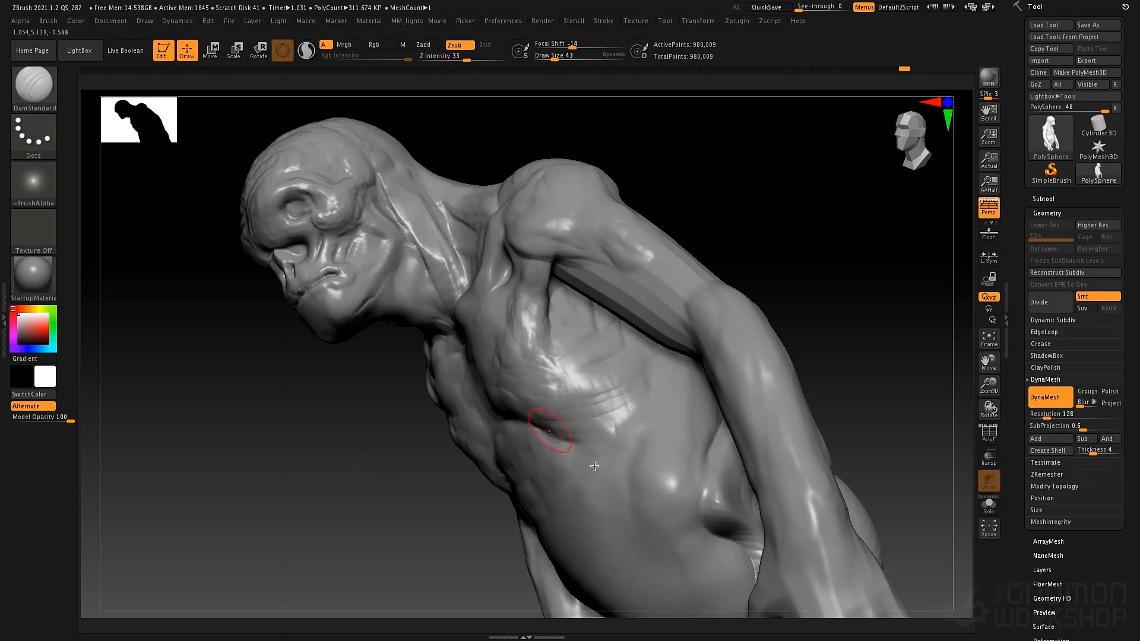
left_click_drag(478, 500, 583, 343)
mouse_move(831, 398)
left_mouse_down()
mouse_move(707, 384)
mouse_move(683, 366)
left_mouse_up()
right_click_drag(609, 289, 585, 267, "ctrl")
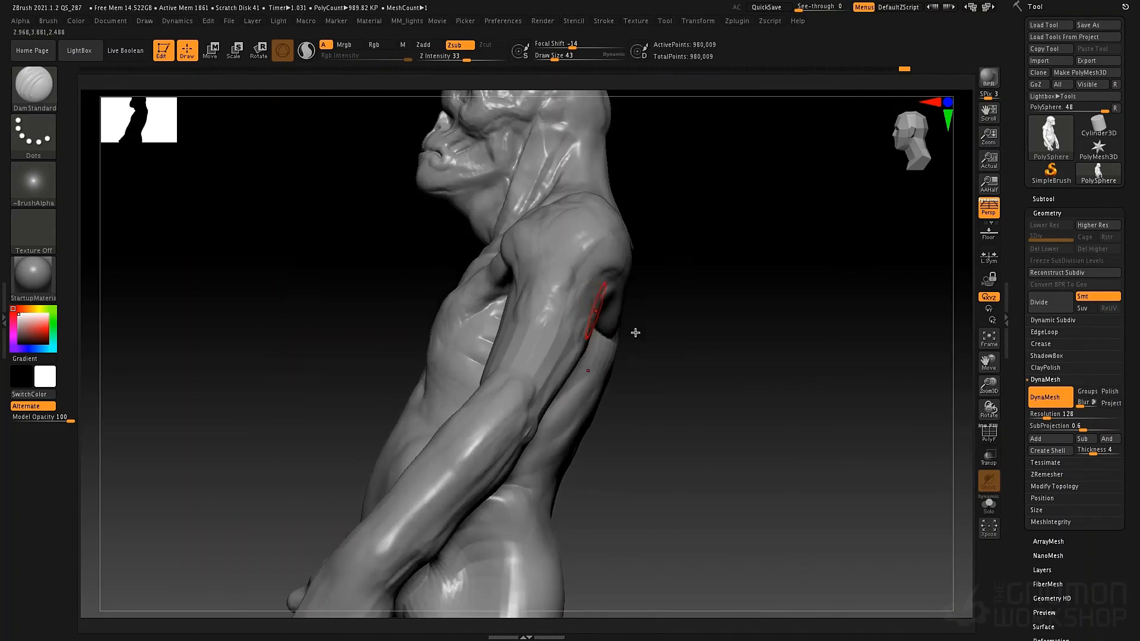
left_click_drag(636, 333, 677, 344)
mouse_move(303, 302)
left_mouse_down()
mouse_move(263, 374)
mouse_move(270, 380)
mouse_move(255, 389)
left_mouse_up()
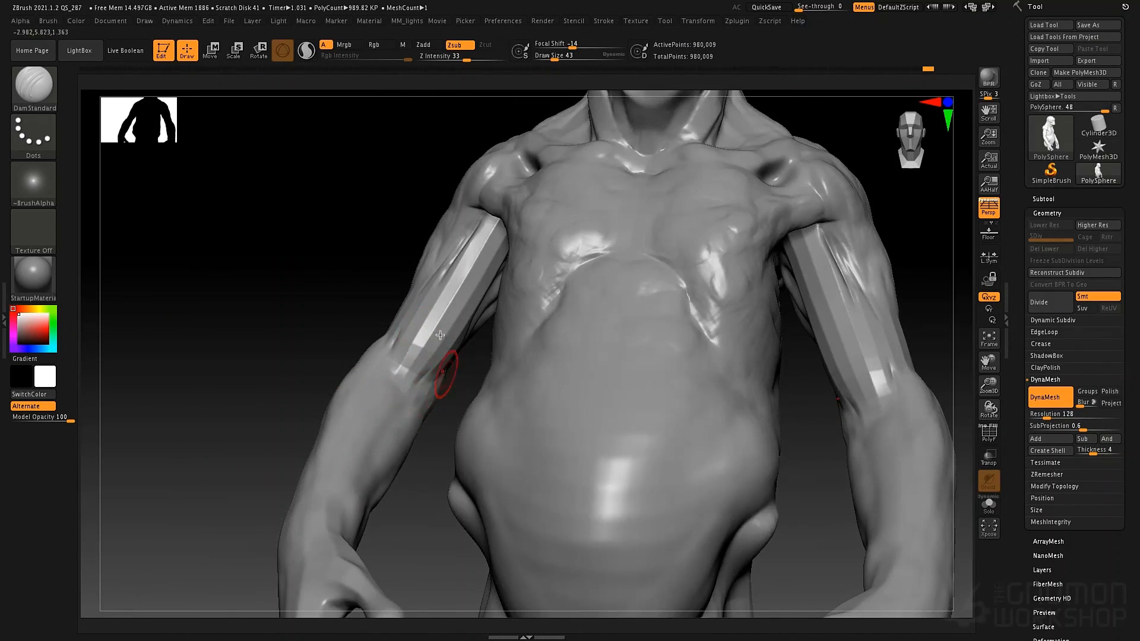
- Build up the elbow and the start of the forearm with ClayTubes at draw size 43
mouse_move(439, 280)
right_mouse_down()
mouse_move(425, 240)
mouse_move(400, 224)
mouse_move(446, 413)
mouse_move(453, 346)
mouse_move(443, 380)
right_mouse_up()
key("b")
key("c")
key("t")
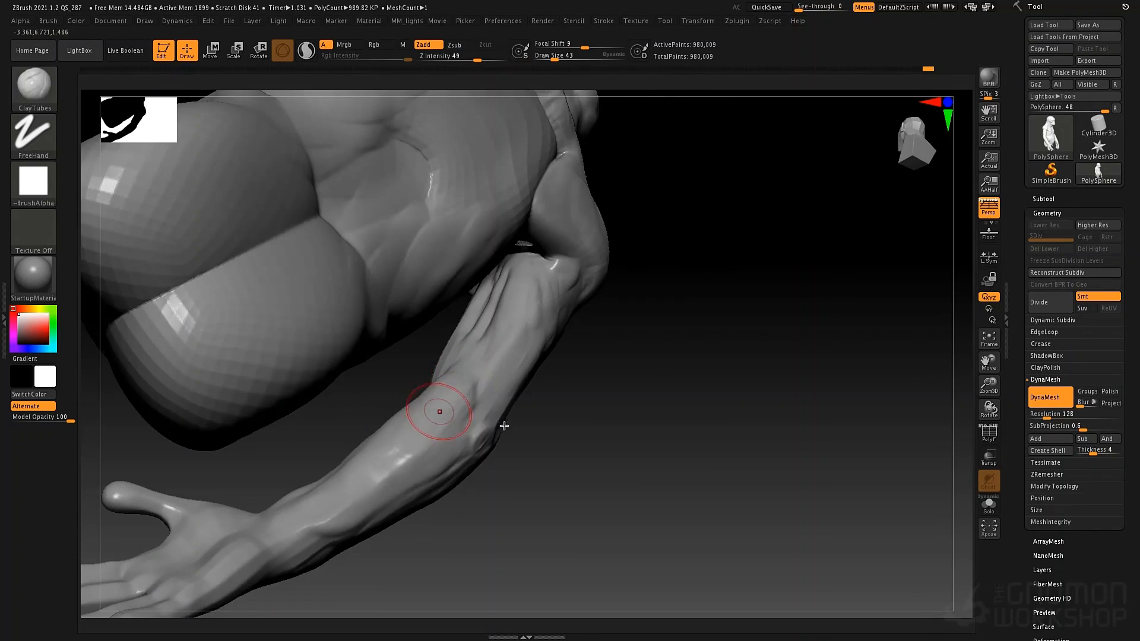
mouse_move(504, 426)
right_mouse_down()
mouse_move(534, 428)
mouse_move(432, 376)
right_mouse_up()
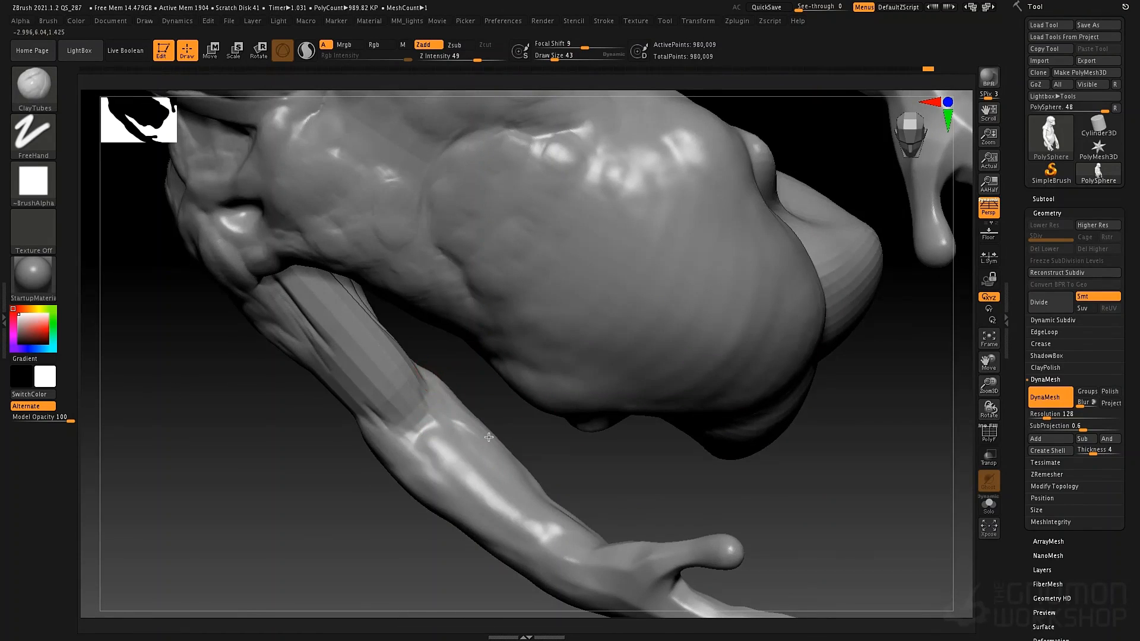
- Pull the inner forearm contour outward below the elbow with the Move brush at draw size 88
key("b")
key("m")
key("v")
key("space")
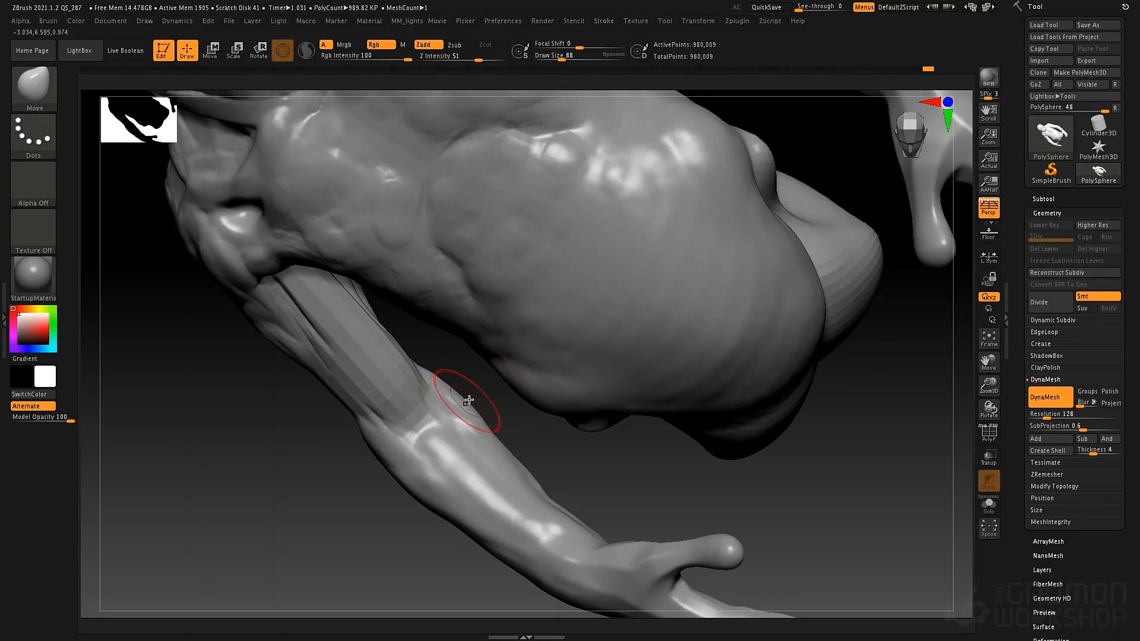
mouse_move(469, 433)
left_mouse_down()
mouse_move(516, 462)
mouse_move(527, 433)
left_mouse_up()
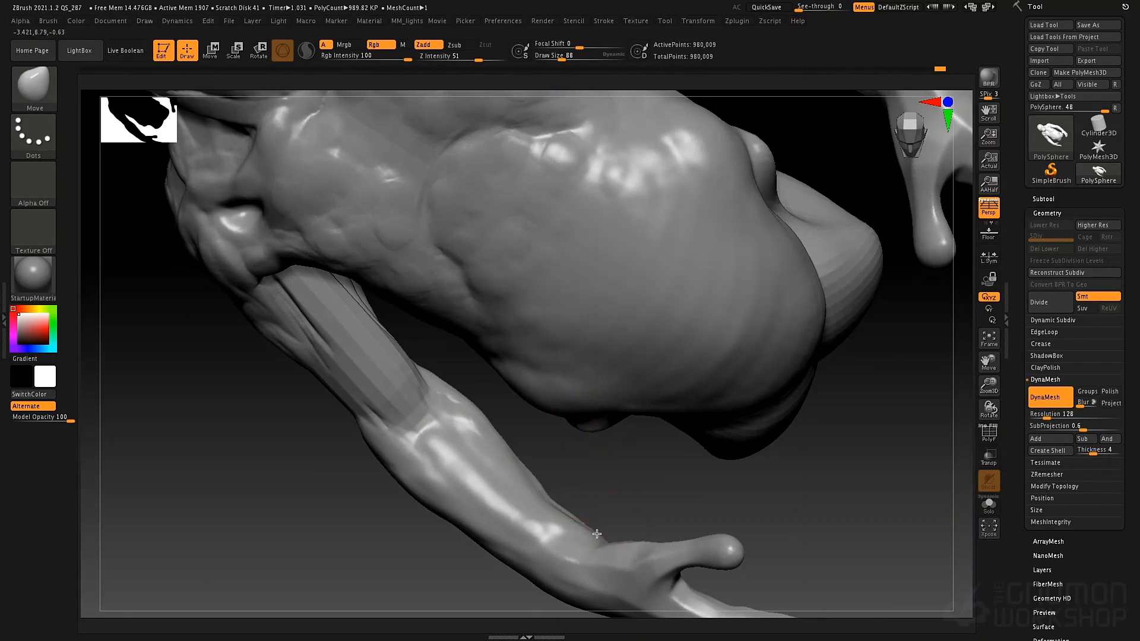
- Insert a mirrored pair of spheres at the hips with the IMM Primitives Insert Sphere brush at draw size 88
left_click_drag(326, 395, 311, 255, "alt")
left_click_drag(778, 332, 564, 311)
right_click_drag(665, 311, 699, 327, "shift")
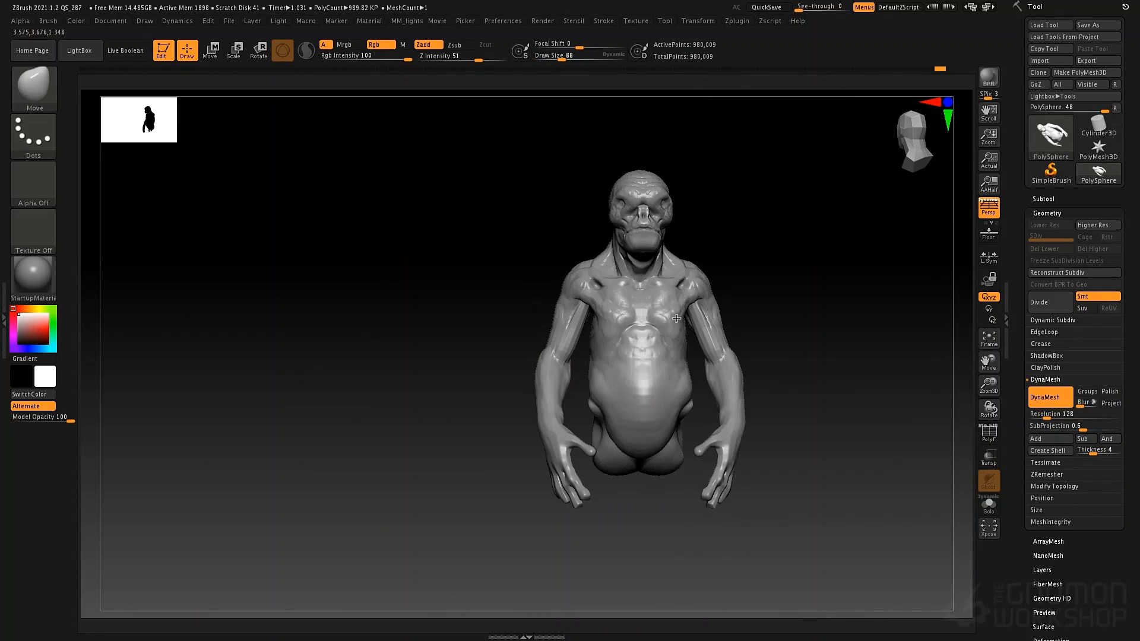
mouse_move(773, 284)
right_mouse_down("ctrl")
mouse_move(712, 295)
mouse_move(798, 323)
mouse_move(679, 321)
mouse_move(688, 461)
right_mouse_up("ctrl")
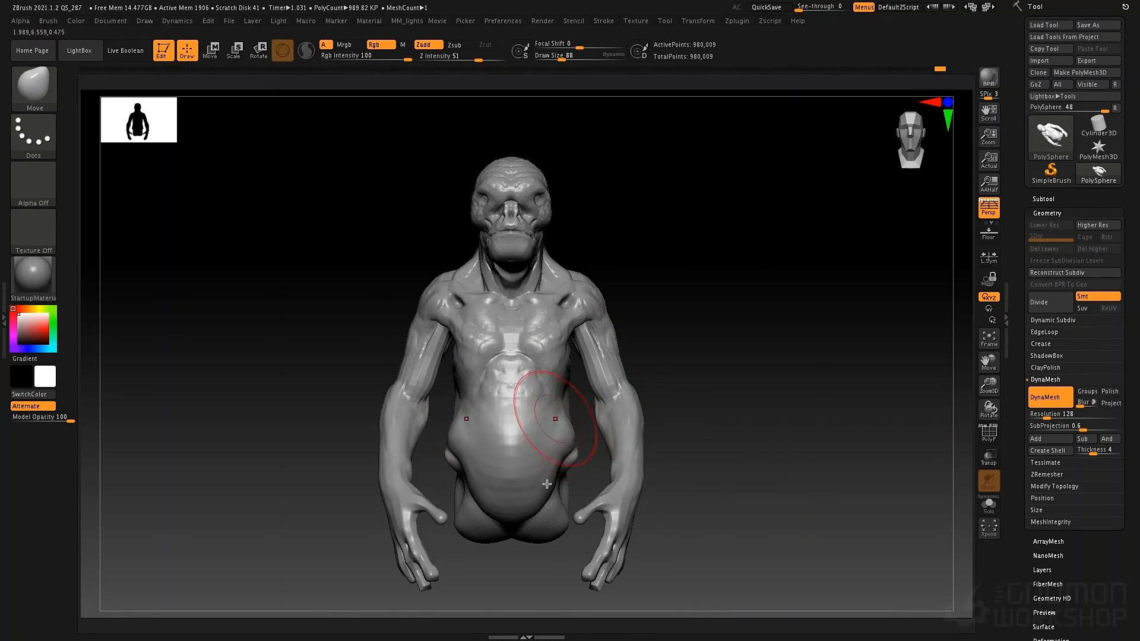
mouse_move(699, 353)
left_mouse_down()
mouse_move(682, 351)
mouse_move(707, 354)
mouse_move(695, 358)
left_mouse_up()
key("b")
key("i")
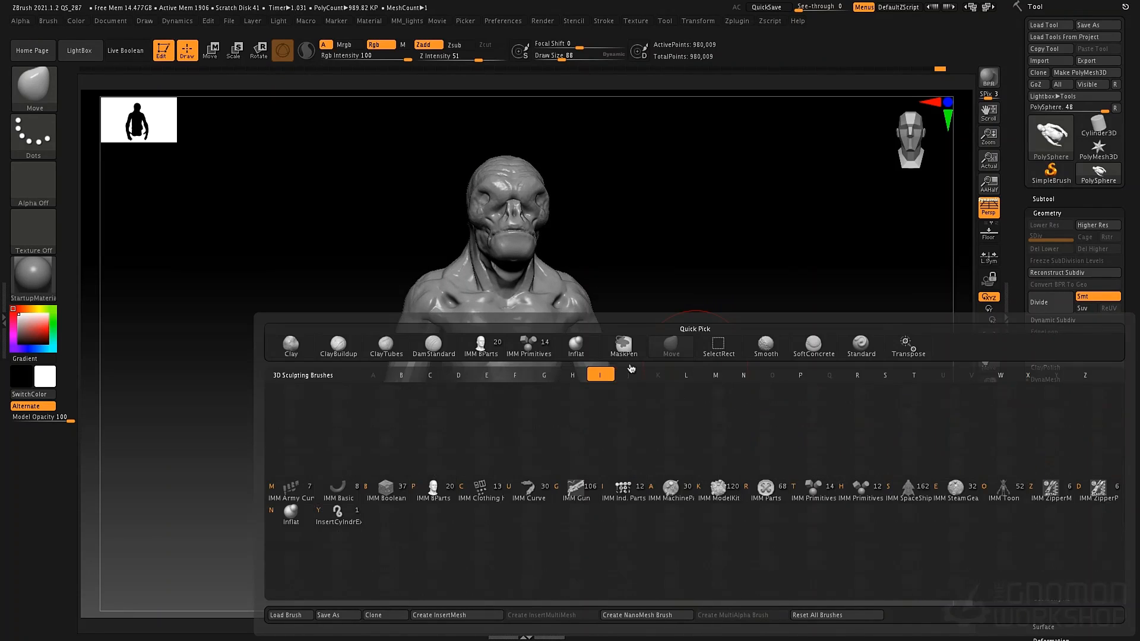
left_click(537, 355)
right_click_drag(617, 443, 534, 487)
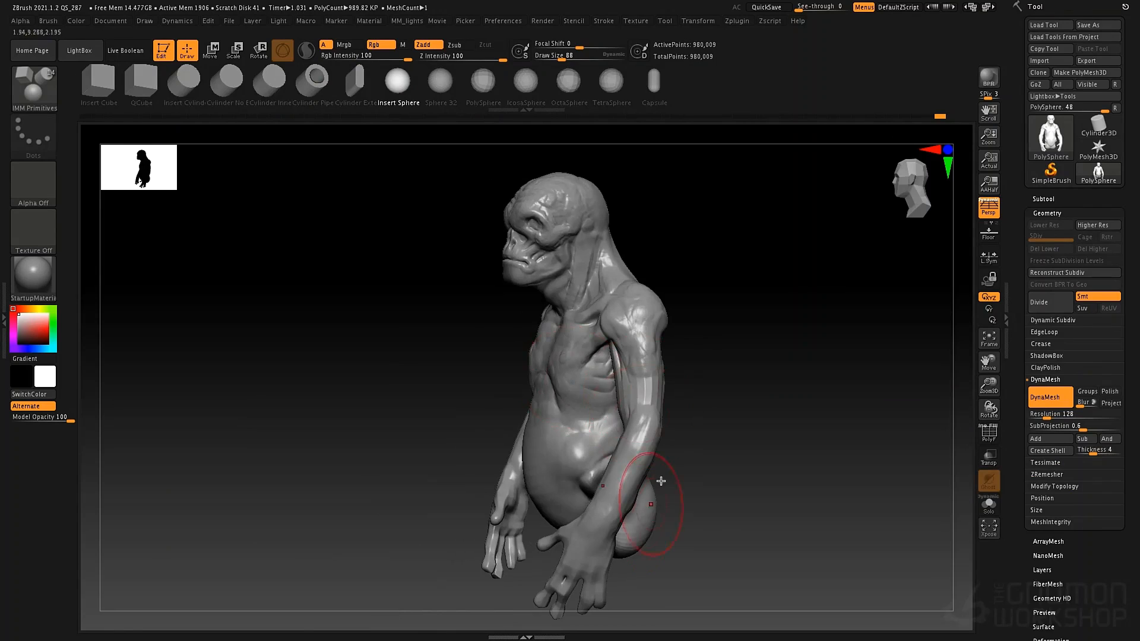
mouse_move(643, 381)
right_mouse_down("alt")
mouse_move(635, 354)
mouse_move(668, 327)
mouse_move(571, 373)
right_mouse_up("alt")
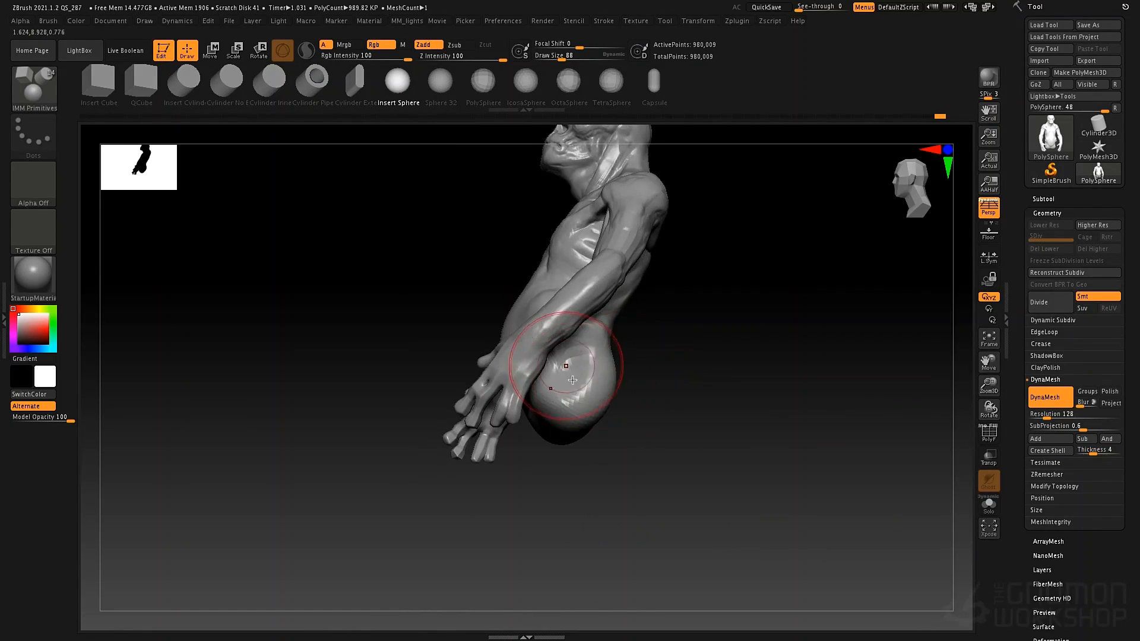
left_click_drag(717, 344, 750, 372)
- Center the transform gizmo on the hip spheres, stretch them into long thigh shapes and position them below the pelvis
key("w")
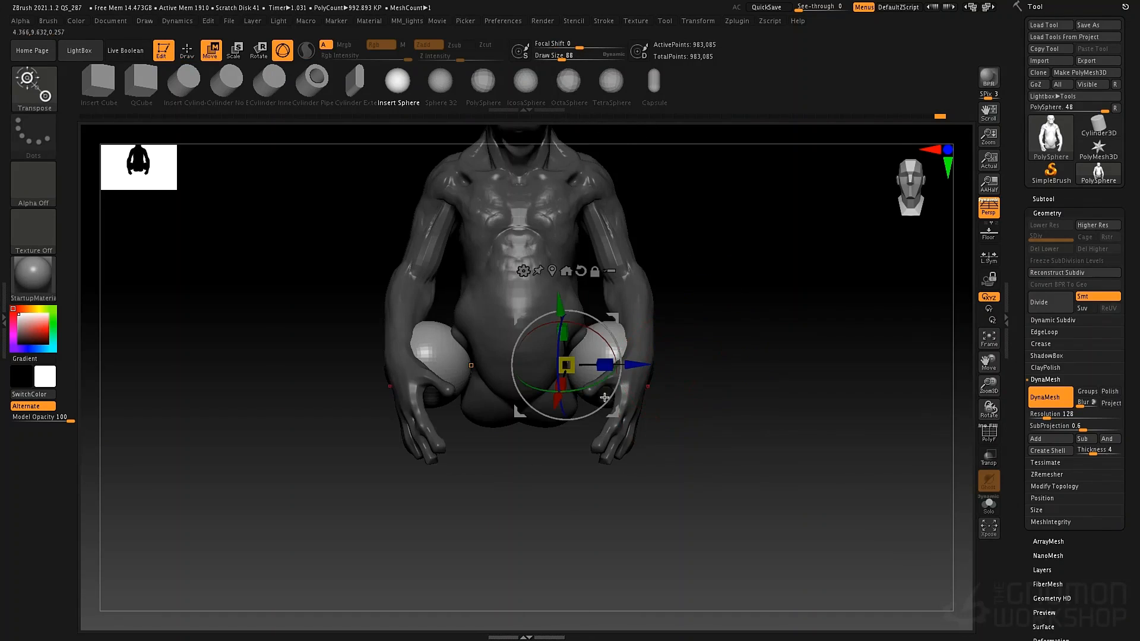
left_click(566, 270)
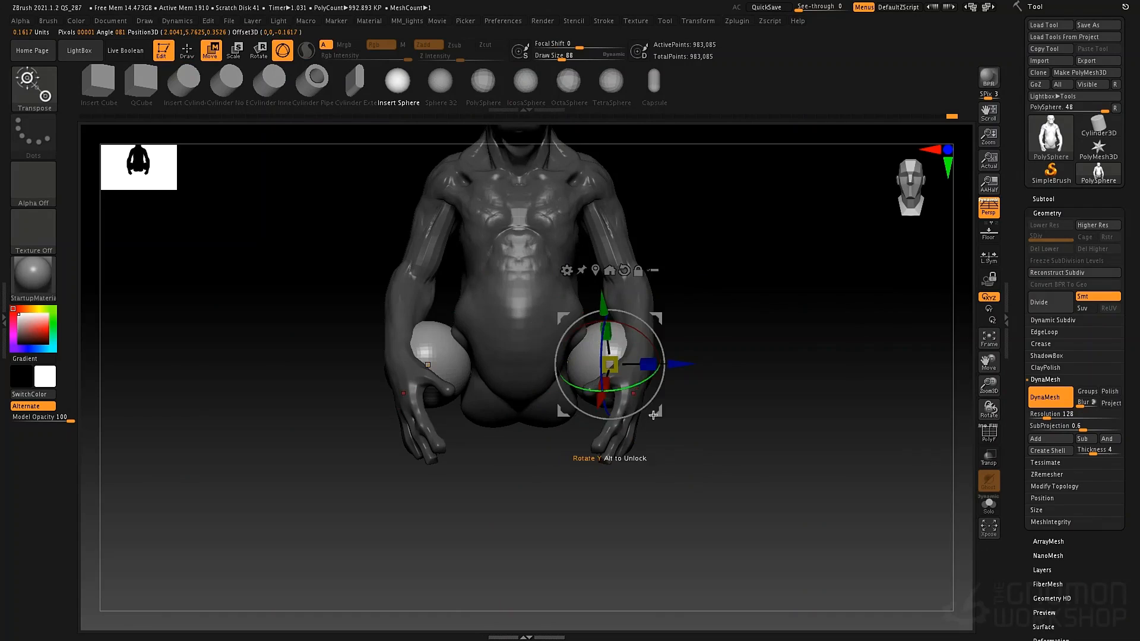
left_click_drag(653, 415, 580, 236)
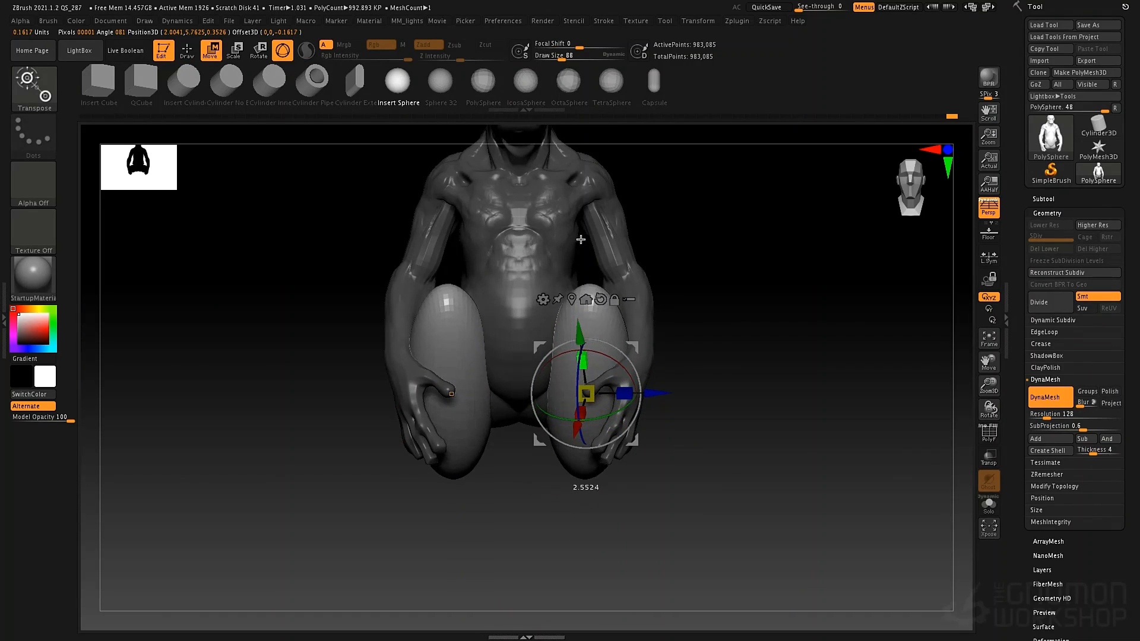
left_click_drag(693, 356, 749, 367)
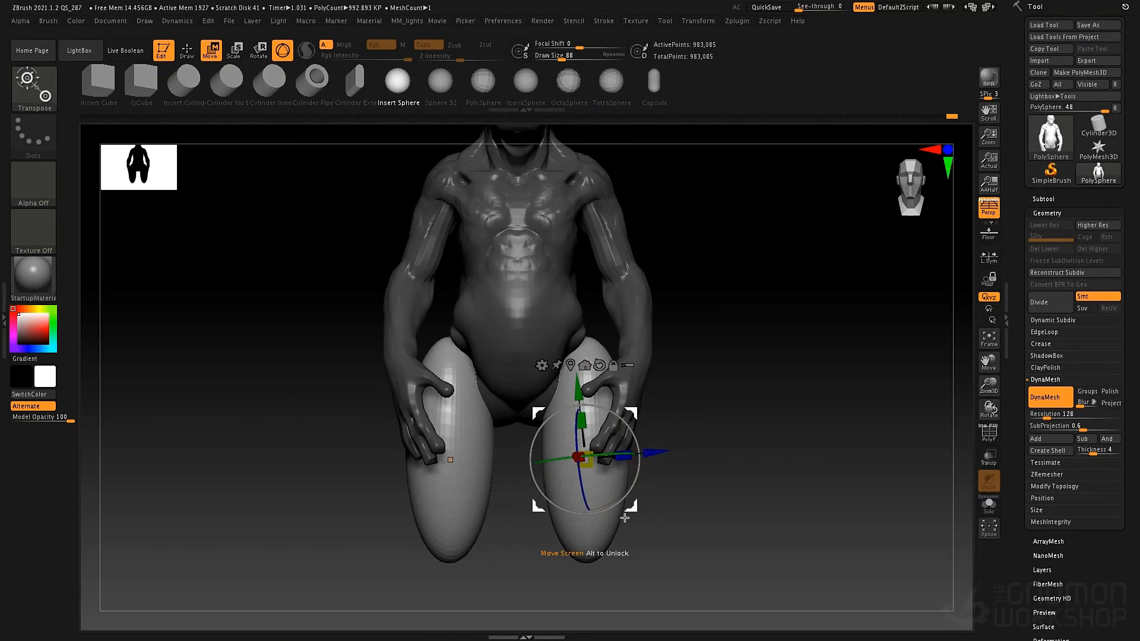
left_click_drag(631, 514, 622, 529)
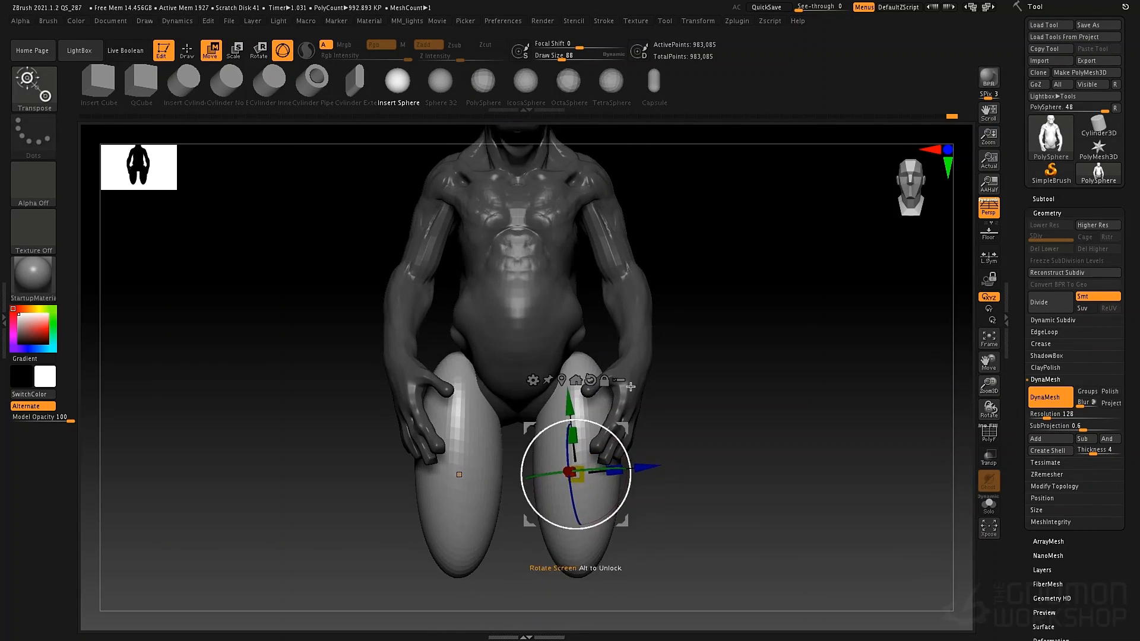
- Try inserting a small sphere between the thighs at draw size 69, and undo the insertion
key("q")
key("space")
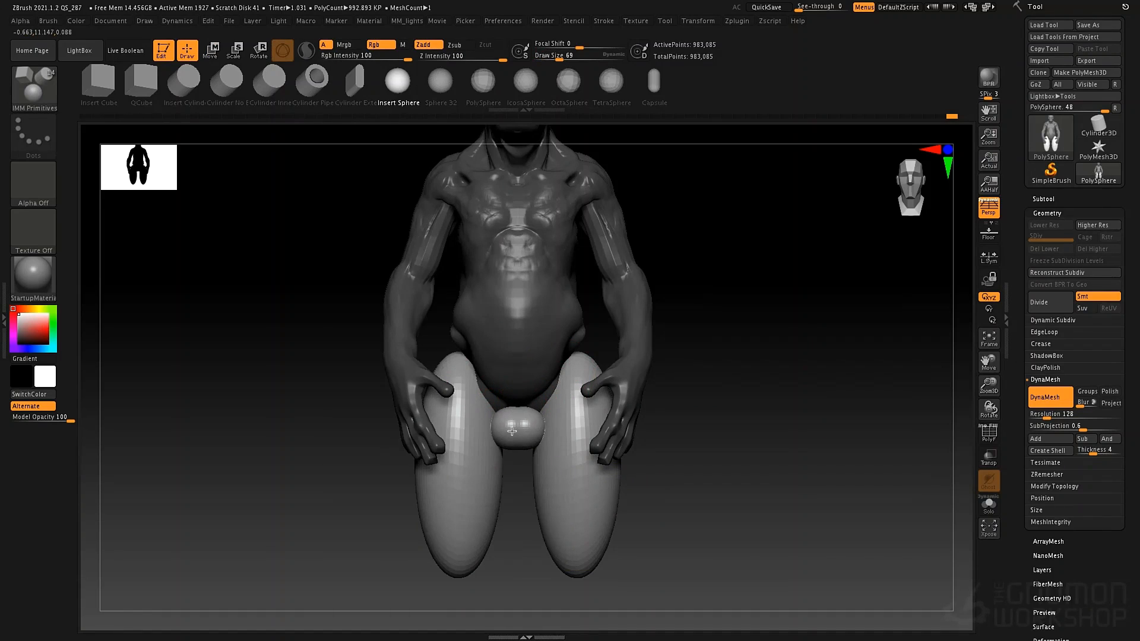
left_click_drag(511, 431, 516, 430)
key("ctrl+z")
- Carve into the inner upper thighs beside the crotch with DamStandard at draw size 69
key("b")
key("m")
key("v")
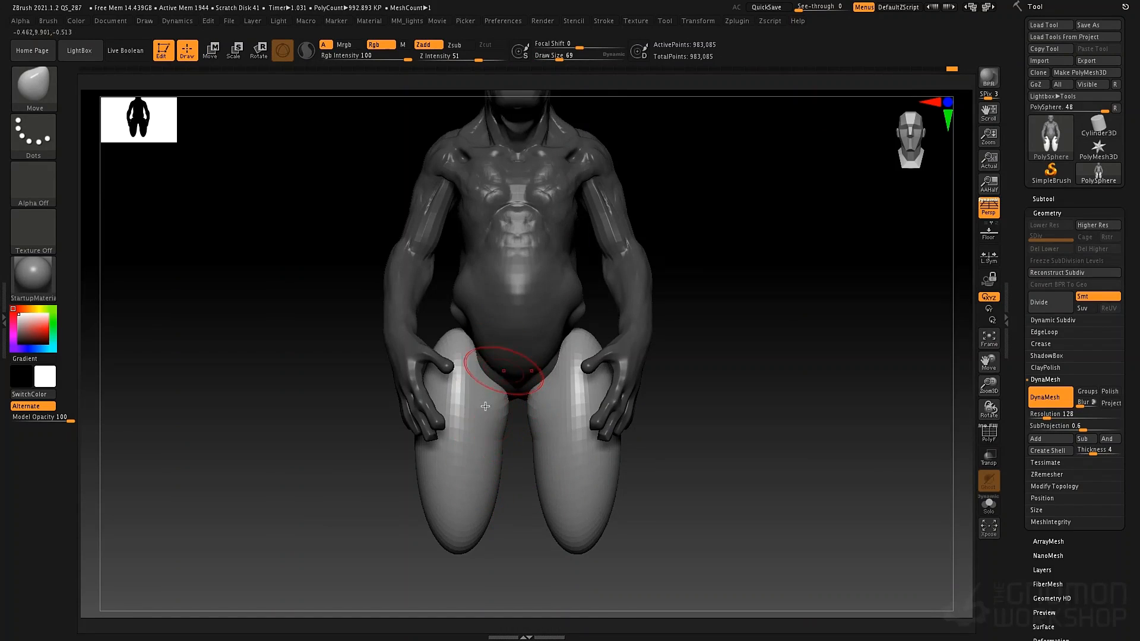
key("b")
key("d")
key("s")
left_click_drag(486, 392, 506, 389)
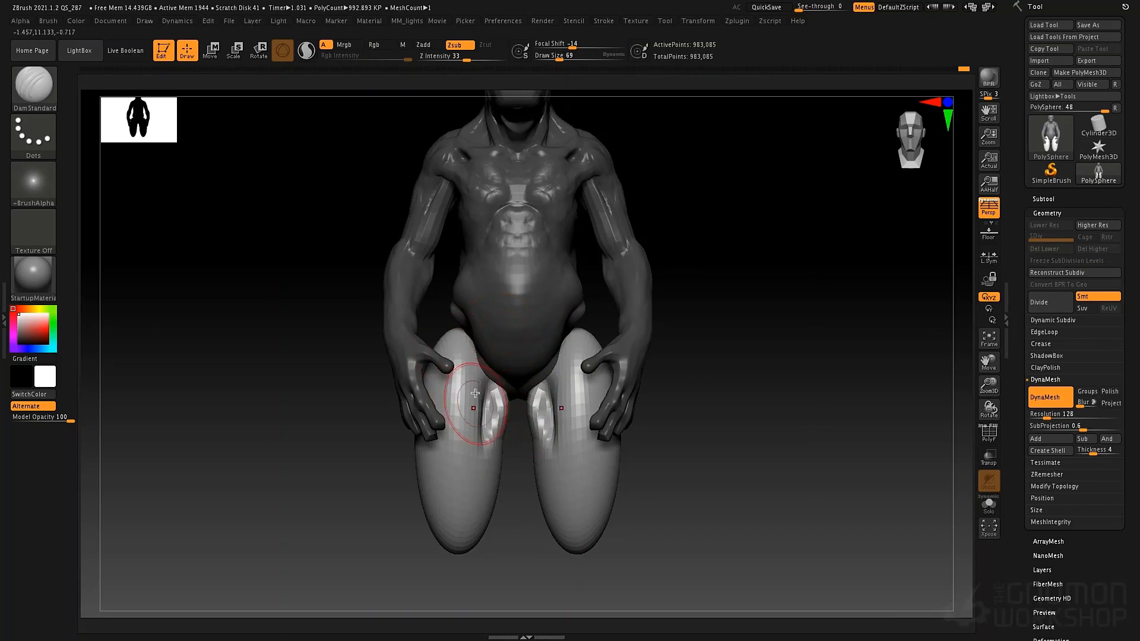
- Reshape the tops, outer edges and lower ends of the thighs with the Move brush at draw size 179
key("b")
key("m")
key("v")
key("space")
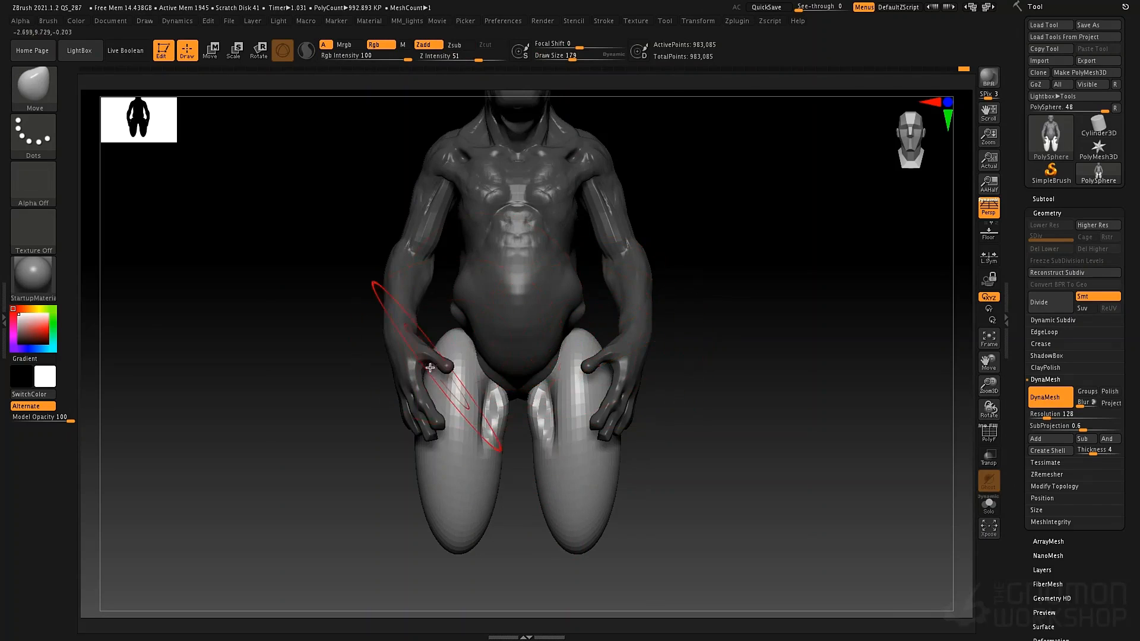
left_click_drag(450, 368, 455, 349)
left_click_drag(432, 478, 442, 474)
left_click_drag(459, 346, 463, 346)
mouse_move(504, 349)
right_mouse_down()
mouse_move(540, 358)
mouse_move(530, 356)
right_mouse_up()
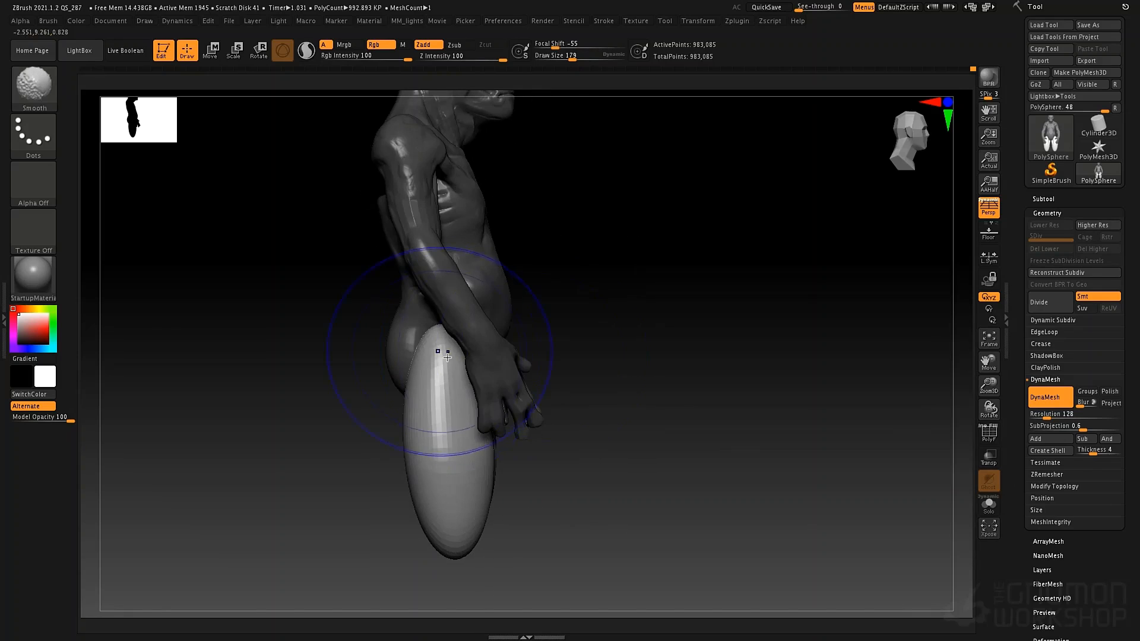
left_click_drag(487, 518, 455, 542)
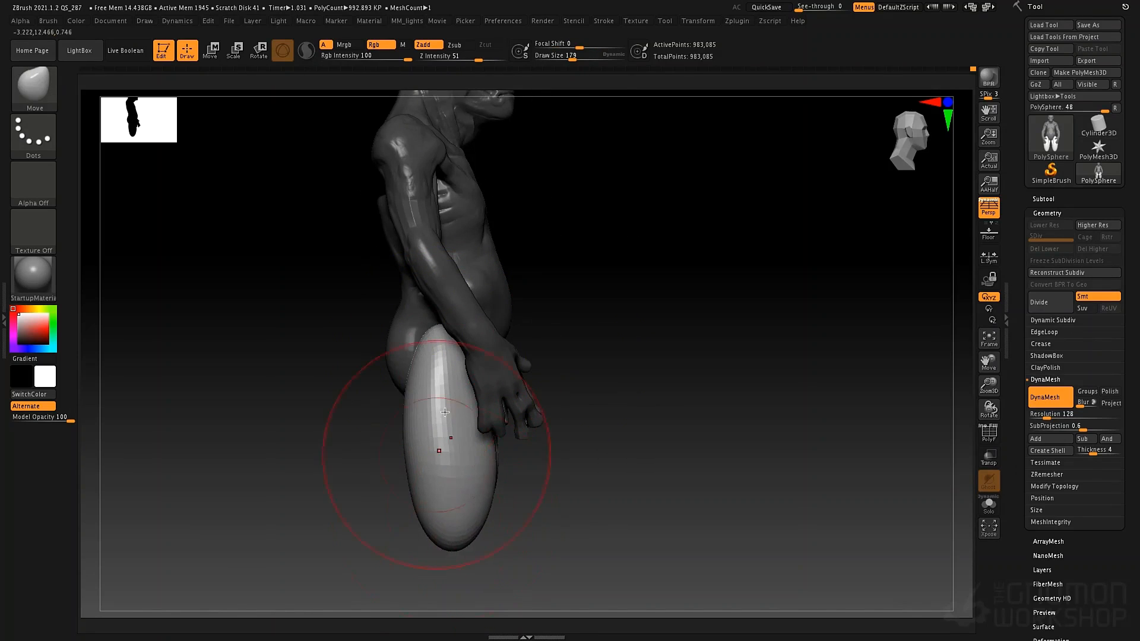
right_click_drag(441, 439, 512, 406)
- Reduce the Move draw size to 97 and hide both arms by isolating their polygroup and inverting the visibility
key("space")
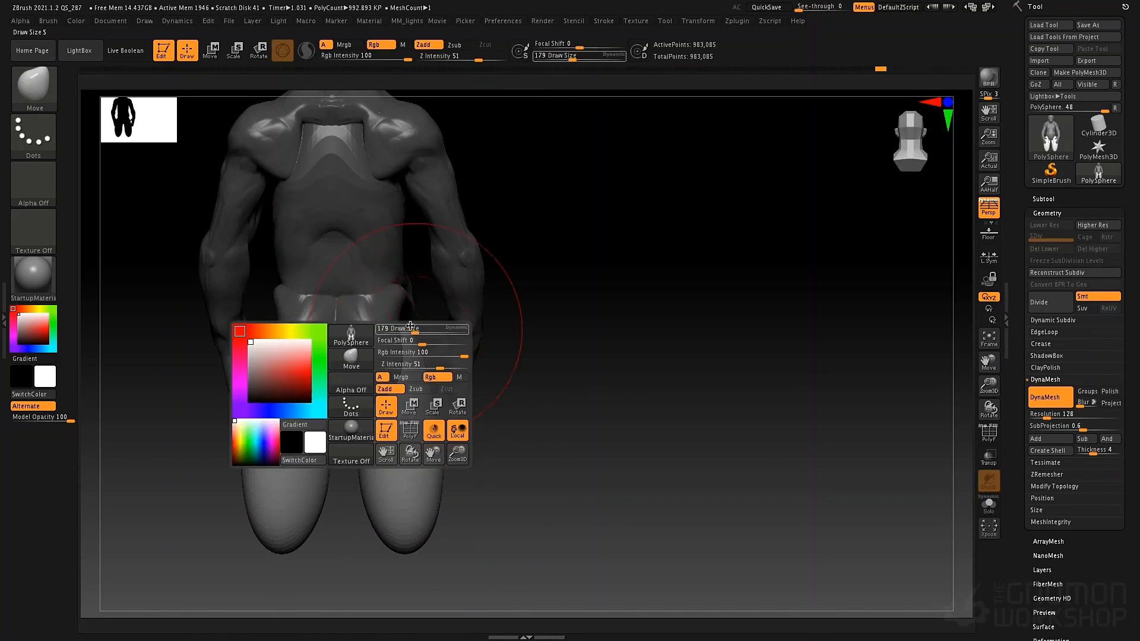
mouse_move(465, 340)
right_mouse_down()
mouse_move(560, 331)
mouse_move(446, 345)
mouse_move(488, 356)
mouse_move(471, 376)
right_mouse_up()
key("ctrl+shift")
left_click(419, 266, "ctrl+shift")
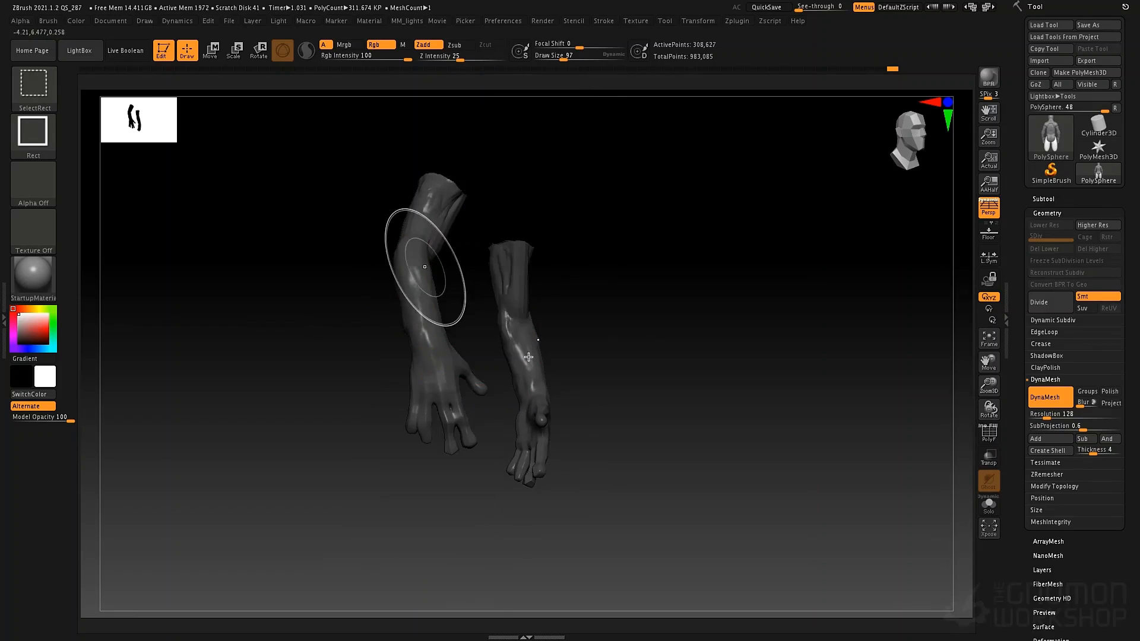
left_click_drag(650, 334, 611, 362, "ctrl+shift")
right_click_drag(613, 378, 638, 380)
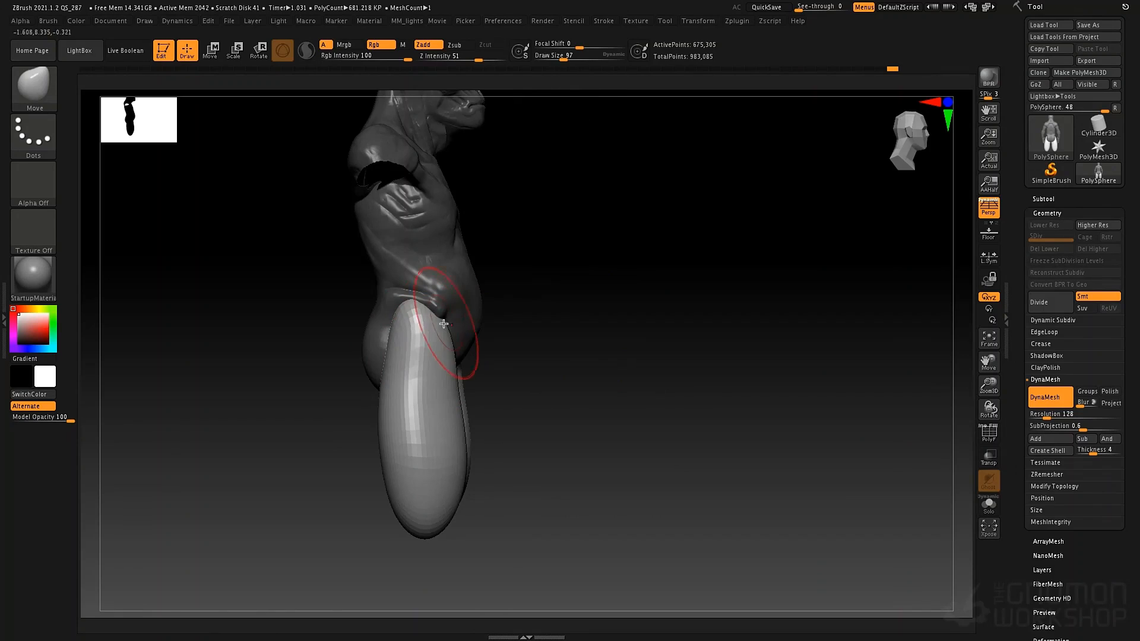
- Build up muscle volume along the front and outer thighs with ClayTubes at draw size 84
key("space")
left_click_drag(418, 338, 411, 338)
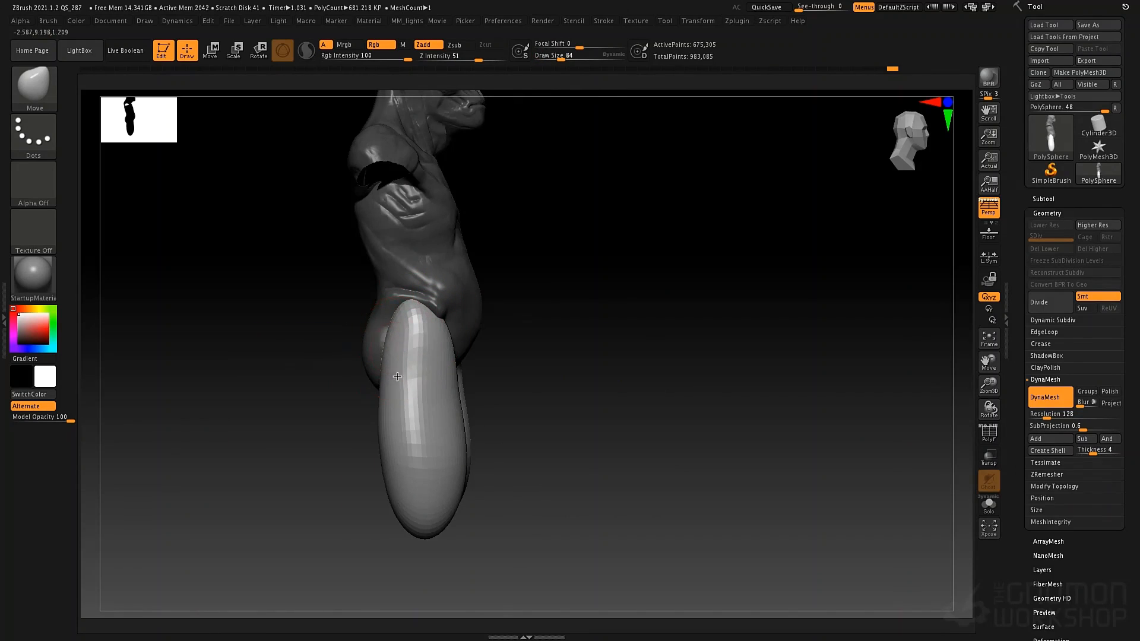
key("b")
key("c")
key("t")
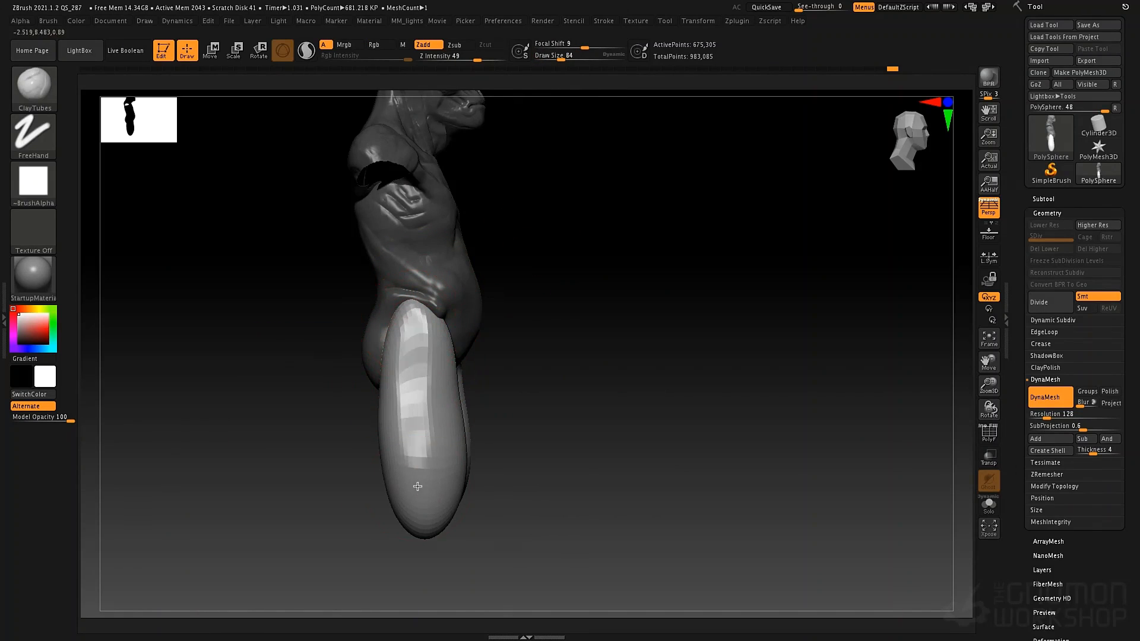
left_click_drag(356, 318, 416, 349)
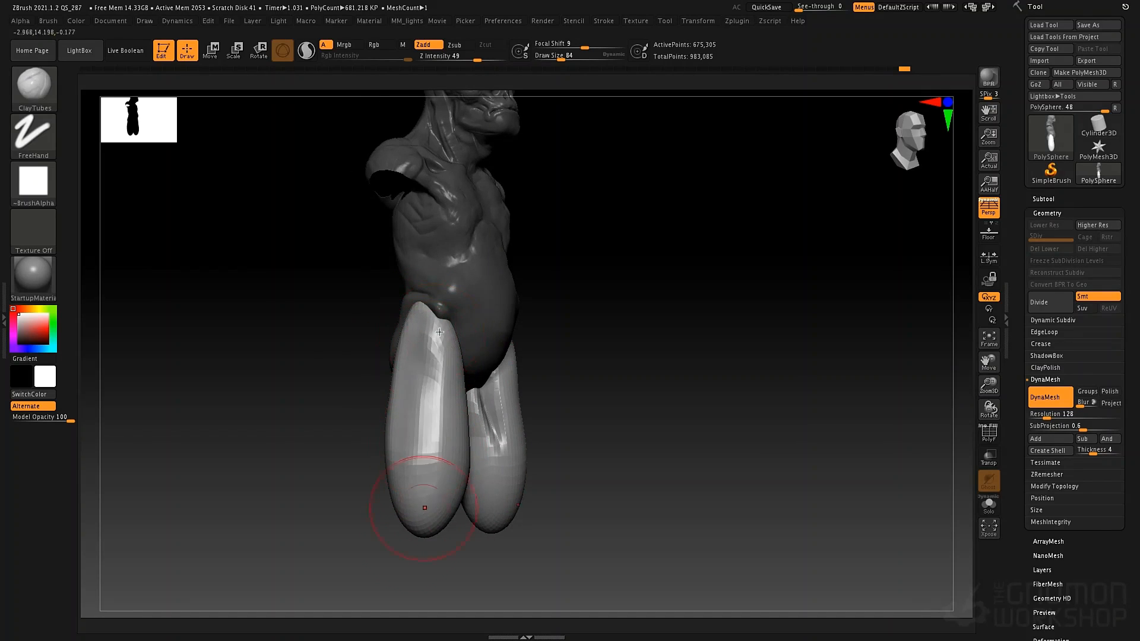
left_click_drag(457, 426, 454, 433, "alt")
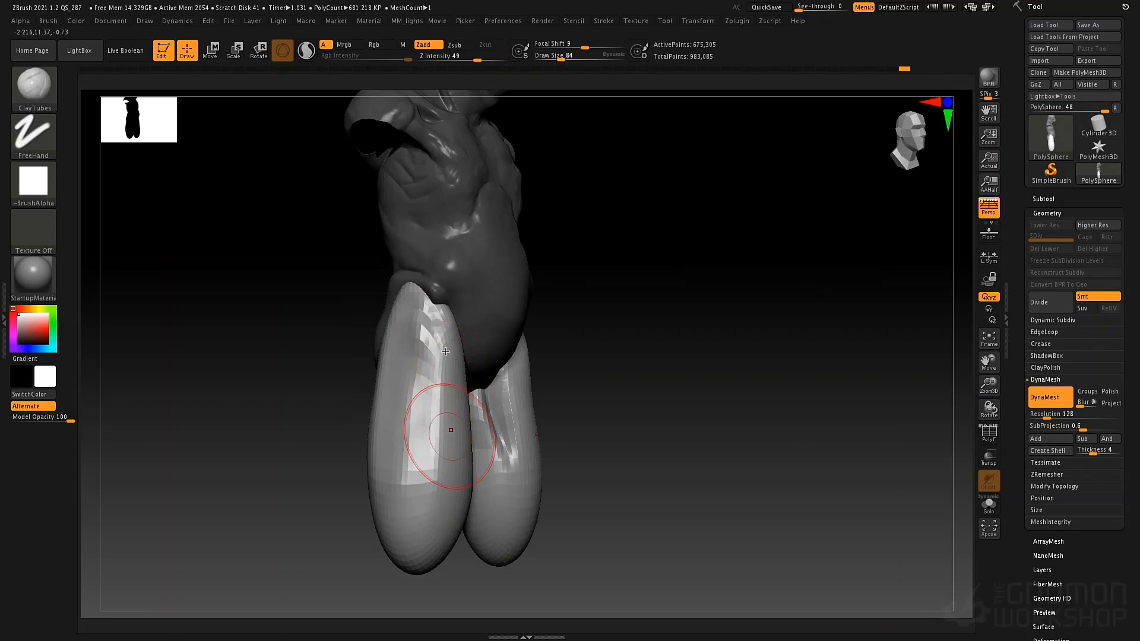
mouse_move(586, 367)
left_mouse_down()
mouse_move(567, 398)
mouse_move(473, 359)
left_mouse_up()
mouse_move(384, 291)
left_mouse_down()
mouse_move(416, 297)
mouse_move(434, 267)
left_mouse_up()
key("space")
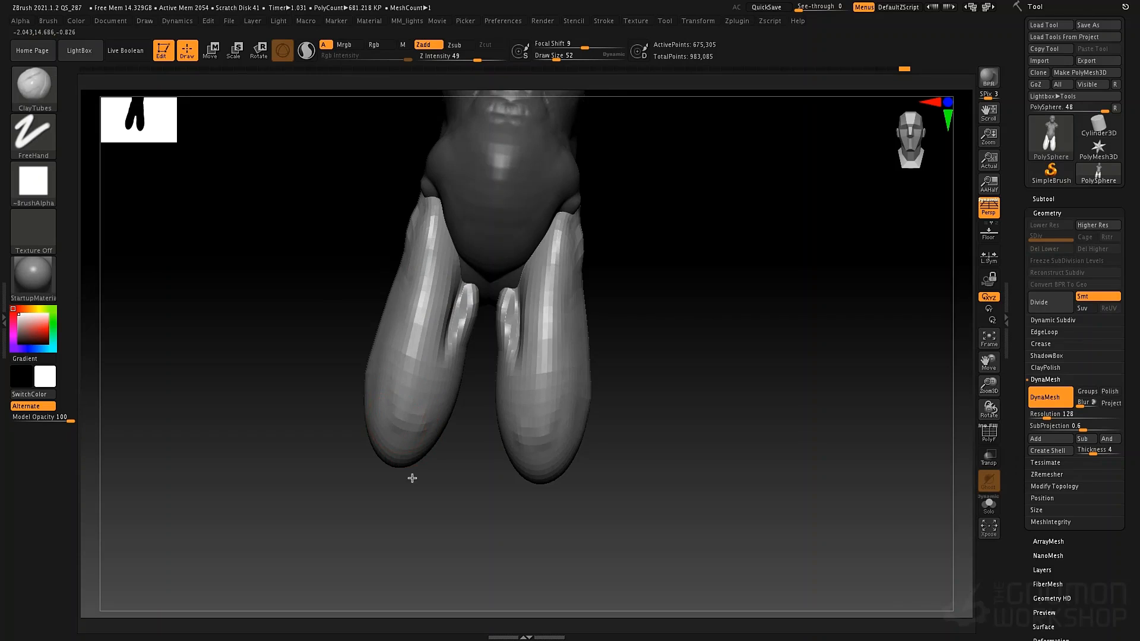
right_click_drag(528, 421, 547, 389)
- Shape the outer contour of the lower thighs toward the knees with the Move brush at draw size 106
key("b")
key("m")
key("v")
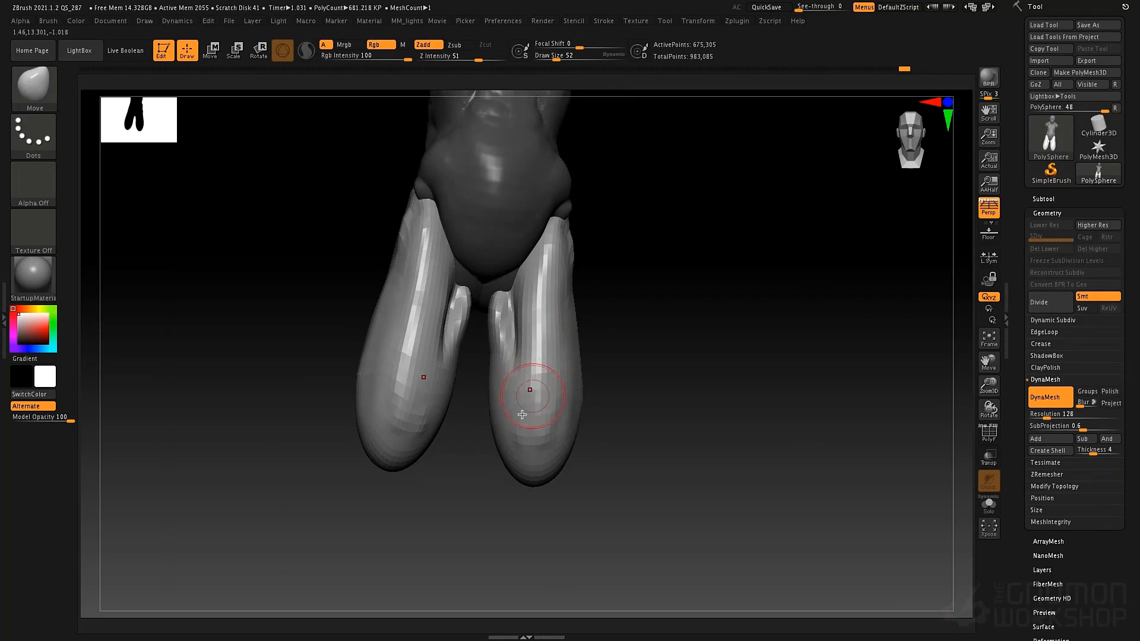
key("space")
left_click_drag(513, 415, 538, 415)
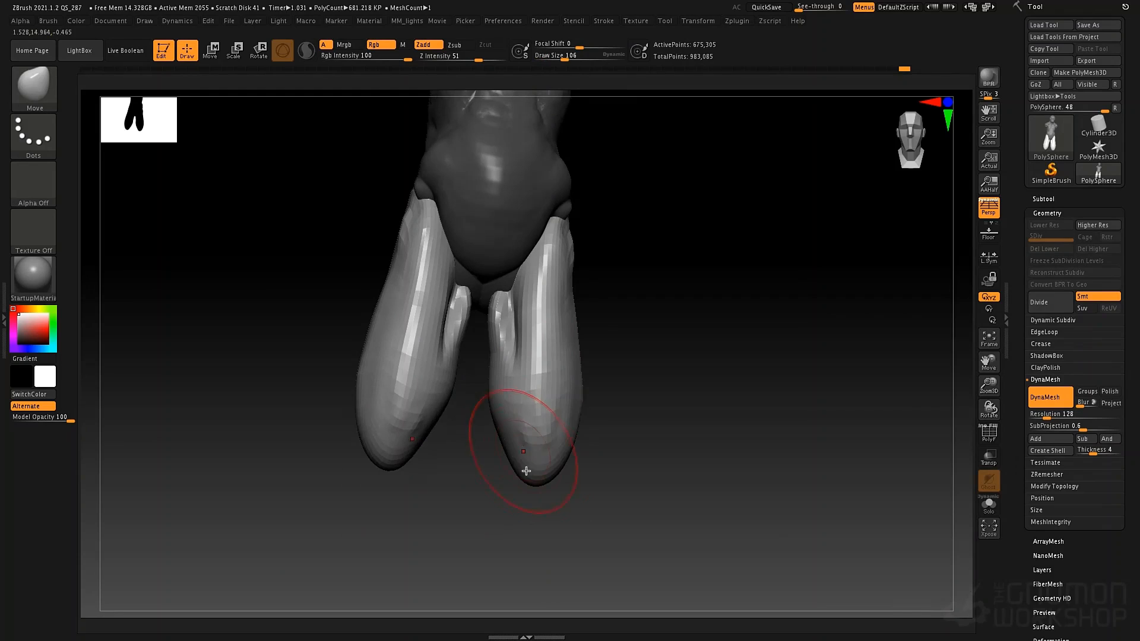
left_click_drag(551, 462, 563, 468)
left_click_drag(579, 420, 565, 446)
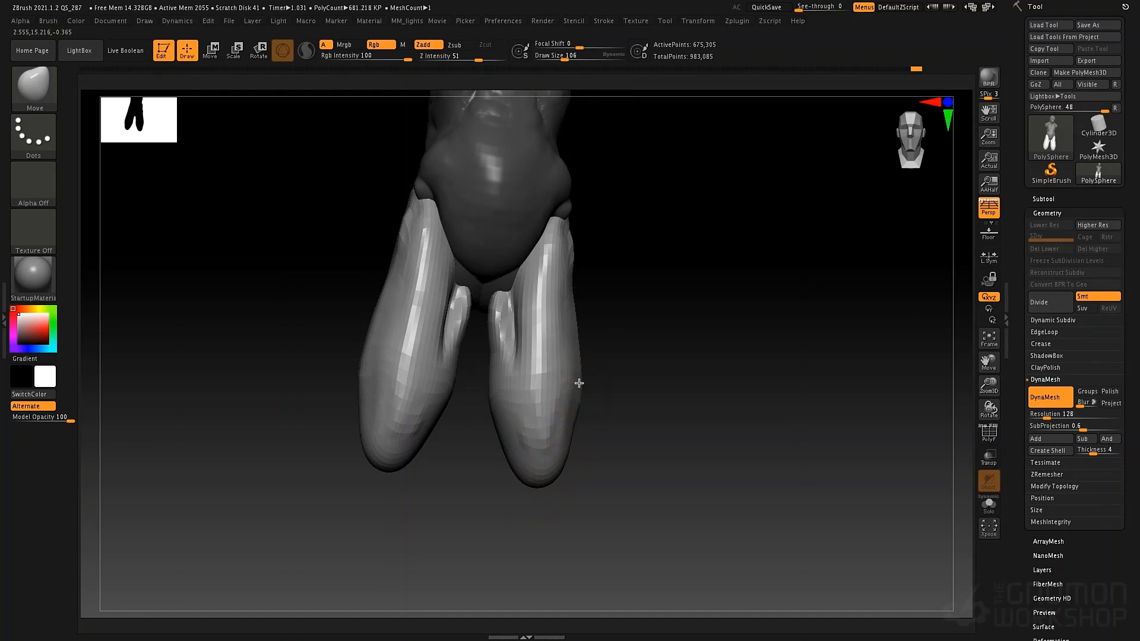
- Push the back of the lower thighs inward in side profile with the Move brush
mouse_move(559, 407)
right_mouse_down()
mouse_move(582, 412)
mouse_move(544, 415)
right_mouse_up()
right_click_drag(445, 428, 606, 450)
right_click_drag(521, 448, 514, 434, "shift")
right_click_drag(378, 402, 265, 297, "alt")
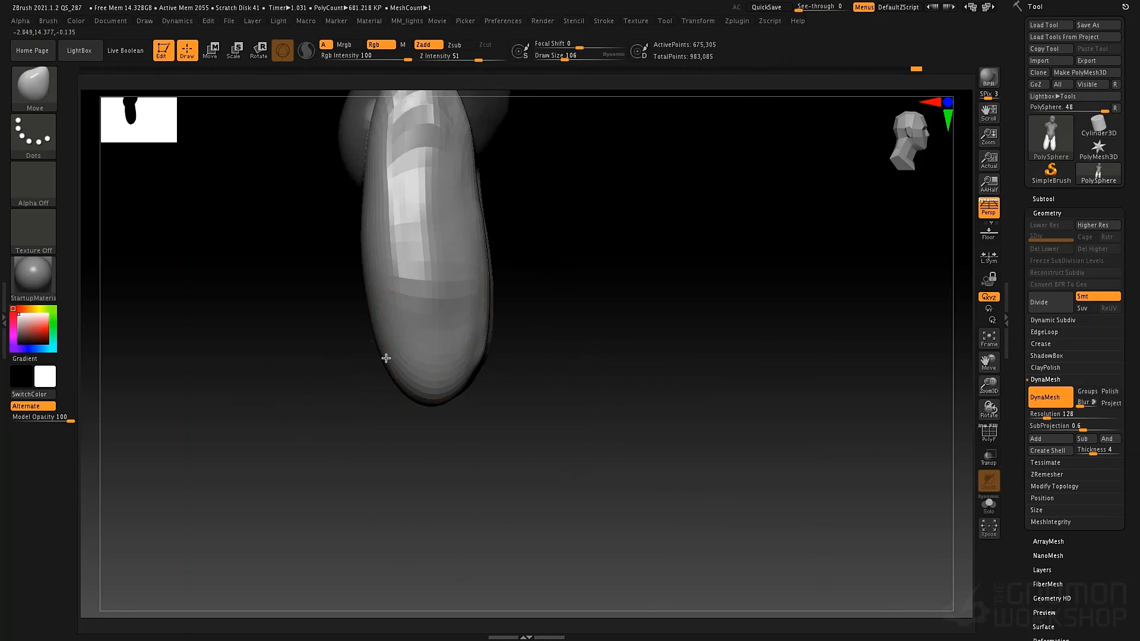
left_click_drag(375, 356, 393, 351)
right_click_drag(463, 333, 524, 234, "ctrl")
right_click_drag(524, 233, 534, 363, "alt")
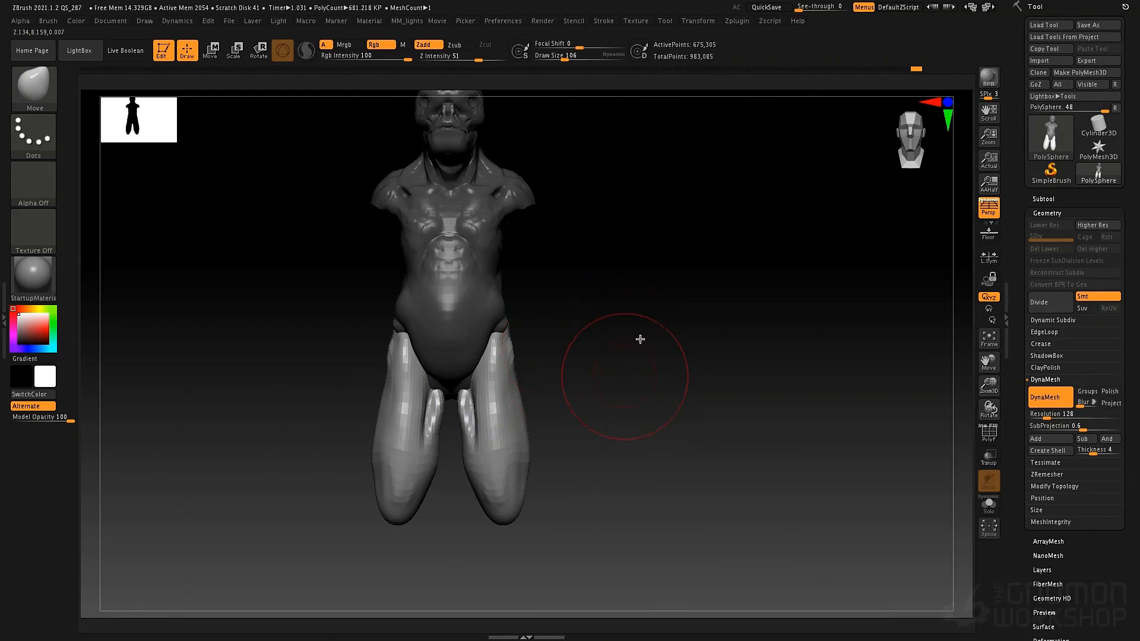
- Unhide the arms and clear the mask, then rebuild the whole body with DynaMesh at resolution 128
left_click(623, 382, "ctrl+shift")
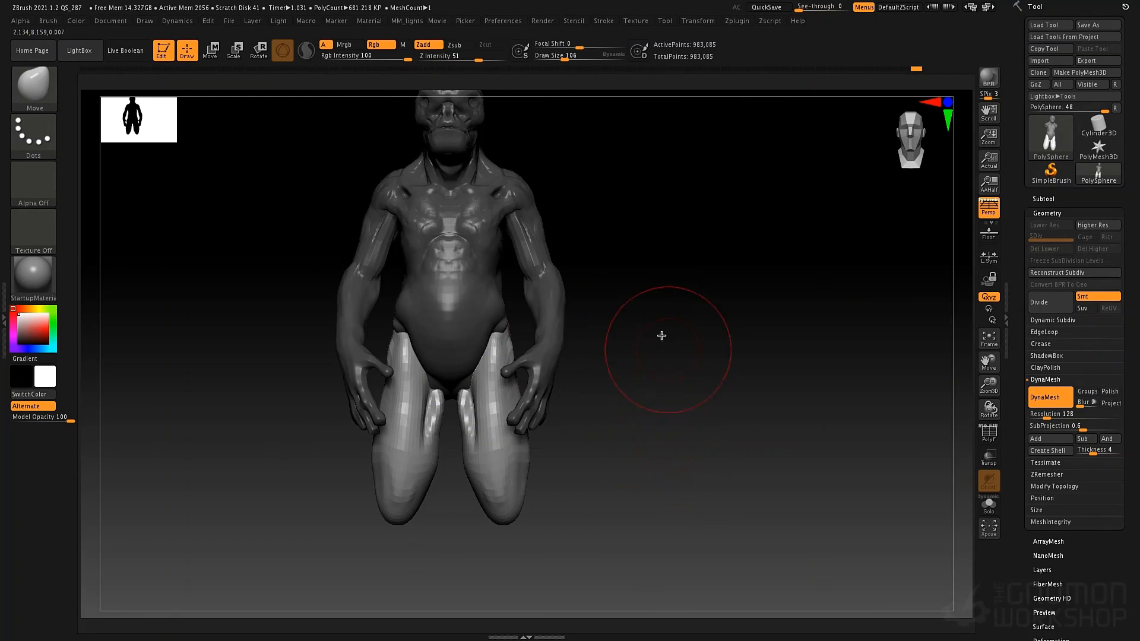
left_click_drag(638, 359, 686, 481, "ctrl")
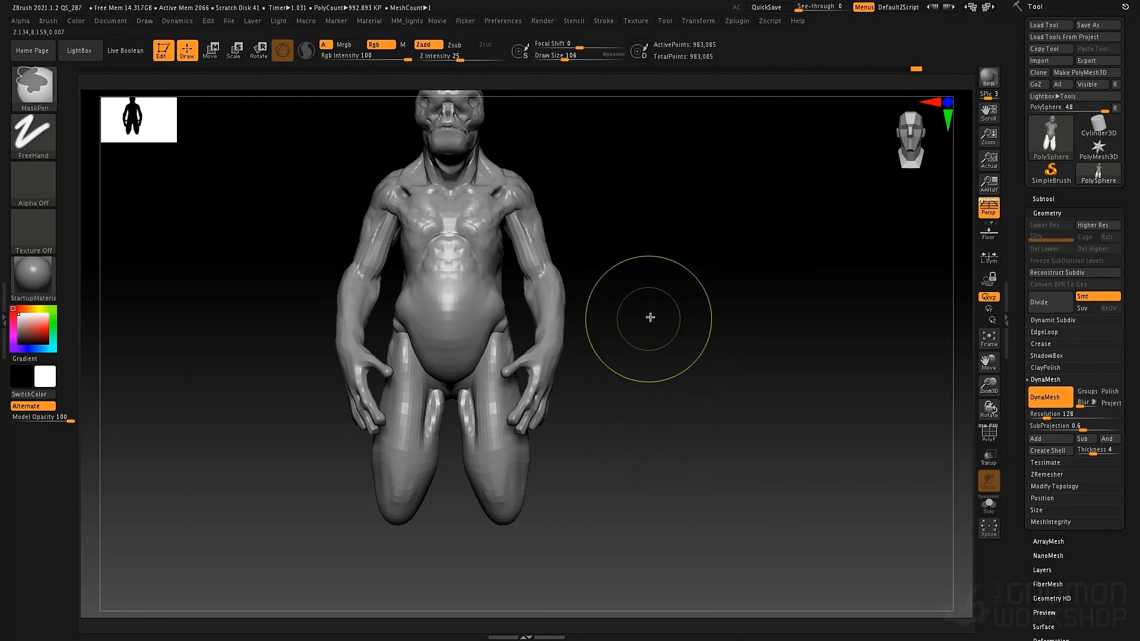
left_click_drag(650, 317, 650, 425, "ctrl")
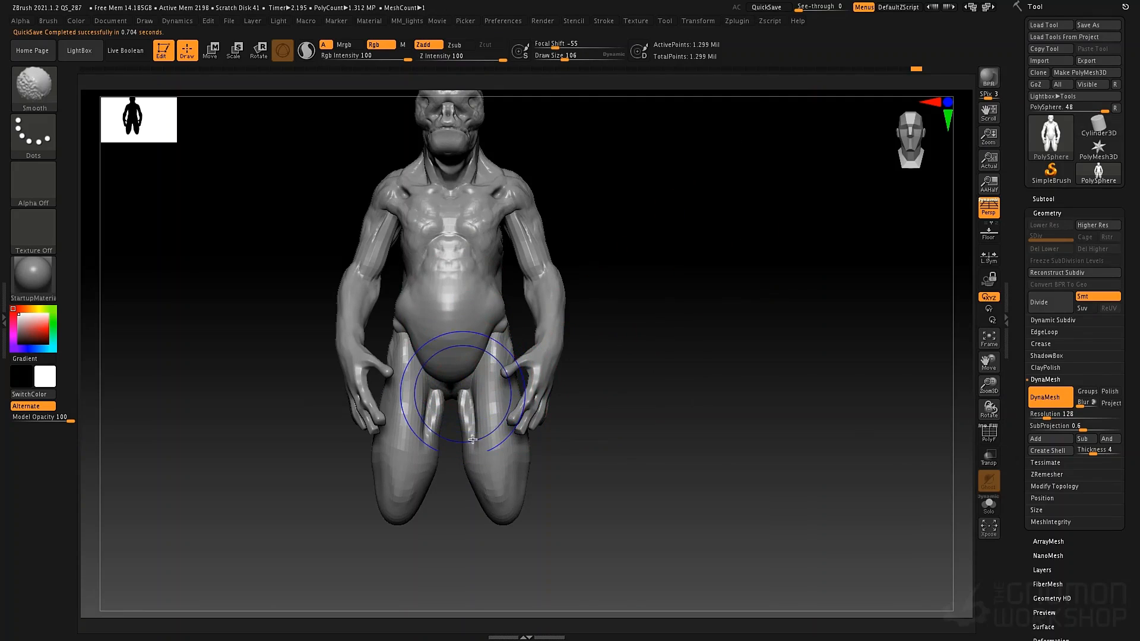
- Smooth the inner thighs and the front of the torso with the Smooth brush
left_click_drag(462, 416, 428, 468, "shift")
mouse_move(467, 244)
left_mouse_down("shift")
mouse_move(503, 234)
mouse_move(474, 313)
mouse_move(475, 349)
left_mouse_up("shift")
mouse_move(679, 355)
right_mouse_down("ctrl")
mouse_move(675, 428)
mouse_move(644, 387)
mouse_move(622, 292)
mouse_move(586, 321)
right_mouse_up("ctrl")
left_click_drag(567, 397, 588, 450, "alt")
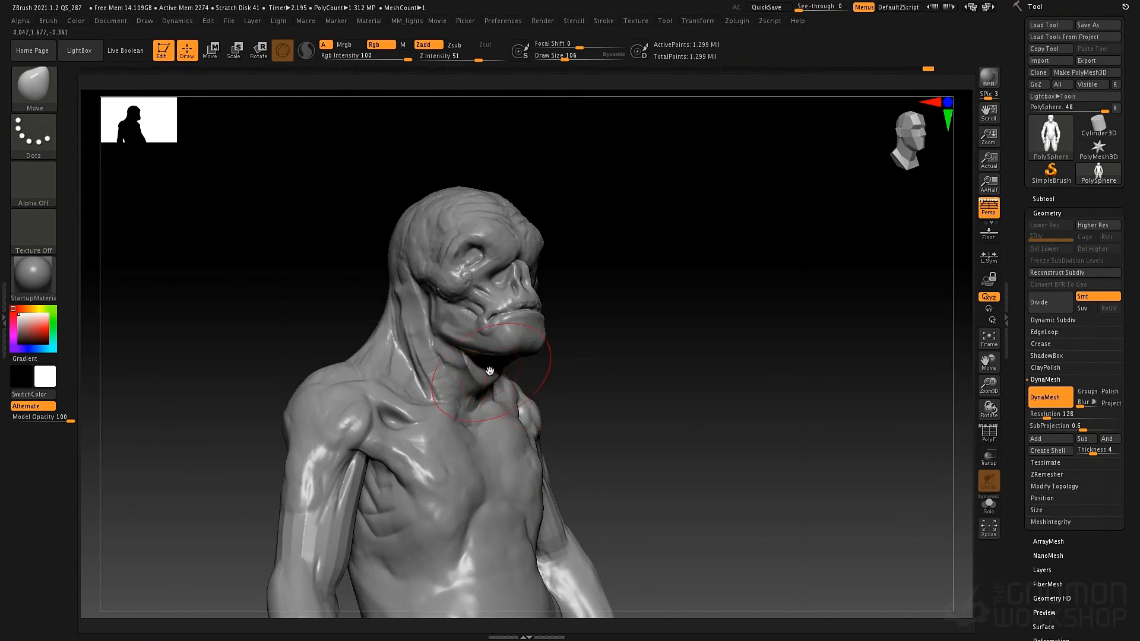
- Build up the underside of the jaw and the upper neck with ClayTubes at draw size 40
key("space")
key("b")
key("c")
key("t")
key("space")
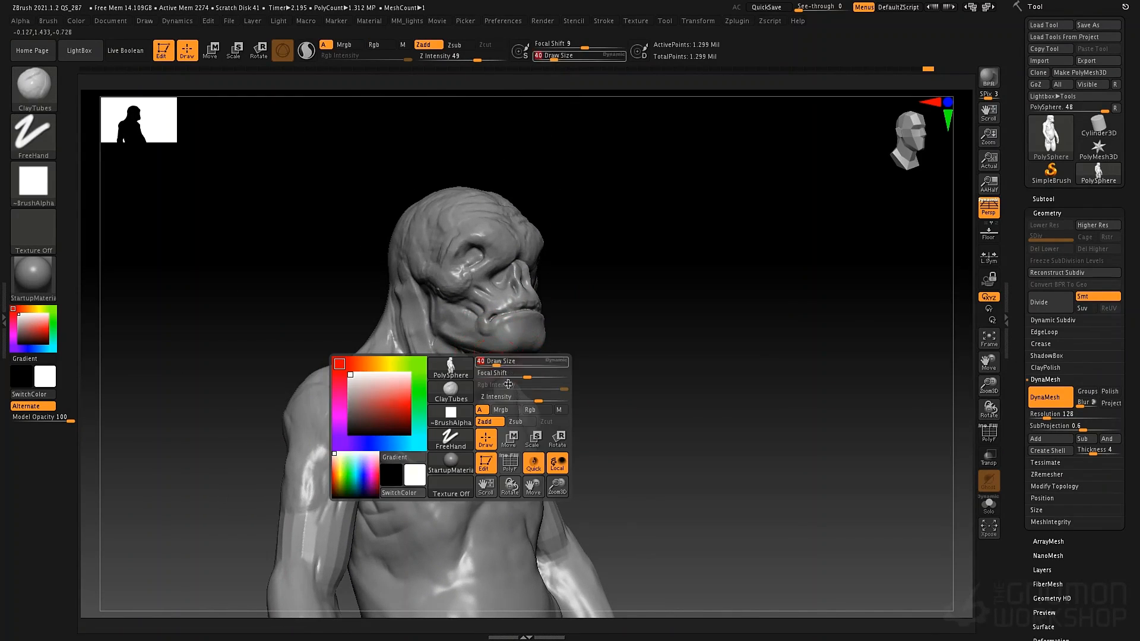
right_click_drag(504, 380, 493, 324)
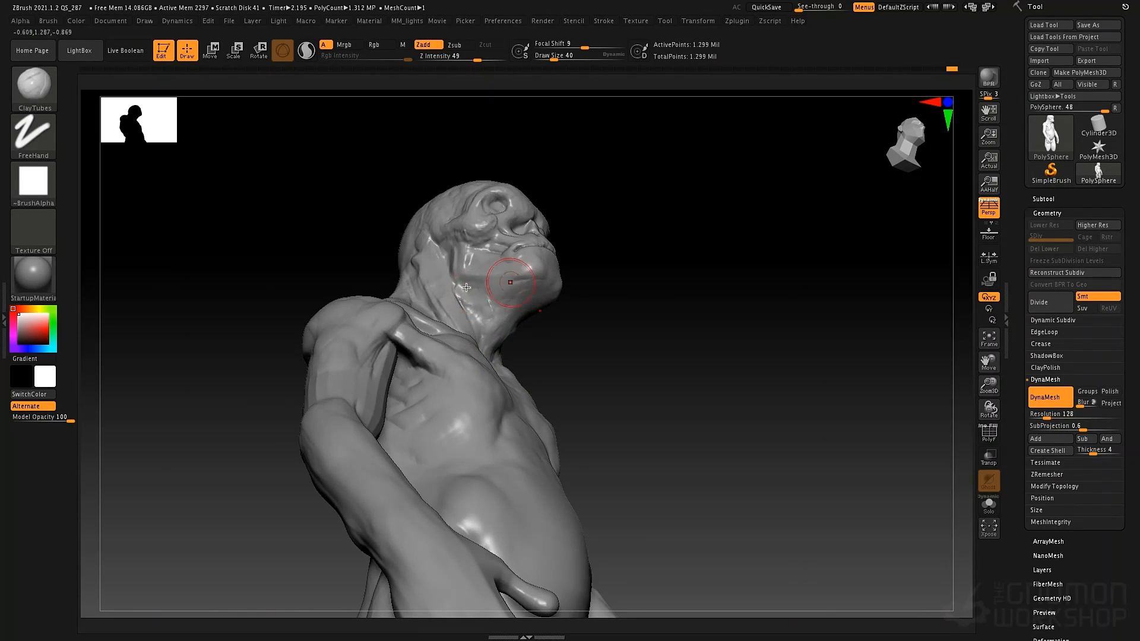
right_click_drag(548, 367, 509, 408)
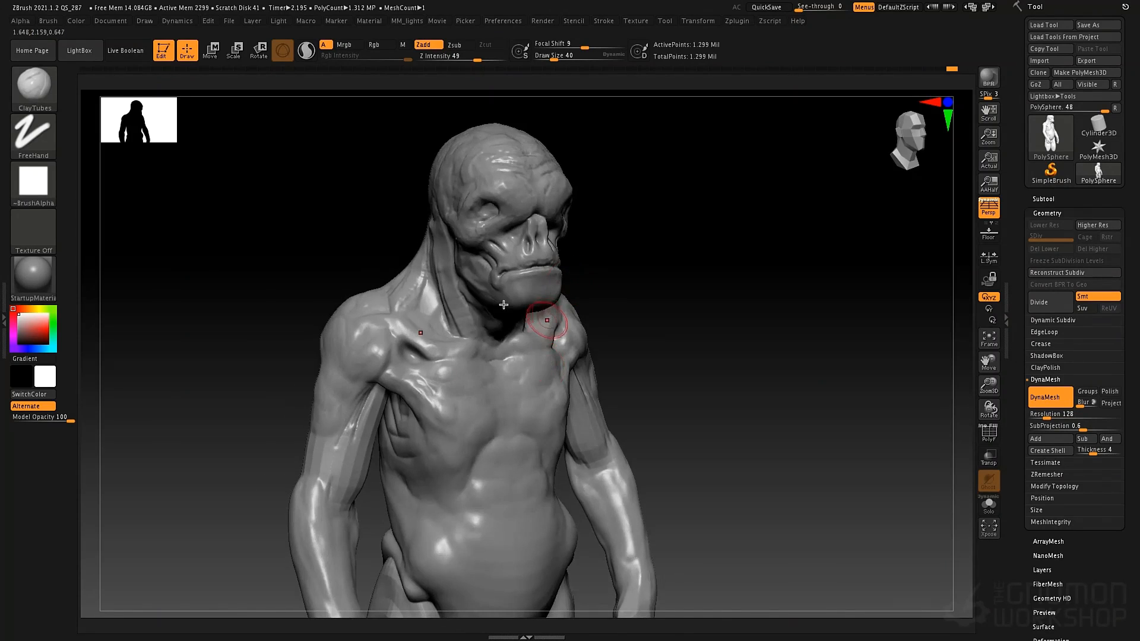
- Switch to the Move brush, set its draw size to 62, and inspect the head and neck from several angles
right_click_drag(539, 325, 463, 324)
key("b")
key("m")
key("v")
right_click_drag(496, 273, 465, 274)
key("space")
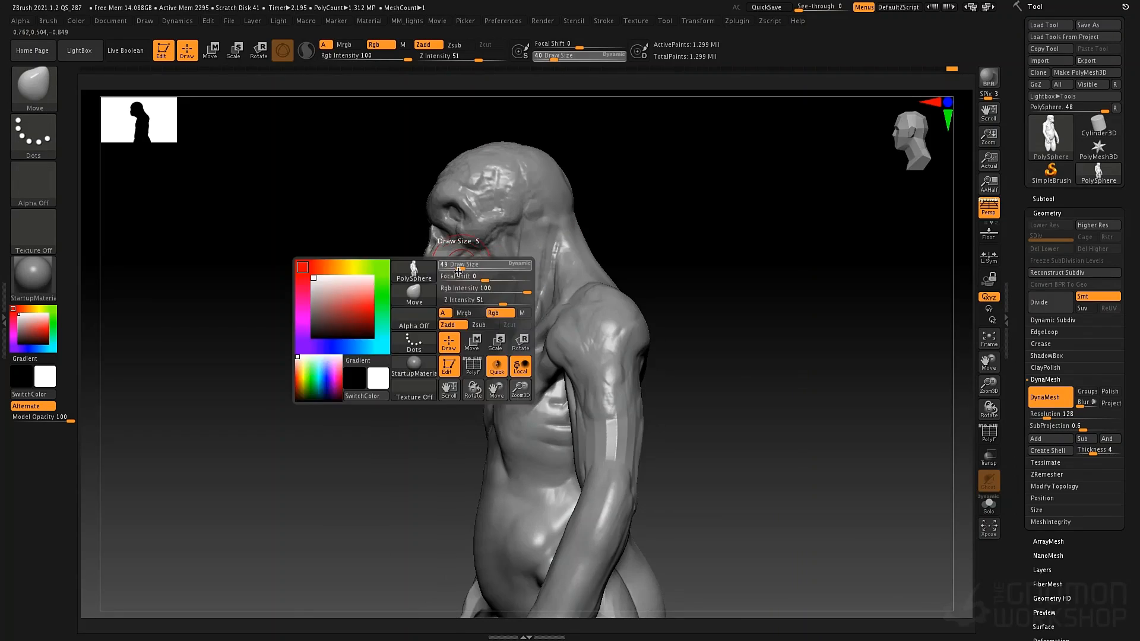
left_click_drag(462, 270, 467, 270)
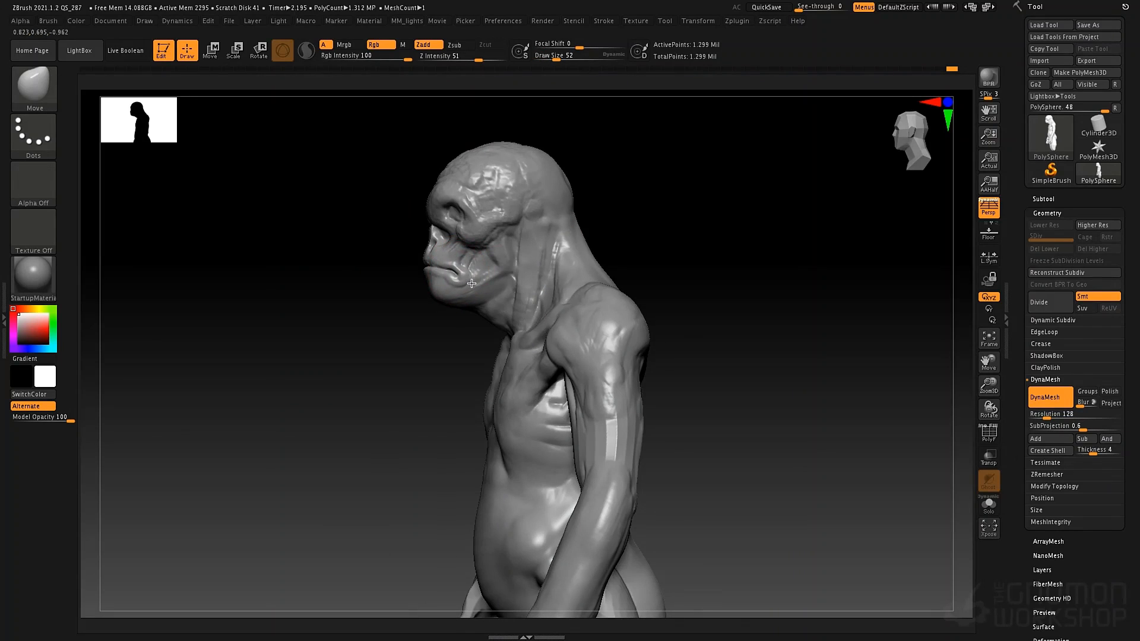
right_click_drag(504, 252, 526, 214)
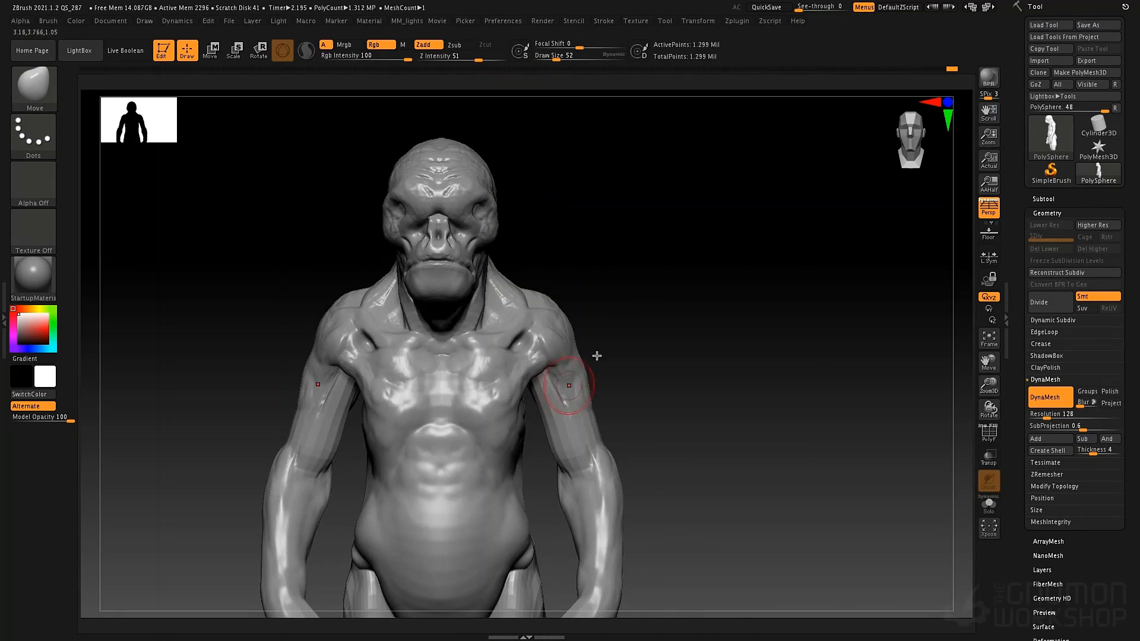
right_click_drag(545, 276, 573, 293, "alt")
mouse_move(472, 281)
right_mouse_down()
mouse_move(498, 284)
mouse_move(524, 315)
mouse_move(525, 502)
mouse_move(522, 475)
right_mouse_up()
key("space")
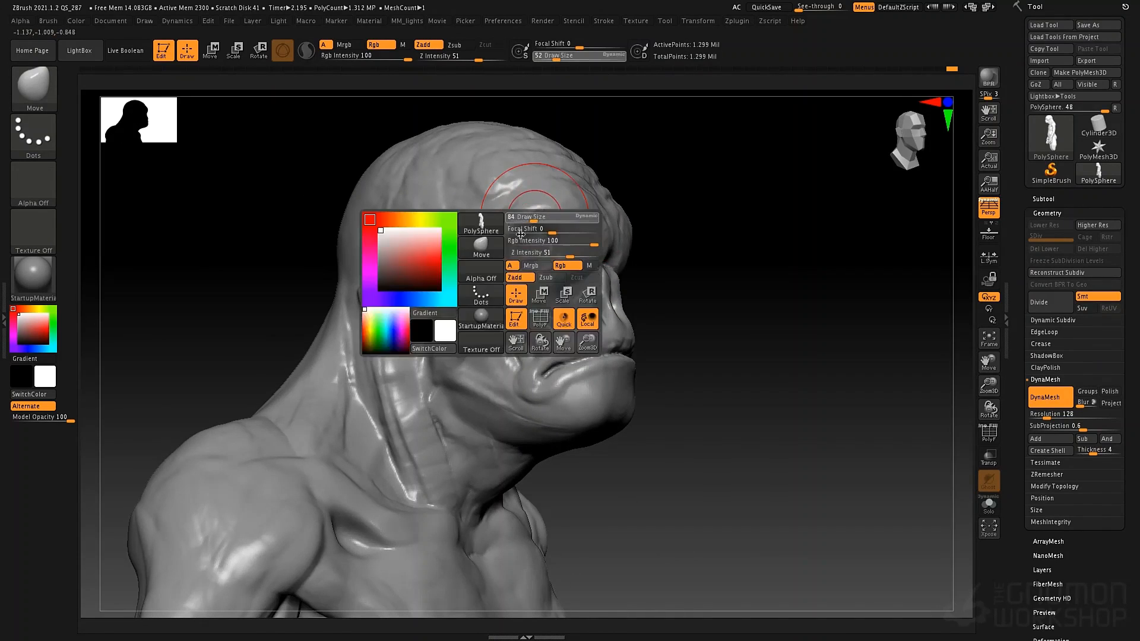
mouse_move(527, 220)
left_mouse_down()
mouse_move(513, 236)
mouse_move(555, 271)
mouse_move(545, 235)
mouse_move(535, 243)
left_mouse_up()
key("space")
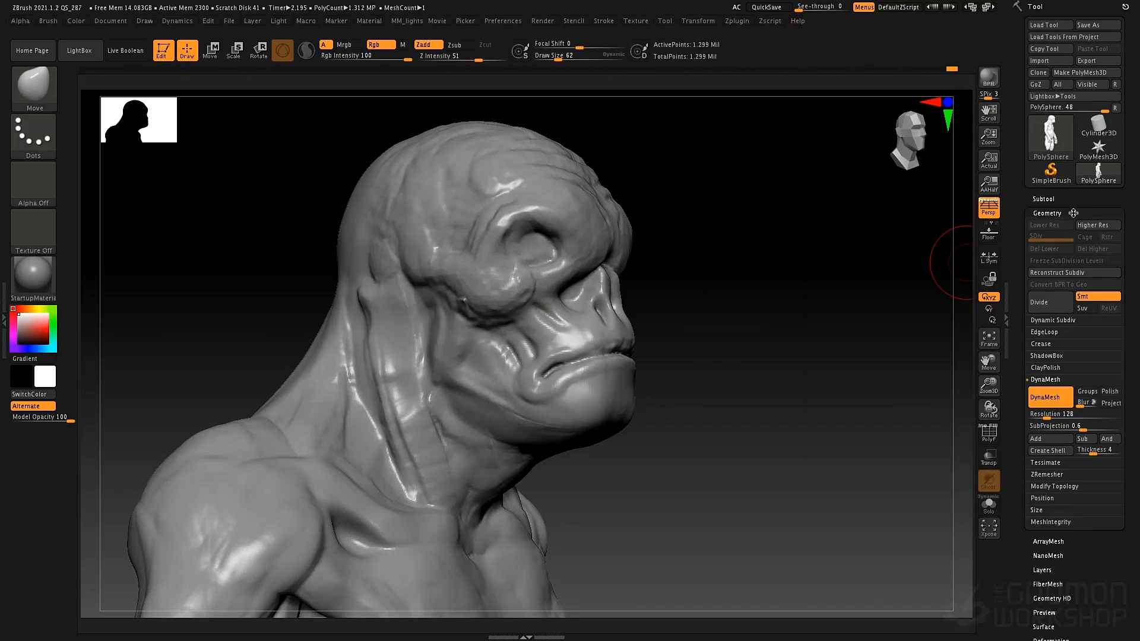
- Show the creature's subtool list and load the DemoSoldier.ZTL tool from LightBox
left_click(1073, 213)
left_click(1043, 199)
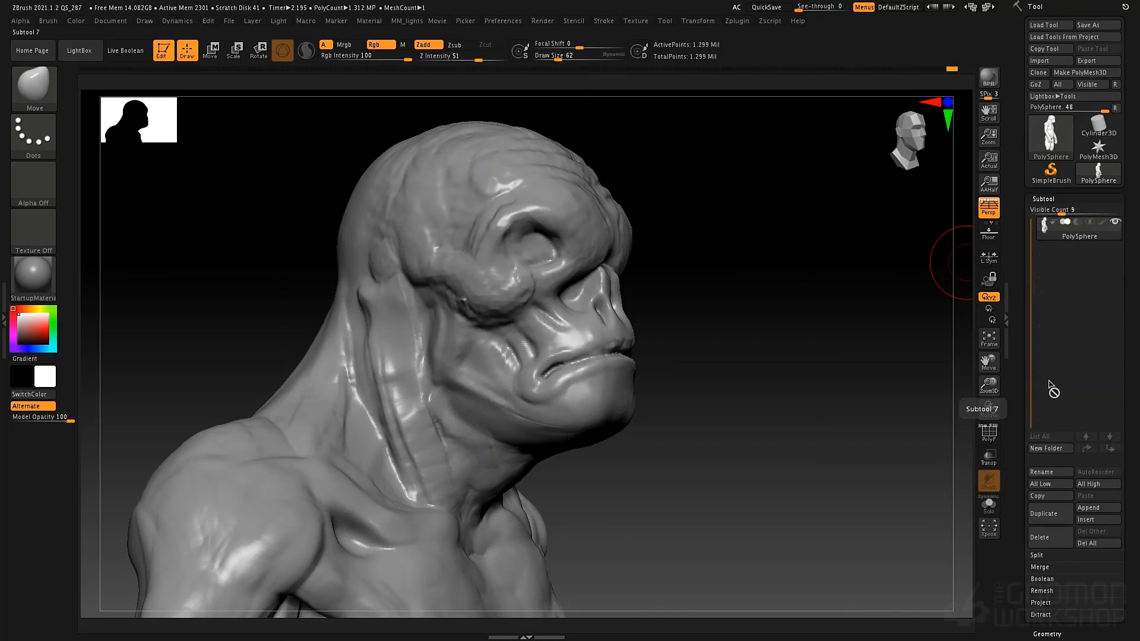
left_click(79, 50)
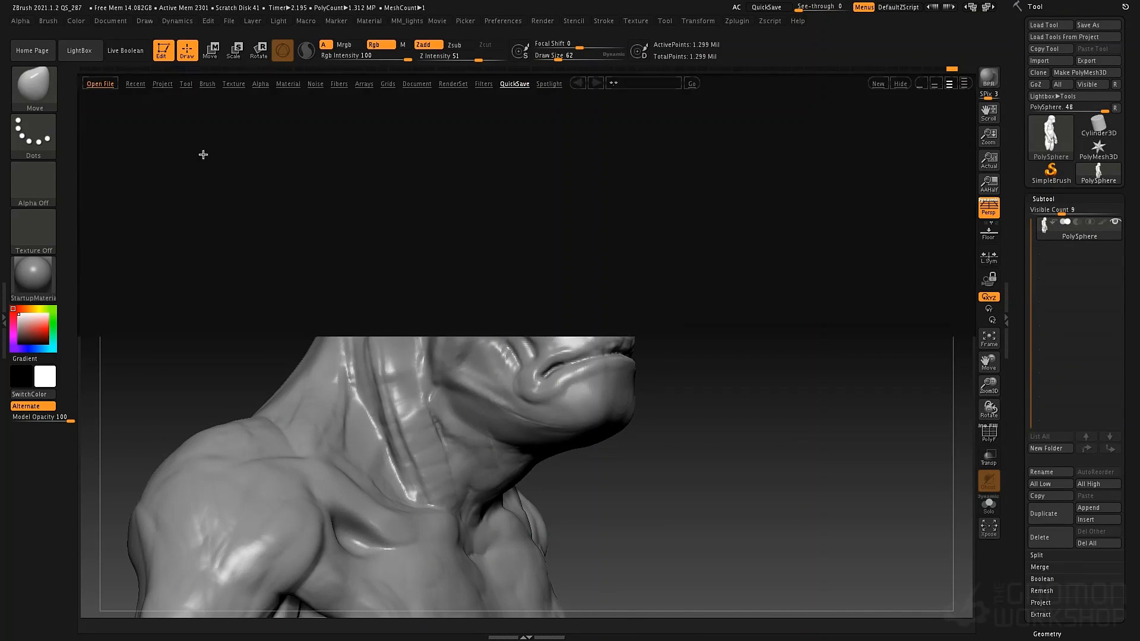
left_click(186, 84)
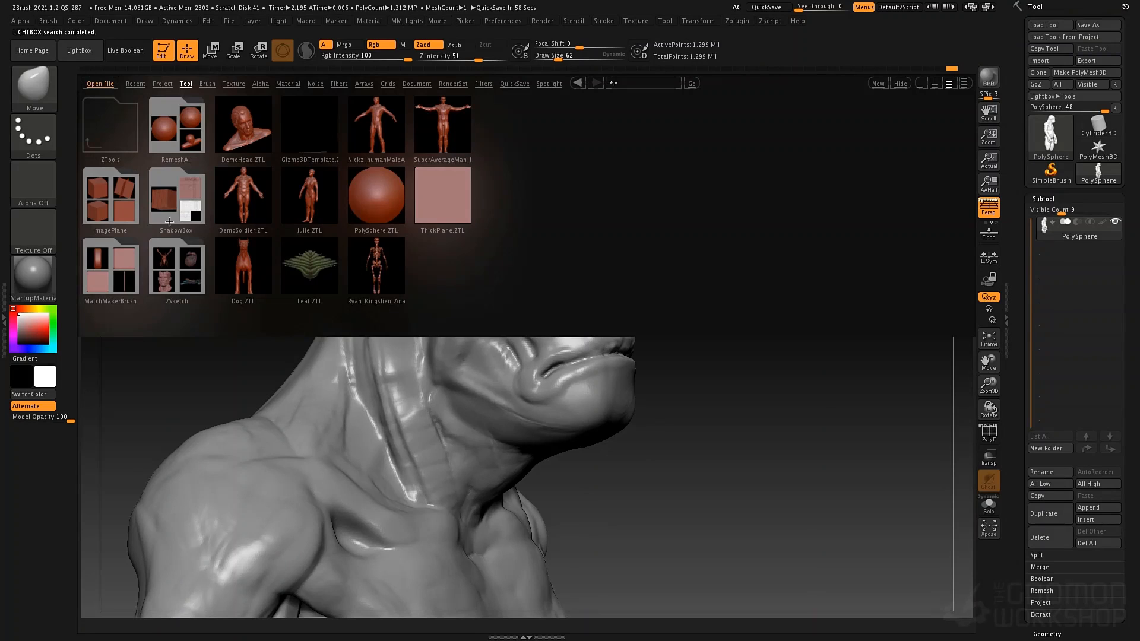
double_click(244, 194)
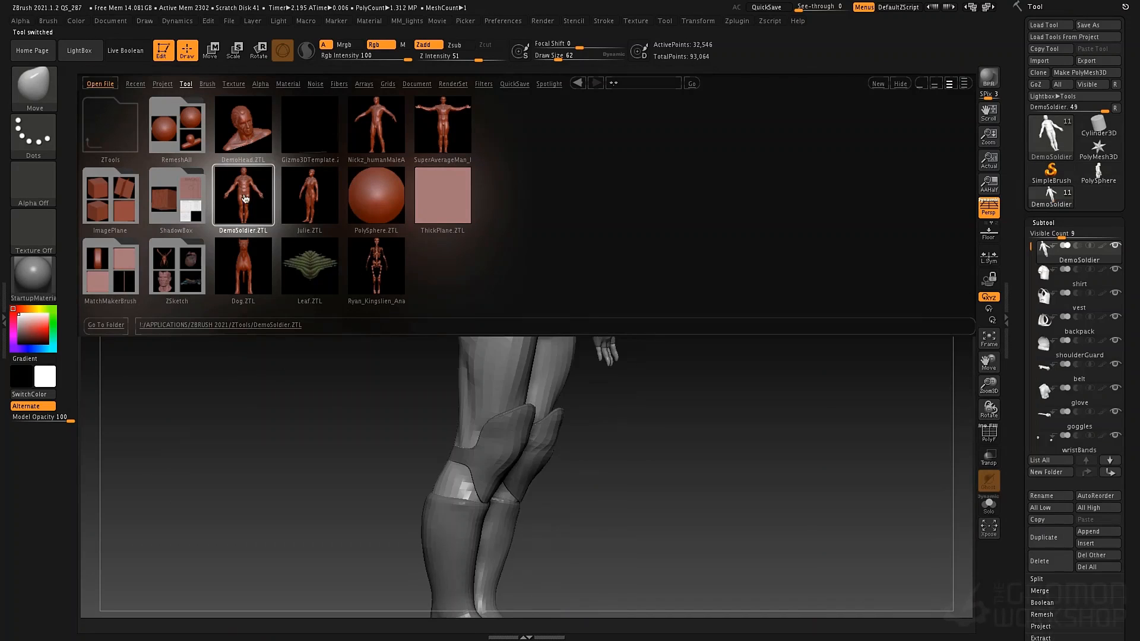
left_click(97, 53)
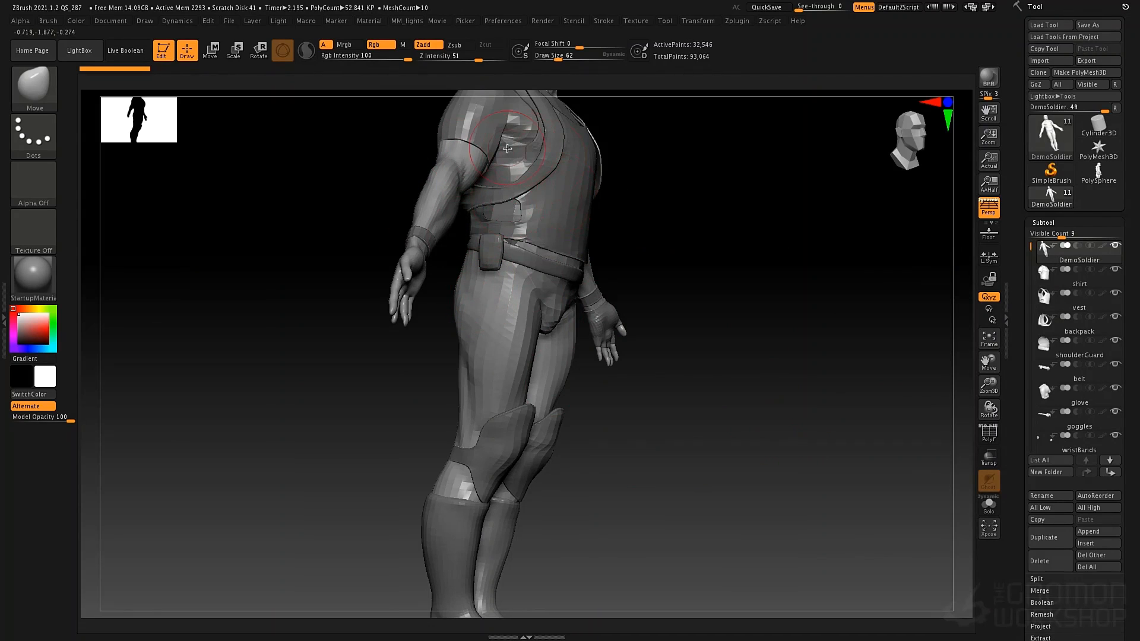
- Frame the whole soldier figure in the view and select its vest subtool
left_click_drag(782, 257, 713, 329)
left_click_drag(709, 274, 678, 269)
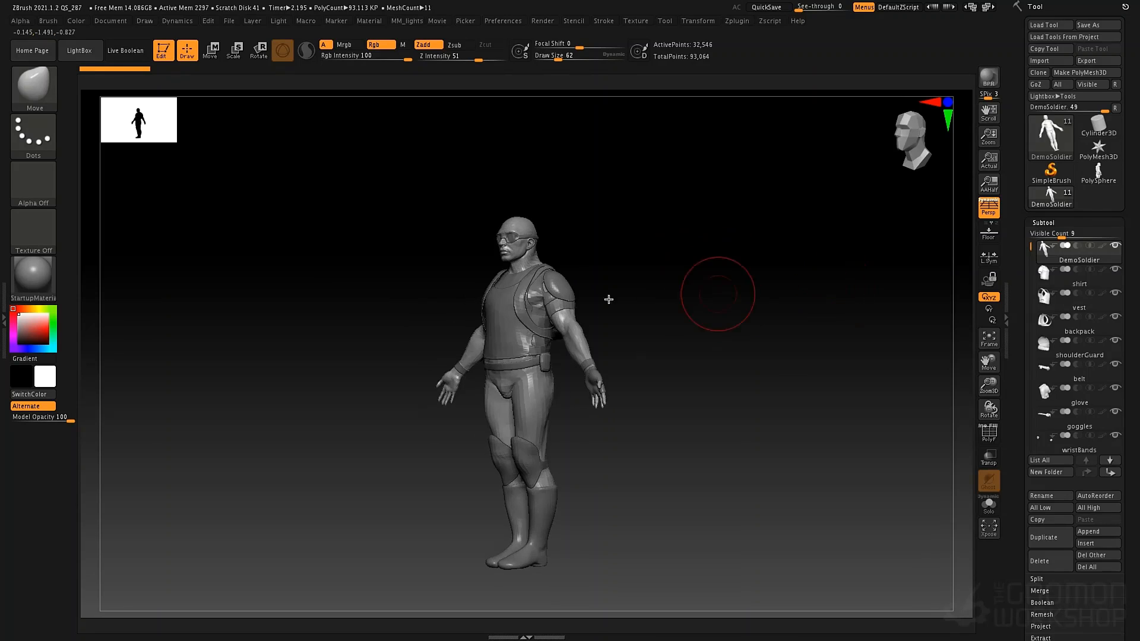
left_click(522, 312, "alt")
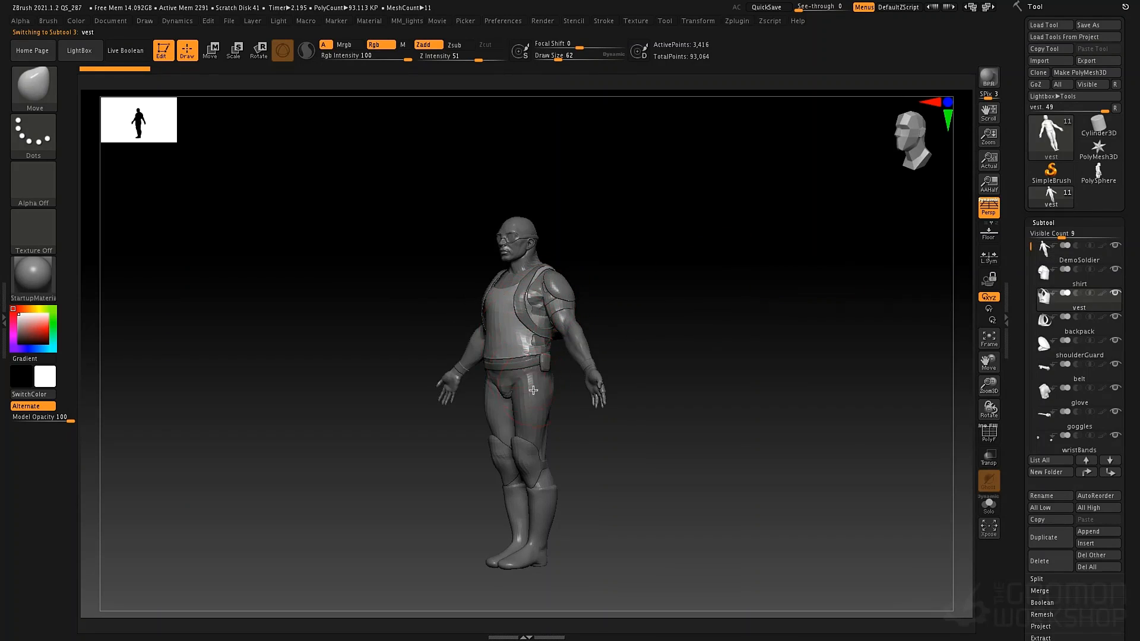
- Select the soldier's knee guards, switch back to the creature's PolySphere tool and turn its head to a three-quarter view
left_click(531, 457, "alt")
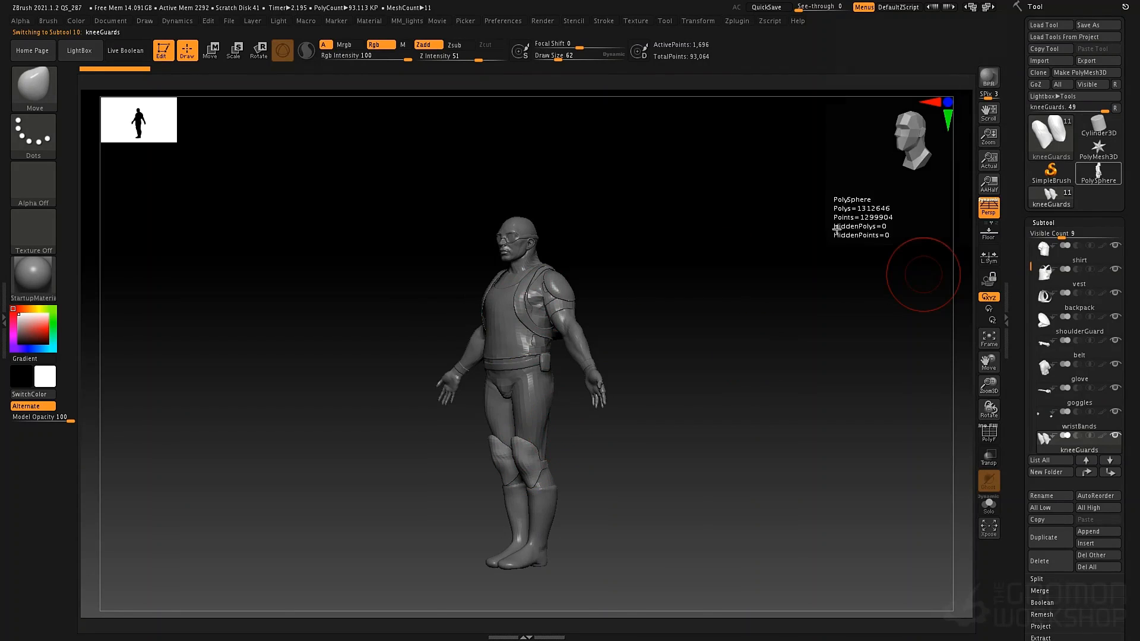
left_click(1094, 173)
left_click_drag(696, 284, 660, 223, "alt")
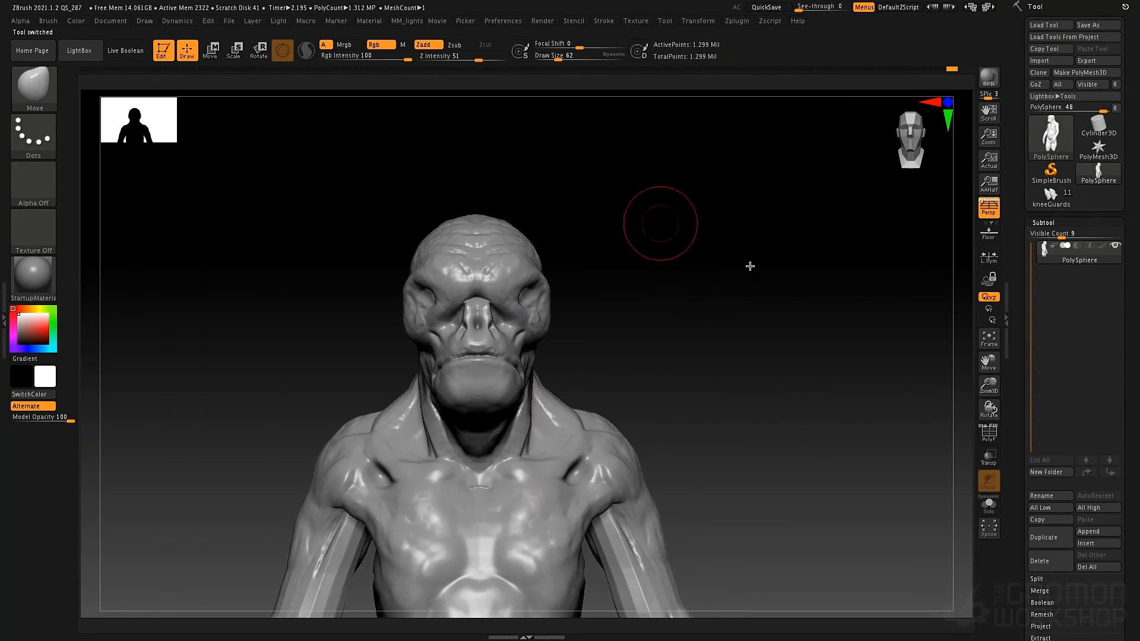
left_click_drag(696, 293, 764, 326)
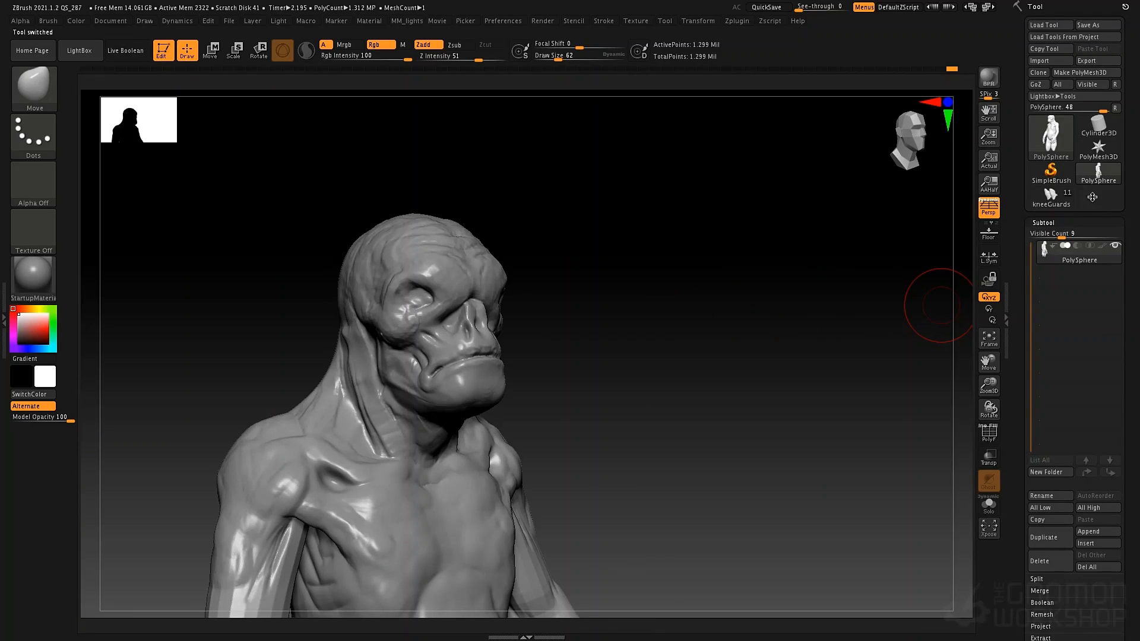
- Load the PolySphere.ZTL tool from LightBox
left_click(80, 50)
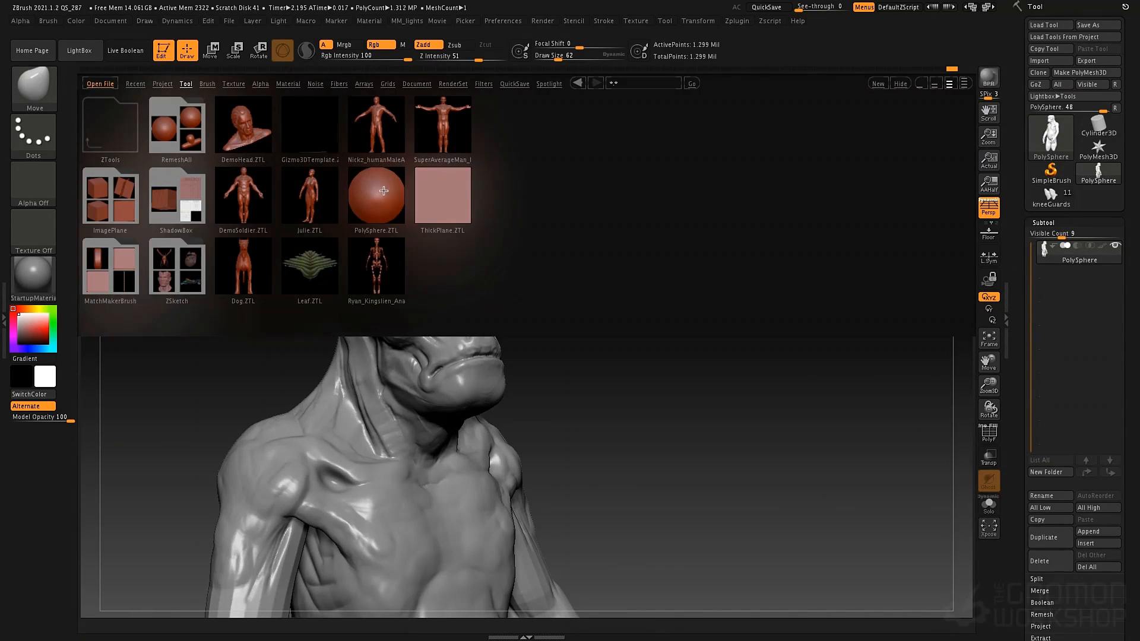
double_click(384, 193)
left_click(75, 51)
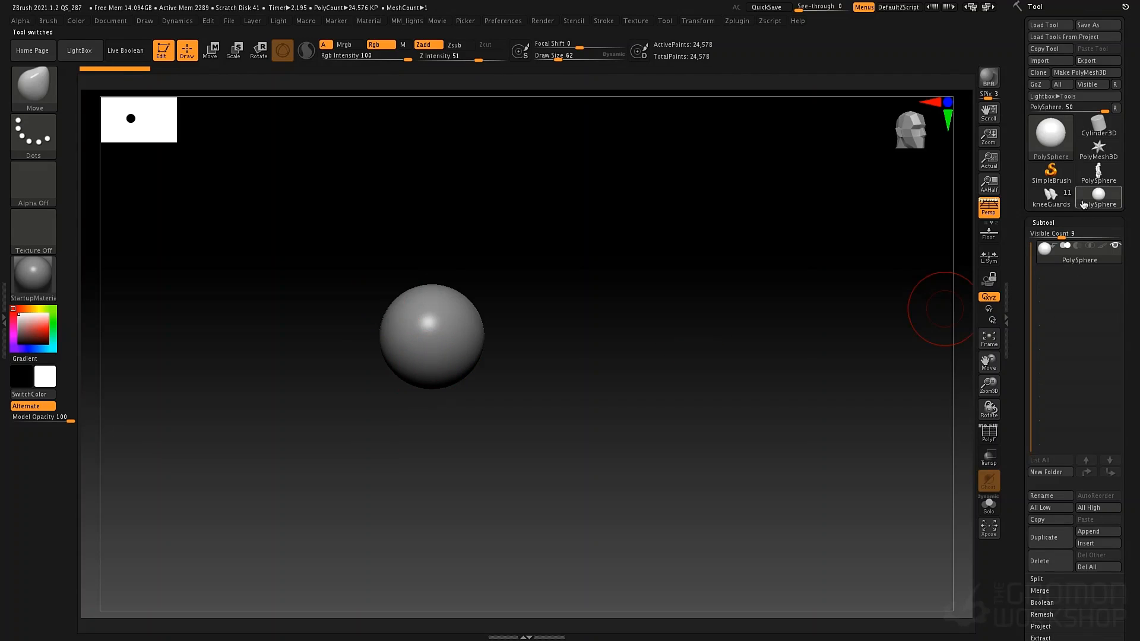
- Return to the creature tool, append the plain PolySphere as a new subtool and select it
mouse_move(1088, 202)
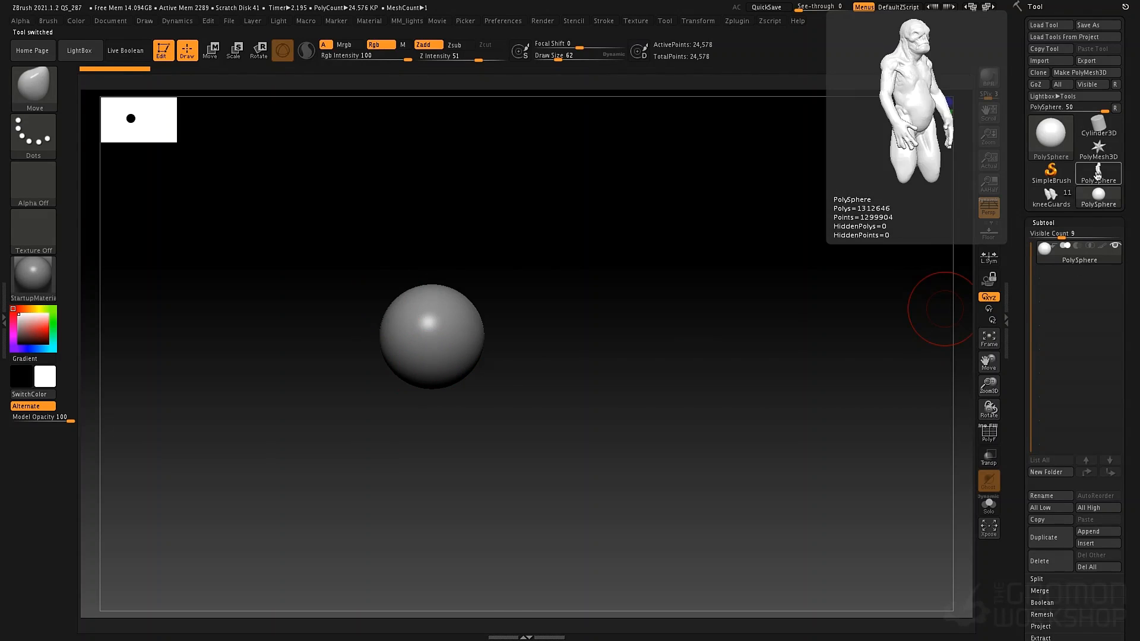
left_click(1097, 176)
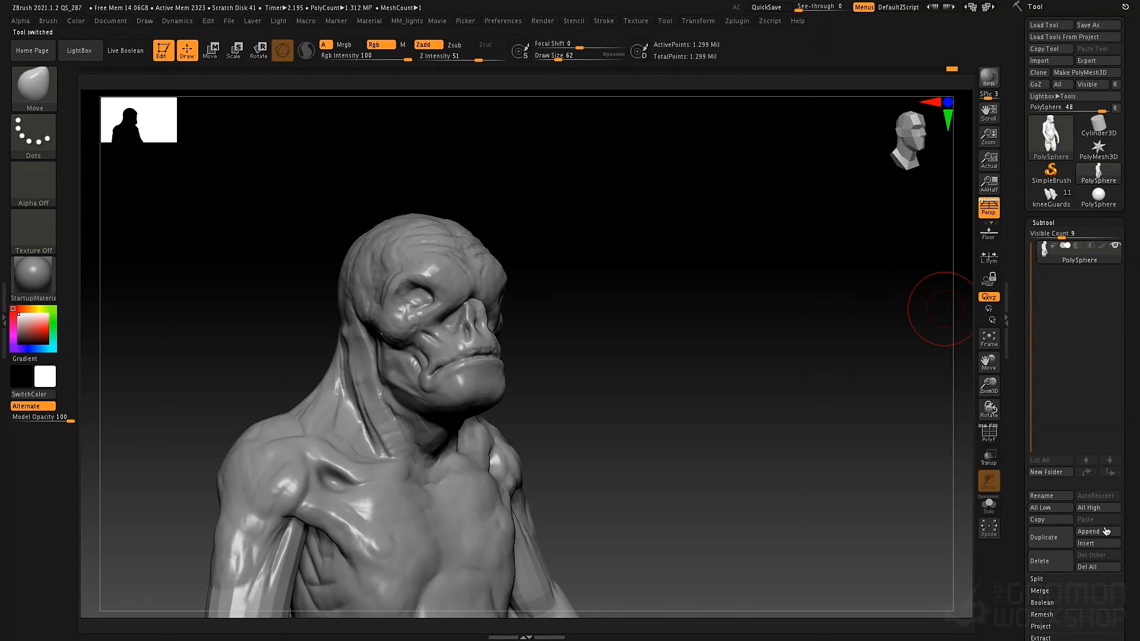
left_click(1104, 531)
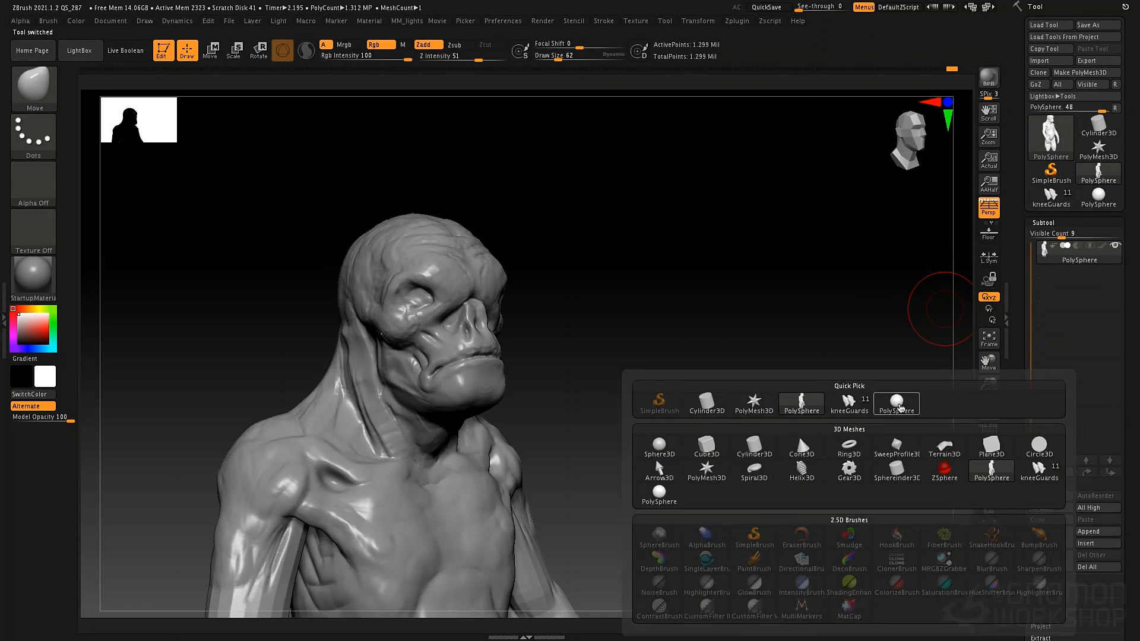
left_click(900, 408)
left_click(1044, 286)
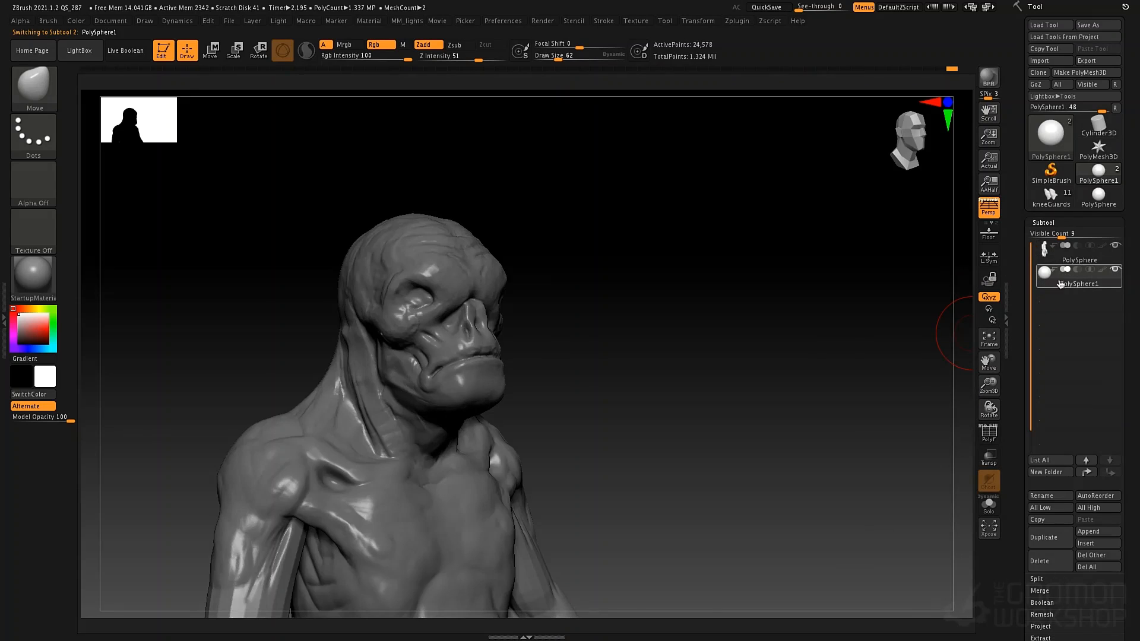
- Check the sphere inside the head with transparency, then move it out beside the head with the Gizmo
left_click_drag(757, 350, 657, 344)
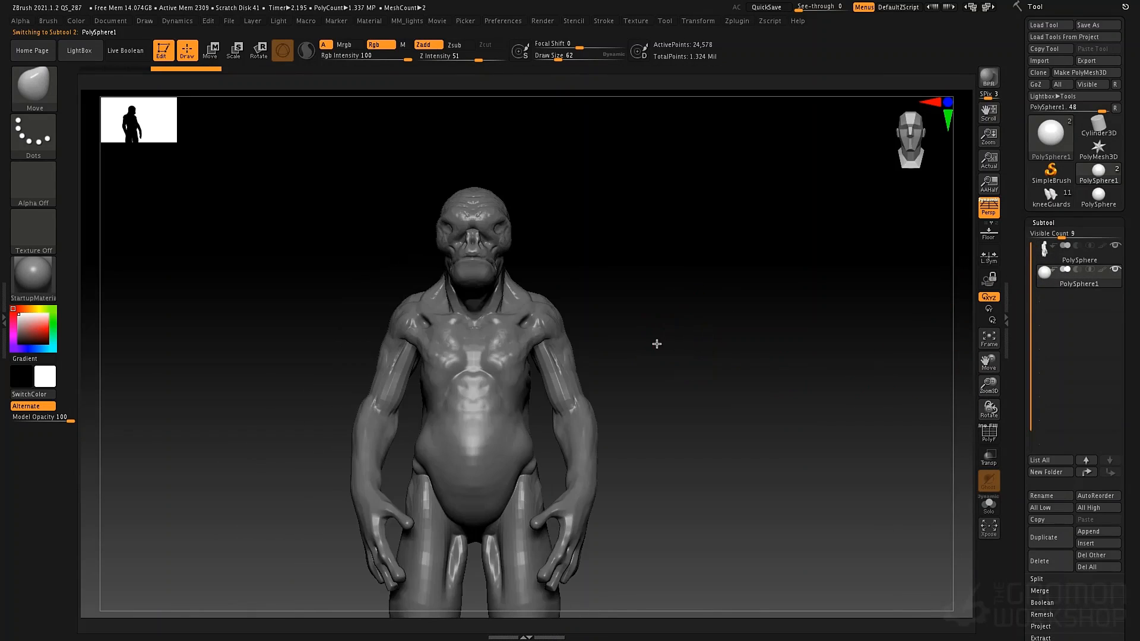
left_click(989, 457)
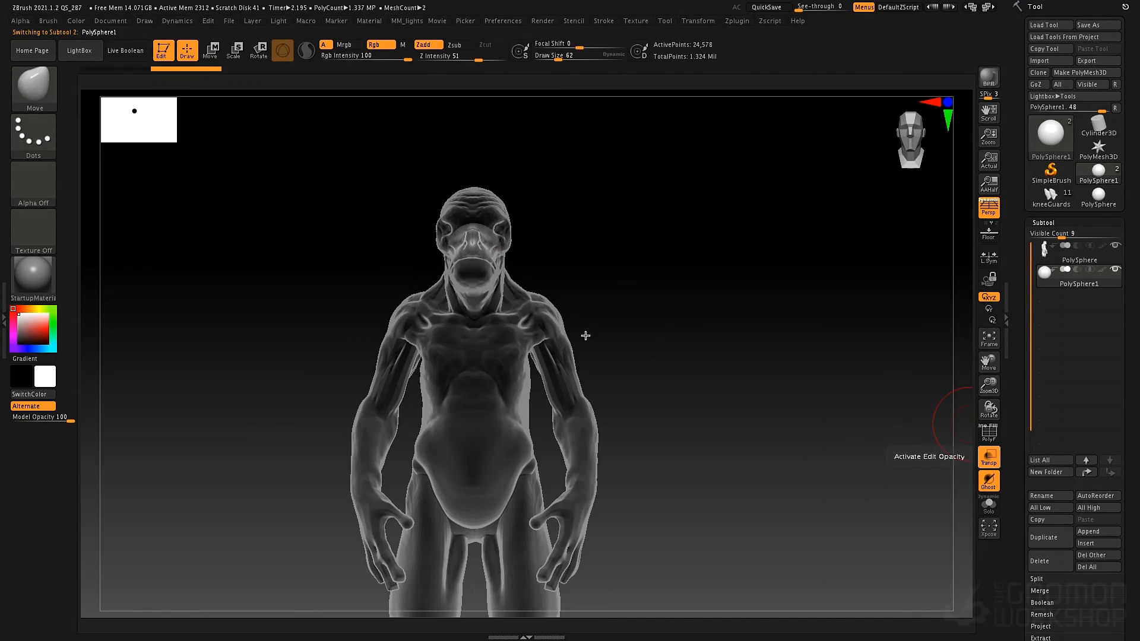
left_click(989, 457)
key("w")
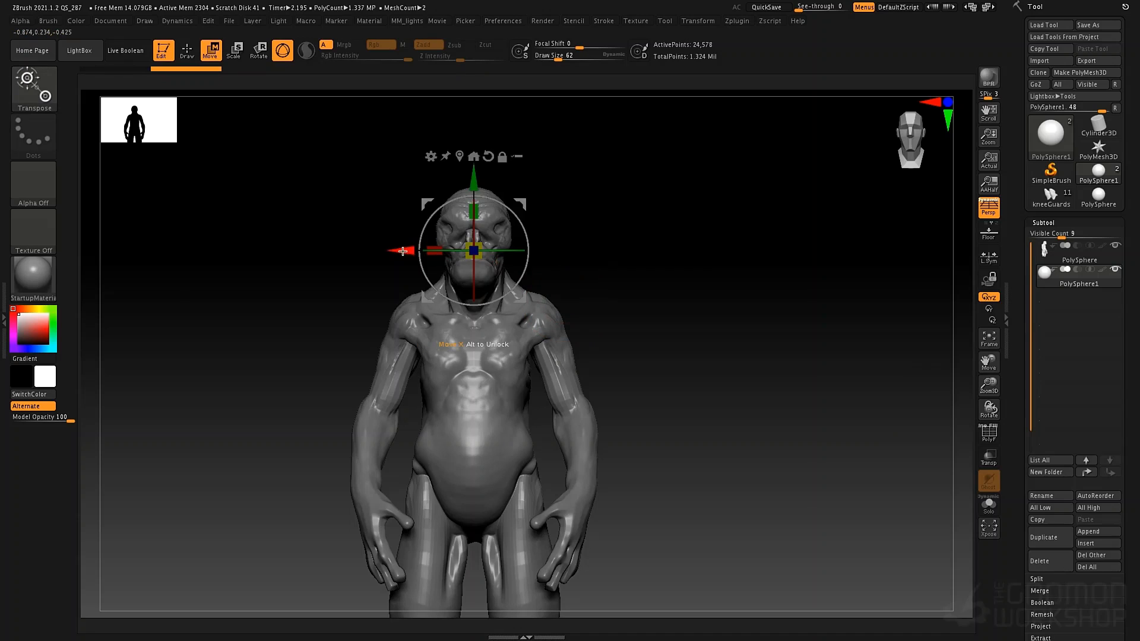
left_click_drag(406, 250, 513, 254)
left_click_drag(723, 308, 728, 383, "alt")
left_click_drag(574, 255, 529, 248)
left_click_drag(739, 257, 577, 269)
left_click_drag(852, 224, 791, 237)
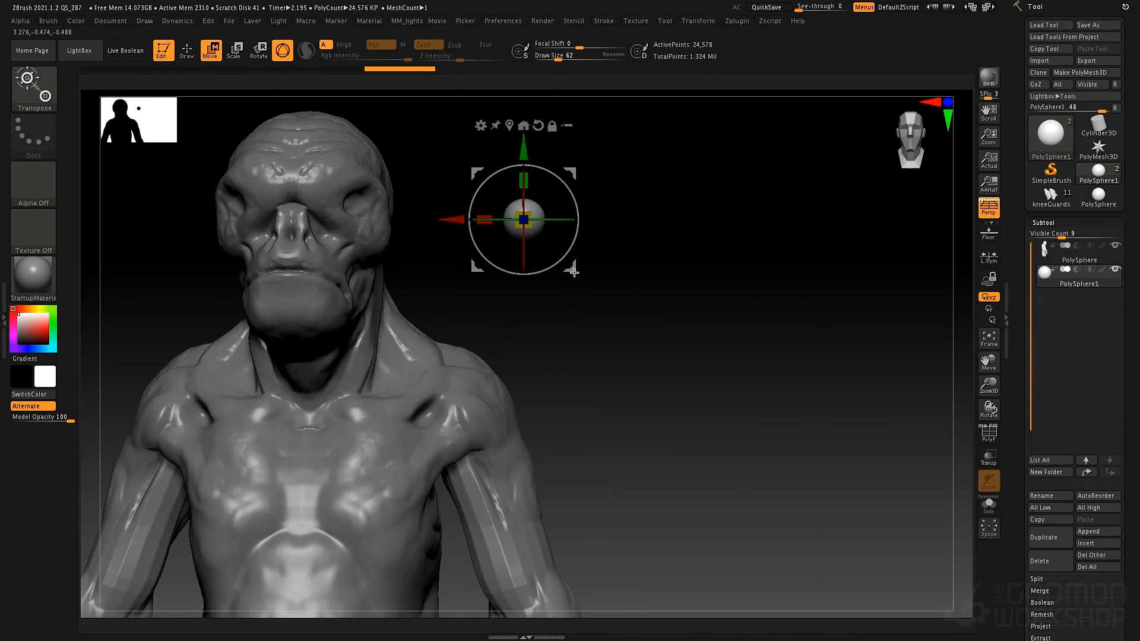
- Scale the sphere down to eyeball size and position it inside the eye socket from front and side views
left_click_drag(476, 266, 307, 251)
left_click_drag(563, 285, 575, 386, "alt")
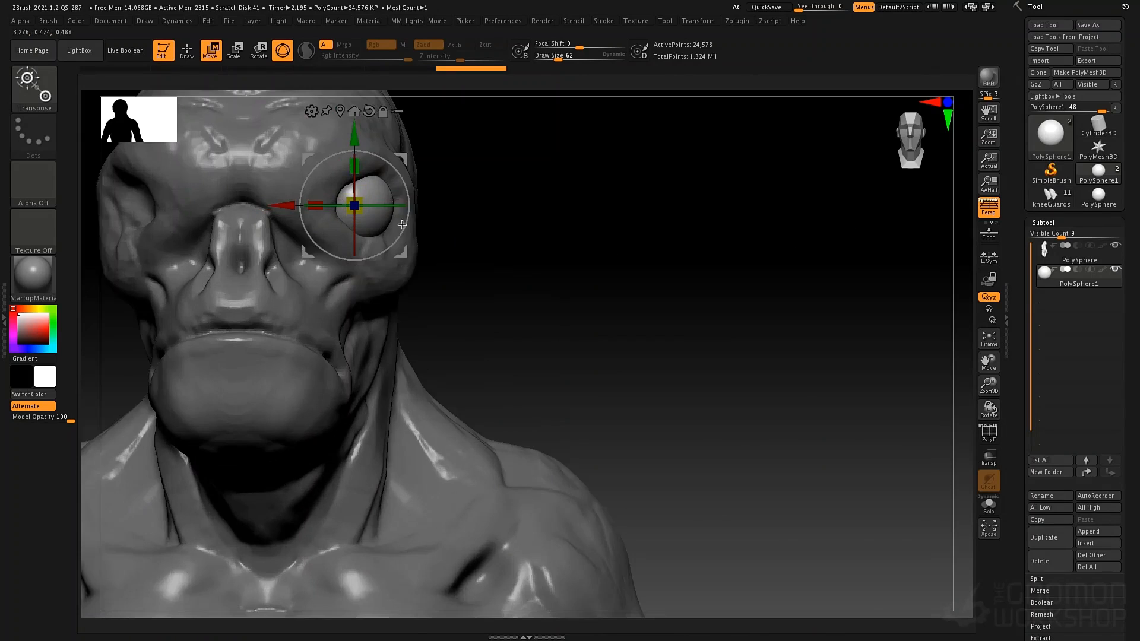
left_click_drag(345, 196, 291, 194)
left_click_drag(536, 260, 400, 253)
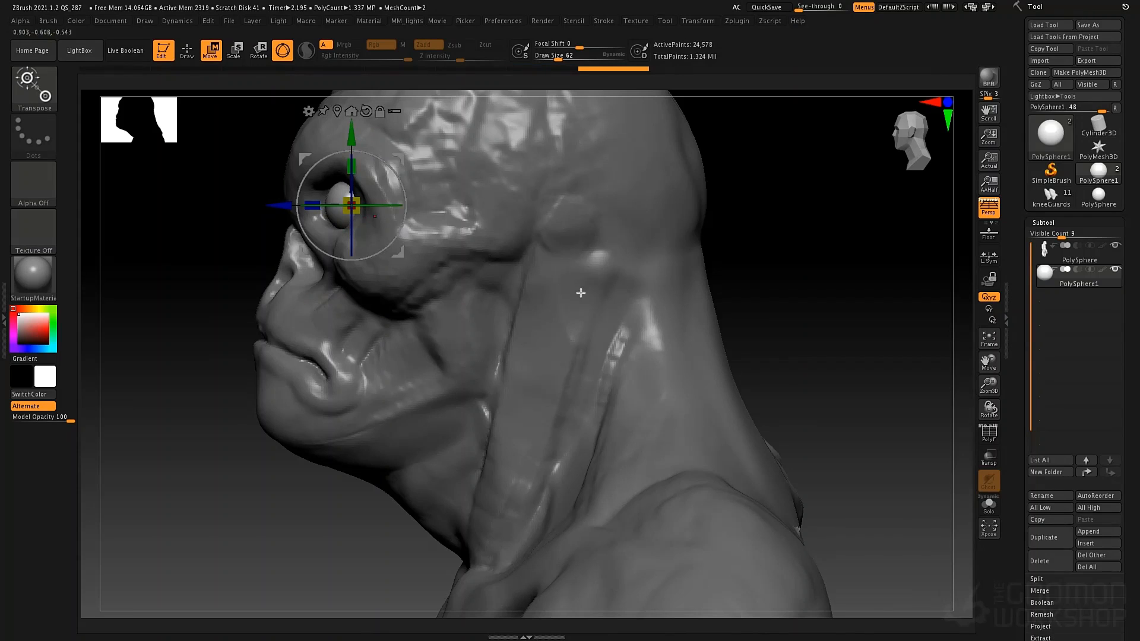
mouse_move(580, 290)
left_mouse_down()
mouse_move(642, 304)
mouse_move(615, 342)
left_mouse_up()
- Return to Draw mode and switch between the eyeball and body subtools, leaving the creature's body selected
key("q")
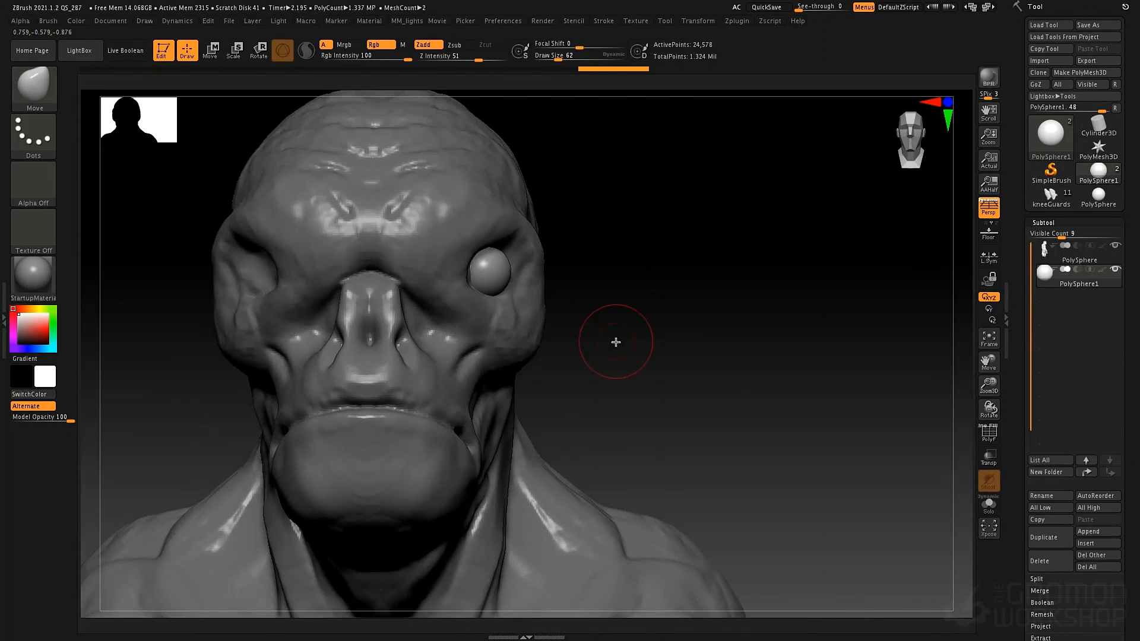
left_click(505, 320, "alt")
left_click_drag(674, 326, 953, 282)
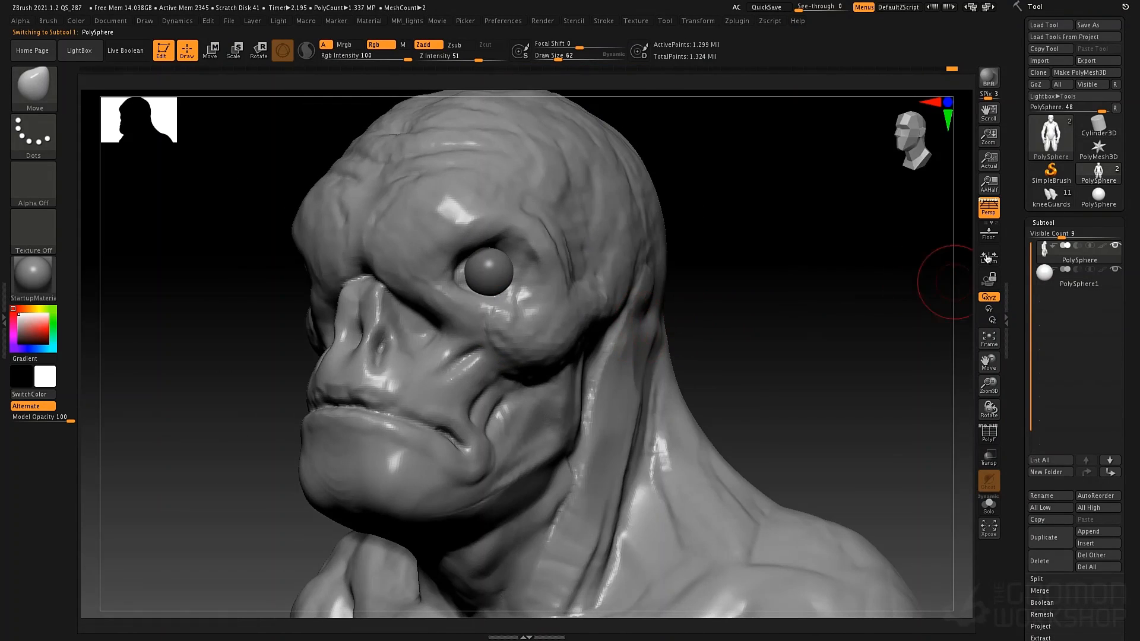
left_click(488, 263, "alt")
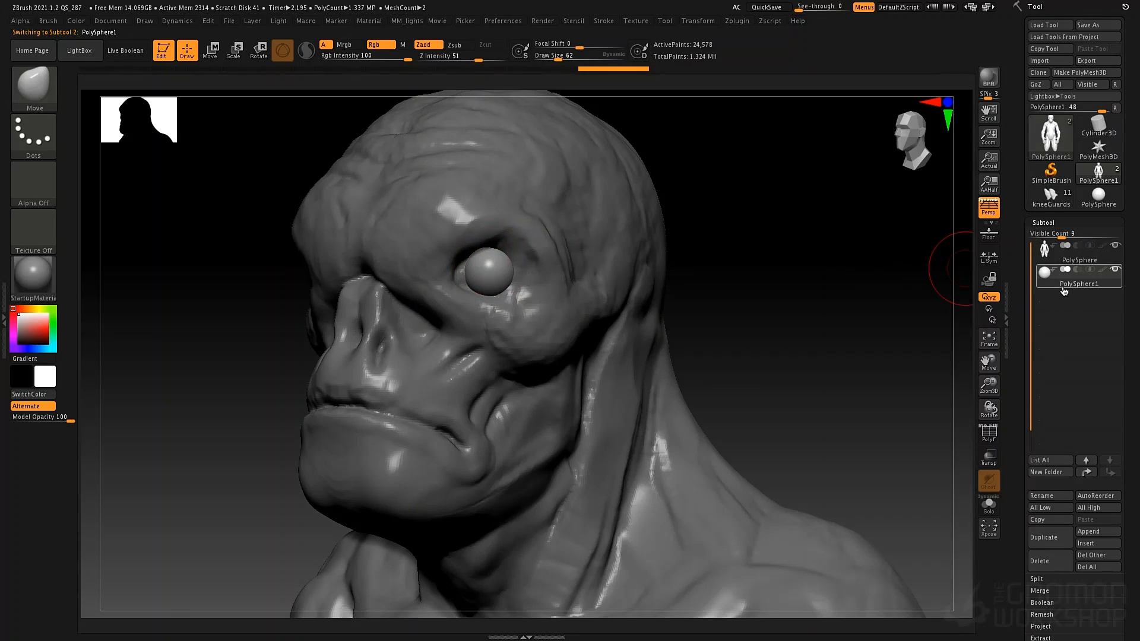
left_click(539, 227, "alt")
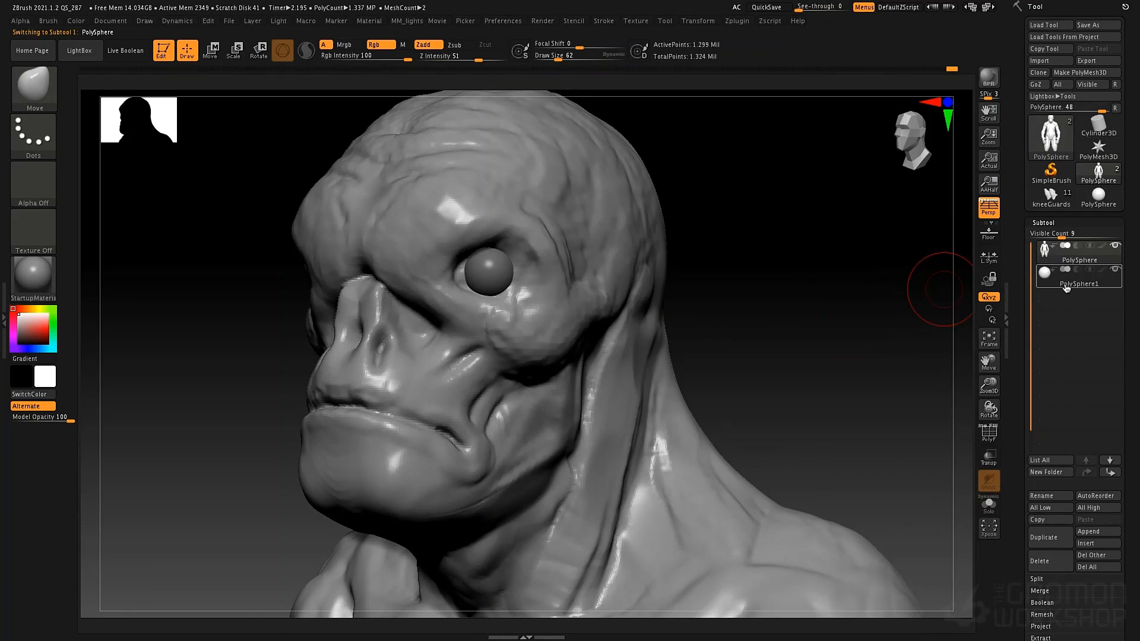
left_click(1066, 288)
left_click(1055, 262)
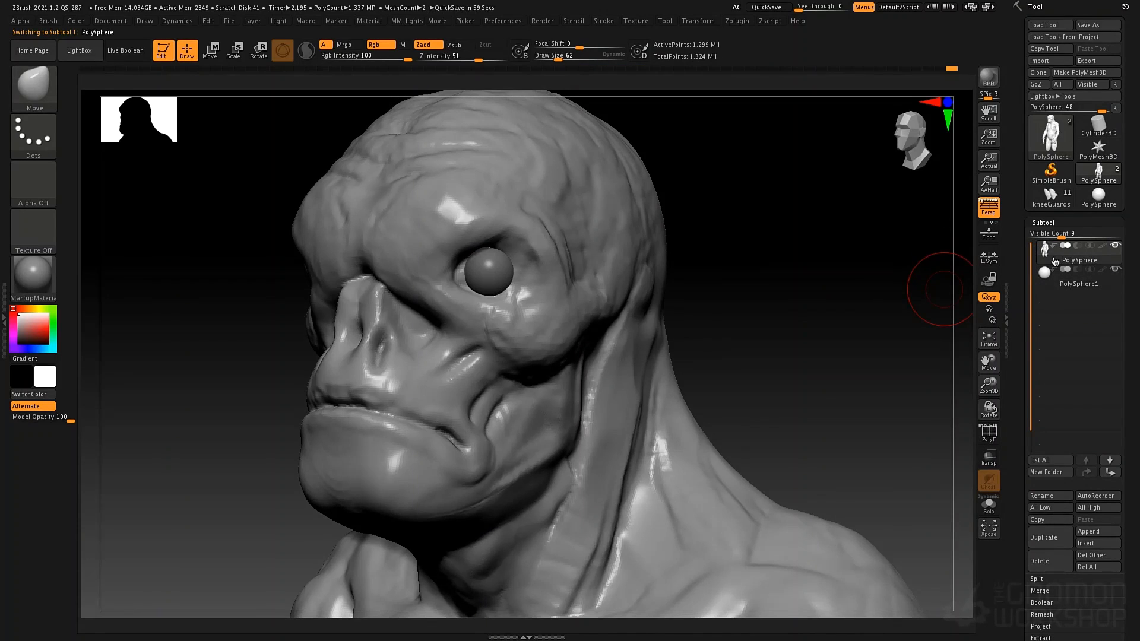
- Turn on ghost transparency, mask the socket area over the eyeball at draw size 46 and invert the mask
left_click(990, 461)
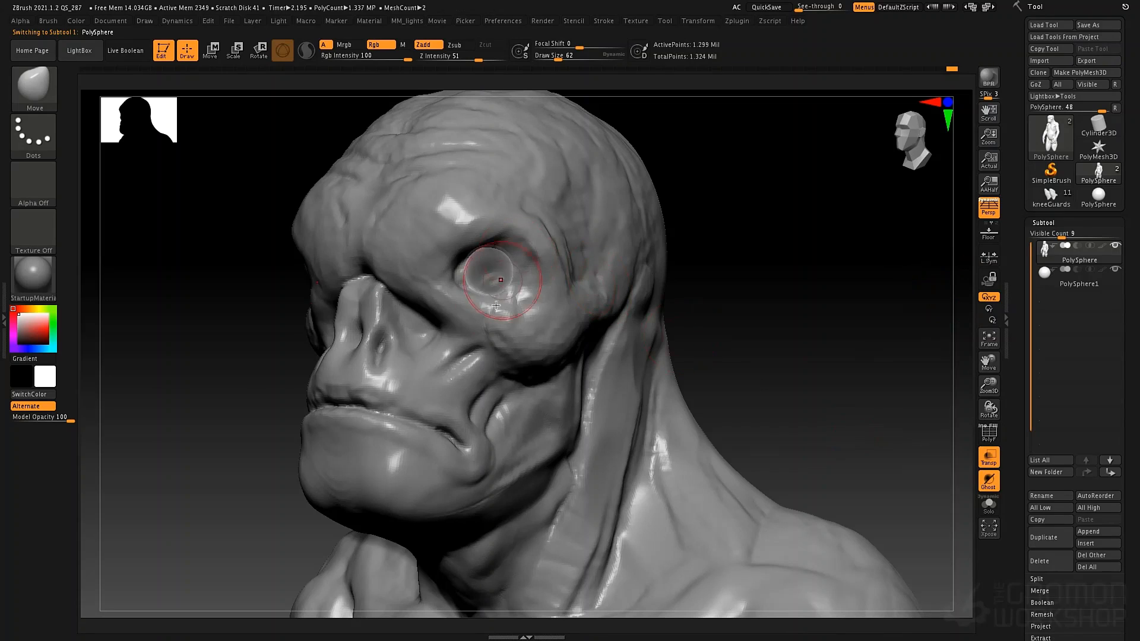
left_click_drag(233, 402, 226, 404)
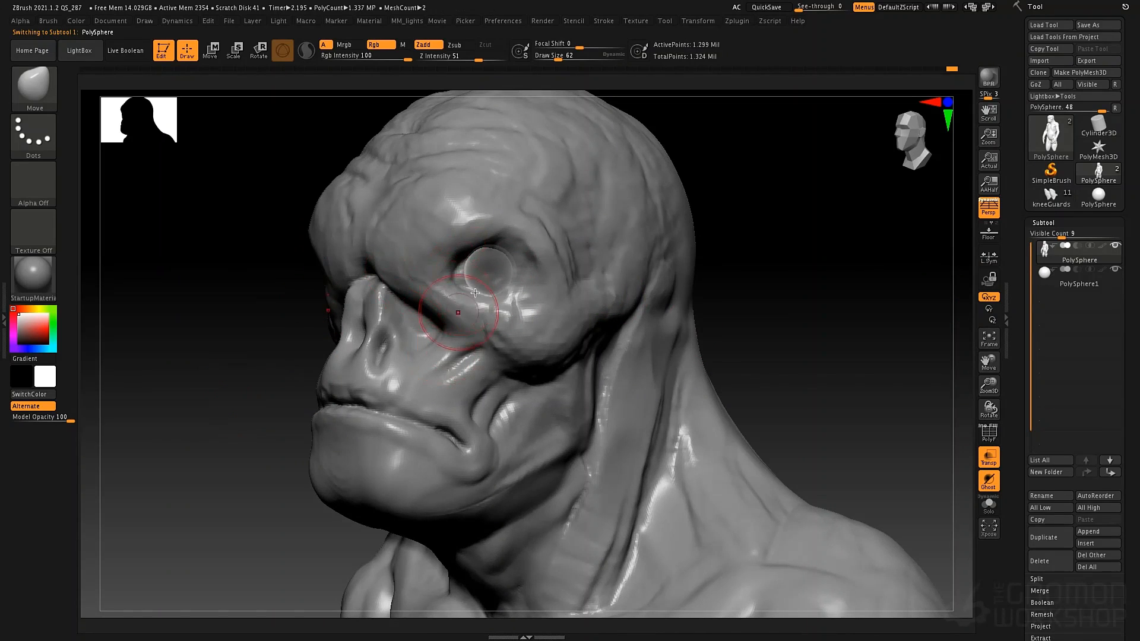
key("space")
mouse_move(494, 273)
left_mouse_down()
mouse_move(491, 283)
mouse_move(504, 270)
mouse_move(468, 281)
left_mouse_up()
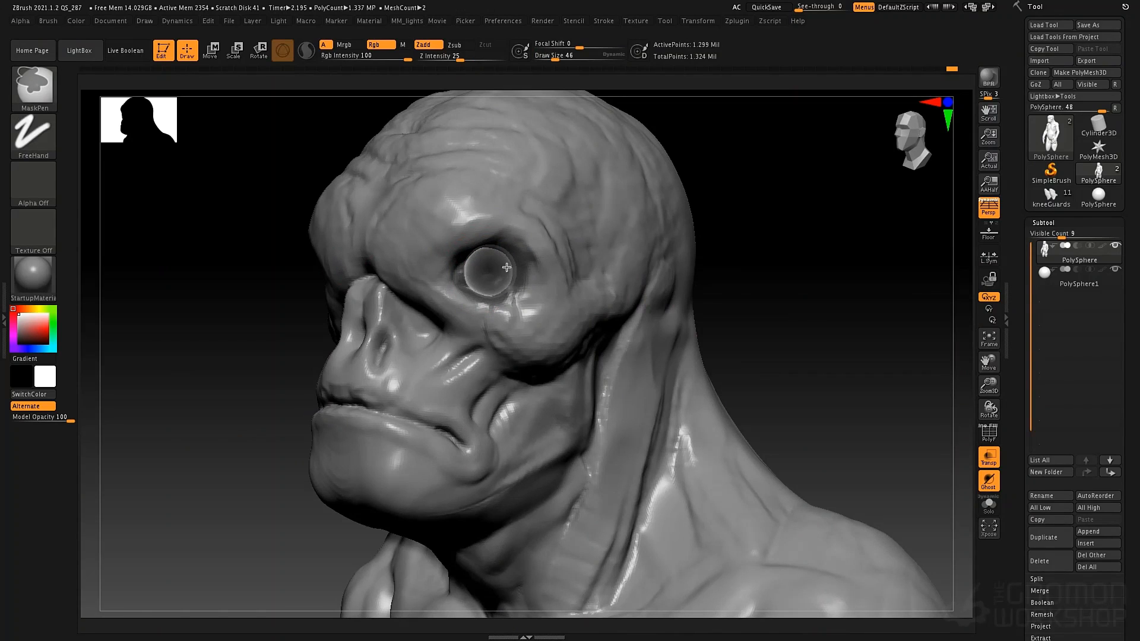
left_click(776, 275, "ctrl")
- Build up the unmasked area over the eyeball with ClayTubes and clear the mask
key("b")
key("c")
key("t")
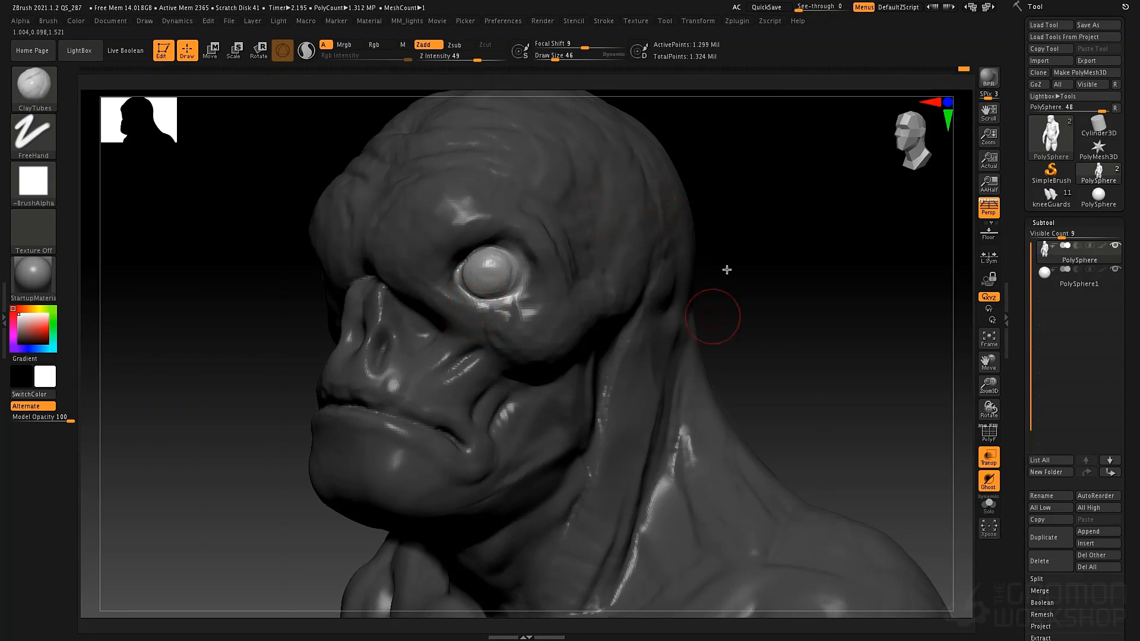
left_click_drag(799, 259, 790, 279, "ctrl")
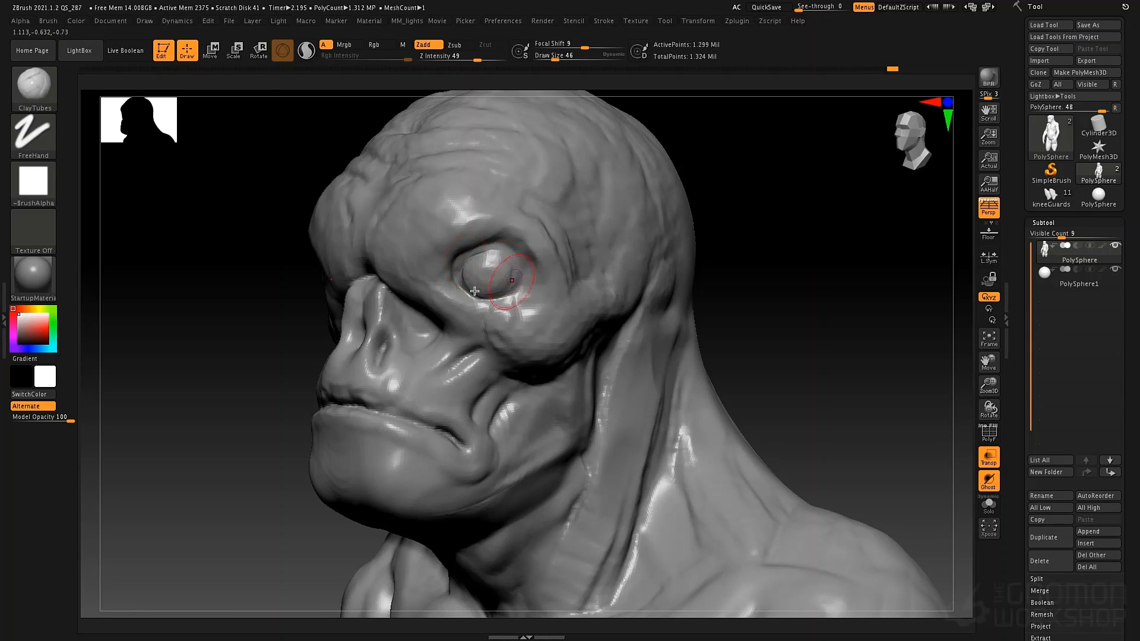
- Touch up the form beside the eye with ClayTubes, remesh the body with DynaMesh and smooth the covered eye
mouse_move(512, 285)
left_mouse_down()
mouse_move(473, 296)
mouse_move(516, 288)
left_mouse_up()
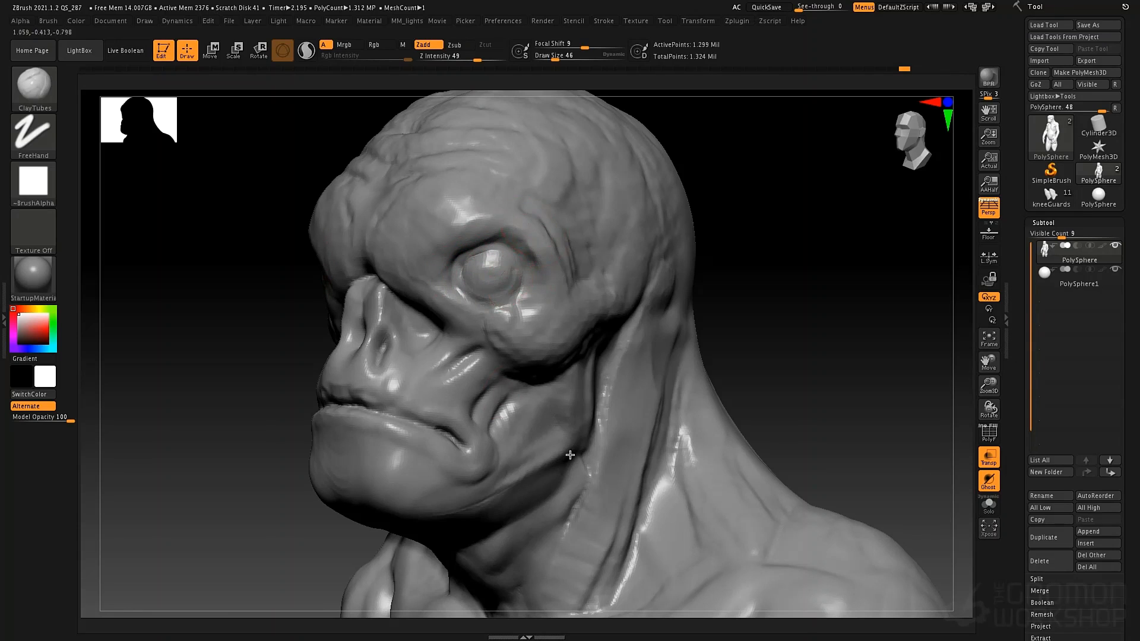
left_click_drag(791, 209, 801, 291, "ctrl")
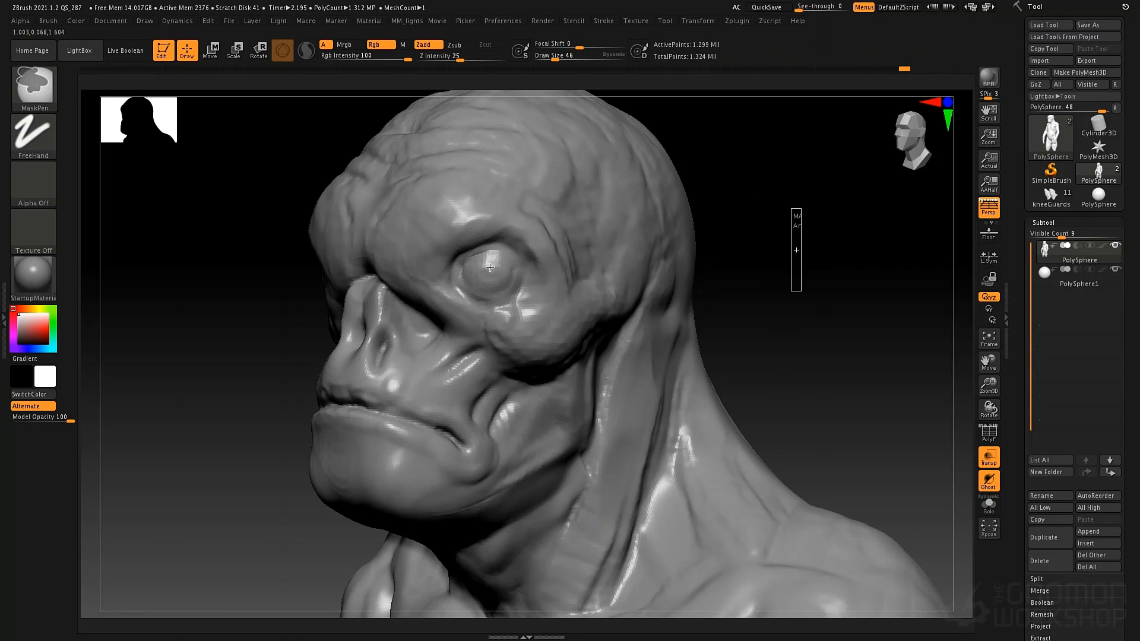
mouse_move(491, 267)
left_mouse_down("shift")
mouse_move(477, 286)
mouse_move(514, 265)
mouse_move(524, 232)
left_mouse_up("shift")
- Mask the eye opening at draw size 19, invert the mask and turn off transparency
key("space")
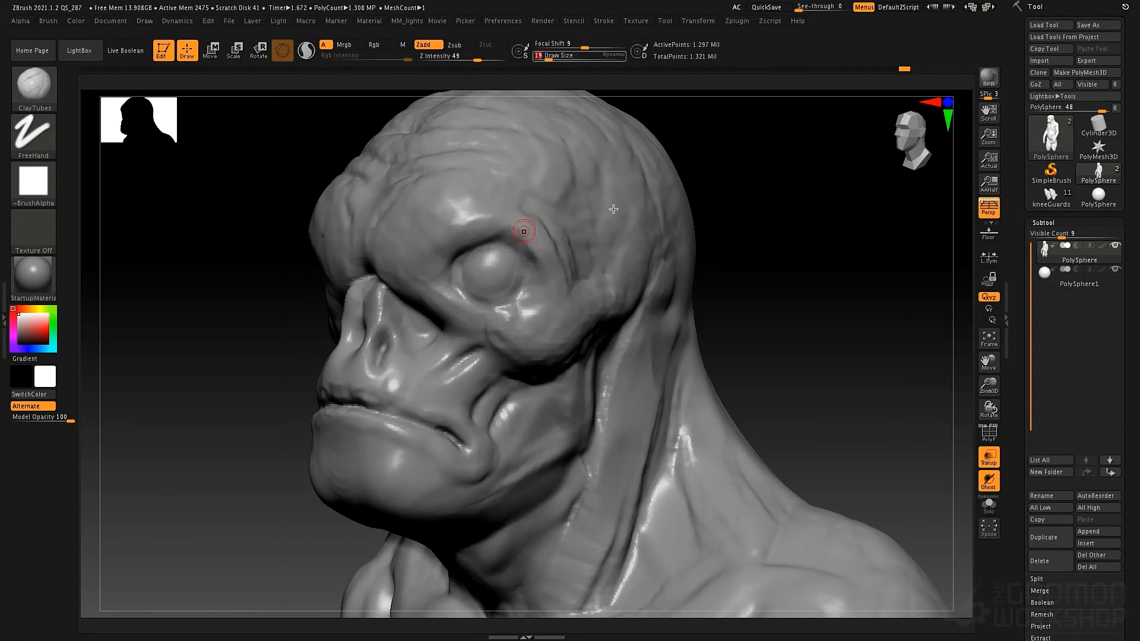
key("ctrl")
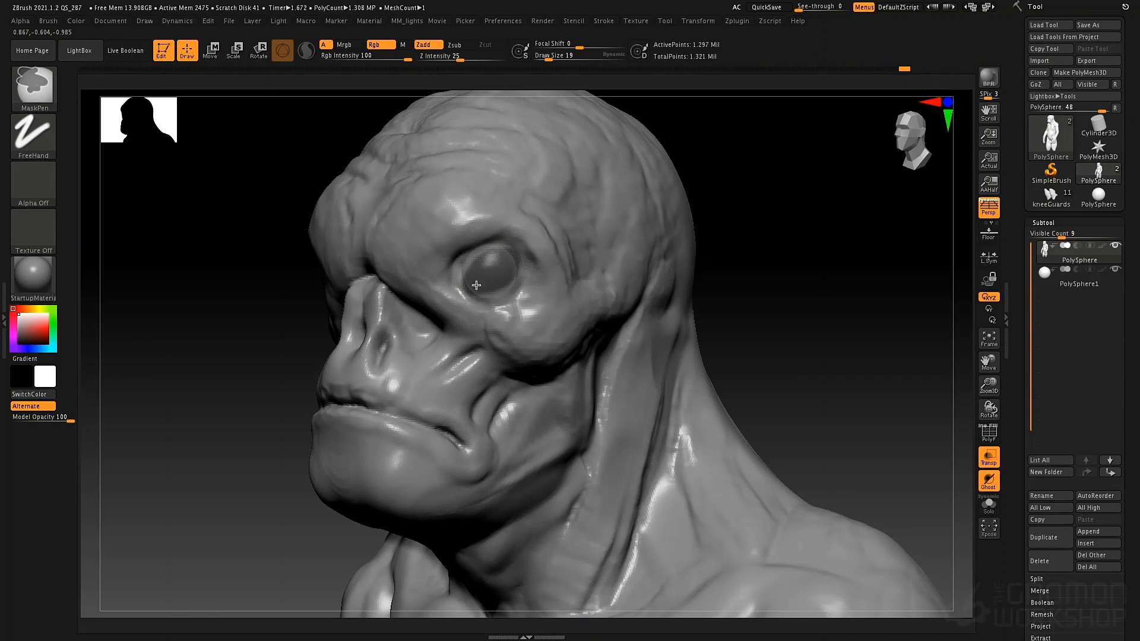
left_click(746, 328, "ctrl")
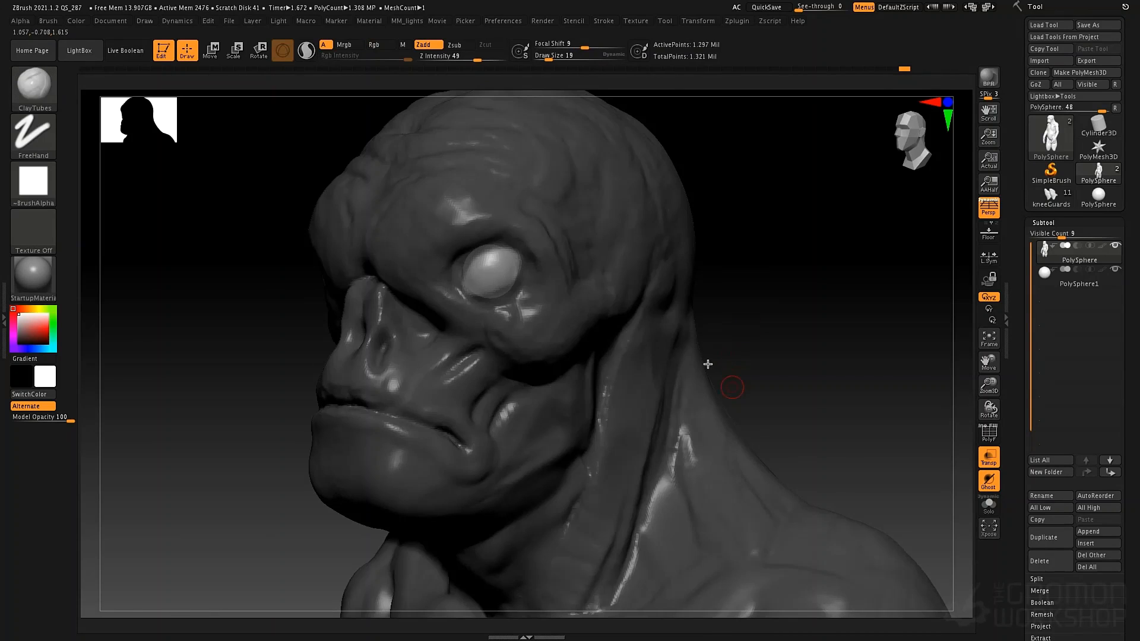
left_click_drag(708, 364, 724, 357)
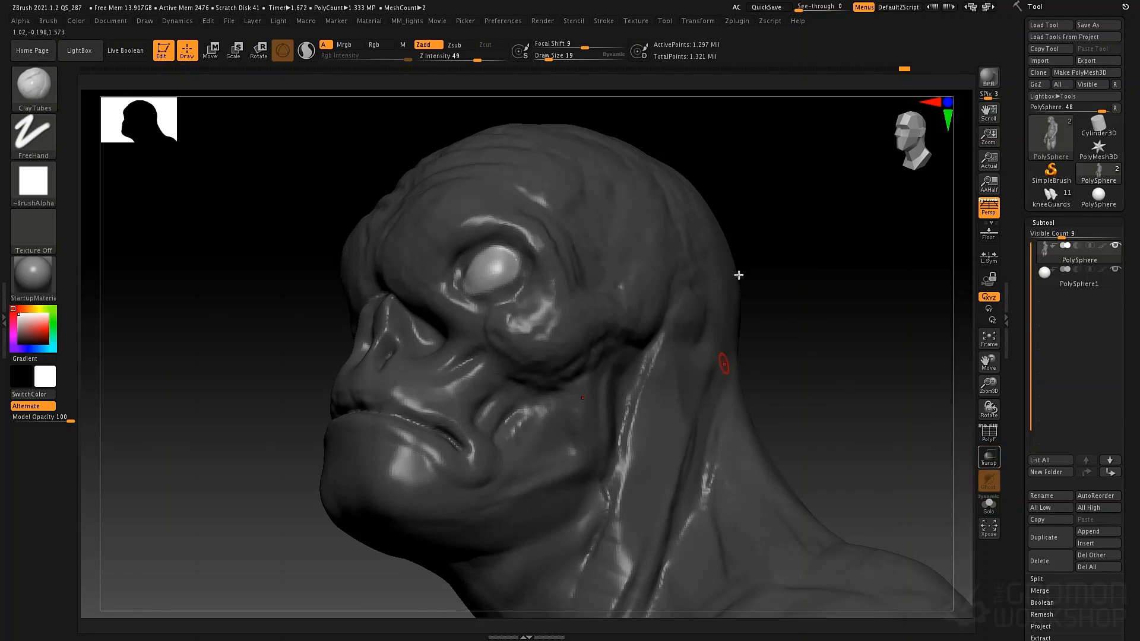
mouse_move(750, 244)
left_mouse_down()
mouse_move(756, 260)
mouse_move(766, 255)
mouse_move(753, 247)
left_mouse_up()
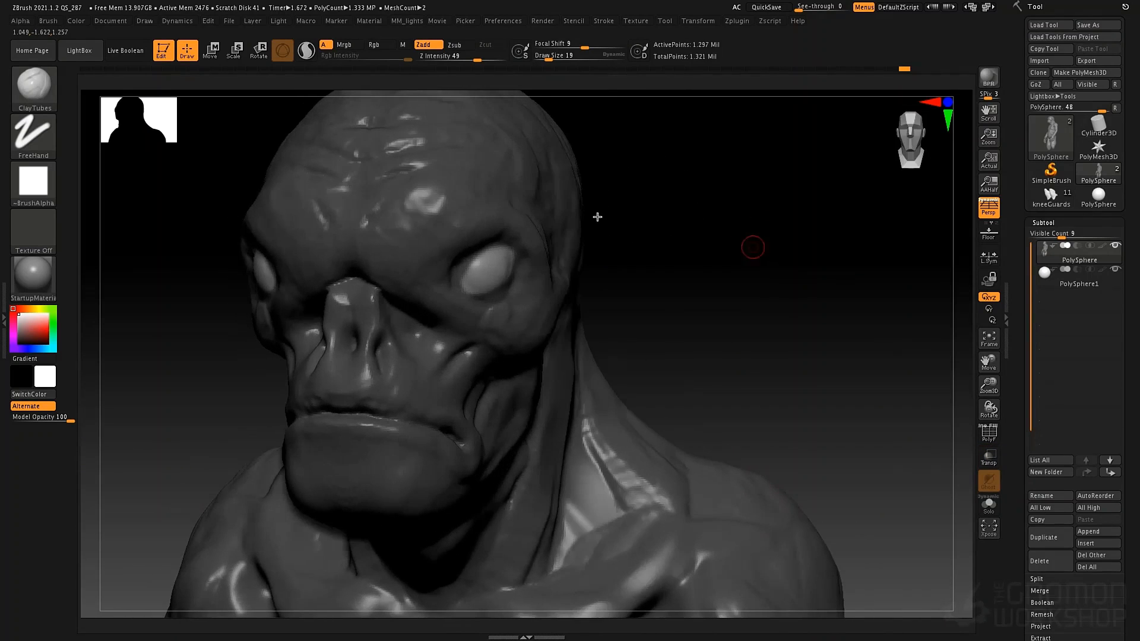
- Push the unmasked eye opening back with the Move brush at draw size 97 to expose the eyeball, and clear the mask
key("b")
key("m")
key("v")
key("space")
left_click_drag(513, 272, 541, 238)
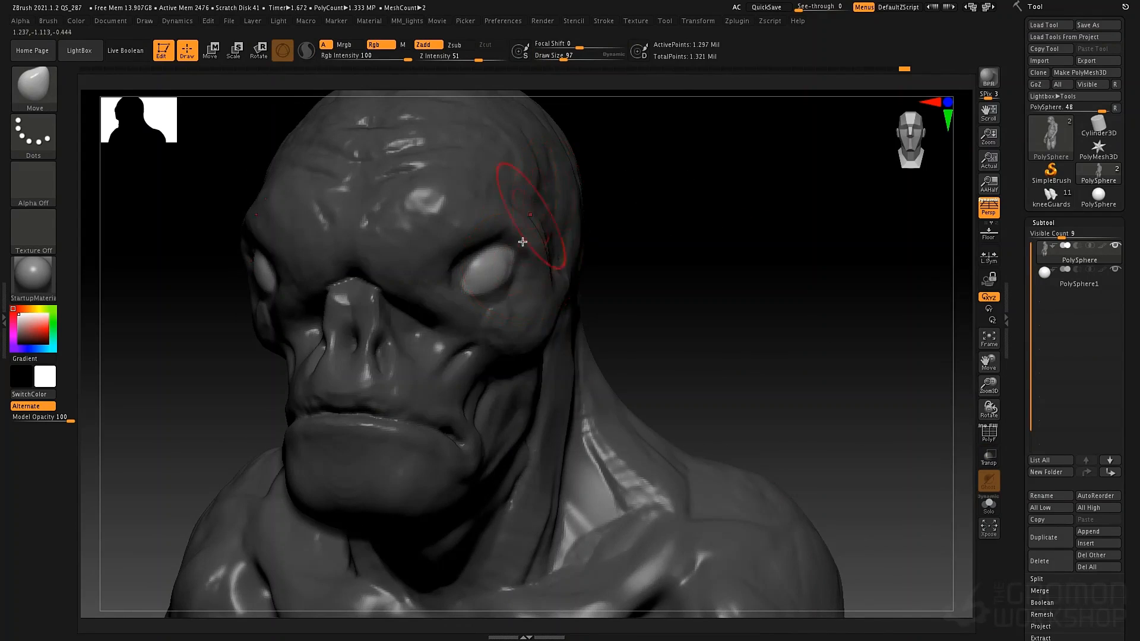
left_click_drag(497, 274, 477, 270)
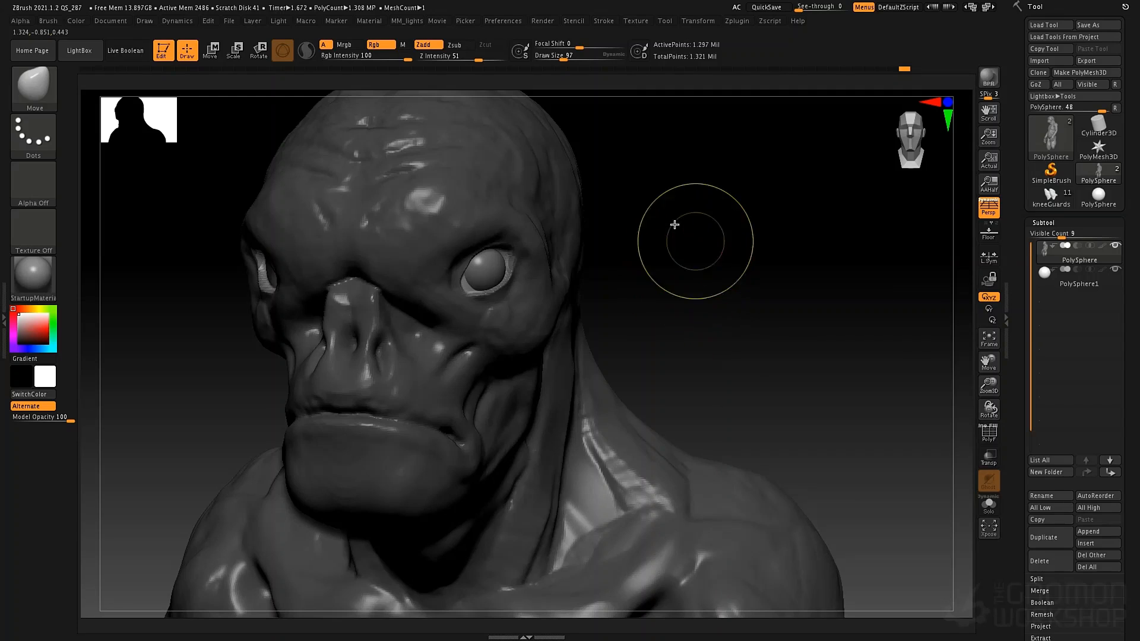
left_click_drag(682, 224, 683, 265, "ctrl")
- Refine the outer corner of the eye opening with the Move brush at draw size 52
key("space")
left_click_drag(523, 280, 513, 279)
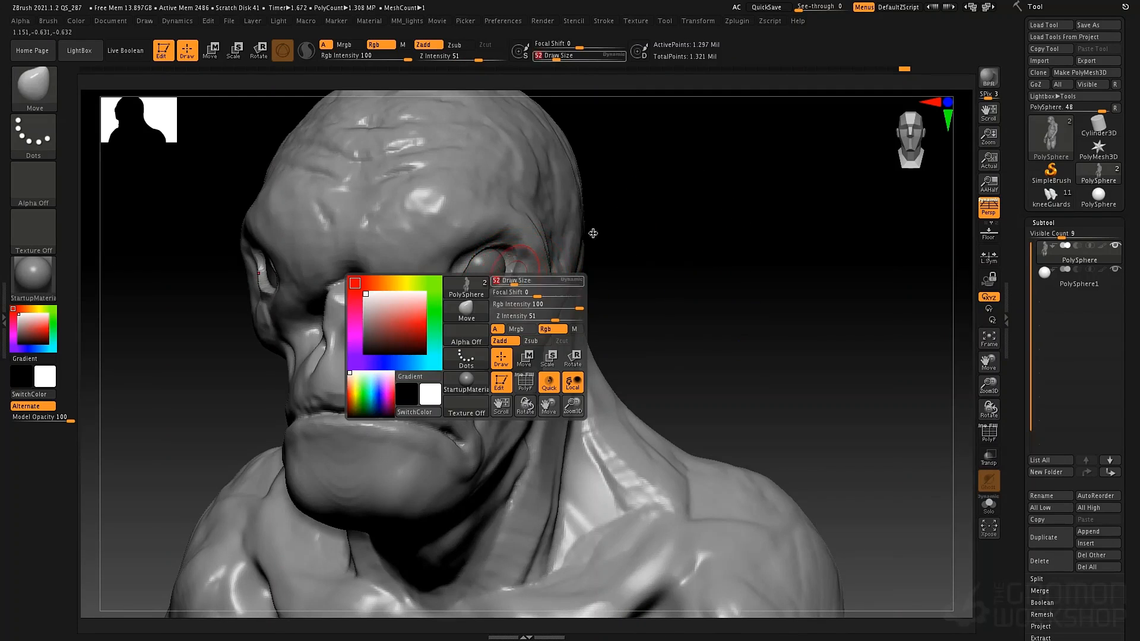
right_click_drag(582, 339, 570, 375, "ctrl")
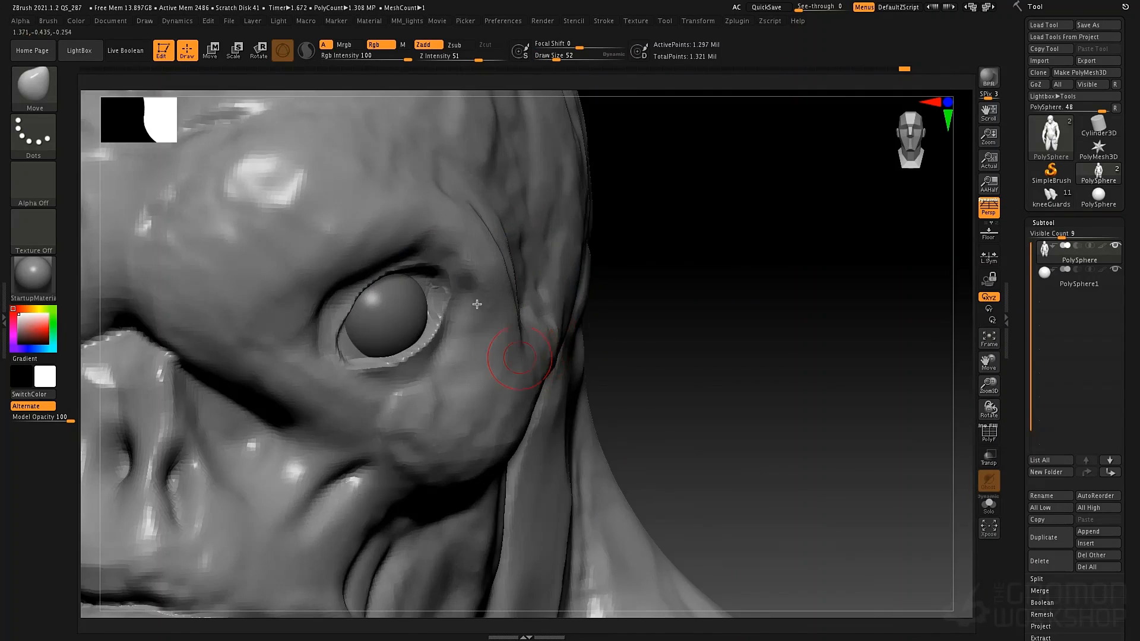
right_click_drag(476, 291, 398, 330)
- Reshape the eye socket and lids around the eyeball with the Move brush at draw size 125
key("space")
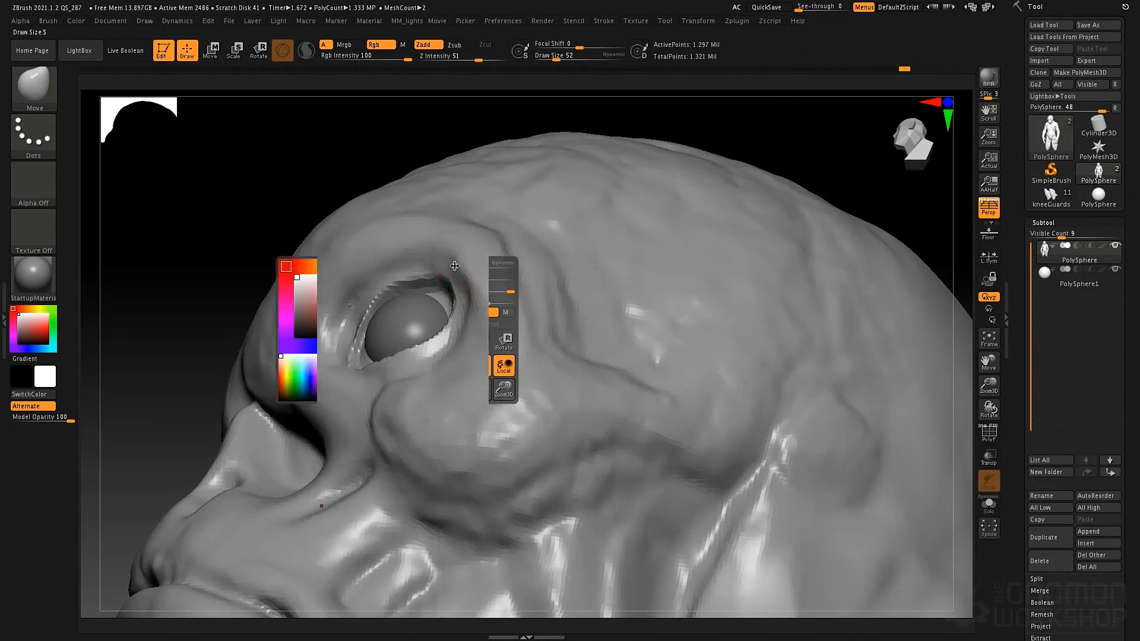
mouse_move(455, 266)
left_mouse_down()
mouse_move(466, 265)
mouse_move(471, 296)
mouse_move(399, 286)
left_mouse_up()
left_click_drag(417, 357, 412, 335)
right_click_drag(537, 319, 468, 321)
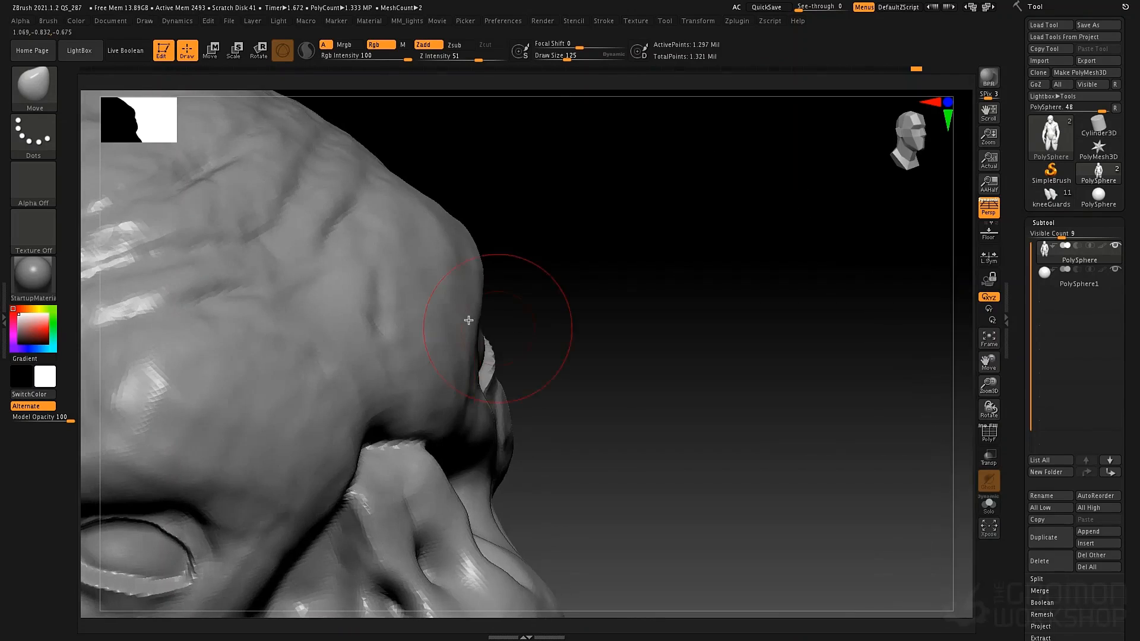
right_click_drag(511, 361, 506, 357)
left_click_drag(449, 362, 450, 315)
- Build up the inner upper eyelid with the Standard brush at draw size 43 and adjust its edge with the Move brush
key("space")
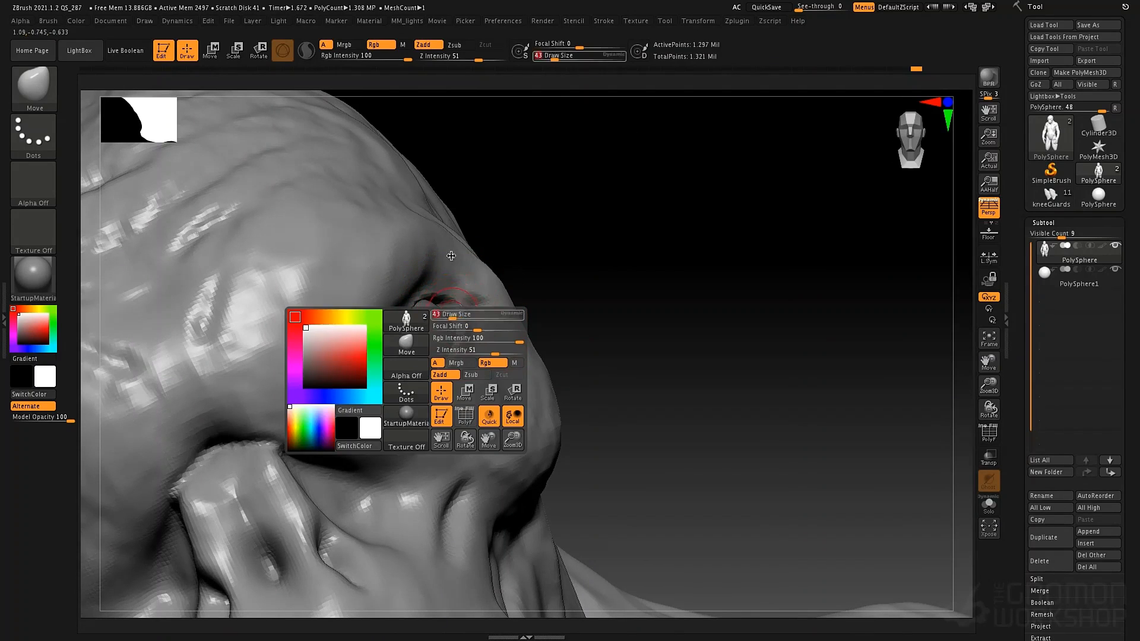
key("shift")
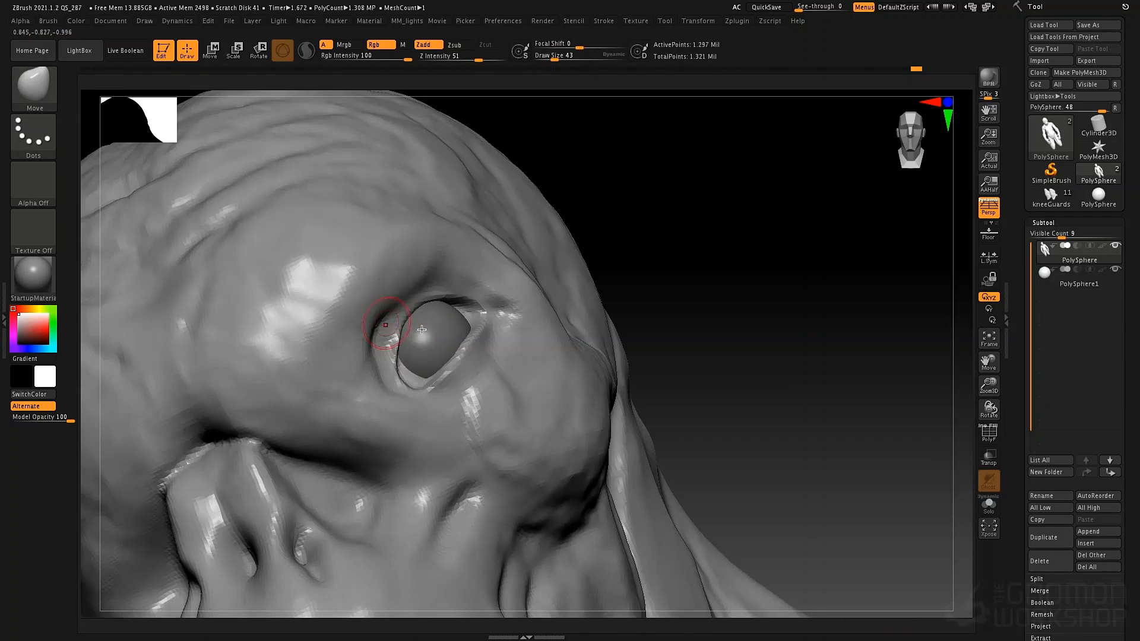
key("b")
key("s")
key("t")
mouse_move(396, 331)
left_mouse_down()
mouse_move(393, 346)
mouse_move(430, 304)
left_mouse_up()
key("b")
key("m")
key("v")
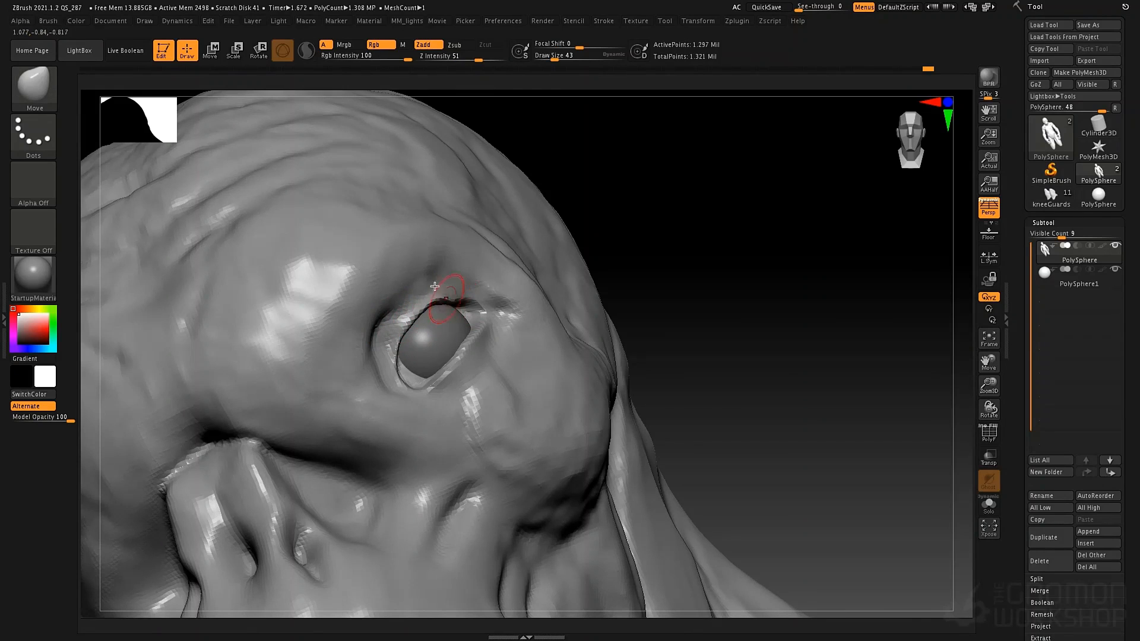
- Carve a crease above the upper eyelid, running to the outer eye corner, with the DamStandard brush at draw size 43
key("b")
key("d")
key("s")
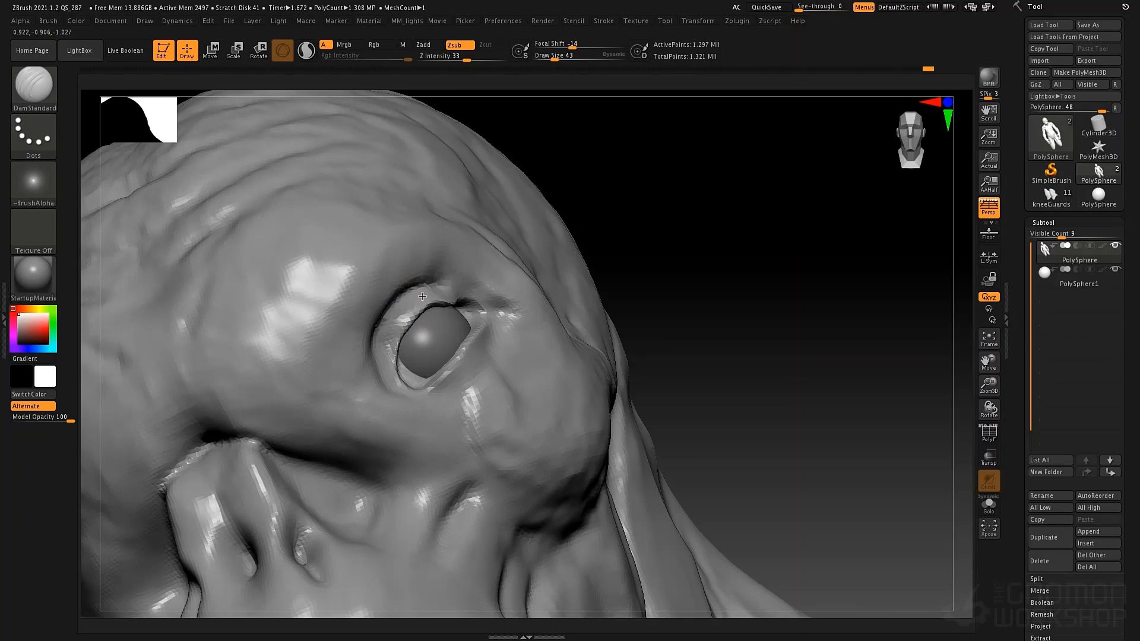
left_click_drag(495, 302, 421, 282)
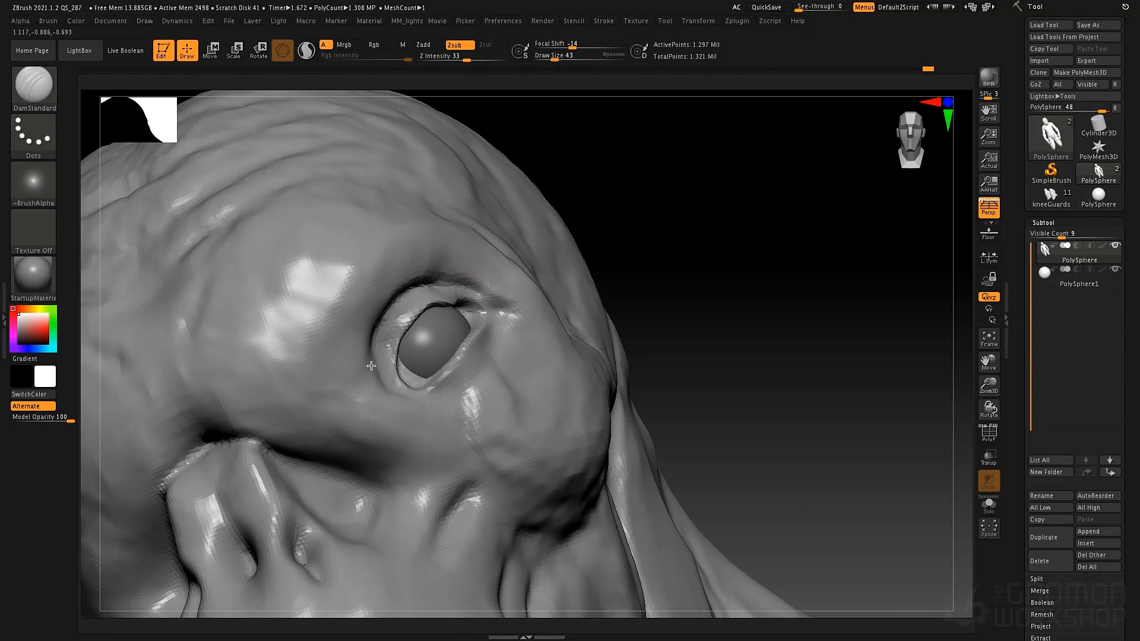
- Pull the lower eyelid and outer eye corner over the eyeball with the Move brush at draw size 73
key("b")
key("m")
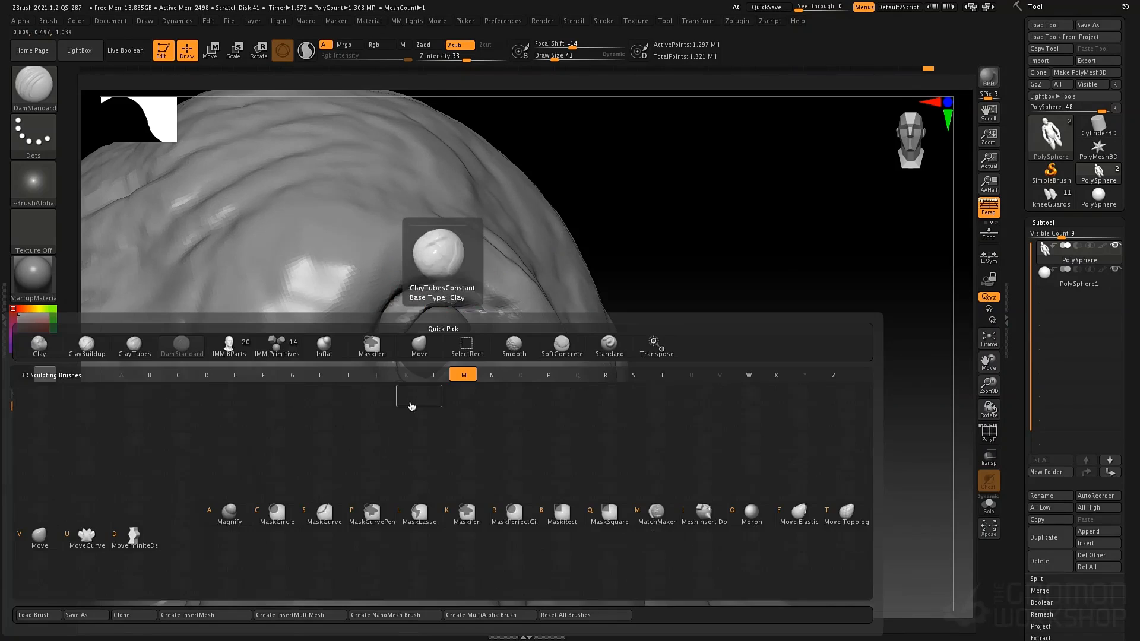
key("v")
key("space")
left_click_drag(426, 357, 464, 349)
key("space")
left_click_drag(485, 304, 496, 303)
right_click_drag(490, 306, 448, 308)
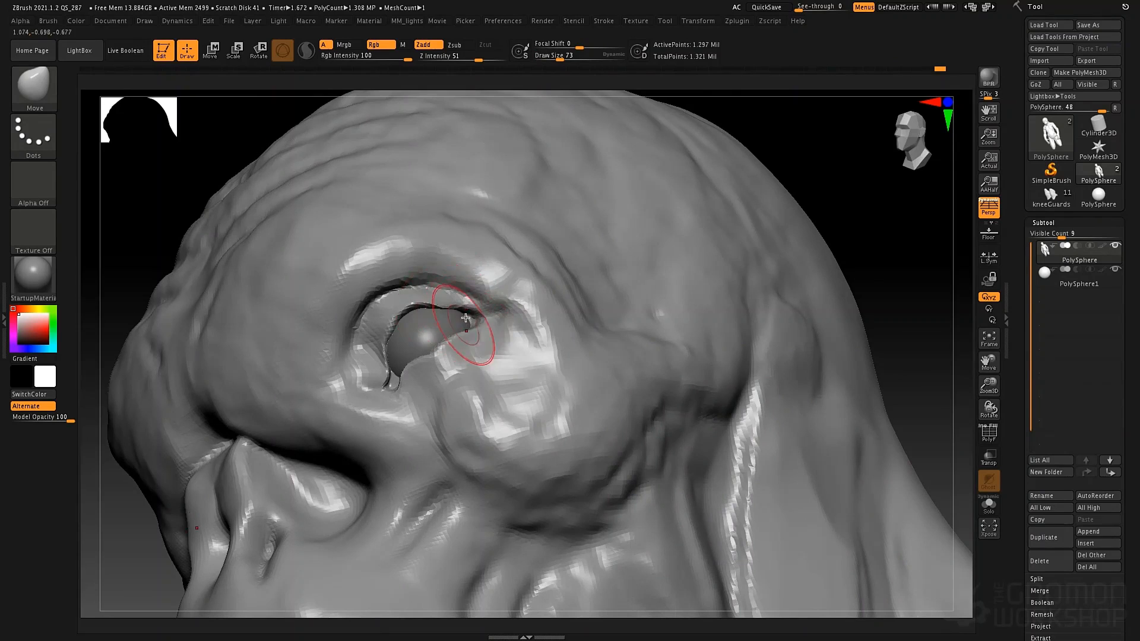
left_click_drag(465, 331, 469, 320)
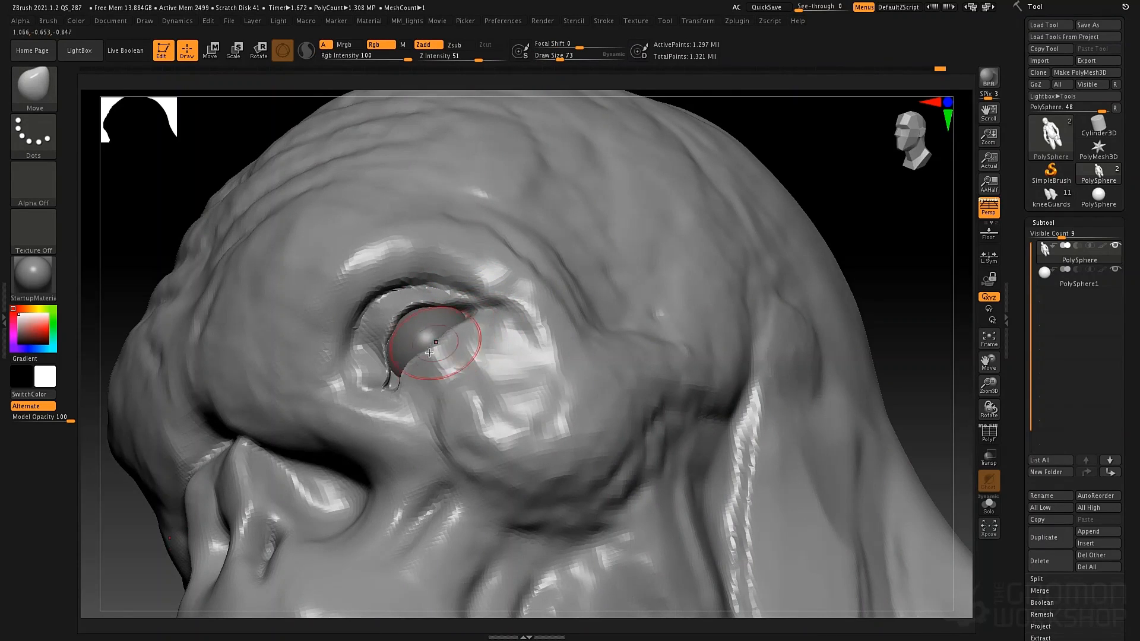
- Examine the eye's fit and proportions on the whole figure and on the head from the front
key("ctrl")
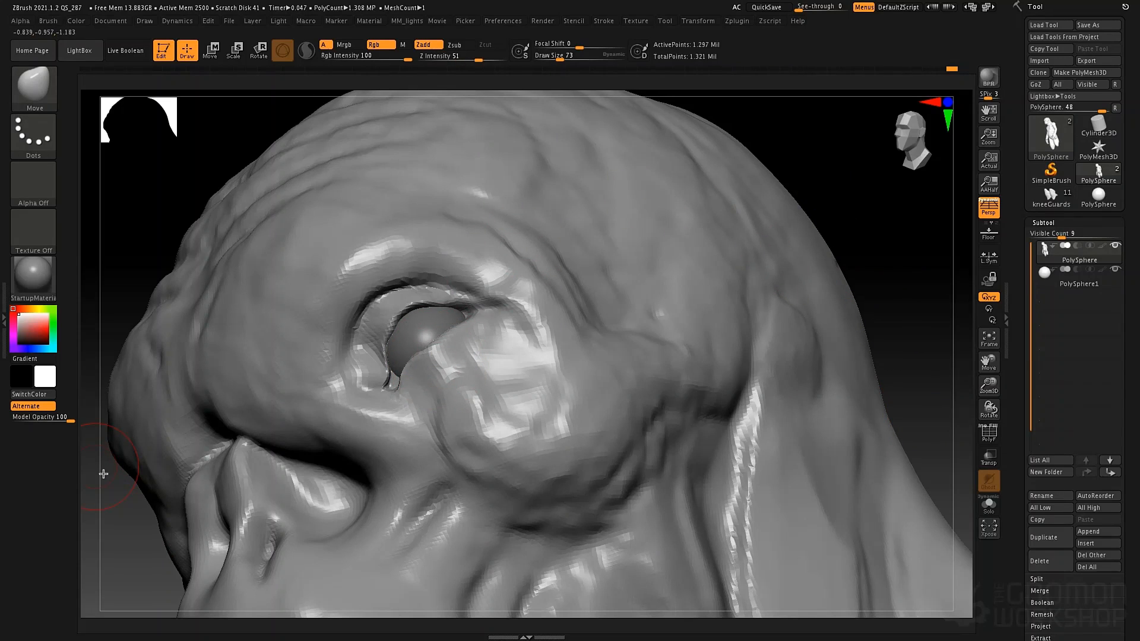
key("f")
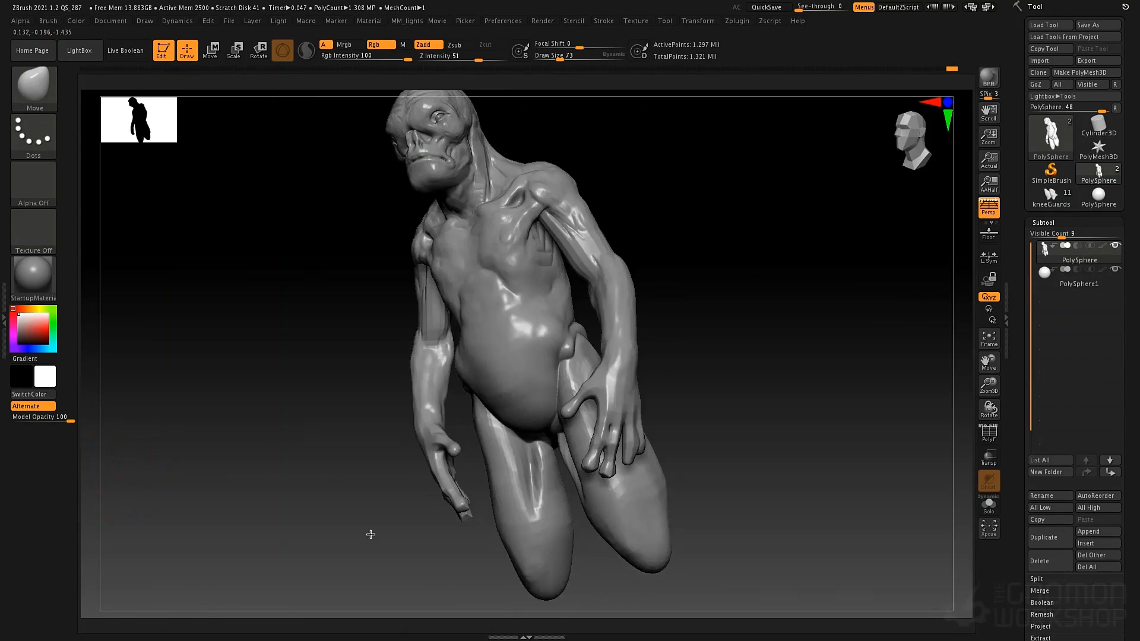
left_click_drag(370, 534, 396, 512)
mouse_move(766, 391)
left_mouse_down()
mouse_move(745, 406)
mouse_move(725, 341)
left_mouse_up()
key("ctrl")
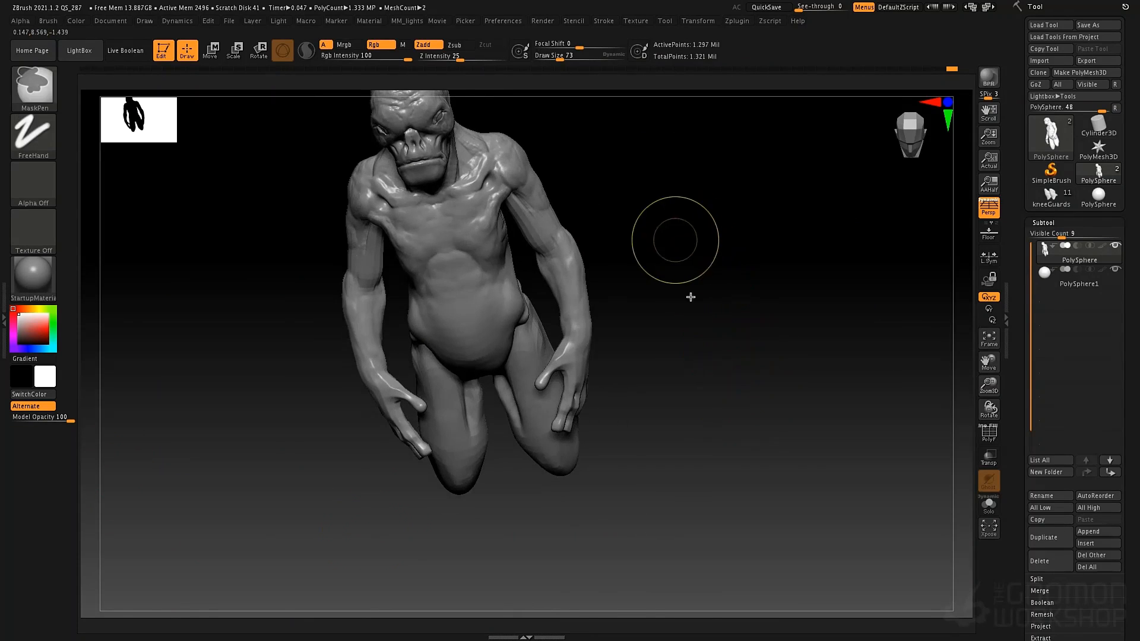
right_click_drag(690, 297, 689, 313, "ctrl")
left_click_drag(684, 224, 684, 221, "shift")
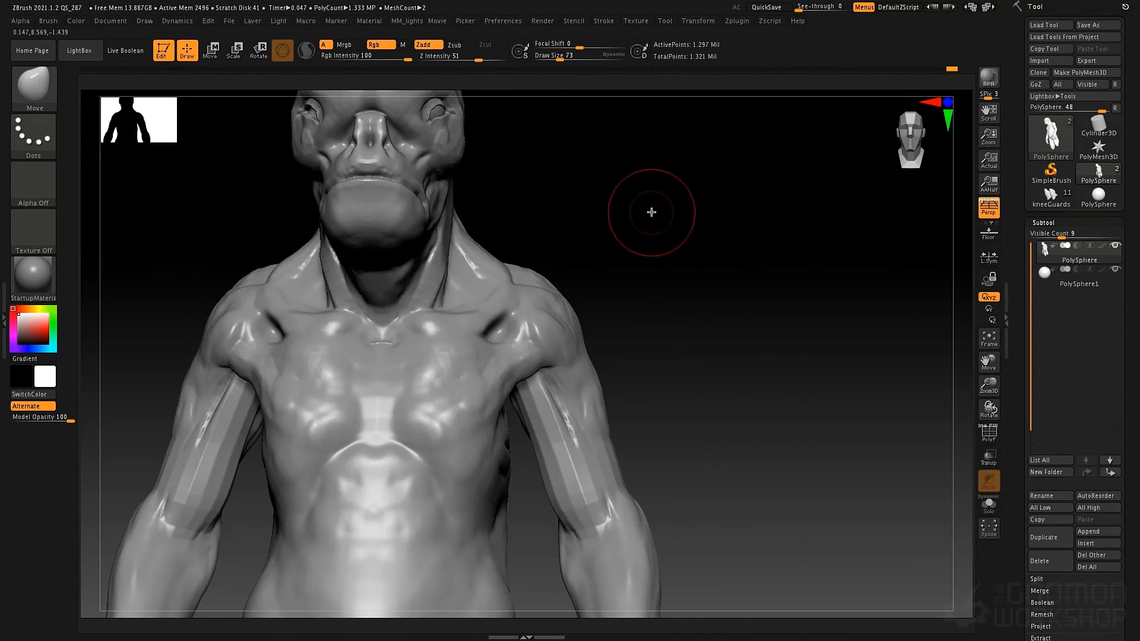
right_click_drag(651, 212, 771, 318, "alt")
- Set the Move brush to draw size 46 and touch up the eye opening from the front
right_click(771, 318)
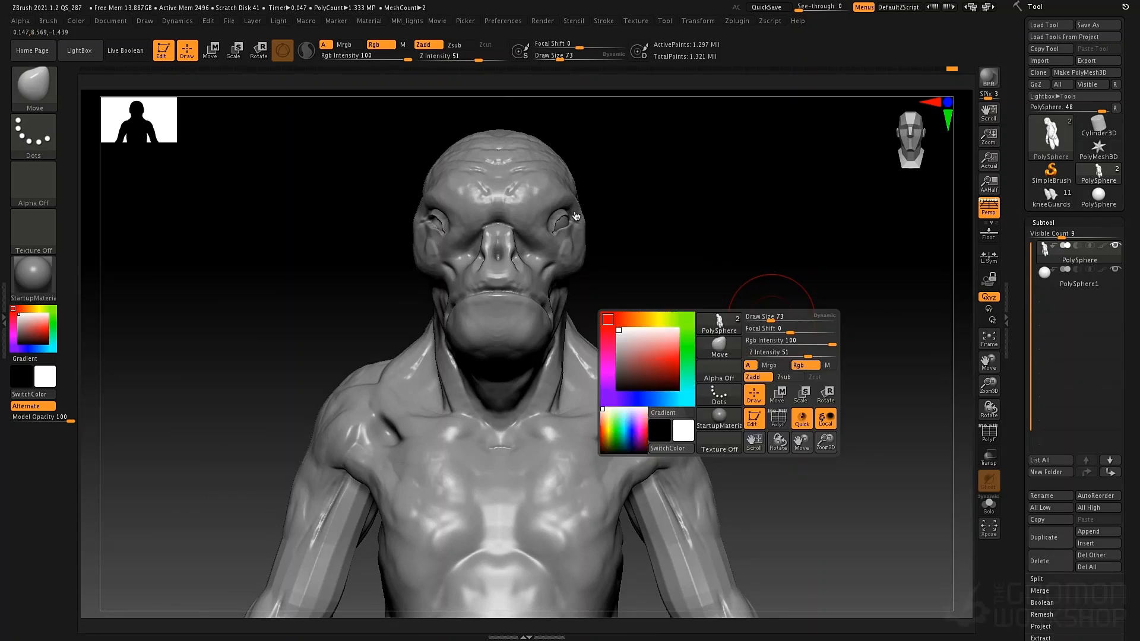
mouse_move(667, 190)
left_mouse_down()
mouse_move(652, 184)
mouse_move(663, 174)
left_mouse_up()
right_click(664, 185)
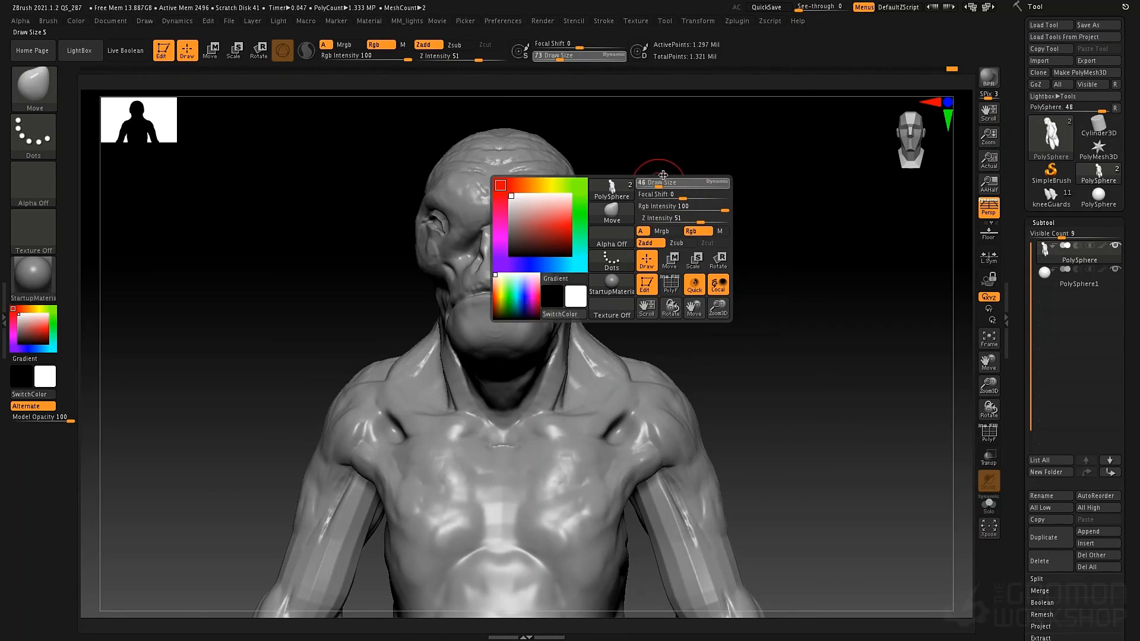
left_click_drag(559, 221, 565, 219, "shift")
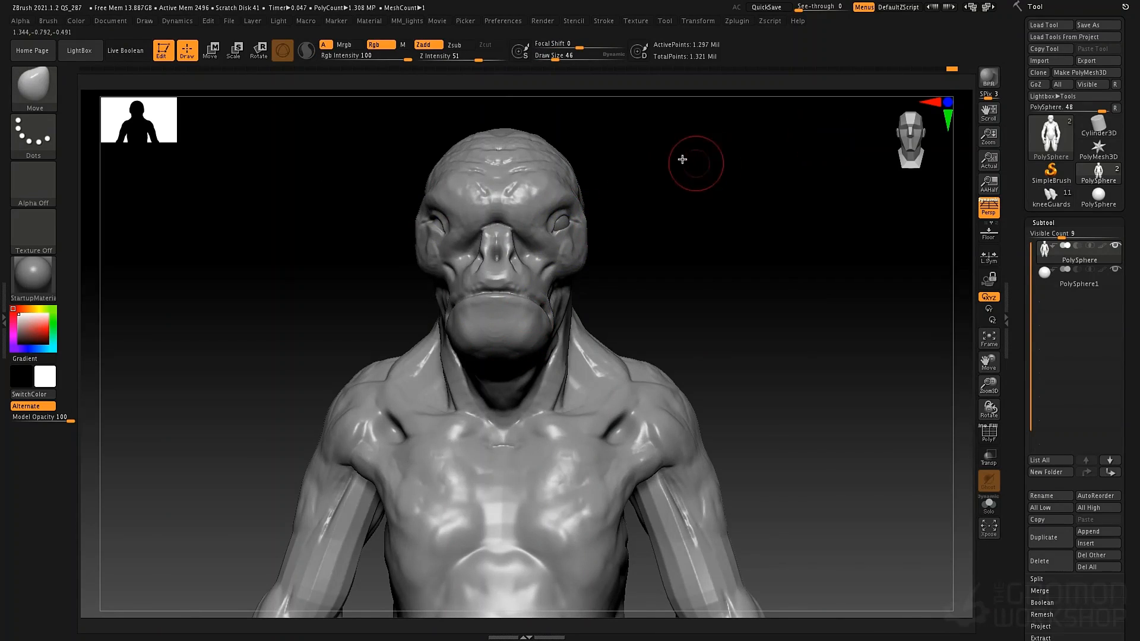
- Mirror the eyeball subtool across the X axis with SubTool Master, appending the copy as a new subtool
left_click(562, 223, "alt")
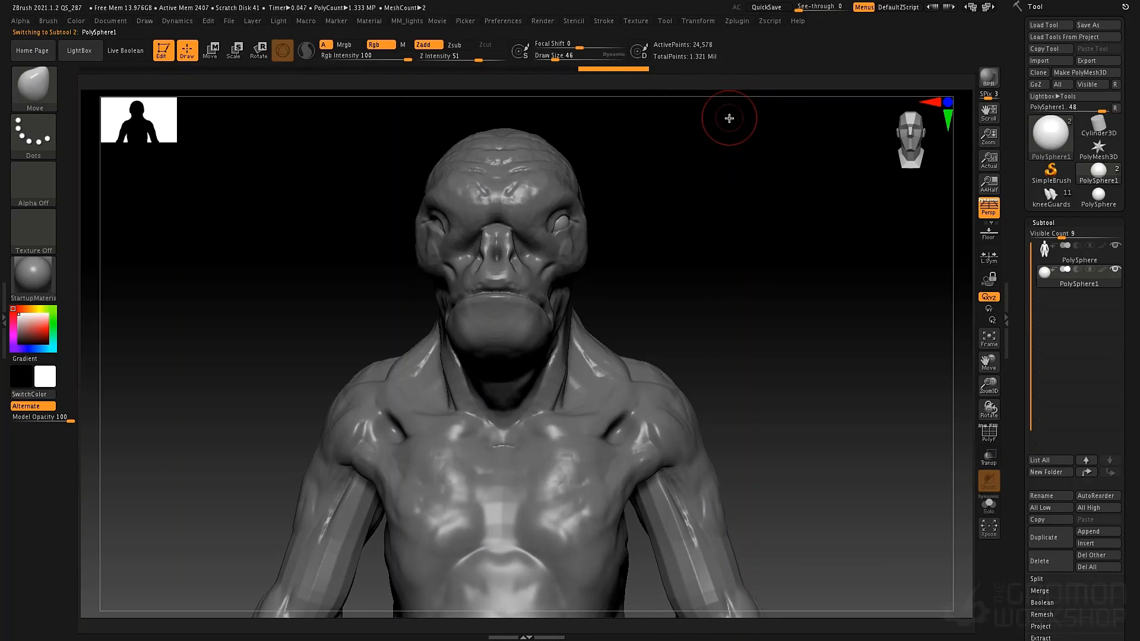
left_click(740, 23)
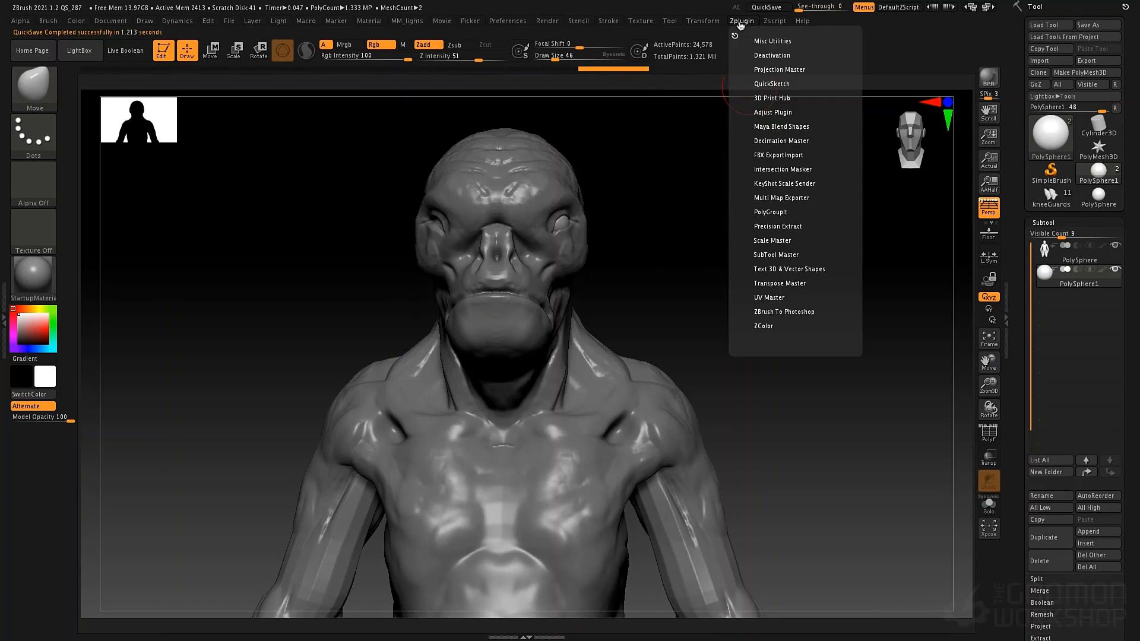
left_click(788, 255)
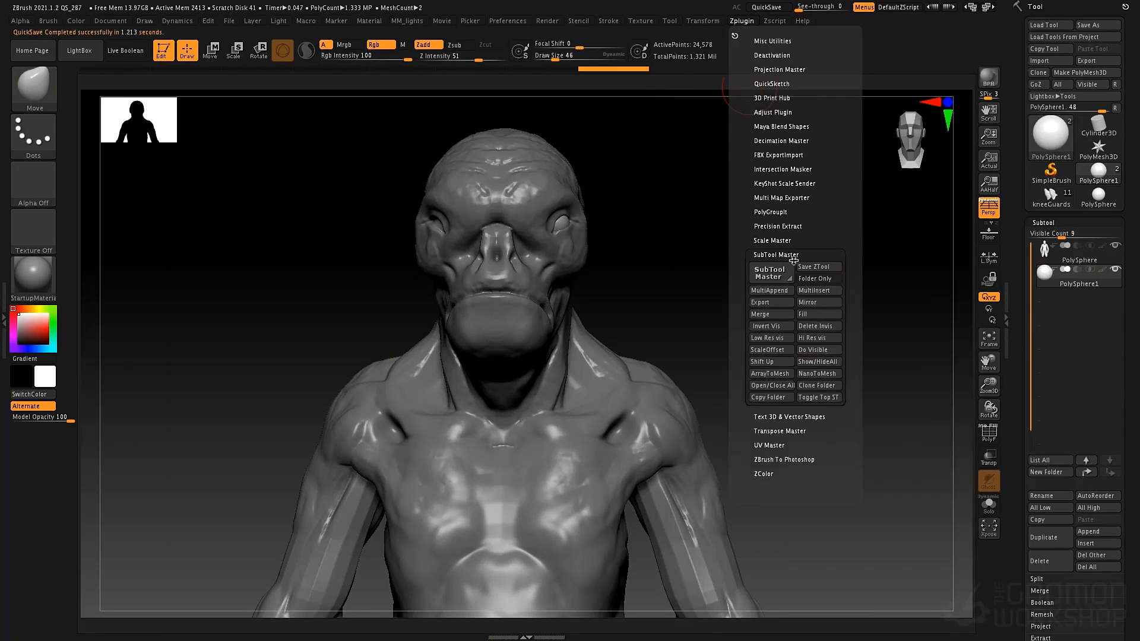
left_click(823, 304)
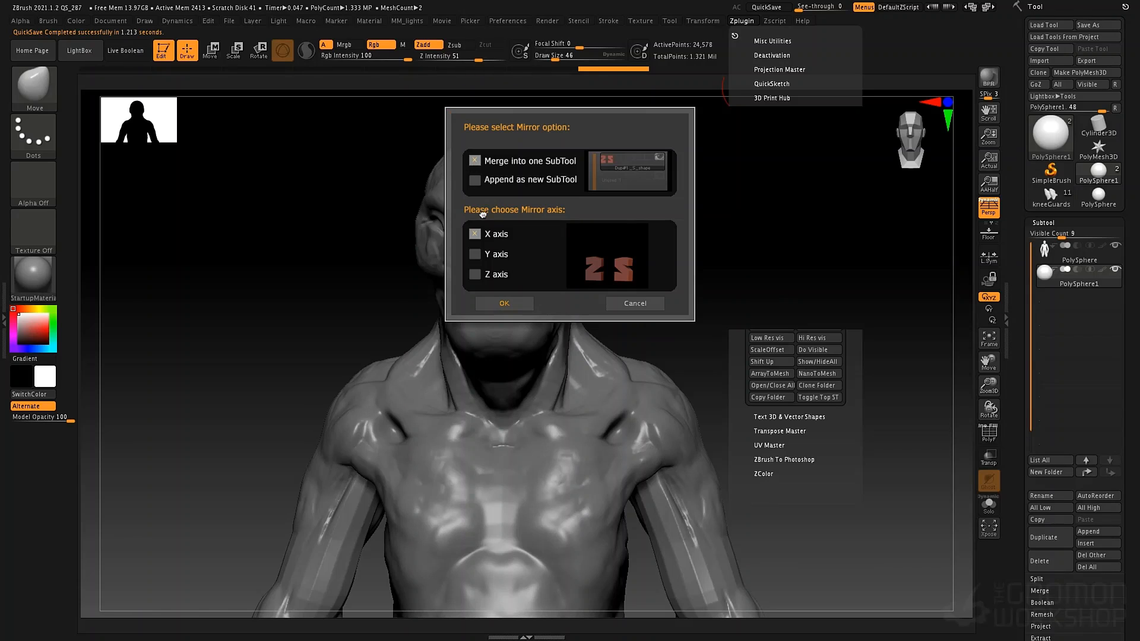
left_click(503, 304)
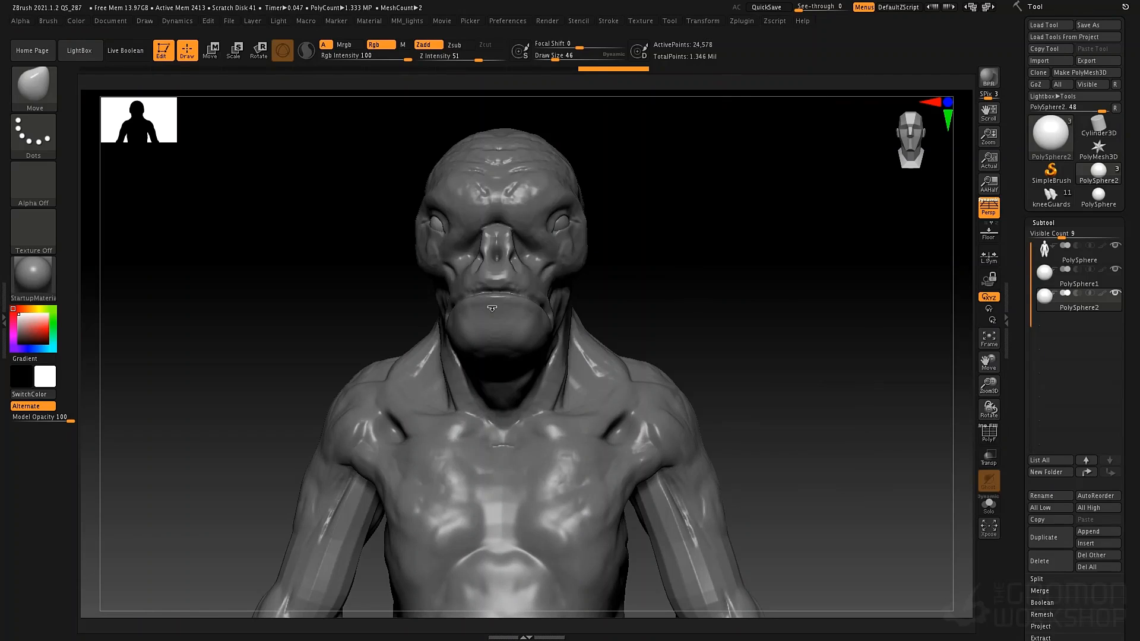